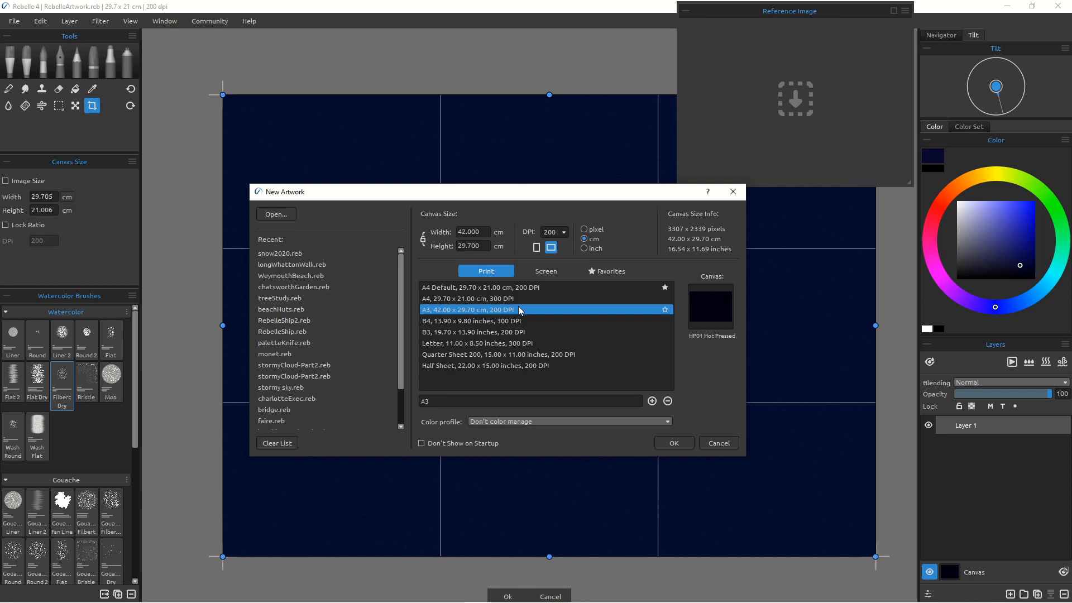
Step: Create a new A3 artwork, 42 × 29.7 cm at 200 DPI in landscape, with a black canvas colour
{"action": "left_click", "coordinate": [712, 303]}
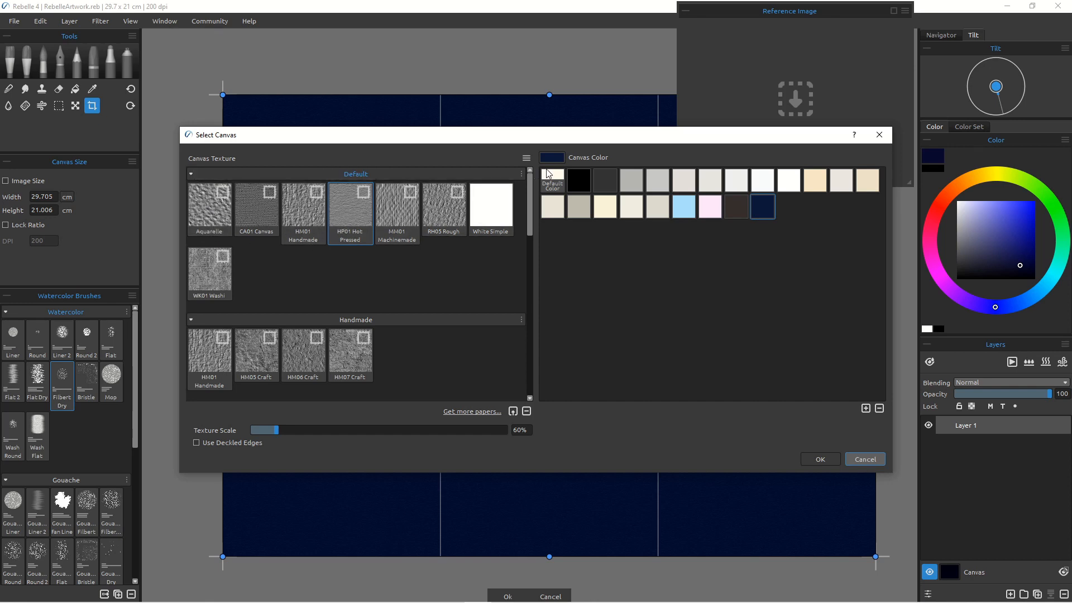
{"action": "left_click", "coordinate": [579, 177]}
{"action": "left_click", "coordinate": [816, 457]}
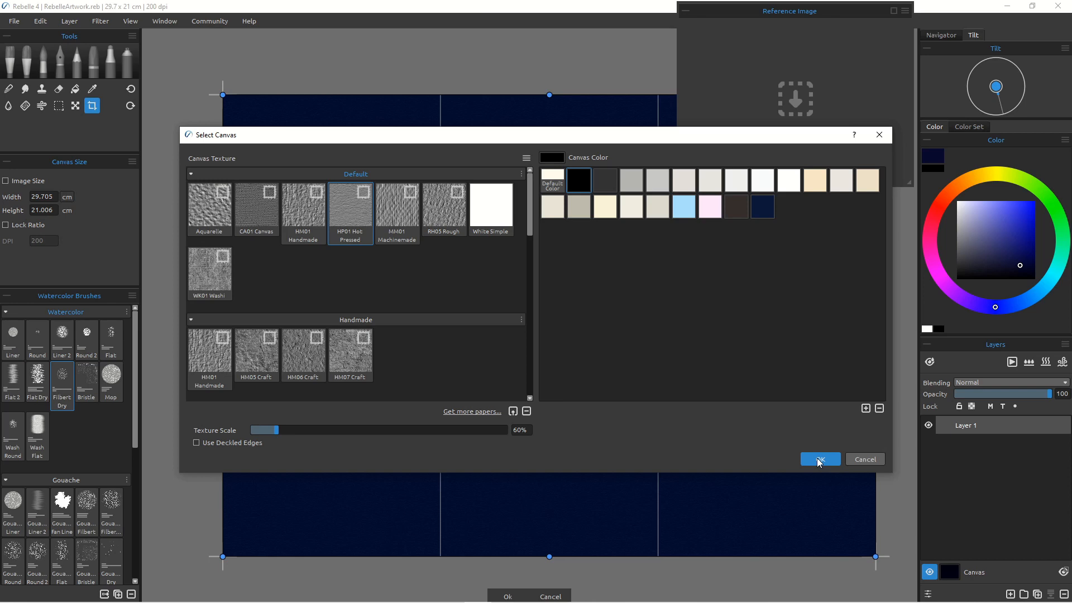
{"action": "left_click", "coordinate": [819, 459]}
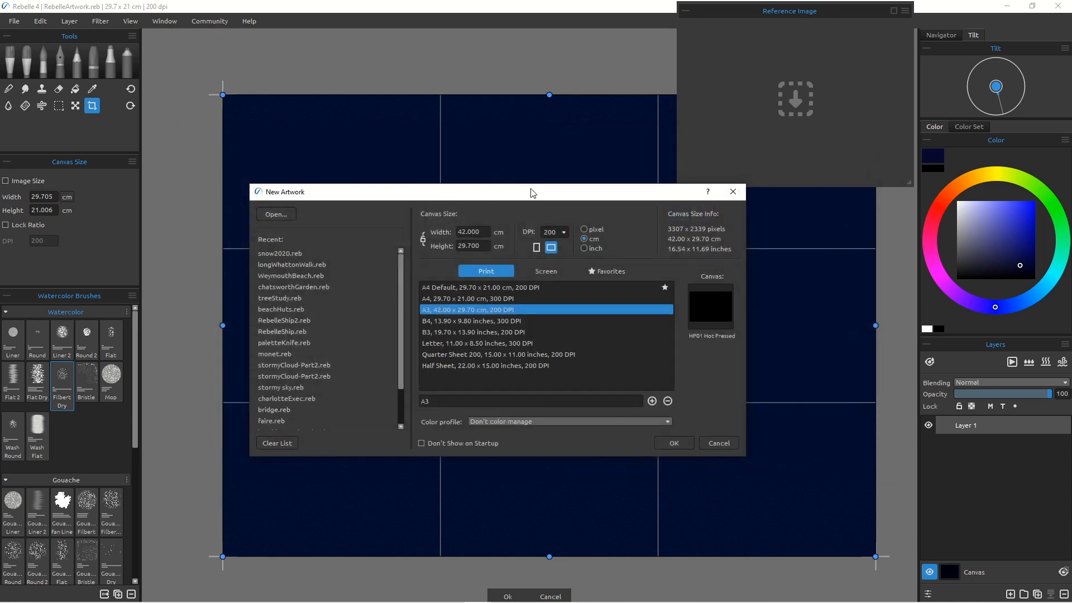
{"action": "left_click_drag", "start_coordinate": [542, 197], "coordinate": [561, 91]}
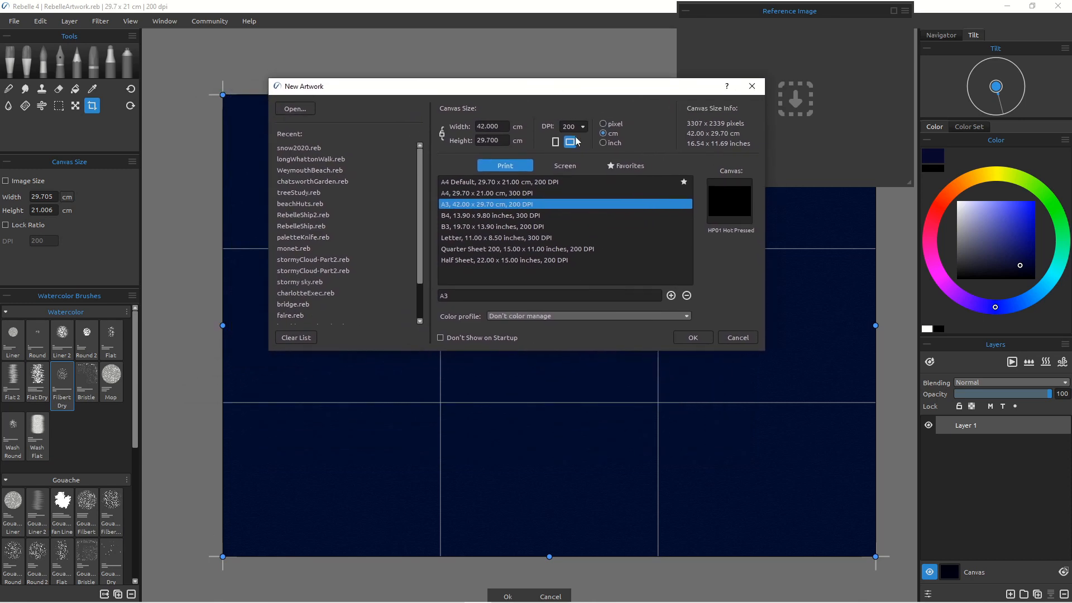
{"action": "left_click", "coordinate": [693, 337]}
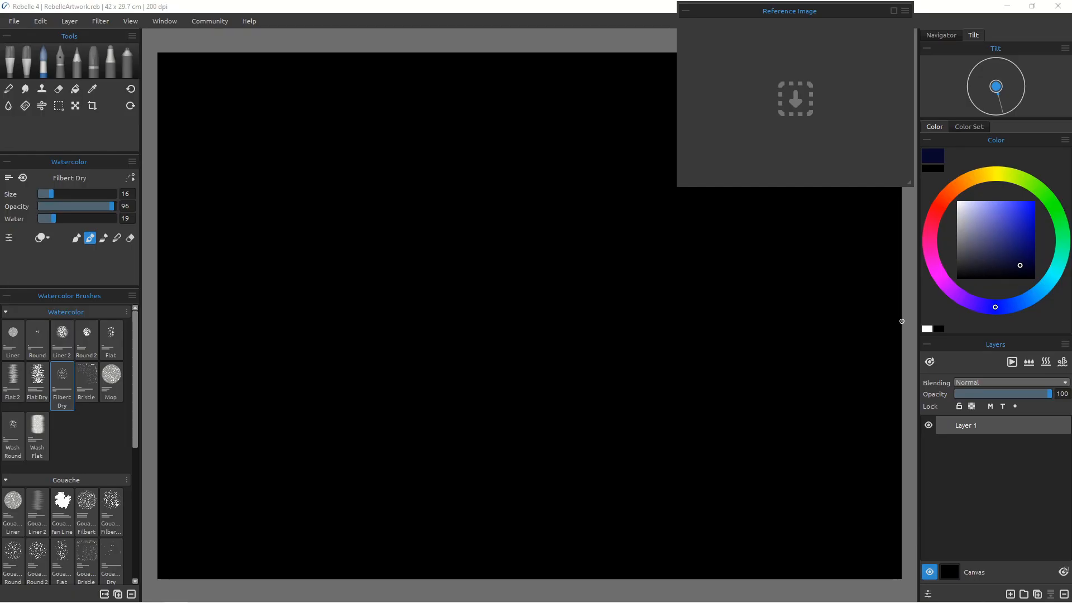
Step: Load the Christmas ornament photo into the Reference Image panel and resize the panel
{"action": "left_click_drag", "start_coordinate": [977, 386], "coordinate": [776, 158]}
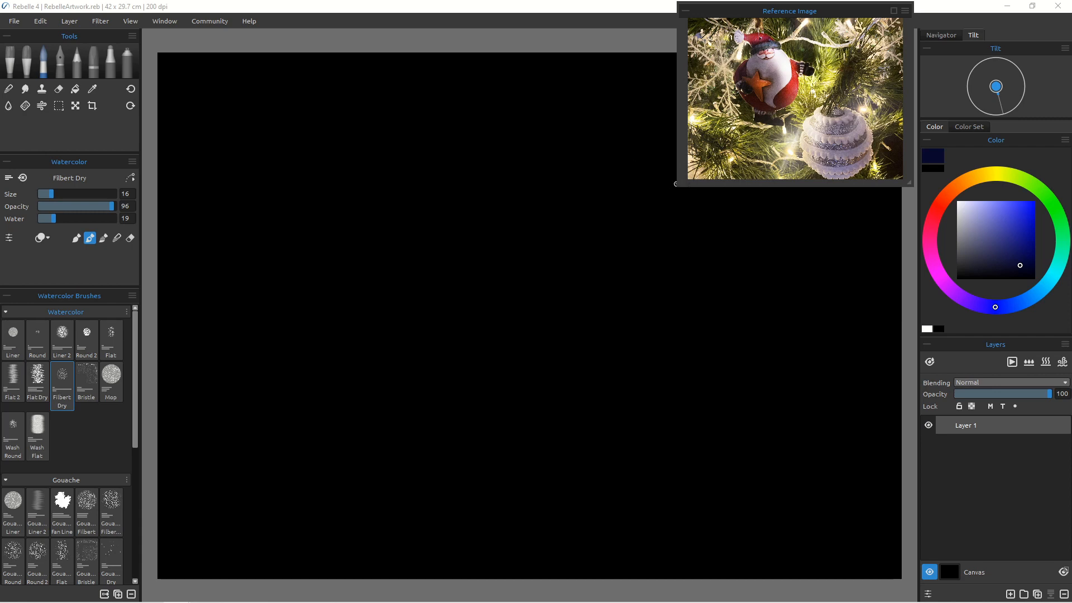
{"action": "left_click_drag", "start_coordinate": [675, 184], "coordinate": [223, 528]}
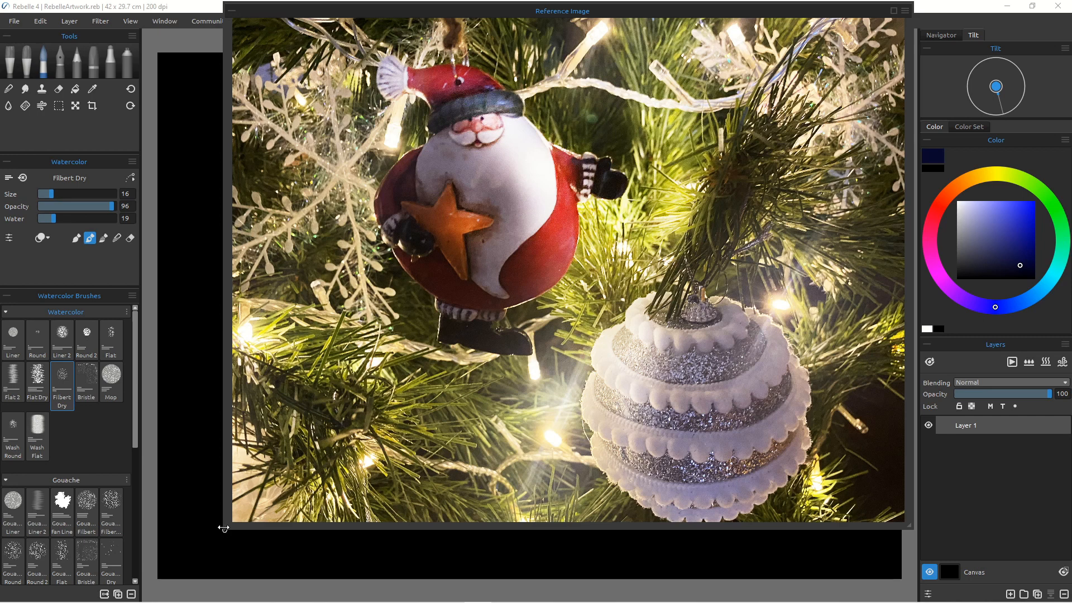
{"action": "left_click_drag", "start_coordinate": [224, 528], "coordinate": [647, 217]}
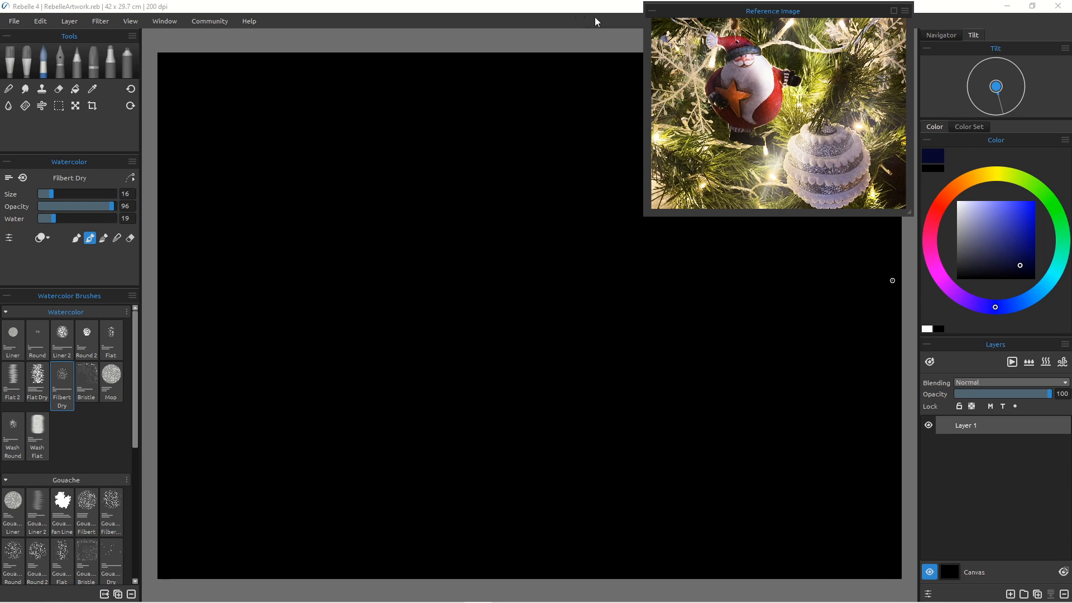
Step: Reposition the Reference Image panel beside the canvas and select the Pencil tool with the 4B brush
{"action": "left_click_drag", "start_coordinate": [778, 15], "coordinate": [904, 11]}
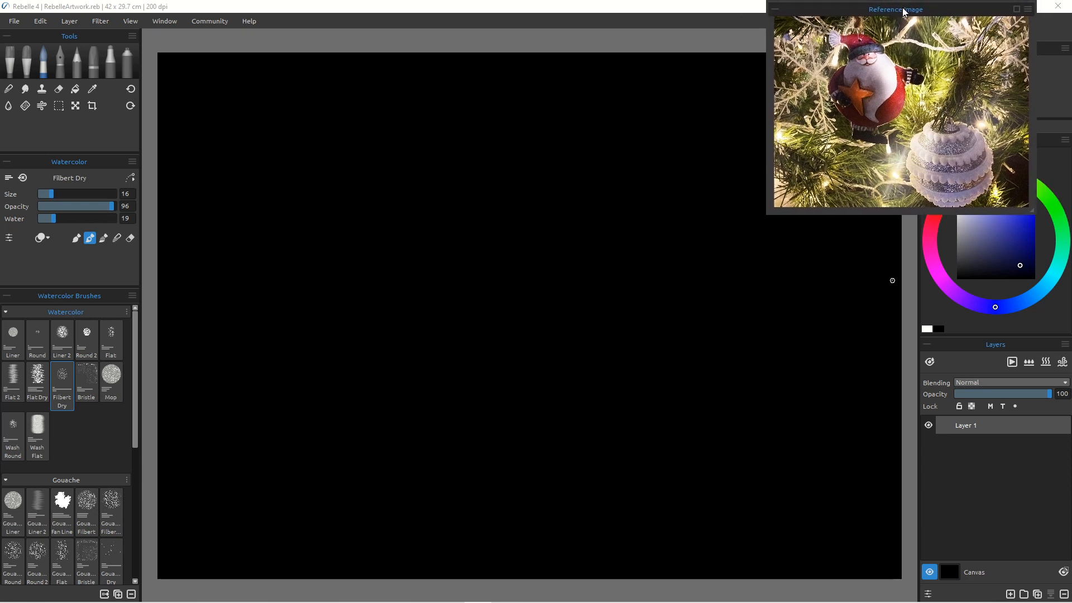
{"action": "left_click", "coordinate": [76, 59]}
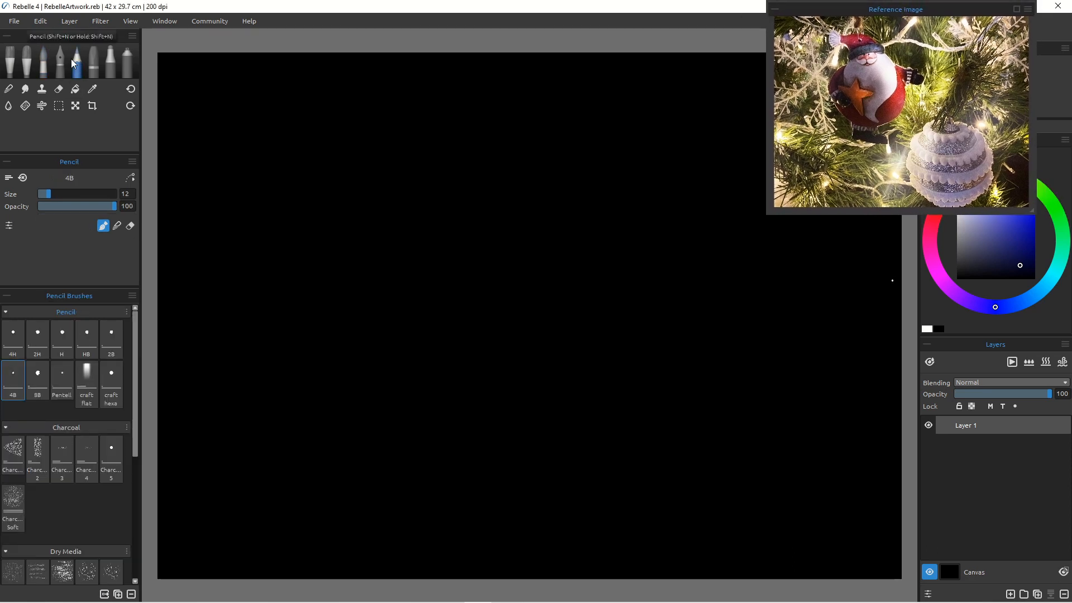
{"action": "left_click_drag", "start_coordinate": [871, 2], "coordinate": [721, 11]}
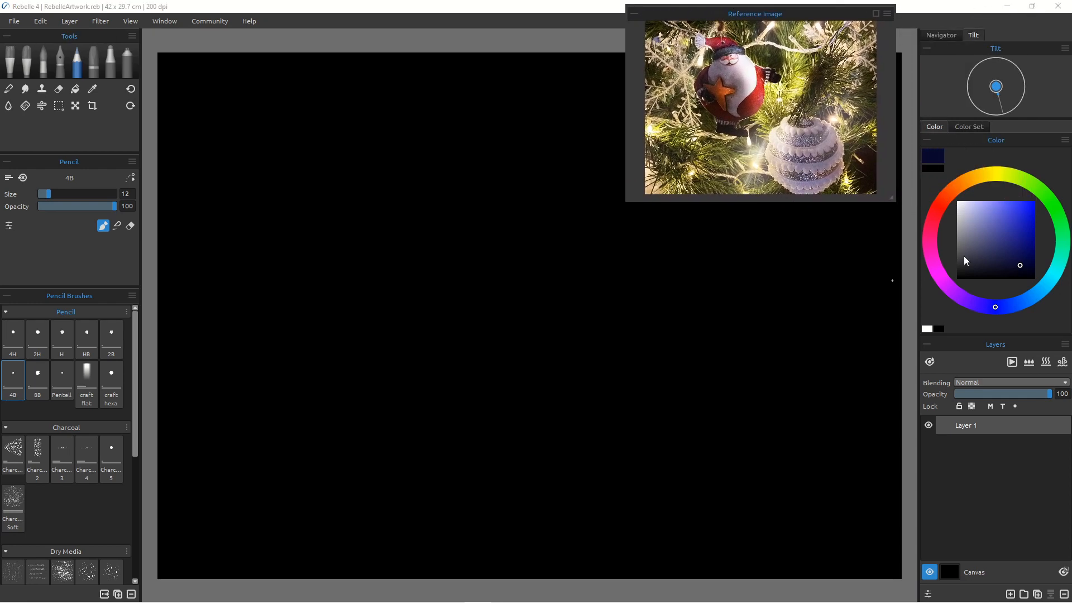
Step: Pick a pale lavender pencil colour and undo a test scribble on the canvas
{"action": "left_click_drag", "start_coordinate": [1018, 262], "coordinate": [973, 211]}
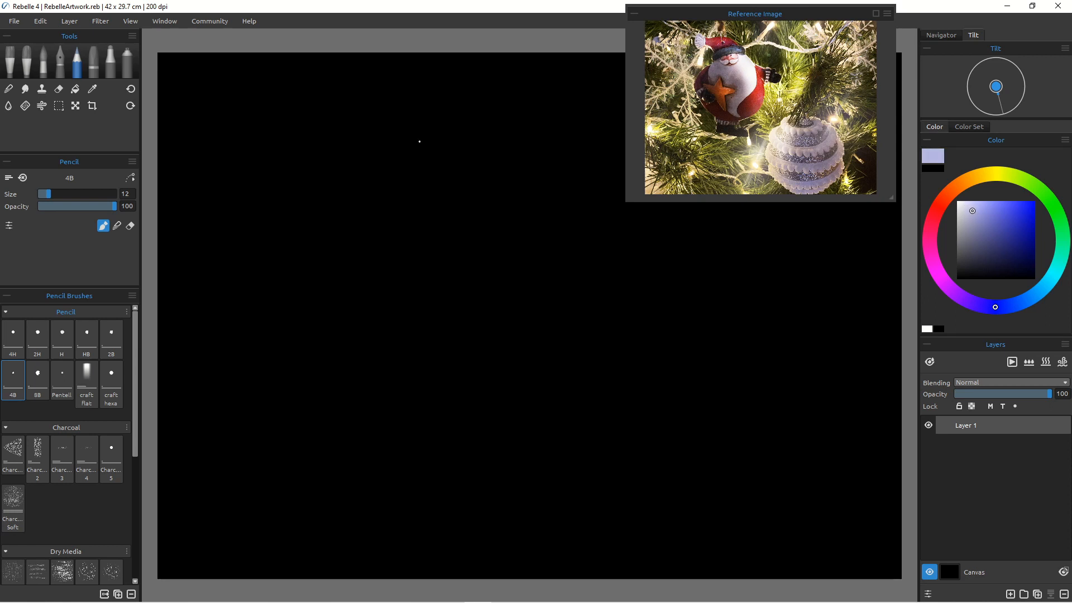
{"action": "mouse_move", "coordinate": [409, 138]}
{"action": "left_mouse_down"}
{"action": "mouse_move", "coordinate": [393, 148]}
{"action": "mouse_move", "coordinate": [410, 233]}
{"action": "left_mouse_up"}
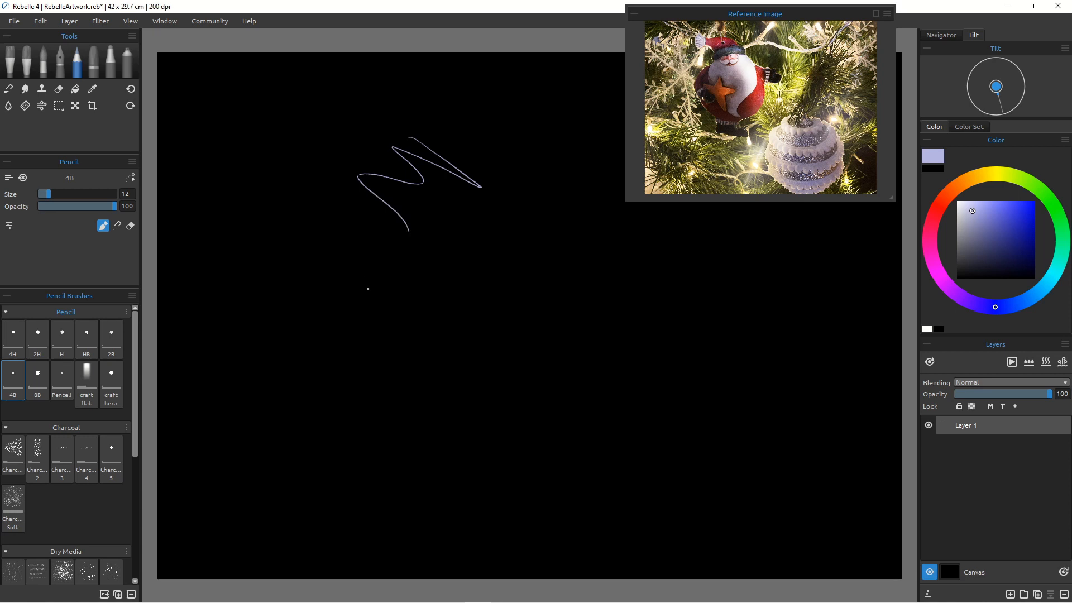
{"action": "key", "text": "d"}
{"action": "key", "text": "ctrl+z"}
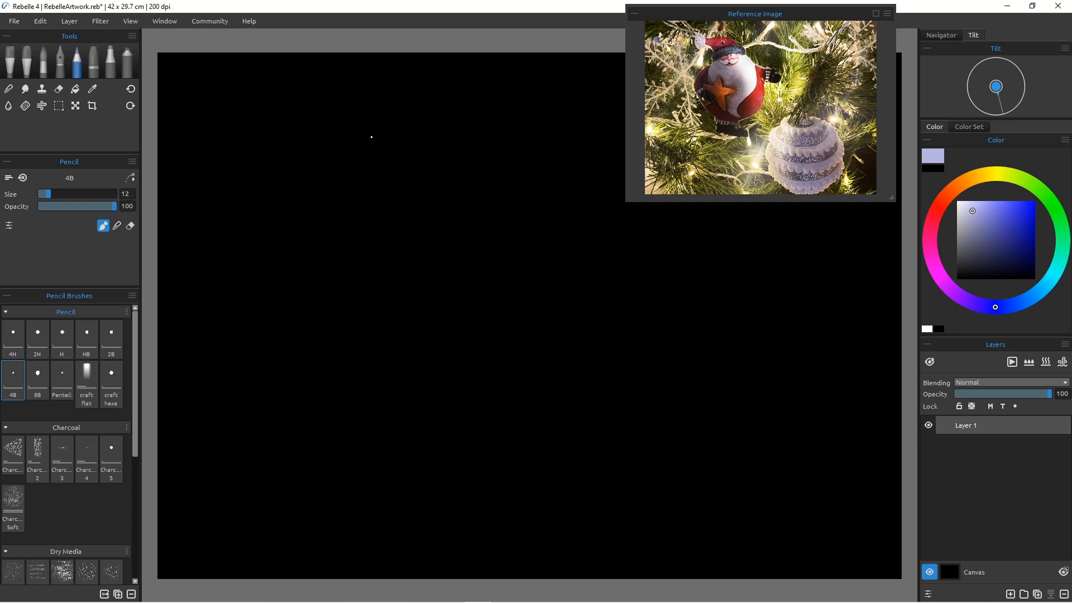
Step: Sketch Santa's pointed hat and the right side of his head and body
{"action": "left_click_drag", "start_coordinate": [362, 132], "coordinate": [430, 166]}
{"action": "mouse_move", "coordinate": [358, 147]}
{"action": "left_mouse_down"}
{"action": "mouse_move", "coordinate": [391, 184]}
{"action": "mouse_move", "coordinate": [371, 163]}
{"action": "left_mouse_up"}
{"action": "left_click_drag", "start_coordinate": [438, 177], "coordinate": [387, 189]}
{"action": "left_click_drag", "start_coordinate": [458, 173], "coordinate": [466, 188]}
{"action": "mouse_move", "coordinate": [382, 186]}
{"action": "left_mouse_down"}
{"action": "mouse_move", "coordinate": [378, 203]}
{"action": "mouse_move", "coordinate": [388, 201]}
{"action": "left_mouse_up"}
{"action": "left_click_drag", "start_coordinate": [466, 191], "coordinate": [379, 209]}
{"action": "mouse_move", "coordinate": [468, 195]}
{"action": "left_mouse_down"}
{"action": "mouse_move", "coordinate": [495, 284]}
{"action": "mouse_move", "coordinate": [457, 342]}
{"action": "left_mouse_up"}
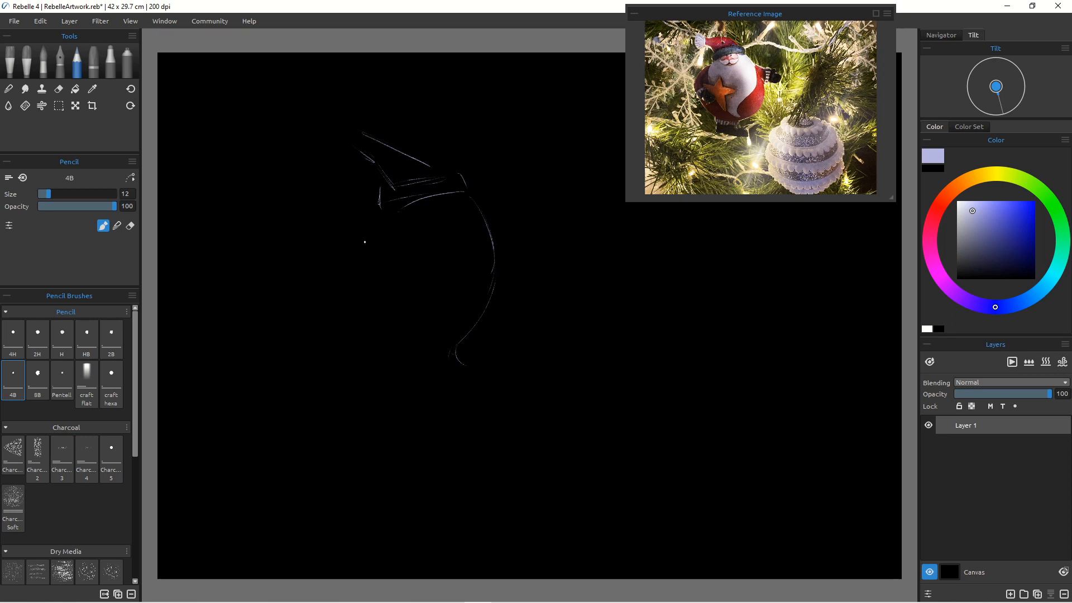
Step: Outline the left side and lower curve of Santa's upper body
{"action": "left_click_drag", "start_coordinate": [383, 227], "coordinate": [380, 277]}
{"action": "mouse_move", "coordinate": [378, 219]}
{"action": "left_mouse_down"}
{"action": "mouse_move", "coordinate": [371, 285]}
{"action": "mouse_move", "coordinate": [394, 348]}
{"action": "left_mouse_up"}
{"action": "mouse_move", "coordinate": [465, 195]}
{"action": "left_mouse_down"}
{"action": "mouse_move", "coordinate": [504, 282]}
{"action": "mouse_move", "coordinate": [462, 333]}
{"action": "mouse_move", "coordinate": [484, 378]}
{"action": "left_mouse_up"}
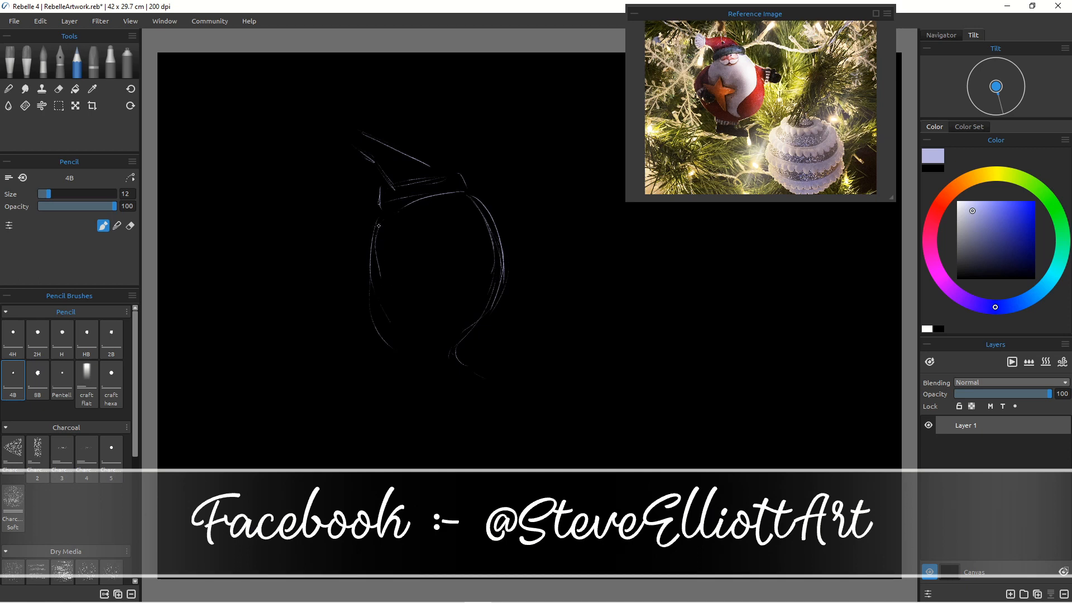
{"action": "left_click_drag", "start_coordinate": [369, 270], "coordinate": [404, 348]}
{"action": "left_click_drag", "start_coordinate": [392, 331], "coordinate": [474, 369]}
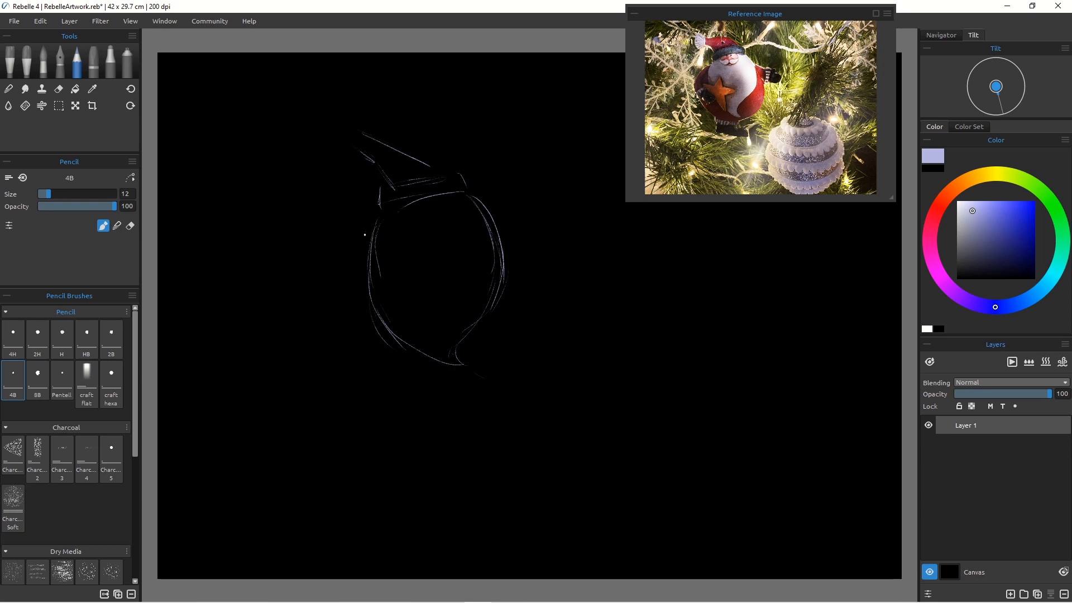
Step: Sketch Santa's arms extending out from both sides of the body
{"action": "mouse_move", "coordinate": [363, 238]}
{"action": "left_mouse_down"}
{"action": "mouse_move", "coordinate": [318, 285]}
{"action": "mouse_move", "coordinate": [305, 356]}
{"action": "left_mouse_up"}
{"action": "left_click_drag", "start_coordinate": [506, 253], "coordinate": [558, 276]}
{"action": "left_click_drag", "start_coordinate": [500, 234], "coordinate": [549, 263]}
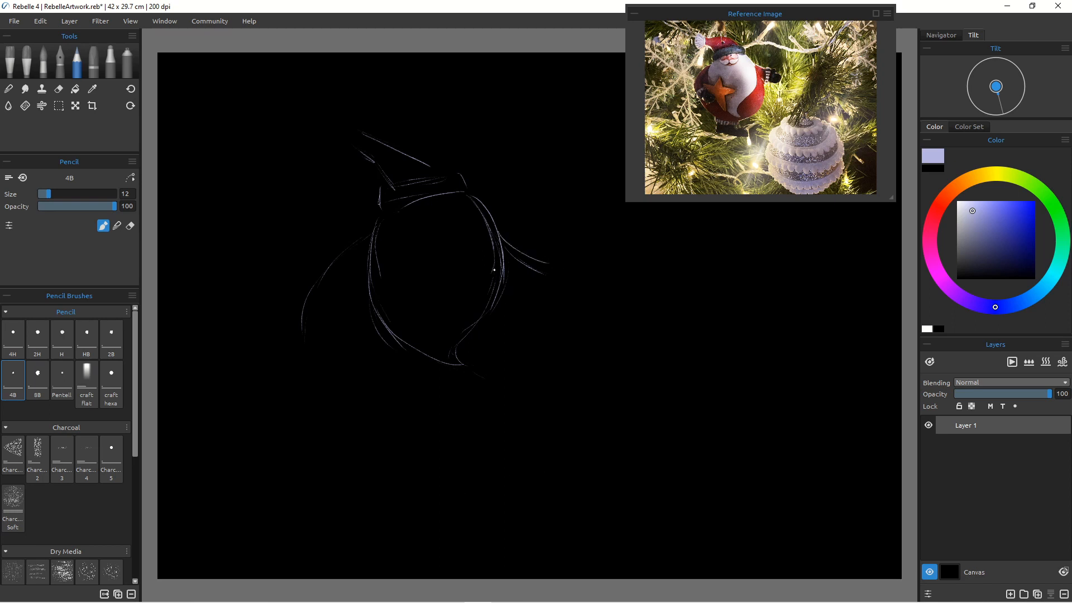
{"action": "left_click_drag", "start_coordinate": [502, 241], "coordinate": [550, 269]}
{"action": "left_click_drag", "start_coordinate": [370, 245], "coordinate": [343, 253]}
Step: Erase a stray mark near the right arm with the Chisel eraser and return to the 4B pencil
{"action": "left_click", "coordinate": [58, 89]}
{"action": "left_click_drag", "start_coordinate": [510, 245], "coordinate": [521, 248]}
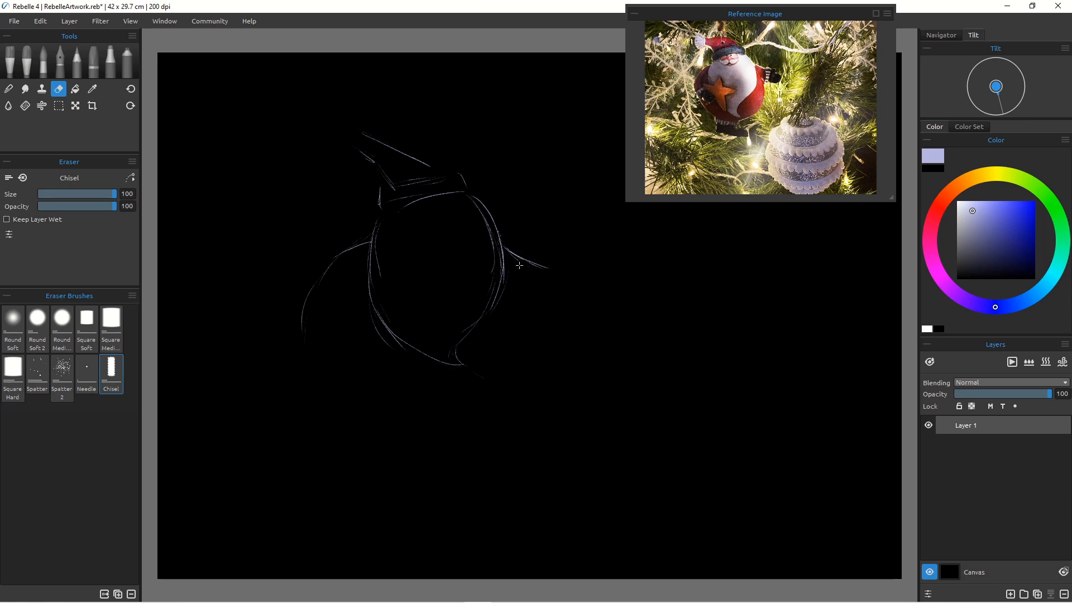
{"action": "left_click", "coordinate": [77, 63]}
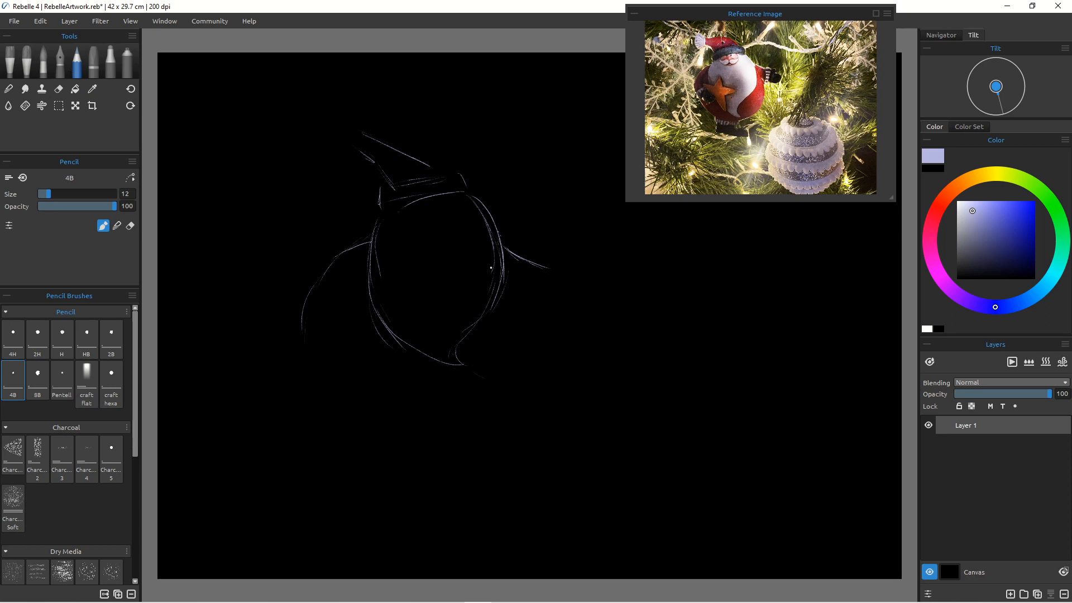
Step: Refine the hat brim and sketch the round face beneath it
{"action": "left_click_drag", "start_coordinate": [457, 175], "coordinate": [470, 188]}
{"action": "mouse_move", "coordinate": [382, 188]}
{"action": "left_mouse_down"}
{"action": "mouse_move", "coordinate": [375, 206]}
{"action": "mouse_move", "coordinate": [404, 206]}
{"action": "left_mouse_up"}
{"action": "left_click_drag", "start_coordinate": [477, 199], "coordinate": [436, 195]}
{"action": "left_click_drag", "start_coordinate": [460, 195], "coordinate": [386, 214]}
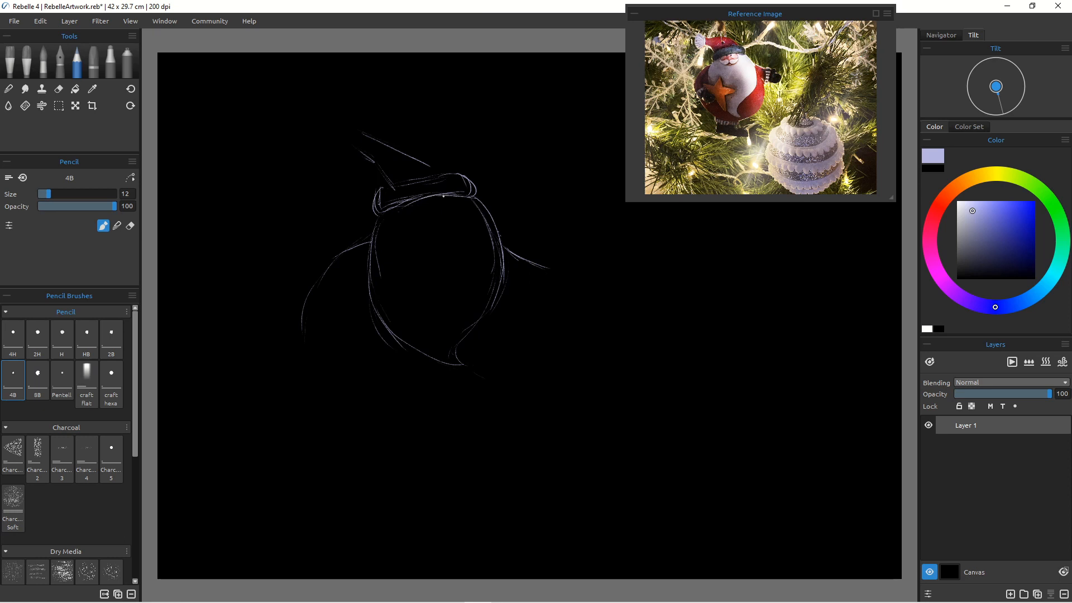
{"action": "mouse_move", "coordinate": [447, 195]}
{"action": "left_mouse_down"}
{"action": "mouse_move", "coordinate": [456, 206]}
{"action": "mouse_move", "coordinate": [446, 236]}
{"action": "left_mouse_up"}
{"action": "mouse_move", "coordinate": [393, 210]}
{"action": "left_mouse_down"}
{"action": "mouse_move", "coordinate": [402, 231]}
{"action": "mouse_move", "coordinate": [441, 244]}
{"action": "left_mouse_up"}
{"action": "left_click_drag", "start_coordinate": [450, 203], "coordinate": [452, 240]}
Step: Extend the body outline down both sides into a large round belly
{"action": "left_click_drag", "start_coordinate": [518, 272], "coordinate": [542, 334]}
{"action": "mouse_move", "coordinate": [308, 290]}
{"action": "left_mouse_down"}
{"action": "mouse_move", "coordinate": [323, 395]}
{"action": "mouse_move", "coordinate": [306, 336]}
{"action": "mouse_move", "coordinate": [336, 419]}
{"action": "left_mouse_up"}
{"action": "left_click_drag", "start_coordinate": [305, 334], "coordinate": [355, 435]}
{"action": "left_click_drag", "start_coordinate": [305, 318], "coordinate": [335, 431]}
{"action": "left_click_drag", "start_coordinate": [310, 363], "coordinate": [386, 453]}
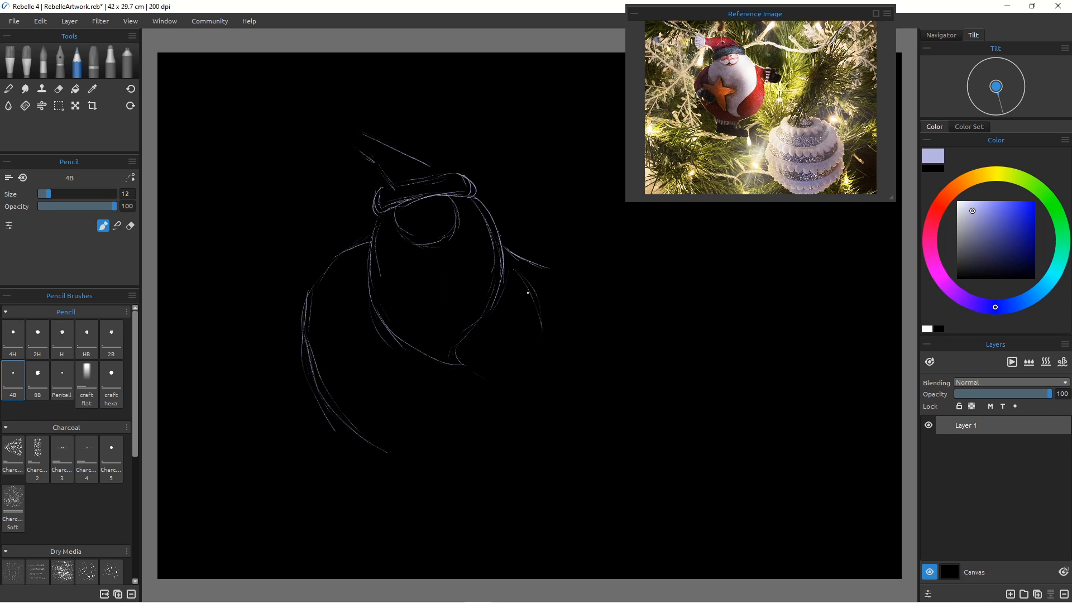
{"action": "mouse_move", "coordinate": [525, 279]}
{"action": "left_mouse_down"}
{"action": "mouse_move", "coordinate": [497, 450]}
{"action": "mouse_move", "coordinate": [555, 376]}
{"action": "mouse_move", "coordinate": [554, 353]}
{"action": "mouse_move", "coordinate": [501, 443]}
{"action": "mouse_move", "coordinate": [551, 370]}
{"action": "mouse_move", "coordinate": [554, 331]}
{"action": "mouse_move", "coordinate": [539, 401]}
{"action": "left_mouse_up"}
{"action": "left_click_drag", "start_coordinate": [504, 260], "coordinate": [559, 323]}
{"action": "mouse_move", "coordinate": [532, 280]}
{"action": "left_mouse_down"}
{"action": "mouse_move", "coordinate": [563, 356]}
{"action": "mouse_move", "coordinate": [544, 401]}
{"action": "left_mouse_up"}
{"action": "mouse_move", "coordinate": [553, 322]}
{"action": "left_mouse_down"}
{"action": "mouse_move", "coordinate": [559, 344]}
{"action": "mouse_move", "coordinate": [528, 442]}
{"action": "left_mouse_up"}
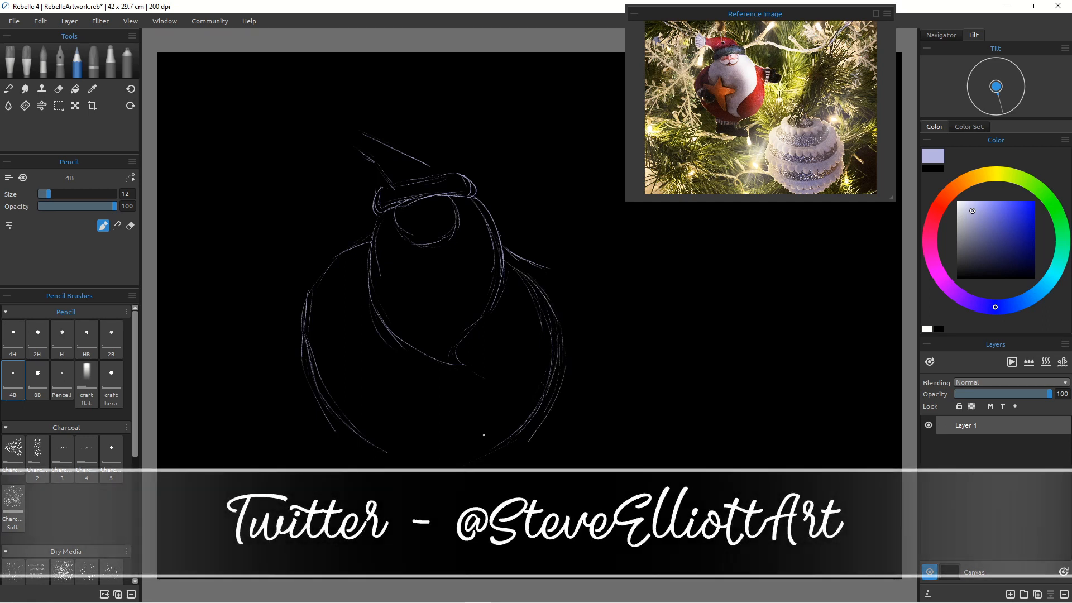
Step: Erase the inner stroke along the belly's right side and switch back to the pencil
{"action": "key", "text": "e"}
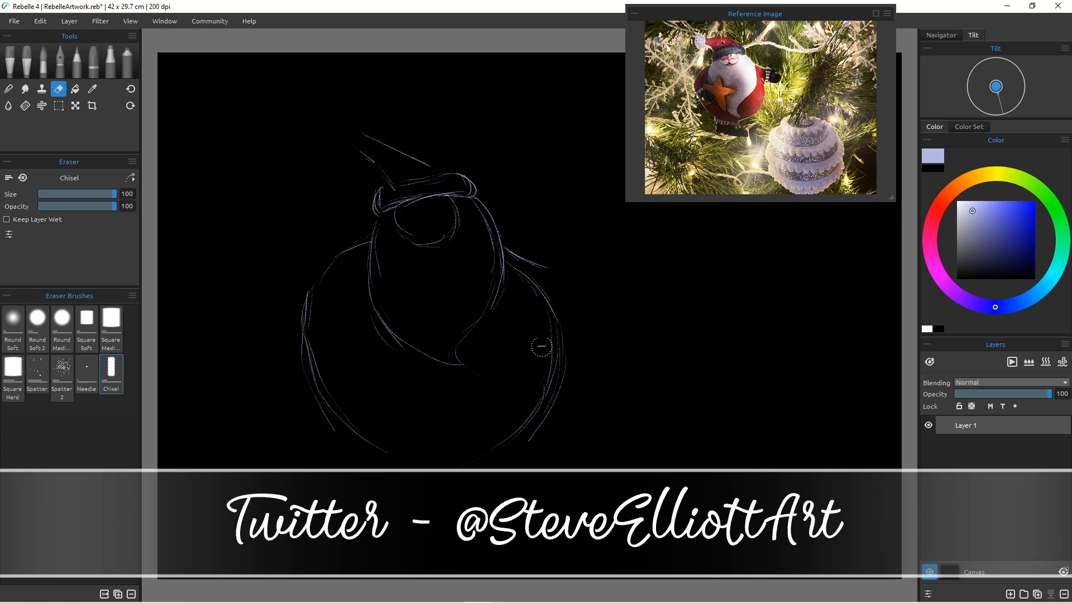
{"action": "mouse_move", "coordinate": [517, 272]}
{"action": "left_mouse_down"}
{"action": "mouse_move", "coordinate": [547, 393]}
{"action": "mouse_move", "coordinate": [505, 441]}
{"action": "left_mouse_up"}
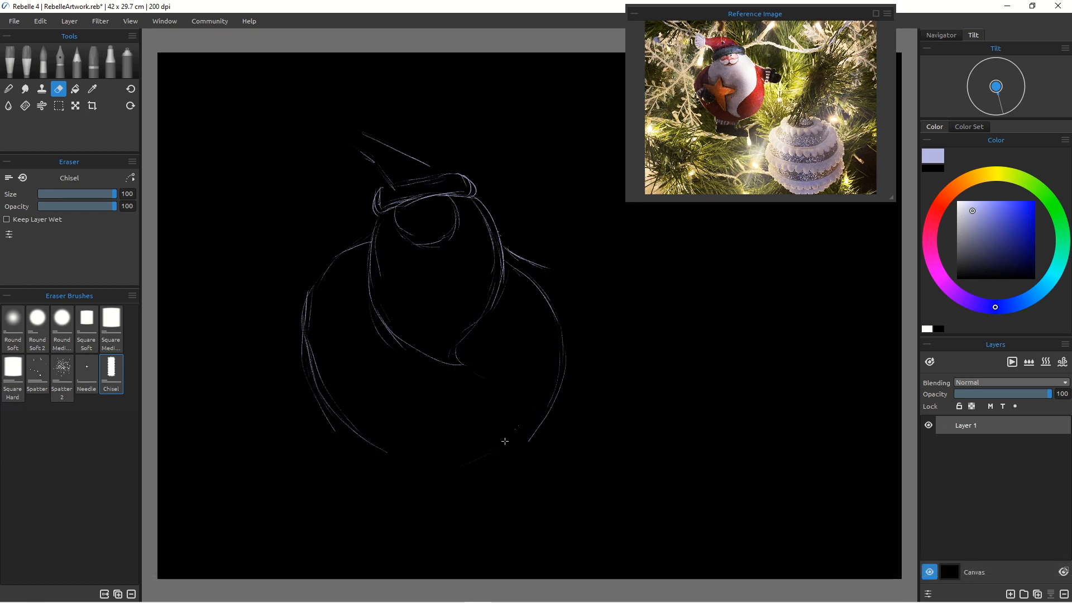
{"action": "left_click", "coordinate": [77, 63]}
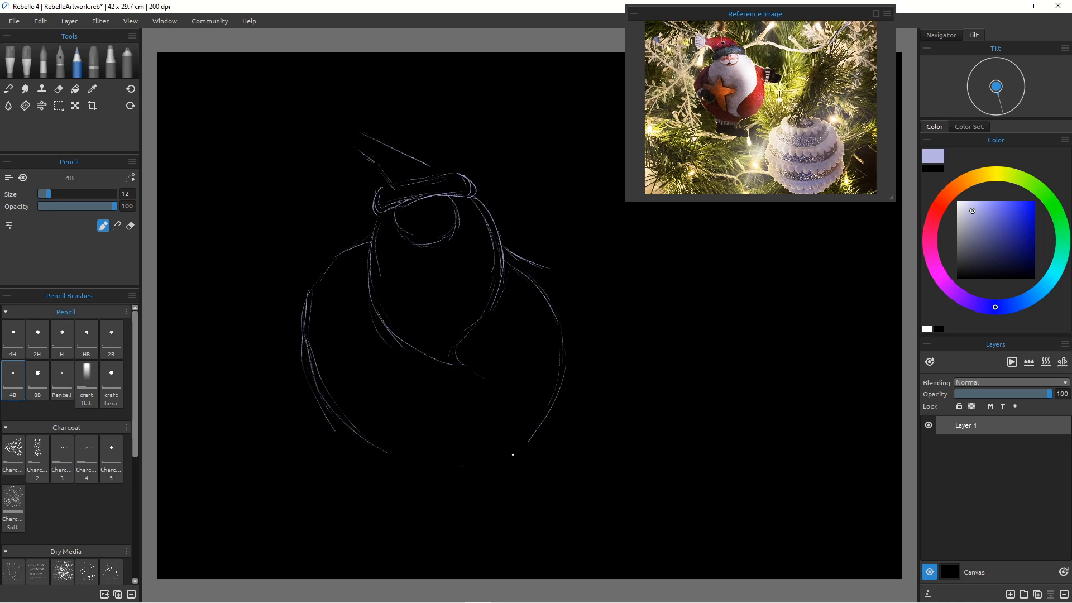
Step: Close the belly's bottom curve and sketch the boots beneath it
{"action": "mouse_move", "coordinate": [512, 455]}
{"action": "left_mouse_down"}
{"action": "mouse_move", "coordinate": [398, 471]}
{"action": "mouse_move", "coordinate": [493, 460]}
{"action": "mouse_move", "coordinate": [425, 459]}
{"action": "mouse_move", "coordinate": [369, 442]}
{"action": "mouse_move", "coordinate": [487, 465]}
{"action": "mouse_move", "coordinate": [522, 436]}
{"action": "mouse_move", "coordinate": [414, 461]}
{"action": "left_mouse_up"}
{"action": "mouse_move", "coordinate": [330, 408]}
{"action": "left_mouse_down"}
{"action": "mouse_move", "coordinate": [386, 453]}
{"action": "mouse_move", "coordinate": [430, 457]}
{"action": "left_mouse_up"}
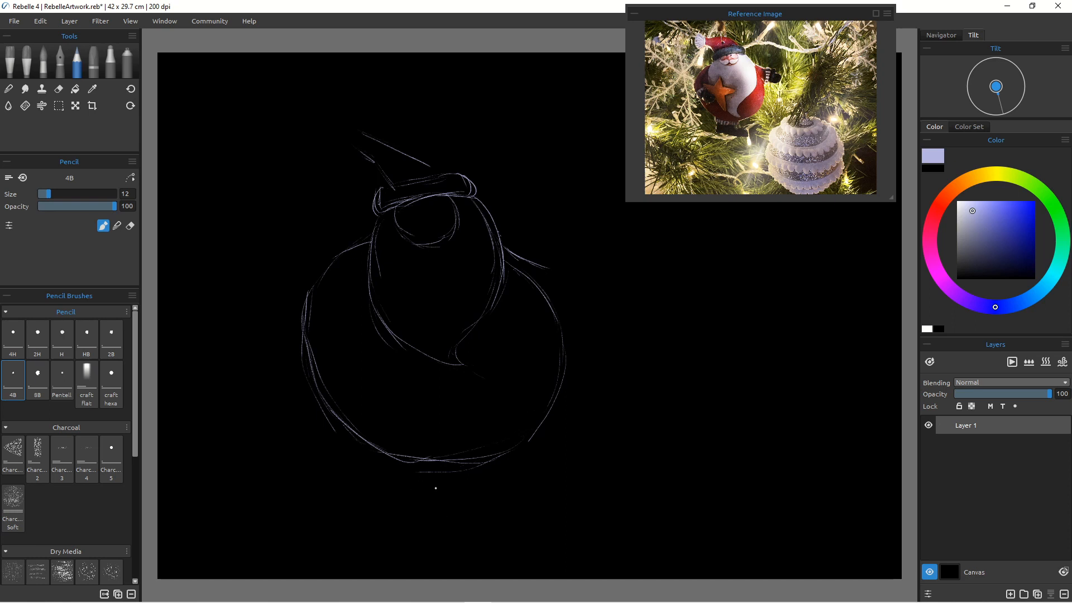
{"action": "mouse_move", "coordinate": [493, 459]}
{"action": "left_mouse_down"}
{"action": "mouse_move", "coordinate": [490, 481]}
{"action": "mouse_move", "coordinate": [499, 472]}
{"action": "mouse_move", "coordinate": [483, 473]}
{"action": "left_mouse_up"}
{"action": "left_click_drag", "start_coordinate": [481, 469], "coordinate": [457, 467]}
{"action": "left_click_drag", "start_coordinate": [382, 450], "coordinate": [373, 461]}
{"action": "mouse_move", "coordinate": [434, 479]}
{"action": "left_mouse_down"}
{"action": "mouse_move", "coordinate": [407, 474]}
{"action": "mouse_move", "coordinate": [374, 501]}
{"action": "mouse_move", "coordinate": [423, 506]}
{"action": "left_mouse_up"}
{"action": "mouse_move", "coordinate": [482, 490]}
{"action": "left_mouse_down"}
{"action": "mouse_move", "coordinate": [505, 505]}
{"action": "mouse_move", "coordinate": [487, 489]}
{"action": "mouse_move", "coordinate": [513, 496]}
{"action": "mouse_move", "coordinate": [495, 521]}
{"action": "mouse_move", "coordinate": [478, 521]}
{"action": "mouse_move", "coordinate": [512, 518]}
{"action": "mouse_move", "coordinate": [480, 517]}
{"action": "mouse_move", "coordinate": [489, 503]}
{"action": "mouse_move", "coordinate": [437, 487]}
{"action": "mouse_move", "coordinate": [481, 514]}
{"action": "mouse_move", "coordinate": [474, 498]}
{"action": "mouse_move", "coordinate": [484, 517]}
{"action": "mouse_move", "coordinate": [414, 502]}
{"action": "mouse_move", "coordinate": [459, 517]}
{"action": "mouse_move", "coordinate": [488, 511]}
{"action": "mouse_move", "coordinate": [416, 503]}
{"action": "left_mouse_up"}
{"action": "left_click_drag", "start_coordinate": [495, 523], "coordinate": [422, 513]}
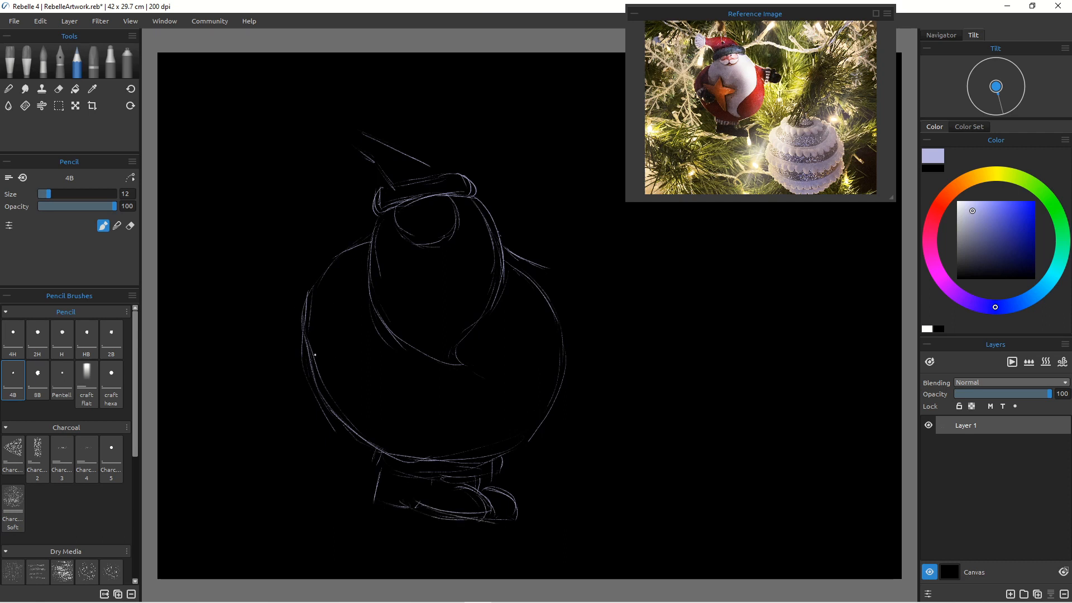
Step: Sketch the left arm and mitten on the body's left side
{"action": "left_click_drag", "start_coordinate": [353, 274], "coordinate": [332, 316]}
{"action": "mouse_move", "coordinate": [338, 307]}
{"action": "left_mouse_down"}
{"action": "mouse_move", "coordinate": [346, 347]}
{"action": "mouse_move", "coordinate": [343, 280]}
{"action": "mouse_move", "coordinate": [350, 355]}
{"action": "mouse_move", "coordinate": [329, 342]}
{"action": "mouse_move", "coordinate": [340, 335]}
{"action": "mouse_move", "coordinate": [330, 360]}
{"action": "mouse_move", "coordinate": [322, 347]}
{"action": "mouse_move", "coordinate": [337, 349]}
{"action": "mouse_move", "coordinate": [329, 339]}
{"action": "mouse_move", "coordinate": [341, 374]}
{"action": "mouse_move", "coordinate": [354, 355]}
{"action": "mouse_move", "coordinate": [328, 383]}
{"action": "left_mouse_up"}
{"action": "mouse_move", "coordinate": [308, 358]}
{"action": "left_mouse_down"}
{"action": "mouse_move", "coordinate": [305, 373]}
{"action": "mouse_move", "coordinate": [323, 388]}
{"action": "left_mouse_up"}
{"action": "left_click_drag", "start_coordinate": [336, 337], "coordinate": [314, 358]}
{"action": "left_click_drag", "start_coordinate": [342, 392], "coordinate": [368, 401]}
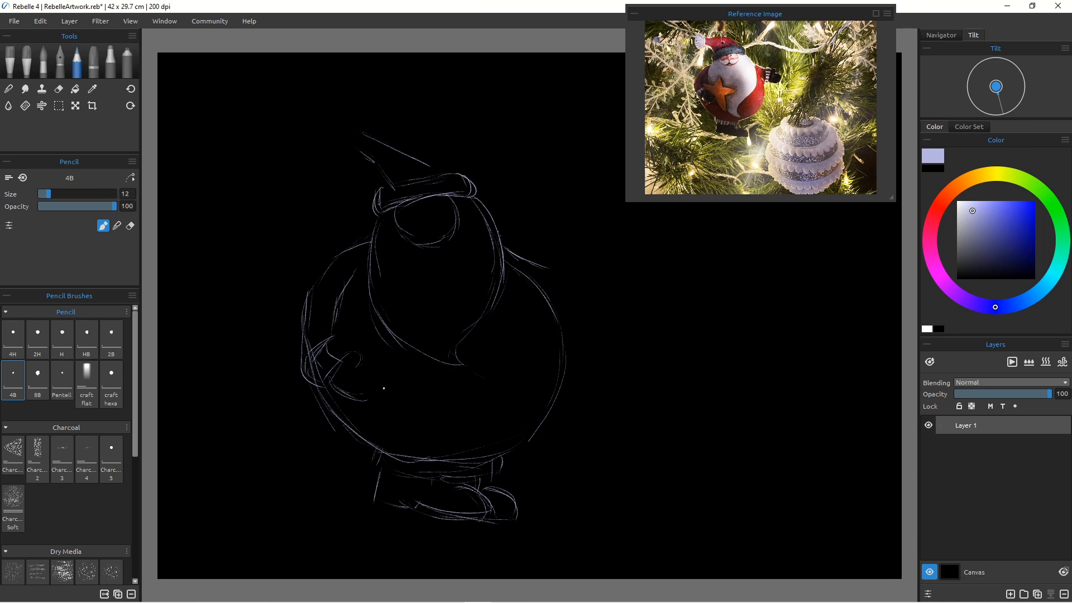
{"action": "left_click_drag", "start_coordinate": [375, 369], "coordinate": [376, 396]}
{"action": "mouse_move", "coordinate": [331, 329]}
{"action": "left_mouse_down"}
{"action": "mouse_move", "coordinate": [338, 349]}
{"action": "mouse_move", "coordinate": [387, 315]}
{"action": "mouse_move", "coordinate": [400, 362]}
{"action": "left_mouse_up"}
Step: Erase part of the left arm's outer line and switch back to the pencil
{"action": "key", "text": "e"}
{"action": "mouse_move", "coordinate": [318, 309]}
{"action": "left_mouse_down"}
{"action": "mouse_move", "coordinate": [405, 378]}
{"action": "mouse_move", "coordinate": [306, 323]}
{"action": "left_mouse_up"}
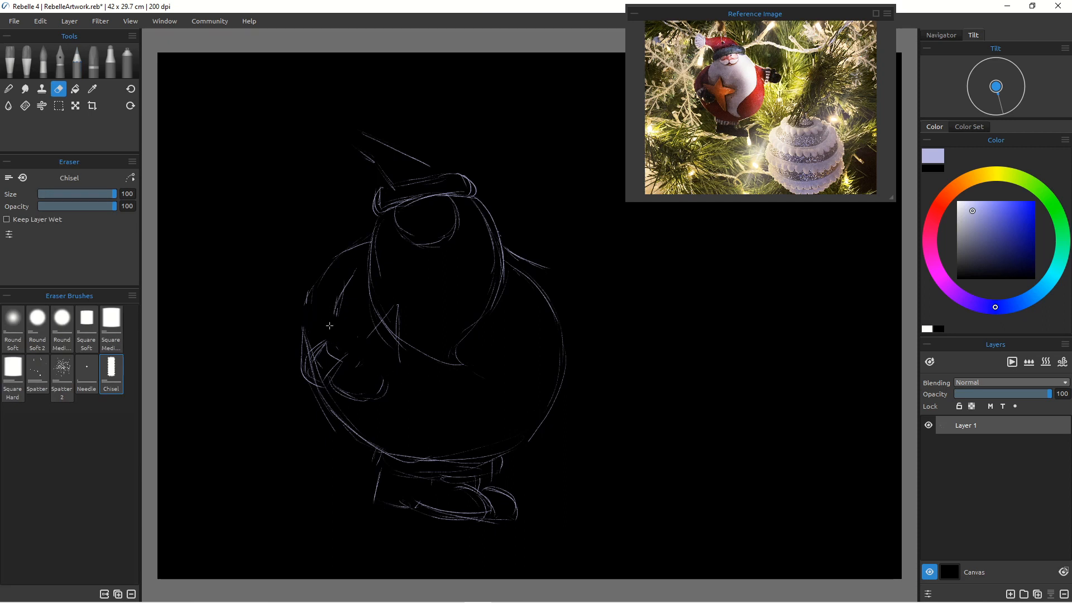
{"action": "key", "text": "b"}
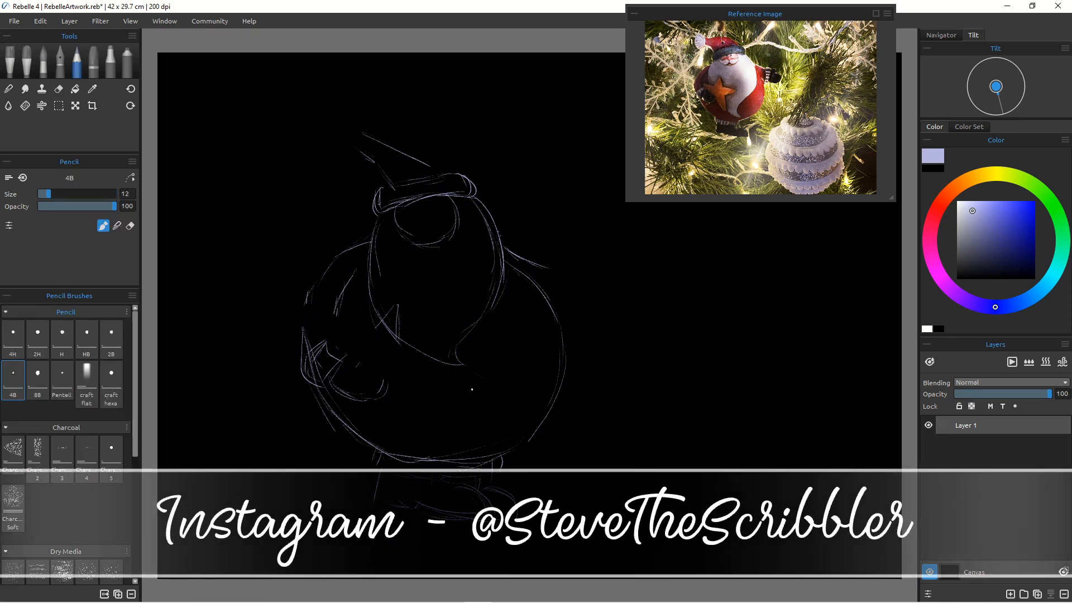
Step: Add detail strokes for the belly fold, lower belly and left arm
{"action": "left_click_drag", "start_coordinate": [487, 367], "coordinate": [434, 366]}
{"action": "left_click_drag", "start_coordinate": [433, 448], "coordinate": [468, 459]}
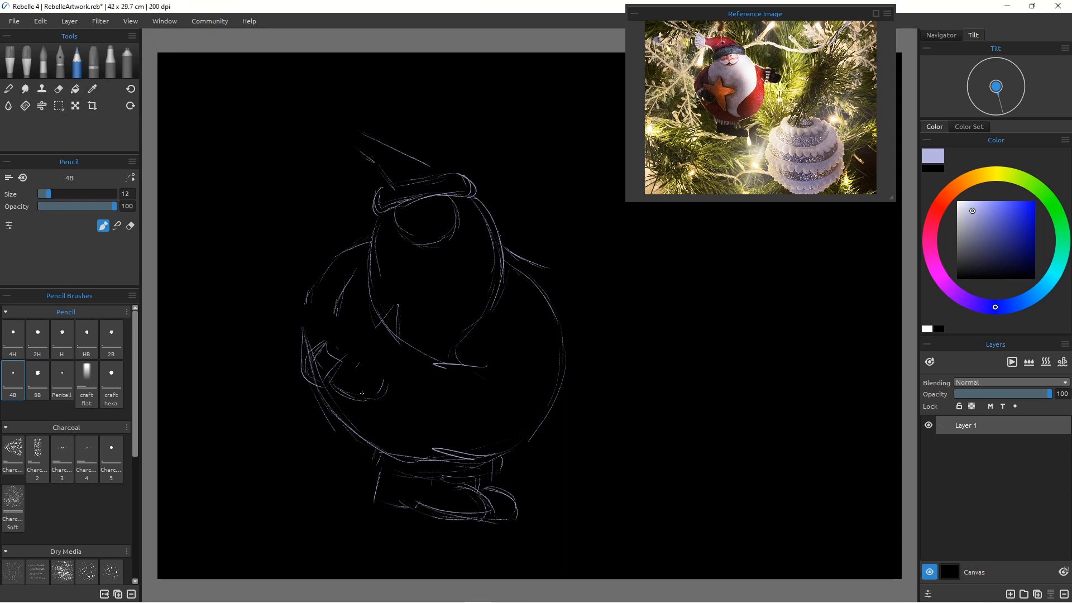
{"action": "mouse_move", "coordinate": [317, 373]}
{"action": "left_mouse_down"}
{"action": "mouse_move", "coordinate": [300, 378]}
{"action": "mouse_move", "coordinate": [318, 366]}
{"action": "mouse_move", "coordinate": [357, 408]}
{"action": "mouse_move", "coordinate": [310, 426]}
{"action": "left_mouse_up"}
Step: Erase the boots and the lower part of the body with the Chisel eraser
{"action": "left_click", "coordinate": [59, 89]}
{"action": "mouse_move", "coordinate": [435, 529]}
{"action": "left_mouse_down"}
{"action": "mouse_move", "coordinate": [333, 474]}
{"action": "mouse_move", "coordinate": [404, 505]}
{"action": "left_mouse_up"}
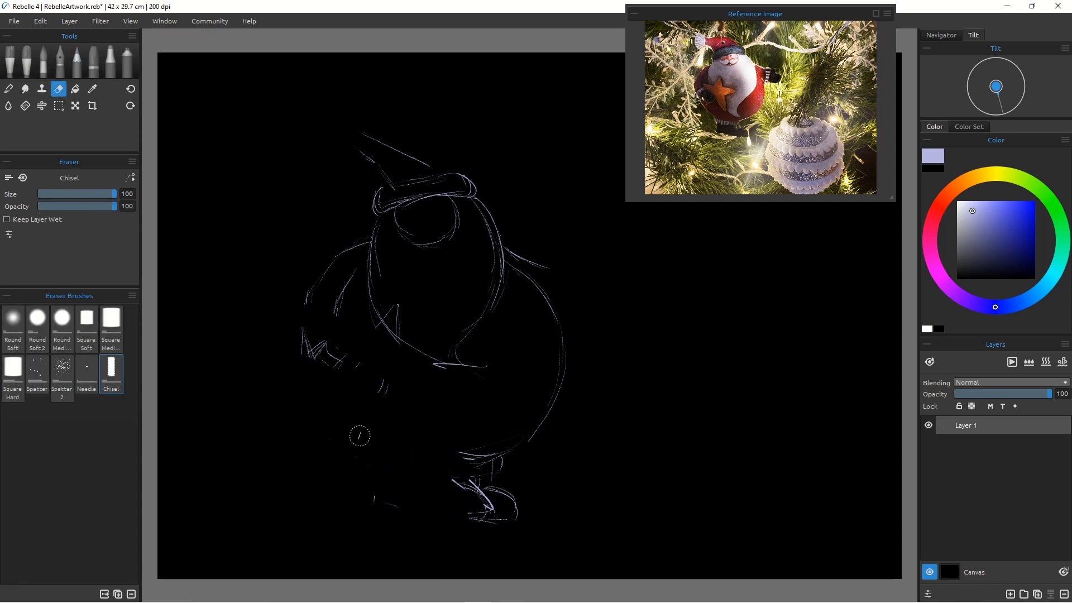
{"action": "right_click", "coordinate": [360, 437]}
{"action": "left_click", "coordinate": [459, 383]}
{"action": "mouse_move", "coordinate": [423, 438]}
{"action": "left_mouse_down"}
{"action": "mouse_move", "coordinate": [450, 440]}
{"action": "mouse_move", "coordinate": [536, 486]}
{"action": "mouse_move", "coordinate": [449, 481]}
{"action": "mouse_move", "coordinate": [504, 540]}
{"action": "left_mouse_up"}
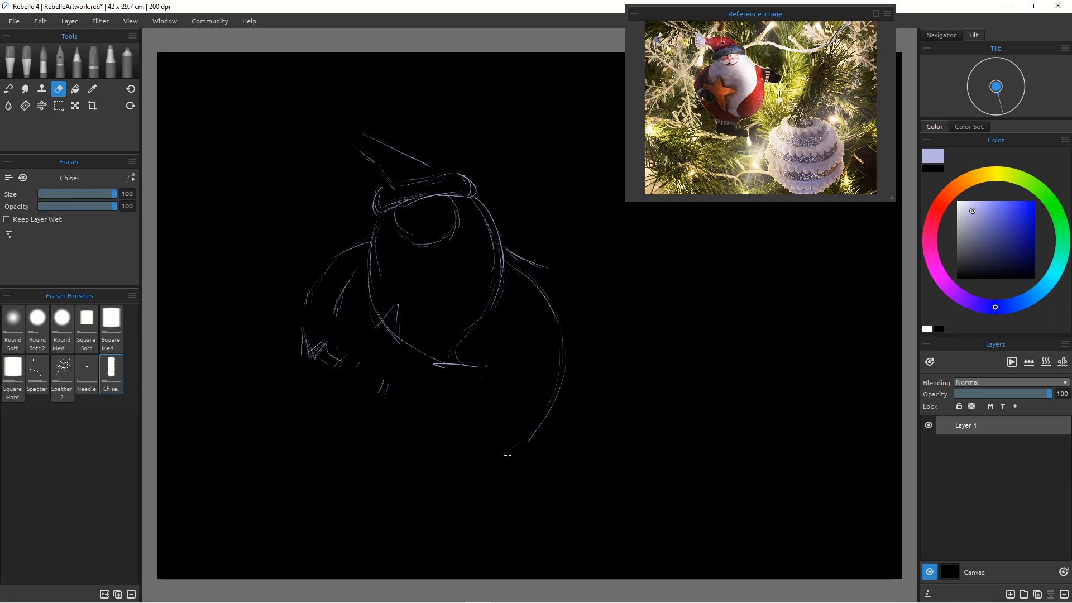
Step: Erase the belly's right outline and stray strokes around the left arm
{"action": "mouse_move", "coordinate": [507, 455]}
{"action": "left_mouse_down"}
{"action": "mouse_move", "coordinate": [556, 328]}
{"action": "mouse_move", "coordinate": [543, 297]}
{"action": "left_mouse_up"}
{"action": "left_click_drag", "start_coordinate": [532, 437], "coordinate": [541, 417]}
{"action": "left_click_drag", "start_coordinate": [342, 364], "coordinate": [361, 357]}
{"action": "mouse_move", "coordinate": [366, 318]}
{"action": "left_mouse_down"}
{"action": "mouse_move", "coordinate": [398, 342]}
{"action": "mouse_move", "coordinate": [397, 309]}
{"action": "mouse_move", "coordinate": [382, 314]}
{"action": "left_mouse_up"}
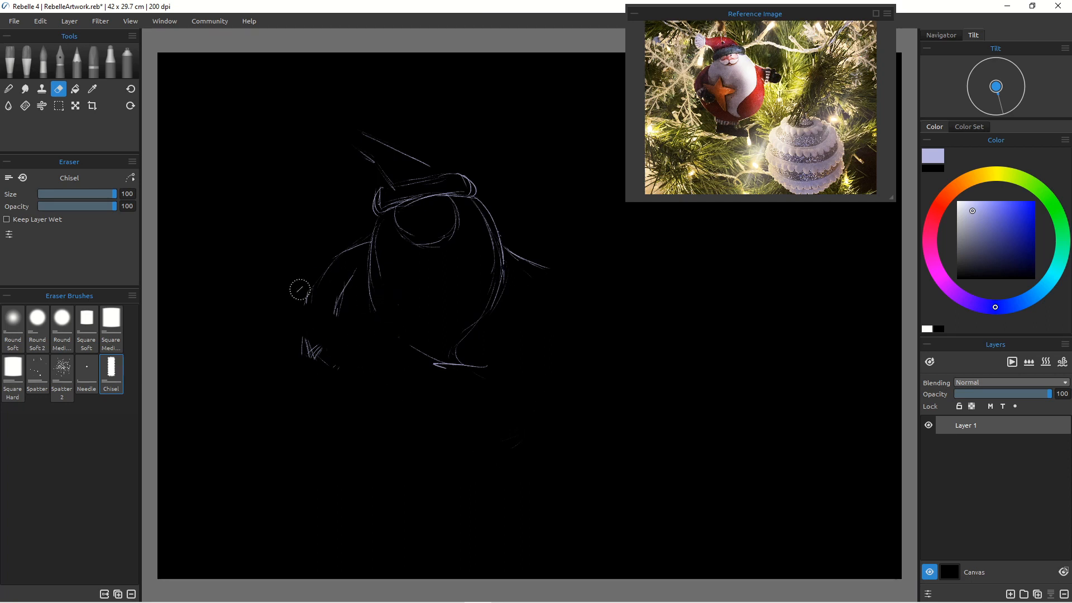
Step: Erase a stray stroke by the left arm, switch to the pencil and redraw the belly's right outline
{"action": "mouse_move", "coordinate": [300, 290]}
{"action": "left_mouse_down"}
{"action": "mouse_move", "coordinate": [347, 377]}
{"action": "mouse_move", "coordinate": [285, 342]}
{"action": "mouse_move", "coordinate": [342, 316]}
{"action": "mouse_move", "coordinate": [348, 273]}
{"action": "mouse_move", "coordinate": [332, 330]}
{"action": "left_mouse_up"}
{"action": "left_click", "coordinate": [79, 67]}
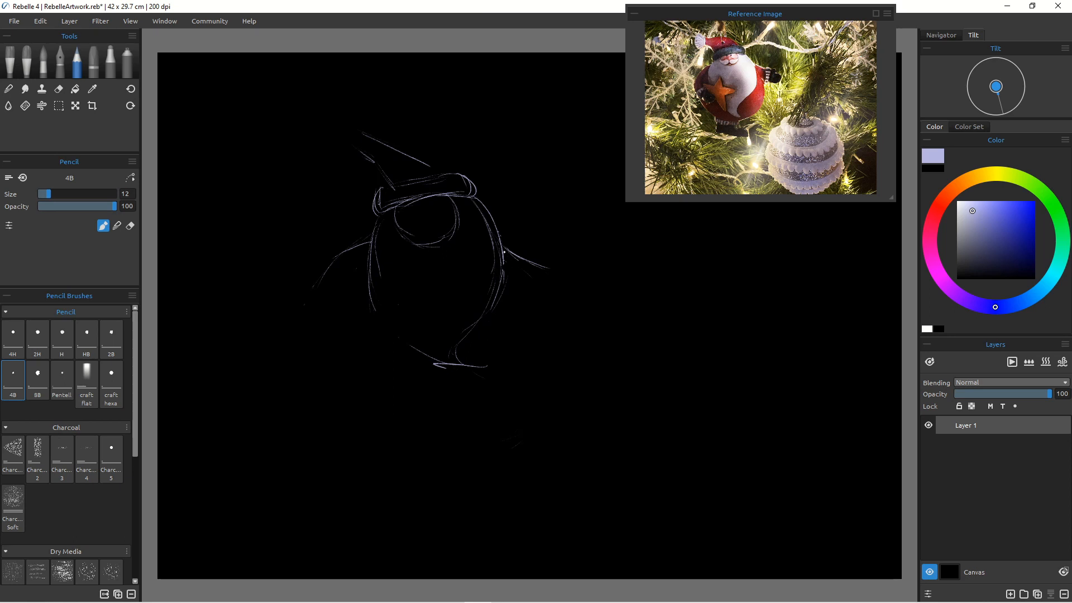
{"action": "left_click_drag", "start_coordinate": [511, 258], "coordinate": [558, 332]}
{"action": "left_click_drag", "start_coordinate": [528, 269], "coordinate": [544, 380]}
{"action": "left_click_drag", "start_coordinate": [491, 302], "coordinate": [468, 346]}
{"action": "mouse_move", "coordinate": [484, 311]}
{"action": "left_mouse_down"}
{"action": "mouse_move", "coordinate": [454, 375]}
{"action": "mouse_move", "coordinate": [461, 398]}
{"action": "left_mouse_up"}
{"action": "mouse_move", "coordinate": [376, 318]}
{"action": "left_mouse_down"}
{"action": "mouse_move", "coordinate": [442, 393]}
{"action": "mouse_move", "coordinate": [484, 409]}
{"action": "left_mouse_up"}
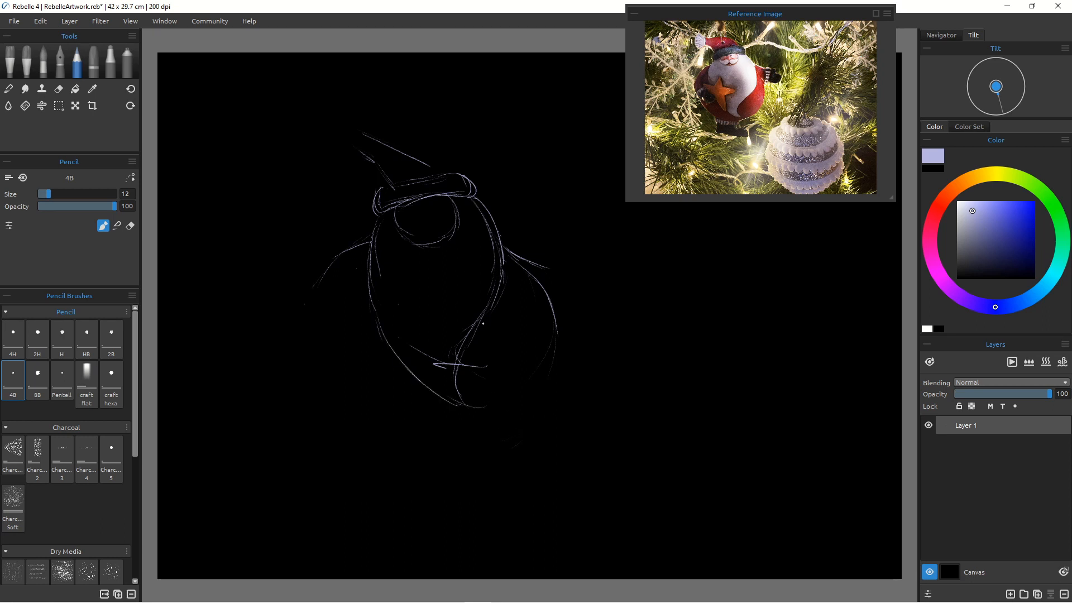
{"action": "left_click_drag", "start_coordinate": [497, 286], "coordinate": [478, 339]}
{"action": "left_click_drag", "start_coordinate": [498, 254], "coordinate": [483, 330]}
{"action": "mouse_move", "coordinate": [502, 283]}
{"action": "left_mouse_down"}
{"action": "mouse_move", "coordinate": [457, 365]}
{"action": "mouse_move", "coordinate": [475, 396]}
{"action": "mouse_move", "coordinate": [432, 393]}
{"action": "left_mouse_up"}
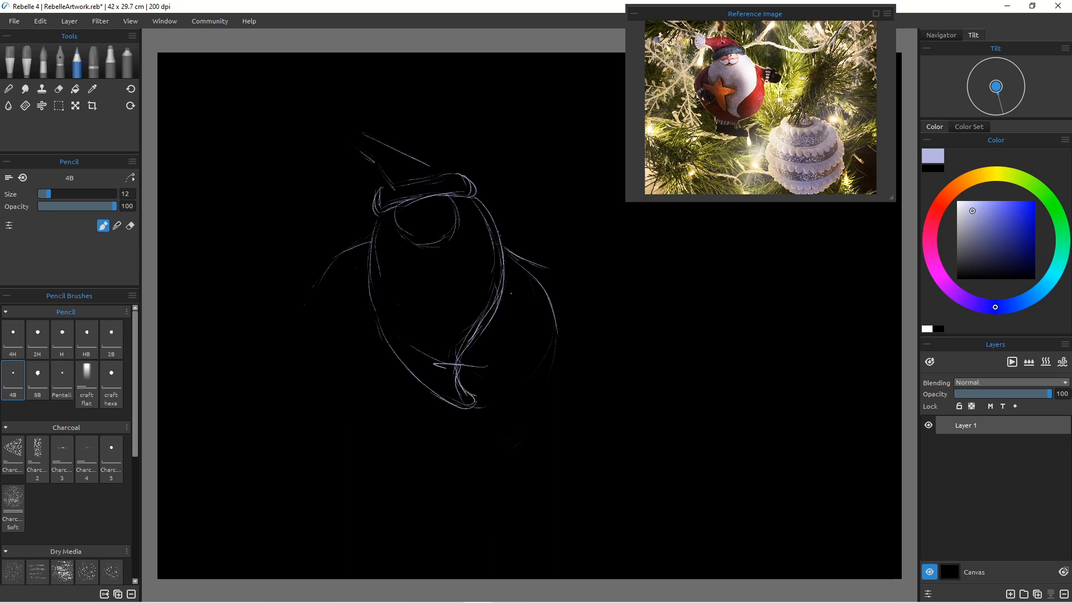
Step: Draw the lower curve of the belly and the bottom outline of the body
{"action": "left_click_drag", "start_coordinate": [543, 294], "coordinate": [537, 396]}
{"action": "left_click_drag", "start_coordinate": [551, 351], "coordinate": [517, 407]}
{"action": "mouse_move", "coordinate": [550, 374]}
{"action": "left_mouse_down"}
{"action": "mouse_move", "coordinate": [542, 396]}
{"action": "mouse_move", "coordinate": [488, 429]}
{"action": "left_mouse_up"}
{"action": "mouse_move", "coordinate": [328, 351]}
{"action": "left_mouse_down"}
{"action": "mouse_move", "coordinate": [356, 404]}
{"action": "mouse_move", "coordinate": [330, 380]}
{"action": "mouse_move", "coordinate": [393, 431]}
{"action": "mouse_move", "coordinate": [474, 435]}
{"action": "left_mouse_up"}
{"action": "left_click_drag", "start_coordinate": [394, 431], "coordinate": [499, 427]}
{"action": "left_click_drag", "start_coordinate": [356, 413], "coordinate": [415, 444]}
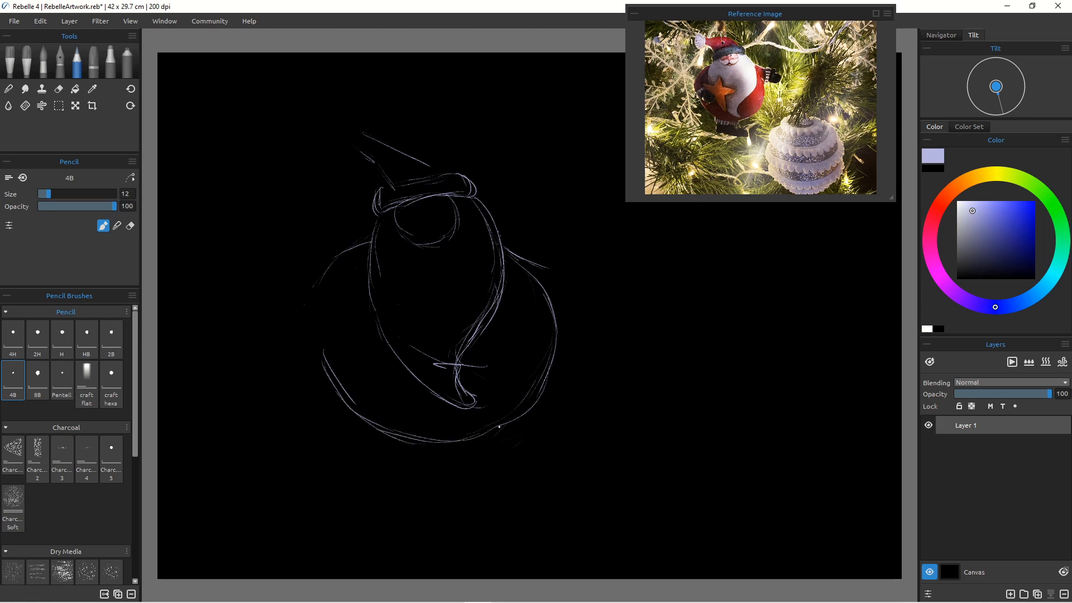
{"action": "mouse_move", "coordinate": [540, 395]}
{"action": "left_mouse_down"}
{"action": "mouse_move", "coordinate": [469, 441]}
{"action": "mouse_move", "coordinate": [536, 408]}
{"action": "mouse_move", "coordinate": [475, 437]}
{"action": "mouse_move", "coordinate": [512, 424]}
{"action": "mouse_move", "coordinate": [449, 442]}
{"action": "left_mouse_up"}
{"action": "mouse_move", "coordinate": [549, 366]}
{"action": "left_mouse_down"}
{"action": "mouse_move", "coordinate": [519, 417]}
{"action": "mouse_move", "coordinate": [430, 448]}
{"action": "left_mouse_up"}
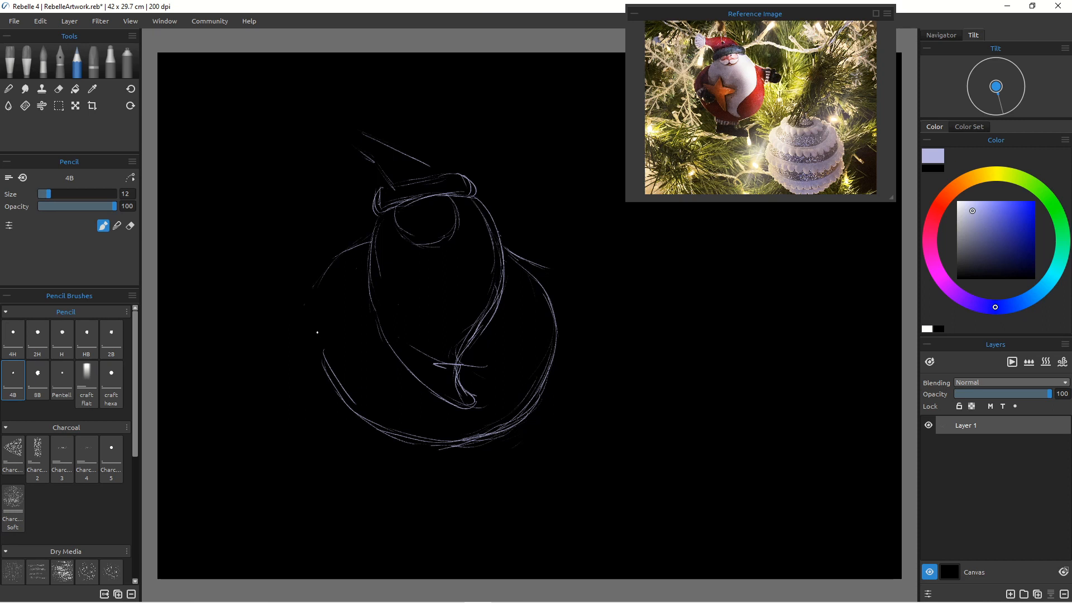
{"action": "mouse_move", "coordinate": [320, 344]}
{"action": "left_mouse_down"}
{"action": "mouse_move", "coordinate": [340, 398]}
{"action": "mouse_move", "coordinate": [382, 432]}
{"action": "left_mouse_up"}
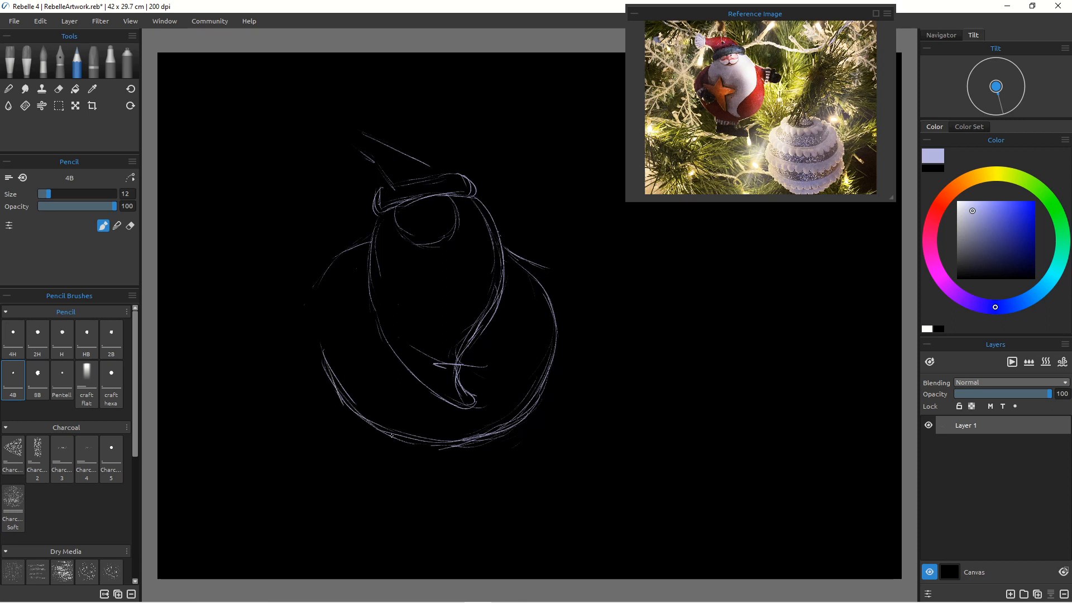
Step: Erase part of the bottom curve with the eraser and redraw the lower outline with the pencil
{"action": "left_click", "coordinate": [58, 89]}
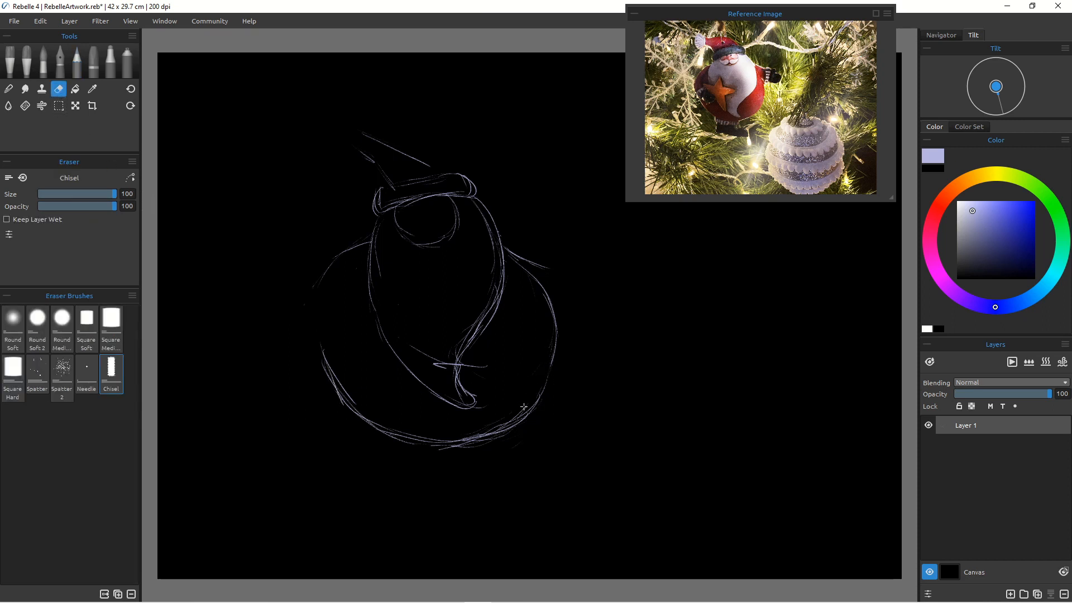
{"action": "mouse_move", "coordinate": [524, 407]}
{"action": "left_mouse_down"}
{"action": "mouse_move", "coordinate": [462, 435]}
{"action": "mouse_move", "coordinate": [512, 410]}
{"action": "mouse_move", "coordinate": [519, 426]}
{"action": "mouse_move", "coordinate": [502, 445]}
{"action": "mouse_move", "coordinate": [518, 409]}
{"action": "mouse_move", "coordinate": [457, 447]}
{"action": "mouse_move", "coordinate": [397, 434]}
{"action": "left_mouse_up"}
{"action": "left_click", "coordinate": [79, 61]}
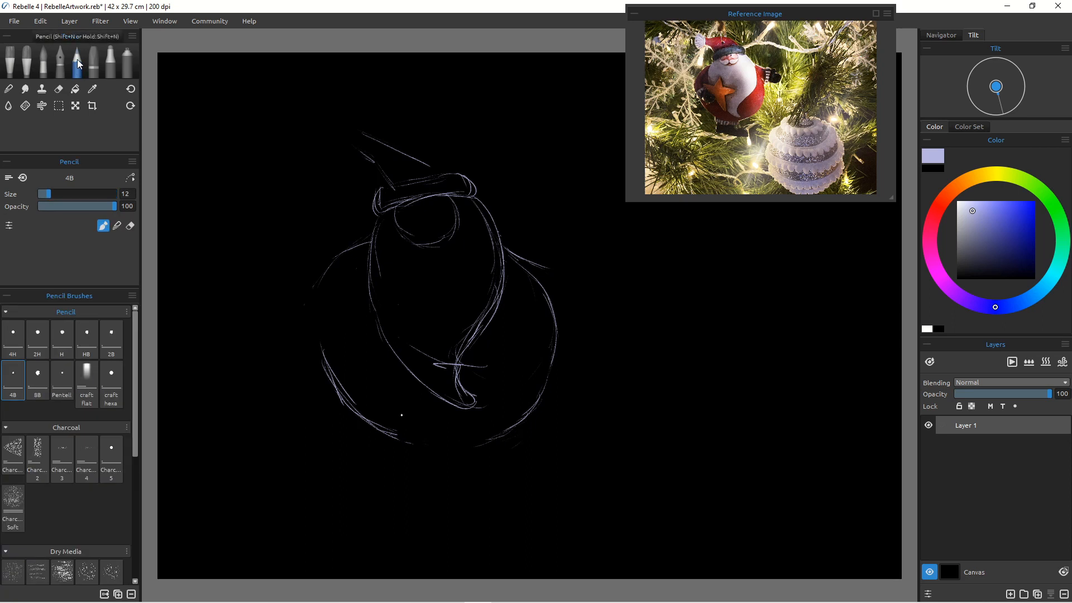
{"action": "mouse_move", "coordinate": [514, 432]}
{"action": "left_mouse_down"}
{"action": "mouse_move", "coordinate": [423, 448]}
{"action": "mouse_move", "coordinate": [487, 445]}
{"action": "left_mouse_up"}
{"action": "left_click_drag", "start_coordinate": [410, 446], "coordinate": [452, 447]}
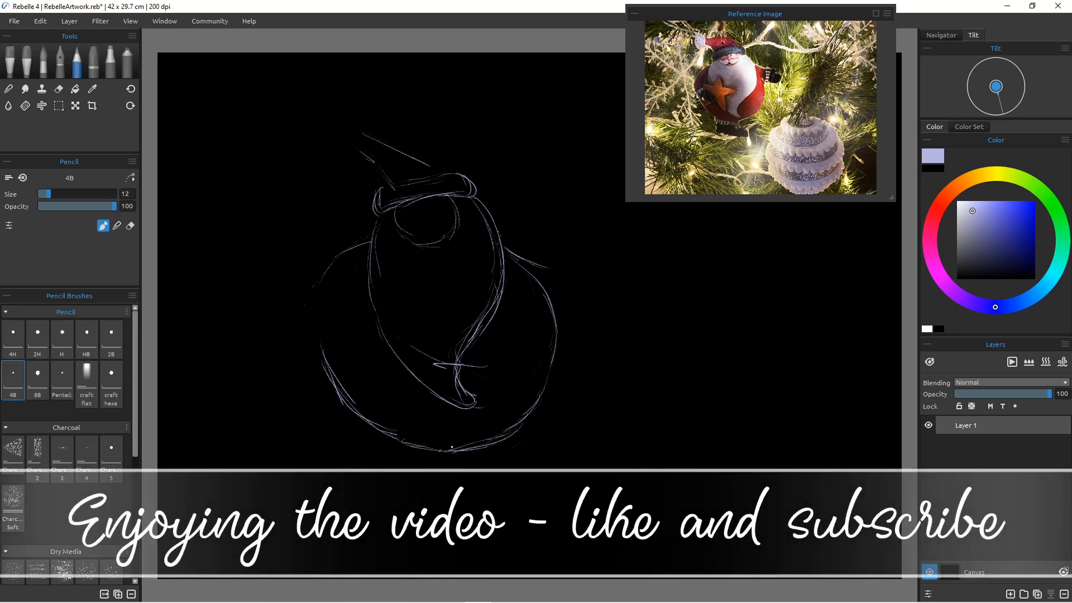
{"action": "mouse_move", "coordinate": [518, 425]}
{"action": "left_mouse_down"}
{"action": "mouse_move", "coordinate": [479, 450]}
{"action": "mouse_move", "coordinate": [450, 451]}
{"action": "left_mouse_up"}
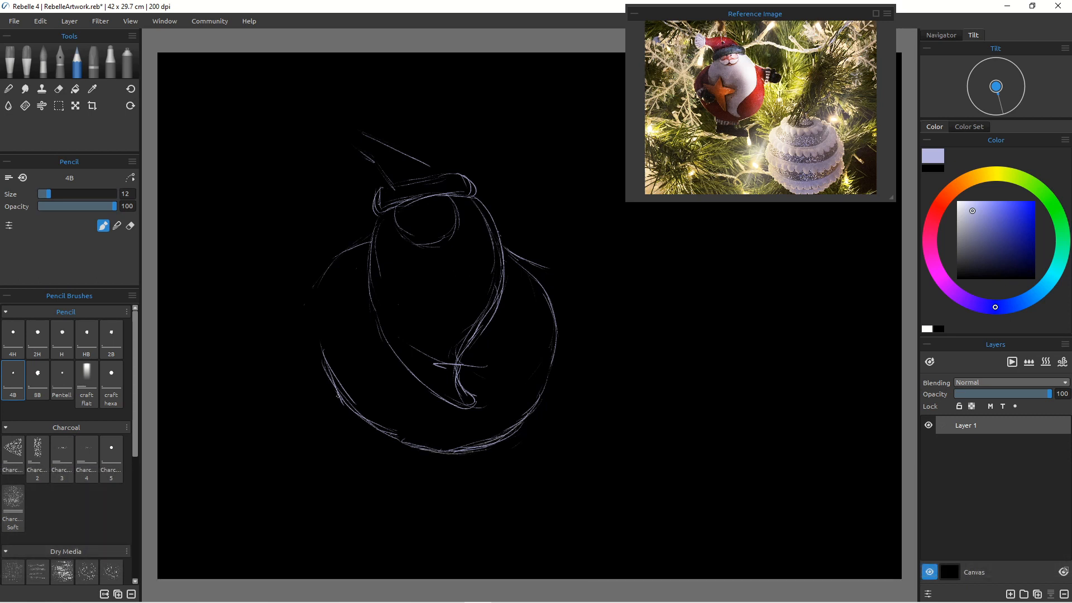
Step: Add strokes for the lower belly fold and the inner curve below the beard
{"action": "left_click_drag", "start_coordinate": [338, 396], "coordinate": [407, 449]}
{"action": "mouse_move", "coordinate": [455, 373]}
{"action": "left_mouse_down"}
{"action": "mouse_move", "coordinate": [484, 412]}
{"action": "mouse_move", "coordinate": [472, 420]}
{"action": "mouse_move", "coordinate": [487, 417]}
{"action": "mouse_move", "coordinate": [441, 412]}
{"action": "left_mouse_up"}
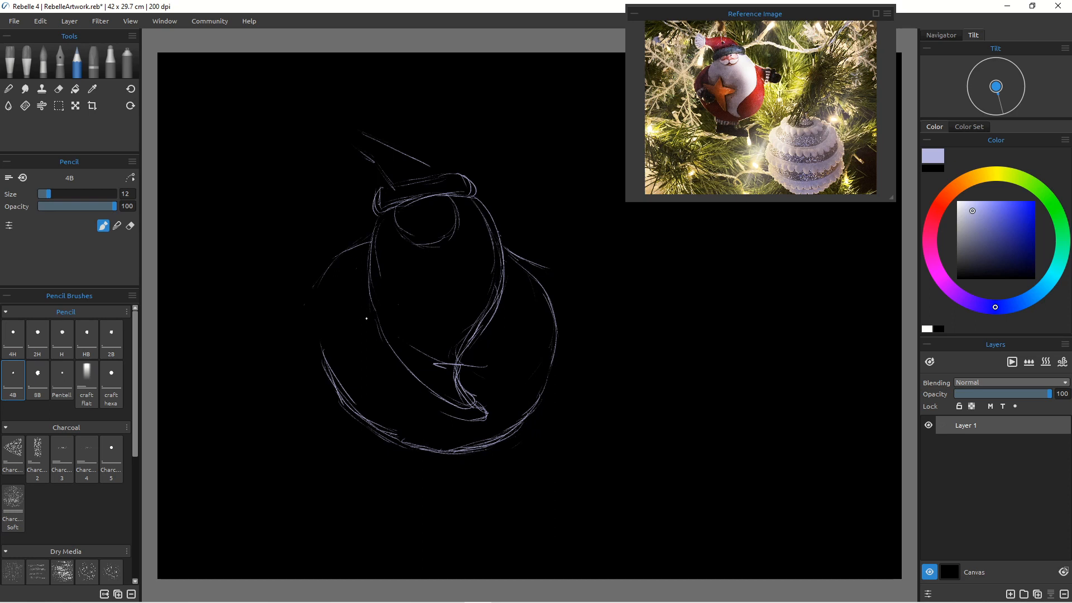
{"action": "left_click_drag", "start_coordinate": [402, 379], "coordinate": [446, 418]}
{"action": "left_click_drag", "start_coordinate": [420, 395], "coordinate": [468, 415]}
{"action": "left_click_drag", "start_coordinate": [469, 412], "coordinate": [405, 382]}
{"action": "left_click_drag", "start_coordinate": [505, 243], "coordinate": [508, 272]}
{"action": "mouse_move", "coordinate": [480, 205]}
{"action": "left_mouse_down"}
{"action": "mouse_move", "coordinate": [511, 299]}
{"action": "mouse_move", "coordinate": [499, 319]}
{"action": "left_mouse_up"}
{"action": "mouse_move", "coordinate": [510, 274]}
{"action": "left_mouse_down"}
{"action": "mouse_move", "coordinate": [483, 342]}
{"action": "mouse_move", "coordinate": [492, 336]}
{"action": "left_mouse_up"}
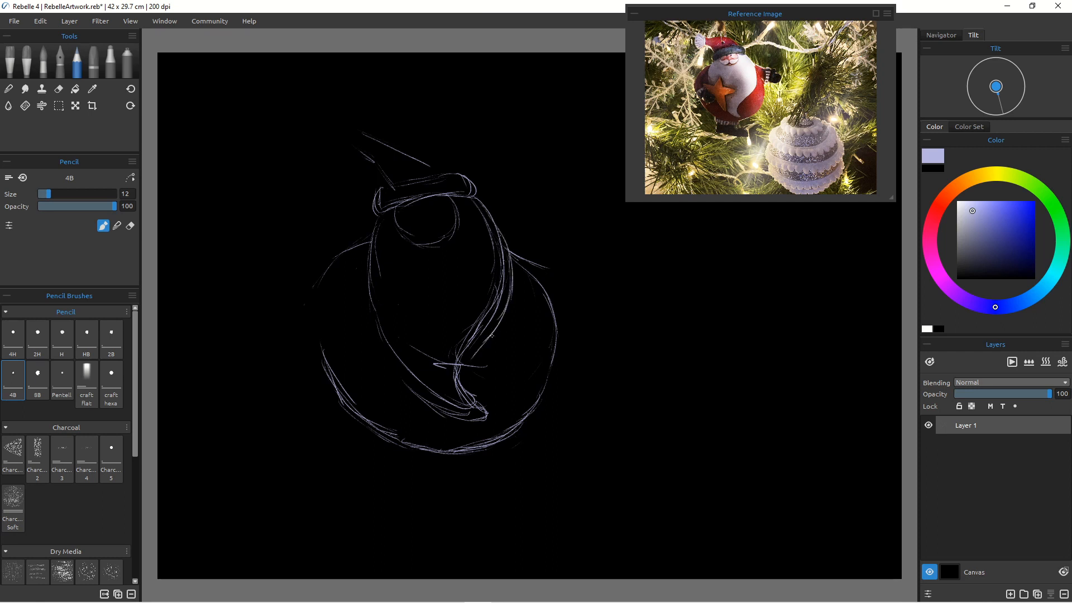
Step: Erase the diagonal inner stroke across the belly and switch back to the pencil
{"action": "key", "text": "e"}
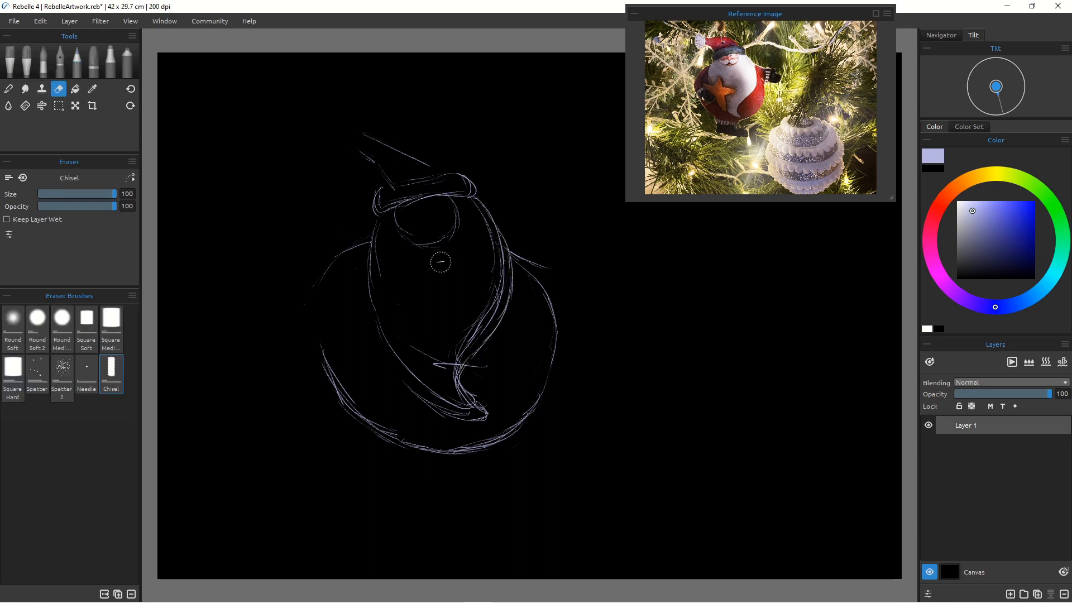
{"action": "mouse_move", "coordinate": [490, 229]}
{"action": "left_mouse_down"}
{"action": "mouse_move", "coordinate": [500, 294]}
{"action": "mouse_move", "coordinate": [492, 286]}
{"action": "mouse_move", "coordinate": [476, 327]}
{"action": "mouse_move", "coordinate": [498, 302]}
{"action": "mouse_move", "coordinate": [467, 349]}
{"action": "mouse_move", "coordinate": [472, 322]}
{"action": "mouse_move", "coordinate": [449, 380]}
{"action": "mouse_move", "coordinate": [443, 362]}
{"action": "mouse_move", "coordinate": [473, 408]}
{"action": "mouse_move", "coordinate": [435, 361]}
{"action": "left_mouse_up"}
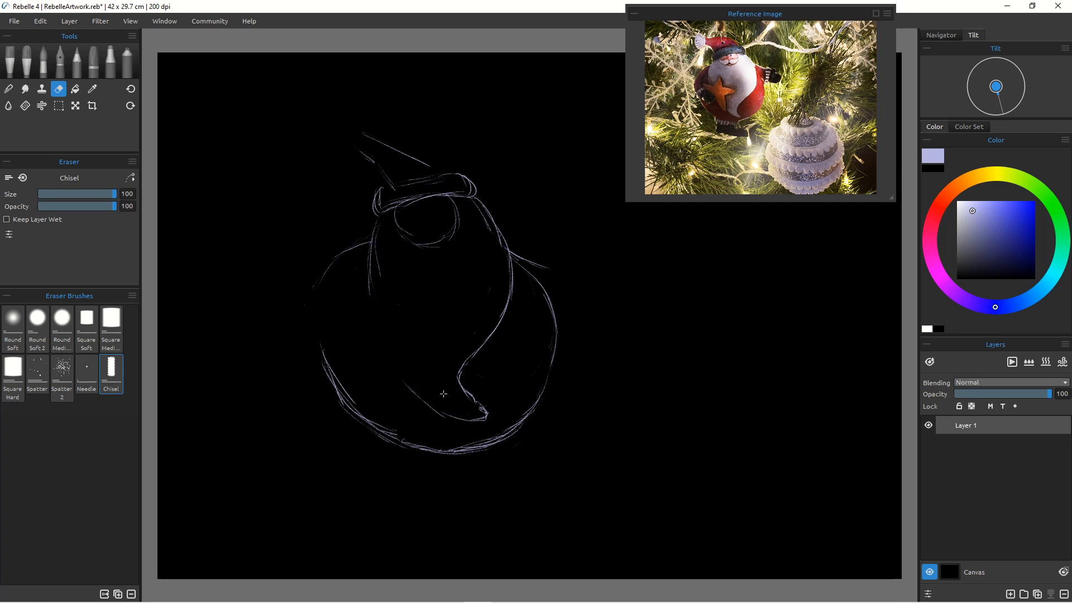
{"action": "left_click", "coordinate": [78, 65]}
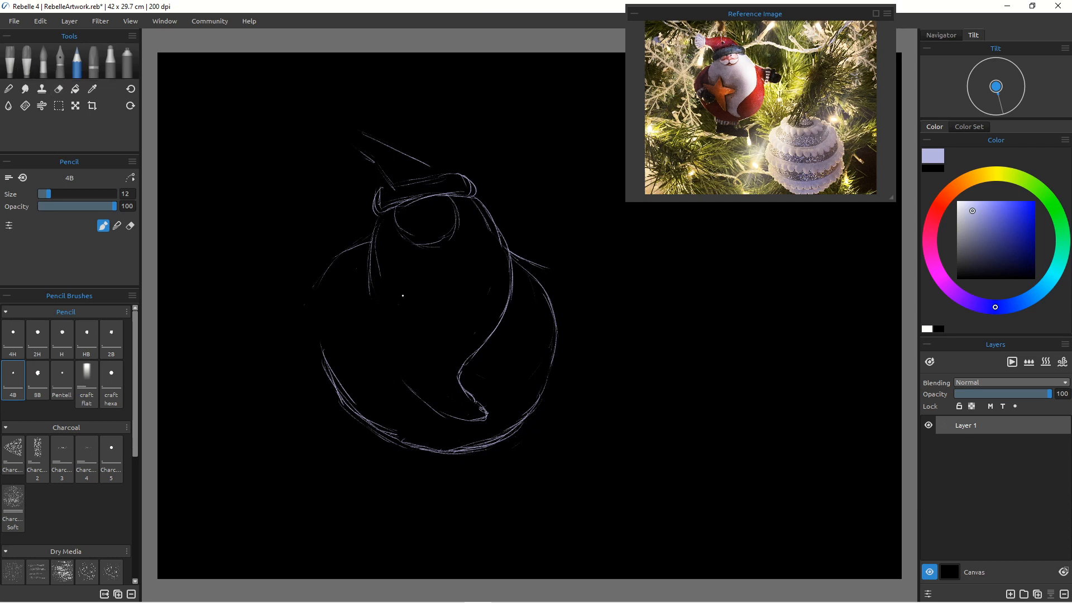
Step: Draw a five-pointed star on the front of the belly
{"action": "mouse_move", "coordinate": [403, 285]}
{"action": "left_mouse_down"}
{"action": "mouse_move", "coordinate": [404, 314]}
{"action": "mouse_move", "coordinate": [384, 298]}
{"action": "left_mouse_up"}
{"action": "mouse_move", "coordinate": [400, 328]}
{"action": "left_mouse_down"}
{"action": "mouse_move", "coordinate": [427, 351]}
{"action": "mouse_move", "coordinate": [435, 341]}
{"action": "mouse_move", "coordinate": [400, 348]}
{"action": "mouse_move", "coordinate": [409, 399]}
{"action": "left_mouse_up"}
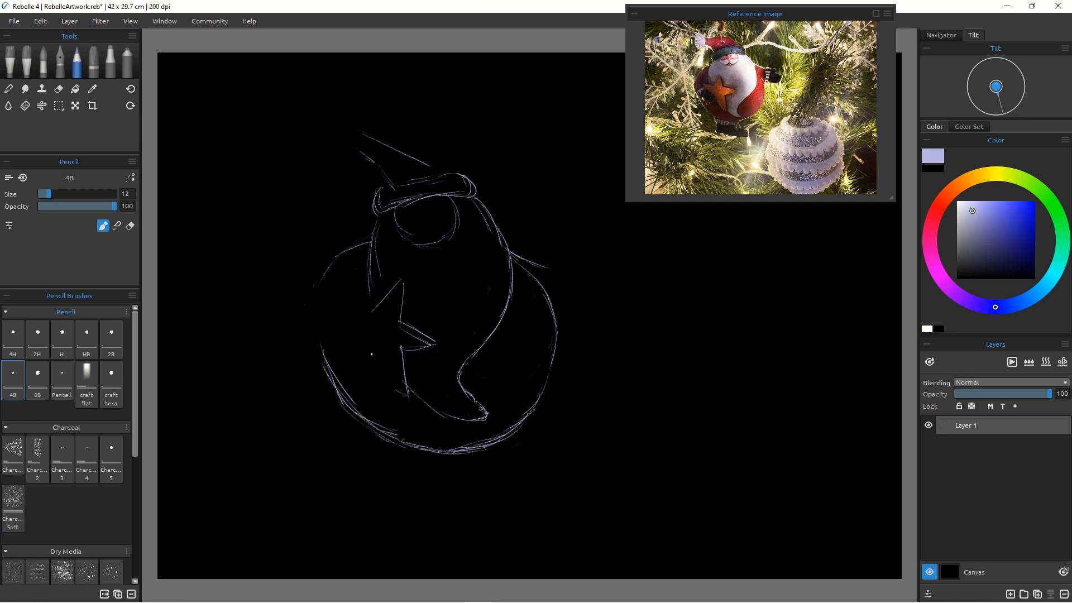
{"action": "left_click_drag", "start_coordinate": [371, 354], "coordinate": [401, 386]}
{"action": "left_click_drag", "start_coordinate": [355, 316], "coordinate": [369, 353]}
{"action": "mouse_move", "coordinate": [327, 339]}
{"action": "left_mouse_down"}
{"action": "mouse_move", "coordinate": [345, 360]}
{"action": "mouse_move", "coordinate": [373, 349]}
{"action": "mouse_move", "coordinate": [348, 364]}
{"action": "mouse_move", "coordinate": [333, 354]}
{"action": "mouse_move", "coordinate": [367, 359]}
{"action": "left_mouse_up"}
Step: Sketch the left mitten and the upper line of the left arm
{"action": "mouse_move", "coordinate": [344, 318]}
{"action": "left_mouse_down"}
{"action": "mouse_move", "coordinate": [326, 332]}
{"action": "mouse_move", "coordinate": [321, 320]}
{"action": "left_mouse_up"}
{"action": "left_click_drag", "start_coordinate": [336, 257], "coordinate": [314, 309]}
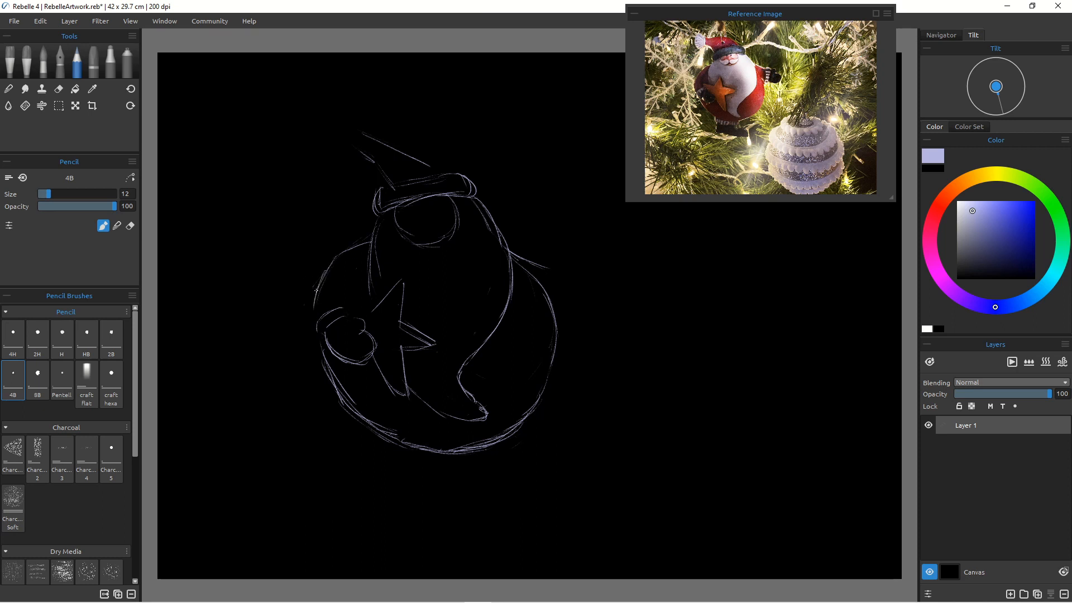
{"action": "left_click_drag", "start_coordinate": [347, 250], "coordinate": [322, 283]}
{"action": "mouse_move", "coordinate": [354, 266]}
{"action": "left_mouse_down"}
{"action": "mouse_move", "coordinate": [344, 301]}
{"action": "mouse_move", "coordinate": [342, 291]}
{"action": "left_mouse_up"}
Step: Erase the upper line of the left arm and switch back to the pencil
{"action": "left_click", "coordinate": [59, 90]}
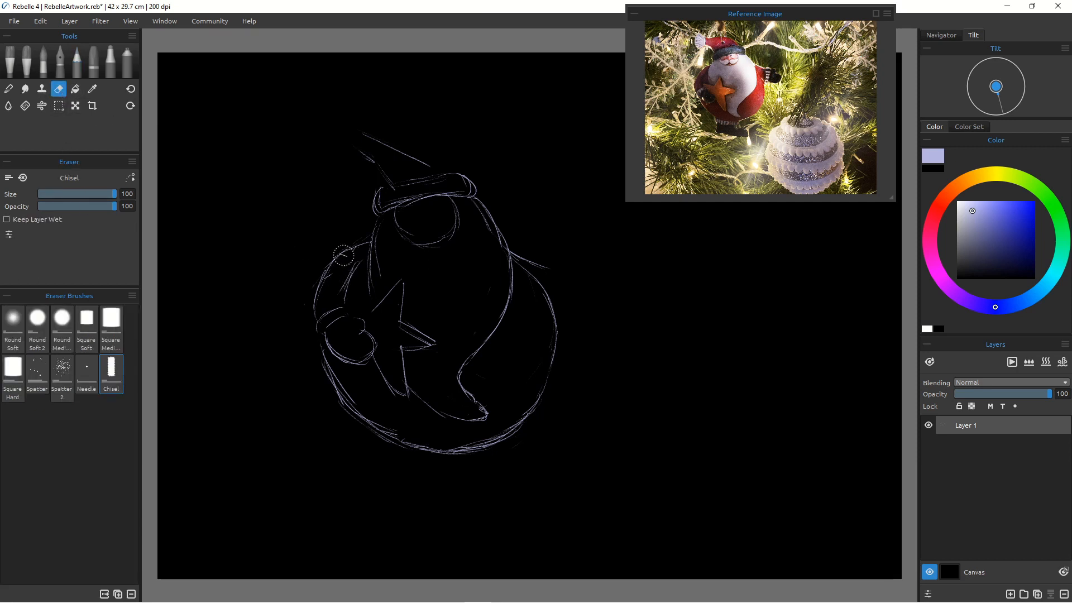
{"action": "left_click_drag", "start_coordinate": [343, 255], "coordinate": [323, 277]}
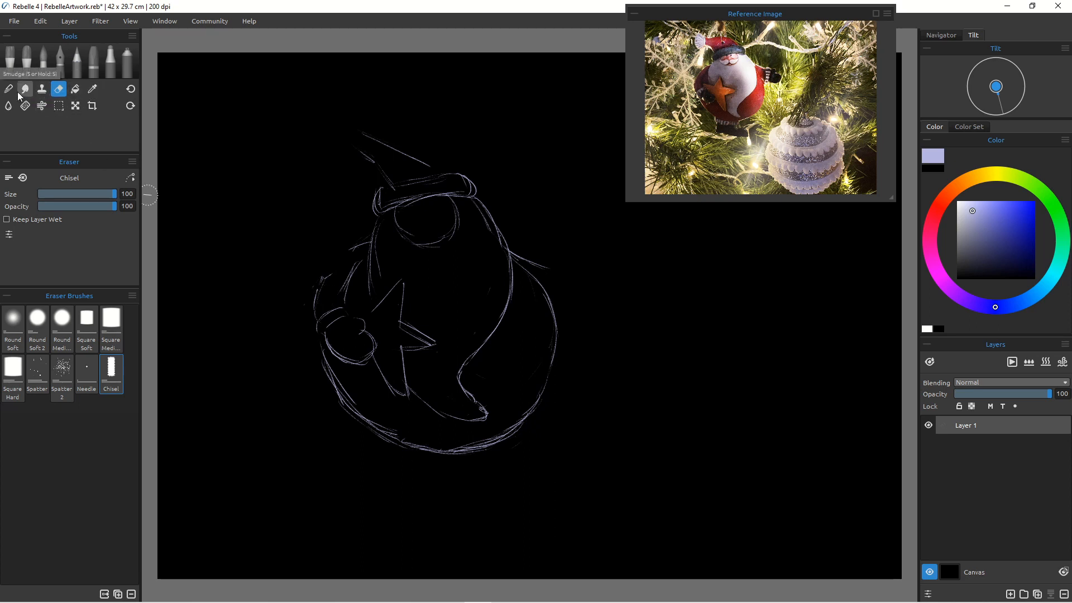
{"action": "left_click", "coordinate": [73, 64]}
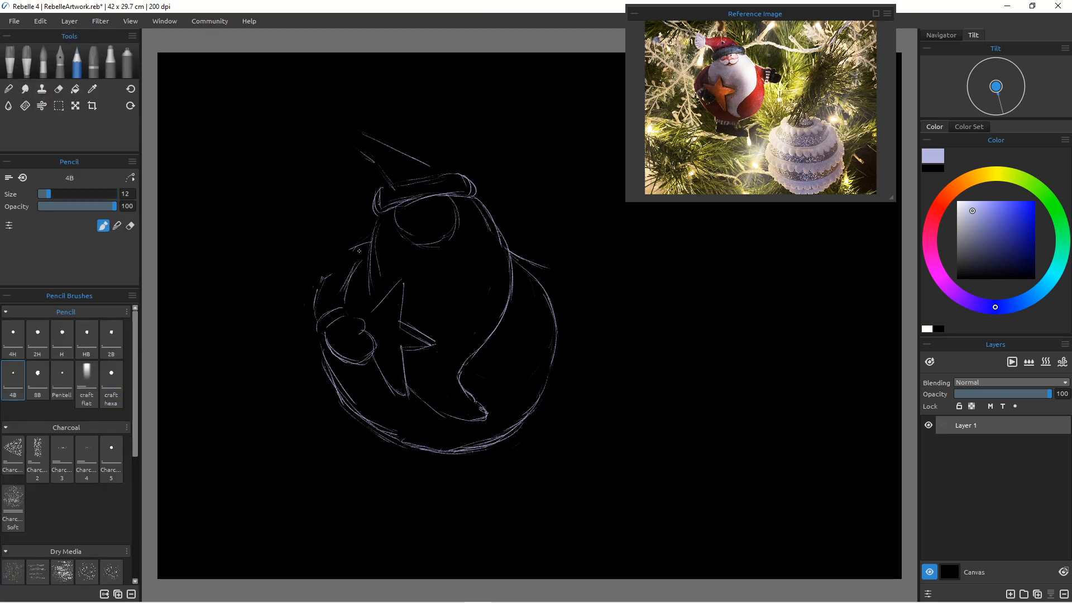
Step: Redraw the left arm's outer line around the body
{"action": "mouse_move", "coordinate": [361, 242]}
{"action": "left_mouse_down"}
{"action": "mouse_move", "coordinate": [323, 281]}
{"action": "mouse_move", "coordinate": [315, 319]}
{"action": "left_mouse_up"}
{"action": "left_click_drag", "start_coordinate": [316, 325], "coordinate": [322, 348]}
{"action": "left_click_drag", "start_coordinate": [345, 256], "coordinate": [313, 299]}
{"action": "mouse_move", "coordinate": [369, 239]}
{"action": "left_mouse_down"}
{"action": "mouse_move", "coordinate": [318, 271]}
{"action": "mouse_move", "coordinate": [302, 314]}
{"action": "left_mouse_up"}
{"action": "left_click", "coordinate": [58, 89]}
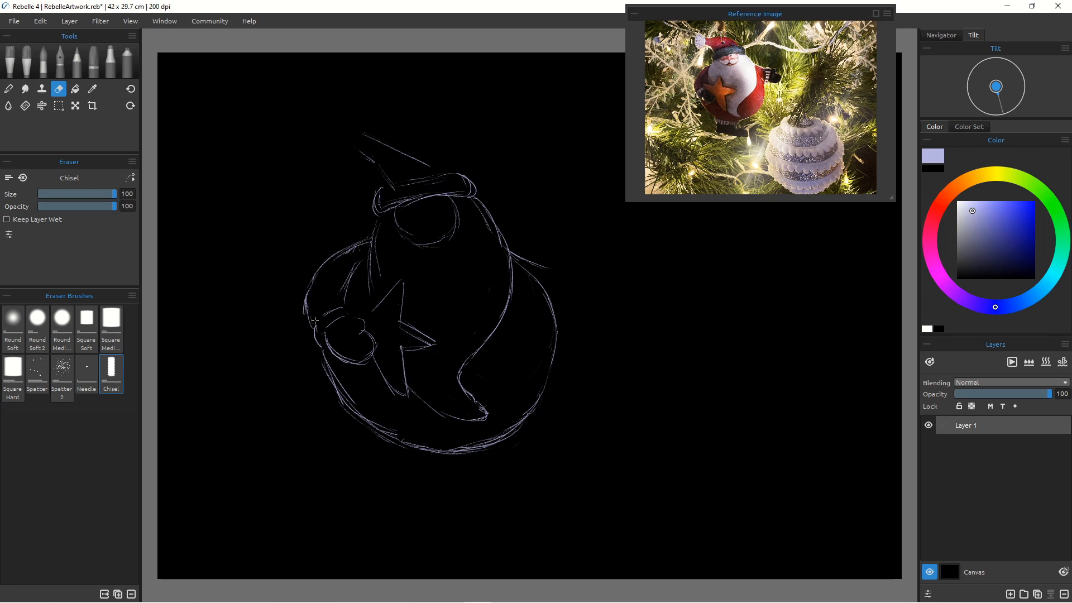
{"action": "left_click", "coordinate": [76, 63]}
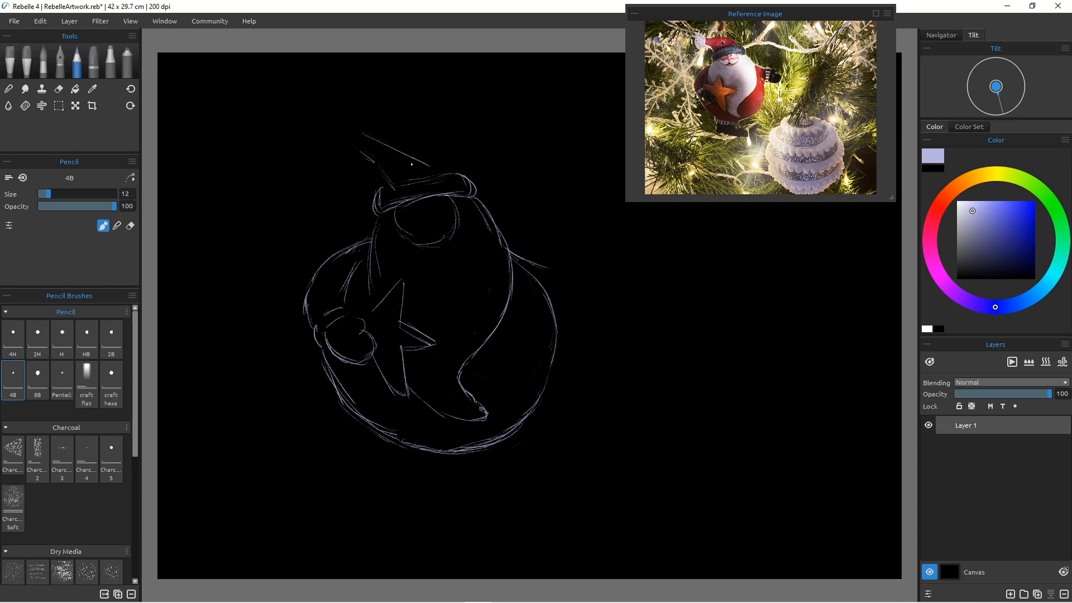
Step: Redraw the hat's brim and pointed tip, erasing the old hat lines
{"action": "mouse_move", "coordinate": [441, 172]}
{"action": "left_mouse_down"}
{"action": "mouse_move", "coordinate": [391, 137]}
{"action": "mouse_move", "coordinate": [411, 144]}
{"action": "mouse_move", "coordinate": [359, 143]}
{"action": "mouse_move", "coordinate": [355, 154]}
{"action": "mouse_move", "coordinate": [392, 183]}
{"action": "mouse_move", "coordinate": [364, 153]}
{"action": "mouse_move", "coordinate": [383, 185]}
{"action": "left_mouse_up"}
{"action": "left_click_drag", "start_coordinate": [366, 133], "coordinate": [390, 137]}
{"action": "left_click", "coordinate": [58, 88]}
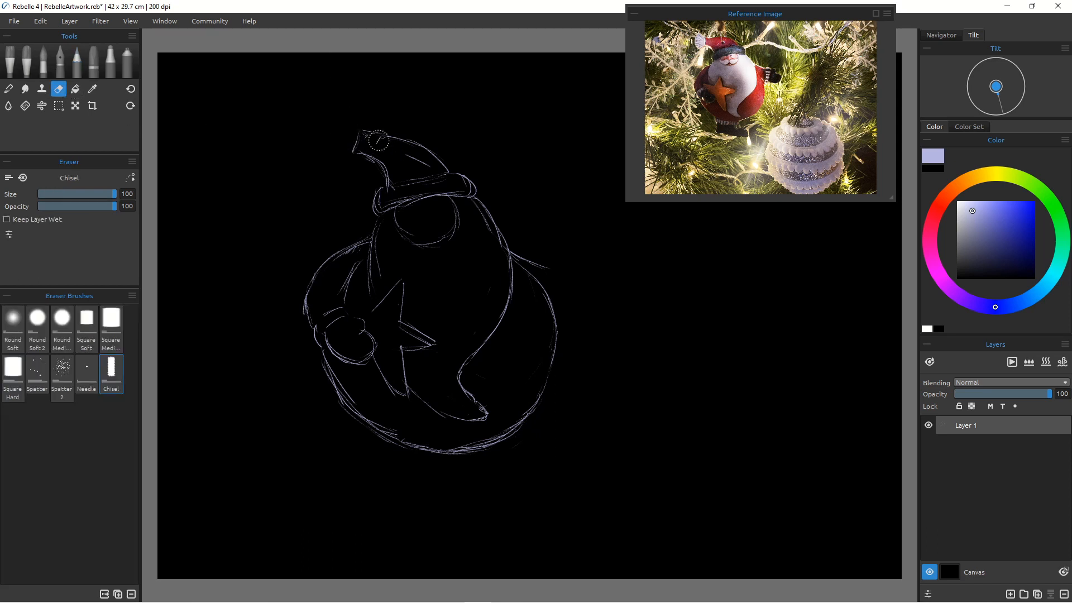
{"action": "left_click", "coordinate": [78, 58]}
Step: Add a drooping hat tip with a pompom and erase a stray line on the hat
{"action": "left_click_drag", "start_coordinate": [457, 176], "coordinate": [390, 182]}
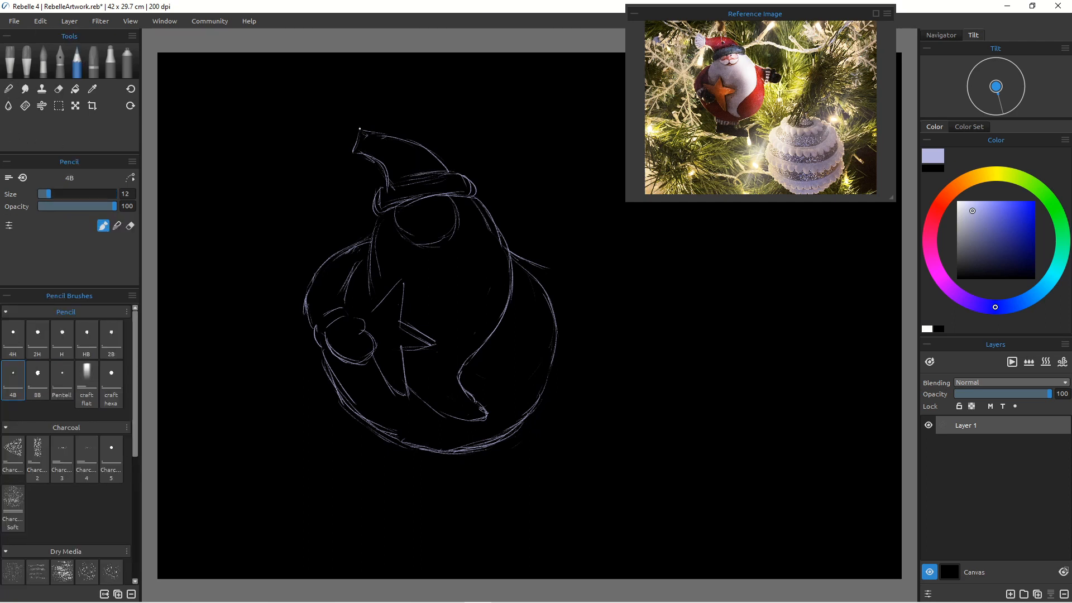
{"action": "mouse_move", "coordinate": [359, 129]}
{"action": "left_mouse_down"}
{"action": "mouse_move", "coordinate": [334, 120]}
{"action": "mouse_move", "coordinate": [351, 124]}
{"action": "mouse_move", "coordinate": [324, 157]}
{"action": "mouse_move", "coordinate": [334, 121]}
{"action": "mouse_move", "coordinate": [316, 151]}
{"action": "left_mouse_up"}
{"action": "mouse_move", "coordinate": [328, 114]}
{"action": "left_mouse_down"}
{"action": "mouse_move", "coordinate": [316, 151]}
{"action": "mouse_move", "coordinate": [331, 134]}
{"action": "mouse_move", "coordinate": [316, 143]}
{"action": "left_mouse_up"}
{"action": "mouse_move", "coordinate": [357, 130]}
{"action": "left_mouse_down"}
{"action": "mouse_move", "coordinate": [430, 140]}
{"action": "mouse_move", "coordinate": [417, 138]}
{"action": "mouse_move", "coordinate": [451, 167]}
{"action": "mouse_move", "coordinate": [421, 133]}
{"action": "mouse_move", "coordinate": [431, 148]}
{"action": "mouse_move", "coordinate": [405, 138]}
{"action": "left_mouse_up"}
{"action": "left_click", "coordinate": [58, 89]}
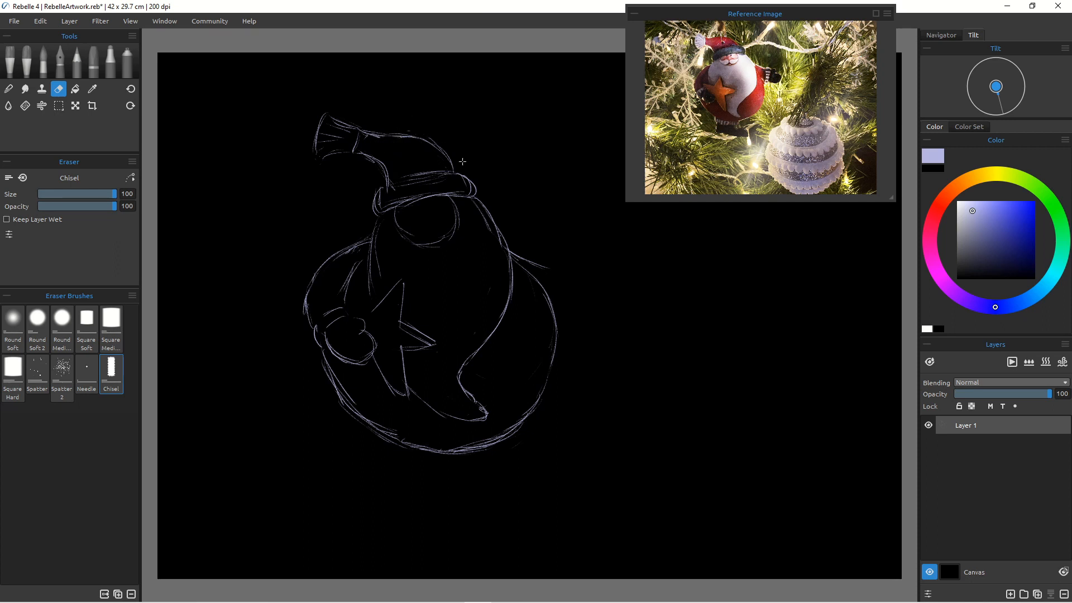
{"action": "left_click_drag", "start_coordinate": [410, 128], "coordinate": [363, 127]}
{"action": "left_click", "coordinate": [76, 67]}
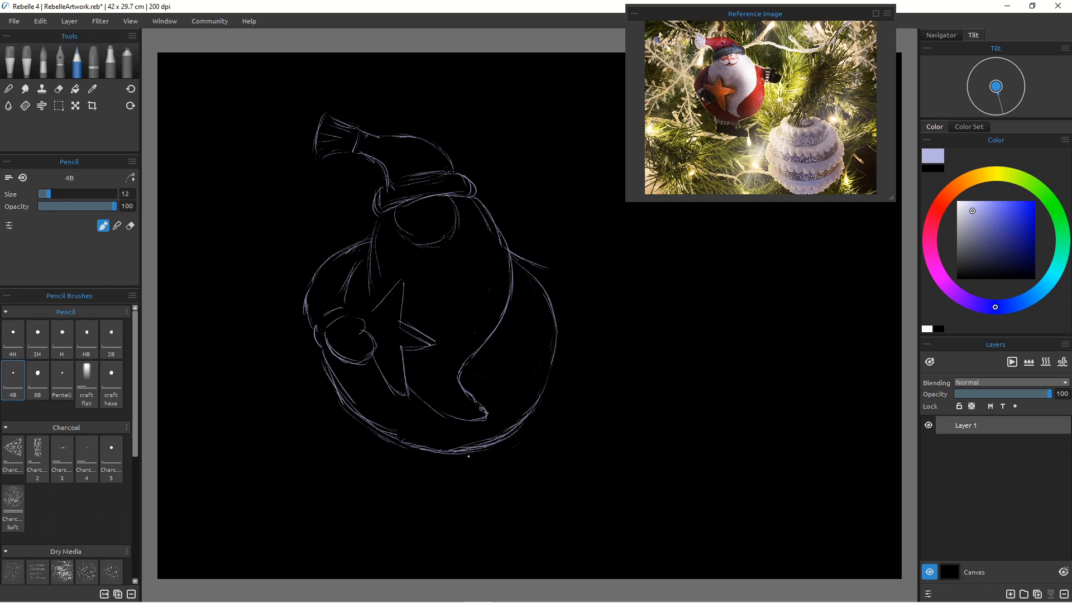
Step: Draw the boots and boot cuffs below the body
{"action": "left_click_drag", "start_coordinate": [463, 450], "coordinate": [461, 468]}
{"action": "left_click_drag", "start_coordinate": [388, 441], "coordinate": [388, 459]}
{"action": "left_click_drag", "start_coordinate": [384, 452], "coordinate": [425, 465]}
{"action": "left_click_drag", "start_coordinate": [425, 466], "coordinate": [457, 472]}
{"action": "left_click_drag", "start_coordinate": [461, 467], "coordinate": [413, 465]}
{"action": "mouse_move", "coordinate": [394, 441]}
{"action": "left_mouse_down"}
{"action": "mouse_move", "coordinate": [397, 465]}
{"action": "mouse_move", "coordinate": [418, 465]}
{"action": "mouse_move", "coordinate": [398, 461]}
{"action": "mouse_move", "coordinate": [417, 437]}
{"action": "mouse_move", "coordinate": [446, 473]}
{"action": "mouse_move", "coordinate": [470, 458]}
{"action": "mouse_move", "coordinate": [451, 487]}
{"action": "mouse_move", "coordinate": [382, 457]}
{"action": "mouse_move", "coordinate": [388, 484]}
{"action": "mouse_move", "coordinate": [378, 476]}
{"action": "mouse_move", "coordinate": [469, 495]}
{"action": "mouse_move", "coordinate": [435, 492]}
{"action": "mouse_move", "coordinate": [454, 469]}
{"action": "mouse_move", "coordinate": [442, 493]}
{"action": "mouse_move", "coordinate": [453, 492]}
{"action": "mouse_move", "coordinate": [466, 468]}
{"action": "mouse_move", "coordinate": [459, 484]}
{"action": "mouse_move", "coordinate": [481, 486]}
{"action": "mouse_move", "coordinate": [452, 476]}
{"action": "mouse_move", "coordinate": [489, 489]}
{"action": "mouse_move", "coordinate": [468, 475]}
{"action": "mouse_move", "coordinate": [488, 500]}
{"action": "mouse_move", "coordinate": [405, 483]}
{"action": "left_mouse_up"}
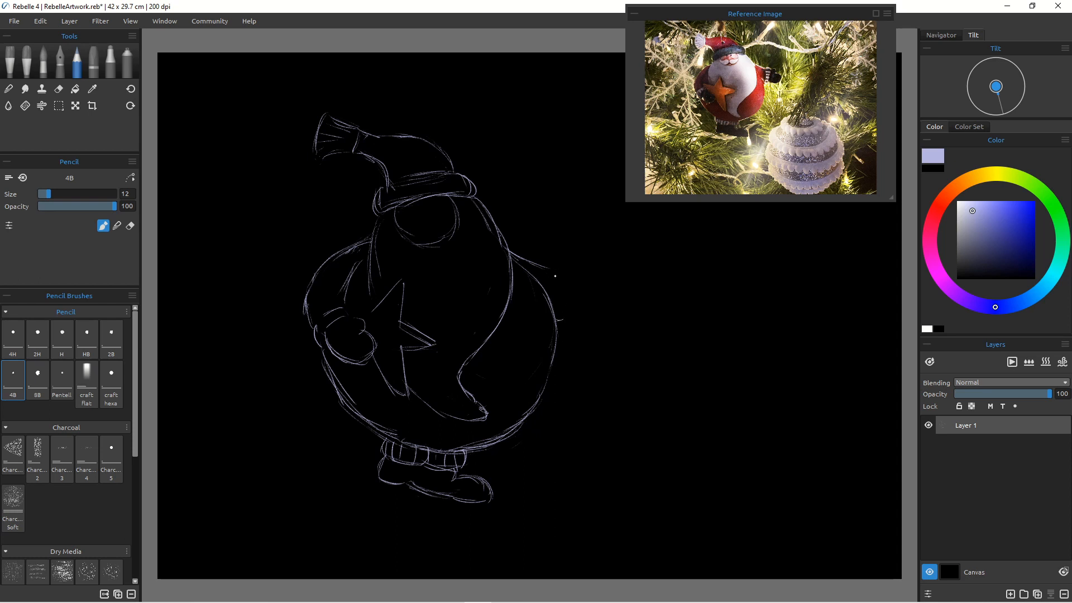
Step: Draw the right arm's cuff and the right mitten
{"action": "mouse_move", "coordinate": [560, 271]}
{"action": "left_mouse_down"}
{"action": "mouse_move", "coordinate": [528, 264]}
{"action": "mouse_move", "coordinate": [556, 270]}
{"action": "mouse_move", "coordinate": [556, 301]}
{"action": "left_mouse_up"}
{"action": "left_click_drag", "start_coordinate": [569, 265], "coordinate": [569, 316]}
{"action": "mouse_move", "coordinate": [579, 278]}
{"action": "left_mouse_down"}
{"action": "mouse_move", "coordinate": [555, 273]}
{"action": "mouse_move", "coordinate": [559, 287]}
{"action": "left_mouse_up"}
{"action": "left_click_drag", "start_coordinate": [335, 310], "coordinate": [327, 322]}
{"action": "mouse_move", "coordinate": [581, 274]}
{"action": "left_mouse_down"}
{"action": "mouse_move", "coordinate": [606, 280]}
{"action": "mouse_move", "coordinate": [597, 329]}
{"action": "left_mouse_up"}
{"action": "mouse_move", "coordinate": [602, 289]}
{"action": "left_mouse_down"}
{"action": "mouse_move", "coordinate": [624, 306]}
{"action": "mouse_move", "coordinate": [620, 332]}
{"action": "mouse_move", "coordinate": [584, 327]}
{"action": "left_mouse_up"}
{"action": "mouse_move", "coordinate": [618, 294]}
{"action": "left_mouse_down"}
{"action": "mouse_move", "coordinate": [630, 323]}
{"action": "mouse_move", "coordinate": [608, 328]}
{"action": "left_mouse_up"}
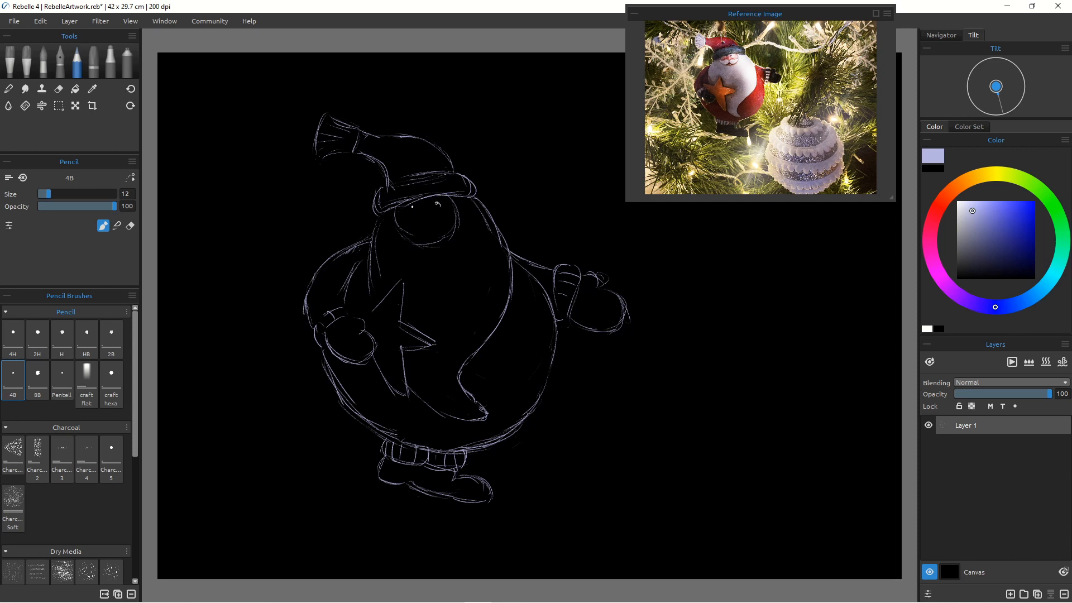
Step: Draw the eyes, nose, mustache and beard on the face
{"action": "left_click_drag", "start_coordinate": [432, 201], "coordinate": [422, 203]}
{"action": "mouse_move", "coordinate": [433, 206]}
{"action": "left_mouse_down"}
{"action": "mouse_move", "coordinate": [421, 219]}
{"action": "mouse_move", "coordinate": [442, 218]}
{"action": "left_mouse_up"}
{"action": "left_click_drag", "start_coordinate": [437, 222], "coordinate": [450, 220]}
{"action": "left_click_drag", "start_coordinate": [423, 219], "coordinate": [390, 225]}
{"action": "mouse_move", "coordinate": [420, 230]}
{"action": "left_mouse_down"}
{"action": "mouse_move", "coordinate": [385, 235]}
{"action": "mouse_move", "coordinate": [458, 230]}
{"action": "mouse_move", "coordinate": [445, 232]}
{"action": "left_mouse_up"}
{"action": "left_click_drag", "start_coordinate": [419, 234], "coordinate": [431, 235]}
{"action": "mouse_move", "coordinate": [423, 223]}
{"action": "left_mouse_down"}
{"action": "mouse_move", "coordinate": [416, 235]}
{"action": "mouse_move", "coordinate": [389, 230]}
{"action": "left_mouse_up"}
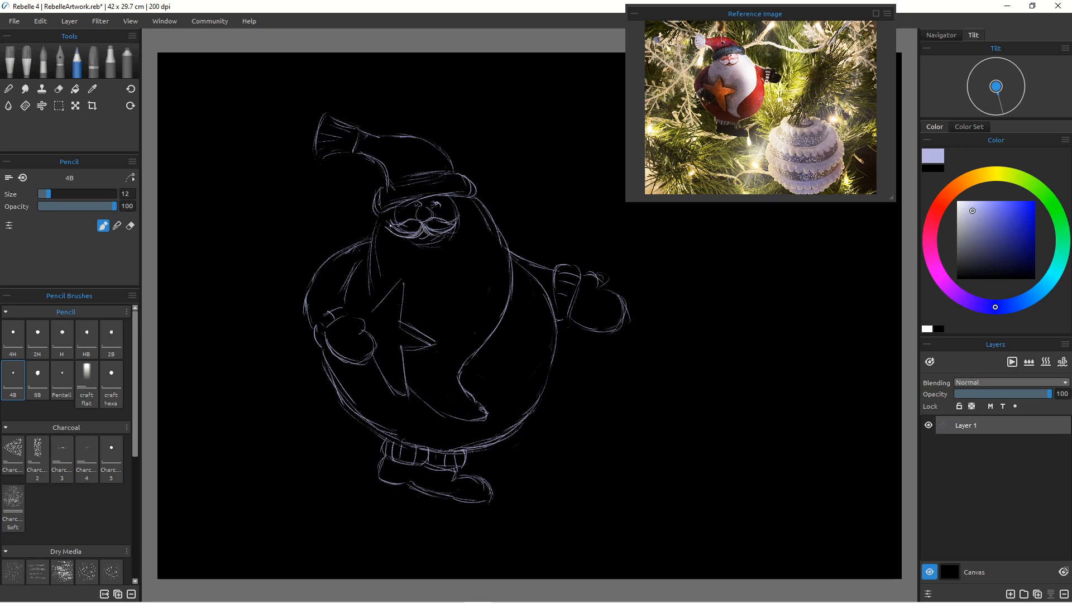
{"action": "left_click_drag", "start_coordinate": [397, 221], "coordinate": [388, 232]}
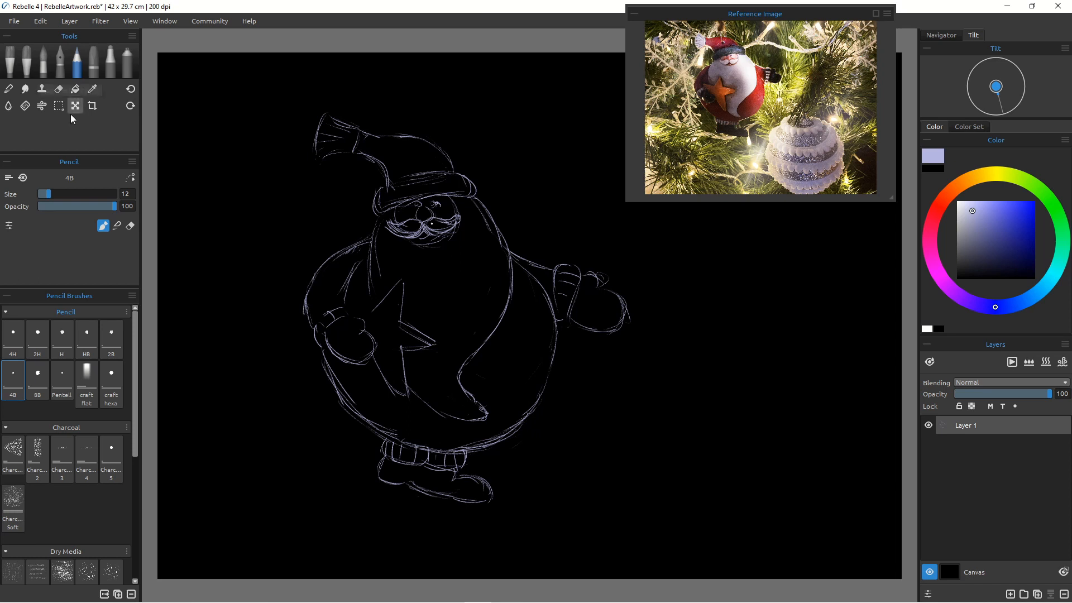
Step: Reduce the Chisel eraser size to 25 and switch back to the pencil
{"action": "key", "text": "e"}
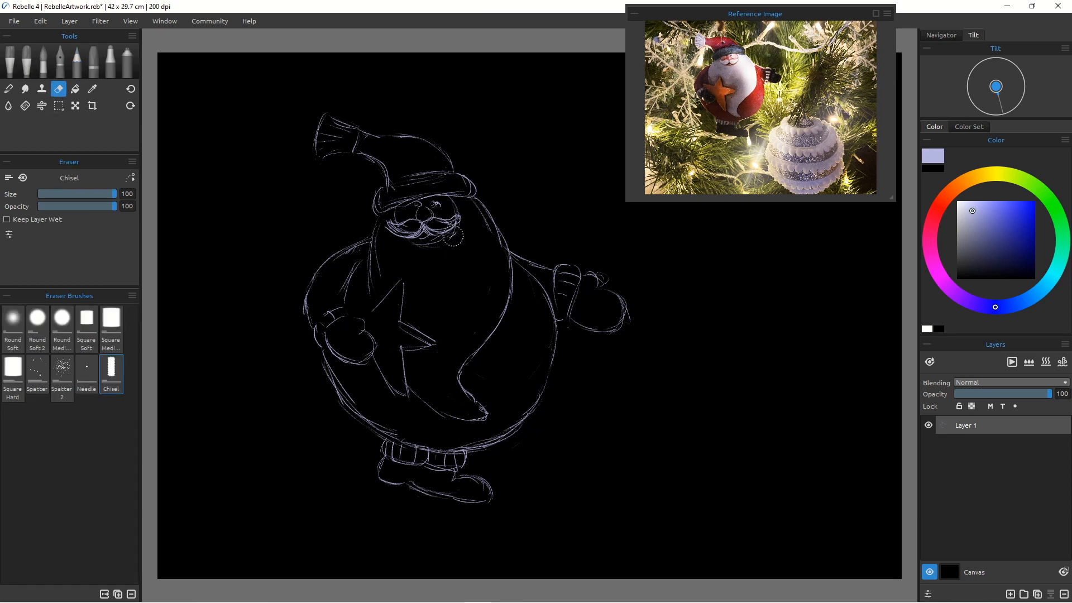
{"action": "key", "text": "bracketleft"}
{"action": "key", "text": "bracketleft"}
{"action": "key", "text": "bracketleft"}
{"action": "key", "text": "bracketleft"}
{"action": "key", "text": "bracketleft"}
{"action": "key", "text": "bracketleft"}
{"action": "key", "text": "bracketleft"}
{"action": "key", "text": "bracketleft"}
{"action": "key", "text": "bracketleft"}
{"action": "key", "text": "bracketleft"}
{"action": "key", "text": "bracketleft"}
{"action": "key", "text": "bracketleft"}
{"action": "key", "text": "bracketleft"}
{"action": "key", "text": "bracketleft"}
{"action": "key", "text": "bracketleft"}
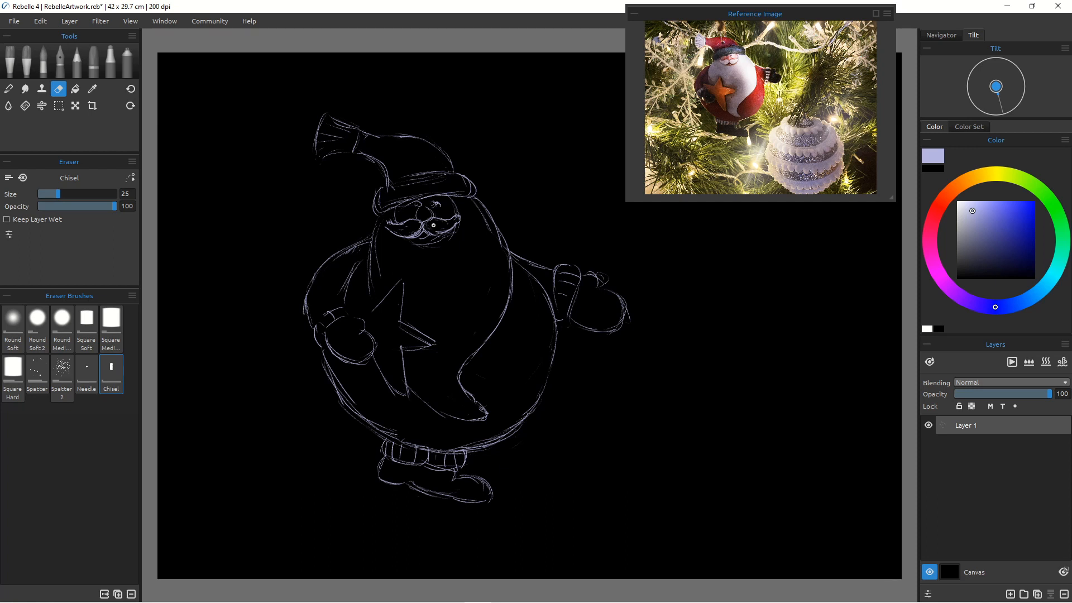
{"action": "left_click", "coordinate": [78, 67]}
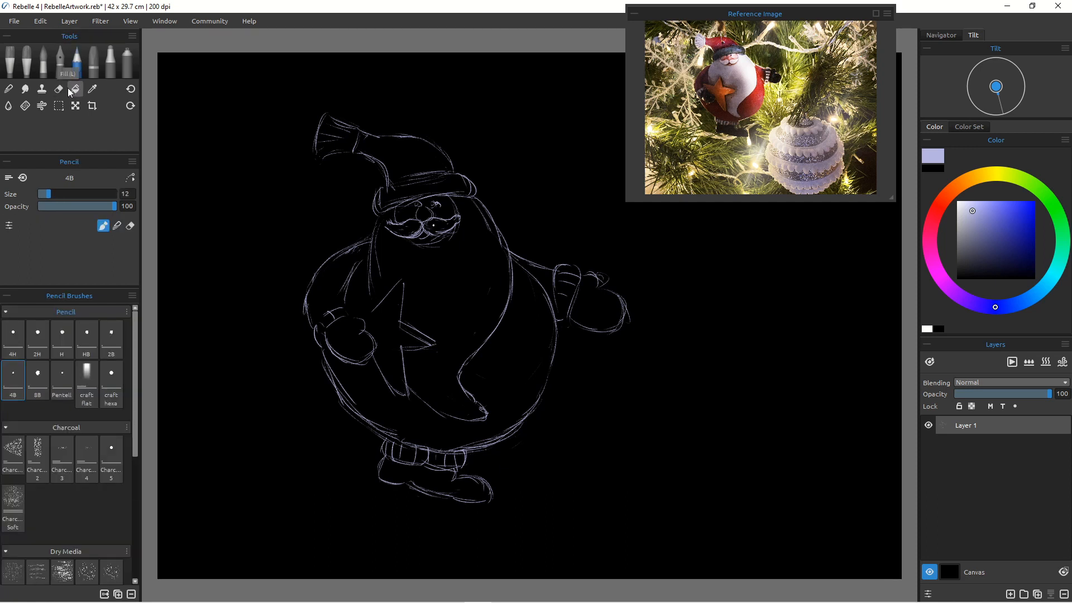
Step: Touch up the eyes and mustache lines on the face
{"action": "left_click_drag", "start_coordinate": [426, 206], "coordinate": [426, 222]}
{"action": "mouse_move", "coordinate": [398, 234]}
{"action": "left_mouse_down"}
{"action": "mouse_move", "coordinate": [430, 247]}
{"action": "mouse_move", "coordinate": [417, 244]}
{"action": "left_mouse_up"}
{"action": "left_click_drag", "start_coordinate": [448, 197], "coordinate": [458, 219]}
Step: Sketch a large round bauble to the right of Santa
{"action": "left_click_drag", "start_coordinate": [721, 306], "coordinate": [793, 372]}
{"action": "left_click_drag", "start_coordinate": [664, 307], "coordinate": [771, 335]}
{"action": "left_click_drag", "start_coordinate": [732, 303], "coordinate": [774, 423]}
{"action": "left_click_drag", "start_coordinate": [794, 355], "coordinate": [784, 414]}
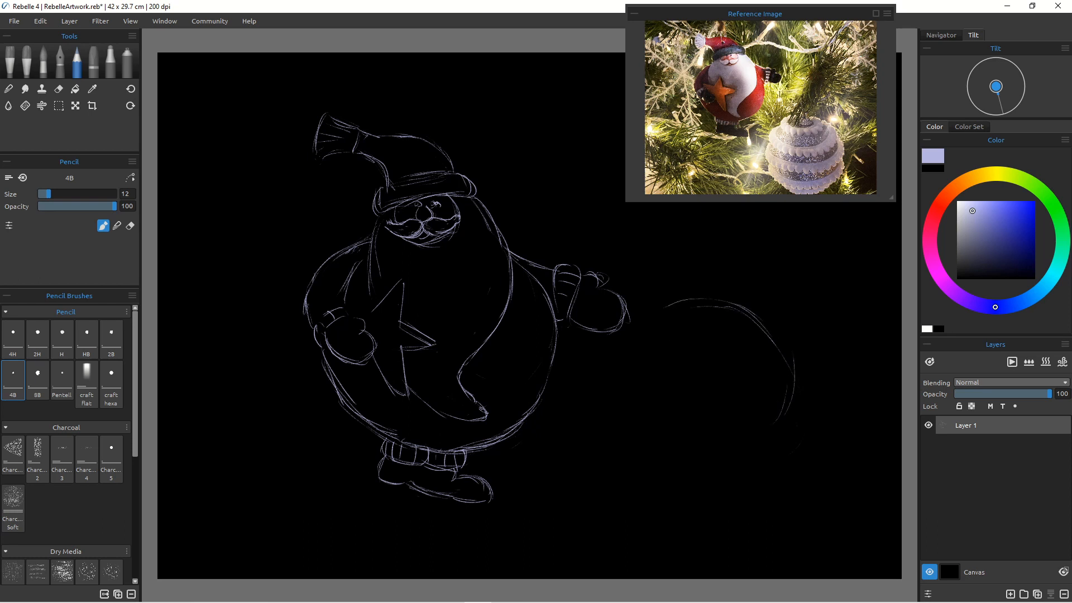
{"action": "mouse_move", "coordinate": [794, 361]}
{"action": "left_mouse_down"}
{"action": "mouse_move", "coordinate": [787, 455]}
{"action": "mouse_move", "coordinate": [745, 500]}
{"action": "mouse_move", "coordinate": [705, 502]}
{"action": "left_mouse_up"}
{"action": "mouse_move", "coordinate": [607, 399]}
{"action": "left_mouse_down"}
{"action": "mouse_move", "coordinate": [623, 473]}
{"action": "mouse_move", "coordinate": [718, 497]}
{"action": "left_mouse_up"}
{"action": "left_click_drag", "start_coordinate": [627, 456], "coordinate": [748, 497]}
Step: Reinforce the bauble's left and right edges with extra strokes and switch to the eraser
{"action": "left_click_drag", "start_coordinate": [803, 357], "coordinate": [812, 392]}
{"action": "left_click_drag", "start_coordinate": [792, 334], "coordinate": [804, 455]}
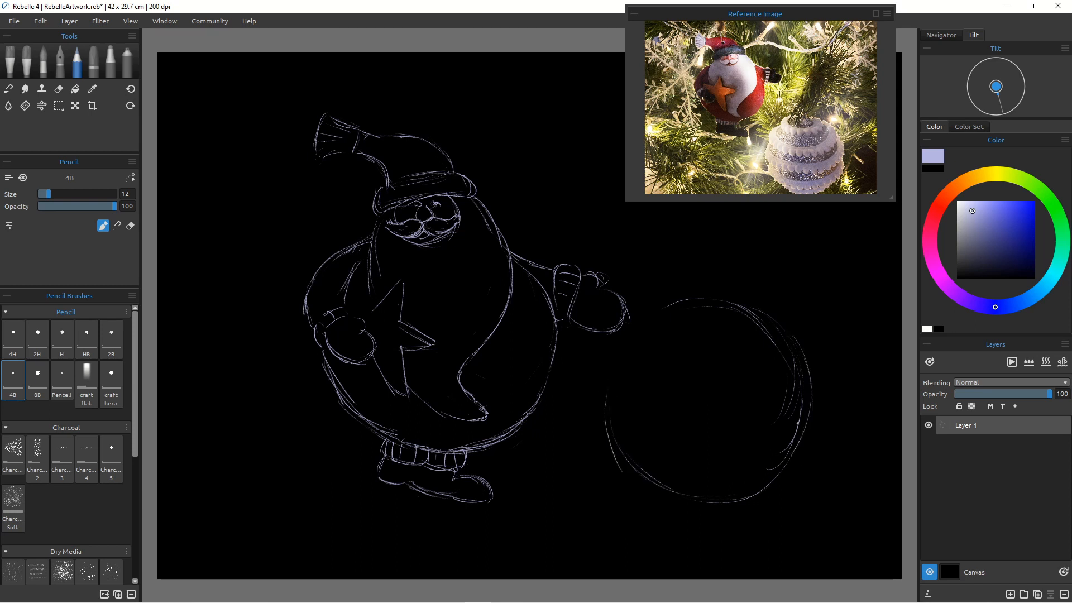
{"action": "left_click_drag", "start_coordinate": [811, 404], "coordinate": [780, 468]}
{"action": "left_click_drag", "start_coordinate": [628, 349], "coordinate": [610, 416]}
{"action": "left_click_drag", "start_coordinate": [614, 432], "coordinate": [631, 467]}
{"action": "mouse_move", "coordinate": [804, 420]}
{"action": "left_mouse_down"}
{"action": "mouse_move", "coordinate": [756, 486]}
{"action": "mouse_move", "coordinate": [783, 463]}
{"action": "mouse_move", "coordinate": [698, 500]}
{"action": "mouse_move", "coordinate": [623, 409]}
{"action": "mouse_move", "coordinate": [714, 482]}
{"action": "mouse_move", "coordinate": [760, 488]}
{"action": "mouse_move", "coordinate": [685, 493]}
{"action": "mouse_move", "coordinate": [761, 495]}
{"action": "mouse_move", "coordinate": [647, 483]}
{"action": "left_mouse_up"}
{"action": "key", "text": "e"}
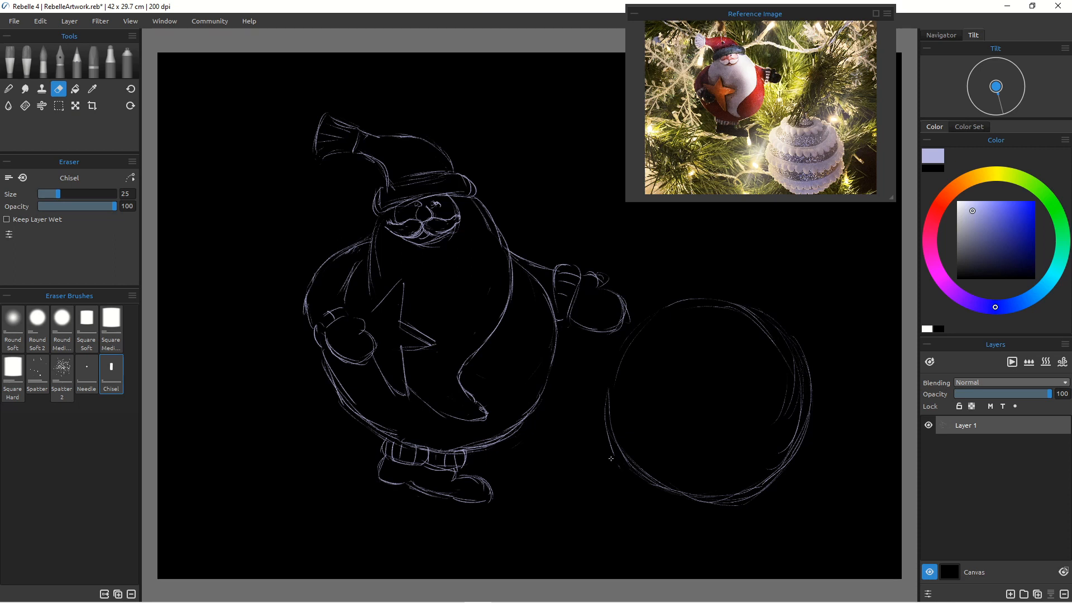
Step: Erase stray strokes around the bauble's outline and switch back to the pencil
{"action": "left_click_drag", "start_coordinate": [608, 449], "coordinate": [609, 433]}
{"action": "mouse_move", "coordinate": [786, 389]}
{"action": "left_mouse_down"}
{"action": "mouse_move", "coordinate": [789, 364]}
{"action": "mouse_move", "coordinate": [796, 393]}
{"action": "left_mouse_up"}
{"action": "left_click_drag", "start_coordinate": [789, 443], "coordinate": [760, 479]}
{"action": "mouse_move", "coordinate": [778, 482]}
{"action": "left_mouse_down"}
{"action": "mouse_move", "coordinate": [722, 505]}
{"action": "mouse_move", "coordinate": [735, 505]}
{"action": "mouse_move", "coordinate": [715, 503]}
{"action": "mouse_move", "coordinate": [734, 504]}
{"action": "mouse_move", "coordinate": [729, 512]}
{"action": "mouse_move", "coordinate": [705, 505]}
{"action": "left_mouse_up"}
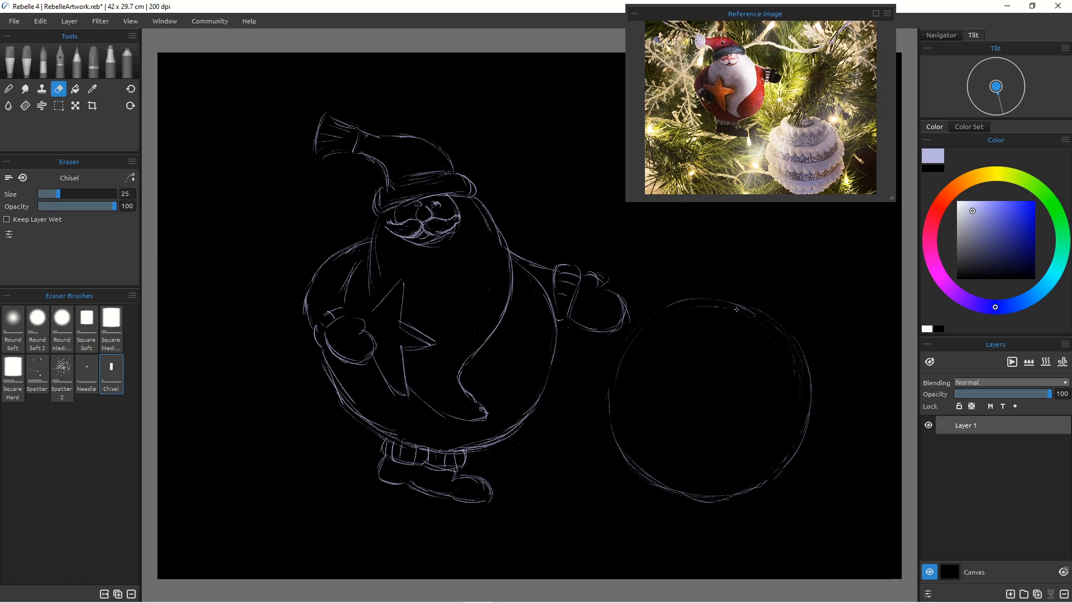
{"action": "left_click_drag", "start_coordinate": [736, 309], "coordinate": [732, 309]}
{"action": "left_click_drag", "start_coordinate": [719, 505], "coordinate": [633, 468]}
{"action": "left_click", "coordinate": [75, 61]}
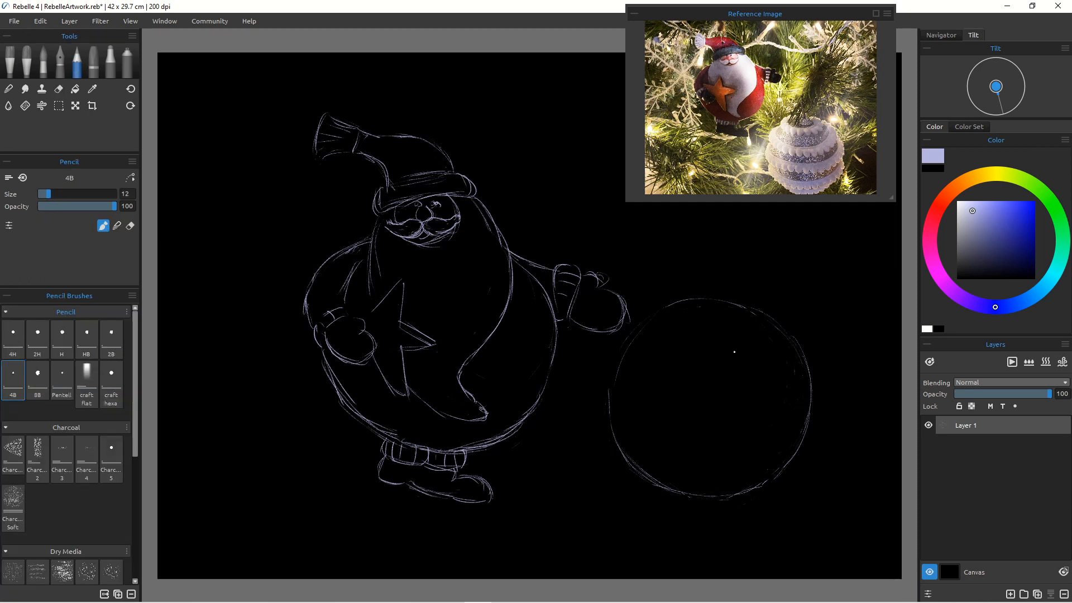
Step: Sketch curved horizontal bands across the upper part of the bauble
{"action": "mouse_move", "coordinate": [786, 328]}
{"action": "left_mouse_down"}
{"action": "mouse_move", "coordinate": [695, 324]}
{"action": "mouse_move", "coordinate": [720, 335]}
{"action": "left_mouse_up"}
{"action": "left_click_drag", "start_coordinate": [816, 371], "coordinate": [756, 391]}
{"action": "mouse_move", "coordinate": [640, 327]}
{"action": "left_mouse_down"}
{"action": "mouse_move", "coordinate": [665, 356]}
{"action": "mouse_move", "coordinate": [661, 340]}
{"action": "mouse_move", "coordinate": [642, 336]}
{"action": "mouse_move", "coordinate": [796, 390]}
{"action": "left_mouse_up"}
{"action": "left_click_drag", "start_coordinate": [638, 328], "coordinate": [617, 340]}
{"action": "left_click_drag", "start_coordinate": [638, 365], "coordinate": [673, 385]}
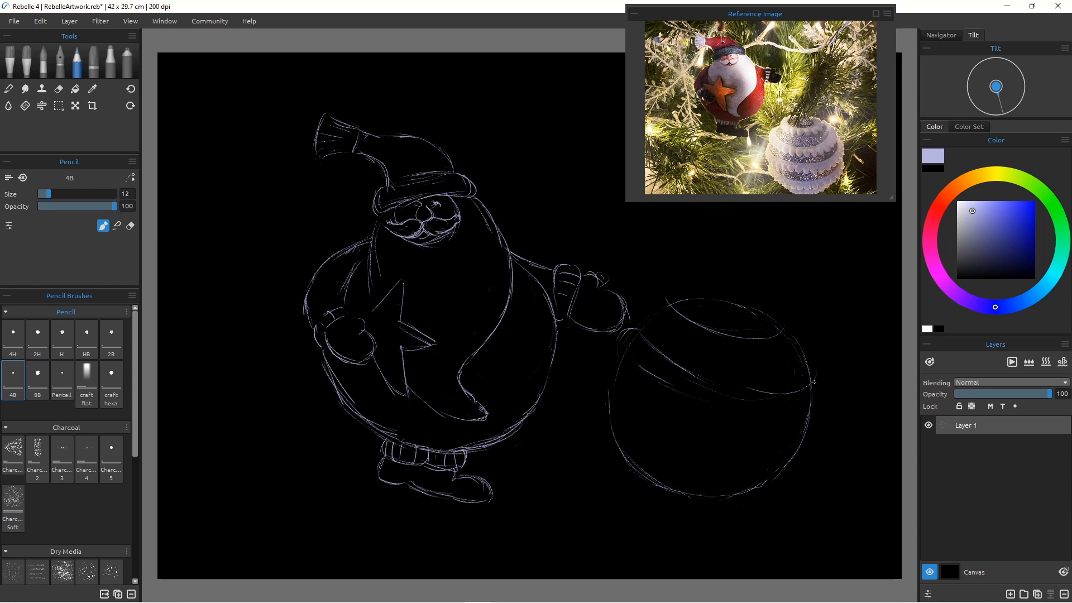
{"action": "mouse_move", "coordinate": [803, 409]}
{"action": "left_mouse_down"}
{"action": "mouse_move", "coordinate": [671, 386]}
{"action": "mouse_move", "coordinate": [816, 417]}
{"action": "mouse_move", "coordinate": [731, 409]}
{"action": "left_mouse_up"}
{"action": "mouse_move", "coordinate": [786, 331]}
{"action": "left_mouse_down"}
{"action": "mouse_move", "coordinate": [809, 353]}
{"action": "mouse_move", "coordinate": [683, 351]}
{"action": "mouse_move", "coordinate": [715, 366]}
{"action": "left_mouse_up"}
{"action": "left_click_drag", "start_coordinate": [668, 341], "coordinate": [742, 369]}
{"action": "left_click_drag", "start_coordinate": [808, 361], "coordinate": [782, 369]}
{"action": "mouse_move", "coordinate": [661, 337]}
{"action": "left_mouse_down"}
{"action": "mouse_move", "coordinate": [647, 317]}
{"action": "mouse_move", "coordinate": [714, 365]}
{"action": "left_mouse_up"}
{"action": "mouse_move", "coordinate": [631, 341]}
{"action": "left_mouse_down"}
{"action": "mouse_move", "coordinate": [696, 381]}
{"action": "mouse_move", "coordinate": [812, 379]}
{"action": "mouse_move", "coordinate": [674, 375]}
{"action": "mouse_move", "coordinate": [774, 394]}
{"action": "left_mouse_up"}
{"action": "mouse_move", "coordinate": [704, 390]}
{"action": "left_mouse_down"}
{"action": "mouse_move", "coordinate": [760, 398]}
{"action": "mouse_move", "coordinate": [663, 371]}
{"action": "left_mouse_up"}
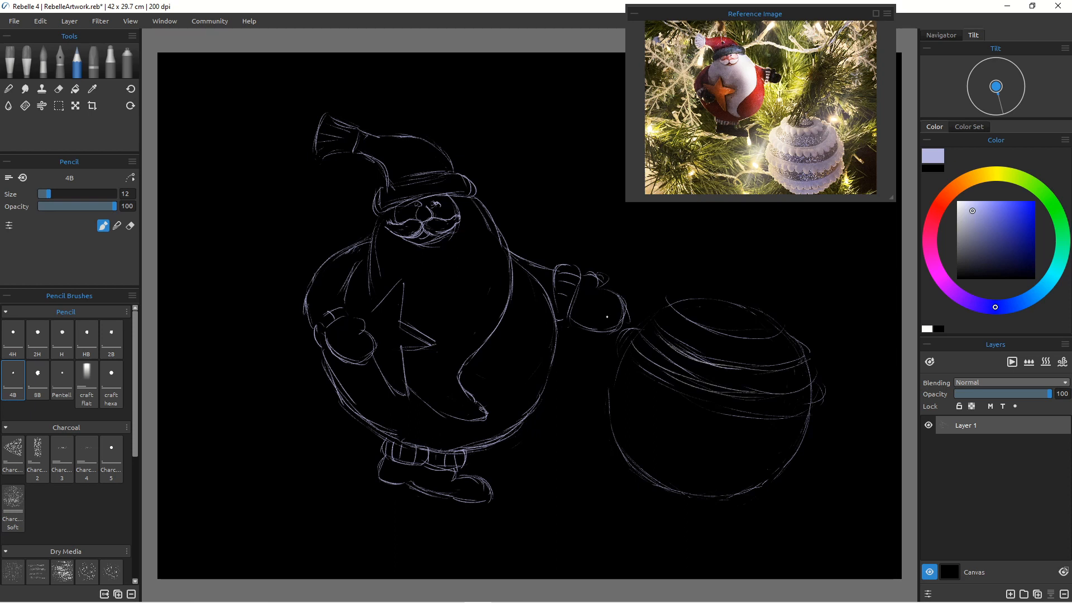
Step: Enlarge the Chisel eraser to 50, erase parts of the upper bands, and switch back to the pencil
{"action": "left_click", "coordinate": [58, 88]}
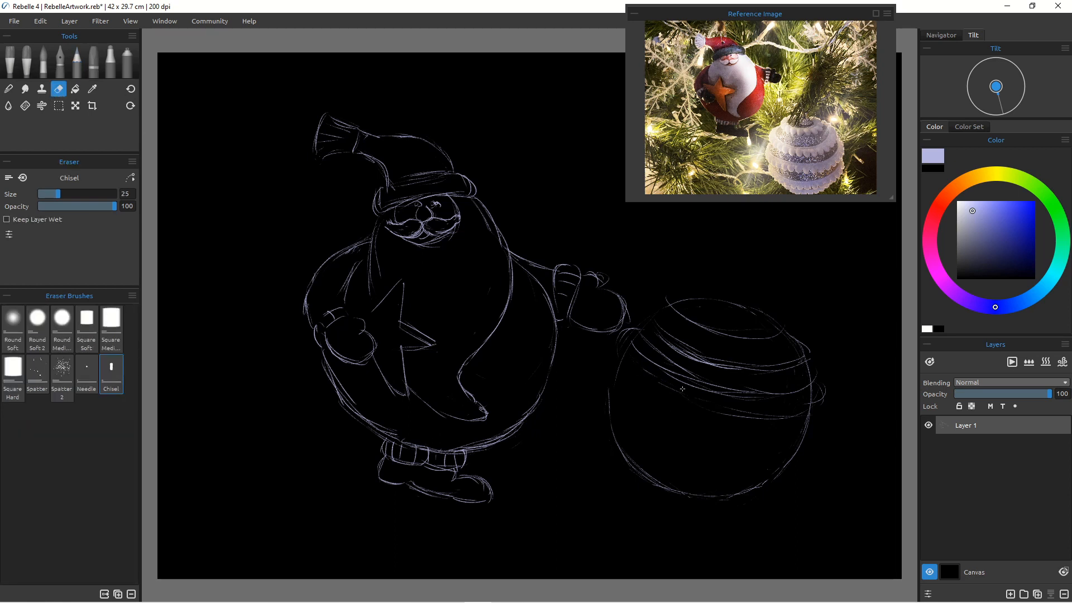
{"action": "key", "text": "bracketright"}
{"action": "key", "text": "bracketright"}
{"action": "key", "text": "bracketright"}
{"action": "key", "text": "bracketright"}
{"action": "key", "text": "bracketright"}
{"action": "left_click_drag", "start_coordinate": [760, 417], "coordinate": [760, 414]}
{"action": "mouse_move", "coordinate": [822, 410]}
{"action": "left_mouse_down"}
{"action": "mouse_move", "coordinate": [807, 369]}
{"action": "mouse_move", "coordinate": [811, 382]}
{"action": "left_mouse_up"}
{"action": "left_click_drag", "start_coordinate": [645, 335], "coordinate": [684, 366]}
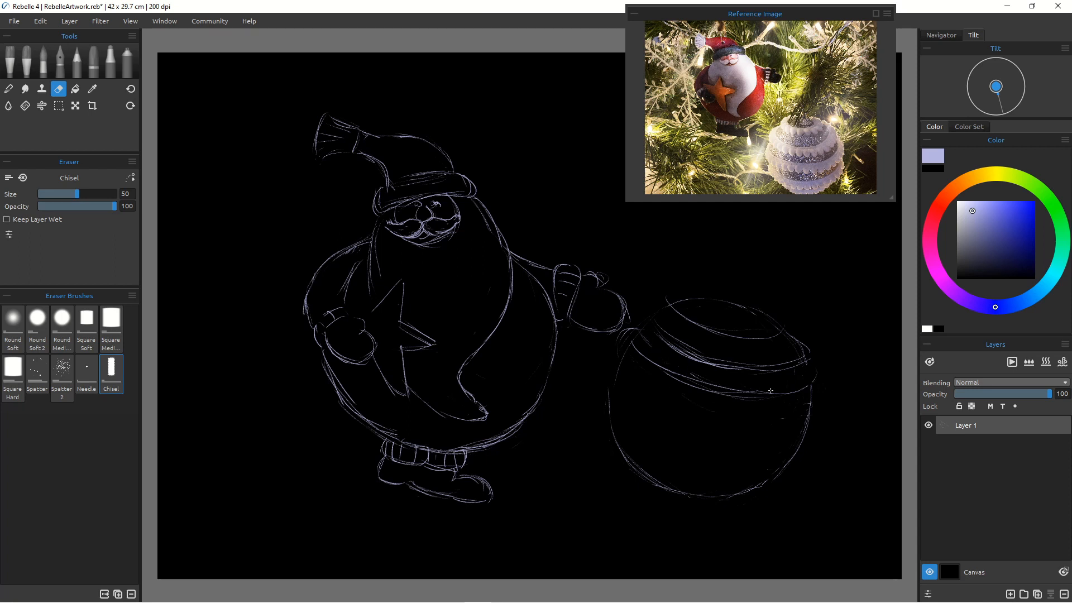
{"action": "mouse_move", "coordinate": [770, 390]}
{"action": "left_mouse_down"}
{"action": "mouse_move", "coordinate": [692, 380]}
{"action": "mouse_move", "coordinate": [765, 386]}
{"action": "left_mouse_up"}
{"action": "left_click", "coordinate": [77, 70]}
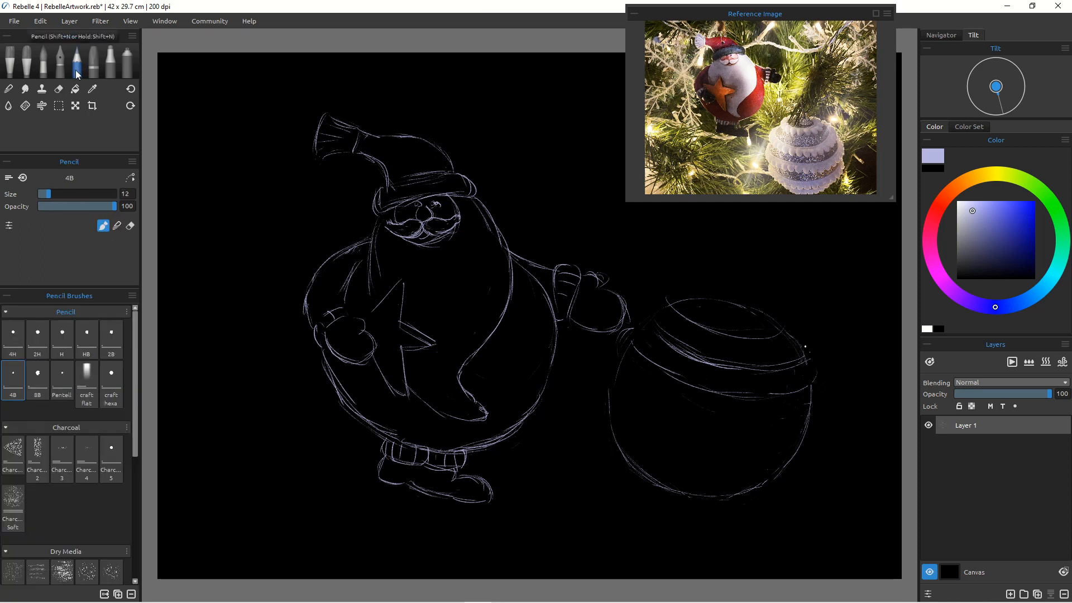
Step: Draw more curved horizontal bands across the middle of the bauble
{"action": "left_click_drag", "start_coordinate": [623, 359], "coordinate": [639, 386]}
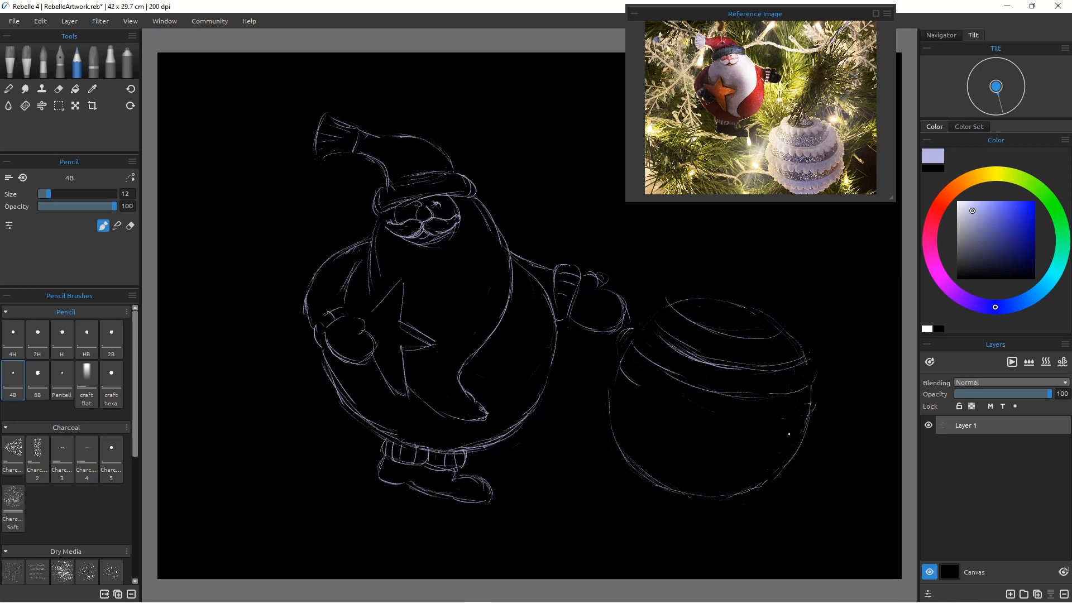
{"action": "left_click_drag", "start_coordinate": [808, 415], "coordinate": [769, 418]}
{"action": "mouse_move", "coordinate": [704, 411]}
{"action": "left_mouse_down"}
{"action": "mouse_move", "coordinate": [676, 403]}
{"action": "mouse_move", "coordinate": [709, 418]}
{"action": "left_mouse_up"}
{"action": "left_click_drag", "start_coordinate": [646, 393], "coordinate": [731, 420]}
{"action": "mouse_move", "coordinate": [809, 414]}
{"action": "left_mouse_down"}
{"action": "mouse_move", "coordinate": [717, 429]}
{"action": "mouse_move", "coordinate": [684, 407]}
{"action": "left_mouse_up"}
{"action": "left_click_drag", "start_coordinate": [612, 392], "coordinate": [641, 420]}
{"action": "left_click_drag", "start_coordinate": [807, 439], "coordinate": [783, 450]}
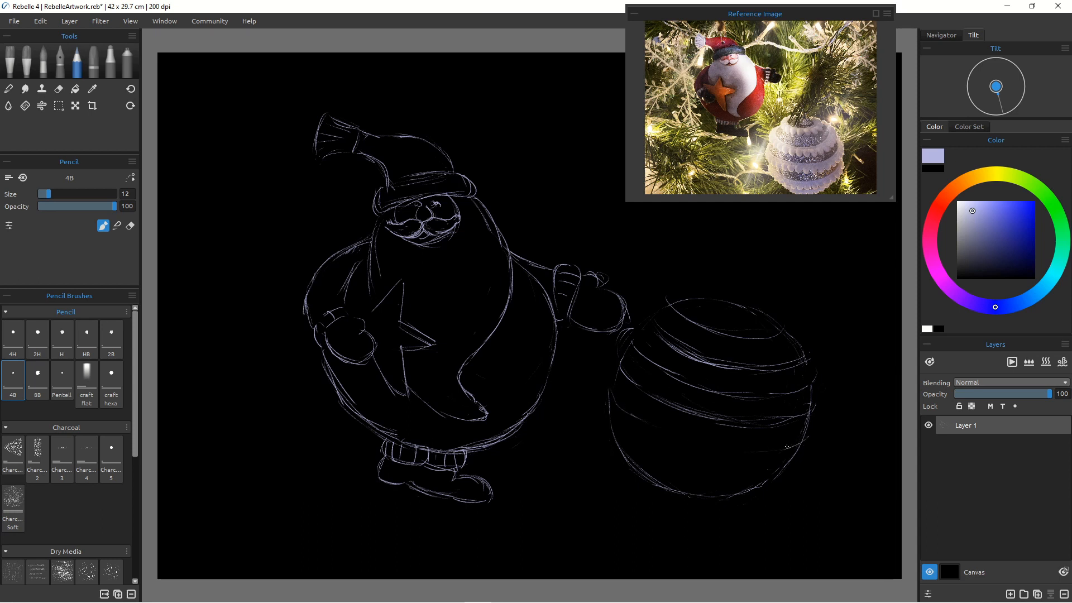
{"action": "mouse_move", "coordinate": [646, 423]}
{"action": "left_mouse_down"}
{"action": "mouse_move", "coordinate": [737, 453]}
{"action": "mouse_move", "coordinate": [769, 452]}
{"action": "mouse_move", "coordinate": [712, 447]}
{"action": "mouse_move", "coordinate": [733, 453]}
{"action": "mouse_move", "coordinate": [805, 444]}
{"action": "mouse_move", "coordinate": [669, 439]}
{"action": "mouse_move", "coordinate": [745, 453]}
{"action": "mouse_move", "coordinate": [608, 389]}
{"action": "mouse_move", "coordinate": [653, 431]}
{"action": "left_mouse_up"}
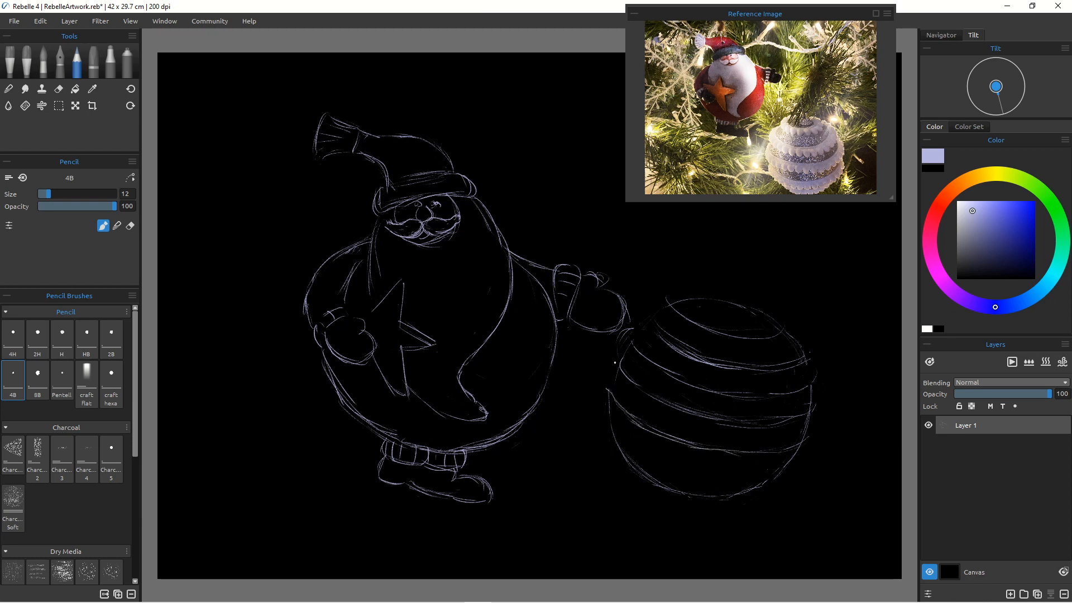
Step: Strengthen the bauble's left and right edges and add curved bands near its bottom
{"action": "left_click_drag", "start_coordinate": [613, 369], "coordinate": [611, 381]}
{"action": "left_click_drag", "start_coordinate": [621, 358], "coordinate": [607, 388]}
{"action": "left_click_drag", "start_coordinate": [809, 414], "coordinate": [811, 442]}
{"action": "left_click_drag", "start_coordinate": [618, 363], "coordinate": [606, 383]}
{"action": "left_click_drag", "start_coordinate": [608, 401], "coordinate": [642, 449]}
{"action": "left_click_drag", "start_coordinate": [791, 459], "coordinate": [693, 460]}
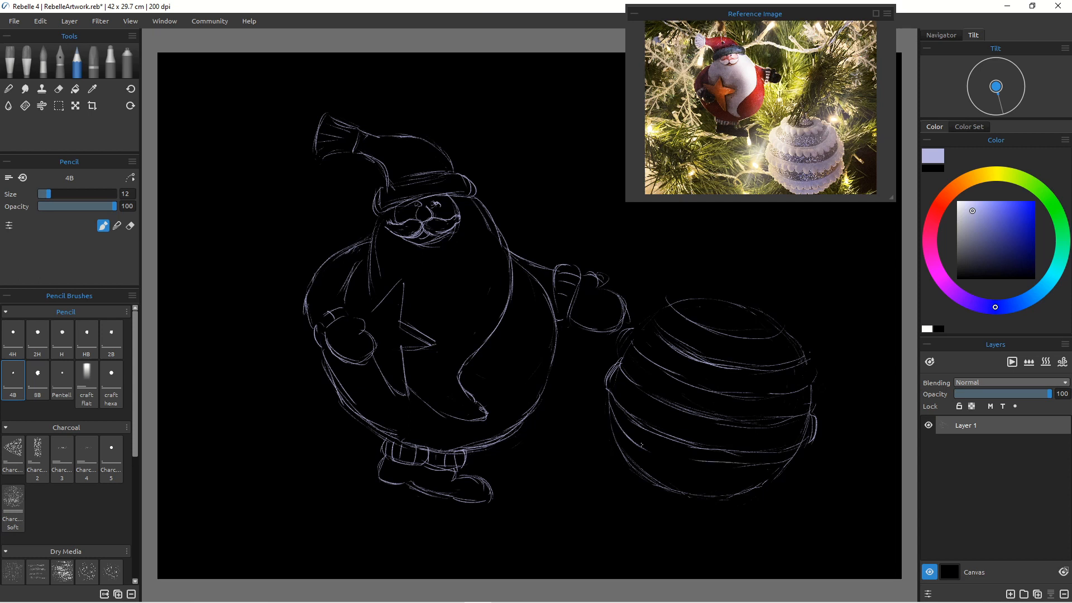
{"action": "mouse_move", "coordinate": [622, 426]}
{"action": "left_mouse_down"}
{"action": "mouse_move", "coordinate": [655, 450]}
{"action": "mouse_move", "coordinate": [767, 468]}
{"action": "left_mouse_up"}
{"action": "mouse_move", "coordinate": [653, 450]}
{"action": "left_mouse_down"}
{"action": "mouse_move", "coordinate": [740, 467]}
{"action": "mouse_move", "coordinate": [715, 468]}
{"action": "left_mouse_up"}
{"action": "mouse_move", "coordinate": [796, 461]}
{"action": "left_mouse_down"}
{"action": "mouse_move", "coordinate": [792, 472]}
{"action": "mouse_move", "coordinate": [673, 484]}
{"action": "mouse_move", "coordinate": [643, 467]}
{"action": "left_mouse_up"}
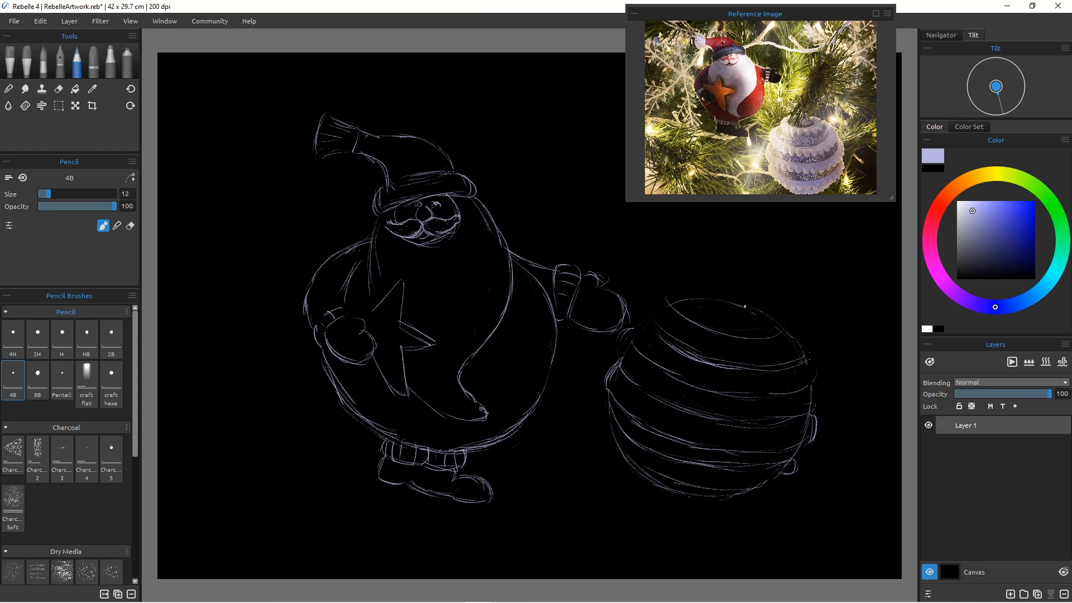
Step: Sketch the hanging cap and loop on top of the bauble
{"action": "left_click_drag", "start_coordinate": [766, 330], "coordinate": [779, 321]}
{"action": "mouse_move", "coordinate": [685, 299]}
{"action": "left_mouse_down"}
{"action": "mouse_move", "coordinate": [756, 329]}
{"action": "mouse_move", "coordinate": [739, 291]}
{"action": "mouse_move", "coordinate": [754, 309]}
{"action": "mouse_move", "coordinate": [733, 311]}
{"action": "mouse_move", "coordinate": [776, 322]}
{"action": "left_mouse_up"}
{"action": "mouse_move", "coordinate": [760, 325]}
{"action": "left_mouse_down"}
{"action": "mouse_move", "coordinate": [739, 325]}
{"action": "mouse_move", "coordinate": [755, 345]}
{"action": "mouse_move", "coordinate": [721, 322]}
{"action": "mouse_move", "coordinate": [722, 339]}
{"action": "mouse_move", "coordinate": [734, 330]}
{"action": "mouse_move", "coordinate": [696, 328]}
{"action": "mouse_move", "coordinate": [728, 336]}
{"action": "left_mouse_up"}
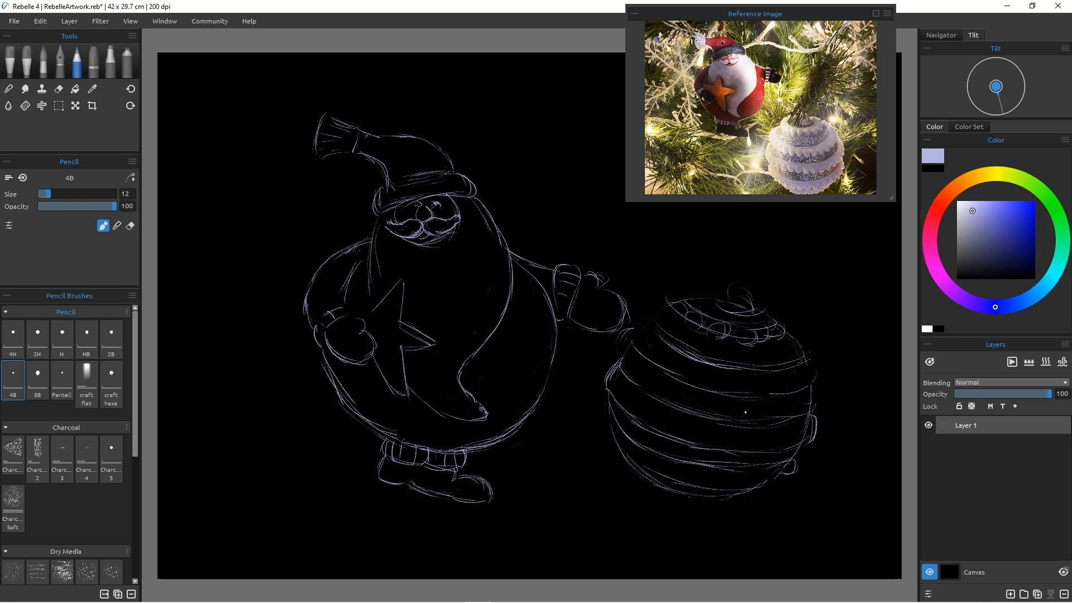
Step: Draw rows of small circles along the bauble's bands as decoration
{"action": "mouse_move", "coordinate": [723, 373]}
{"action": "left_mouse_down"}
{"action": "mouse_move", "coordinate": [720, 396]}
{"action": "mouse_move", "coordinate": [734, 378]}
{"action": "mouse_move", "coordinate": [716, 396]}
{"action": "mouse_move", "coordinate": [722, 367]}
{"action": "mouse_move", "coordinate": [745, 382]}
{"action": "mouse_move", "coordinate": [752, 373]}
{"action": "mouse_move", "coordinate": [744, 393]}
{"action": "mouse_move", "coordinate": [750, 369]}
{"action": "mouse_move", "coordinate": [776, 379]}
{"action": "mouse_move", "coordinate": [802, 366]}
{"action": "mouse_move", "coordinate": [805, 386]}
{"action": "mouse_move", "coordinate": [809, 366]}
{"action": "mouse_move", "coordinate": [802, 387]}
{"action": "mouse_move", "coordinate": [809, 365]}
{"action": "mouse_move", "coordinate": [815, 390]}
{"action": "left_mouse_up"}
{"action": "mouse_move", "coordinate": [702, 364]}
{"action": "left_mouse_down"}
{"action": "mouse_move", "coordinate": [699, 382]}
{"action": "mouse_move", "coordinate": [679, 382]}
{"action": "mouse_move", "coordinate": [703, 380]}
{"action": "left_mouse_up"}
{"action": "left_click_drag", "start_coordinate": [664, 345], "coordinate": [661, 367]}
{"action": "mouse_move", "coordinate": [656, 343]}
{"action": "left_mouse_down"}
{"action": "mouse_move", "coordinate": [666, 347]}
{"action": "mouse_move", "coordinate": [649, 356]}
{"action": "mouse_move", "coordinate": [633, 337]}
{"action": "left_mouse_up"}
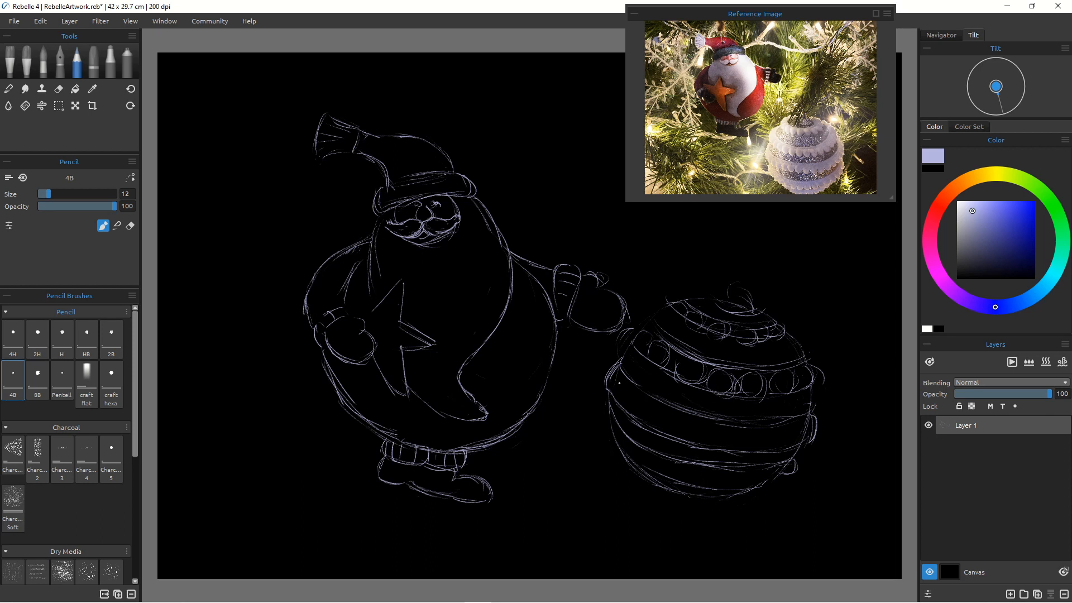
{"action": "mouse_move", "coordinate": [704, 431]}
{"action": "left_mouse_down"}
{"action": "mouse_move", "coordinate": [739, 429]}
{"action": "mouse_move", "coordinate": [718, 450]}
{"action": "mouse_move", "coordinate": [720, 429]}
{"action": "mouse_move", "coordinate": [741, 449]}
{"action": "mouse_move", "coordinate": [743, 429]}
{"action": "mouse_move", "coordinate": [734, 450]}
{"action": "mouse_move", "coordinate": [767, 429]}
{"action": "mouse_move", "coordinate": [755, 456]}
{"action": "mouse_move", "coordinate": [786, 424]}
{"action": "mouse_move", "coordinate": [785, 444]}
{"action": "mouse_move", "coordinate": [798, 416]}
{"action": "mouse_move", "coordinate": [797, 425]}
{"action": "mouse_move", "coordinate": [761, 427]}
{"action": "mouse_move", "coordinate": [757, 414]}
{"action": "mouse_move", "coordinate": [716, 417]}
{"action": "mouse_move", "coordinate": [724, 425]}
{"action": "mouse_move", "coordinate": [656, 399]}
{"action": "mouse_move", "coordinate": [677, 433]}
{"action": "mouse_move", "coordinate": [689, 422]}
{"action": "mouse_move", "coordinate": [647, 403]}
{"action": "mouse_move", "coordinate": [659, 416]}
{"action": "mouse_move", "coordinate": [647, 392]}
{"action": "mouse_move", "coordinate": [619, 401]}
{"action": "mouse_move", "coordinate": [625, 373]}
{"action": "left_mouse_up"}
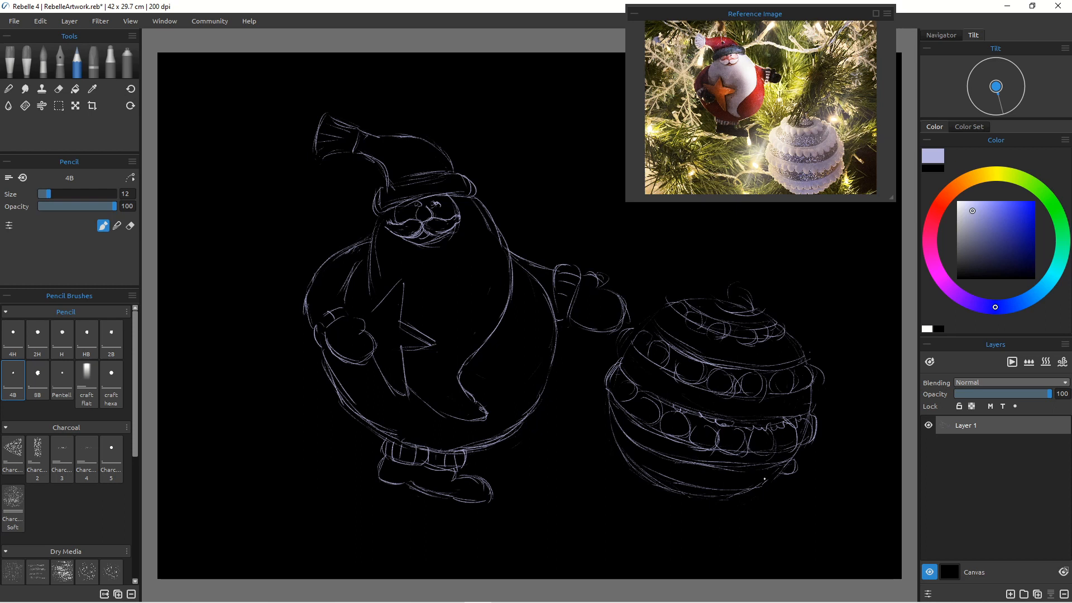
{"action": "mouse_move", "coordinate": [779, 470]}
{"action": "left_mouse_down"}
{"action": "mouse_move", "coordinate": [743, 470]}
{"action": "mouse_move", "coordinate": [730, 477]}
{"action": "mouse_move", "coordinate": [753, 484]}
{"action": "mouse_move", "coordinate": [751, 474]}
{"action": "mouse_move", "coordinate": [732, 489]}
{"action": "mouse_move", "coordinate": [741, 466]}
{"action": "mouse_move", "coordinate": [689, 481]}
{"action": "mouse_move", "coordinate": [684, 465]}
{"action": "mouse_move", "coordinate": [656, 470]}
{"action": "left_mouse_up"}
{"action": "mouse_move", "coordinate": [652, 451]}
{"action": "left_mouse_down"}
{"action": "mouse_move", "coordinate": [638, 459]}
{"action": "mouse_move", "coordinate": [651, 469]}
{"action": "mouse_move", "coordinate": [618, 450]}
{"action": "mouse_move", "coordinate": [609, 428]}
{"action": "mouse_move", "coordinate": [618, 435]}
{"action": "left_mouse_up"}
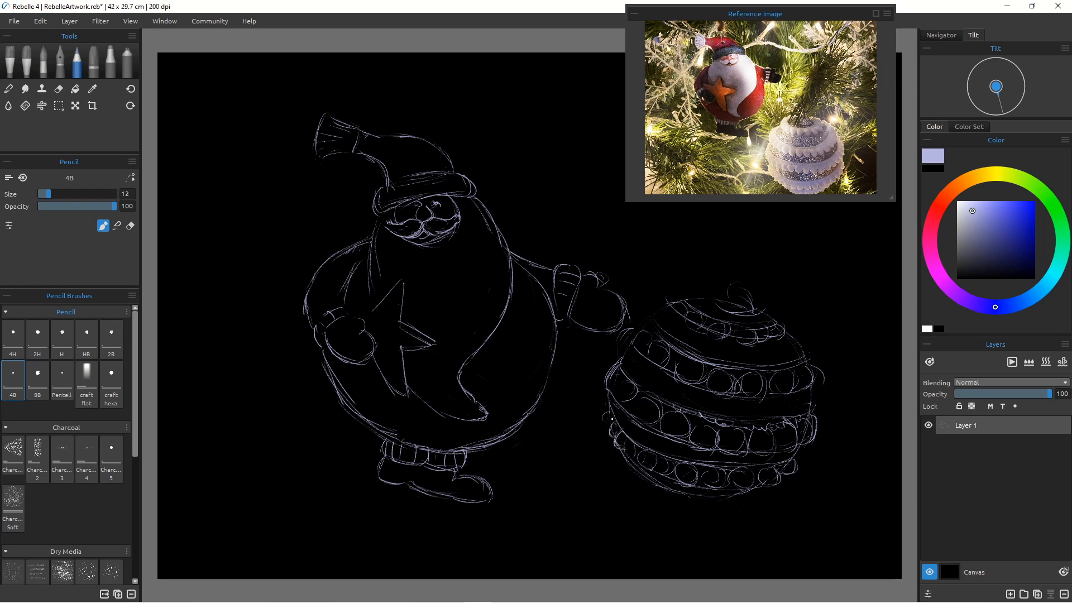
{"action": "mouse_move", "coordinate": [696, 478]}
{"action": "left_mouse_down"}
{"action": "mouse_move", "coordinate": [726, 516]}
{"action": "mouse_move", "coordinate": [743, 495]}
{"action": "mouse_move", "coordinate": [717, 500]}
{"action": "mouse_move", "coordinate": [749, 505]}
{"action": "left_mouse_up"}
Step: Select a rectangular area around the bauble
{"action": "left_click", "coordinate": [62, 107]}
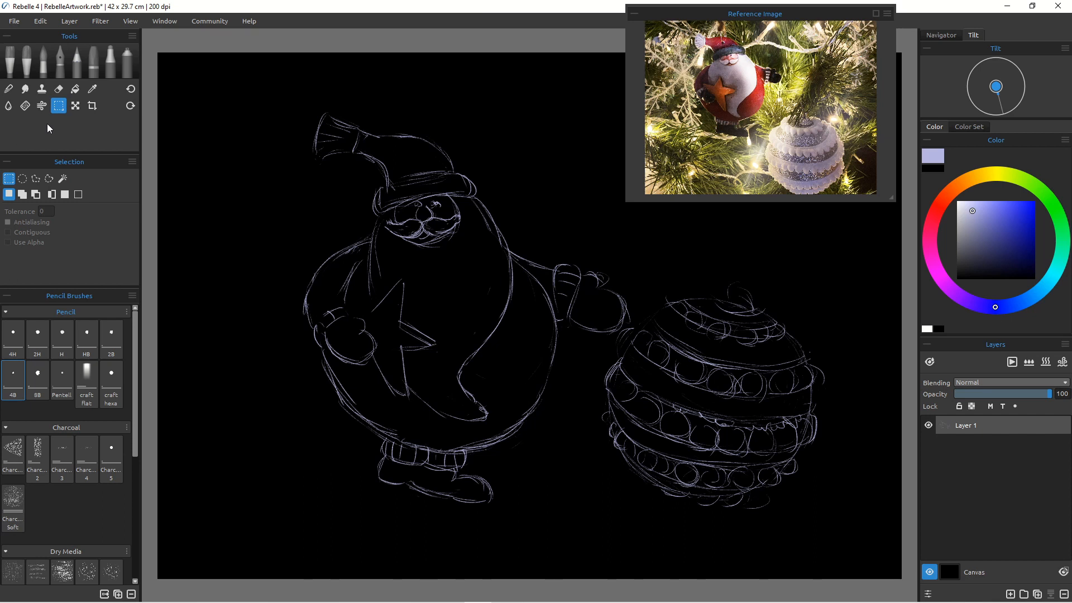
{"action": "mouse_move", "coordinate": [626, 243]}
{"action": "left_mouse_down"}
{"action": "mouse_move", "coordinate": [750, 307]}
{"action": "mouse_move", "coordinate": [813, 504]}
{"action": "mouse_move", "coordinate": [837, 530]}
{"action": "left_mouse_up"}
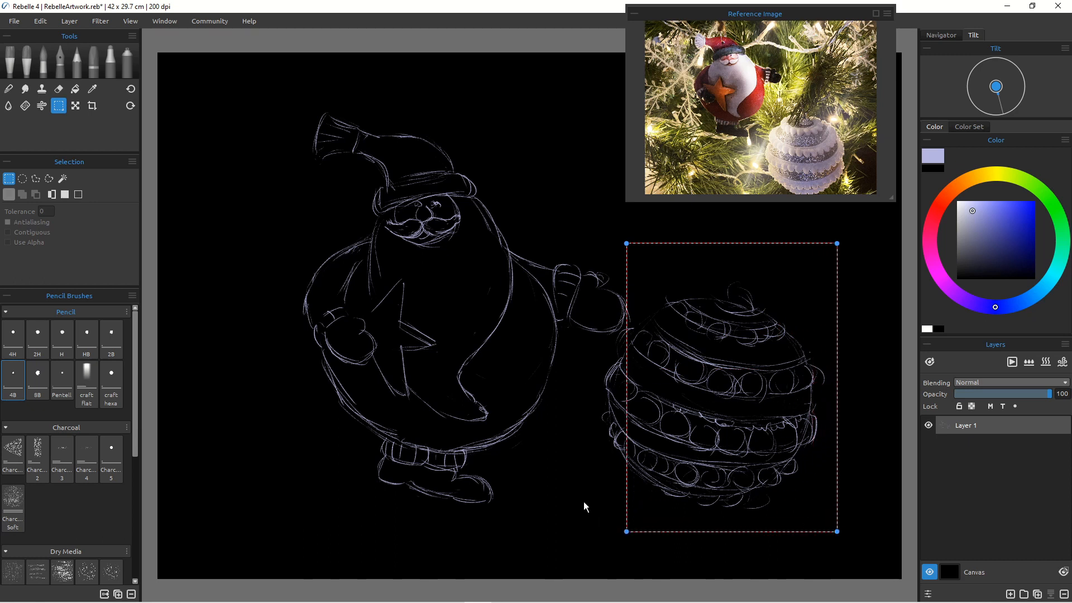
{"action": "left_click_drag", "start_coordinate": [625, 530], "coordinate": [599, 531]}
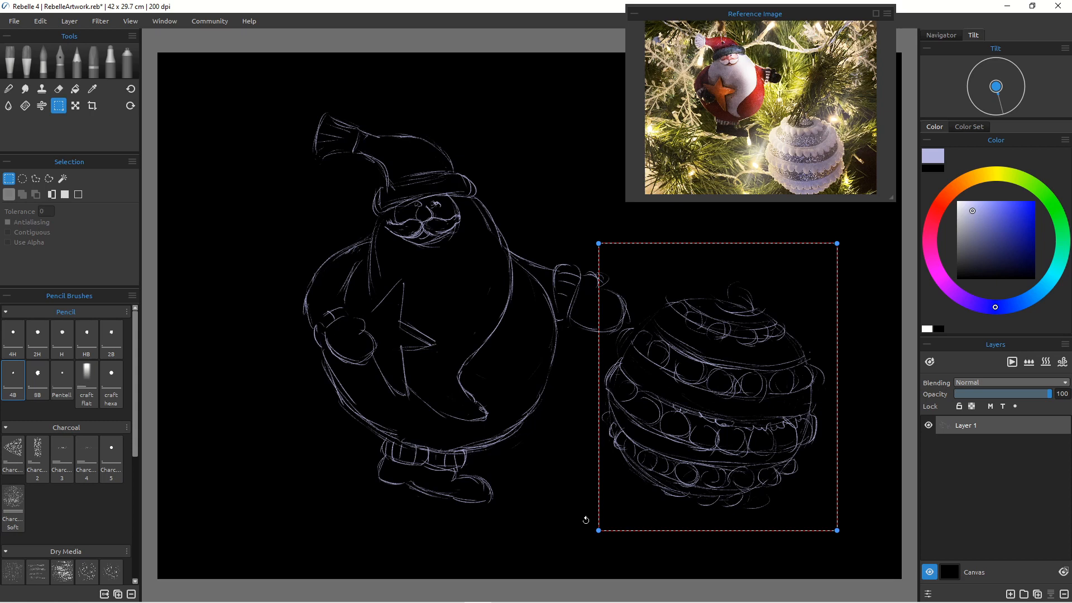
Step: Transform the selected bauble to about 15.2 by 17.5 cm, placing it right of Santa, and apply
{"action": "left_click", "coordinate": [75, 106]}
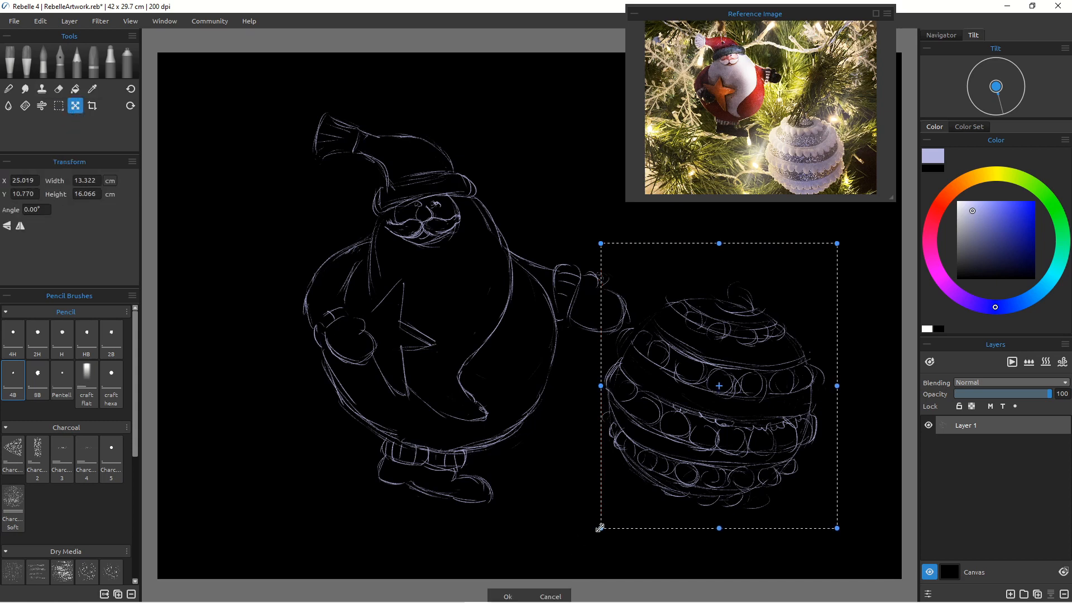
{"action": "left_click_drag", "start_coordinate": [599, 530], "coordinate": [500, 600]}
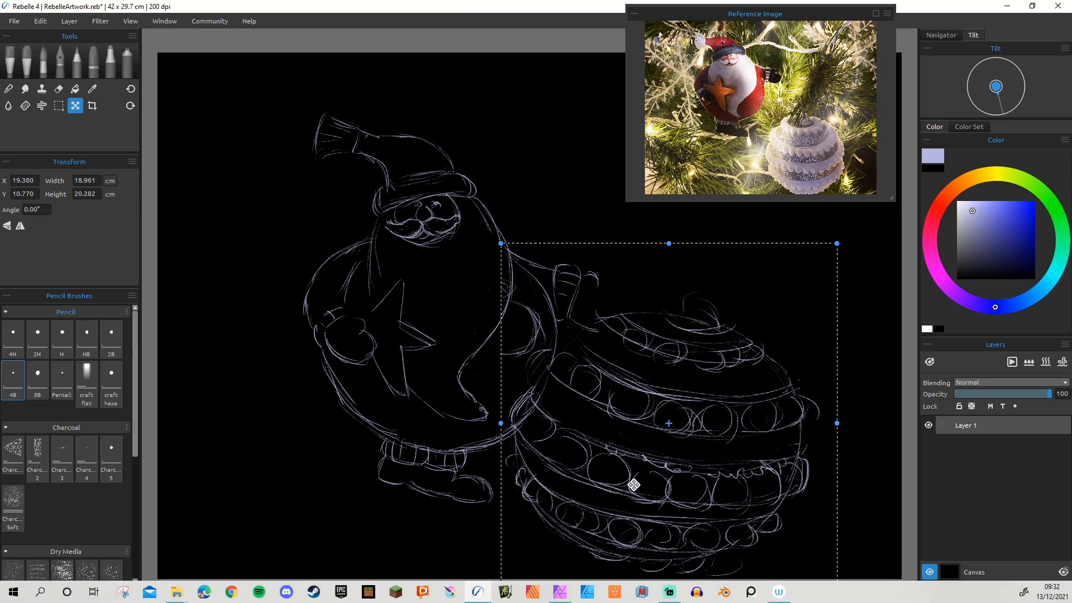
{"action": "left_click_drag", "start_coordinate": [500, 244], "coordinate": [529, 258]}
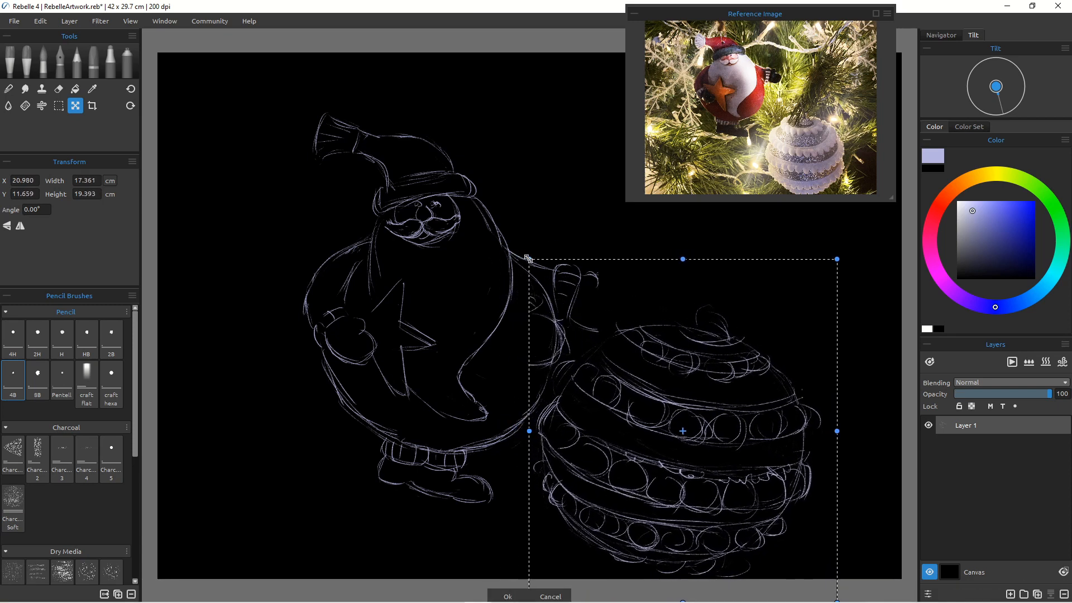
{"action": "left_click_drag", "start_coordinate": [635, 428], "coordinate": [660, 439]}
{"action": "left_click_drag", "start_coordinate": [862, 269], "coordinate": [902, 268]}
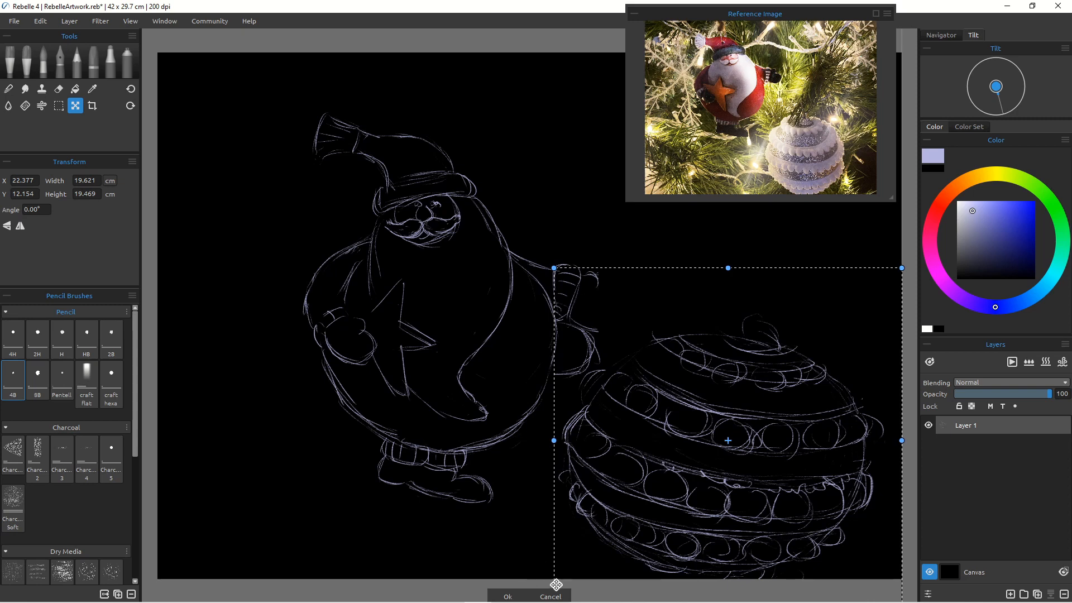
{"action": "left_click_drag", "start_coordinate": [554, 268], "coordinate": [553, 242]}
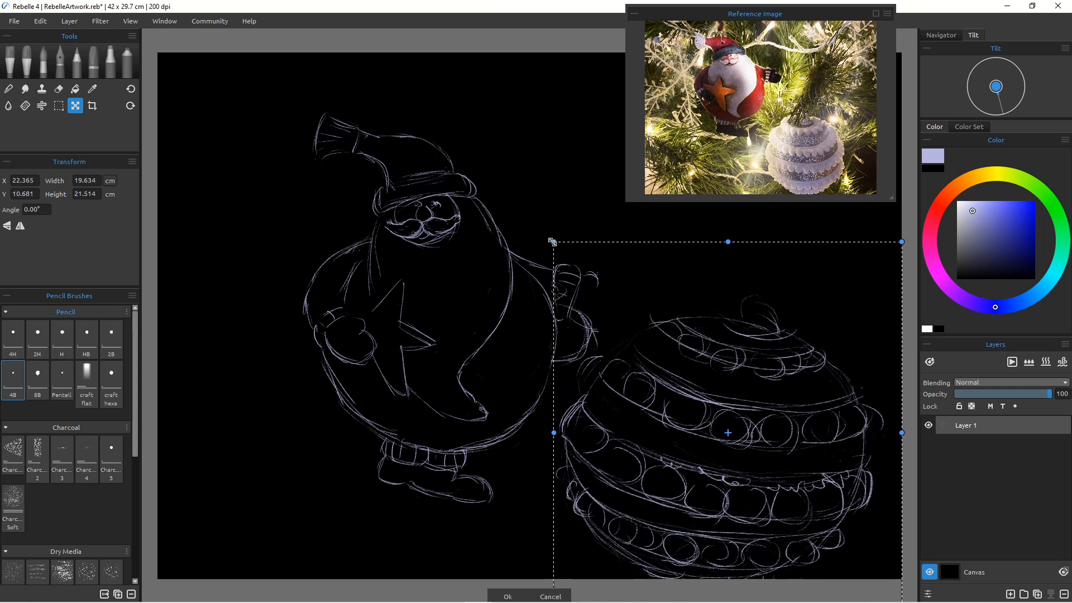
{"action": "mouse_move", "coordinate": [670, 411]}
{"action": "left_mouse_down"}
{"action": "mouse_move", "coordinate": [684, 414]}
{"action": "mouse_move", "coordinate": [684, 403]}
{"action": "left_mouse_up"}
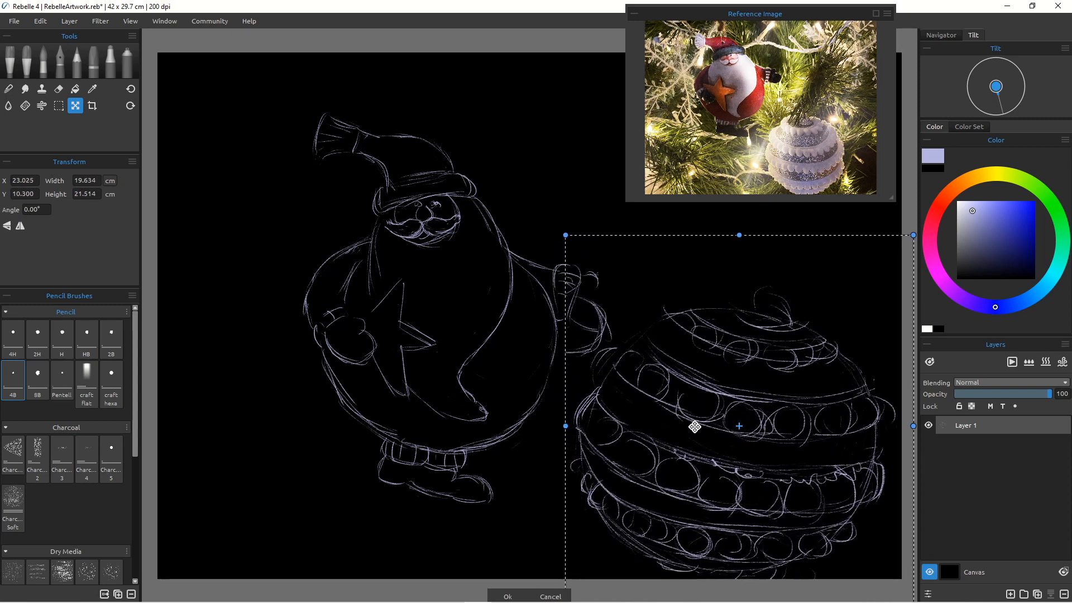
{"action": "left_click_drag", "start_coordinate": [684, 449], "coordinate": [654, 412]}
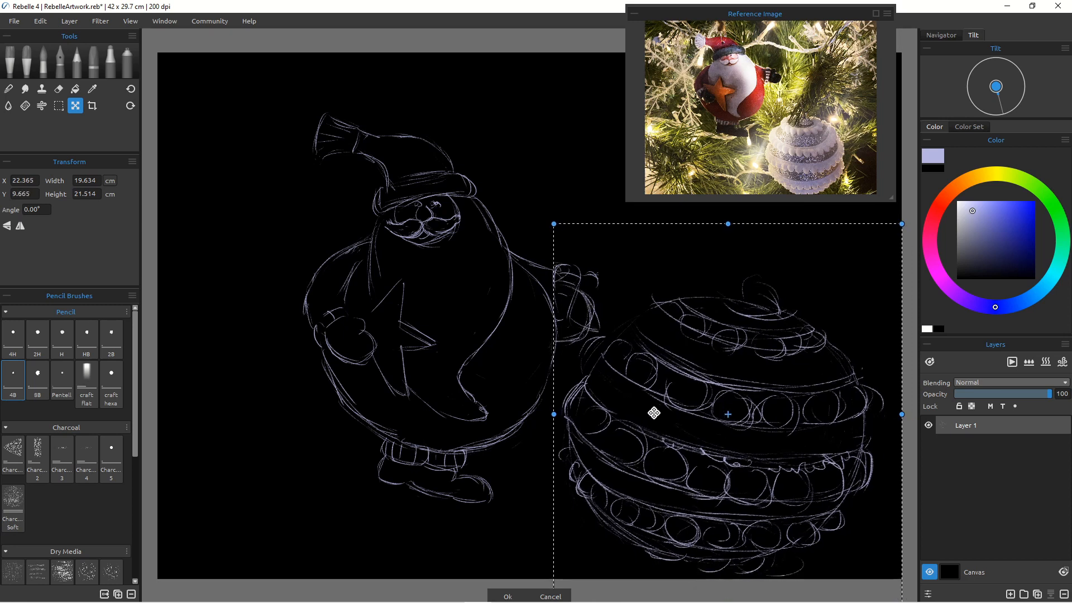
{"action": "left_click_drag", "start_coordinate": [553, 225], "coordinate": [592, 267]}
{"action": "left_click_drag", "start_coordinate": [625, 376], "coordinate": [581, 363]}
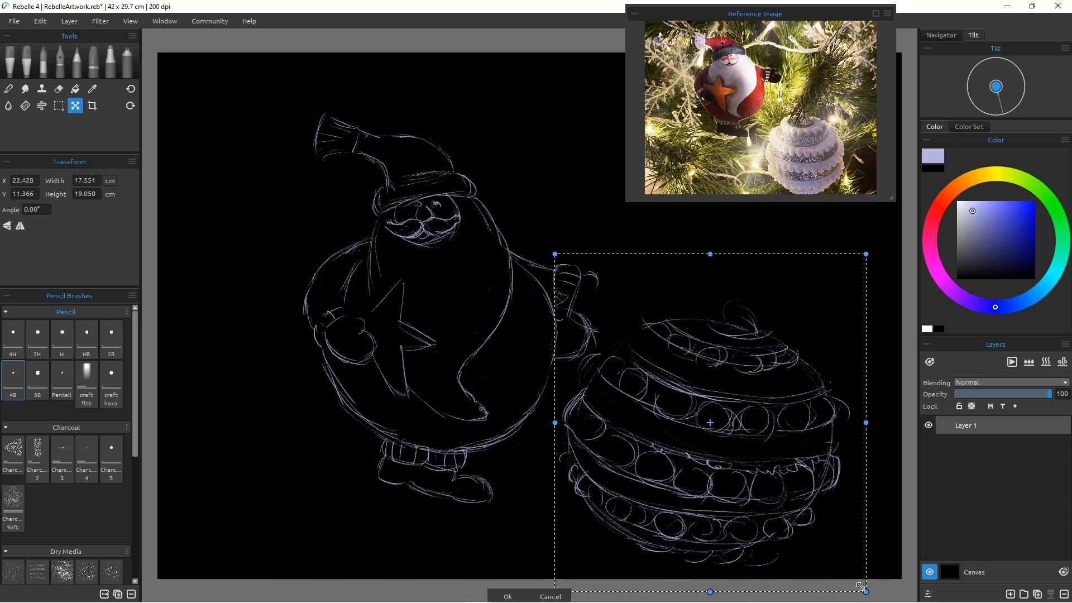
{"action": "left_click_drag", "start_coordinate": [859, 586], "coordinate": [846, 583]}
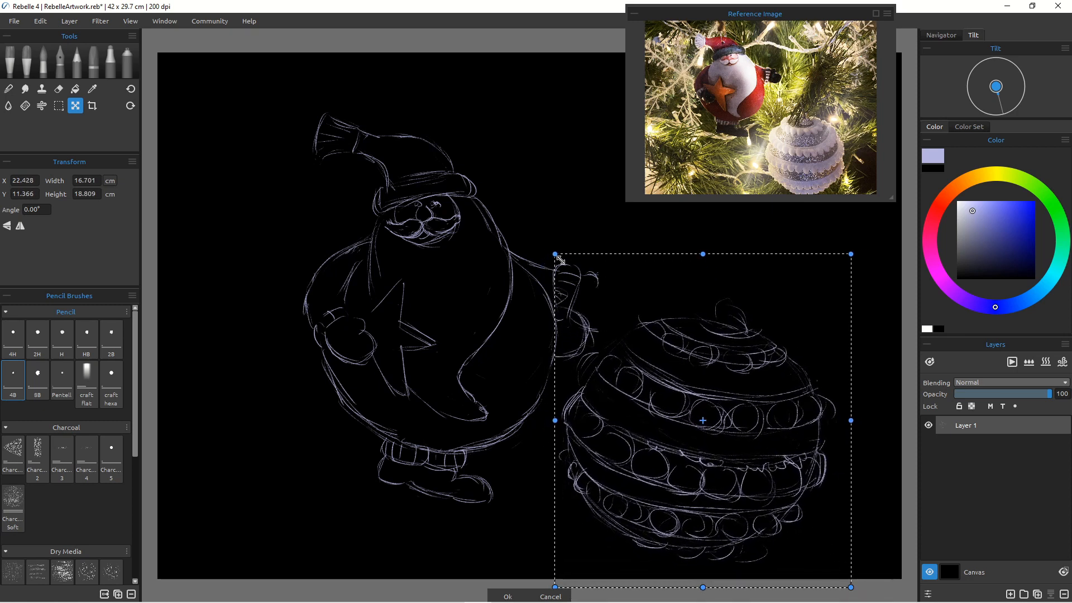
{"action": "left_click_drag", "start_coordinate": [558, 258], "coordinate": [555, 246]}
{"action": "left_click_drag", "start_coordinate": [670, 448], "coordinate": [705, 450]}
{"action": "left_click_drag", "start_coordinate": [885, 589], "coordinate": [902, 602]}
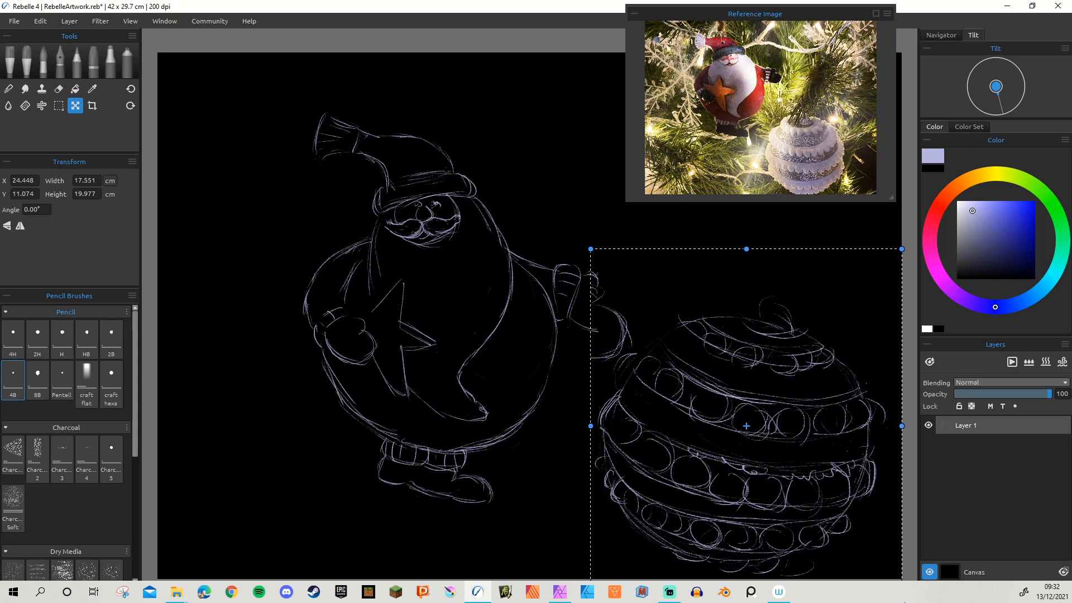
{"action": "left_click_drag", "start_coordinate": [591, 248], "coordinate": [615, 278]}
{"action": "mouse_move", "coordinate": [692, 436]}
{"action": "left_mouse_down"}
{"action": "mouse_move", "coordinate": [651, 375]}
{"action": "mouse_move", "coordinate": [661, 388]}
{"action": "left_mouse_up"}
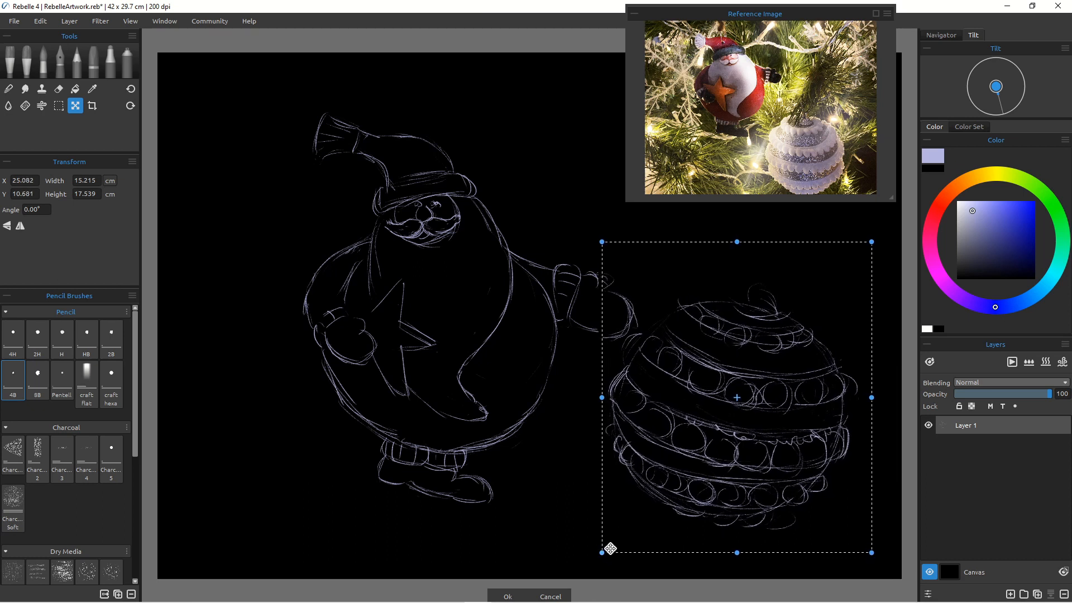
{"action": "mouse_move", "coordinate": [607, 548]}
{"action": "left_mouse_down"}
{"action": "mouse_move", "coordinate": [600, 554]}
{"action": "mouse_move", "coordinate": [611, 541]}
{"action": "mouse_move", "coordinate": [638, 559]}
{"action": "left_mouse_up"}
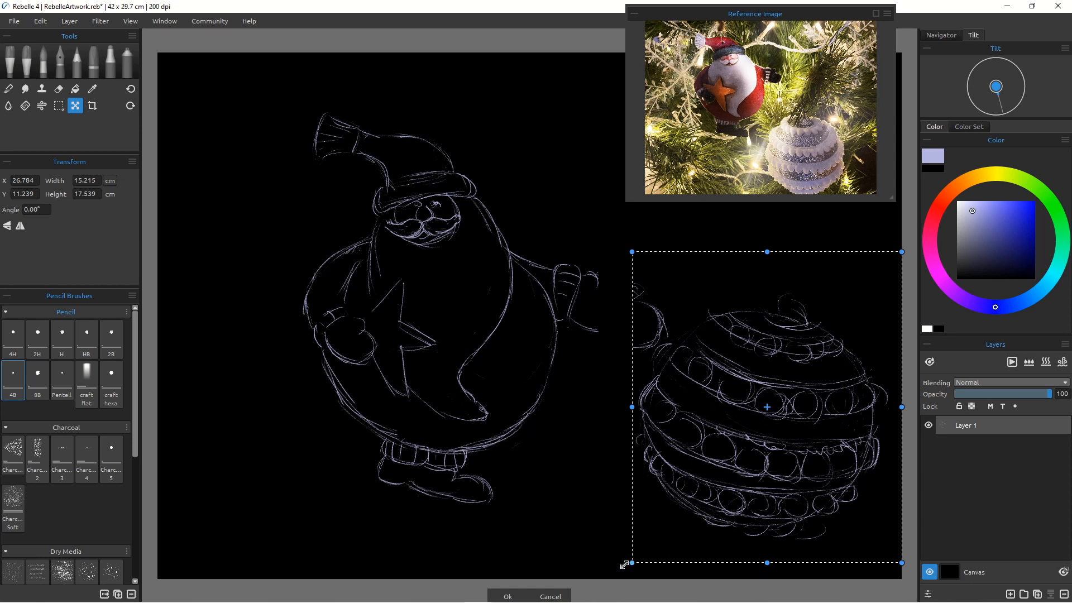
{"action": "left_click", "coordinate": [79, 60]}
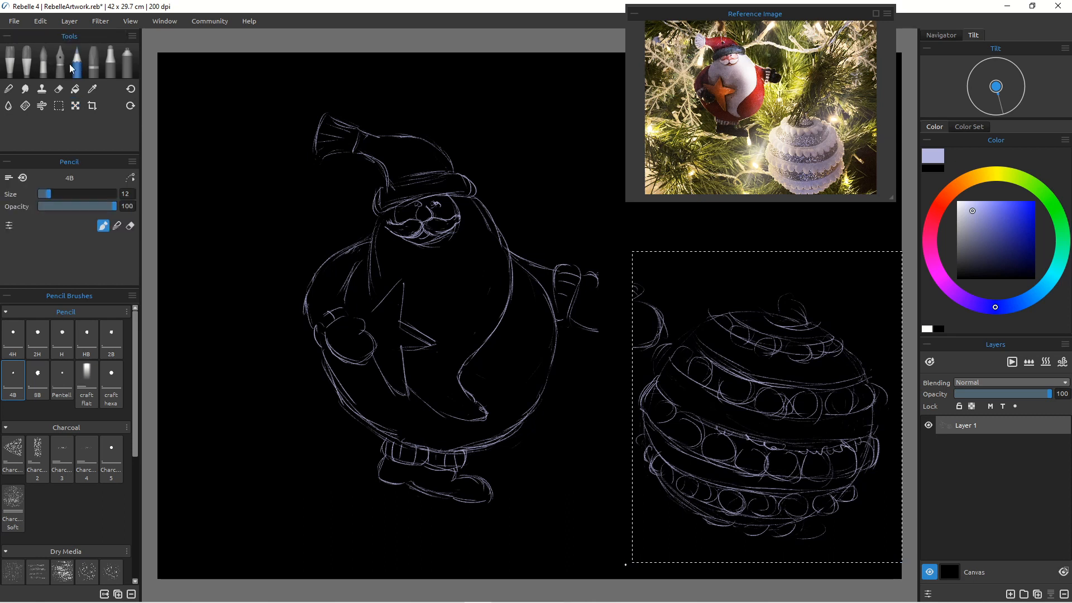
{"action": "left_click", "coordinate": [66, 20]}
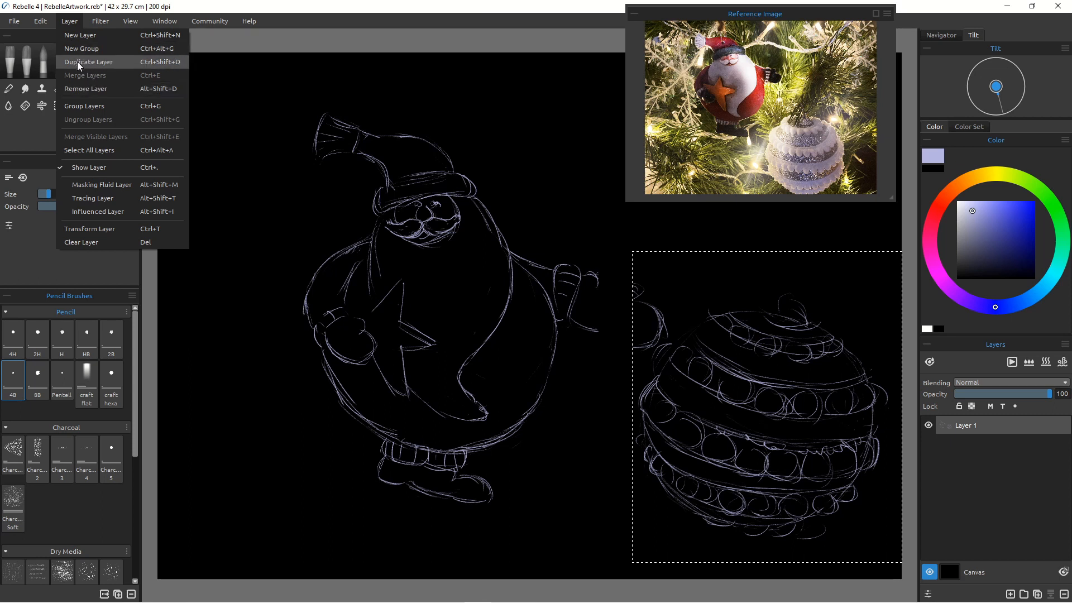
{"action": "mouse_move", "coordinate": [93, 26]}
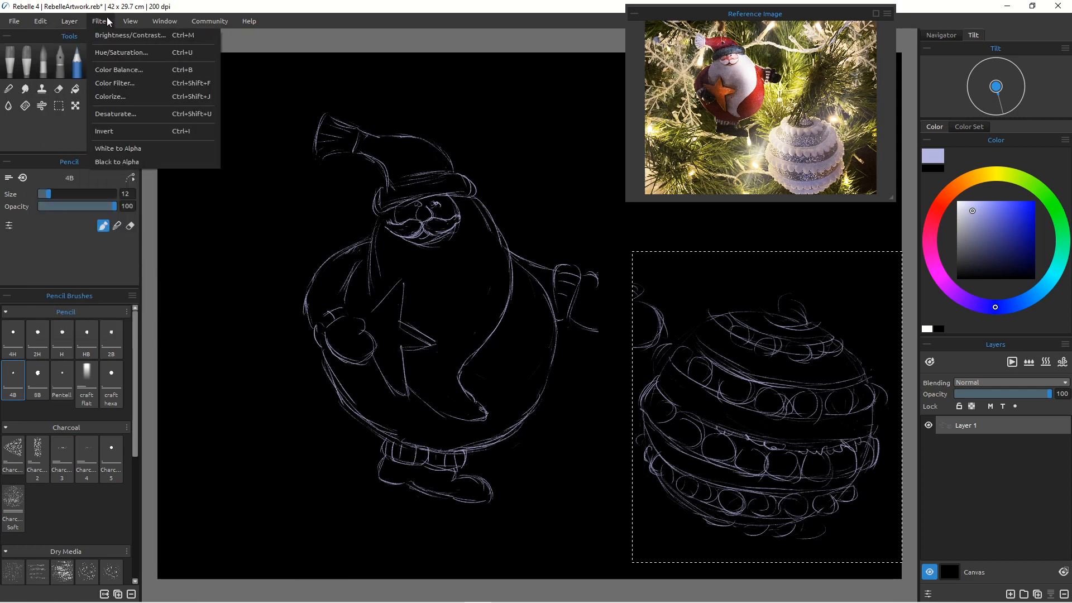
{"action": "left_click", "coordinate": [18, 126]}
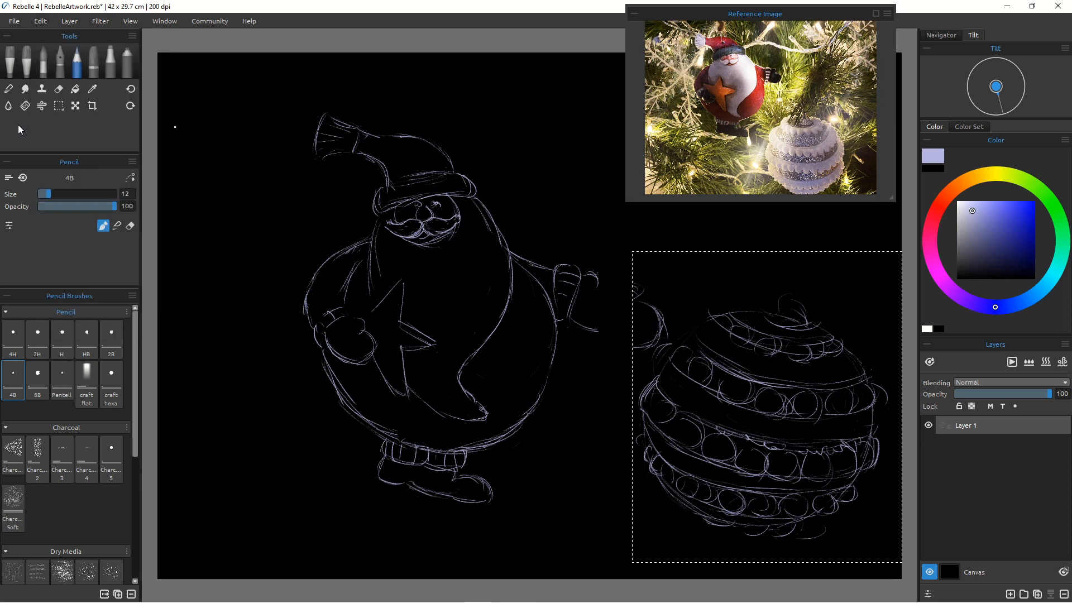
Step: Clear the selection and erase the leftover stray marks just left of the bauble
{"action": "left_click", "coordinate": [59, 107]}
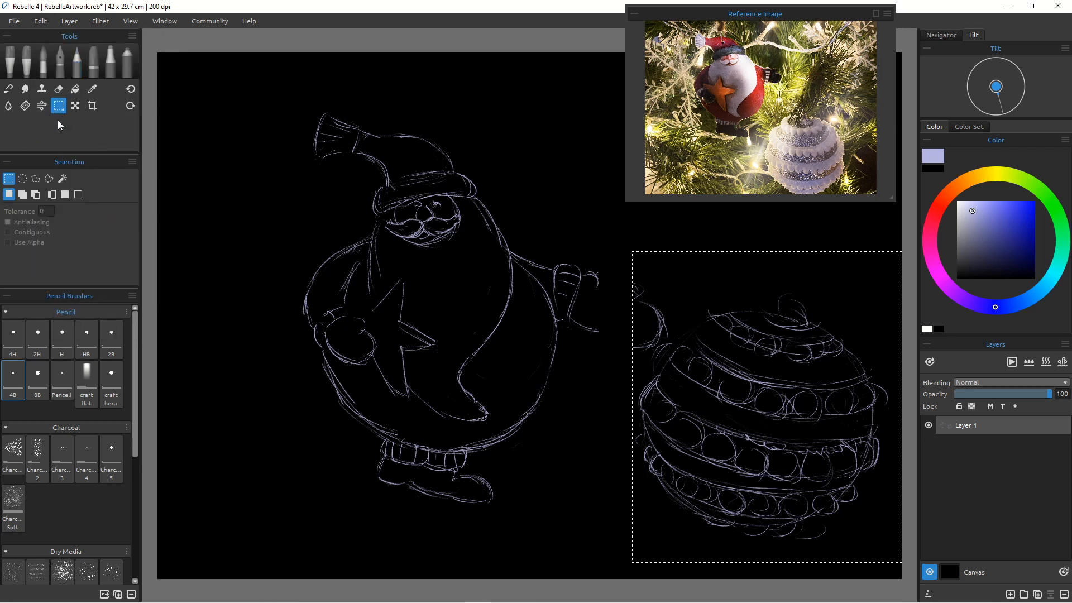
{"action": "left_click", "coordinate": [612, 320]}
{"action": "left_click", "coordinate": [59, 89]}
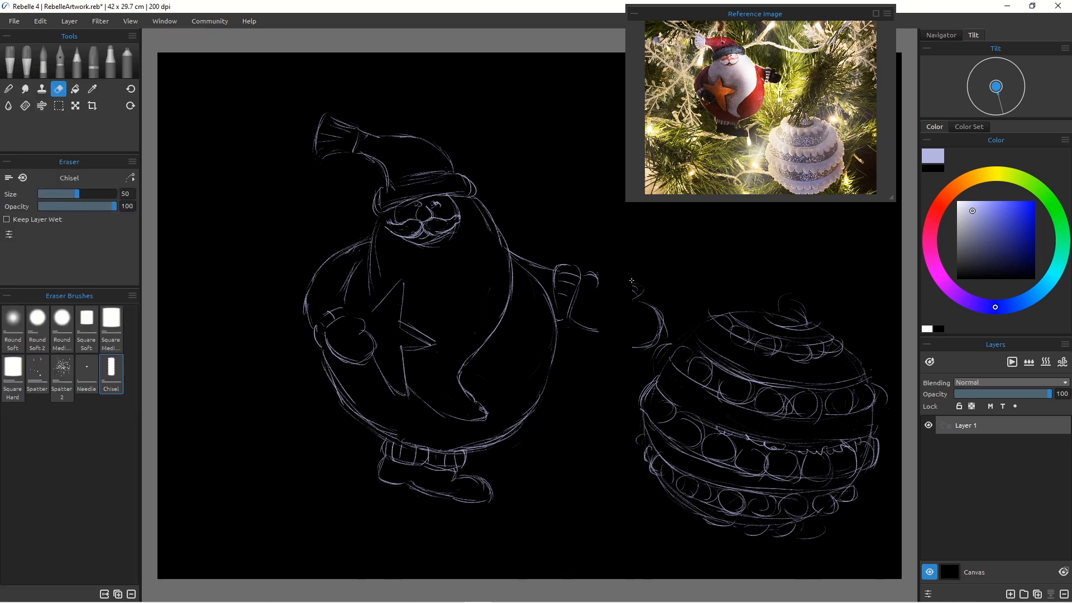
{"action": "mouse_move", "coordinate": [632, 280]}
{"action": "left_mouse_down"}
{"action": "mouse_move", "coordinate": [666, 326]}
{"action": "mouse_move", "coordinate": [632, 292]}
{"action": "mouse_move", "coordinate": [647, 333]}
{"action": "mouse_move", "coordinate": [667, 328]}
{"action": "mouse_move", "coordinate": [636, 345]}
{"action": "left_mouse_up"}
{"action": "left_click", "coordinate": [78, 65]}
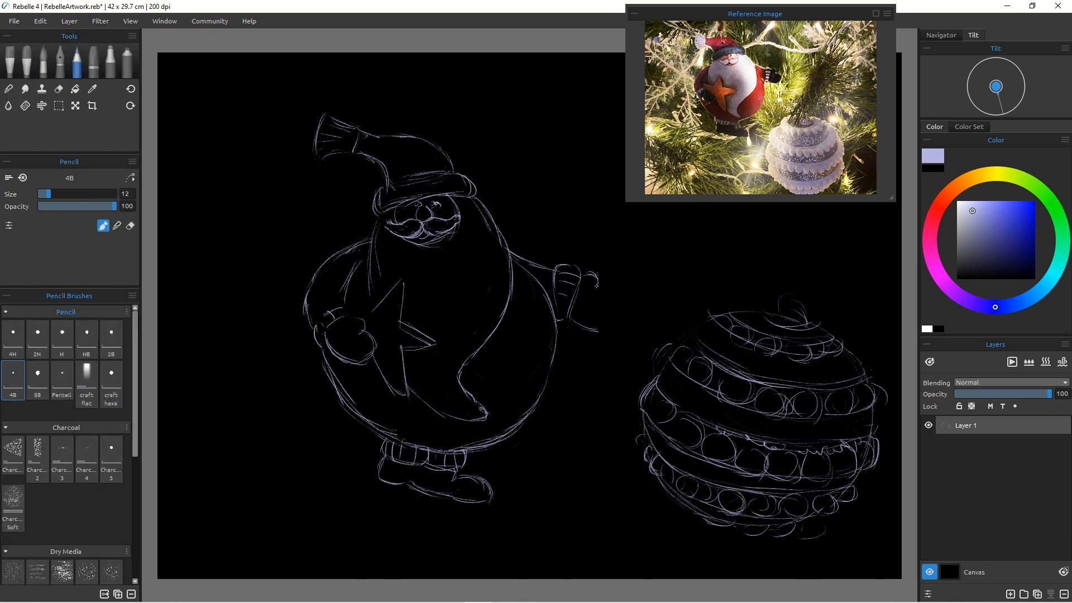
Step: Sketch a cluster of pine needles between Santa's raised hand and the bauble
{"action": "mouse_move", "coordinate": [626, 303]}
{"action": "left_mouse_down"}
{"action": "mouse_move", "coordinate": [597, 286]}
{"action": "mouse_move", "coordinate": [629, 327]}
{"action": "mouse_move", "coordinate": [621, 294]}
{"action": "mouse_move", "coordinate": [579, 326]}
{"action": "mouse_move", "coordinate": [625, 319]}
{"action": "mouse_move", "coordinate": [626, 330]}
{"action": "mouse_move", "coordinate": [592, 286]}
{"action": "mouse_move", "coordinate": [619, 342]}
{"action": "left_mouse_up"}
{"action": "left_click_drag", "start_coordinate": [630, 257], "coordinate": [640, 309]}
{"action": "left_click_drag", "start_coordinate": [627, 260], "coordinate": [660, 349]}
{"action": "left_click_drag", "start_coordinate": [628, 256], "coordinate": [638, 299]}
{"action": "left_click_drag", "start_coordinate": [651, 248], "coordinate": [655, 346]}
{"action": "mouse_move", "coordinate": [652, 273]}
{"action": "left_mouse_down"}
{"action": "mouse_move", "coordinate": [659, 339]}
{"action": "mouse_move", "coordinate": [630, 323]}
{"action": "left_mouse_up"}
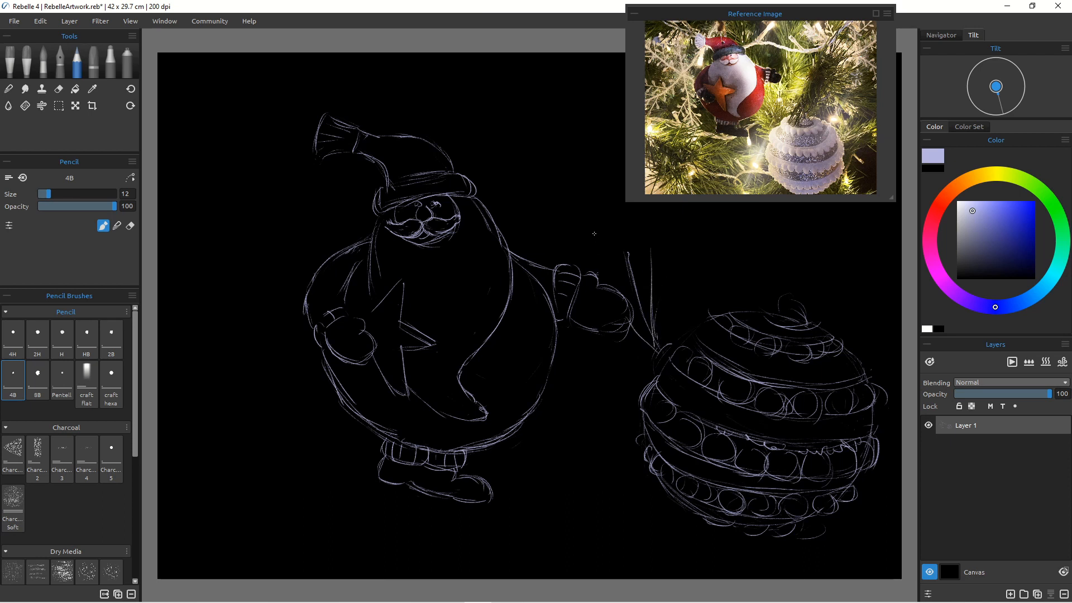
{"action": "mouse_move", "coordinate": [594, 233]}
{"action": "left_mouse_down"}
{"action": "mouse_move", "coordinate": [611, 280]}
{"action": "mouse_move", "coordinate": [595, 232]}
{"action": "left_mouse_up"}
{"action": "mouse_move", "coordinate": [628, 334]}
{"action": "left_mouse_down"}
{"action": "mouse_move", "coordinate": [647, 368]}
{"action": "mouse_move", "coordinate": [612, 336]}
{"action": "left_mouse_up"}
{"action": "left_click_drag", "start_coordinate": [628, 252], "coordinate": [633, 281]}
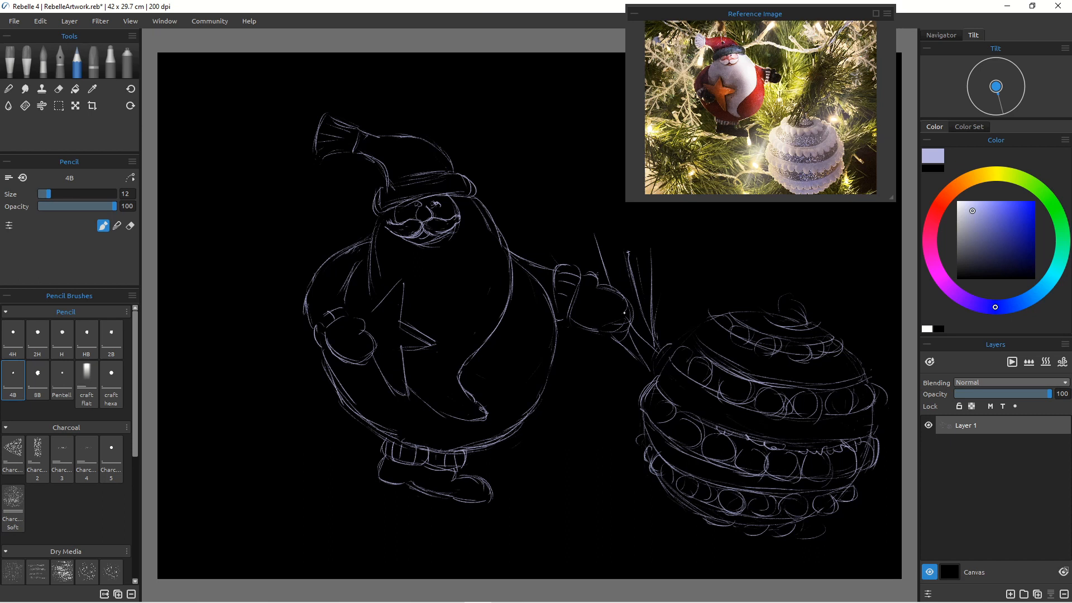
{"action": "left_click_drag", "start_coordinate": [664, 284], "coordinate": [655, 352]}
{"action": "left_click_drag", "start_coordinate": [584, 335], "coordinate": [641, 386]}
{"action": "left_click_drag", "start_coordinate": [586, 356], "coordinate": [633, 382]}
{"action": "left_click_drag", "start_coordinate": [578, 354], "coordinate": [629, 388]}
{"action": "mouse_move", "coordinate": [553, 370]}
{"action": "left_mouse_down"}
{"action": "mouse_move", "coordinate": [617, 403]}
{"action": "mouse_move", "coordinate": [595, 415]}
{"action": "mouse_move", "coordinate": [589, 450]}
{"action": "mouse_move", "coordinate": [580, 450]}
{"action": "left_mouse_up"}
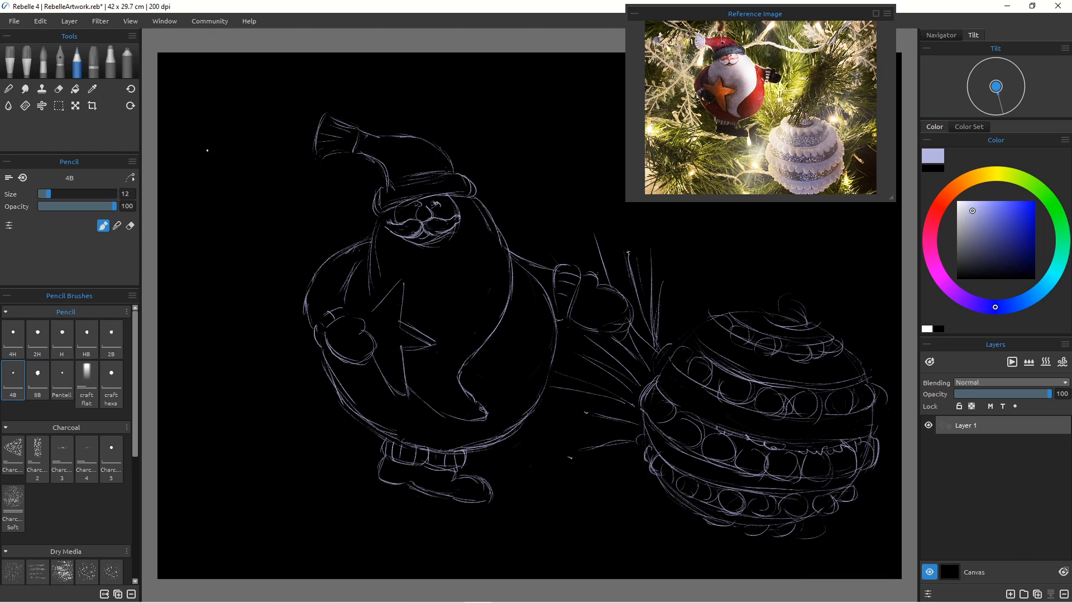
Step: Sketch a diagonal branch stem from the top-left corner to Santa's left side, erasing and redrawing parts of it
{"action": "left_click_drag", "start_coordinate": [213, 144], "coordinate": [323, 230]}
{"action": "left_click_drag", "start_coordinate": [216, 169], "coordinate": [302, 239]}
{"action": "left_click", "coordinate": [58, 88]}
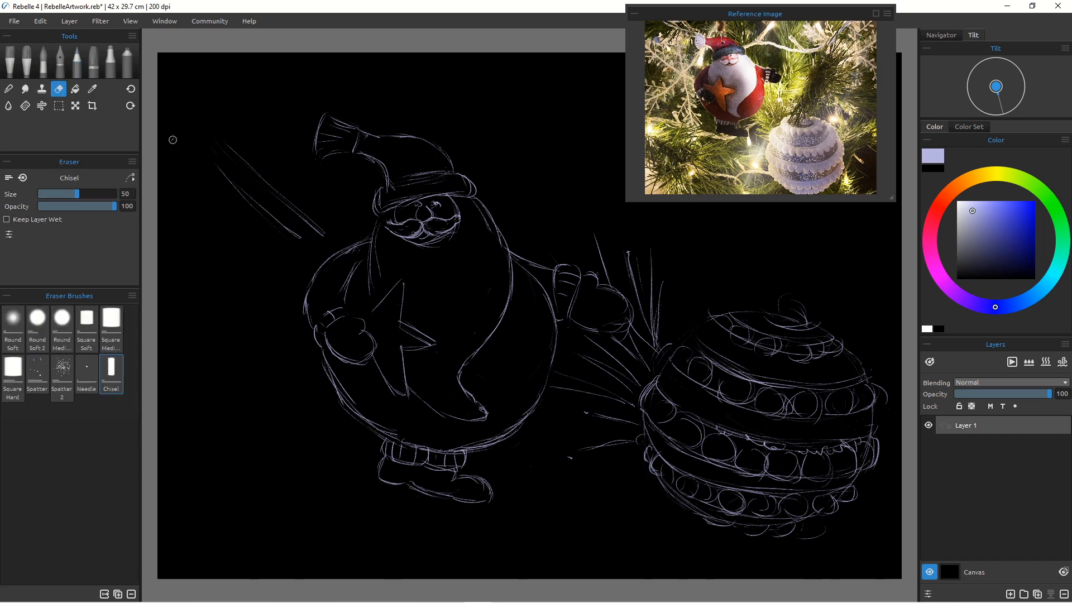
{"action": "left_click_drag", "start_coordinate": [237, 156], "coordinate": [324, 234]}
{"action": "left_click", "coordinate": [78, 62]}
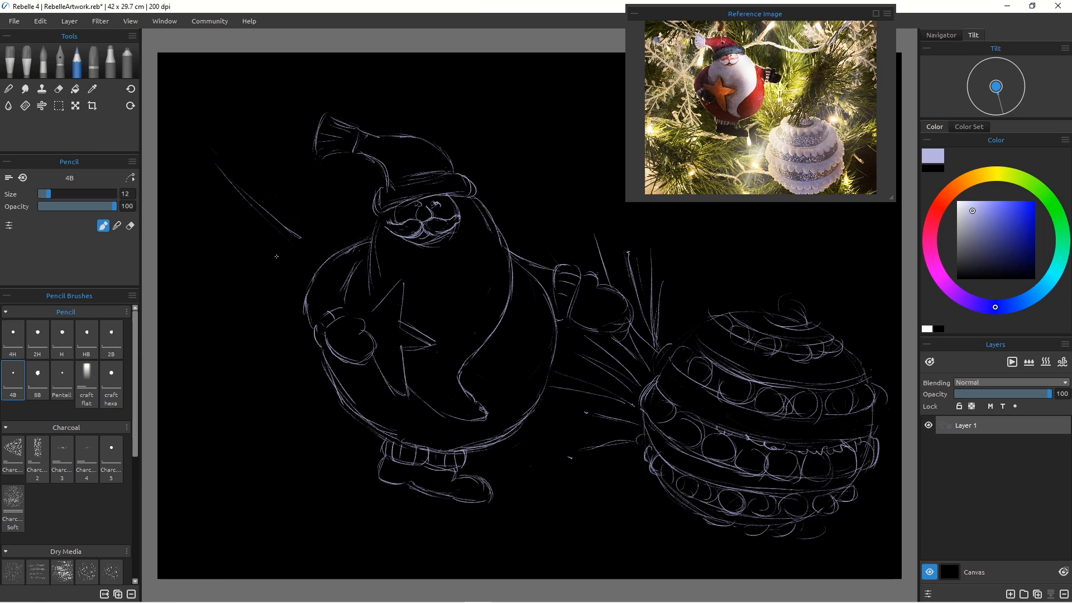
{"action": "left_click_drag", "start_coordinate": [210, 182], "coordinate": [283, 241]}
{"action": "mouse_move", "coordinate": [188, 164]}
{"action": "left_mouse_down"}
{"action": "mouse_move", "coordinate": [280, 238]}
{"action": "mouse_move", "coordinate": [211, 181]}
{"action": "left_mouse_up"}
{"action": "mouse_move", "coordinate": [172, 137]}
{"action": "left_mouse_down"}
{"action": "mouse_move", "coordinate": [258, 221]}
{"action": "mouse_move", "coordinate": [207, 191]}
{"action": "left_mouse_up"}
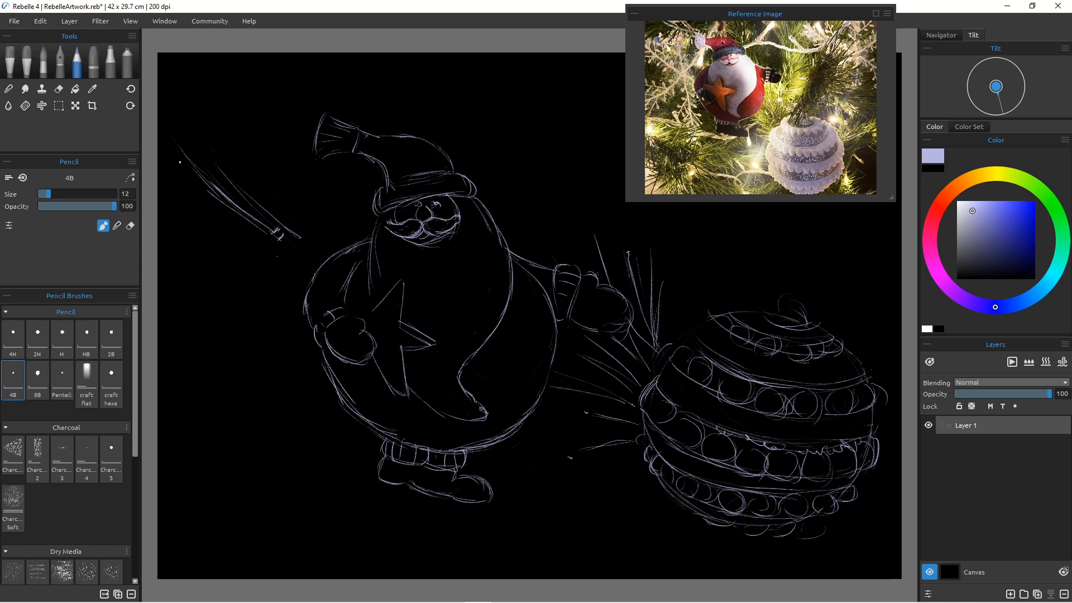
{"action": "left_click_drag", "start_coordinate": [168, 144], "coordinate": [231, 208]}
{"action": "left_click_drag", "start_coordinate": [298, 253], "coordinate": [318, 271]}
{"action": "left_click_drag", "start_coordinate": [284, 237], "coordinate": [323, 266]}
{"action": "left_click", "coordinate": [59, 89]}
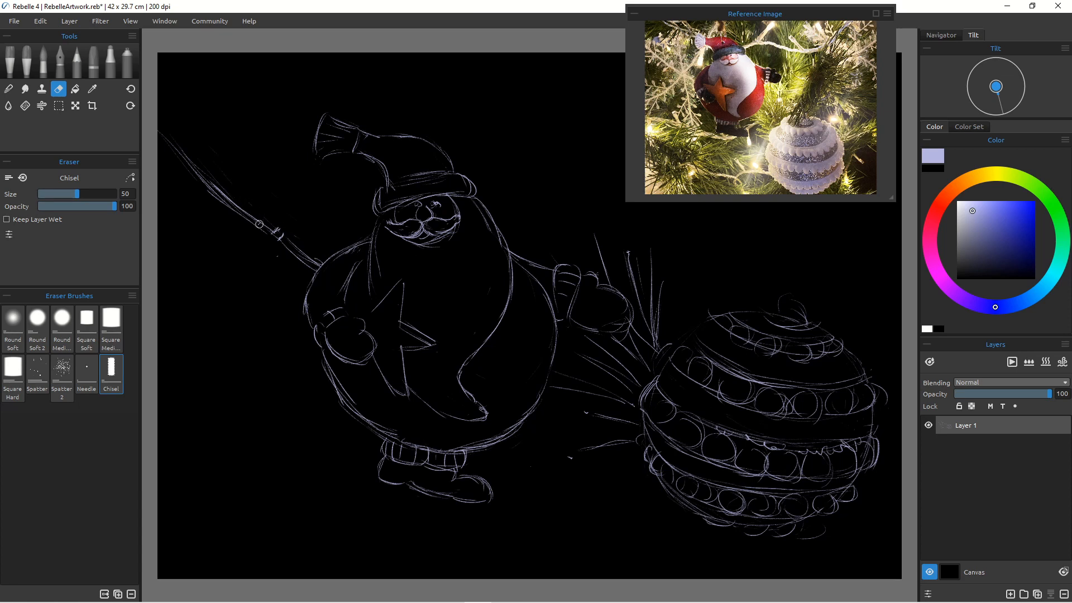
{"action": "mouse_move", "coordinate": [193, 163]}
{"action": "left_mouse_down"}
{"action": "mouse_move", "coordinate": [161, 141]}
{"action": "mouse_move", "coordinate": [255, 217]}
{"action": "left_mouse_up"}
{"action": "left_click", "coordinate": [76, 62]}
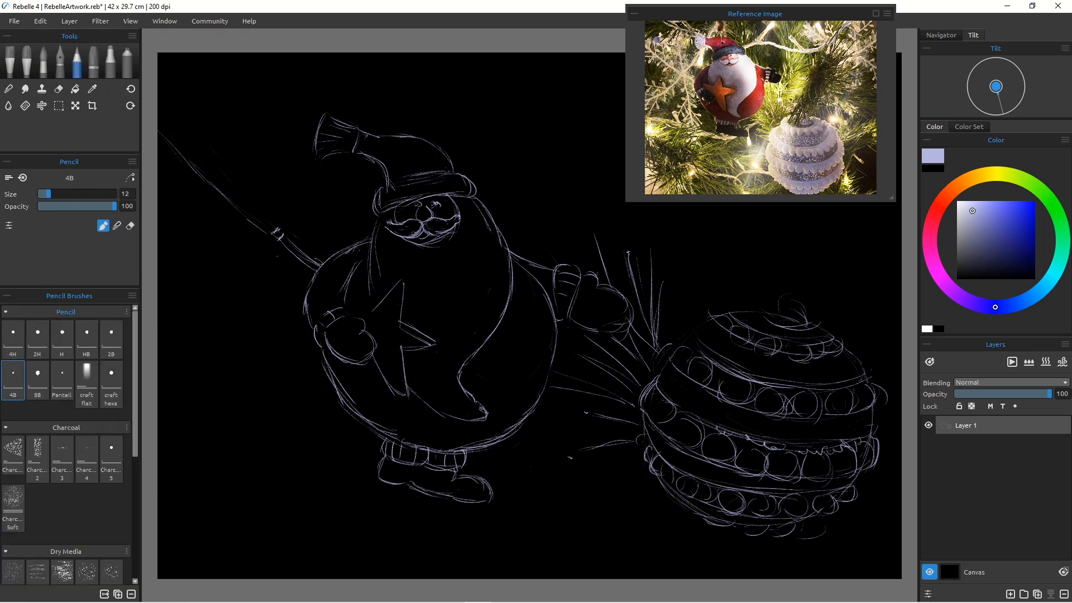
Step: Draw long twigs radiating upward from the branch junction beside Santa's hat
{"action": "mouse_move", "coordinate": [172, 134]}
{"action": "left_mouse_down"}
{"action": "mouse_move", "coordinate": [250, 213]}
{"action": "mouse_move", "coordinate": [171, 133]}
{"action": "mouse_move", "coordinate": [233, 195]}
{"action": "left_mouse_up"}
{"action": "left_click_drag", "start_coordinate": [260, 72], "coordinate": [274, 191]}
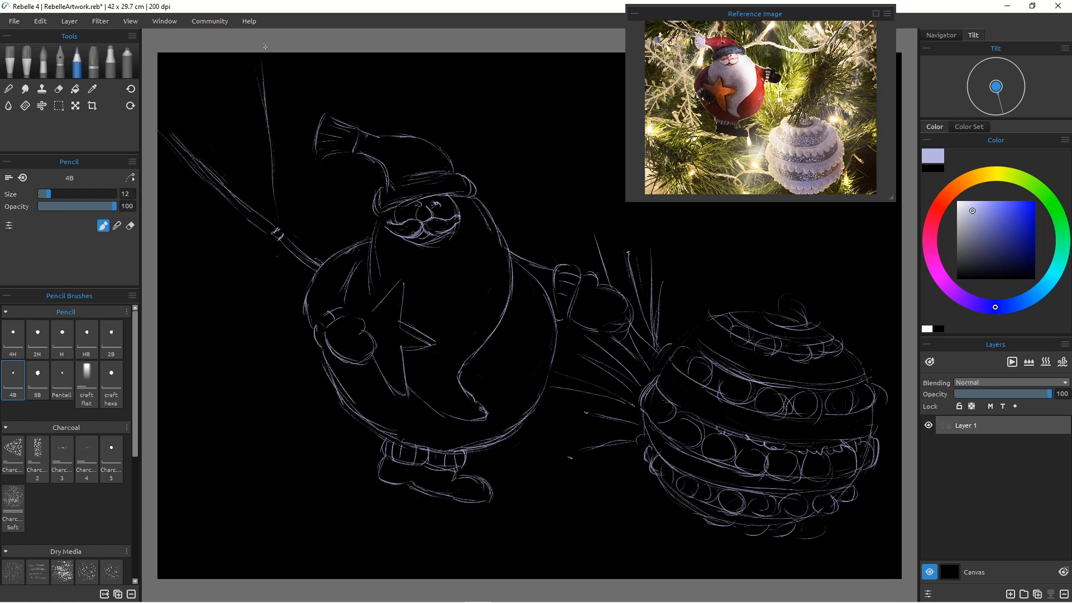
{"action": "left_click_drag", "start_coordinate": [267, 54], "coordinate": [281, 221]}
{"action": "left_click_drag", "start_coordinate": [348, 161], "coordinate": [294, 218]}
{"action": "left_click_drag", "start_coordinate": [348, 165], "coordinate": [279, 230]}
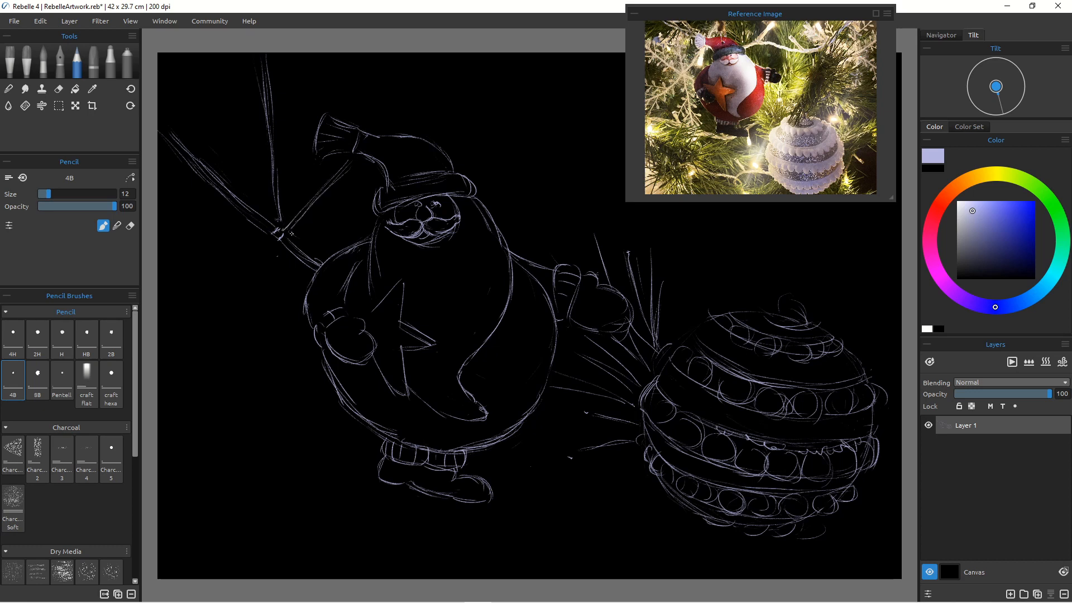
{"action": "left_click_drag", "start_coordinate": [398, 91], "coordinate": [362, 134]}
{"action": "left_click_drag", "start_coordinate": [411, 88], "coordinate": [377, 130]}
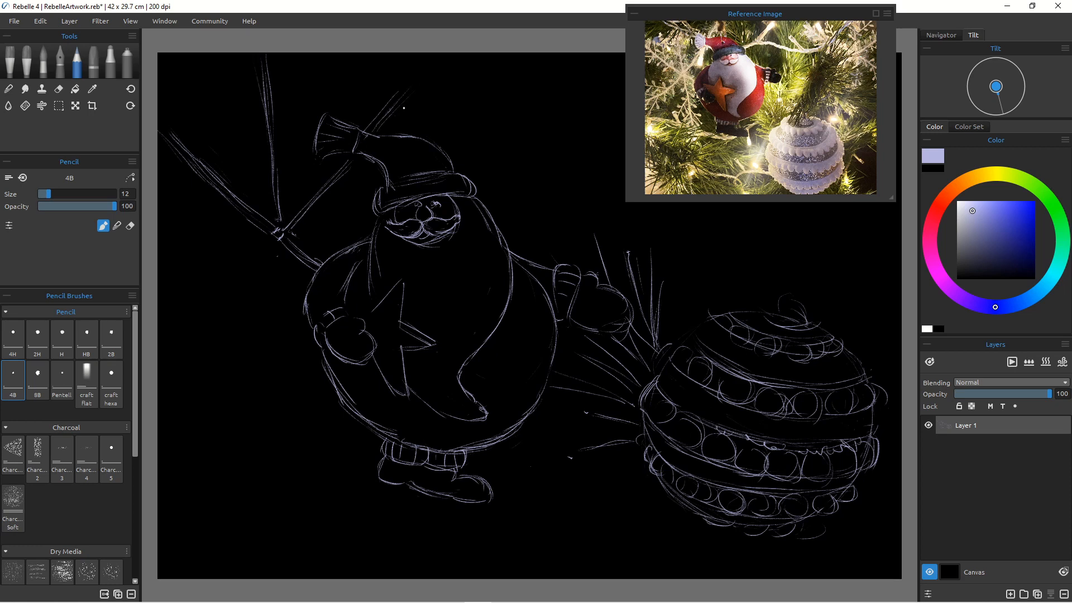
{"action": "left_click_drag", "start_coordinate": [418, 86], "coordinate": [374, 131]}
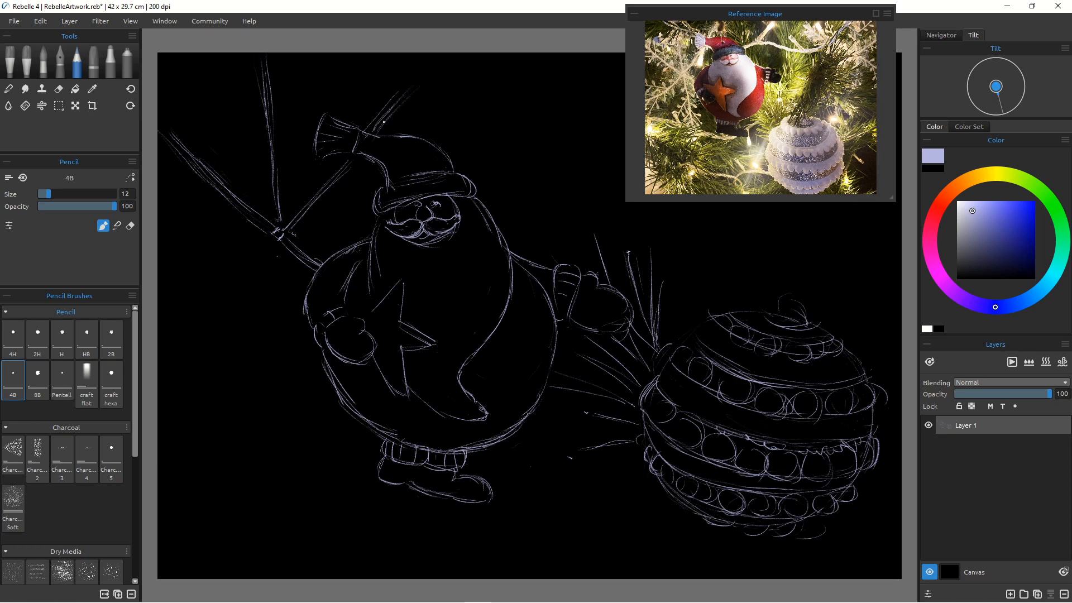
{"action": "left_click", "coordinate": [59, 88]}
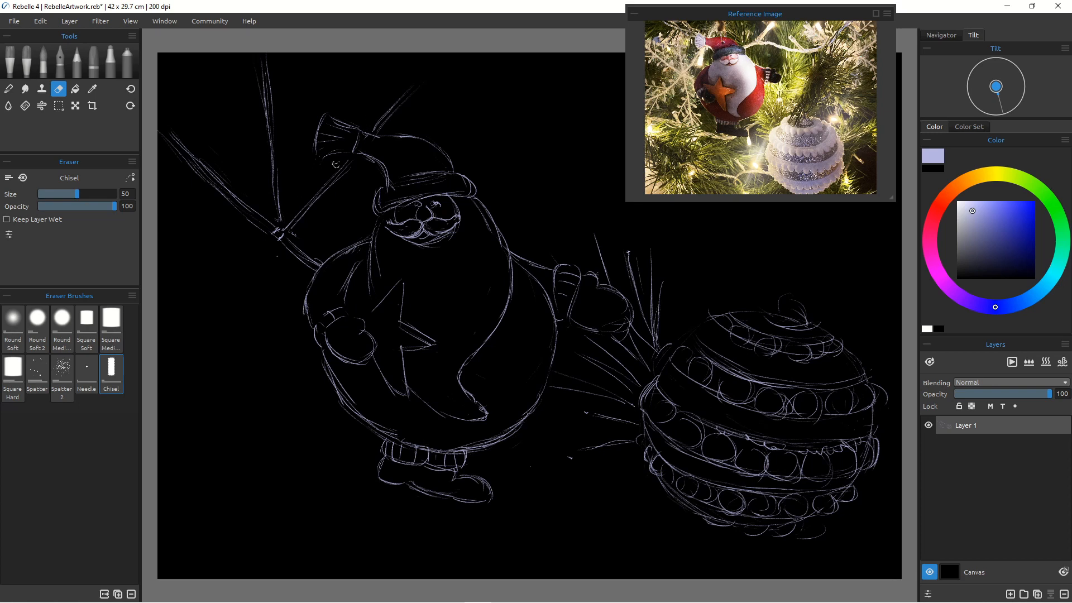
{"action": "left_click", "coordinate": [73, 63]}
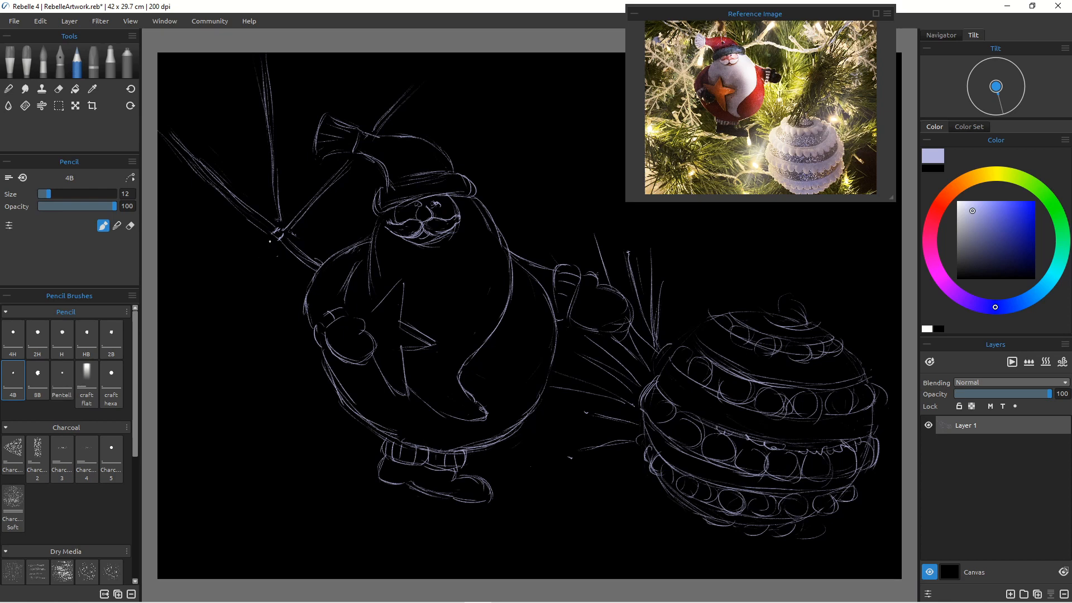
Step: Draw more twigs radiating down-left and downward from the branch junction left of Santa
{"action": "mouse_move", "coordinate": [275, 239]}
{"action": "left_mouse_down"}
{"action": "mouse_move", "coordinate": [228, 295]}
{"action": "mouse_move", "coordinate": [238, 283]}
{"action": "left_mouse_up"}
{"action": "mouse_move", "coordinate": [278, 249]}
{"action": "left_mouse_down"}
{"action": "mouse_move", "coordinate": [219, 315]}
{"action": "mouse_move", "coordinate": [242, 279]}
{"action": "mouse_move", "coordinate": [163, 348]}
{"action": "left_mouse_up"}
{"action": "left_click_drag", "start_coordinate": [240, 292], "coordinate": [169, 345]}
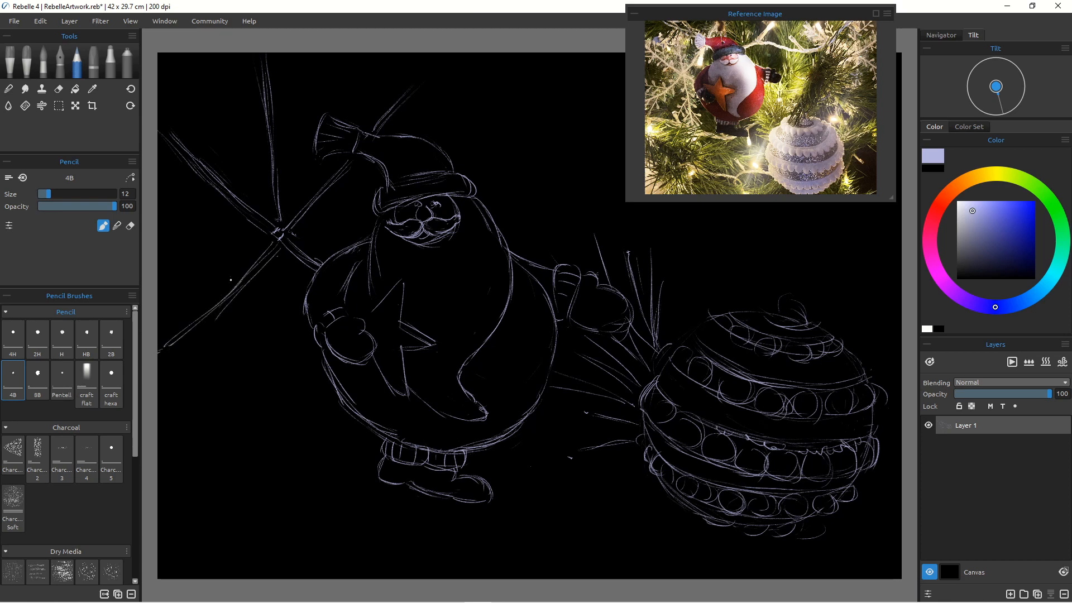
{"action": "left_click_drag", "start_coordinate": [276, 257], "coordinate": [272, 349]}
{"action": "left_click_drag", "start_coordinate": [280, 275], "coordinate": [261, 432]}
{"action": "left_click_drag", "start_coordinate": [275, 338], "coordinate": [252, 450]}
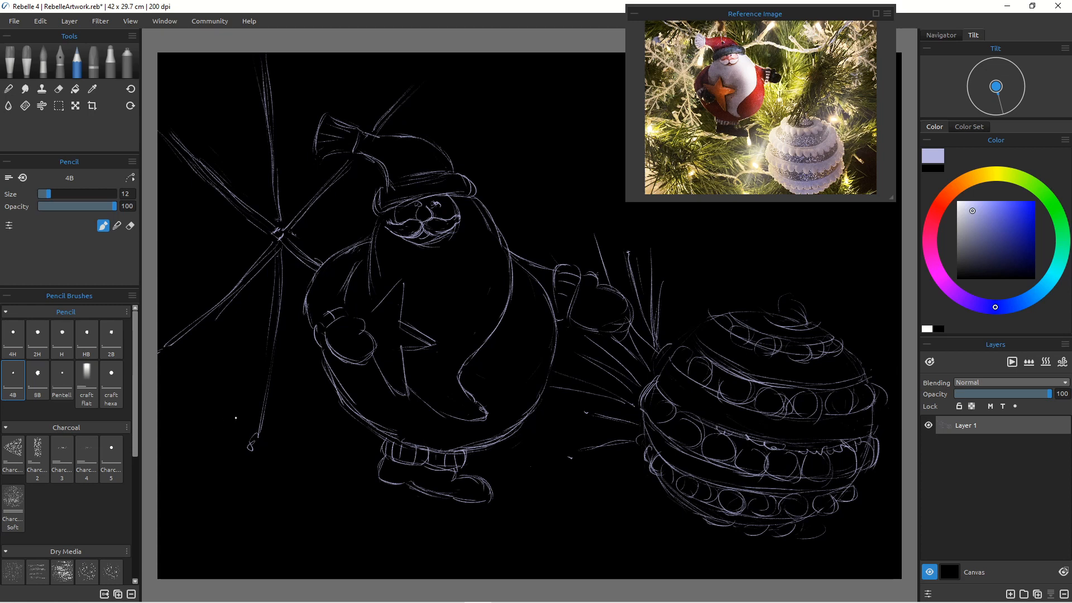
Step: Add small curled buds along the lower twigs left of Santa
{"action": "left_click_drag", "start_coordinate": [269, 392], "coordinate": [300, 461]}
{"action": "mouse_move", "coordinate": [272, 400]}
{"action": "left_mouse_down"}
{"action": "mouse_move", "coordinate": [306, 422]}
{"action": "mouse_move", "coordinate": [295, 417]}
{"action": "left_mouse_up"}
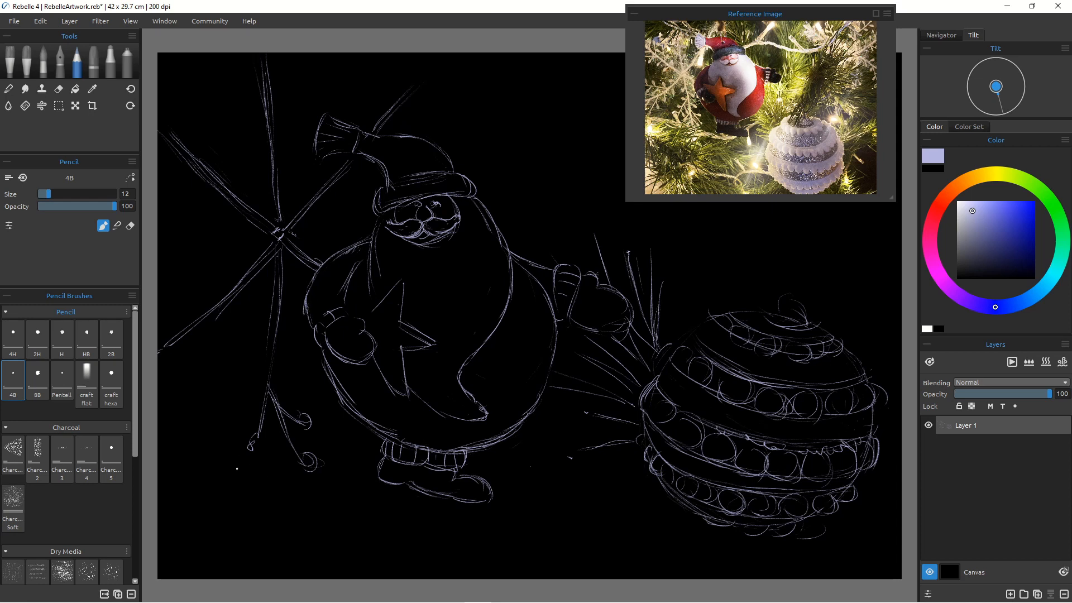
{"action": "left_click_drag", "start_coordinate": [265, 394], "coordinate": [239, 424]}
{"action": "mouse_move", "coordinate": [280, 312]}
{"action": "left_mouse_down"}
{"action": "mouse_move", "coordinate": [307, 343]}
{"action": "mouse_move", "coordinate": [297, 336]}
{"action": "mouse_move", "coordinate": [279, 350]}
{"action": "mouse_move", "coordinate": [302, 373]}
{"action": "left_mouse_up"}
{"action": "left_click_drag", "start_coordinate": [271, 337], "coordinate": [290, 369]}
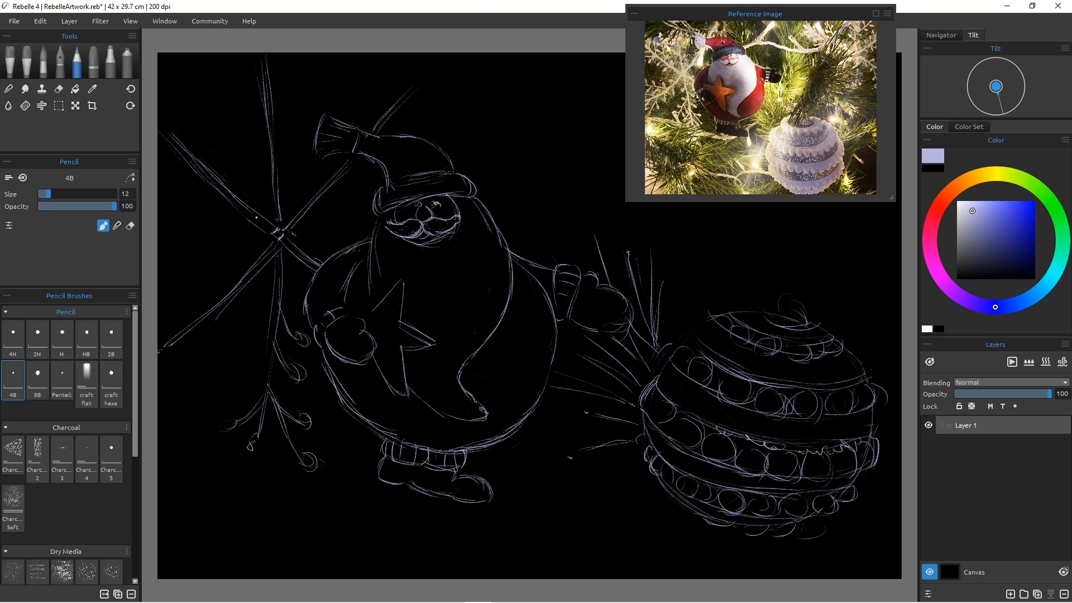
{"action": "left_click_drag", "start_coordinate": [271, 325], "coordinate": [216, 389]}
{"action": "mouse_move", "coordinate": [255, 339]}
{"action": "left_mouse_down"}
{"action": "mouse_move", "coordinate": [242, 374]}
{"action": "mouse_move", "coordinate": [254, 346]}
{"action": "mouse_move", "coordinate": [248, 390]}
{"action": "mouse_move", "coordinate": [246, 376]}
{"action": "mouse_move", "coordinate": [237, 379]}
{"action": "mouse_move", "coordinate": [248, 355]}
{"action": "mouse_move", "coordinate": [242, 386]}
{"action": "mouse_move", "coordinate": [214, 394]}
{"action": "left_mouse_up"}
{"action": "mouse_move", "coordinate": [270, 322]}
{"action": "left_mouse_down"}
{"action": "mouse_move", "coordinate": [243, 327]}
{"action": "mouse_move", "coordinate": [240, 312]}
{"action": "mouse_move", "coordinate": [244, 325]}
{"action": "mouse_move", "coordinate": [205, 390]}
{"action": "left_mouse_up"}
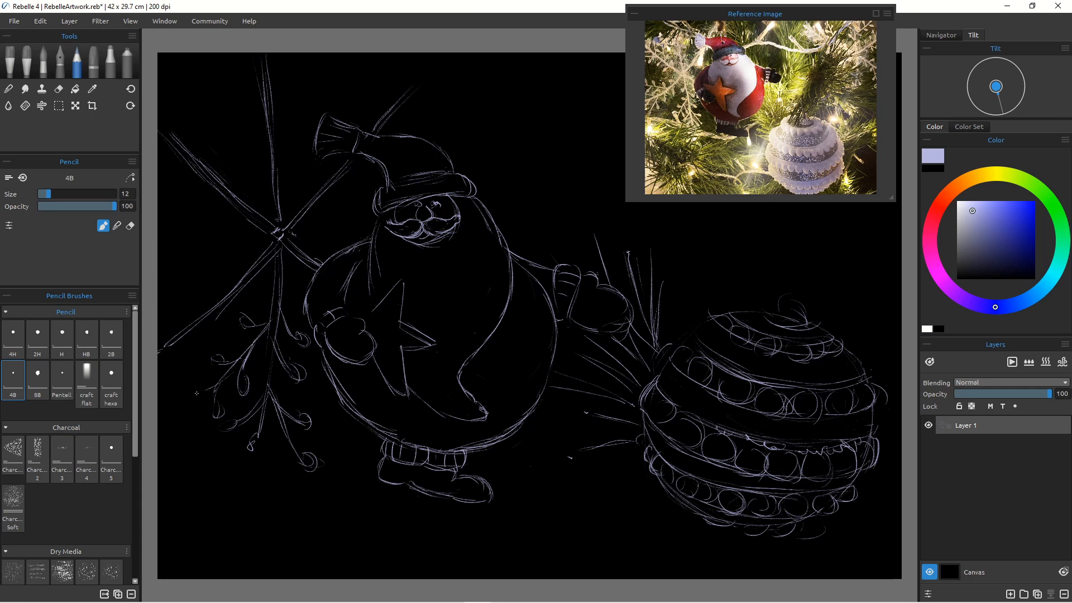
Step: Add buds and short side twigs along the left-hand stems near the canvas edge
{"action": "left_click_drag", "start_coordinate": [192, 326], "coordinate": [169, 370]}
{"action": "mouse_move", "coordinate": [194, 332]}
{"action": "left_mouse_down"}
{"action": "mouse_move", "coordinate": [169, 381]}
{"action": "mouse_move", "coordinate": [180, 368]}
{"action": "mouse_move", "coordinate": [182, 378]}
{"action": "left_mouse_up"}
{"action": "left_click_drag", "start_coordinate": [219, 306], "coordinate": [210, 344]}
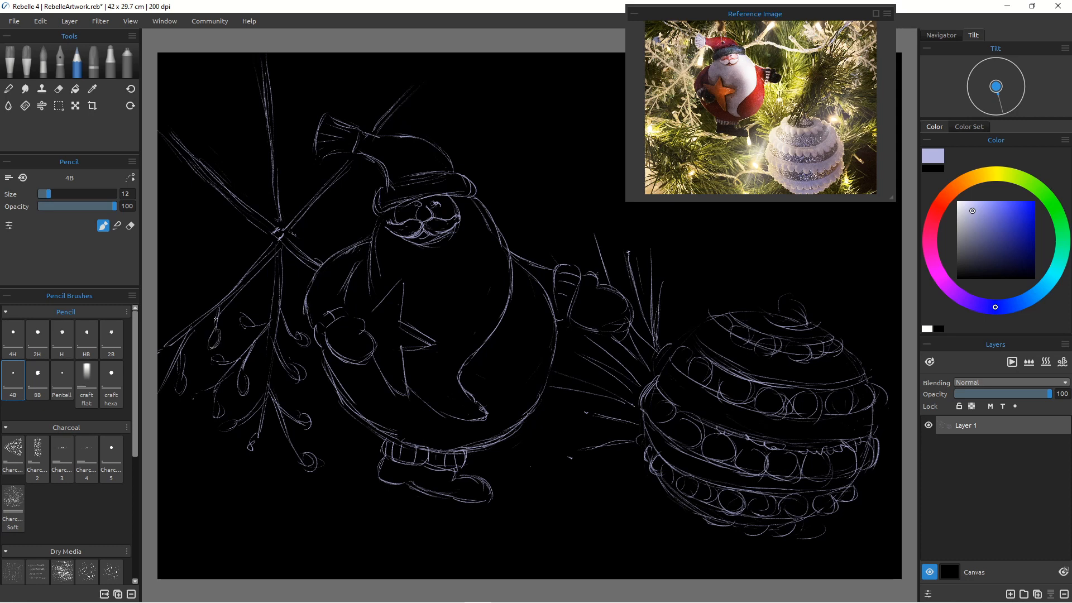
{"action": "mouse_move", "coordinate": [249, 274]}
{"action": "left_mouse_down"}
{"action": "mouse_move", "coordinate": [254, 307]}
{"action": "mouse_move", "coordinate": [253, 288]}
{"action": "mouse_move", "coordinate": [157, 294]}
{"action": "mouse_move", "coordinate": [202, 304]}
{"action": "mouse_move", "coordinate": [157, 296]}
{"action": "left_mouse_up"}
{"action": "mouse_move", "coordinate": [229, 266]}
{"action": "left_mouse_down"}
{"action": "mouse_move", "coordinate": [167, 254]}
{"action": "mouse_move", "coordinate": [229, 266]}
{"action": "left_mouse_up"}
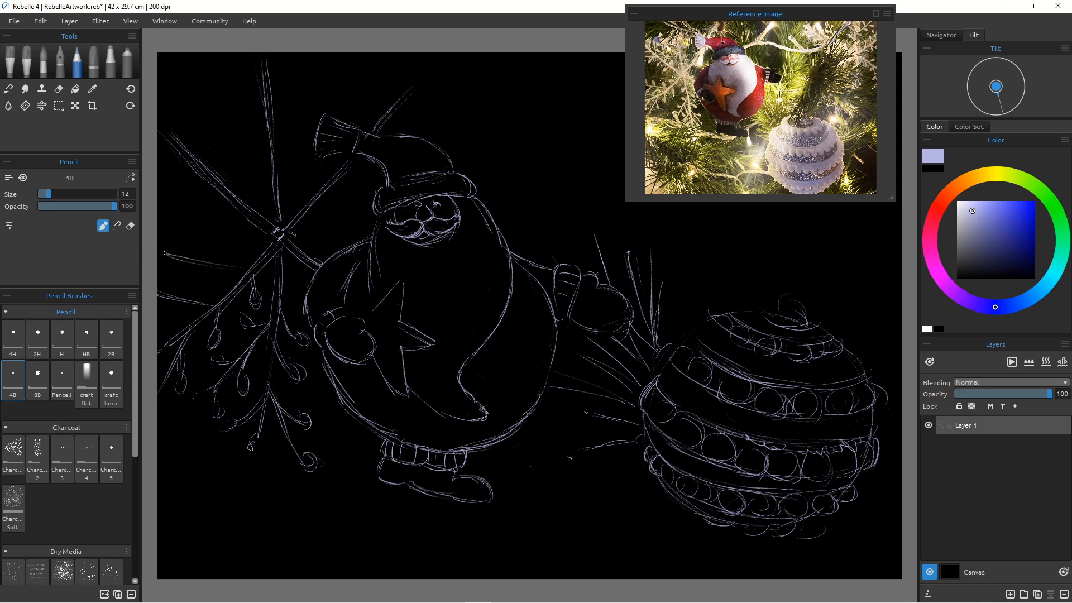
{"action": "mouse_move", "coordinate": [156, 250]}
{"action": "left_mouse_down"}
{"action": "mouse_move", "coordinate": [166, 254]}
{"action": "mouse_move", "coordinate": [161, 232]}
{"action": "mouse_move", "coordinate": [173, 253]}
{"action": "mouse_move", "coordinate": [193, 239]}
{"action": "mouse_move", "coordinate": [187, 229]}
{"action": "mouse_move", "coordinate": [198, 260]}
{"action": "left_mouse_up"}
{"action": "left_click_drag", "start_coordinate": [214, 242], "coordinate": [223, 260]}
{"action": "mouse_move", "coordinate": [175, 264]}
{"action": "left_mouse_down"}
{"action": "mouse_move", "coordinate": [160, 272]}
{"action": "mouse_move", "coordinate": [185, 275]}
{"action": "mouse_move", "coordinate": [189, 286]}
{"action": "mouse_move", "coordinate": [178, 285]}
{"action": "mouse_move", "coordinate": [241, 268]}
{"action": "left_mouse_up"}
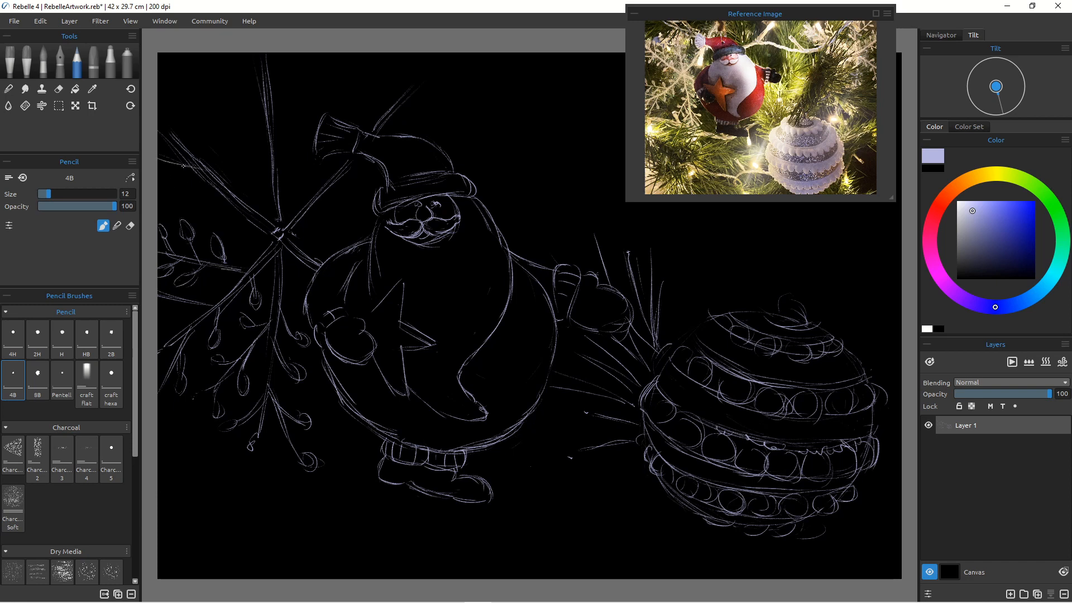
Step: Add buds along the upper-left twigs near the top of the canvas
{"action": "mouse_move", "coordinate": [183, 165]}
{"action": "left_mouse_down"}
{"action": "mouse_move", "coordinate": [170, 178]}
{"action": "mouse_move", "coordinate": [193, 165]}
{"action": "mouse_move", "coordinate": [156, 186]}
{"action": "mouse_move", "coordinate": [178, 204]}
{"action": "mouse_move", "coordinate": [198, 190]}
{"action": "mouse_move", "coordinate": [178, 200]}
{"action": "left_mouse_up"}
{"action": "left_click_drag", "start_coordinate": [188, 110], "coordinate": [201, 153]}
{"action": "left_click_drag", "start_coordinate": [187, 89], "coordinate": [191, 125]}
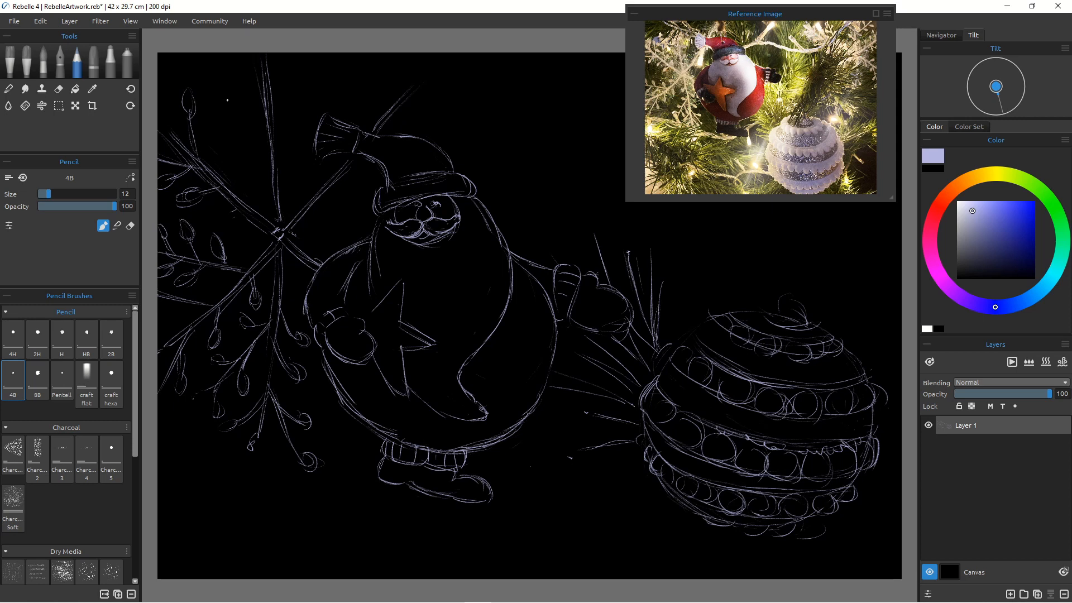
{"action": "left_click_drag", "start_coordinate": [224, 77], "coordinate": [233, 176]}
{"action": "left_click_drag", "start_coordinate": [233, 136], "coordinate": [238, 190]}
{"action": "mouse_move", "coordinate": [217, 108]}
{"action": "left_mouse_down"}
{"action": "mouse_move", "coordinate": [227, 139]}
{"action": "mouse_move", "coordinate": [243, 109]}
{"action": "mouse_move", "coordinate": [247, 126]}
{"action": "mouse_move", "coordinate": [251, 101]}
{"action": "mouse_move", "coordinate": [238, 130]}
{"action": "left_mouse_up"}
{"action": "mouse_move", "coordinate": [205, 134]}
{"action": "left_mouse_down"}
{"action": "mouse_move", "coordinate": [249, 171]}
{"action": "mouse_move", "coordinate": [242, 195]}
{"action": "mouse_move", "coordinate": [251, 170]}
{"action": "left_mouse_up"}
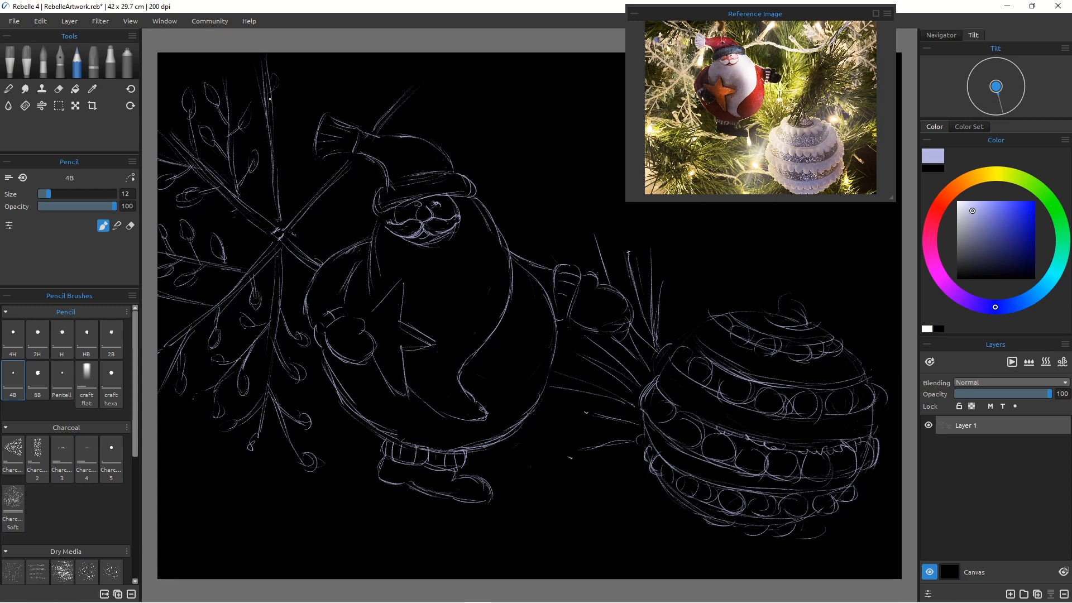
{"action": "left_click_drag", "start_coordinate": [286, 178], "coordinate": [291, 137]}
Step: Sketch a second branch with a cut twig end across the top of the canvas above the bauble
{"action": "scroll", "coordinate": [581, 321], "scroll_direction": "down", "scroll_amount": 4}
{"action": "scroll", "coordinate": [581, 326], "scroll_direction": "up", "scroll_amount": 3}
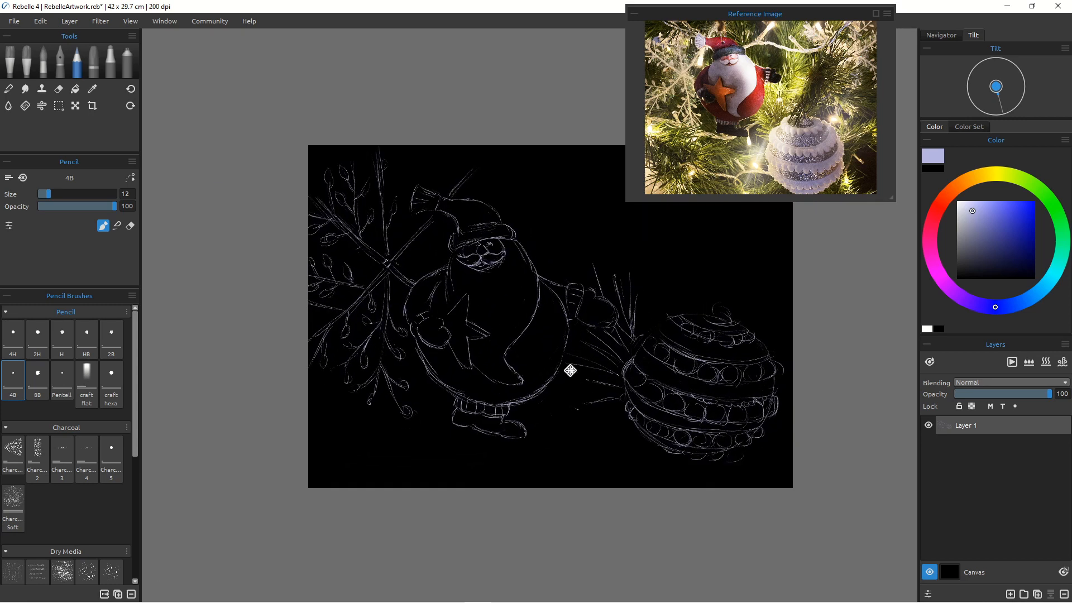
{"action": "left_click_drag", "start_coordinate": [569, 371], "coordinate": [486, 400]}
{"action": "scroll", "coordinate": [491, 392], "scroll_direction": "up", "scroll_amount": 2}
{"action": "scroll", "coordinate": [494, 390], "scroll_direction": "down", "scroll_amount": 1}
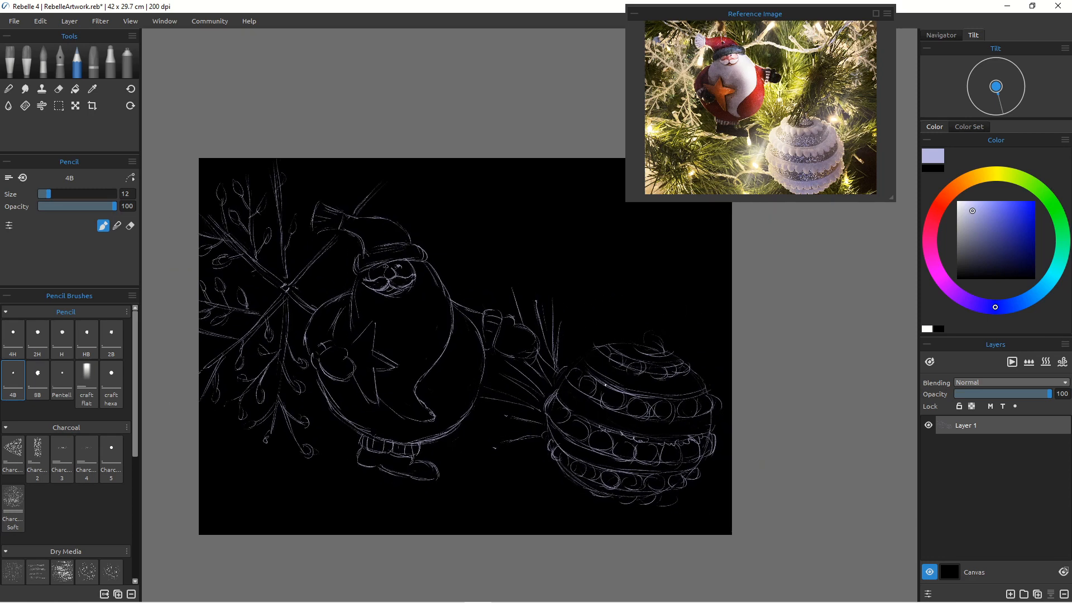
{"action": "left_click_drag", "start_coordinate": [434, 241], "coordinate": [519, 241]}
{"action": "left_click_drag", "start_coordinate": [593, 285], "coordinate": [615, 305]}
{"action": "mouse_move", "coordinate": [673, 255]}
{"action": "left_mouse_down"}
{"action": "mouse_move", "coordinate": [589, 265]}
{"action": "mouse_move", "coordinate": [462, 227]}
{"action": "left_mouse_up"}
{"action": "left_click_drag", "start_coordinate": [544, 194], "coordinate": [478, 228]}
{"action": "left_click_drag", "start_coordinate": [545, 200], "coordinate": [555, 189]}
{"action": "mouse_move", "coordinate": [607, 243]}
{"action": "left_mouse_down"}
{"action": "mouse_move", "coordinate": [622, 261]}
{"action": "mouse_move", "coordinate": [591, 213]}
{"action": "mouse_move", "coordinate": [606, 231]}
{"action": "mouse_move", "coordinate": [590, 231]}
{"action": "mouse_move", "coordinate": [600, 226]}
{"action": "mouse_move", "coordinate": [584, 217]}
{"action": "mouse_move", "coordinate": [594, 211]}
{"action": "mouse_move", "coordinate": [584, 219]}
{"action": "mouse_move", "coordinate": [629, 263]}
{"action": "mouse_move", "coordinate": [672, 259]}
{"action": "left_mouse_up"}
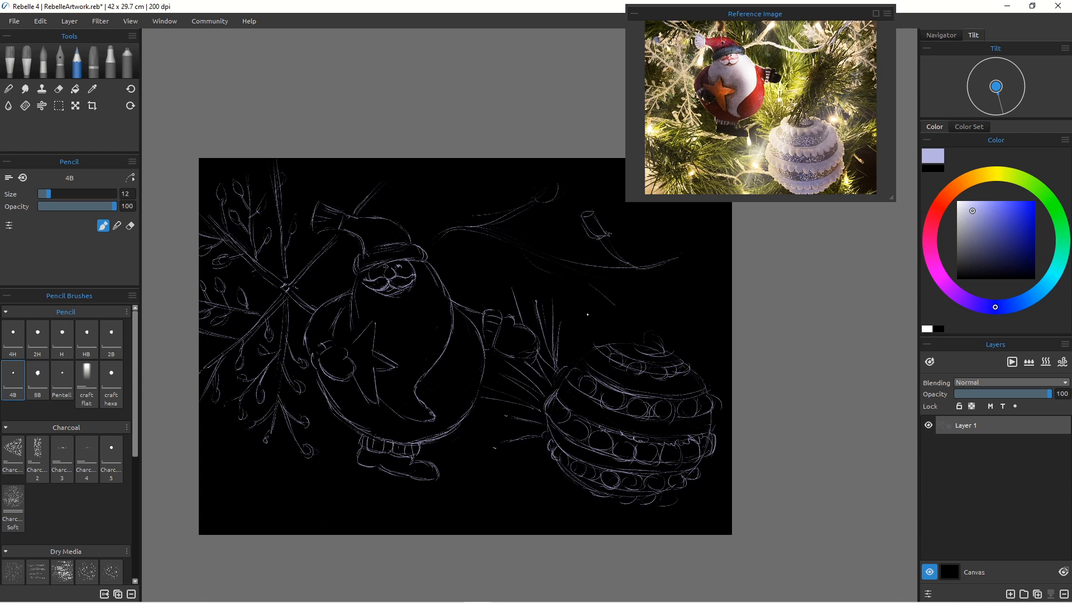
Step: Sketch a pine branch with long needles in the lower-left area below Santa
{"action": "mouse_move", "coordinate": [364, 421]}
{"action": "left_mouse_down"}
{"action": "mouse_move", "coordinate": [283, 458]}
{"action": "mouse_move", "coordinate": [356, 463]}
{"action": "mouse_move", "coordinate": [267, 450]}
{"action": "mouse_move", "coordinate": [451, 499]}
{"action": "left_mouse_up"}
{"action": "mouse_move", "coordinate": [364, 484]}
{"action": "left_mouse_down"}
{"action": "mouse_move", "coordinate": [454, 497]}
{"action": "mouse_move", "coordinate": [322, 464]}
{"action": "mouse_move", "coordinate": [377, 535]}
{"action": "left_mouse_up"}
{"action": "left_click_drag", "start_coordinate": [318, 461], "coordinate": [376, 536]}
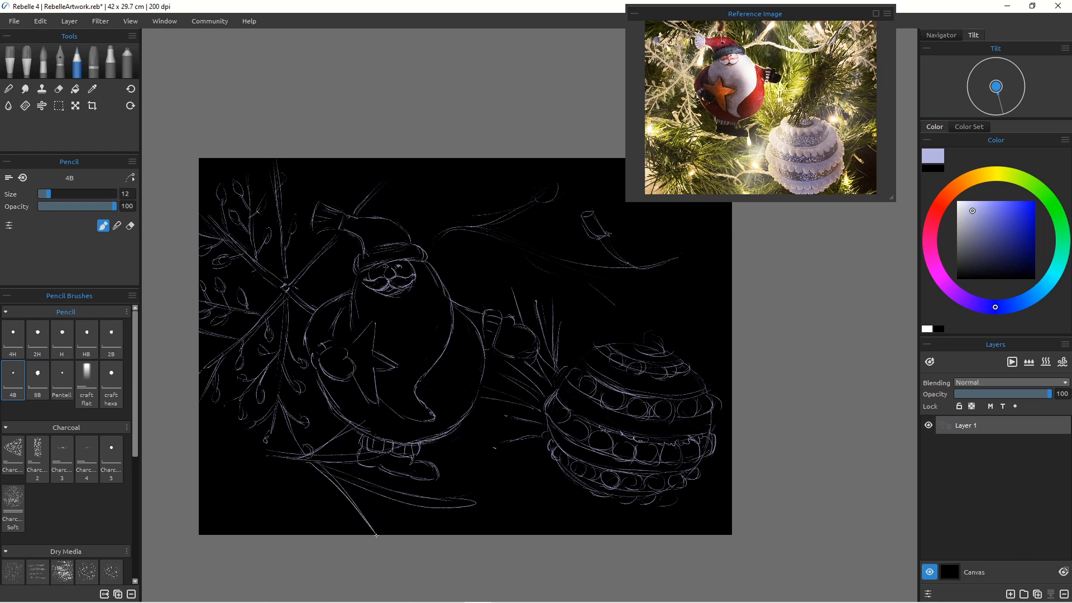
{"action": "left_click_drag", "start_coordinate": [323, 466], "coordinate": [428, 529]}
{"action": "mouse_move", "coordinate": [302, 455]}
{"action": "left_mouse_down"}
{"action": "mouse_move", "coordinate": [257, 504]}
{"action": "mouse_move", "coordinate": [187, 474]}
{"action": "mouse_move", "coordinate": [258, 454]}
{"action": "mouse_move", "coordinate": [201, 472]}
{"action": "left_mouse_up"}
{"action": "left_click_drag", "start_coordinate": [273, 447], "coordinate": [207, 428]}
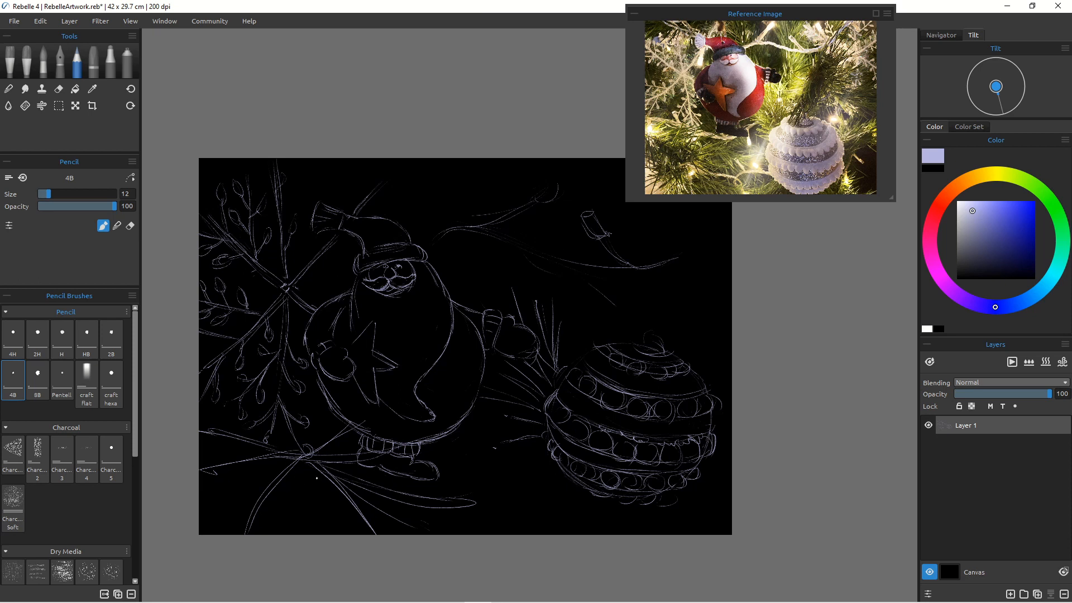
Step: Add more needles radiating from the lower-left branch's junction and along the bottom edge
{"action": "left_click_drag", "start_coordinate": [304, 462], "coordinate": [319, 528]}
{"action": "left_click_drag", "start_coordinate": [297, 465], "coordinate": [292, 510]}
{"action": "left_click_drag", "start_coordinate": [308, 481], "coordinate": [311, 505]}
{"action": "mouse_move", "coordinate": [299, 465]}
{"action": "left_mouse_down"}
{"action": "mouse_move", "coordinate": [276, 525]}
{"action": "mouse_move", "coordinate": [283, 506]}
{"action": "left_mouse_up"}
{"action": "mouse_move", "coordinate": [296, 462]}
{"action": "left_mouse_down"}
{"action": "mouse_move", "coordinate": [209, 519]}
{"action": "mouse_move", "coordinate": [260, 480]}
{"action": "mouse_move", "coordinate": [200, 448]}
{"action": "left_mouse_up"}
{"action": "left_click_drag", "start_coordinate": [270, 452], "coordinate": [205, 445]}
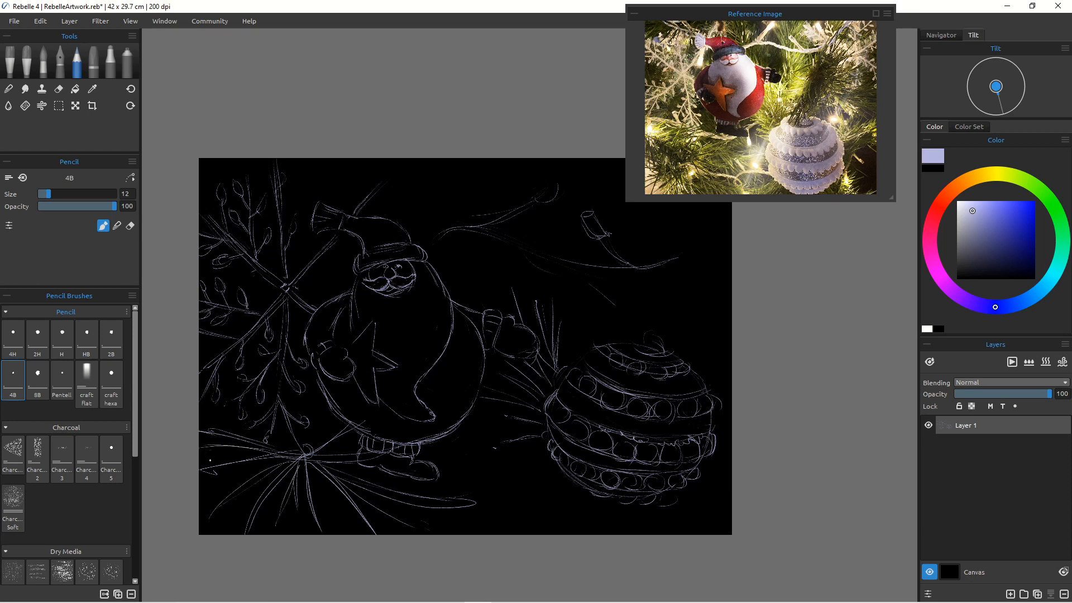
{"action": "mouse_move", "coordinate": [279, 393]}
{"action": "left_mouse_down"}
{"action": "mouse_move", "coordinate": [250, 417]}
{"action": "mouse_move", "coordinate": [266, 441]}
{"action": "left_mouse_up"}
{"action": "mouse_move", "coordinate": [291, 441]}
{"action": "left_mouse_down"}
{"action": "mouse_move", "coordinate": [322, 415]}
{"action": "mouse_move", "coordinate": [302, 436]}
{"action": "left_mouse_up"}
{"action": "left_click_drag", "start_coordinate": [506, 503], "coordinate": [397, 506]}
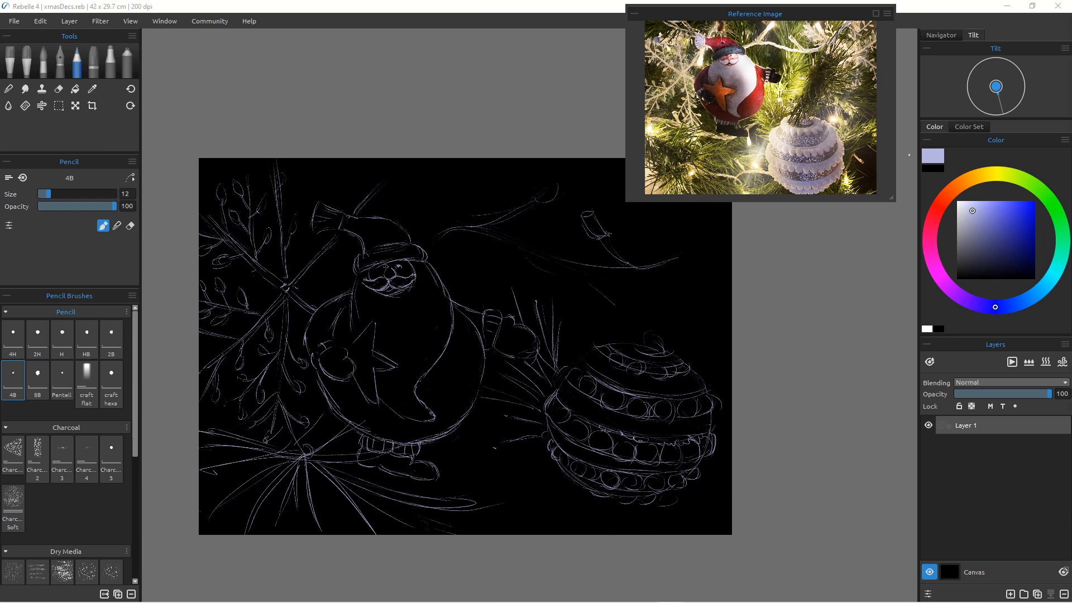
Step: Lock Layer 1, then add a new layer and move it beneath Layer 1
{"action": "left_click", "coordinate": [959, 407]}
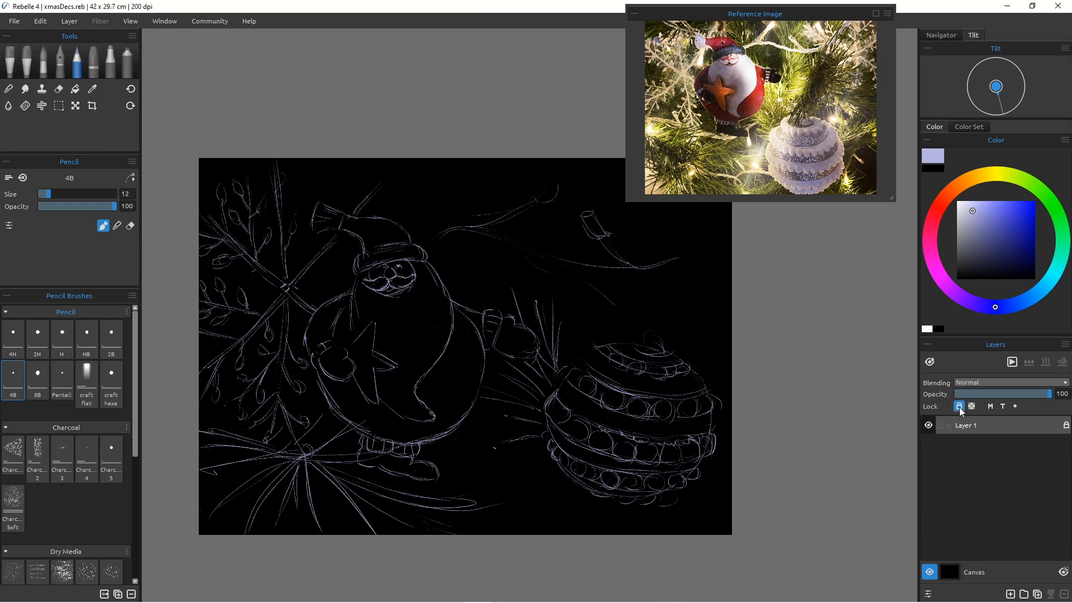
{"action": "left_click", "coordinate": [1010, 594]}
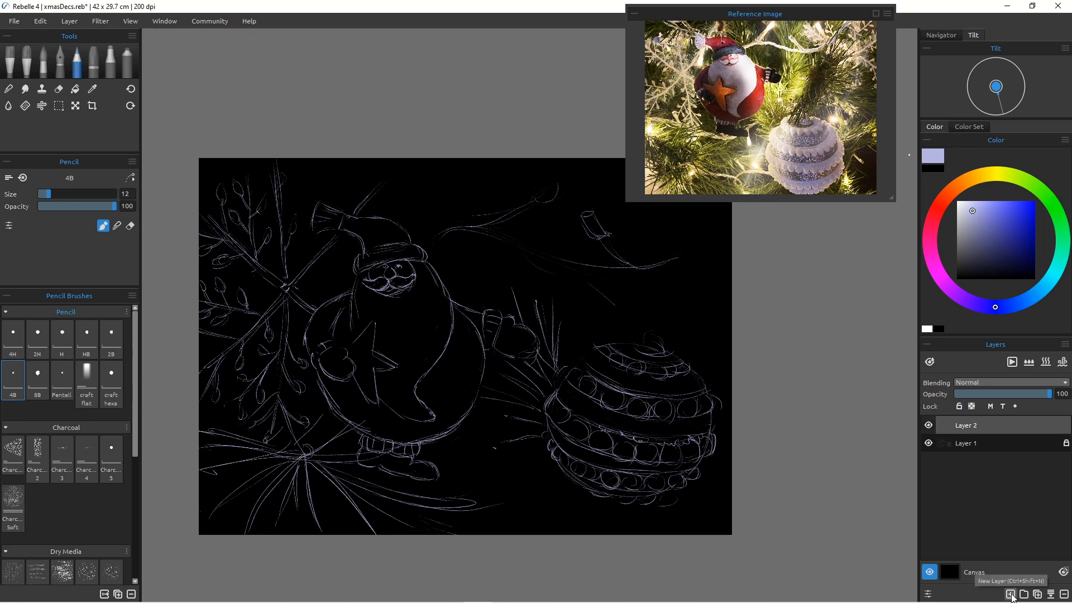
{"action": "left_click_drag", "start_coordinate": [967, 421], "coordinate": [959, 444]}
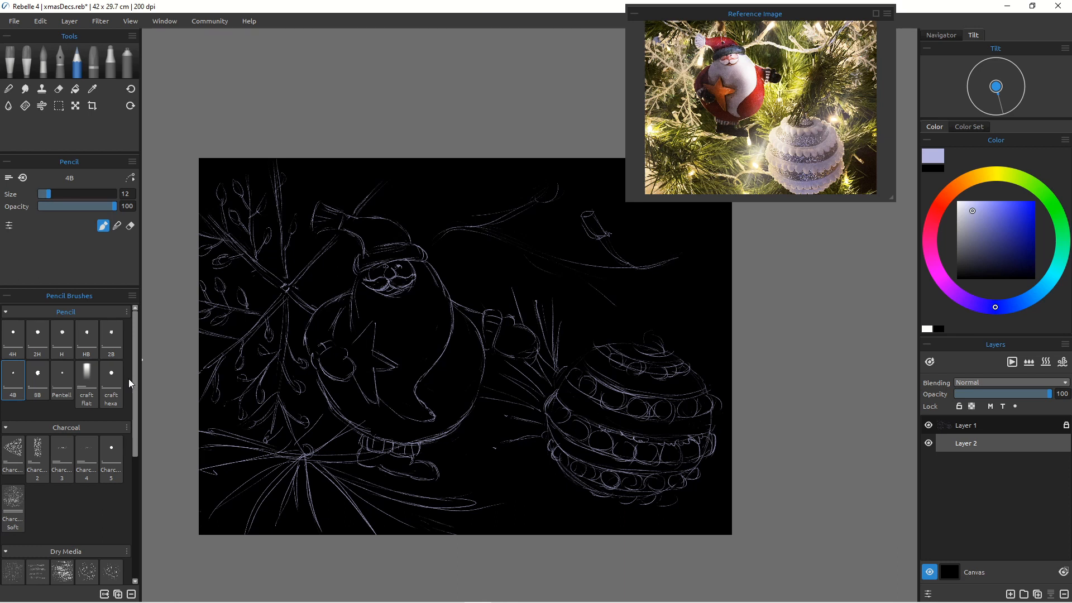
Step: Switch to the Airbrush Spray at size 90 with a dark teal colour and spray a teal glow above Santa
{"action": "mouse_move", "coordinate": [135, 345]}
{"action": "left_mouse_down"}
{"action": "mouse_move", "coordinate": [135, 538]}
{"action": "mouse_move", "coordinate": [128, 439]}
{"action": "mouse_move", "coordinate": [140, 299]}
{"action": "left_mouse_up"}
{"action": "left_click", "coordinate": [124, 64]}
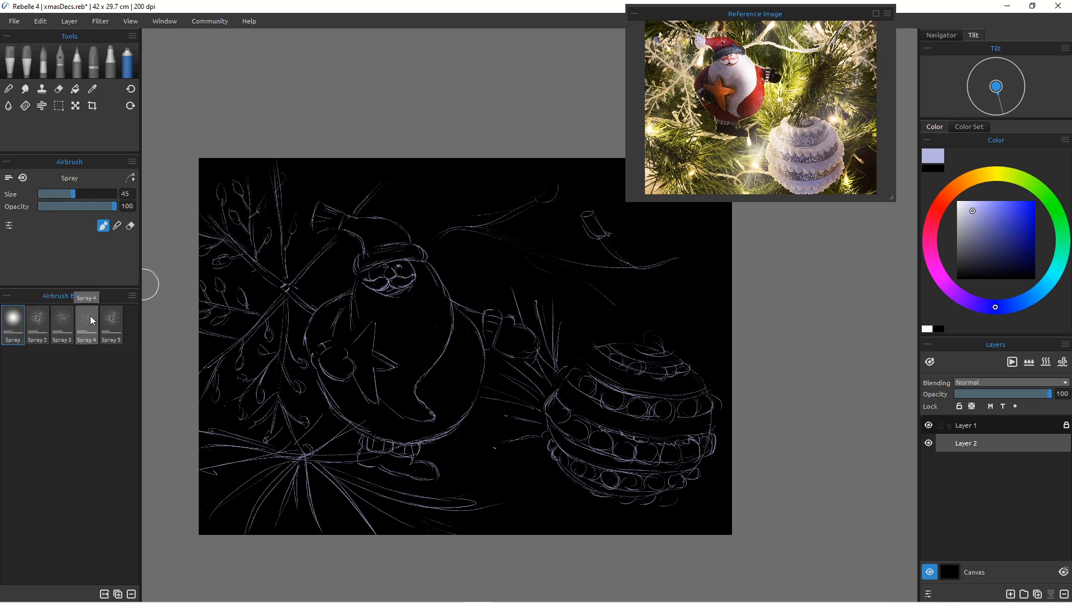
{"action": "left_click", "coordinate": [1048, 201]}
{"action": "left_click_drag", "start_coordinate": [981, 214], "coordinate": [1028, 265]}
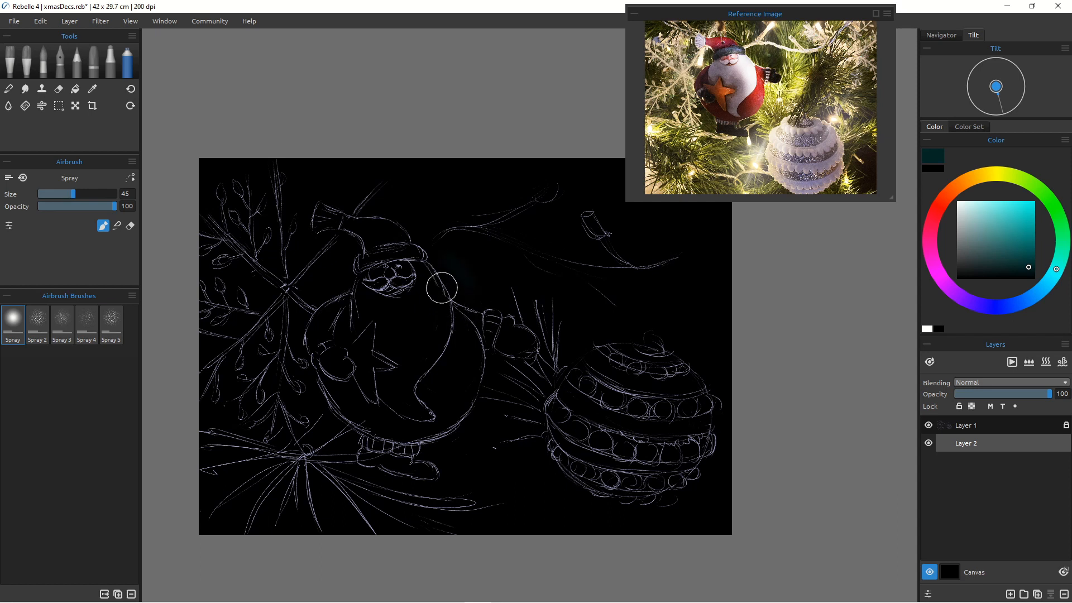
{"action": "key", "text": "]"}
{"action": "key", "text": "]"}
{"action": "key", "text": "]"}
{"action": "key", "text": "]"}
{"action": "key", "text": "]"}
{"action": "key", "text": "]"}
{"action": "key", "text": "]"}
{"action": "key", "text": "]"}
{"action": "key", "text": "]"}
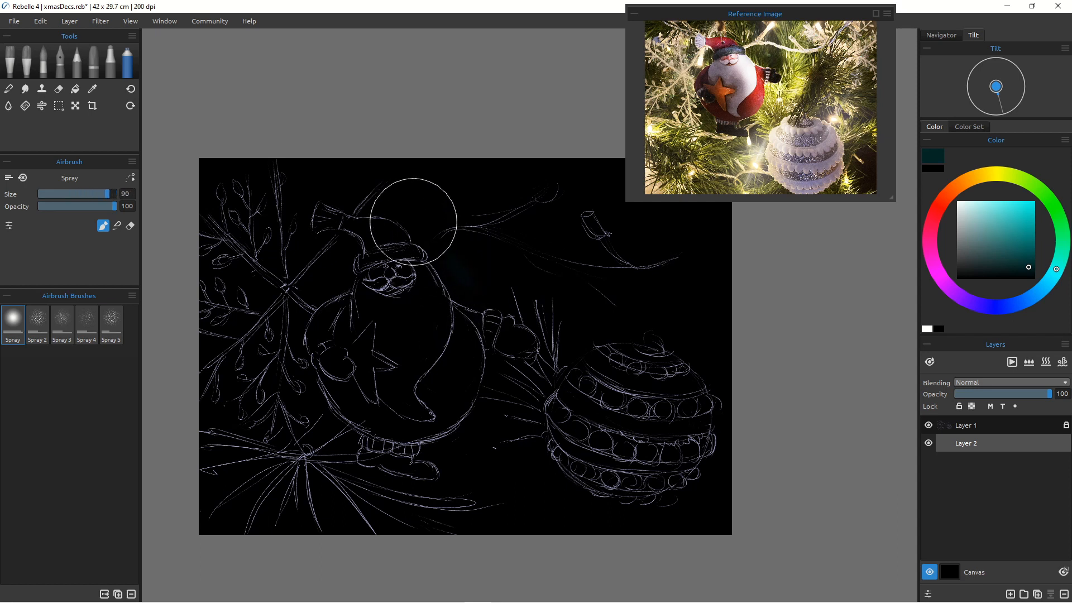
{"action": "mouse_move", "coordinate": [408, 211]}
{"action": "left_mouse_down"}
{"action": "mouse_move", "coordinate": [449, 262]}
{"action": "mouse_move", "coordinate": [410, 217]}
{"action": "mouse_move", "coordinate": [440, 267]}
{"action": "mouse_move", "coordinate": [402, 217]}
{"action": "mouse_move", "coordinate": [425, 257]}
{"action": "left_mouse_up"}
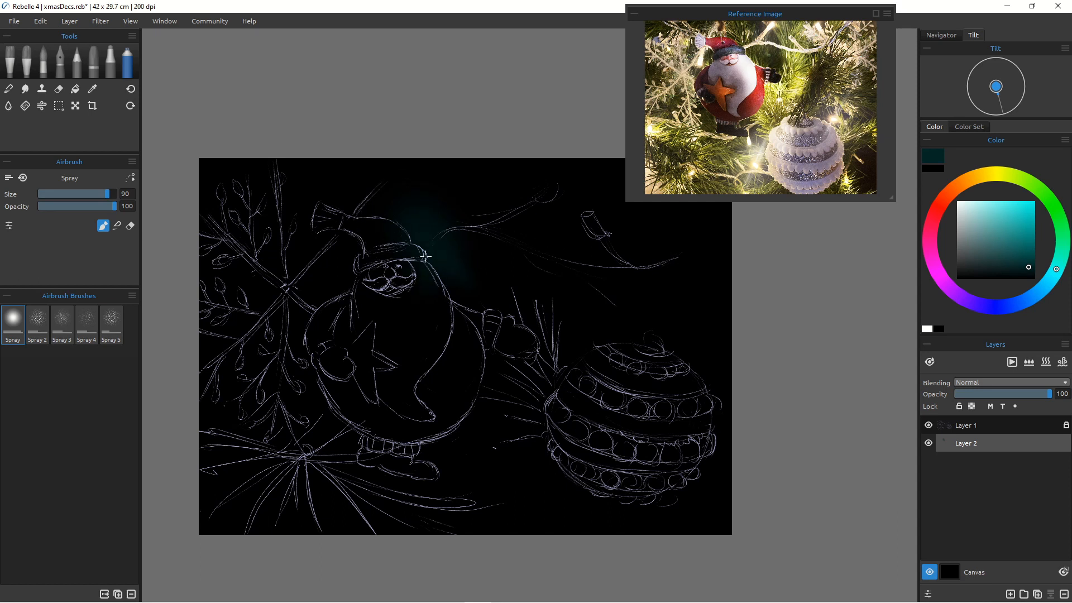
{"action": "mouse_move", "coordinate": [413, 206]}
{"action": "left_mouse_down"}
{"action": "mouse_move", "coordinate": [474, 262]}
{"action": "mouse_move", "coordinate": [434, 193]}
{"action": "mouse_move", "coordinate": [492, 253]}
{"action": "mouse_move", "coordinate": [450, 190]}
{"action": "mouse_move", "coordinate": [504, 248]}
{"action": "mouse_move", "coordinate": [489, 256]}
{"action": "mouse_move", "coordinate": [488, 314]}
{"action": "left_mouse_up"}
{"action": "left_click_drag", "start_coordinate": [443, 231], "coordinate": [461, 298]}
{"action": "left_click_drag", "start_coordinate": [461, 297], "coordinate": [439, 316]}
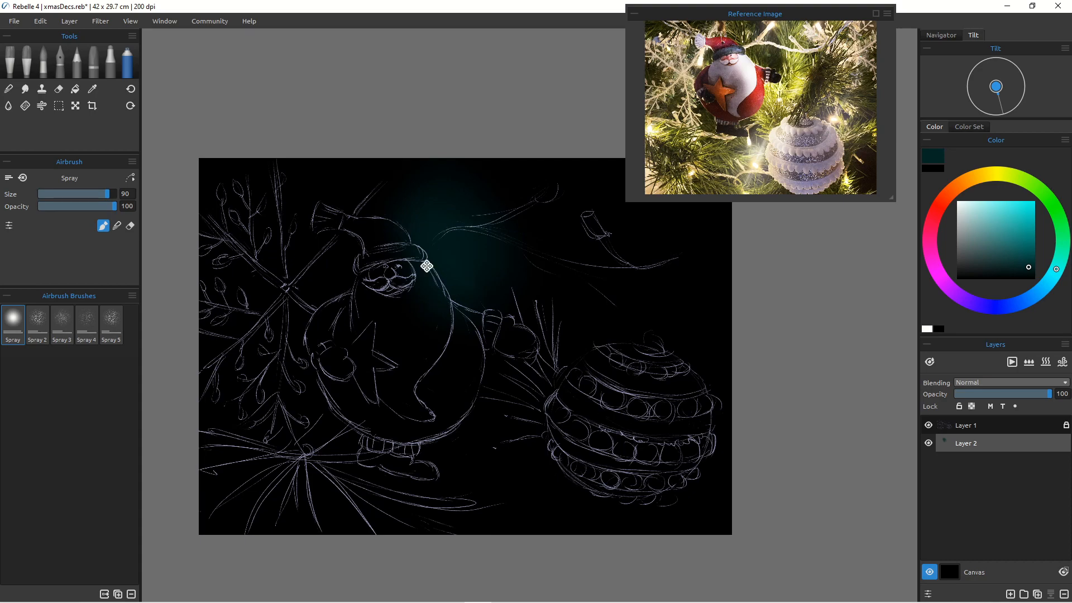
Step: Change to the Spray 2 brush at size 100 and spray dark teal across the background of the canvas
{"action": "mouse_move", "coordinate": [426, 264]}
{"action": "left_mouse_down"}
{"action": "mouse_move", "coordinate": [531, 279]}
{"action": "mouse_move", "coordinate": [521, 333]}
{"action": "mouse_move", "coordinate": [516, 322]}
{"action": "left_mouse_up"}
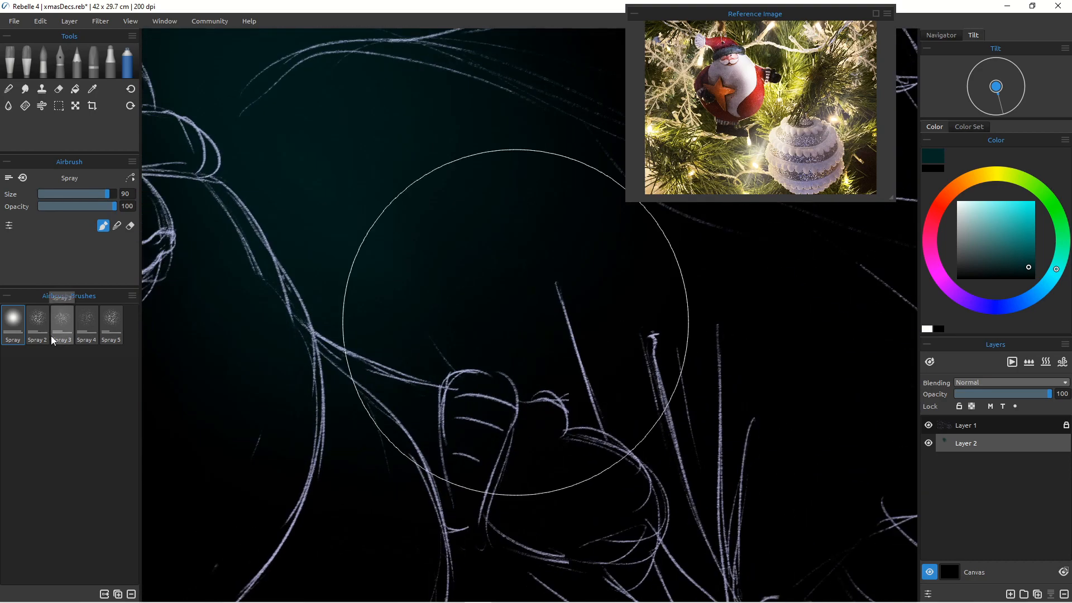
{"action": "left_click", "coordinate": [38, 321]}
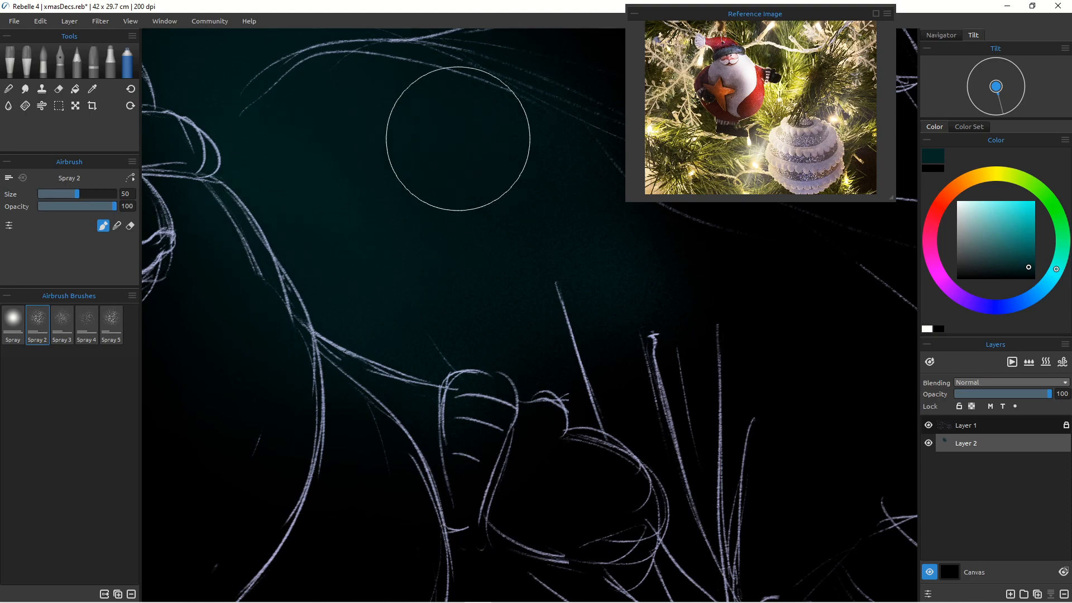
{"action": "key", "text": "space"}
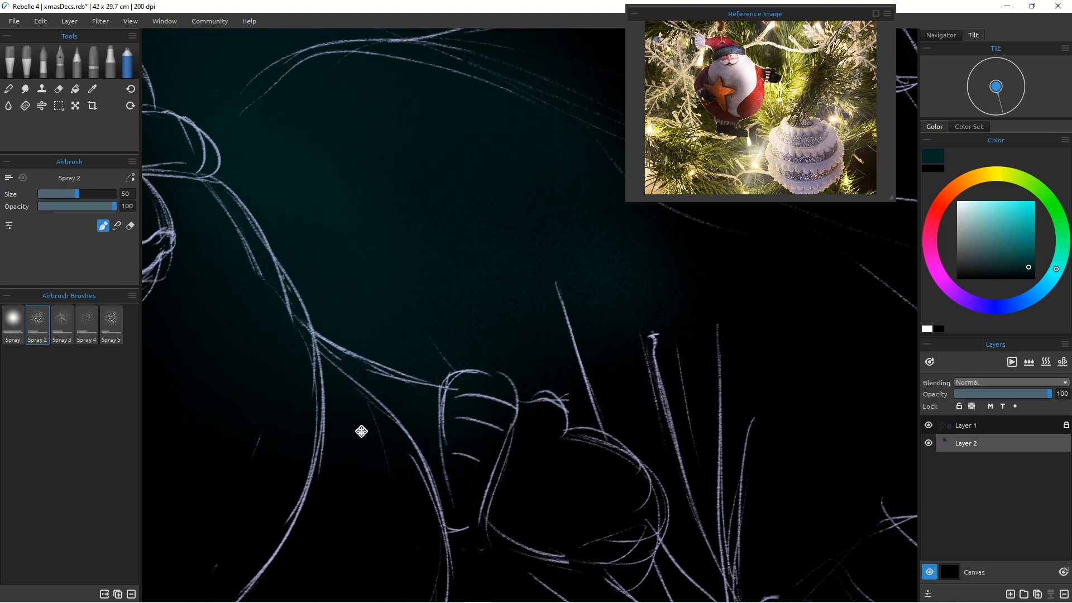
{"action": "mouse_move", "coordinate": [452, 306]}
{"action": "left_mouse_down"}
{"action": "mouse_move", "coordinate": [409, 367]}
{"action": "mouse_move", "coordinate": [422, 352]}
{"action": "left_mouse_up"}
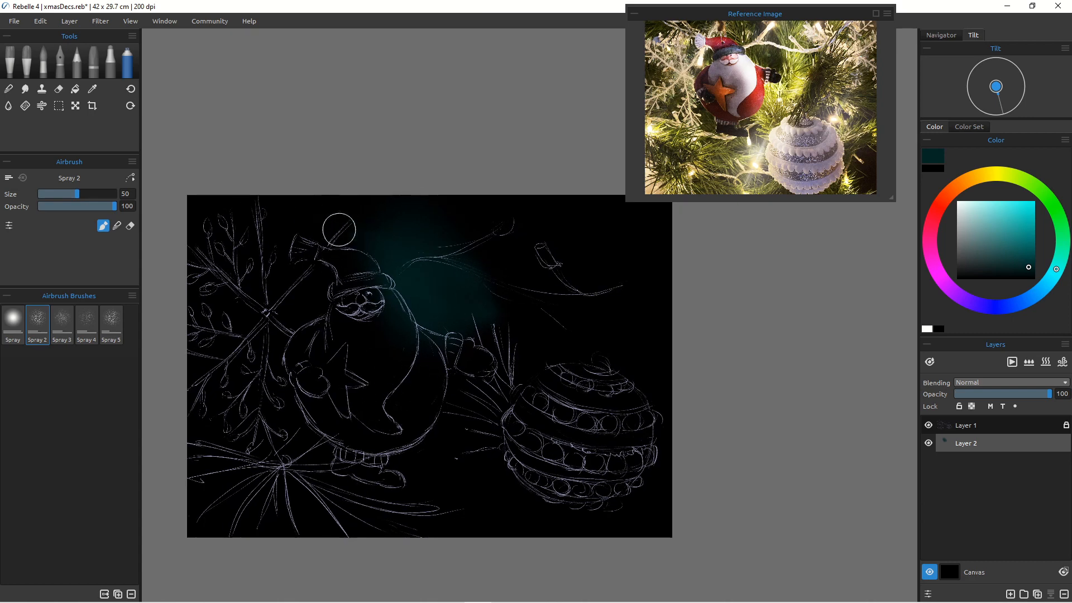
{"action": "key", "text": "bracketright"}
{"action": "key", "text": "bracketright"}
{"action": "key", "text": "bracketright"}
{"action": "key", "text": "bracketright"}
{"action": "key", "text": "bracketright"}
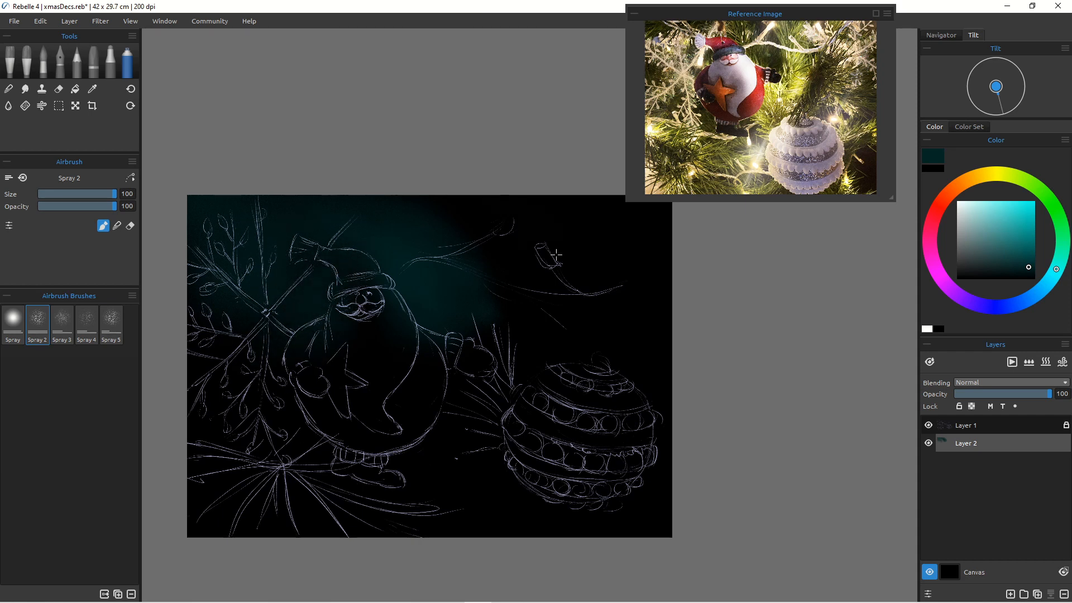
{"action": "left_click_drag", "start_coordinate": [556, 177], "coordinate": [608, 187]}
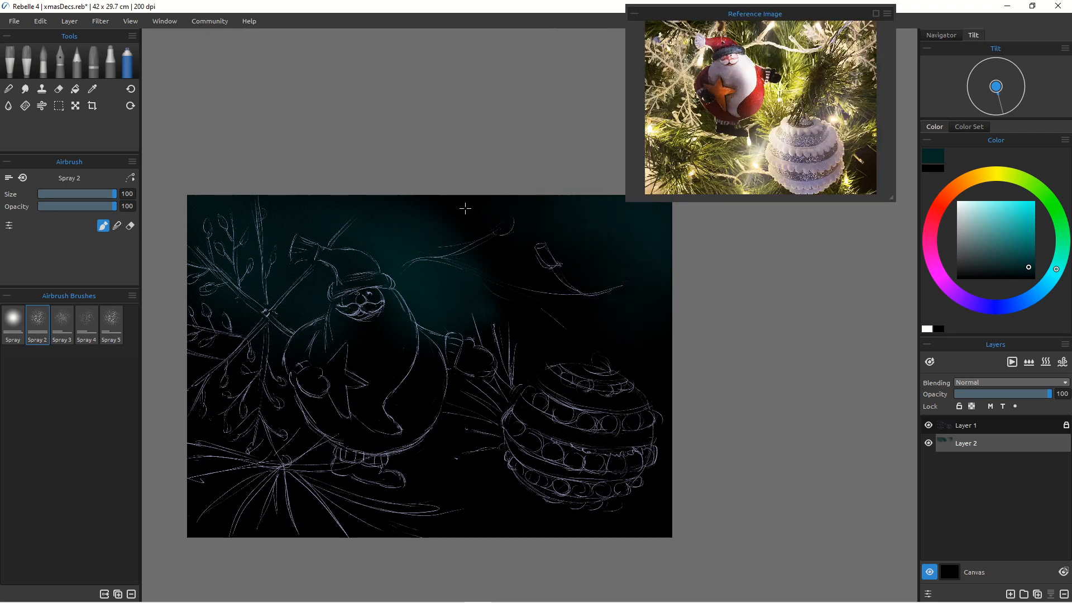
{"action": "left_click_drag", "start_coordinate": [582, 279], "coordinate": [659, 351]}
{"action": "mouse_move", "coordinate": [564, 243]}
{"action": "left_mouse_down"}
{"action": "mouse_move", "coordinate": [577, 261]}
{"action": "mouse_move", "coordinate": [602, 246]}
{"action": "left_mouse_up"}
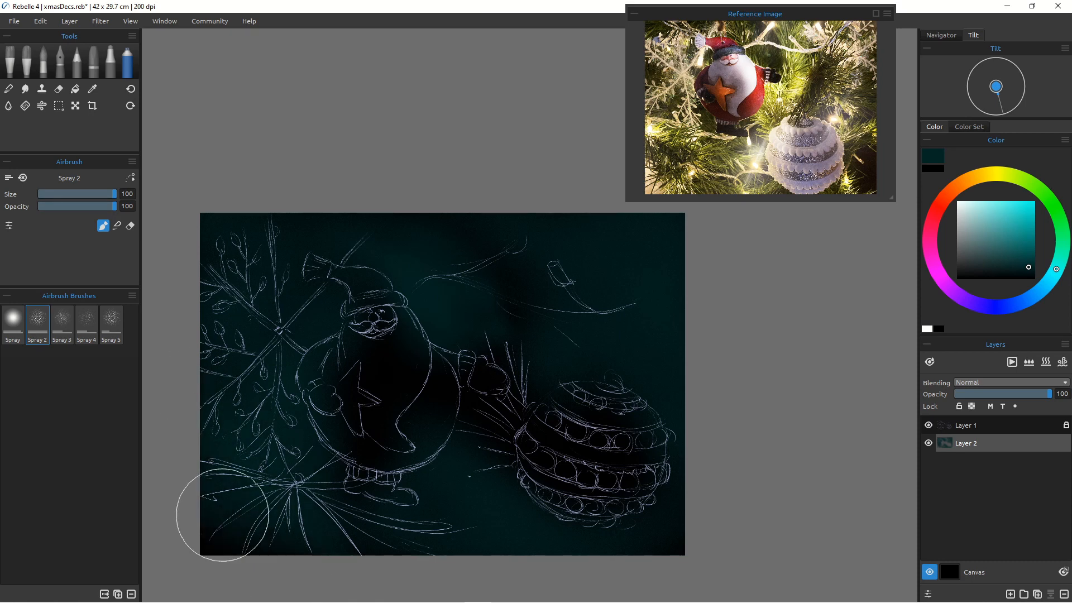
Step: Pick a warm red, set the brush size to 60, and spray red over Santa's body and hat
{"action": "left_click", "coordinate": [930, 211]}
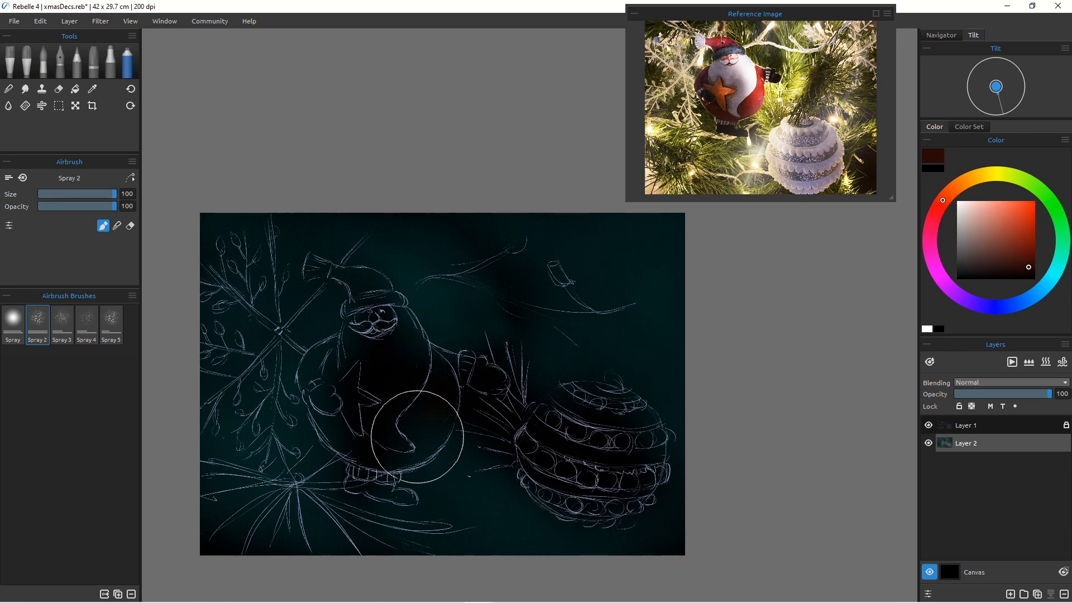
{"action": "key", "text": "["}
{"action": "key", "text": "["}
{"action": "key", "text": "["}
{"action": "key", "text": "["}
{"action": "key", "text": "["}
{"action": "key", "text": "["}
{"action": "key", "text": "["}
{"action": "key", "text": "["}
{"action": "key", "text": "["}
{"action": "key", "text": "["}
{"action": "key", "text": "["}
{"action": "key", "text": "["}
{"action": "key", "text": "["}
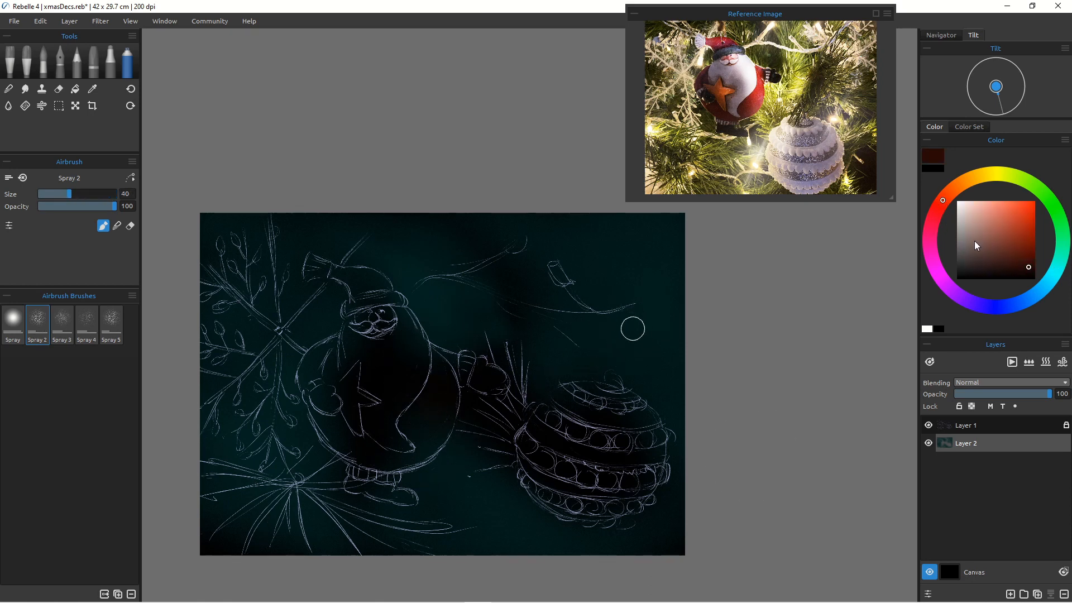
{"action": "left_click", "coordinate": [1021, 225]}
{"action": "key", "text": "["}
{"action": "key", "text": "["}
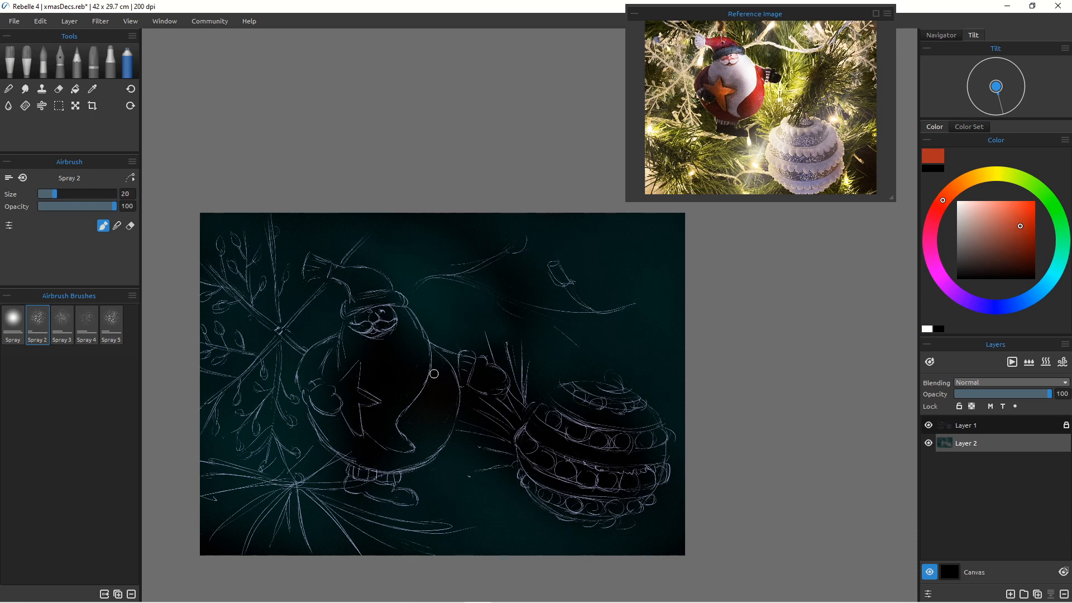
{"action": "key", "text": "]"}
{"action": "key", "text": "]"}
{"action": "key", "text": "]"}
{"action": "key", "text": "]"}
{"action": "key", "text": "]"}
{"action": "key", "text": "]"}
{"action": "key", "text": "]"}
{"action": "key", "text": "]"}
{"action": "mouse_move", "coordinate": [434, 373]}
{"action": "left_mouse_down"}
{"action": "mouse_move", "coordinate": [433, 420]}
{"action": "mouse_move", "coordinate": [436, 362]}
{"action": "left_mouse_up"}
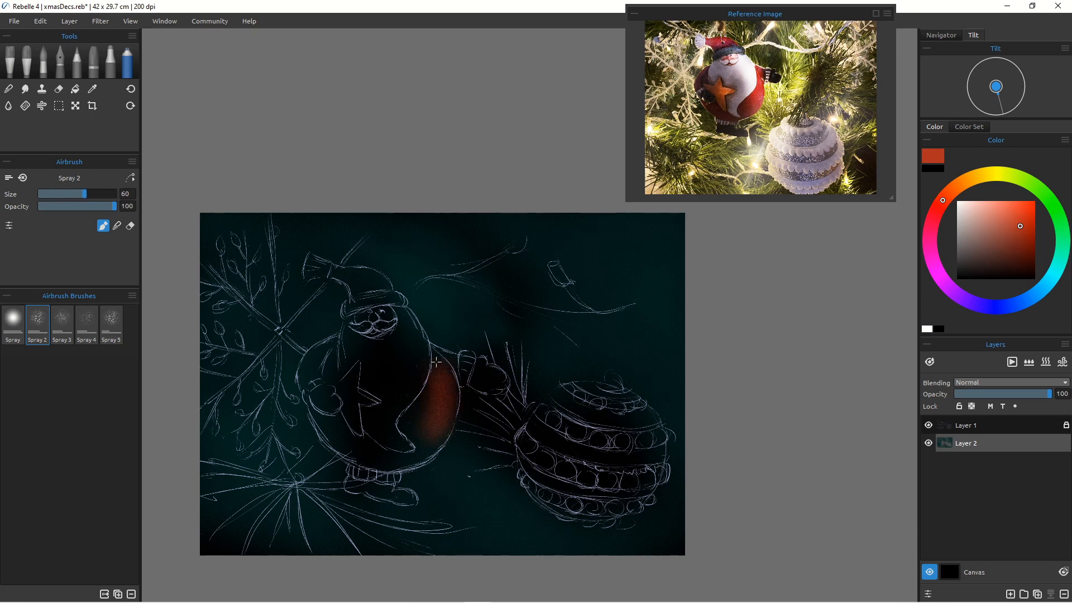
{"action": "mouse_move", "coordinate": [444, 406]}
{"action": "left_mouse_down"}
{"action": "mouse_move", "coordinate": [432, 356]}
{"action": "mouse_move", "coordinate": [443, 419]}
{"action": "left_mouse_up"}
{"action": "mouse_move", "coordinate": [433, 363]}
{"action": "left_mouse_down"}
{"action": "mouse_move", "coordinate": [427, 430]}
{"action": "mouse_move", "coordinate": [434, 374]}
{"action": "mouse_move", "coordinate": [420, 401]}
{"action": "mouse_move", "coordinate": [429, 406]}
{"action": "mouse_move", "coordinate": [411, 421]}
{"action": "mouse_move", "coordinate": [417, 415]}
{"action": "mouse_move", "coordinate": [435, 445]}
{"action": "mouse_move", "coordinate": [421, 418]}
{"action": "mouse_move", "coordinate": [398, 467]}
{"action": "mouse_move", "coordinate": [421, 440]}
{"action": "mouse_move", "coordinate": [352, 435]}
{"action": "mouse_move", "coordinate": [366, 449]}
{"action": "mouse_move", "coordinate": [357, 352]}
{"action": "mouse_move", "coordinate": [356, 423]}
{"action": "mouse_move", "coordinate": [328, 427]}
{"action": "mouse_move", "coordinate": [321, 414]}
{"action": "mouse_move", "coordinate": [388, 468]}
{"action": "mouse_move", "coordinate": [344, 427]}
{"action": "mouse_move", "coordinate": [417, 462]}
{"action": "mouse_move", "coordinate": [323, 408]}
{"action": "mouse_move", "coordinate": [352, 457]}
{"action": "mouse_move", "coordinate": [322, 422]}
{"action": "left_mouse_up"}
{"action": "mouse_move", "coordinate": [358, 458]}
{"action": "left_mouse_down"}
{"action": "mouse_move", "coordinate": [322, 431]}
{"action": "mouse_move", "coordinate": [374, 431]}
{"action": "mouse_move", "coordinate": [393, 464]}
{"action": "left_mouse_up"}
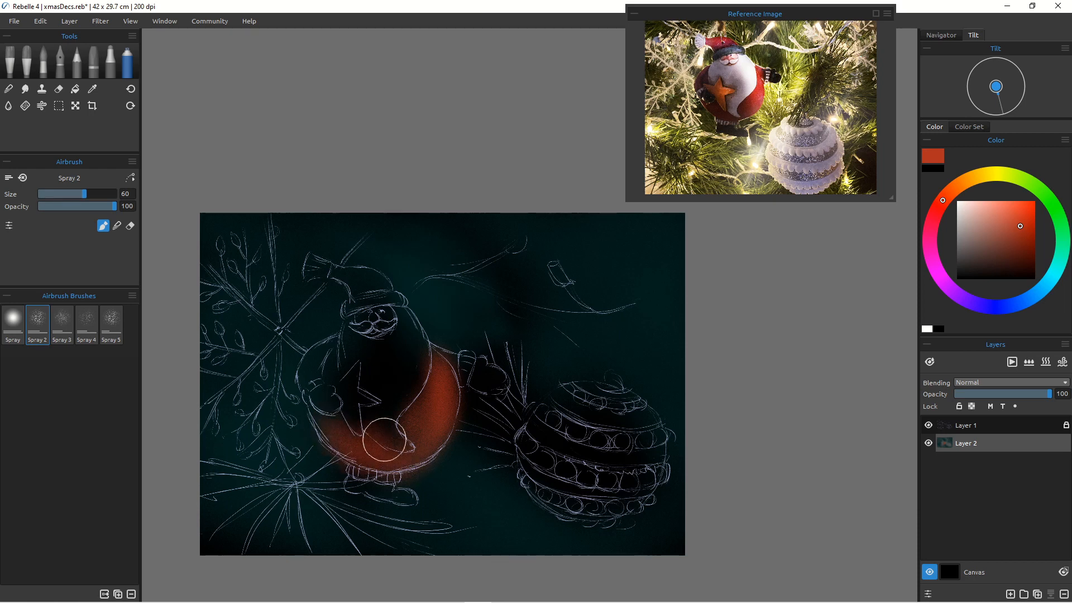
{"action": "mouse_move", "coordinate": [305, 394]}
{"action": "left_mouse_down"}
{"action": "mouse_move", "coordinate": [322, 345]}
{"action": "mouse_move", "coordinate": [340, 335]}
{"action": "mouse_move", "coordinate": [325, 355]}
{"action": "mouse_move", "coordinate": [332, 349]}
{"action": "mouse_move", "coordinate": [335, 383]}
{"action": "mouse_move", "coordinate": [334, 304]}
{"action": "mouse_move", "coordinate": [329, 331]}
{"action": "mouse_move", "coordinate": [353, 295]}
{"action": "mouse_move", "coordinate": [334, 271]}
{"action": "mouse_move", "coordinate": [365, 296]}
{"action": "mouse_move", "coordinate": [339, 271]}
{"action": "mouse_move", "coordinate": [387, 285]}
{"action": "mouse_move", "coordinate": [350, 274]}
{"action": "mouse_move", "coordinate": [392, 310]}
{"action": "mouse_move", "coordinate": [342, 280]}
{"action": "left_mouse_up"}
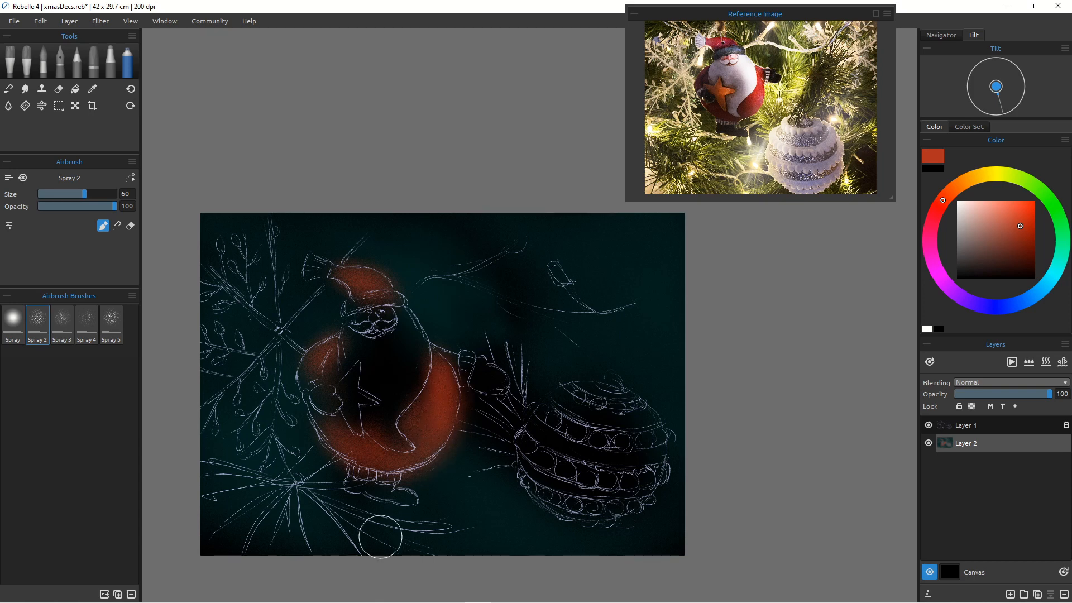
{"action": "mouse_move", "coordinate": [300, 401]}
{"action": "left_mouse_down"}
{"action": "mouse_move", "coordinate": [314, 369]}
{"action": "mouse_move", "coordinate": [308, 404]}
{"action": "mouse_move", "coordinate": [327, 400]}
{"action": "mouse_move", "coordinate": [302, 399]}
{"action": "left_mouse_up"}
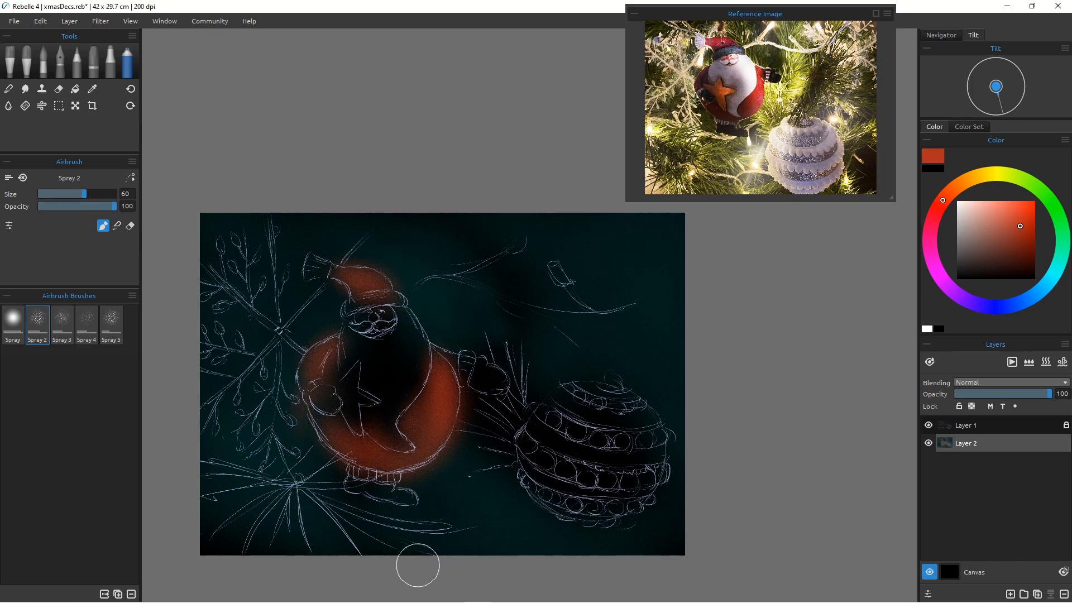
Step: Spray a pale off-white over Santa's beard, belly and hat tip with brush sizes between 25 and 50
{"action": "left_click", "coordinate": [964, 208]}
{"action": "mouse_move", "coordinate": [397, 354]}
{"action": "left_mouse_down"}
{"action": "mouse_move", "coordinate": [385, 401]}
{"action": "mouse_move", "coordinate": [402, 327]}
{"action": "mouse_move", "coordinate": [387, 411]}
{"action": "left_mouse_up"}
{"action": "key", "text": "bracketleft"}
{"action": "key", "text": "bracketleft"}
{"action": "key", "text": "bracketleft"}
{"action": "key", "text": "bracketleft"}
{"action": "key", "text": "bracketleft"}
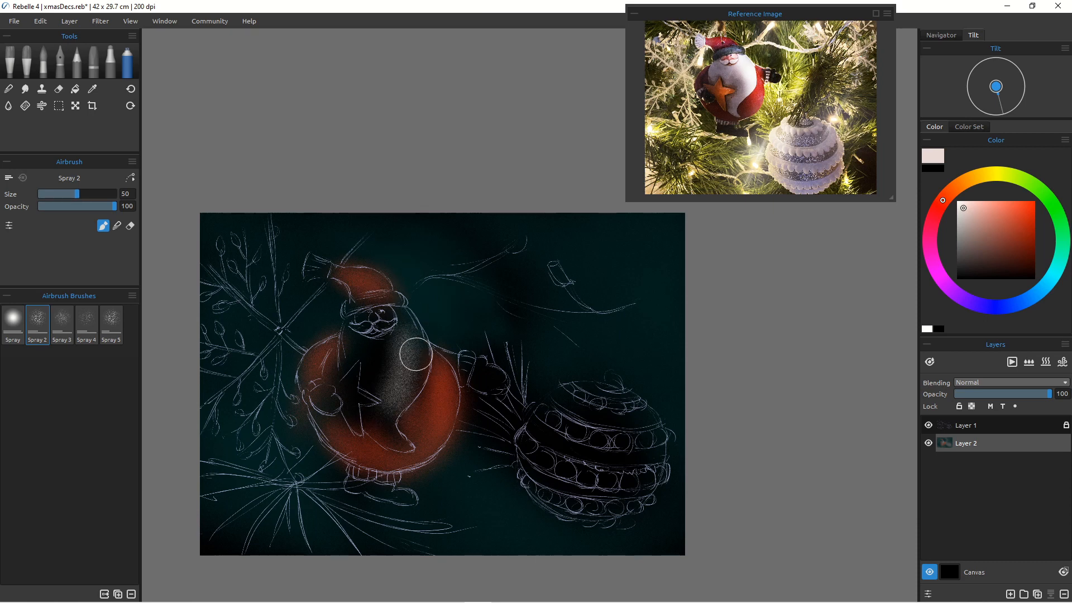
{"action": "mouse_move", "coordinate": [401, 319]}
{"action": "left_mouse_down"}
{"action": "mouse_move", "coordinate": [411, 391]}
{"action": "mouse_move", "coordinate": [413, 329]}
{"action": "mouse_move", "coordinate": [412, 387]}
{"action": "mouse_move", "coordinate": [422, 335]}
{"action": "mouse_move", "coordinate": [403, 401]}
{"action": "mouse_move", "coordinate": [413, 336]}
{"action": "mouse_move", "coordinate": [386, 405]}
{"action": "left_mouse_up"}
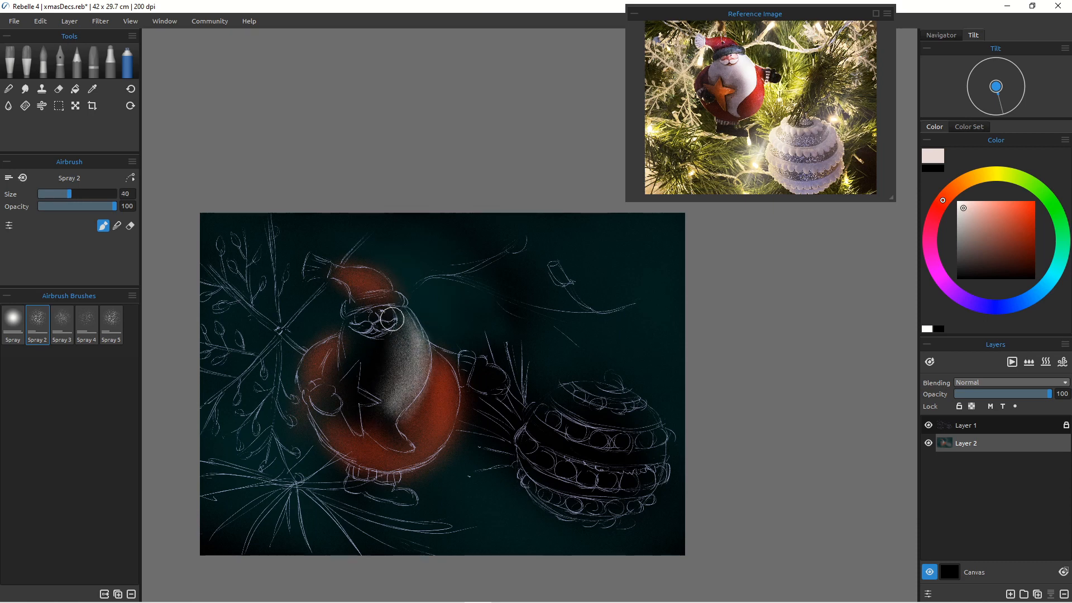
{"action": "key", "text": "bracketright"}
{"action": "key", "text": "bracketright"}
{"action": "key", "text": "bracketright"}
{"action": "key", "text": "bracketright"}
{"action": "key", "text": "bracketright"}
{"action": "key", "text": "bracketright"}
{"action": "key", "text": "bracketright"}
{"action": "mouse_move", "coordinate": [399, 311]}
{"action": "left_mouse_down"}
{"action": "mouse_move", "coordinate": [390, 393]}
{"action": "mouse_move", "coordinate": [382, 340]}
{"action": "mouse_move", "coordinate": [371, 349]}
{"action": "mouse_move", "coordinate": [381, 390]}
{"action": "mouse_move", "coordinate": [365, 368]}
{"action": "mouse_move", "coordinate": [374, 392]}
{"action": "mouse_move", "coordinate": [371, 361]}
{"action": "mouse_move", "coordinate": [348, 366]}
{"action": "mouse_move", "coordinate": [344, 329]}
{"action": "mouse_move", "coordinate": [380, 365]}
{"action": "mouse_move", "coordinate": [349, 335]}
{"action": "mouse_move", "coordinate": [356, 380]}
{"action": "mouse_move", "coordinate": [377, 383]}
{"action": "mouse_move", "coordinate": [390, 438]}
{"action": "mouse_move", "coordinate": [386, 411]}
{"action": "mouse_move", "coordinate": [406, 446]}
{"action": "mouse_move", "coordinate": [373, 408]}
{"action": "mouse_move", "coordinate": [389, 434]}
{"action": "left_mouse_up"}
{"action": "key", "text": "bracketleft"}
{"action": "key", "text": "bracketleft"}
{"action": "key", "text": "bracketleft"}
{"action": "key", "text": "bracketleft"}
{"action": "key", "text": "bracketleft"}
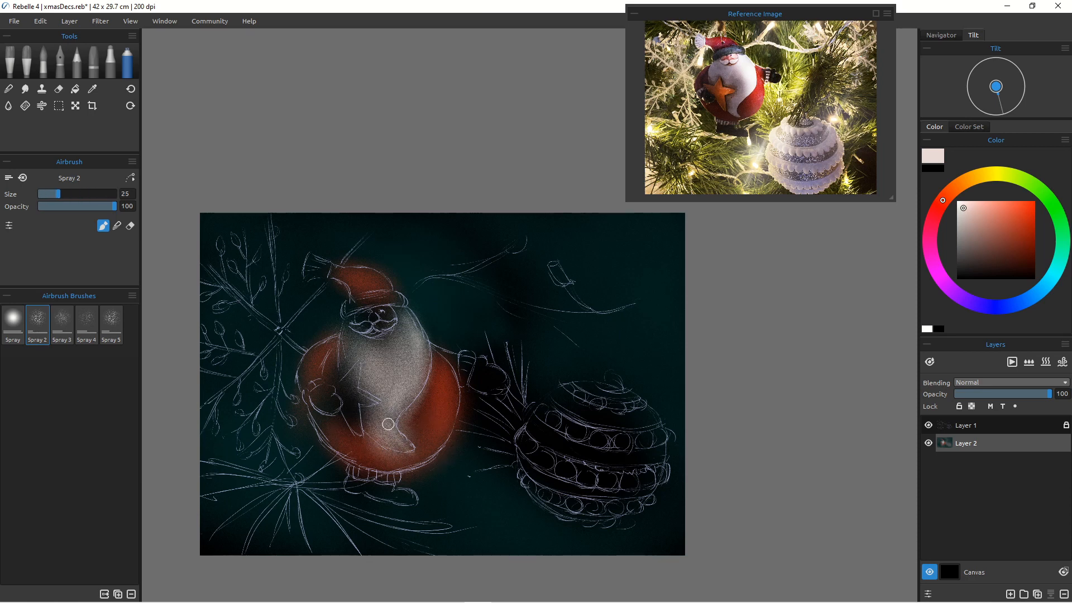
{"action": "key", "text": "bracketright"}
{"action": "left_click_drag", "start_coordinate": [373, 417], "coordinate": [403, 444]}
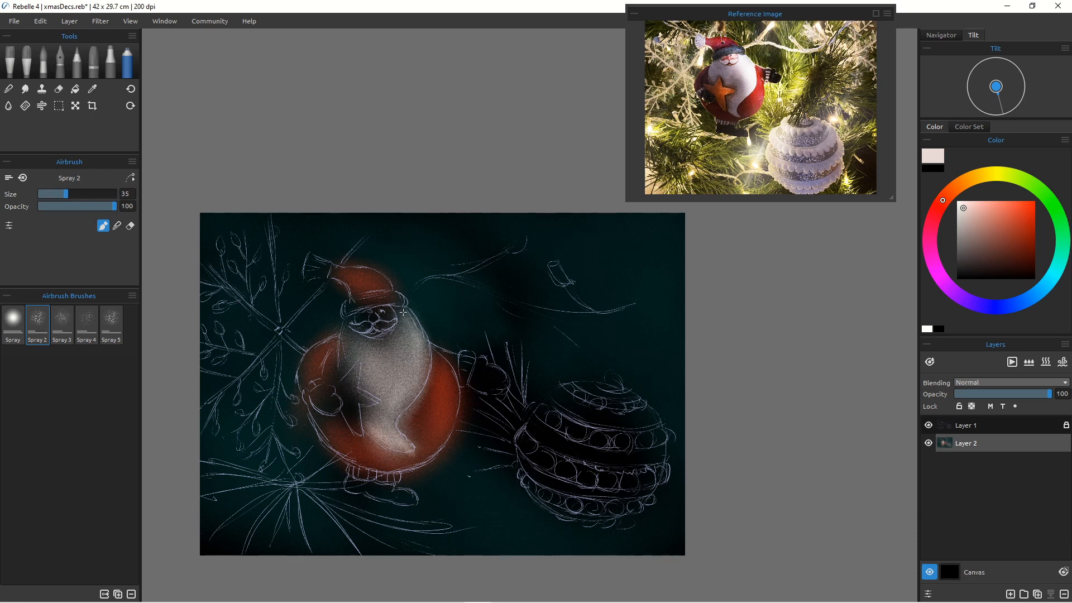
{"action": "mouse_move", "coordinate": [403, 312]}
{"action": "left_mouse_down"}
{"action": "mouse_move", "coordinate": [424, 357]}
{"action": "mouse_move", "coordinate": [406, 317]}
{"action": "mouse_move", "coordinate": [397, 407]}
{"action": "left_mouse_up"}
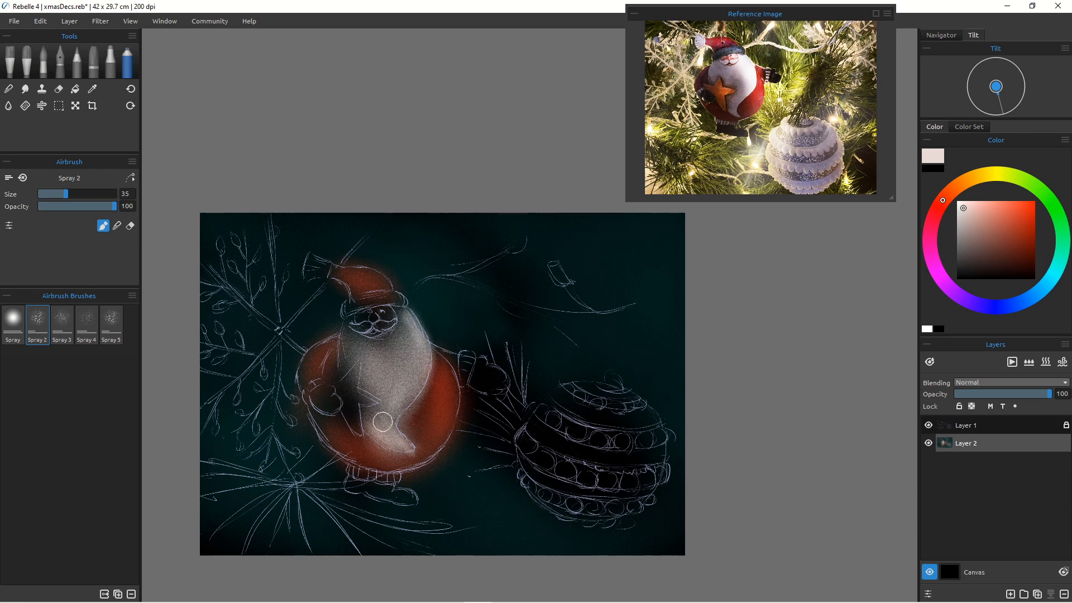
{"action": "mouse_move", "coordinate": [312, 258]}
{"action": "left_mouse_down"}
{"action": "mouse_move", "coordinate": [324, 263]}
{"action": "mouse_move", "coordinate": [308, 265]}
{"action": "left_mouse_up"}
Step: Spray the pale off-white across the striped bauble with a size 90 brush
{"action": "key", "text": "bracketright"}
{"action": "key", "text": "bracketright"}
{"action": "key", "text": "bracketright"}
{"action": "key", "text": "bracketright"}
{"action": "key", "text": "bracketright"}
{"action": "key", "text": "bracketright"}
{"action": "key", "text": "bracketright"}
{"action": "key", "text": "bracketright"}
{"action": "key", "text": "bracketright"}
{"action": "key", "text": "bracketright"}
{"action": "key", "text": "bracketright"}
{"action": "key", "text": "bracketright"}
{"action": "key", "text": "bracketright"}
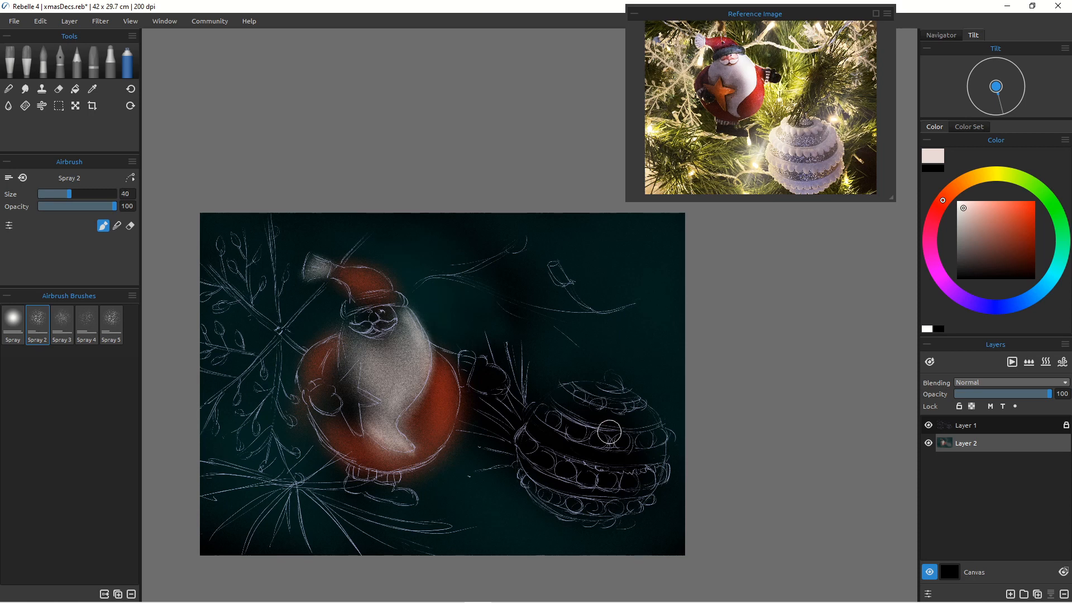
{"action": "key", "text": "bracketleft"}
{"action": "key", "text": "bracketleft"}
{"action": "mouse_move", "coordinate": [601, 409]}
{"action": "left_mouse_down"}
{"action": "mouse_move", "coordinate": [652, 444]}
{"action": "mouse_move", "coordinate": [636, 456]}
{"action": "mouse_move", "coordinate": [643, 463]}
{"action": "mouse_move", "coordinate": [597, 446]}
{"action": "mouse_move", "coordinate": [583, 499]}
{"action": "mouse_move", "coordinate": [589, 415]}
{"action": "mouse_move", "coordinate": [538, 477]}
{"action": "mouse_move", "coordinate": [546, 406]}
{"action": "mouse_move", "coordinate": [564, 394]}
{"action": "mouse_move", "coordinate": [566, 414]}
{"action": "mouse_move", "coordinate": [579, 401]}
{"action": "mouse_move", "coordinate": [572, 449]}
{"action": "mouse_move", "coordinate": [569, 404]}
{"action": "mouse_move", "coordinate": [575, 456]}
{"action": "mouse_move", "coordinate": [547, 446]}
{"action": "mouse_move", "coordinate": [556, 493]}
{"action": "mouse_move", "coordinate": [564, 409]}
{"action": "left_mouse_up"}
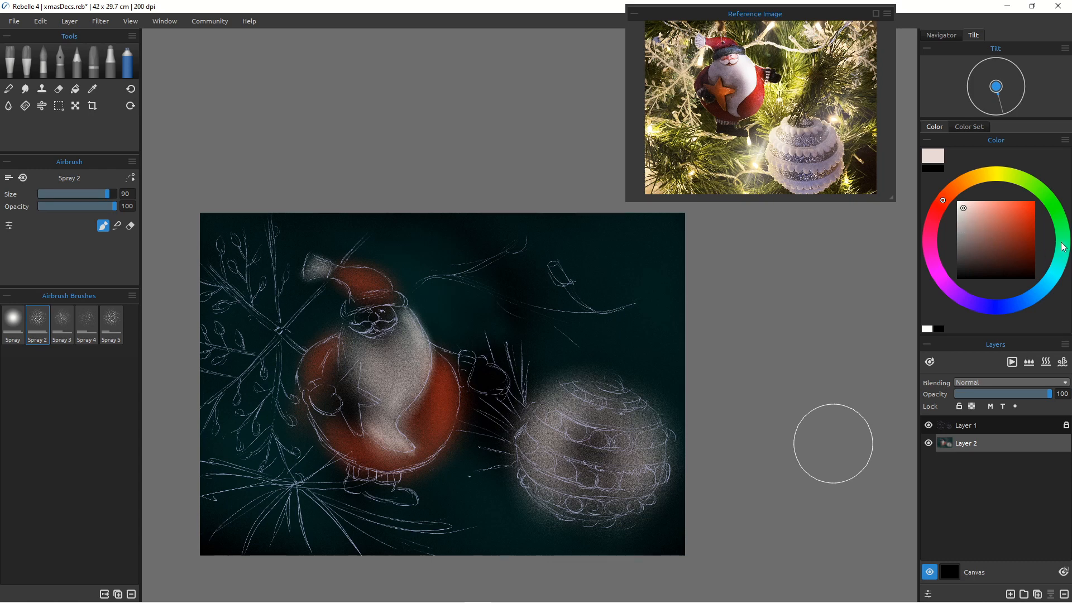
Step: Pick a pale mint green and spray it over the bauble's lit side
{"action": "left_click", "coordinate": [1062, 251]}
{"action": "left_click", "coordinate": [971, 213]}
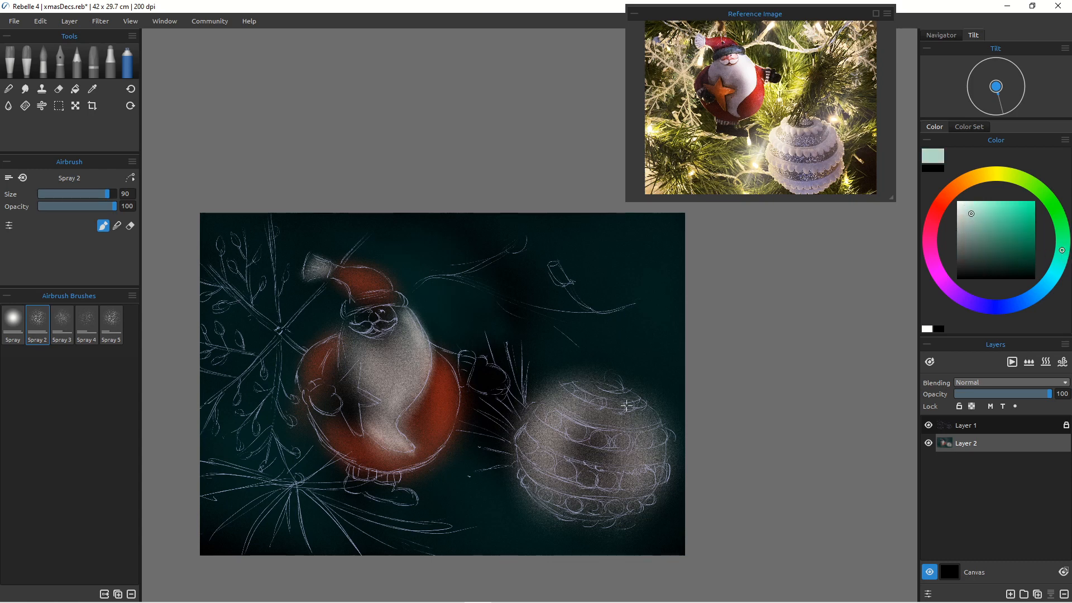
{"action": "mouse_move", "coordinate": [627, 405]}
{"action": "left_mouse_down"}
{"action": "mouse_move", "coordinate": [629, 464]}
{"action": "mouse_move", "coordinate": [645, 446]}
{"action": "mouse_move", "coordinate": [625, 447]}
{"action": "mouse_move", "coordinate": [597, 494]}
{"action": "mouse_move", "coordinate": [606, 492]}
{"action": "mouse_move", "coordinate": [577, 504]}
{"action": "mouse_move", "coordinate": [611, 422]}
{"action": "mouse_move", "coordinate": [639, 435]}
{"action": "mouse_move", "coordinate": [621, 394]}
{"action": "mouse_move", "coordinate": [620, 493]}
{"action": "mouse_move", "coordinate": [619, 470]}
{"action": "left_mouse_up"}
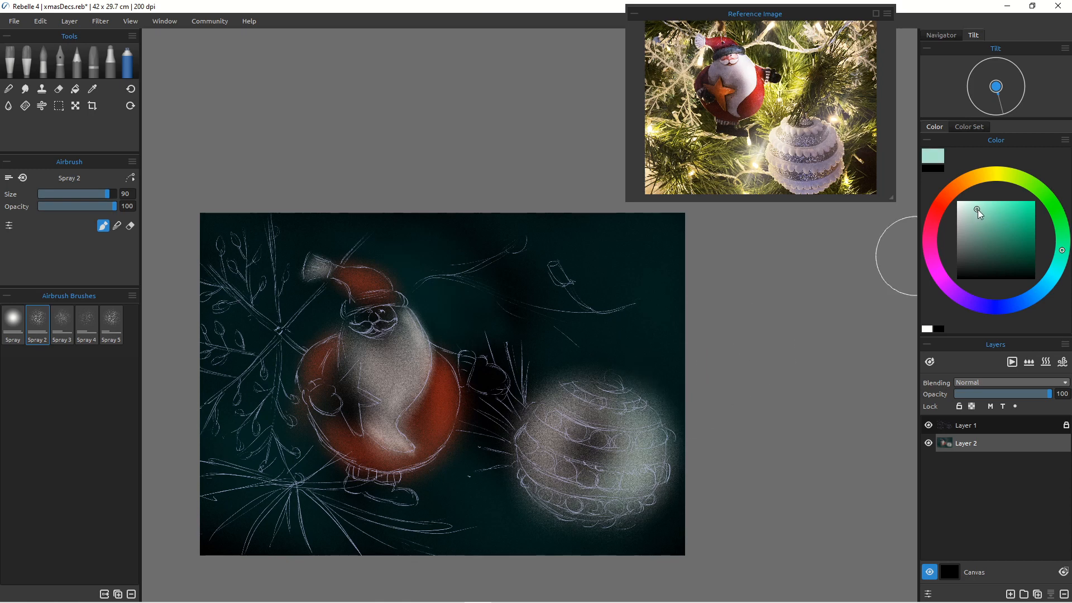
{"action": "left_click", "coordinate": [982, 217]}
{"action": "mouse_move", "coordinate": [627, 413]}
{"action": "left_mouse_down"}
{"action": "mouse_move", "coordinate": [573, 497]}
{"action": "mouse_move", "coordinate": [603, 504]}
{"action": "left_mouse_up"}
{"action": "mouse_move", "coordinate": [623, 414]}
{"action": "left_mouse_down"}
{"action": "mouse_move", "coordinate": [648, 456]}
{"action": "mouse_move", "coordinate": [644, 430]}
{"action": "mouse_move", "coordinate": [543, 506]}
{"action": "left_mouse_up"}
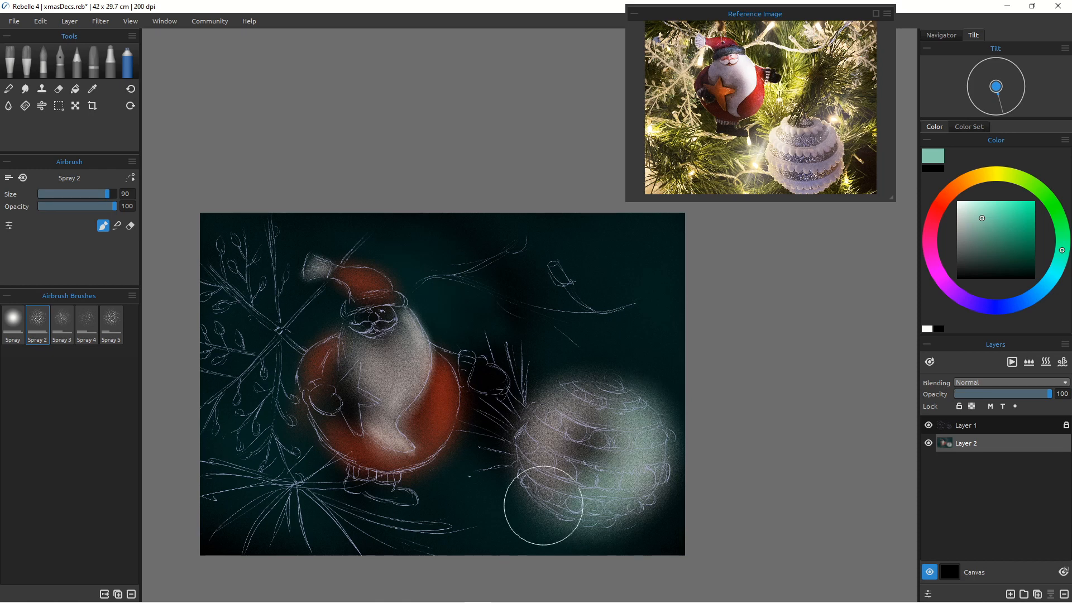
{"action": "mouse_move", "coordinate": [644, 452]}
{"action": "left_mouse_down"}
{"action": "mouse_move", "coordinate": [638, 424]}
{"action": "mouse_move", "coordinate": [628, 455]}
{"action": "left_mouse_up"}
{"action": "mouse_move", "coordinate": [628, 455]}
{"action": "left_mouse_down"}
{"action": "mouse_move", "coordinate": [616, 501]}
{"action": "mouse_move", "coordinate": [575, 507]}
{"action": "left_mouse_up"}
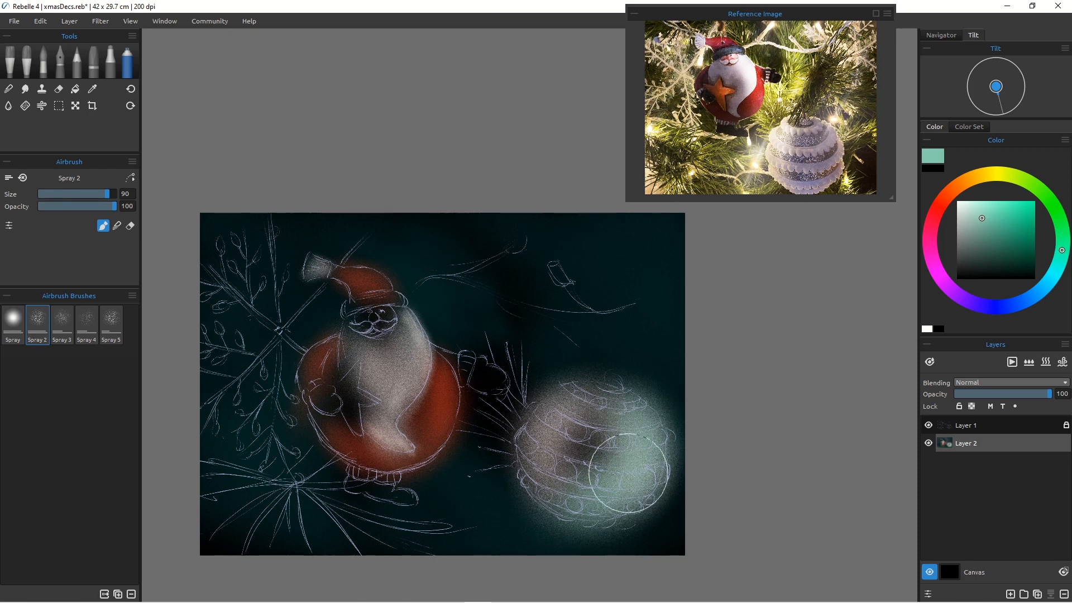
Step: Pick a mid green and spray it across the background around the pine branches and below Santa
{"action": "left_click_drag", "start_coordinate": [1020, 177], "coordinate": [1030, 183]}
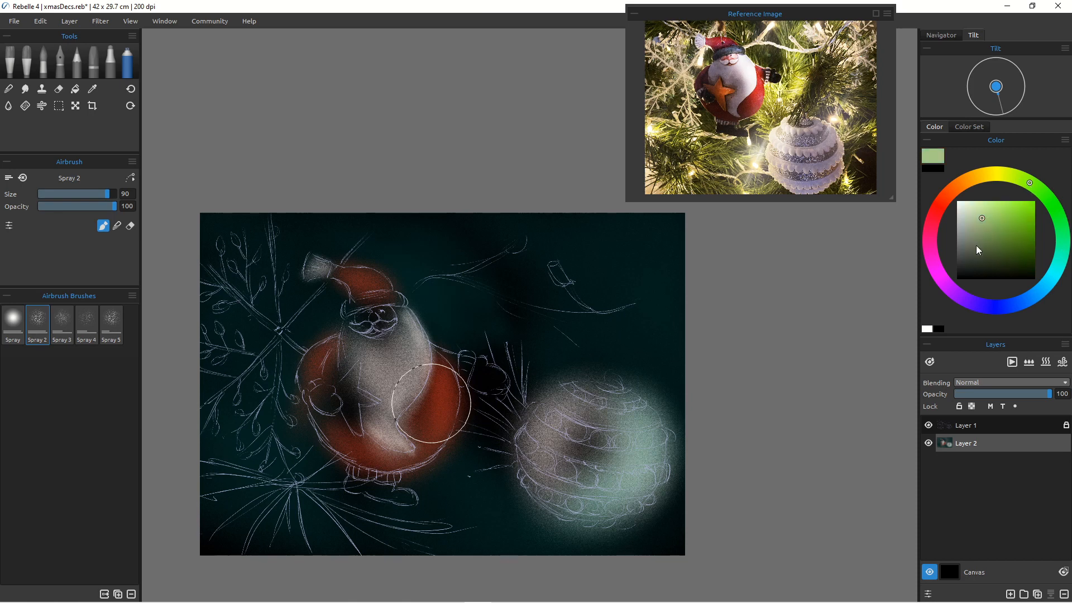
{"action": "mouse_move", "coordinate": [988, 234]}
{"action": "left_mouse_down"}
{"action": "mouse_move", "coordinate": [1000, 220]}
{"action": "mouse_move", "coordinate": [1011, 232]}
{"action": "left_mouse_up"}
{"action": "mouse_move", "coordinate": [485, 311]}
{"action": "left_mouse_down"}
{"action": "mouse_move", "coordinate": [515, 375]}
{"action": "mouse_move", "coordinate": [496, 275]}
{"action": "mouse_move", "coordinate": [522, 367]}
{"action": "mouse_move", "coordinate": [511, 263]}
{"action": "mouse_move", "coordinate": [539, 354]}
{"action": "mouse_move", "coordinate": [505, 230]}
{"action": "mouse_move", "coordinate": [563, 365]}
{"action": "mouse_move", "coordinate": [522, 350]}
{"action": "mouse_move", "coordinate": [466, 301]}
{"action": "mouse_move", "coordinate": [463, 337]}
{"action": "mouse_move", "coordinate": [445, 326]}
{"action": "mouse_move", "coordinate": [523, 396]}
{"action": "mouse_move", "coordinate": [529, 365]}
{"action": "left_mouse_up"}
{"action": "mouse_move", "coordinate": [517, 419]}
{"action": "left_mouse_down"}
{"action": "mouse_move", "coordinate": [481, 397]}
{"action": "mouse_move", "coordinate": [488, 430]}
{"action": "mouse_move", "coordinate": [474, 408]}
{"action": "mouse_move", "coordinate": [469, 471]}
{"action": "mouse_move", "coordinate": [500, 441]}
{"action": "mouse_move", "coordinate": [520, 485]}
{"action": "left_mouse_up"}
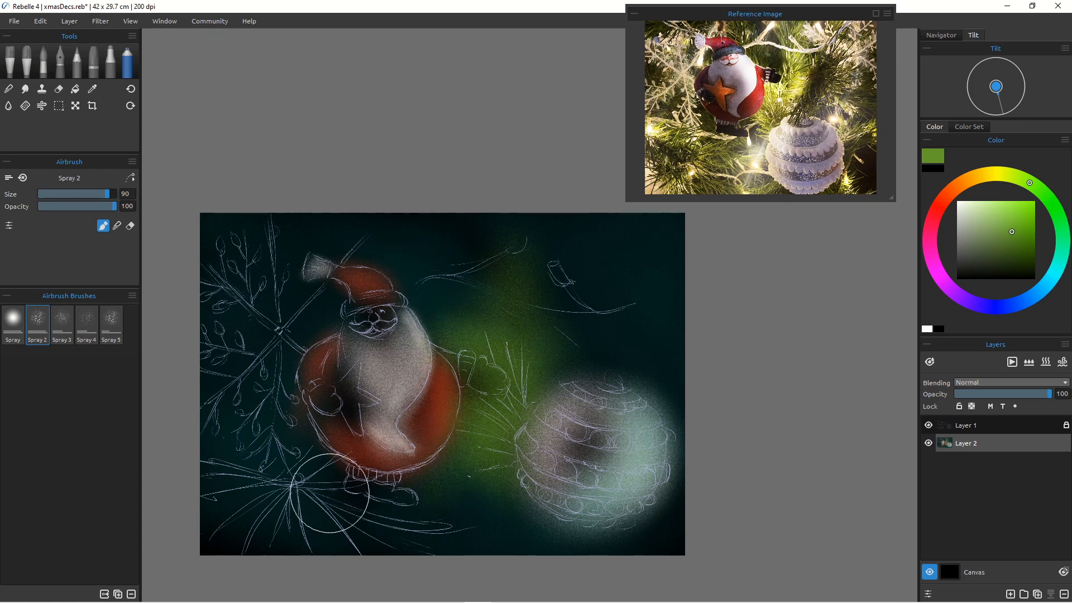
{"action": "mouse_move", "coordinate": [327, 489]}
{"action": "left_mouse_down"}
{"action": "mouse_move", "coordinate": [388, 503]}
{"action": "mouse_move", "coordinate": [332, 495]}
{"action": "left_mouse_up"}
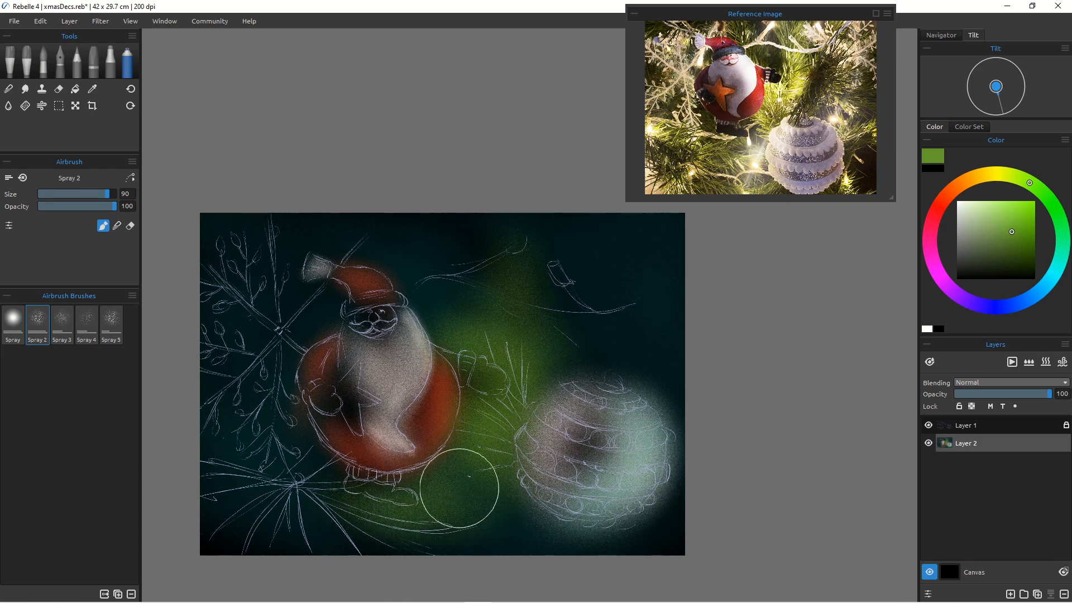
{"action": "mouse_move", "coordinate": [282, 456]}
{"action": "left_mouse_down"}
{"action": "mouse_move", "coordinate": [274, 423]}
{"action": "mouse_move", "coordinate": [349, 475]}
{"action": "mouse_move", "coordinate": [294, 485]}
{"action": "mouse_move", "coordinate": [305, 450]}
{"action": "mouse_move", "coordinate": [221, 483]}
{"action": "mouse_move", "coordinate": [298, 452]}
{"action": "mouse_move", "coordinate": [283, 474]}
{"action": "mouse_move", "coordinate": [215, 465]}
{"action": "mouse_move", "coordinate": [186, 434]}
{"action": "mouse_move", "coordinate": [303, 487]}
{"action": "mouse_move", "coordinate": [189, 427]}
{"action": "mouse_move", "coordinate": [351, 484]}
{"action": "mouse_move", "coordinate": [195, 474]}
{"action": "mouse_move", "coordinate": [311, 467]}
{"action": "mouse_move", "coordinate": [286, 506]}
{"action": "mouse_move", "coordinate": [254, 517]}
{"action": "mouse_move", "coordinate": [167, 476]}
{"action": "left_mouse_up"}
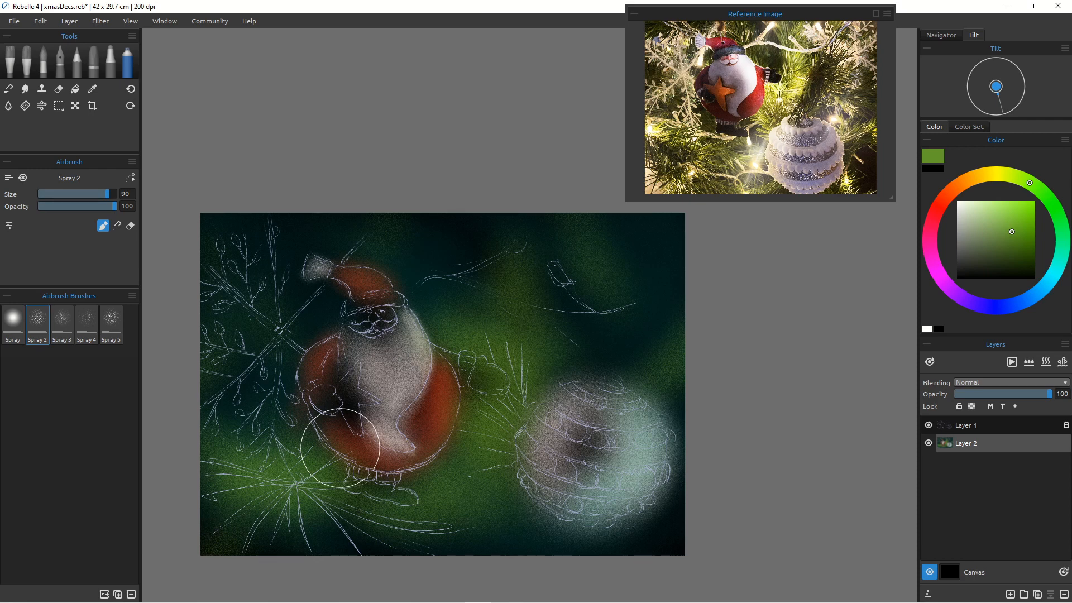
Step: Pick a pale green and spray it over the upper-left pine branch with a size 16 brush
{"action": "left_click", "coordinate": [974, 213]}
{"action": "key", "text": "bracketleft"}
{"action": "key", "text": "bracketleft"}
{"action": "key", "text": "bracketleft"}
{"action": "key", "text": "bracketleft"}
{"action": "key", "text": "bracketleft"}
{"action": "key", "text": "bracketleft"}
{"action": "key", "text": "bracketleft"}
{"action": "key", "text": "bracketleft"}
{"action": "key", "text": "bracketleft"}
{"action": "key", "text": "bracketleft"}
{"action": "key", "text": "bracketleft"}
{"action": "key", "text": "bracketleft"}
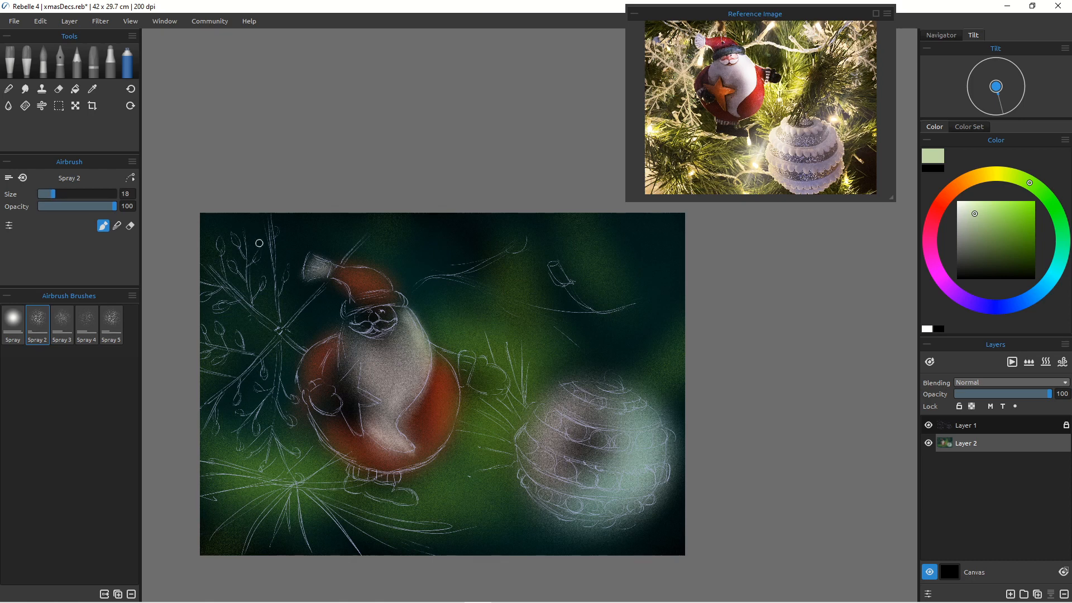
{"action": "key", "text": "bracketleft"}
{"action": "left_click_drag", "start_coordinate": [270, 231], "coordinate": [280, 329]}
{"action": "mouse_move", "coordinate": [217, 277]}
{"action": "left_mouse_down"}
{"action": "mouse_move", "coordinate": [300, 344]}
{"action": "mouse_move", "coordinate": [290, 342]}
{"action": "left_mouse_up"}
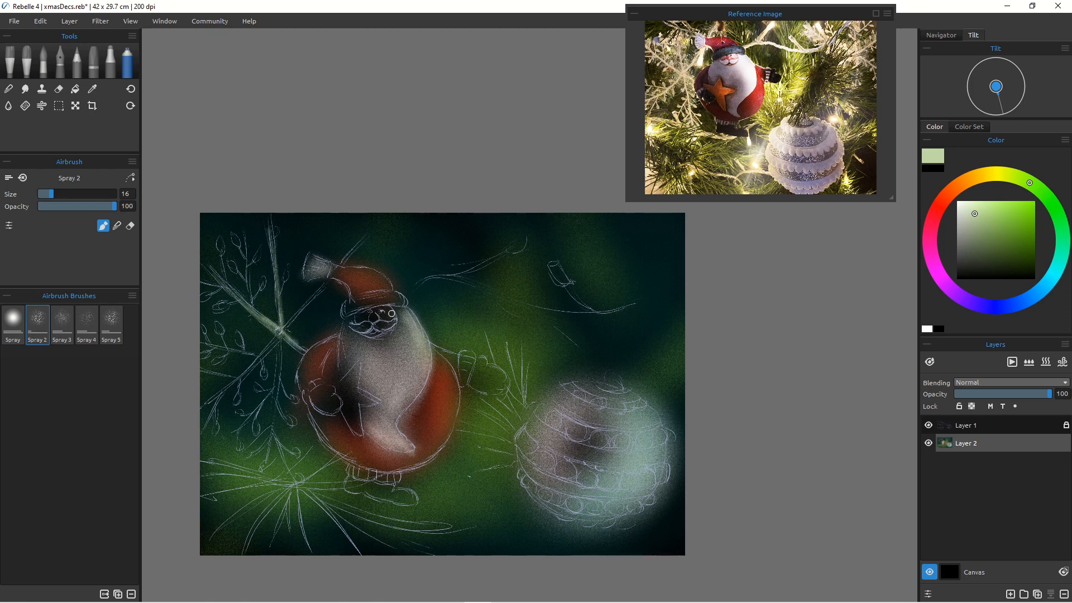
Step: Pick a pale blue and spray highlights along the left pine branch's needles at sizes 16 to 20
{"action": "left_click", "coordinate": [1040, 288]}
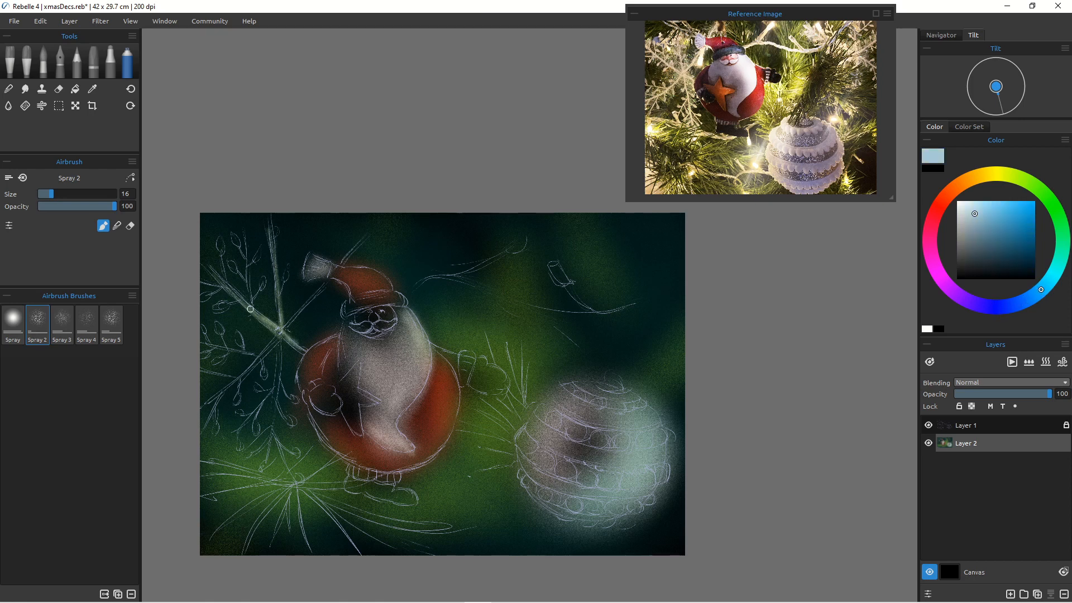
{"action": "mouse_move", "coordinate": [213, 271]}
{"action": "left_mouse_down"}
{"action": "mouse_move", "coordinate": [258, 312]}
{"action": "mouse_move", "coordinate": [199, 254]}
{"action": "mouse_move", "coordinate": [243, 302]}
{"action": "left_mouse_up"}
{"action": "left_click_drag", "start_coordinate": [198, 254], "coordinate": [250, 308]}
{"action": "mouse_move", "coordinate": [270, 225]}
{"action": "left_mouse_down"}
{"action": "mouse_move", "coordinate": [286, 268]}
{"action": "mouse_move", "coordinate": [256, 294]}
{"action": "mouse_move", "coordinate": [260, 284]}
{"action": "mouse_move", "coordinate": [252, 307]}
{"action": "mouse_move", "coordinate": [259, 251]}
{"action": "mouse_move", "coordinate": [236, 266]}
{"action": "mouse_move", "coordinate": [229, 235]}
{"action": "mouse_move", "coordinate": [235, 272]}
{"action": "left_mouse_up"}
{"action": "key", "text": "]"}
{"action": "left_click_drag", "start_coordinate": [219, 238], "coordinate": [220, 251]}
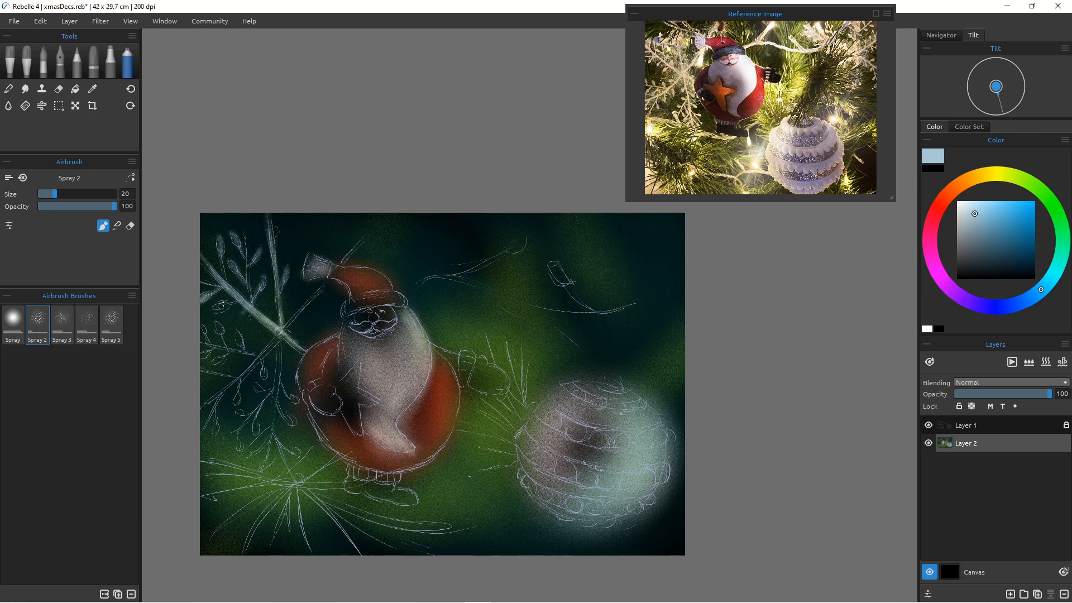
{"action": "mouse_move", "coordinate": [223, 304]}
{"action": "left_mouse_down"}
{"action": "mouse_move", "coordinate": [223, 336]}
{"action": "mouse_move", "coordinate": [215, 321]}
{"action": "mouse_move", "coordinate": [204, 346]}
{"action": "mouse_move", "coordinate": [202, 326]}
{"action": "mouse_move", "coordinate": [198, 357]}
{"action": "mouse_move", "coordinate": [223, 343]}
{"action": "mouse_move", "coordinate": [230, 354]}
{"action": "mouse_move", "coordinate": [222, 354]}
{"action": "mouse_move", "coordinate": [240, 334]}
{"action": "mouse_move", "coordinate": [247, 375]}
{"action": "left_mouse_up"}
{"action": "mouse_move", "coordinate": [282, 333]}
{"action": "left_mouse_down"}
{"action": "mouse_move", "coordinate": [202, 409]}
{"action": "mouse_move", "coordinate": [234, 399]}
{"action": "mouse_move", "coordinate": [203, 429]}
{"action": "mouse_move", "coordinate": [216, 429]}
{"action": "left_mouse_up"}
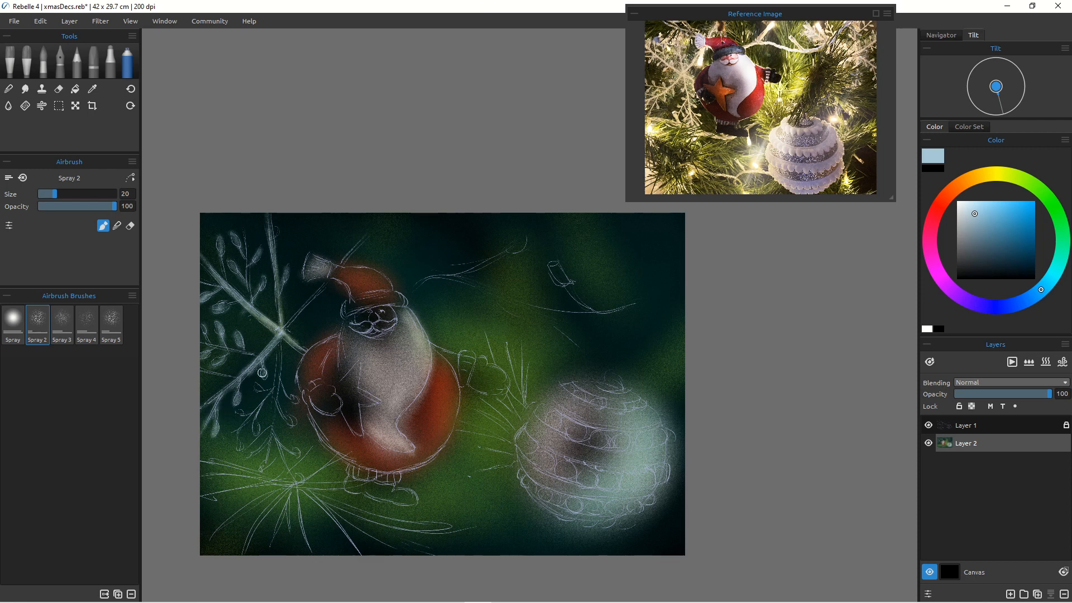
{"action": "left_click_drag", "start_coordinate": [278, 356], "coordinate": [260, 469]}
{"action": "mouse_move", "coordinate": [293, 395]}
{"action": "left_mouse_down"}
{"action": "mouse_move", "coordinate": [289, 436]}
{"action": "mouse_move", "coordinate": [274, 394]}
{"action": "mouse_move", "coordinate": [296, 452]}
{"action": "mouse_move", "coordinate": [274, 424]}
{"action": "left_mouse_up"}
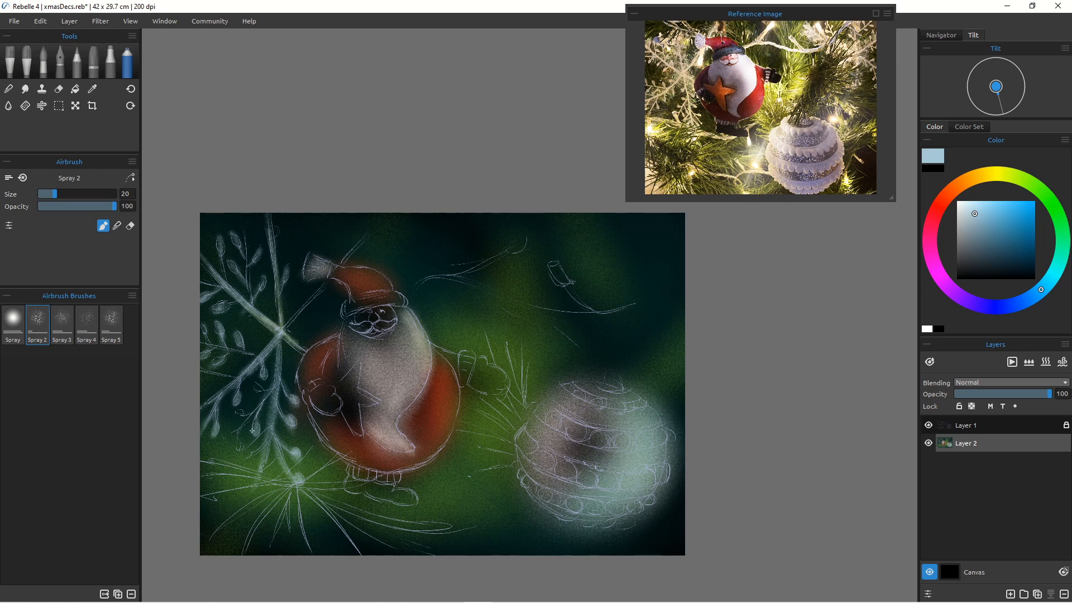
{"action": "left_click_drag", "start_coordinate": [237, 441], "coordinate": [240, 445]}
{"action": "mouse_move", "coordinate": [267, 395]}
{"action": "left_mouse_down"}
{"action": "mouse_move", "coordinate": [236, 430]}
{"action": "mouse_move", "coordinate": [246, 417]}
{"action": "left_mouse_up"}
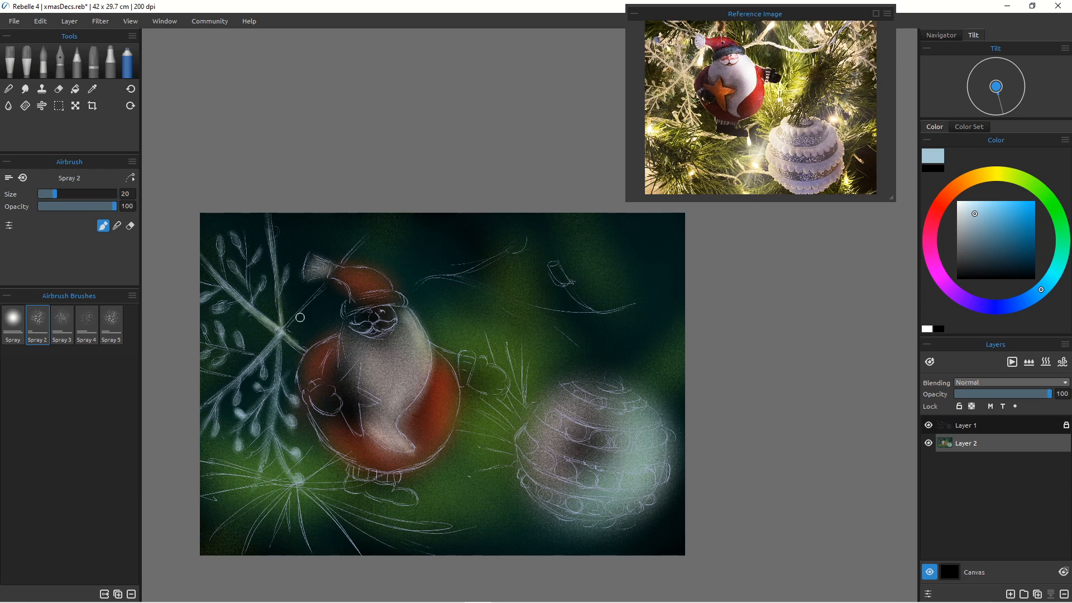
Step: Spray the pale blue along the hanging branch and string across the top of the picture
{"action": "left_click_drag", "start_coordinate": [516, 245], "coordinate": [445, 277]}
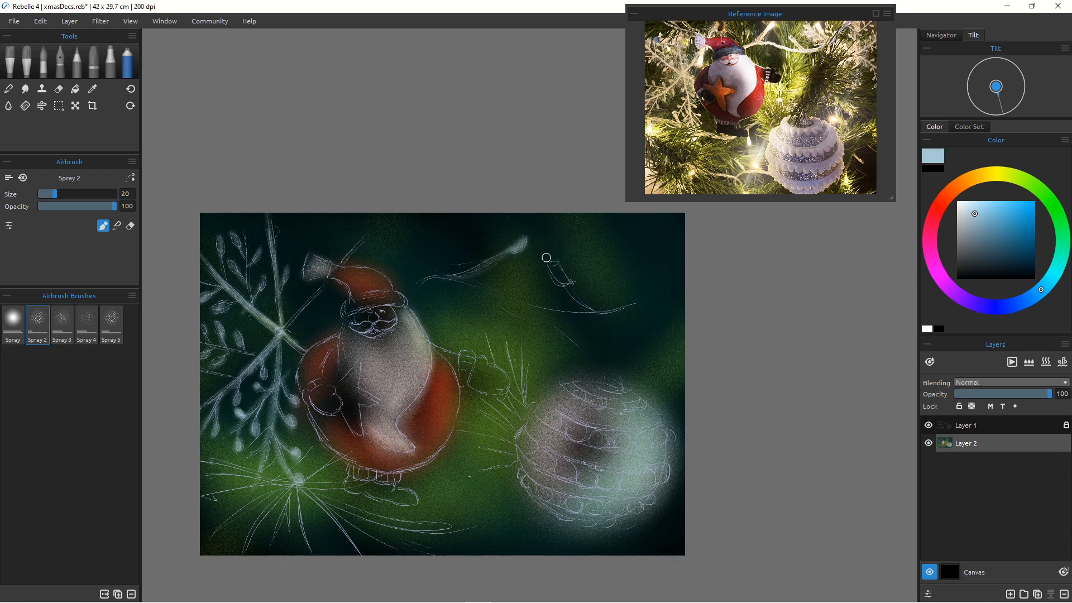
{"action": "mouse_move", "coordinate": [547, 276]}
{"action": "left_mouse_down"}
{"action": "mouse_move", "coordinate": [560, 270]}
{"action": "mouse_move", "coordinate": [589, 308]}
{"action": "mouse_move", "coordinate": [510, 297]}
{"action": "left_mouse_up"}
{"action": "left_click_drag", "start_coordinate": [455, 276], "coordinate": [513, 296]}
{"action": "left_click_drag", "start_coordinate": [404, 294], "coordinate": [445, 275]}
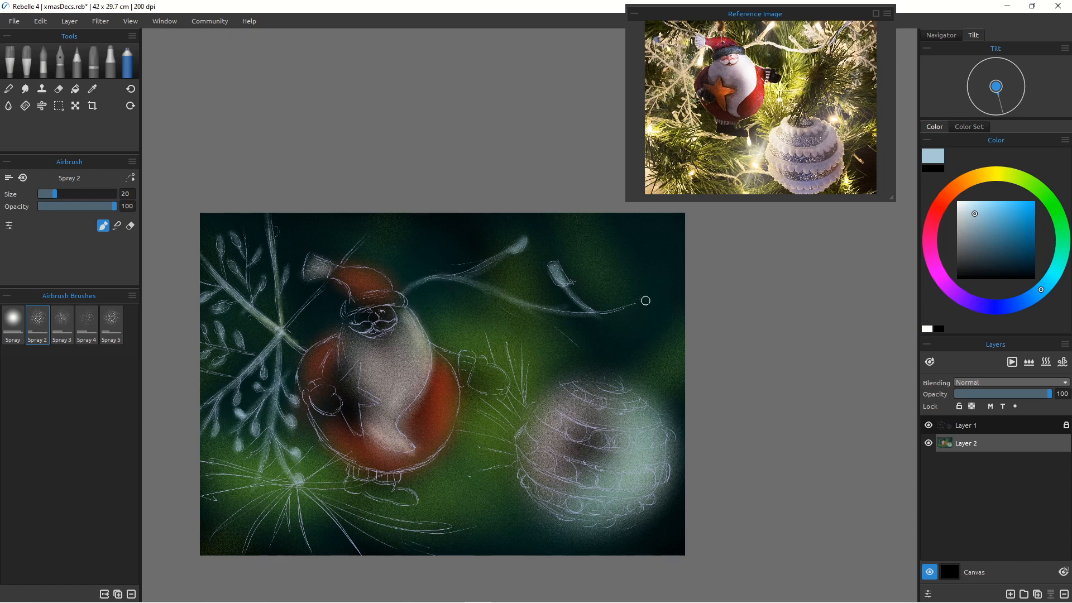
{"action": "mouse_move", "coordinate": [644, 300]}
{"action": "left_mouse_down"}
{"action": "mouse_move", "coordinate": [560, 310]}
{"action": "mouse_move", "coordinate": [467, 284]}
{"action": "left_mouse_up"}
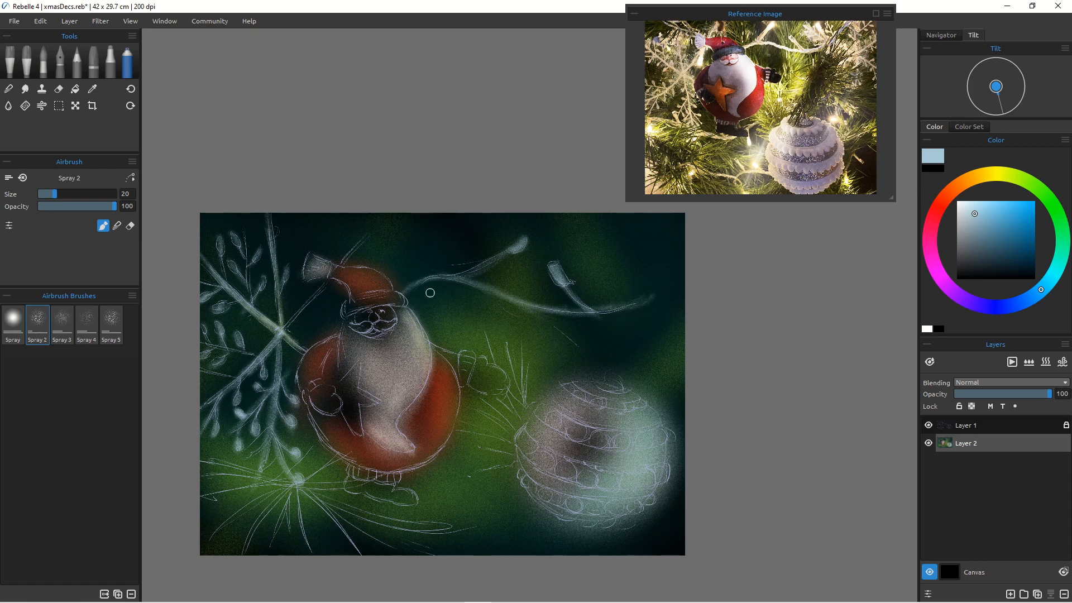
{"action": "left_click_drag", "start_coordinate": [400, 294], "coordinate": [420, 285]}
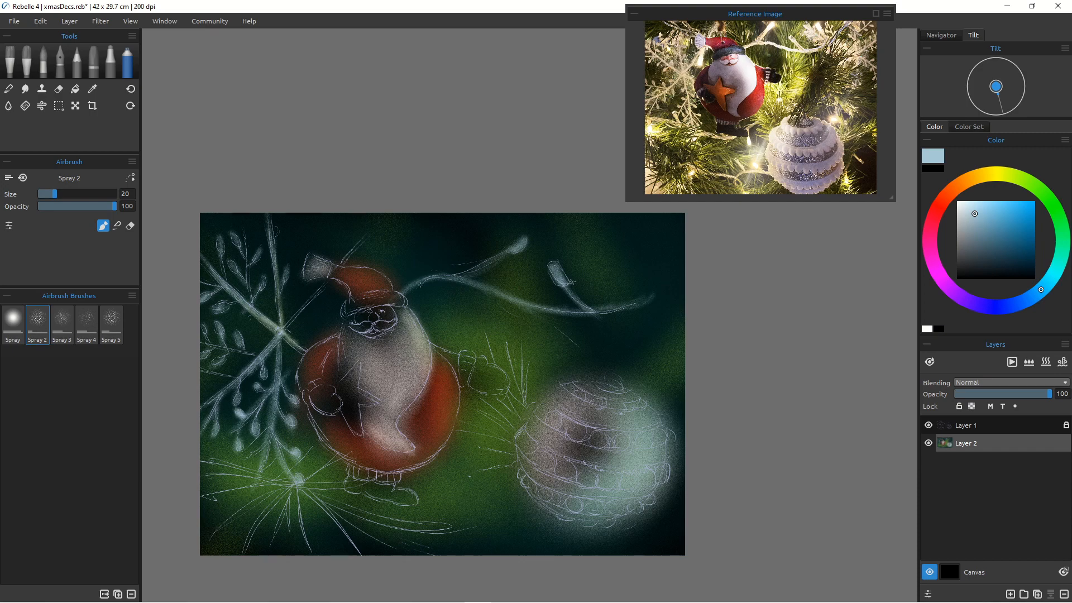
Step: Rename the top line-art layer as "sketch"
{"action": "left_click", "coordinate": [928, 425]}
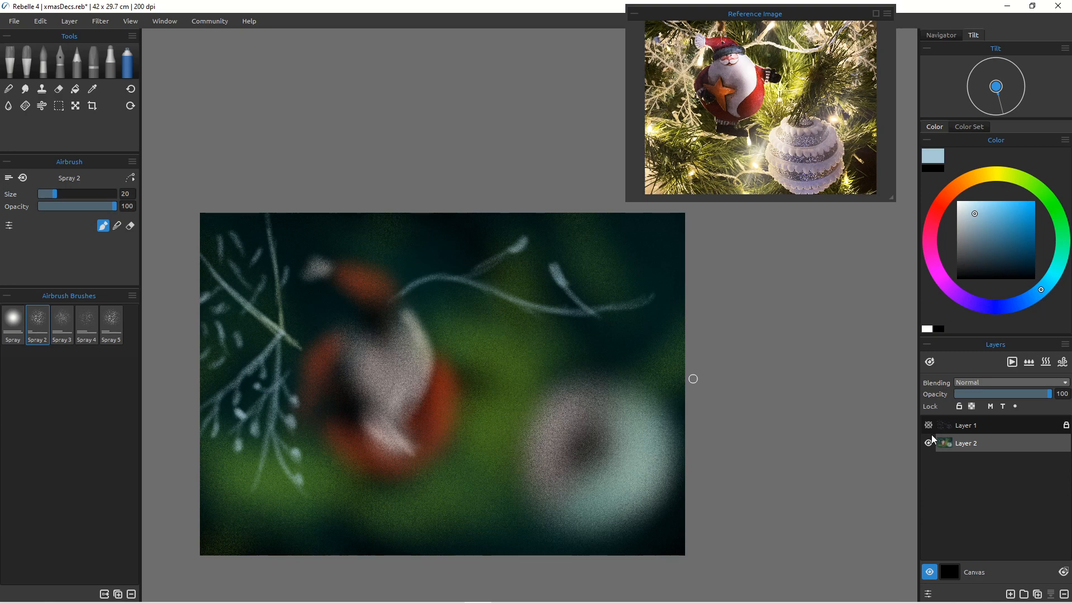
{"action": "left_click", "coordinate": [928, 426]}
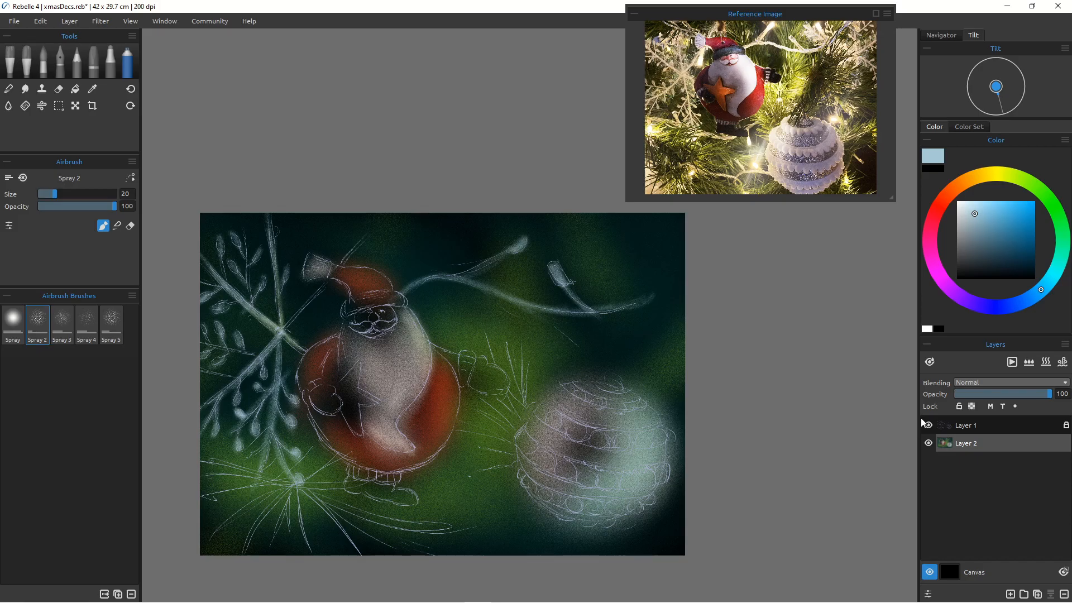
{"action": "left_click_drag", "start_coordinate": [506, 391], "coordinate": [514, 307]}
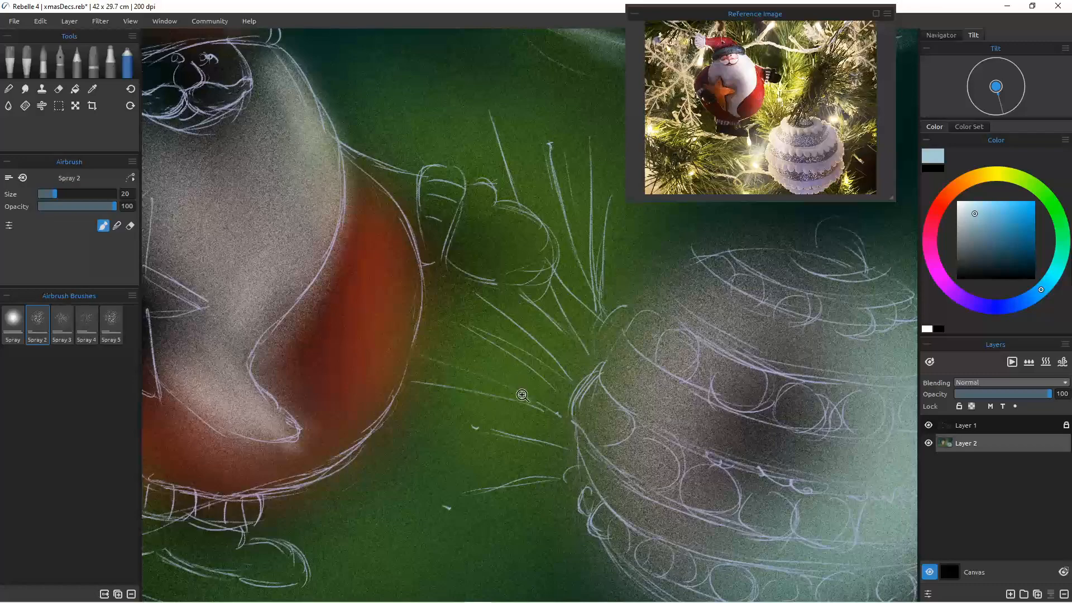
{"action": "mouse_move", "coordinate": [522, 394]}
{"action": "left_mouse_down"}
{"action": "mouse_move", "coordinate": [518, 424]}
{"action": "mouse_move", "coordinate": [523, 399]}
{"action": "left_mouse_up"}
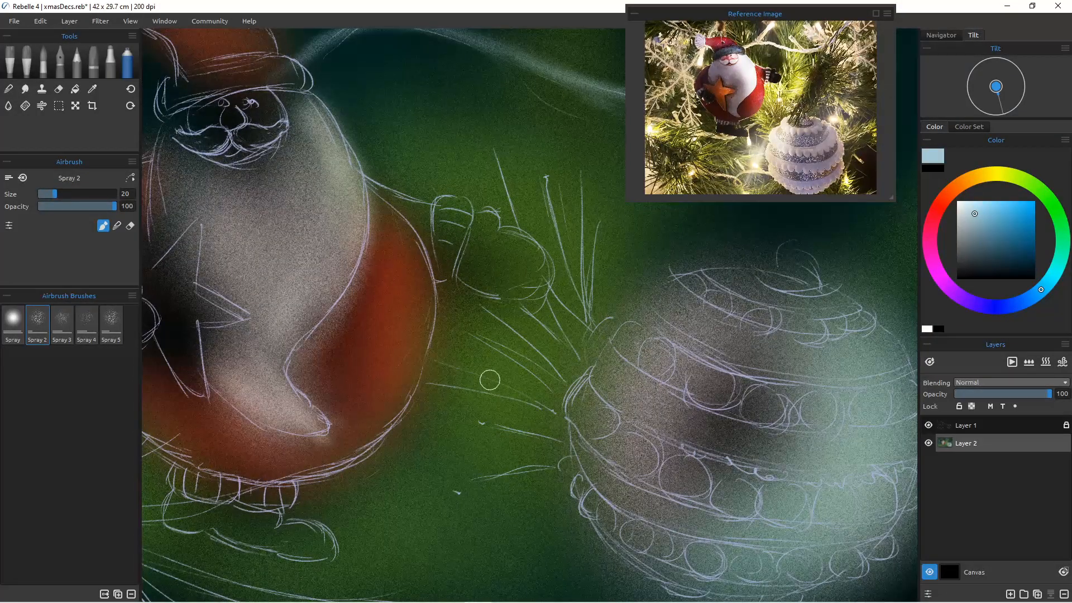
{"action": "left_click", "coordinate": [981, 426]}
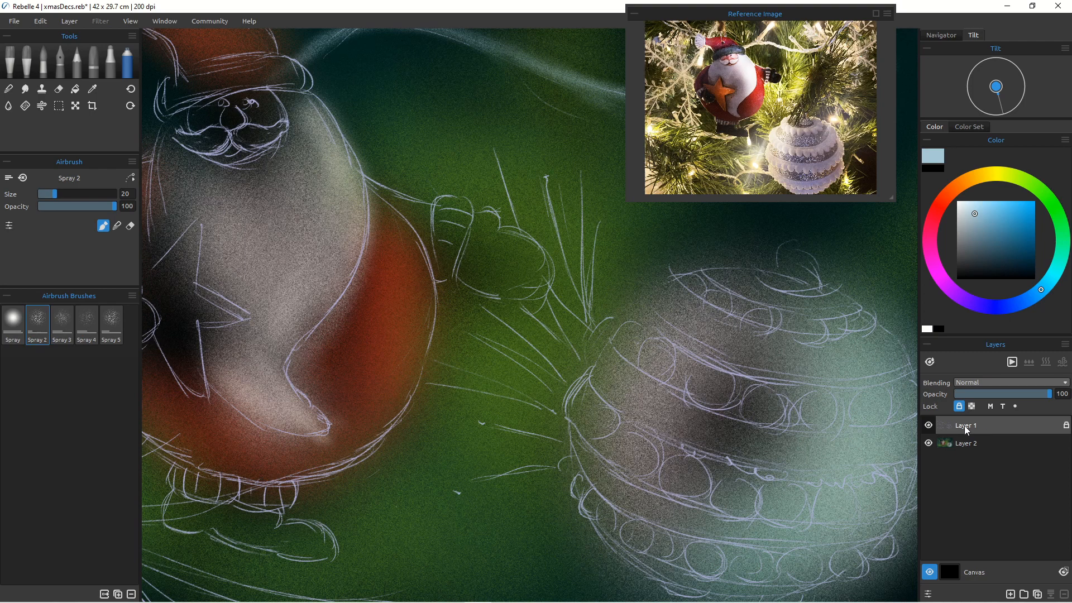
{"action": "double_click", "coordinate": [970, 426]}
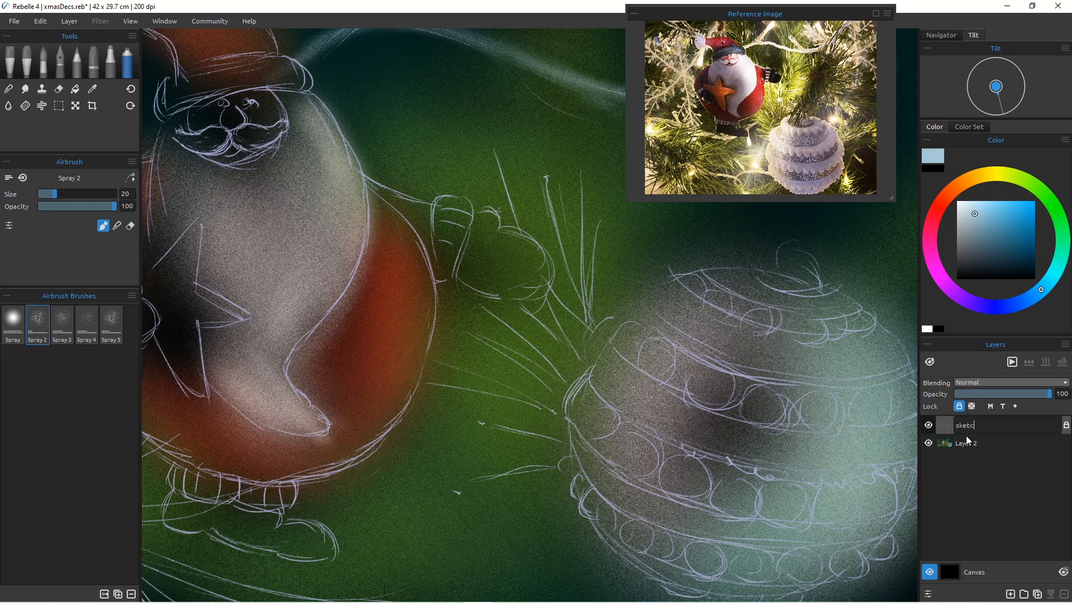
{"action": "type", "text": "sketch"}
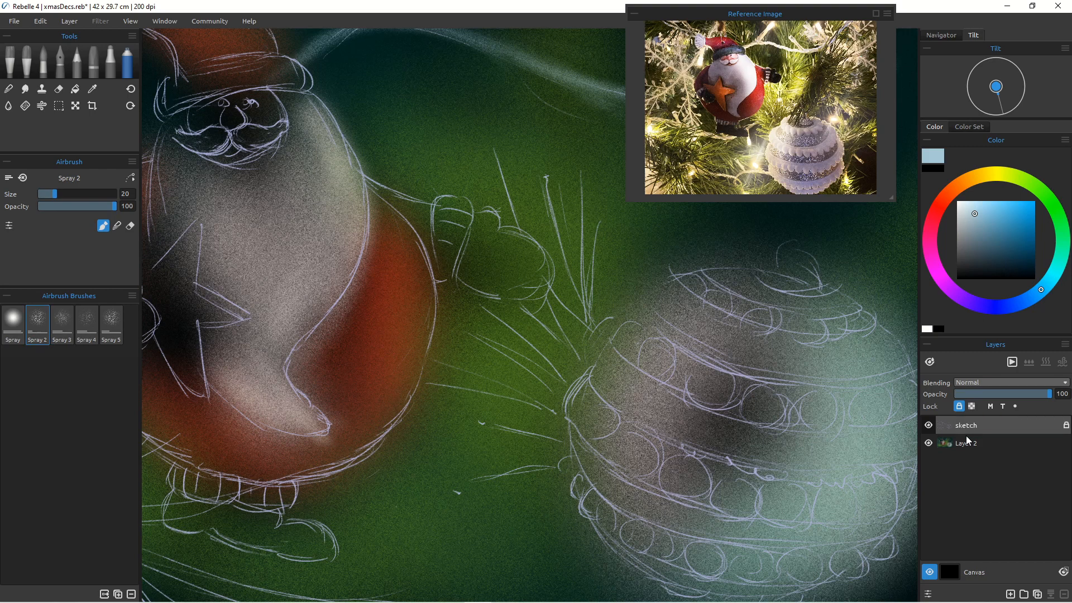
Step: Rename Layer 2 as "background"
{"action": "left_click", "coordinate": [972, 441]}
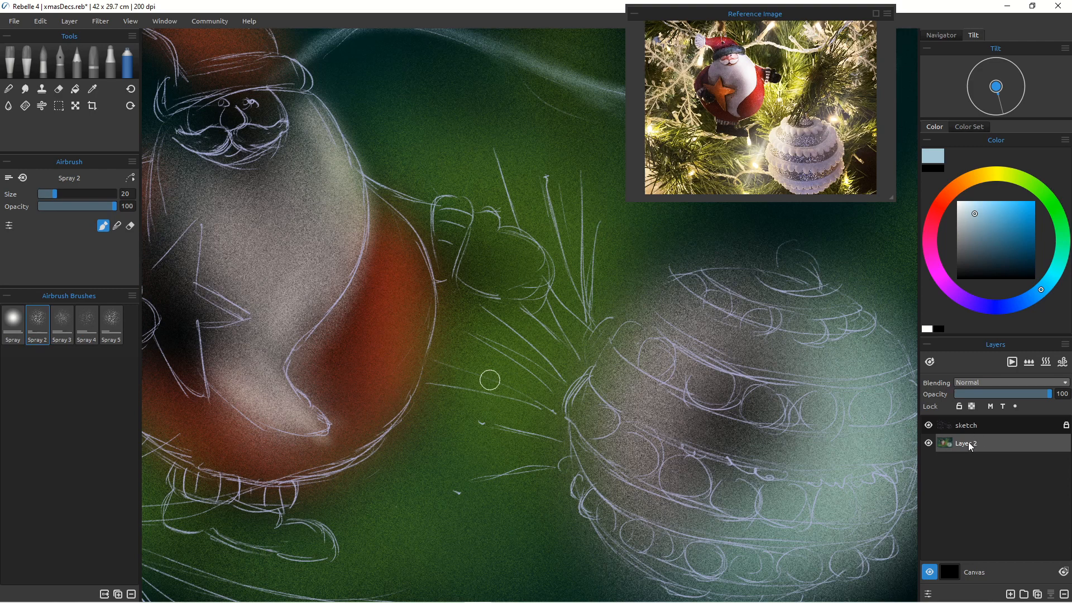
{"action": "double_click", "coordinate": [968, 441]}
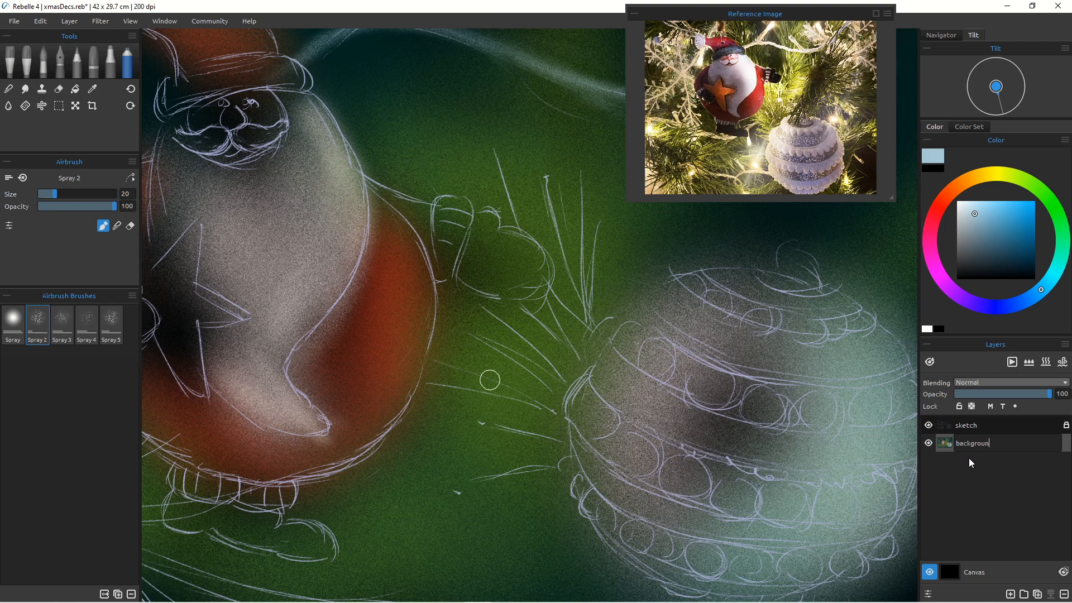
{"action": "key", "text": "Return"}
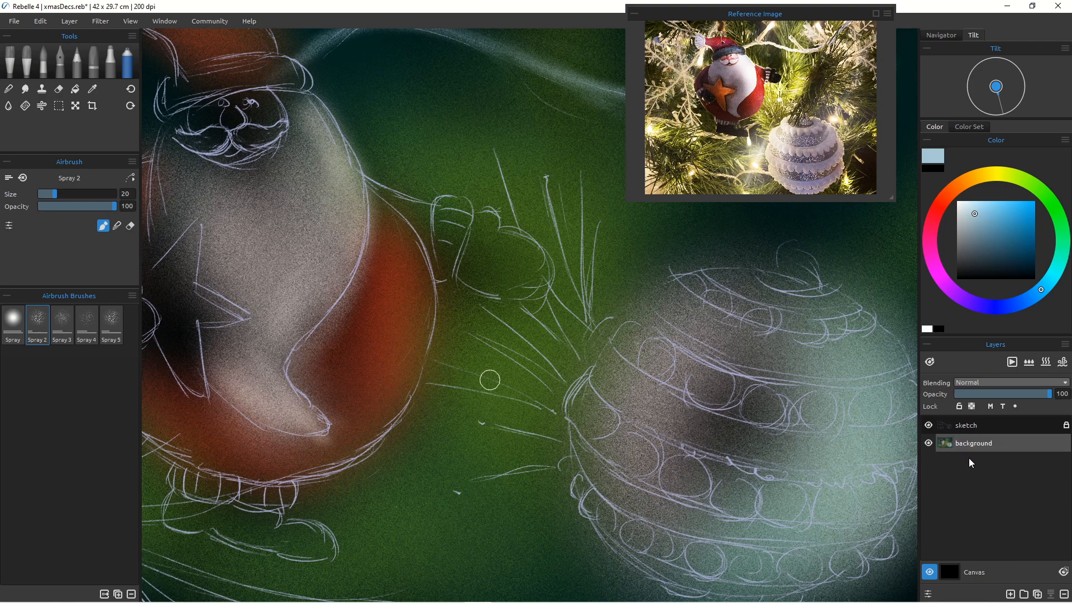
Step: Lock the background layer and add a new empty layer at the top of the stack
{"action": "left_click", "coordinate": [959, 407]}
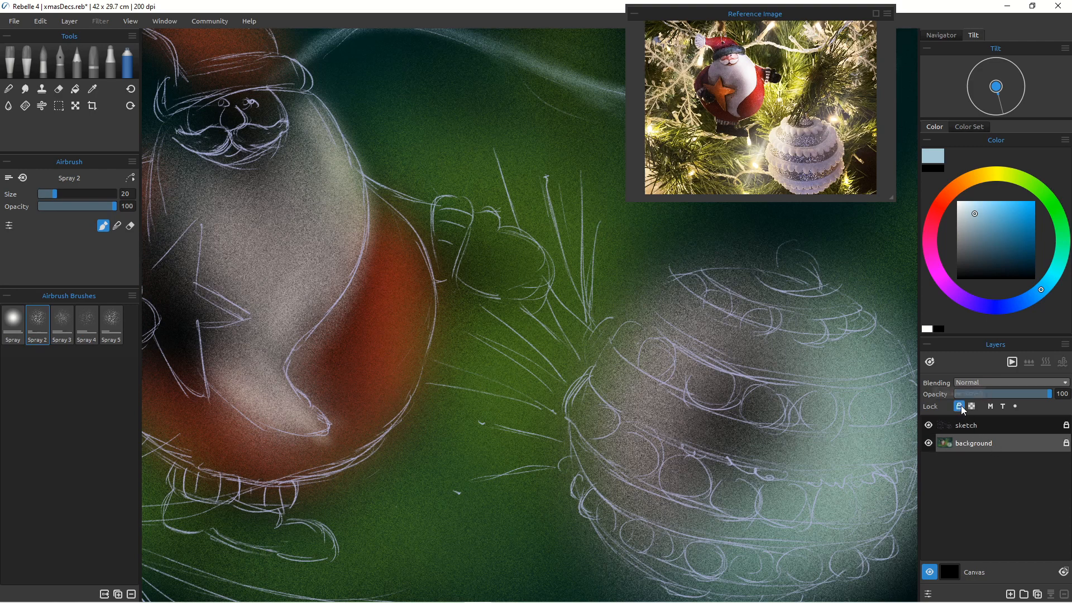
{"action": "left_click", "coordinate": [981, 426]}
{"action": "left_click", "coordinate": [1012, 594]}
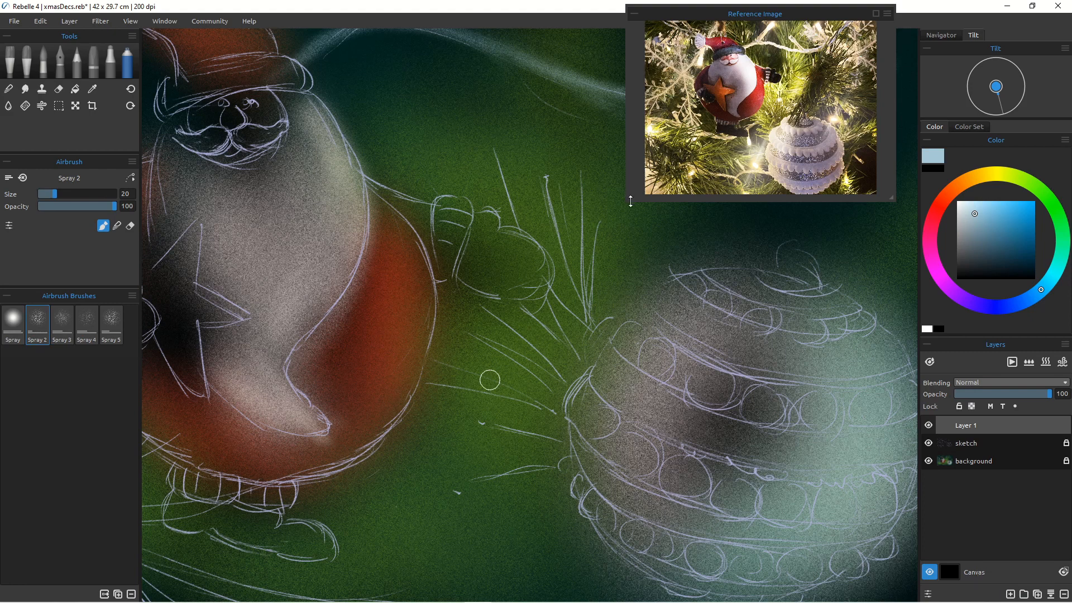
Step: Enlarge the reference image window and zoom into Santa and the bauble to study them
{"action": "left_click_drag", "start_coordinate": [628, 202], "coordinate": [430, 492]}
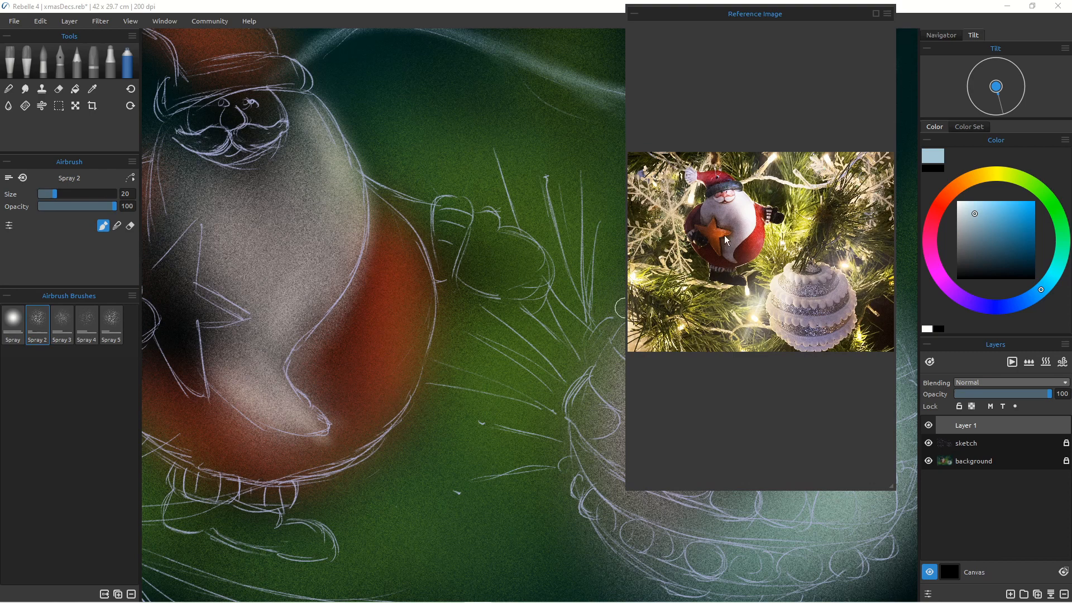
{"action": "mouse_move", "coordinate": [728, 275]}
{"action": "left_mouse_down"}
{"action": "mouse_move", "coordinate": [689, 319]}
{"action": "mouse_move", "coordinate": [735, 284]}
{"action": "left_mouse_up"}
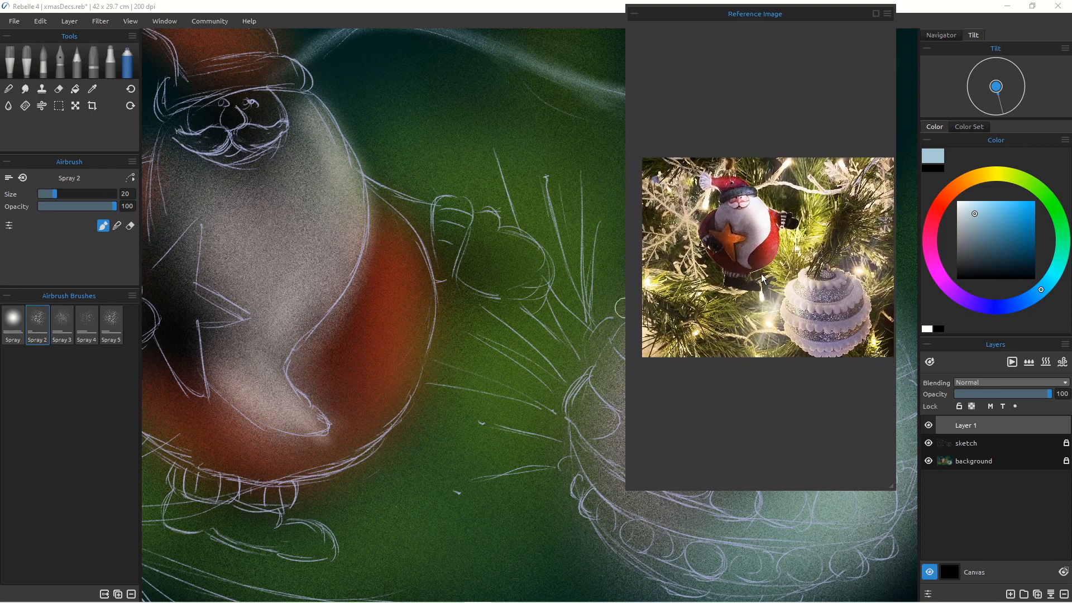
{"action": "scroll", "coordinate": [737, 283], "scroll_direction": "up", "scroll_amount": 1}
{"action": "scroll", "coordinate": [737, 284], "scroll_direction": "up", "scroll_amount": 5}
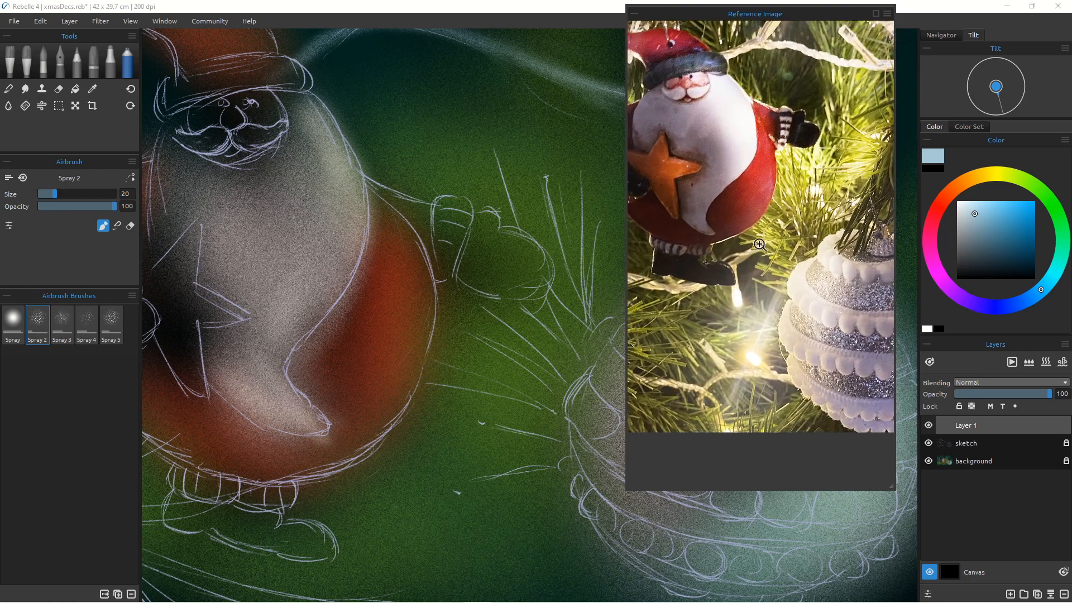
{"action": "scroll", "coordinate": [720, 278], "scroll_direction": "up", "scroll_amount": 5}
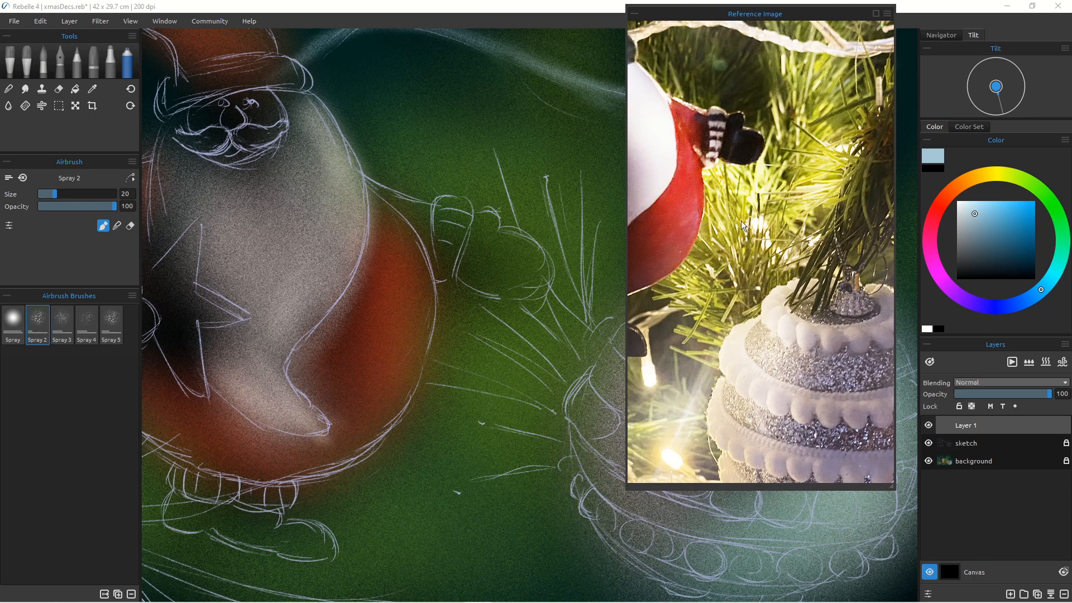
{"action": "left_click", "coordinate": [726, 337]}
{"action": "left_click_drag", "start_coordinate": [723, 361], "coordinate": [851, 292]}
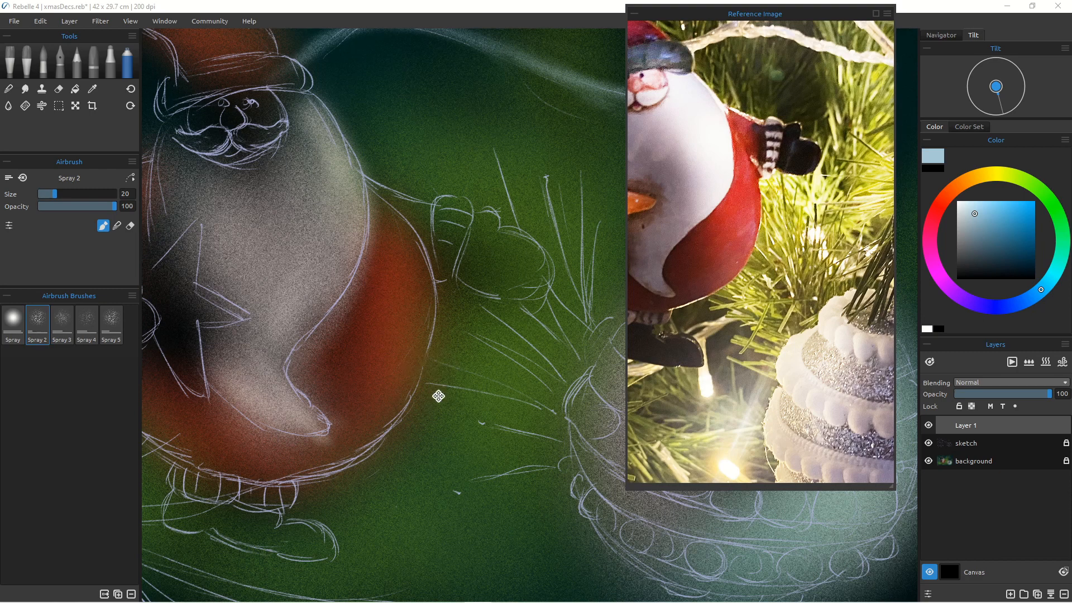
Step: On the new layer, pick a pale yellow-green and spray a glow between Santa and the bauble at size 70
{"action": "scroll", "coordinate": [548, 350], "scroll_direction": "down", "scroll_amount": 2}
{"action": "mouse_move", "coordinate": [548, 350]}
{"action": "left_mouse_down"}
{"action": "mouse_move", "coordinate": [511, 351]}
{"action": "mouse_move", "coordinate": [540, 328]}
{"action": "mouse_move", "coordinate": [530, 321]}
{"action": "left_mouse_up"}
{"action": "left_click_drag", "start_coordinate": [498, 359], "coordinate": [387, 348]}
{"action": "scroll", "coordinate": [427, 355], "scroll_direction": "up", "scroll_amount": 2}
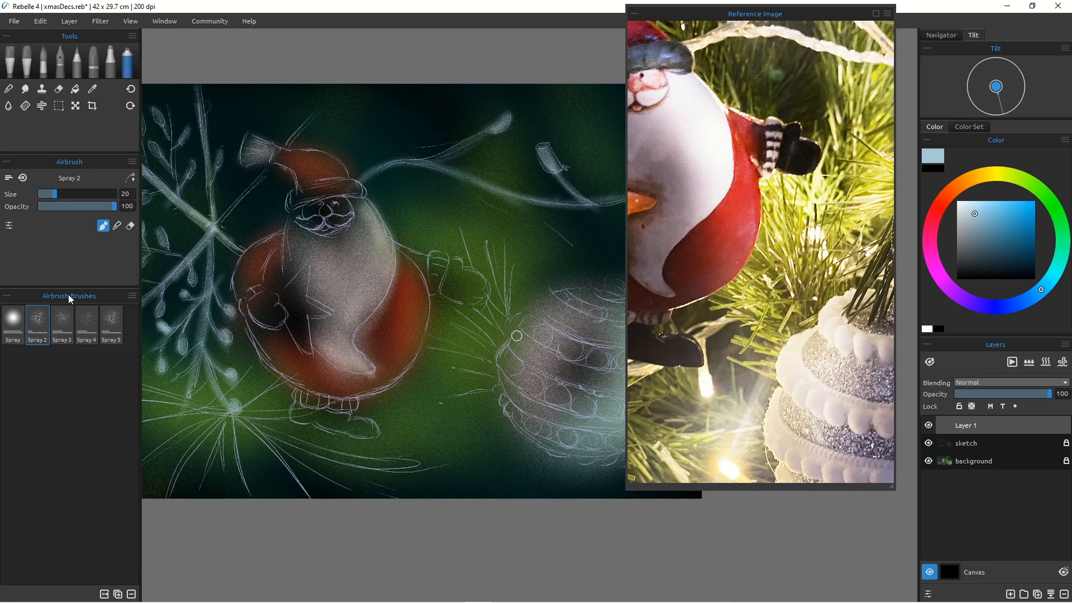
{"action": "left_click", "coordinate": [1023, 180]}
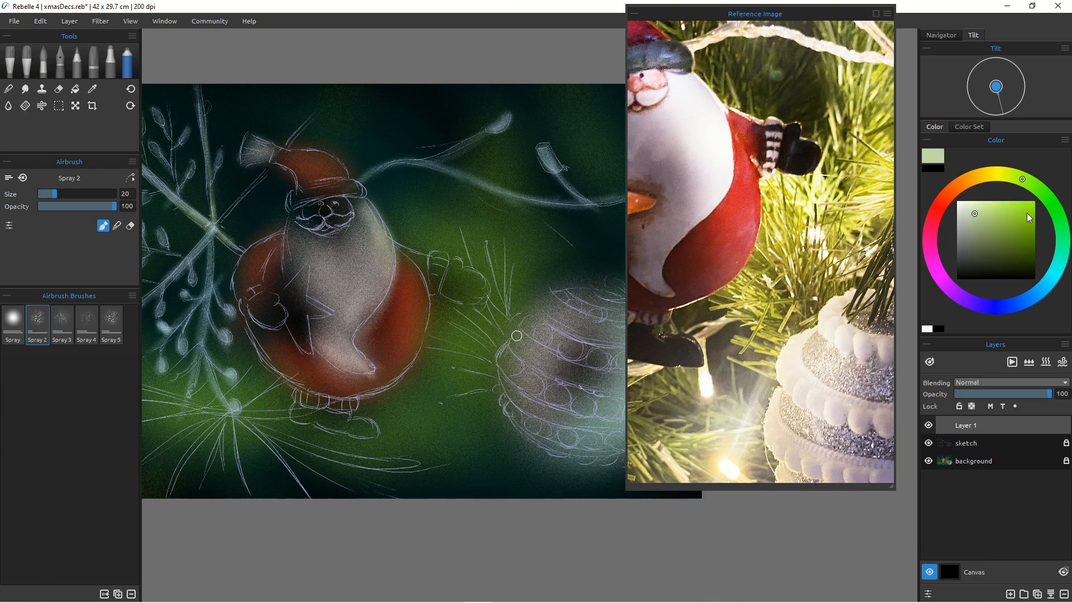
{"action": "left_click", "coordinate": [982, 205]}
{"action": "key", "text": "bracketright"}
{"action": "key", "text": "bracketright"}
{"action": "key", "text": "bracketright"}
{"action": "key", "text": "bracketright"}
{"action": "key", "text": "bracketright"}
{"action": "key", "text": "bracketright"}
{"action": "key", "text": "bracketright"}
{"action": "key", "text": "bracketright"}
{"action": "key", "text": "bracketright"}
{"action": "key", "text": "bracketright"}
{"action": "key", "text": "bracketright"}
{"action": "key", "text": "bracketright"}
{"action": "key", "text": "bracketright"}
{"action": "key", "text": "bracketright"}
{"action": "key", "text": "bracketright"}
{"action": "key", "text": "bracketright"}
{"action": "key", "text": "bracketleft"}
{"action": "key", "text": "bracketleft"}
{"action": "key", "text": "bracketleft"}
{"action": "key", "text": "bracketleft"}
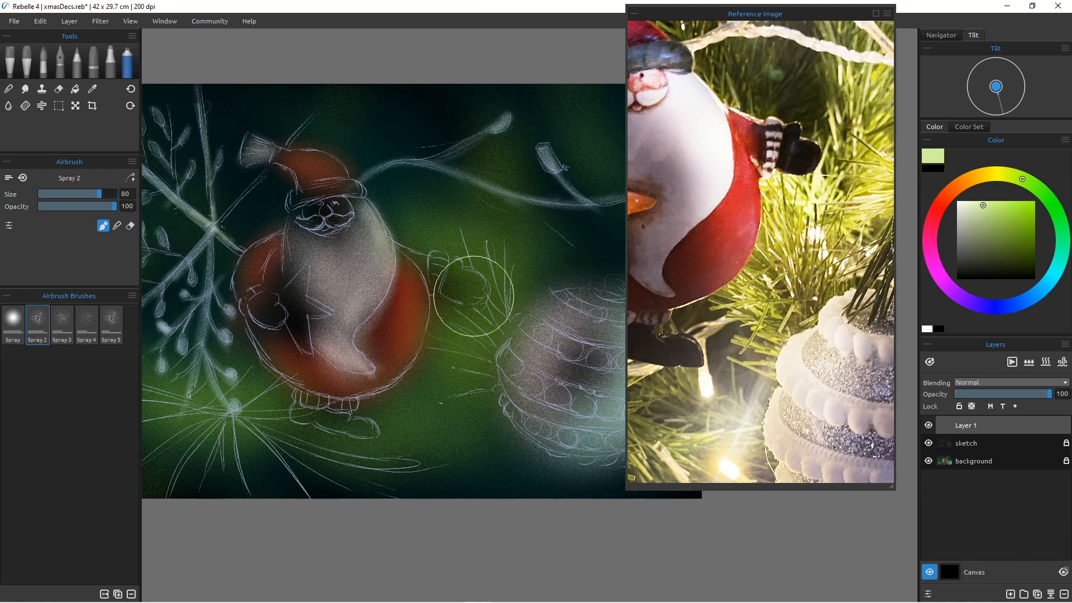
{"action": "key", "text": "bracketleft"}
{"action": "key", "text": "bracketleft"}
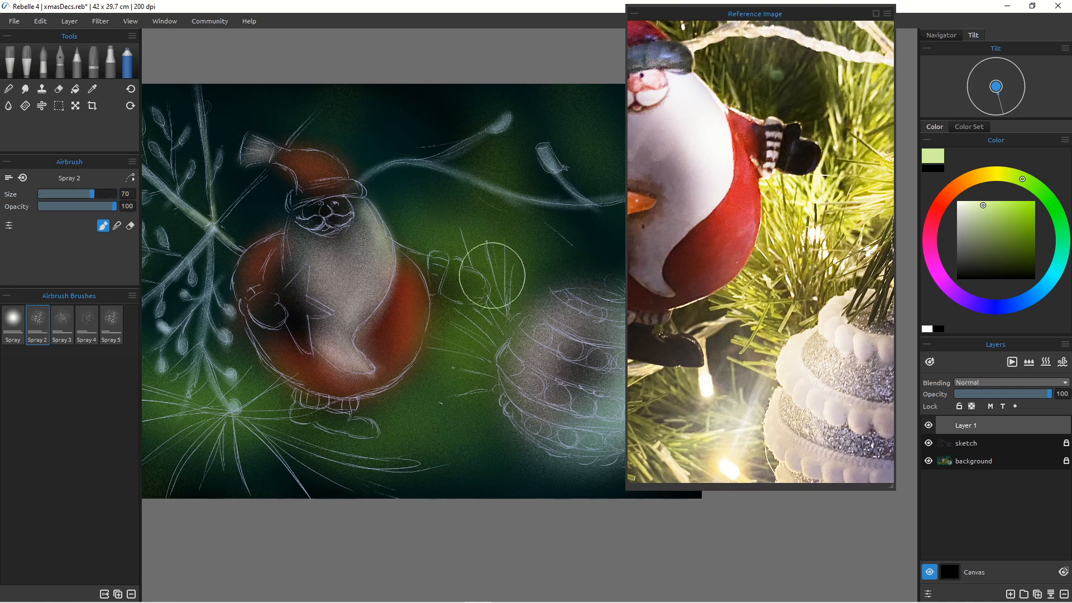
{"action": "mouse_move", "coordinate": [492, 276]}
{"action": "left_mouse_down"}
{"action": "mouse_move", "coordinate": [500, 347]}
{"action": "mouse_move", "coordinate": [495, 278]}
{"action": "mouse_move", "coordinate": [531, 357]}
{"action": "mouse_move", "coordinate": [482, 315]}
{"action": "mouse_move", "coordinate": [488, 337]}
{"action": "mouse_move", "coordinate": [474, 316]}
{"action": "mouse_move", "coordinate": [495, 321]}
{"action": "mouse_move", "coordinate": [543, 373]}
{"action": "mouse_move", "coordinate": [578, 316]}
{"action": "mouse_move", "coordinate": [554, 431]}
{"action": "mouse_move", "coordinate": [577, 434]}
{"action": "left_mouse_up"}
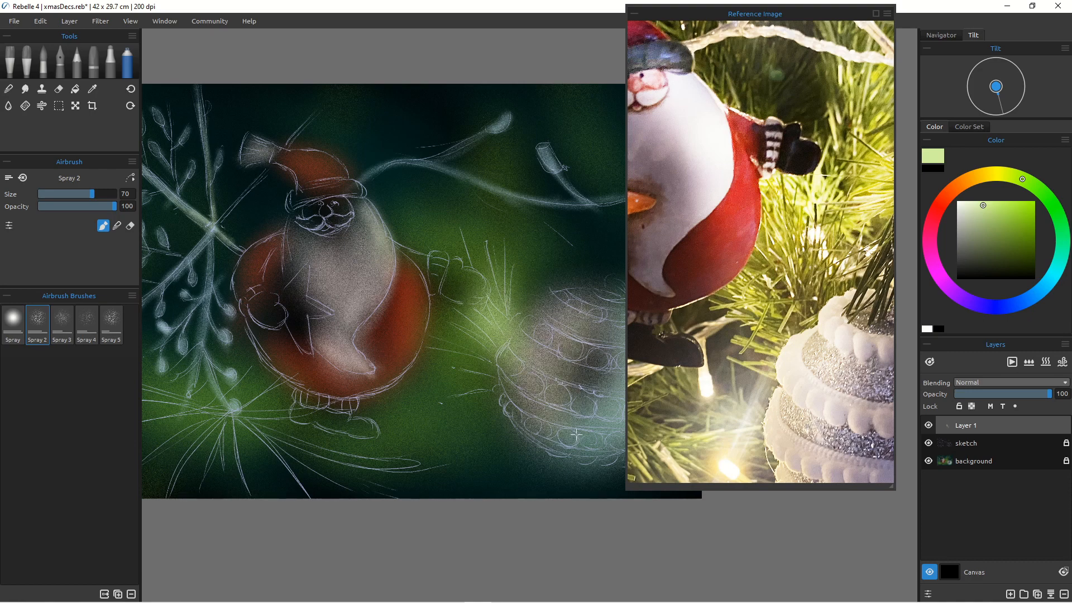
{"action": "mouse_move", "coordinate": [485, 311]}
{"action": "left_mouse_down"}
{"action": "mouse_move", "coordinate": [501, 262]}
{"action": "mouse_move", "coordinate": [524, 299]}
{"action": "mouse_move", "coordinate": [472, 224]}
{"action": "mouse_move", "coordinate": [508, 374]}
{"action": "mouse_move", "coordinate": [446, 313]}
{"action": "mouse_move", "coordinate": [483, 357]}
{"action": "mouse_move", "coordinate": [465, 371]}
{"action": "left_mouse_up"}
{"action": "mouse_move", "coordinate": [476, 352]}
{"action": "left_mouse_down"}
{"action": "mouse_move", "coordinate": [467, 493]}
{"action": "mouse_move", "coordinate": [502, 446]}
{"action": "mouse_move", "coordinate": [454, 411]}
{"action": "mouse_move", "coordinate": [472, 421]}
{"action": "mouse_move", "coordinate": [457, 420]}
{"action": "mouse_move", "coordinate": [480, 404]}
{"action": "mouse_move", "coordinate": [450, 437]}
{"action": "left_mouse_up"}
{"action": "left_click_drag", "start_coordinate": [503, 387], "coordinate": [436, 454]}
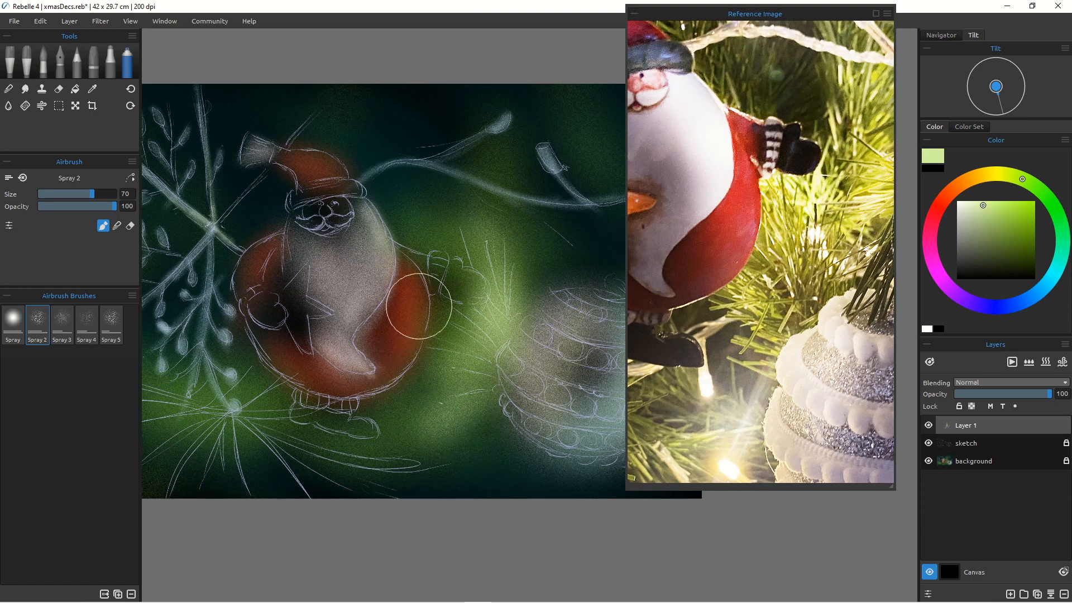
{"action": "left_click_drag", "start_coordinate": [429, 339], "coordinate": [429, 374]}
{"action": "left_click_drag", "start_coordinate": [443, 311], "coordinate": [436, 366]}
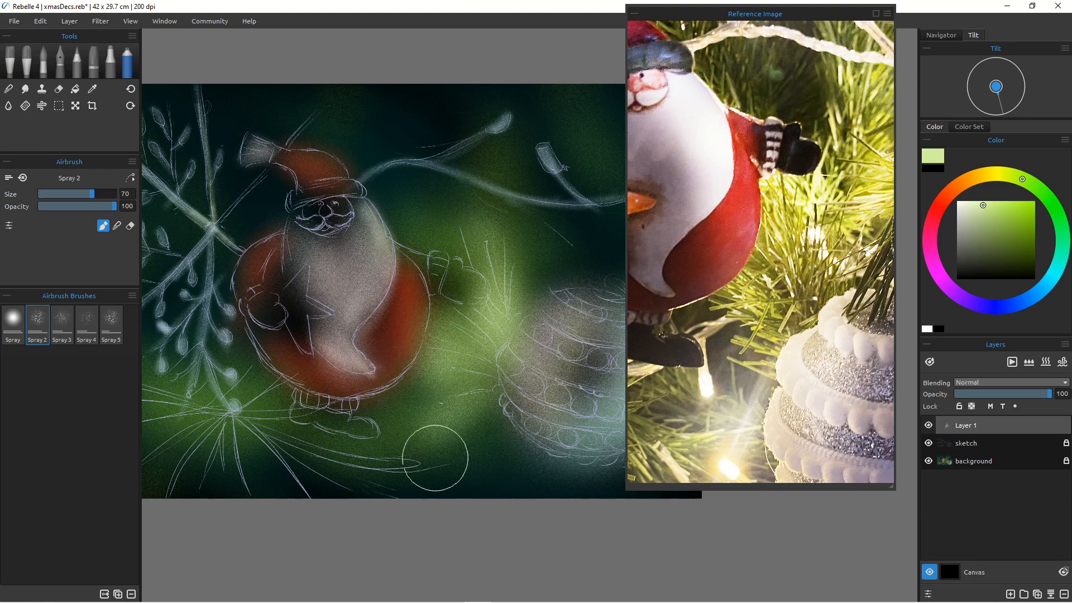
Step: Draw a few pine needles between Santa and the bauble with the 4B pencil in dark olive green
{"action": "left_click", "coordinate": [77, 60]}
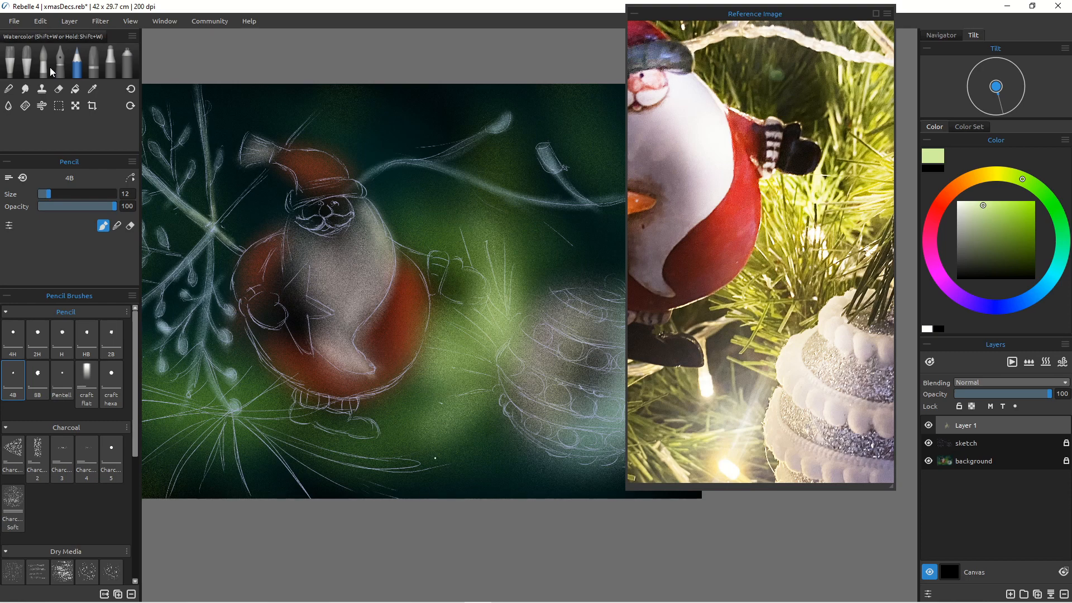
{"action": "left_click", "coordinate": [1028, 250]}
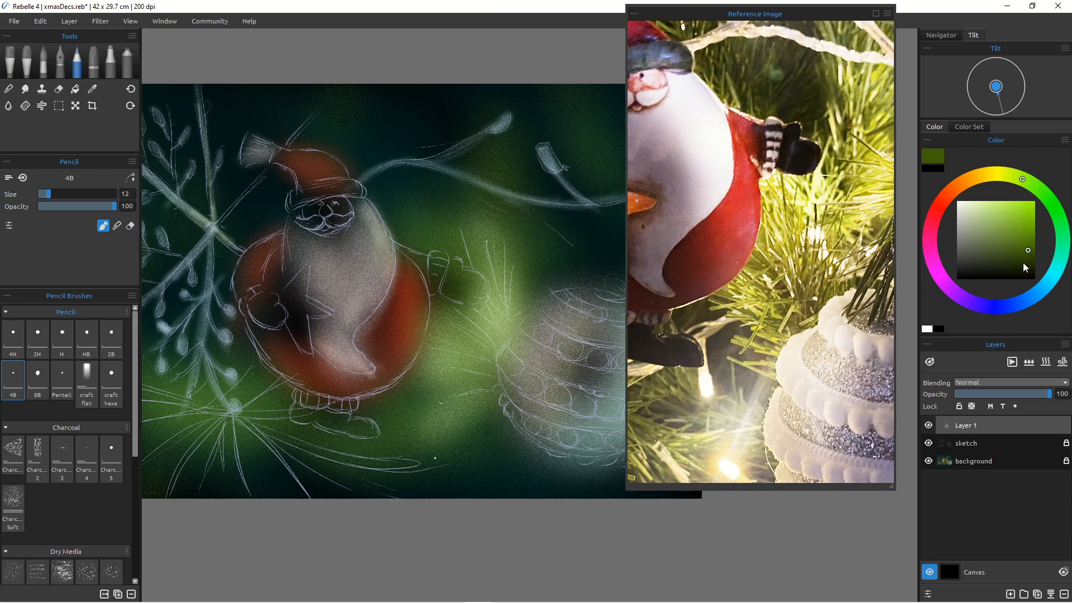
{"action": "left_click", "coordinate": [1023, 263]}
{"action": "mouse_move", "coordinate": [458, 307]}
{"action": "left_mouse_down"}
{"action": "mouse_move", "coordinate": [482, 337]}
{"action": "mouse_move", "coordinate": [466, 312]}
{"action": "left_mouse_up"}
{"action": "left_click_drag", "start_coordinate": [457, 224], "coordinate": [468, 255]}
{"action": "left_click_drag", "start_coordinate": [487, 262], "coordinate": [500, 291]}
Step: Undo the pencil needle strokes
{"action": "key", "text": "ctrl+z"}
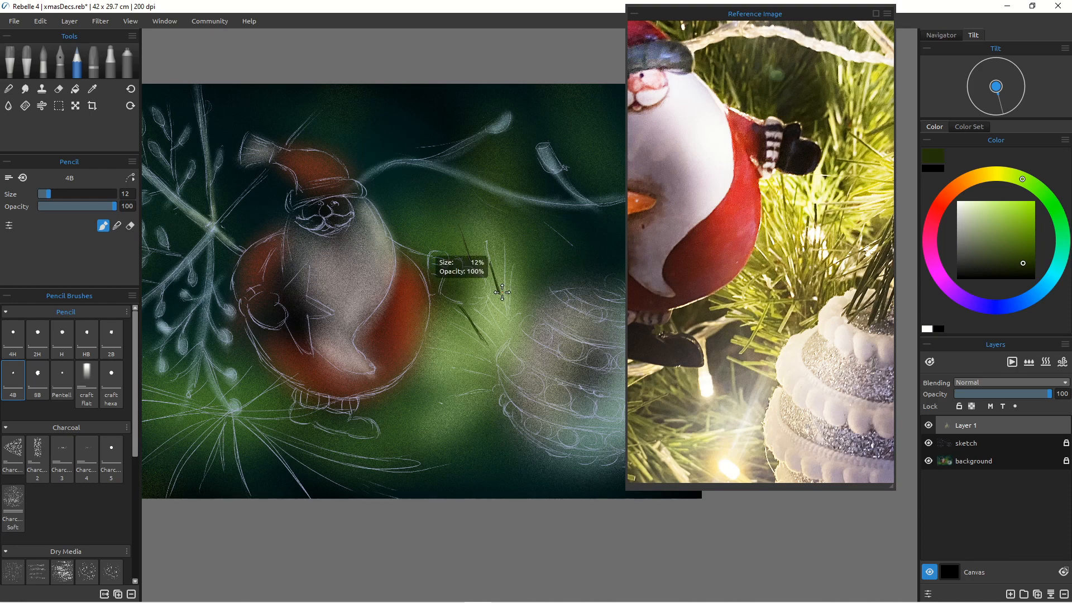
{"action": "key", "text": "ctrl+z"}
{"action": "key", "text": "ctrl+z"}
{"action": "key", "text": "ctrl+z"}
{"action": "key", "text": "ctrl+z"}
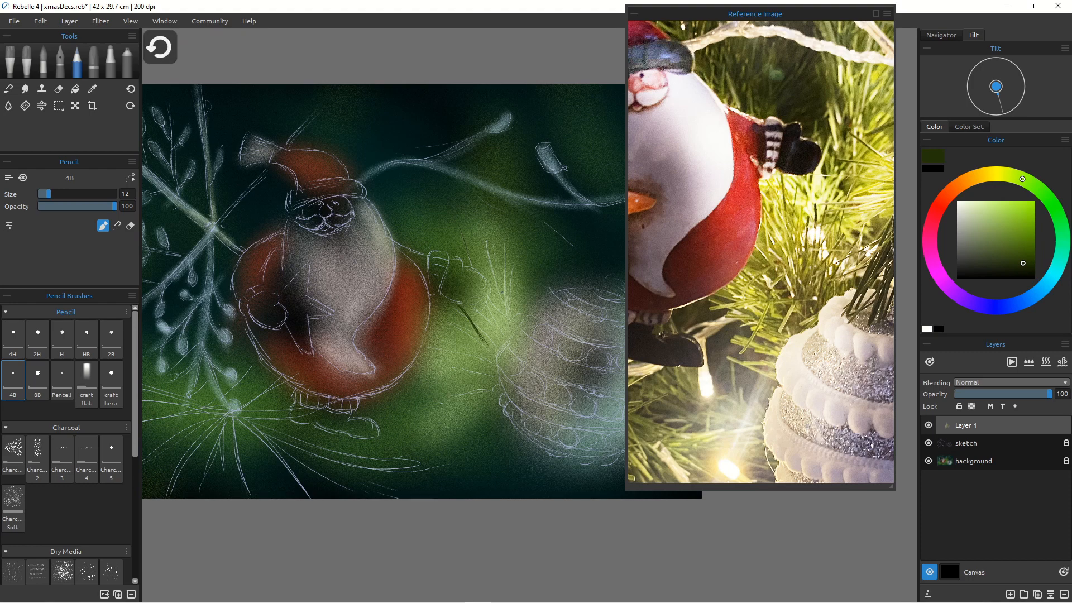
{"action": "key", "text": "ctrl+z"}
{"action": "key", "text": "ctrl+z"}
{"action": "key", "text": "ctrl+z"}
{"action": "key", "text": "ctrl+z"}
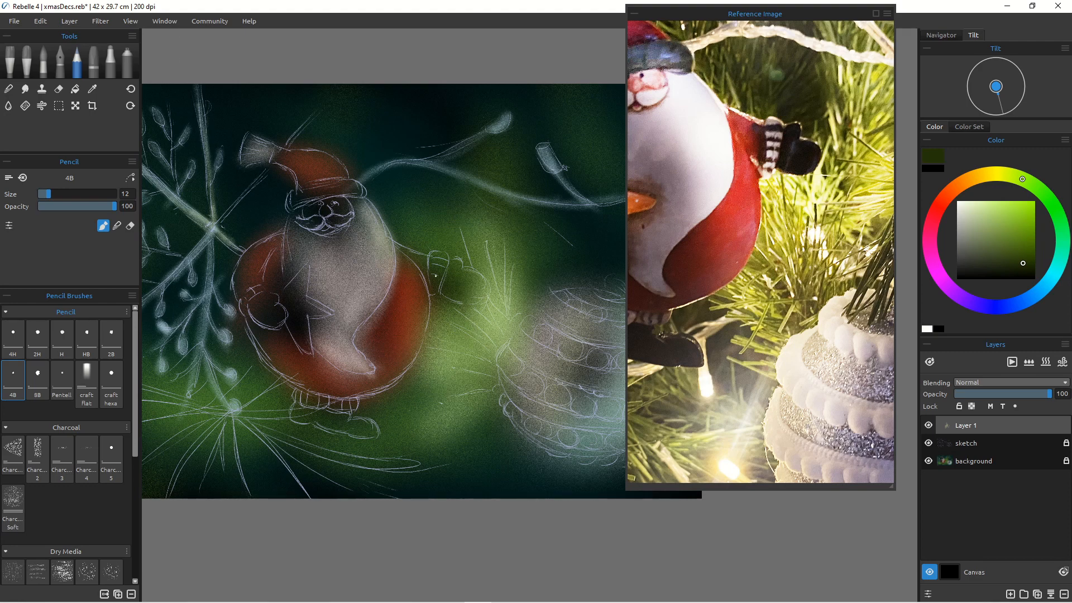
Step: Enlarge the pencil to size 30 and draw dark green pine needles between Santa and the bauble
{"action": "key", "text": "bracketright"}
{"action": "key", "text": "bracketright"}
{"action": "key", "text": "bracketright"}
{"action": "key", "text": "bracketright"}
{"action": "left_click_drag", "start_coordinate": [459, 227], "coordinate": [484, 284]}
{"action": "left_click_drag", "start_coordinate": [491, 303], "coordinate": [506, 332]}
{"action": "left_click_drag", "start_coordinate": [487, 238], "coordinate": [505, 297]}
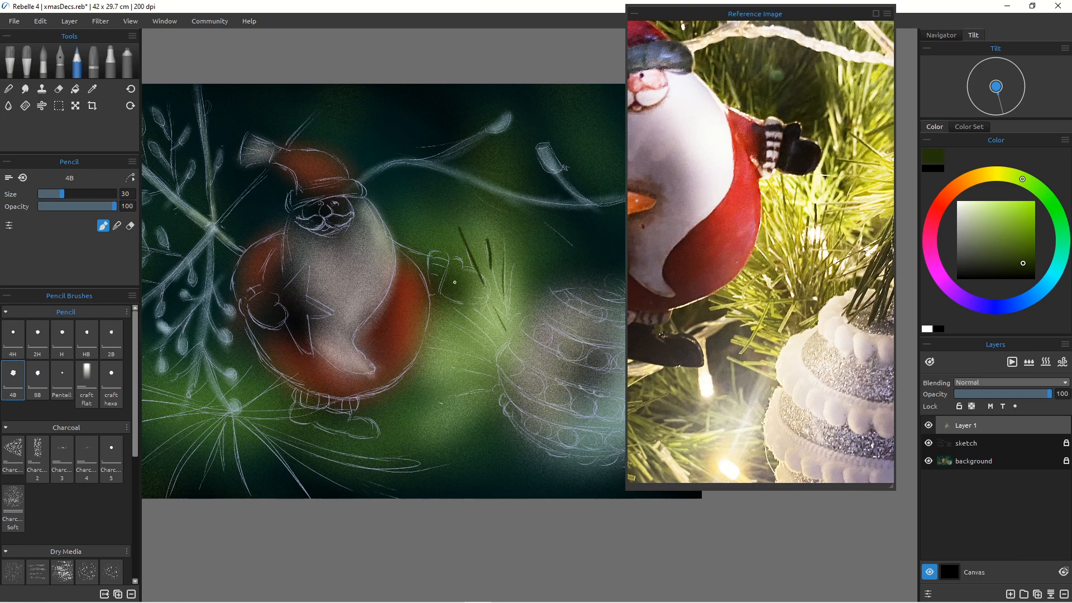
{"action": "mouse_move", "coordinate": [488, 297]}
{"action": "left_mouse_down"}
{"action": "mouse_move", "coordinate": [503, 342]}
{"action": "mouse_move", "coordinate": [496, 338]}
{"action": "left_mouse_up"}
{"action": "left_click_drag", "start_coordinate": [510, 267], "coordinate": [511, 324]}
{"action": "mouse_move", "coordinate": [445, 302]}
{"action": "left_mouse_down"}
{"action": "mouse_move", "coordinate": [496, 350]}
{"action": "mouse_move", "coordinate": [447, 348]}
{"action": "left_mouse_up"}
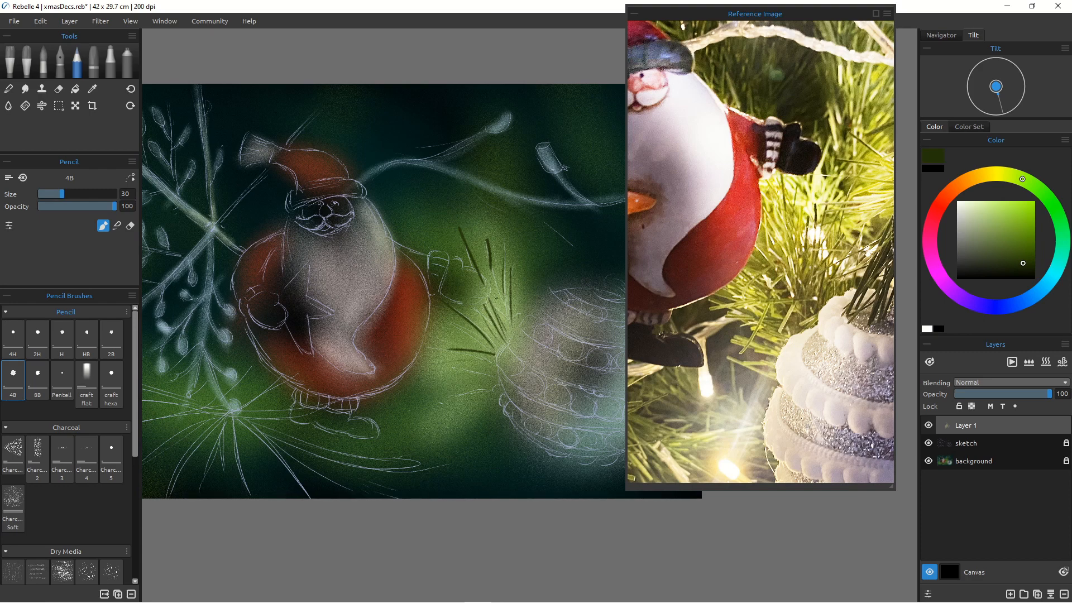
{"action": "left_click_drag", "start_coordinate": [459, 308], "coordinate": [494, 366]}
{"action": "left_click_drag", "start_coordinate": [456, 313], "coordinate": [478, 348]}
{"action": "mouse_move", "coordinate": [475, 306]}
{"action": "left_mouse_down"}
{"action": "mouse_move", "coordinate": [493, 340]}
{"action": "mouse_move", "coordinate": [471, 324]}
{"action": "mouse_move", "coordinate": [443, 334]}
{"action": "mouse_move", "coordinate": [495, 379]}
{"action": "mouse_move", "coordinate": [414, 363]}
{"action": "left_mouse_up"}
Step: Pick a very pale cream and draw highlighted pine needles over the branch
{"action": "left_click", "coordinate": [985, 208]}
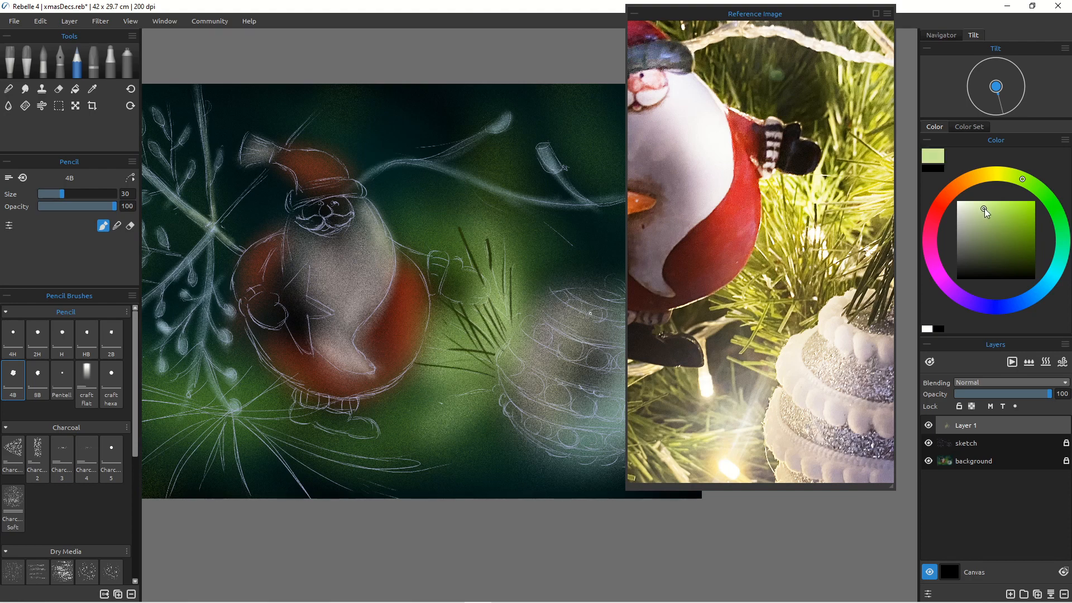
{"action": "left_click", "coordinate": [959, 209]}
{"action": "left_click_drag", "start_coordinate": [491, 209], "coordinate": [506, 329]}
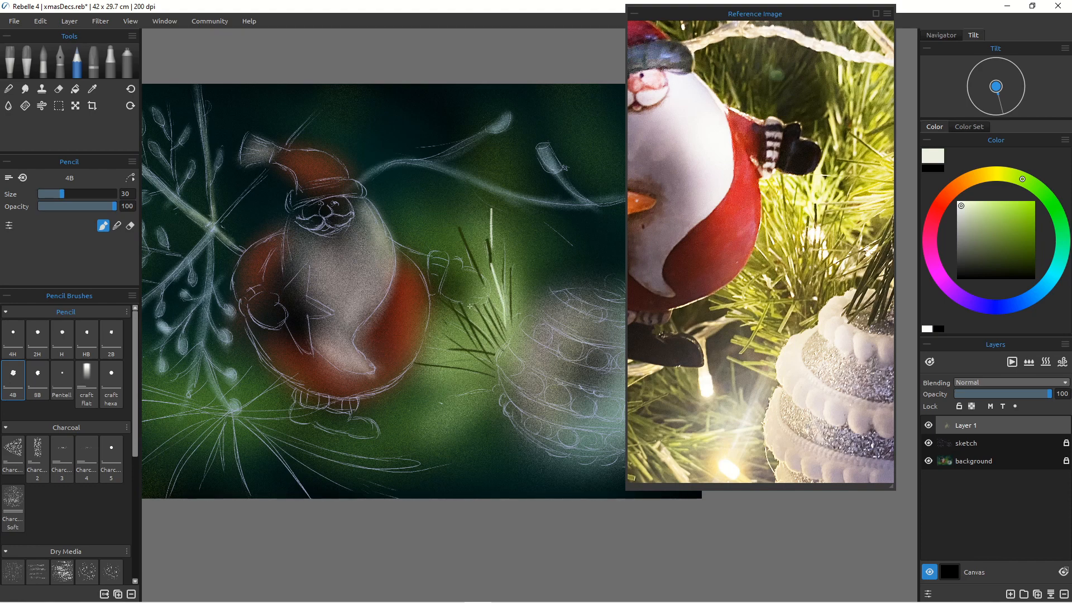
{"action": "mouse_move", "coordinate": [470, 306]}
{"action": "left_mouse_down"}
{"action": "mouse_move", "coordinate": [493, 358]}
{"action": "mouse_move", "coordinate": [442, 322]}
{"action": "mouse_move", "coordinate": [483, 364]}
{"action": "left_mouse_up"}
{"action": "left_click_drag", "start_coordinate": [423, 342], "coordinate": [476, 368]}
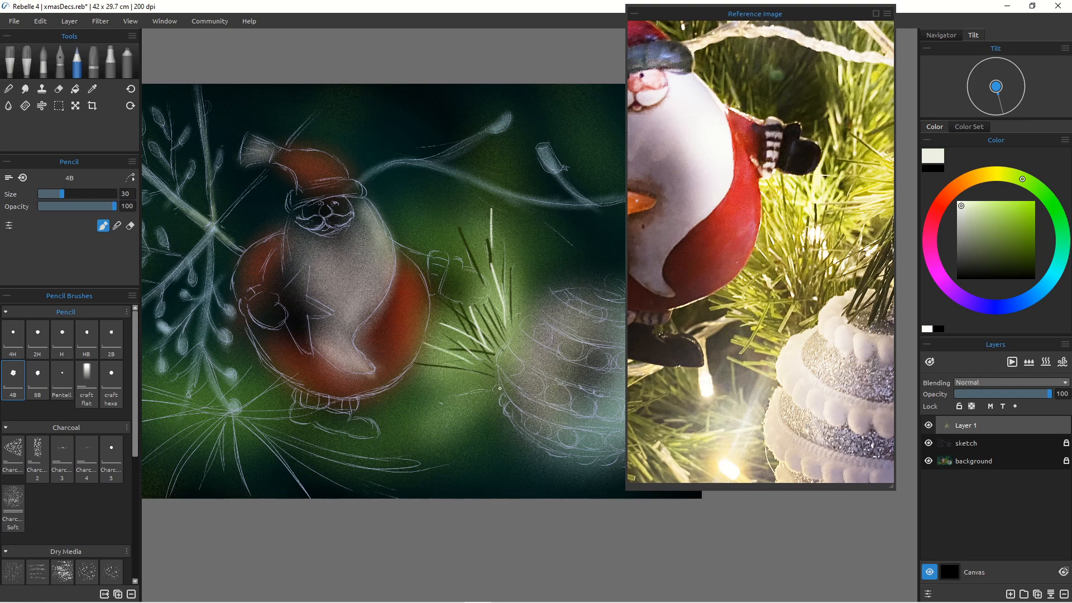
Step: Pick a brighter yellow-green and add more pine needles near the top of the branch
{"action": "left_click", "coordinate": [1025, 230]}
{"action": "left_click", "coordinate": [1008, 180]}
{"action": "left_click", "coordinate": [1017, 182]}
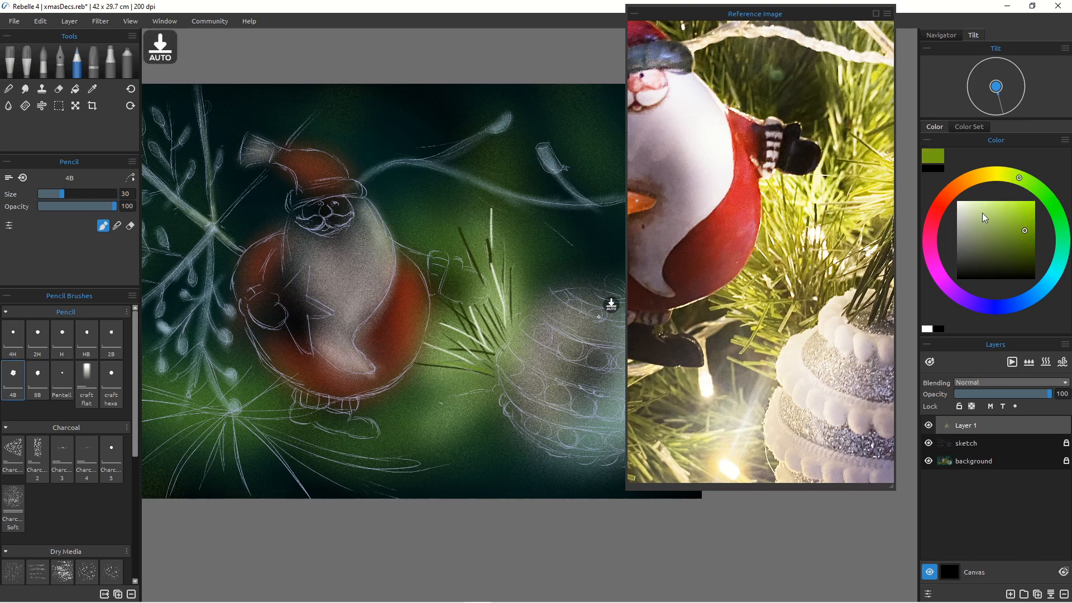
{"action": "left_click", "coordinate": [1014, 211]}
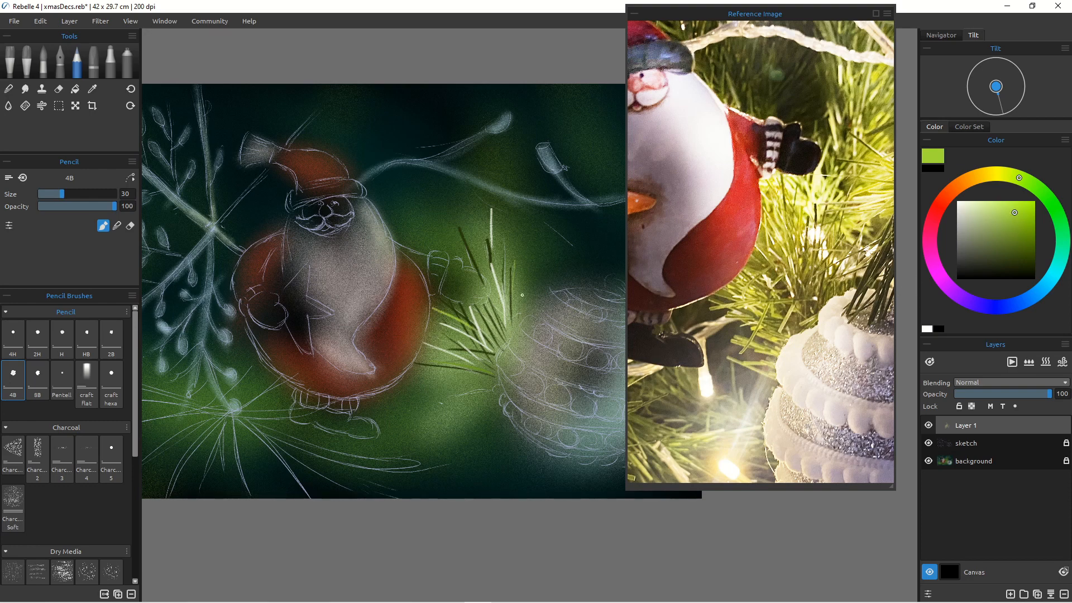
{"action": "left_click_drag", "start_coordinate": [527, 269], "coordinate": [524, 313]}
{"action": "mouse_move", "coordinate": [467, 221]}
{"action": "left_mouse_down"}
{"action": "mouse_move", "coordinate": [496, 299]}
{"action": "mouse_move", "coordinate": [489, 292]}
{"action": "mouse_move", "coordinate": [480, 306]}
{"action": "mouse_move", "coordinate": [494, 335]}
{"action": "left_mouse_up"}
Step: Pick a dark olive green and draw more needles along the branch
{"action": "left_click", "coordinate": [1015, 233]}
{"action": "left_click", "coordinate": [1022, 244]}
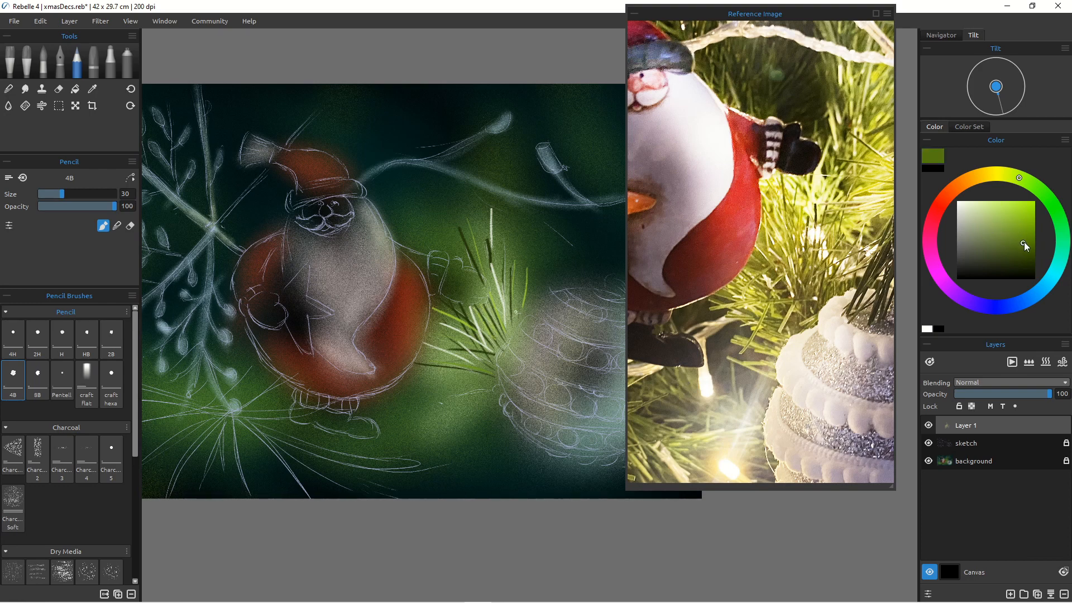
{"action": "mouse_move", "coordinate": [441, 324]}
{"action": "left_mouse_down"}
{"action": "mouse_move", "coordinate": [482, 360]}
{"action": "mouse_move", "coordinate": [462, 375]}
{"action": "left_mouse_up"}
{"action": "left_click_drag", "start_coordinate": [491, 274], "coordinate": [506, 316]}
{"action": "left_click_drag", "start_coordinate": [531, 238], "coordinate": [533, 296]}
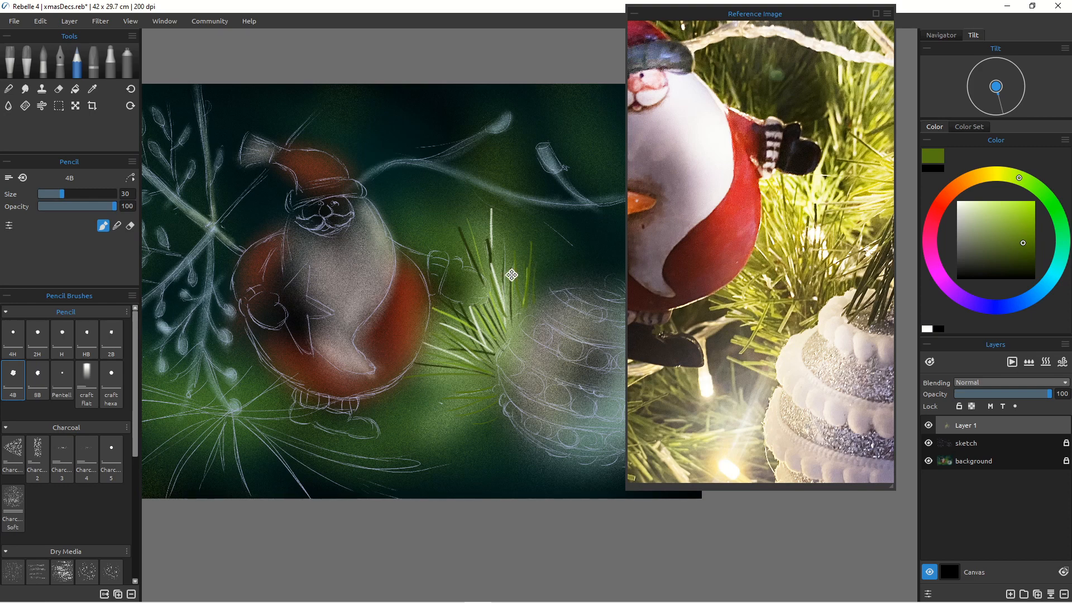
{"action": "mouse_move", "coordinate": [464, 392]}
{"action": "left_mouse_down"}
{"action": "mouse_move", "coordinate": [449, 407]}
{"action": "mouse_move", "coordinate": [455, 392]}
{"action": "left_mouse_up"}
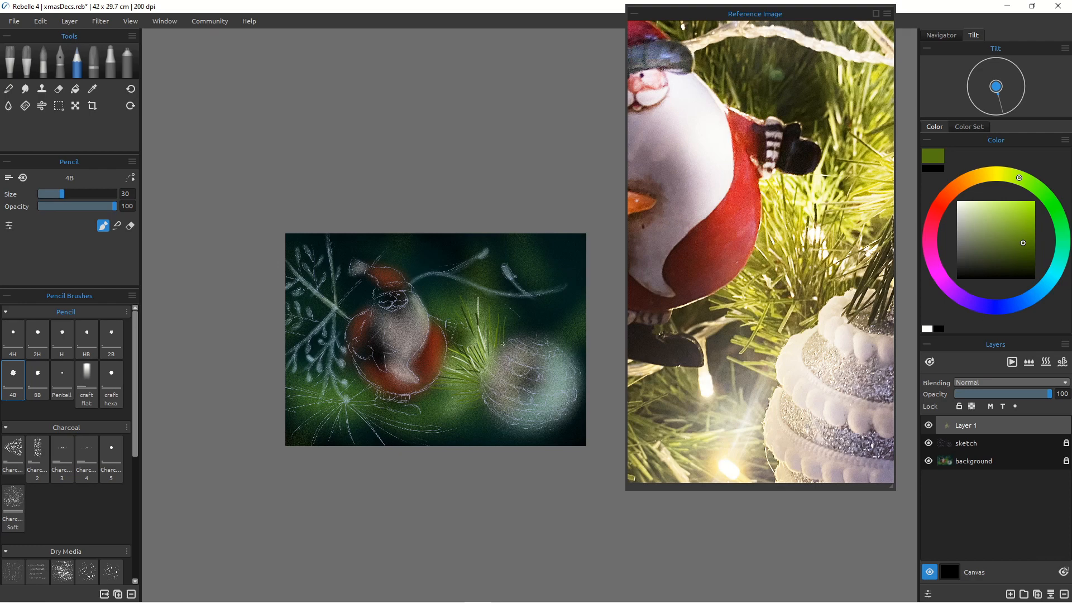
Step: Draw dark blue and deep teal needles through the pine branch, extending it toward the lower left
{"action": "left_click", "coordinate": [1032, 296]}
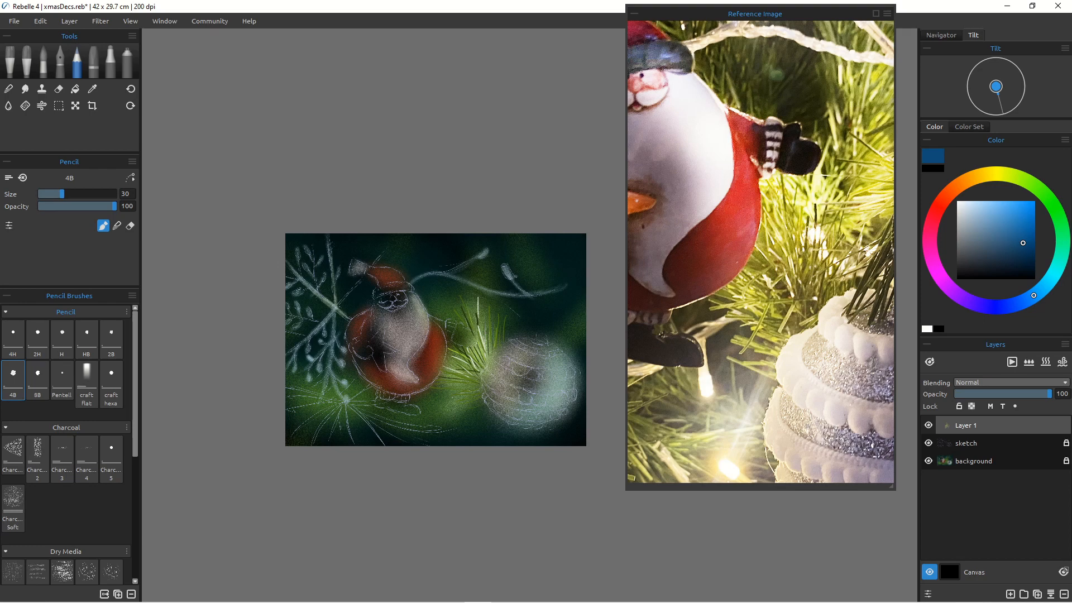
{"action": "left_click_drag", "start_coordinate": [482, 334], "coordinate": [475, 350]}
{"action": "left_click", "coordinate": [1064, 251]}
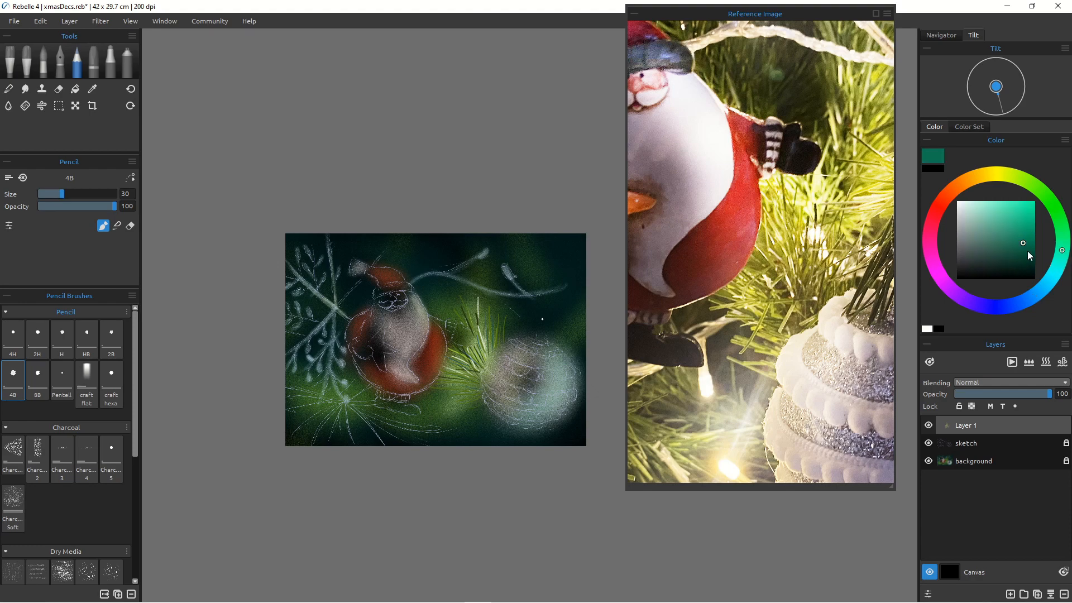
{"action": "left_click_drag", "start_coordinate": [1029, 253], "coordinate": [1028, 260]}
{"action": "left_click_drag", "start_coordinate": [461, 379], "coordinate": [433, 389]}
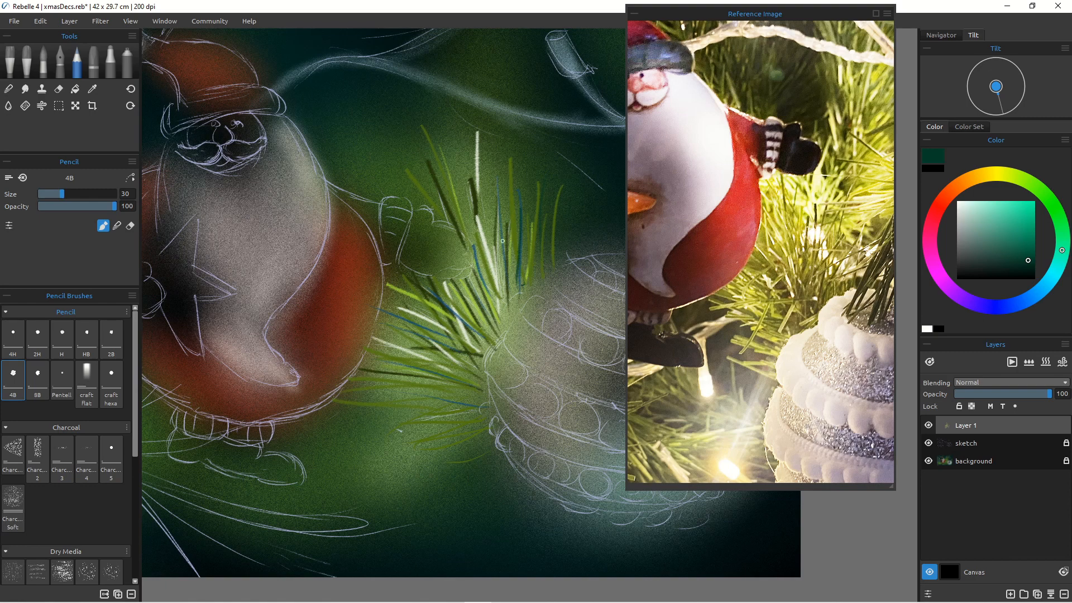
{"action": "mouse_move", "coordinate": [508, 261]}
{"action": "left_mouse_down"}
{"action": "mouse_move", "coordinate": [521, 305]}
{"action": "mouse_move", "coordinate": [498, 257]}
{"action": "mouse_move", "coordinate": [515, 308]}
{"action": "left_mouse_up"}
{"action": "mouse_move", "coordinate": [525, 257]}
{"action": "left_mouse_down"}
{"action": "mouse_move", "coordinate": [530, 290]}
{"action": "mouse_move", "coordinate": [505, 328]}
{"action": "left_mouse_up"}
{"action": "left_click_drag", "start_coordinate": [495, 284], "coordinate": [514, 323]}
{"action": "left_click_drag", "start_coordinate": [507, 304], "coordinate": [506, 330]}
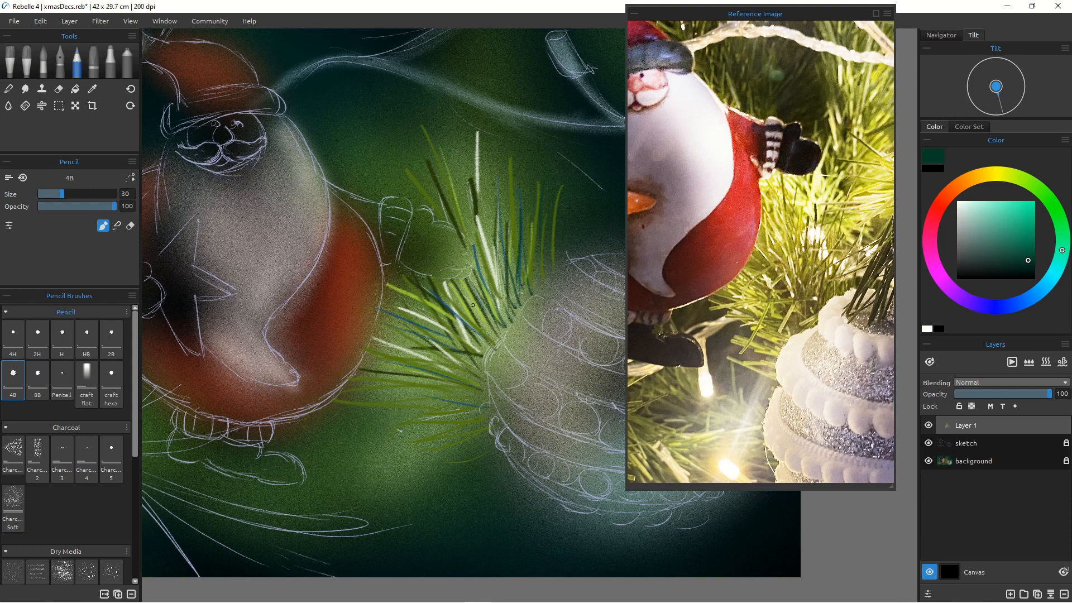
{"action": "left_click_drag", "start_coordinate": [444, 289], "coordinate": [489, 340]}
{"action": "left_click_drag", "start_coordinate": [424, 333], "coordinate": [483, 378]}
{"action": "left_click_drag", "start_coordinate": [484, 413], "coordinate": [410, 407]}
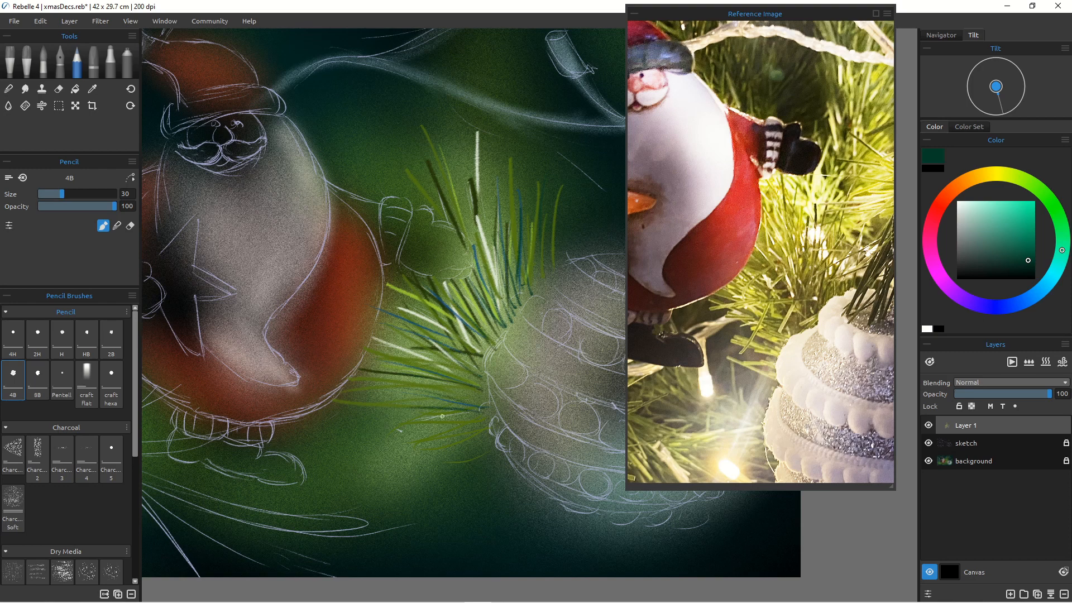
{"action": "left_click_drag", "start_coordinate": [486, 429], "coordinate": [424, 427]}
Step: Pick a dark olive green and add needles along the lower part of the branch
{"action": "left_click_drag", "start_coordinate": [1052, 208], "coordinate": [1019, 179]}
{"action": "left_click", "coordinate": [1030, 207]}
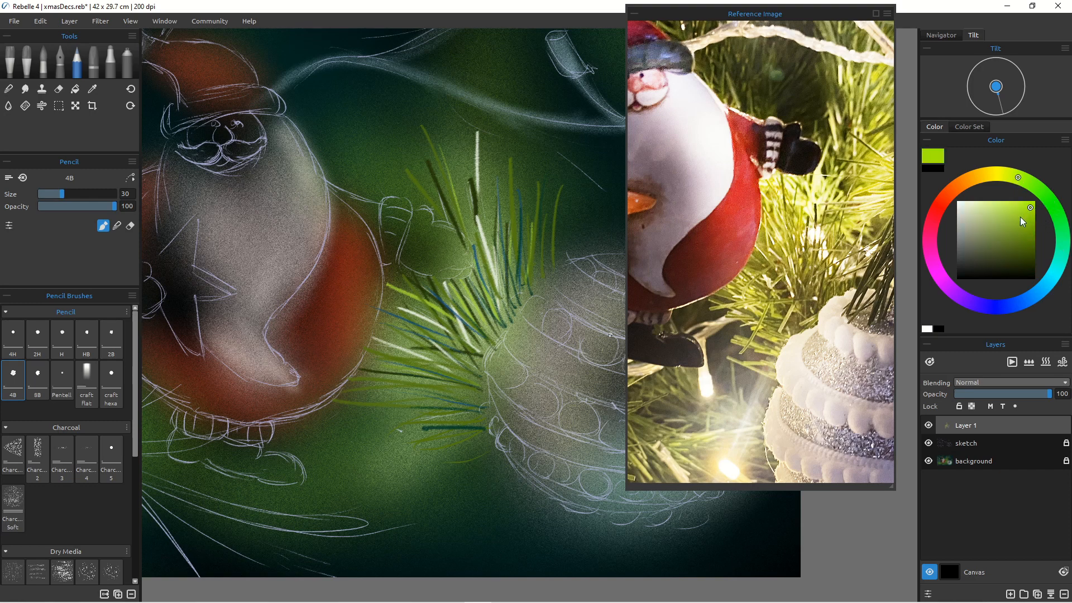
{"action": "left_click", "coordinate": [1009, 260]}
{"action": "left_click_drag", "start_coordinate": [482, 428], "coordinate": [385, 432]}
{"action": "mouse_move", "coordinate": [479, 409]}
{"action": "left_mouse_down"}
{"action": "mouse_move", "coordinate": [381, 407]}
{"action": "mouse_move", "coordinate": [479, 397]}
{"action": "left_mouse_up"}
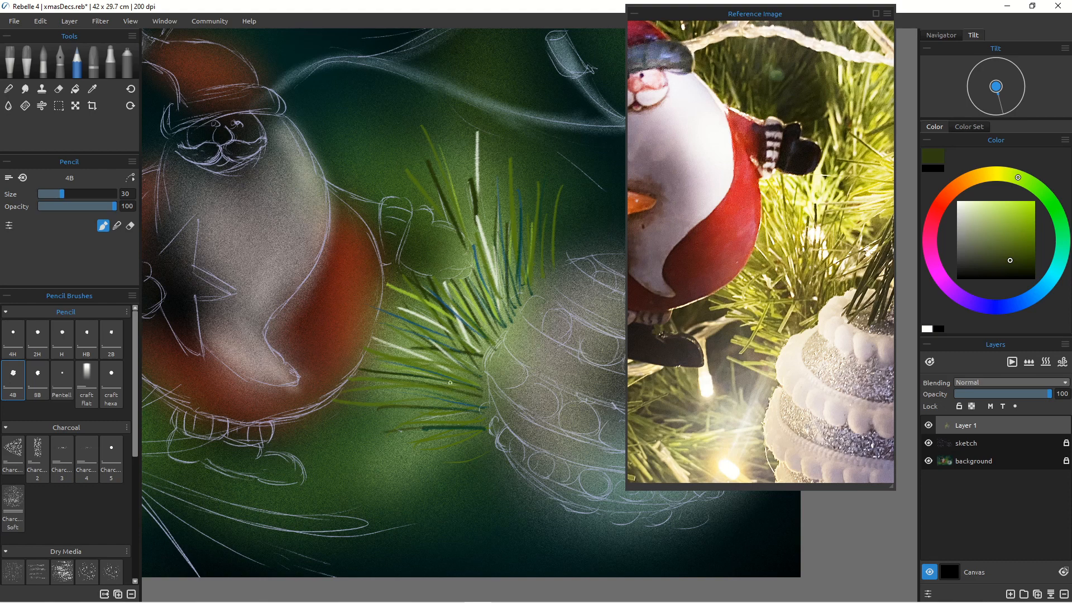
{"action": "left_click_drag", "start_coordinate": [383, 356], "coordinate": [466, 378]}
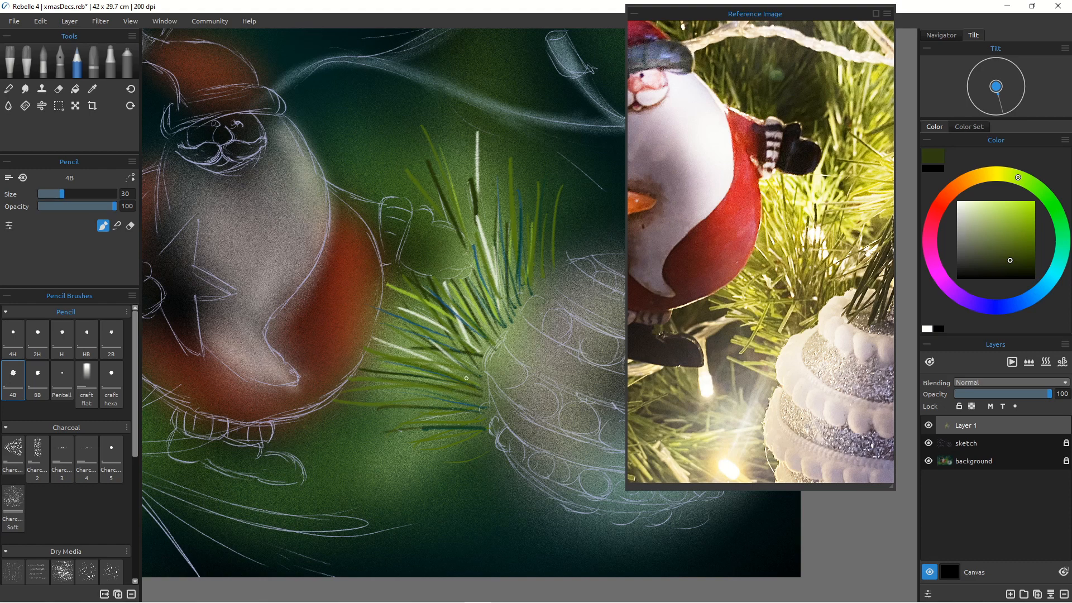
Step: Pick a pale green and brush light needles across the lower branch
{"action": "left_click", "coordinate": [985, 207]}
{"action": "mouse_move", "coordinate": [390, 434]}
{"action": "left_mouse_down"}
{"action": "mouse_move", "coordinate": [480, 428]}
{"action": "mouse_move", "coordinate": [413, 431]}
{"action": "left_mouse_up"}
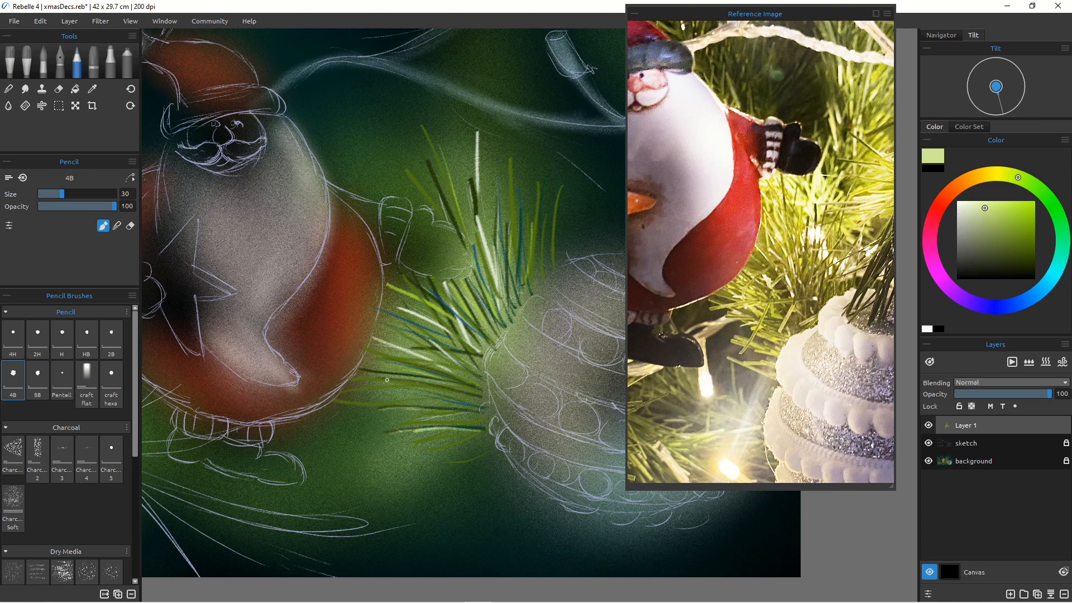
{"action": "mouse_move", "coordinate": [352, 382]}
{"action": "left_mouse_down"}
{"action": "mouse_move", "coordinate": [422, 385]}
{"action": "mouse_move", "coordinate": [360, 393]}
{"action": "mouse_move", "coordinate": [416, 384]}
{"action": "mouse_move", "coordinate": [466, 402]}
{"action": "mouse_move", "coordinate": [456, 400]}
{"action": "left_mouse_up"}
{"action": "left_click_drag", "start_coordinate": [381, 358], "coordinate": [451, 380]}
{"action": "left_click_drag", "start_coordinate": [395, 332], "coordinate": [453, 364]}
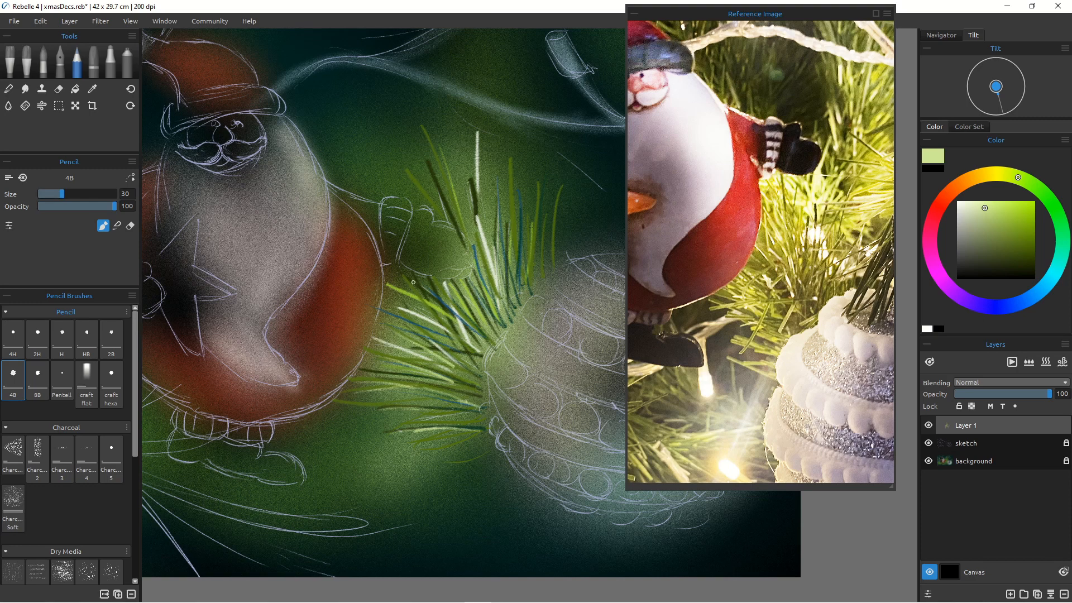
{"action": "left_click_drag", "start_coordinate": [410, 272], "coordinate": [434, 309]}
{"action": "left_click_drag", "start_coordinate": [480, 412], "coordinate": [461, 397]}
{"action": "left_click_drag", "start_coordinate": [419, 428], "coordinate": [420, 412]}
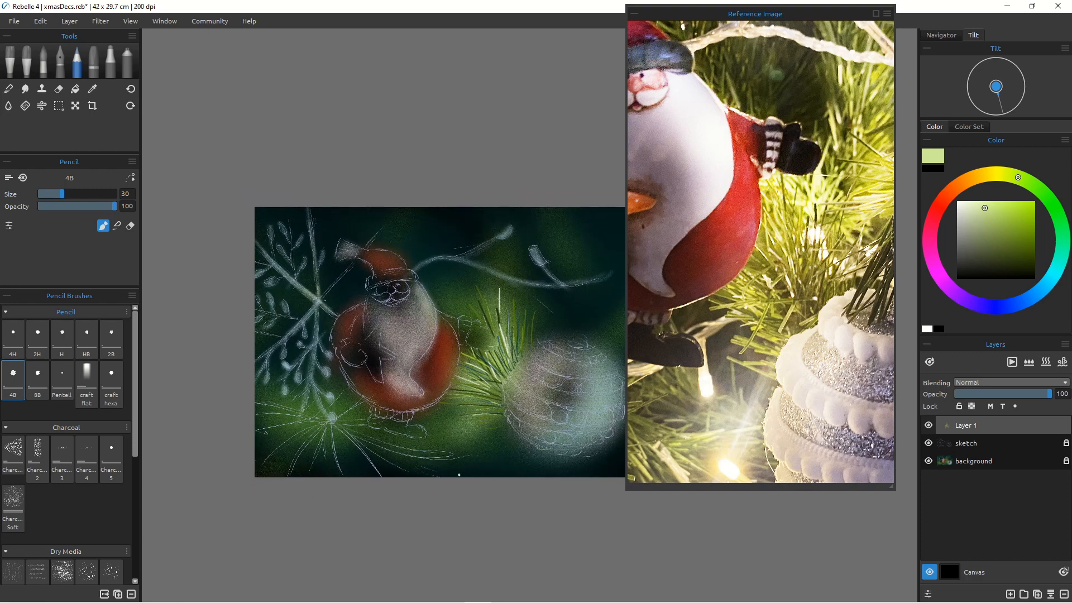
Step: Pick a bright yellow-lime and add highlight needles near the bauble
{"action": "left_click", "coordinate": [1010, 175]}
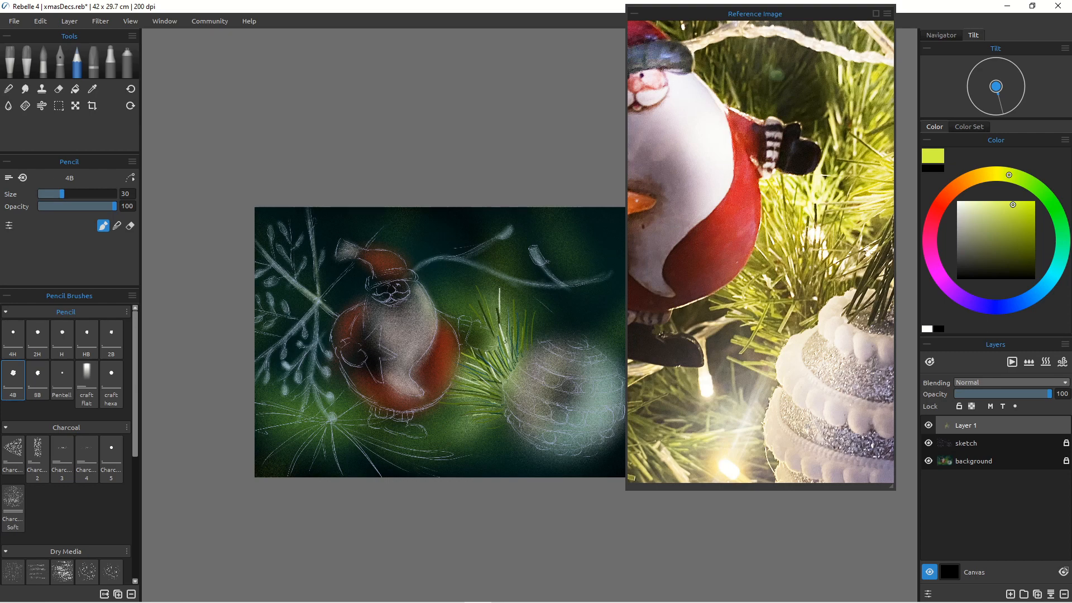
{"action": "left_click_drag", "start_coordinate": [509, 353], "coordinate": [515, 363]}
{"action": "left_click_drag", "start_coordinate": [509, 323], "coordinate": [519, 362]}
{"action": "left_click_drag", "start_coordinate": [513, 308], "coordinate": [520, 358]}
{"action": "mouse_move", "coordinate": [529, 327]}
{"action": "left_mouse_down"}
{"action": "mouse_move", "coordinate": [524, 342]}
{"action": "mouse_move", "coordinate": [481, 352]}
{"action": "mouse_move", "coordinate": [514, 350]}
{"action": "left_mouse_up"}
{"action": "left_click_drag", "start_coordinate": [503, 386], "coordinate": [460, 400]}
{"action": "left_click_drag", "start_coordinate": [504, 417], "coordinate": [469, 413]}
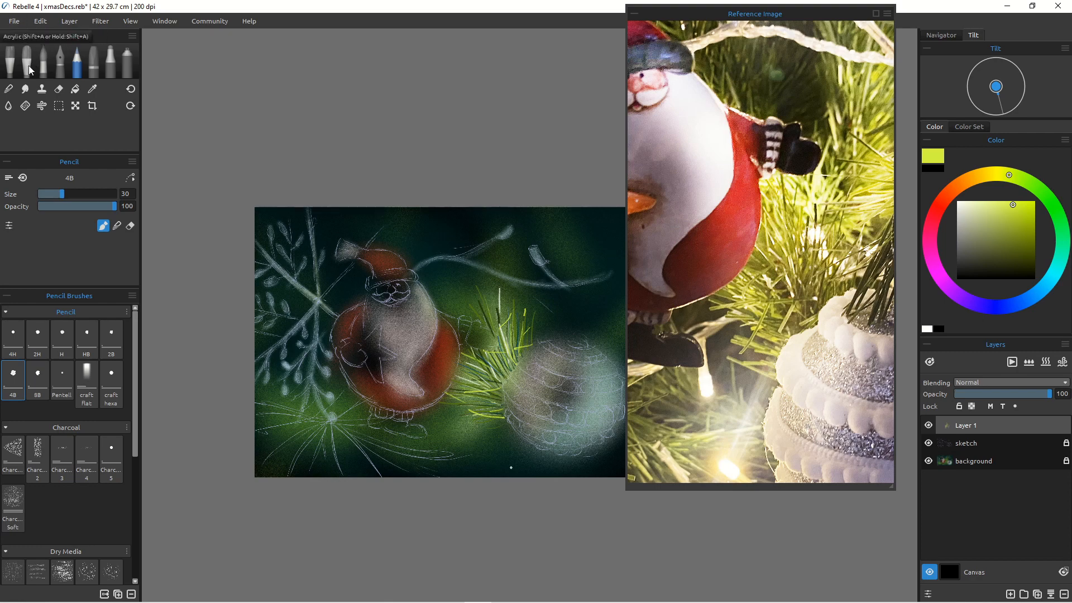
Step: Switch to the Spray 2 airbrush and add a new layer on top of the stack
{"action": "left_click", "coordinate": [129, 64]}
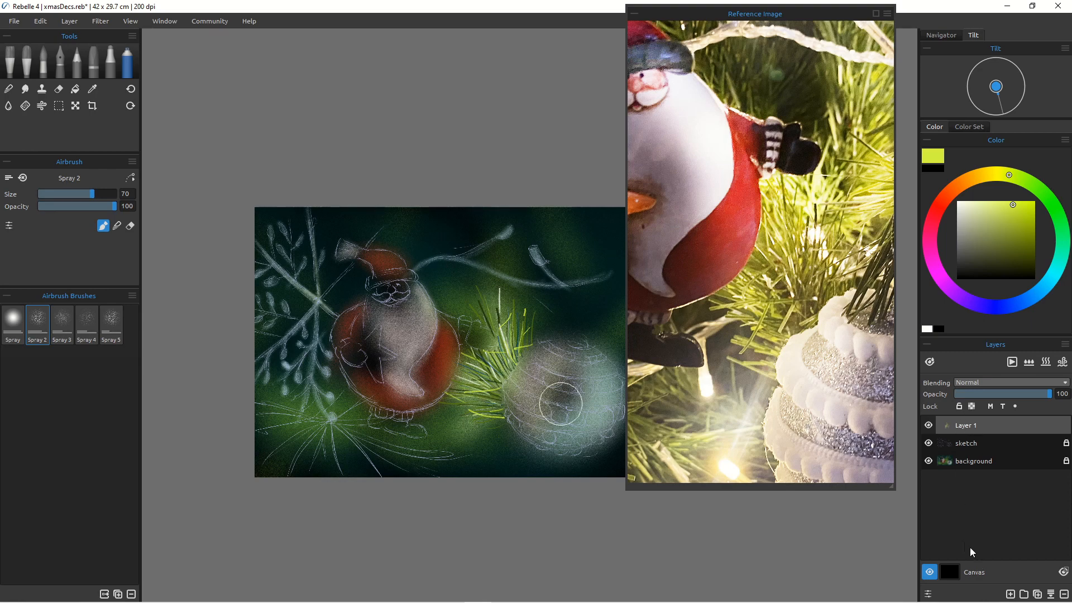
{"action": "left_click", "coordinate": [1010, 593]}
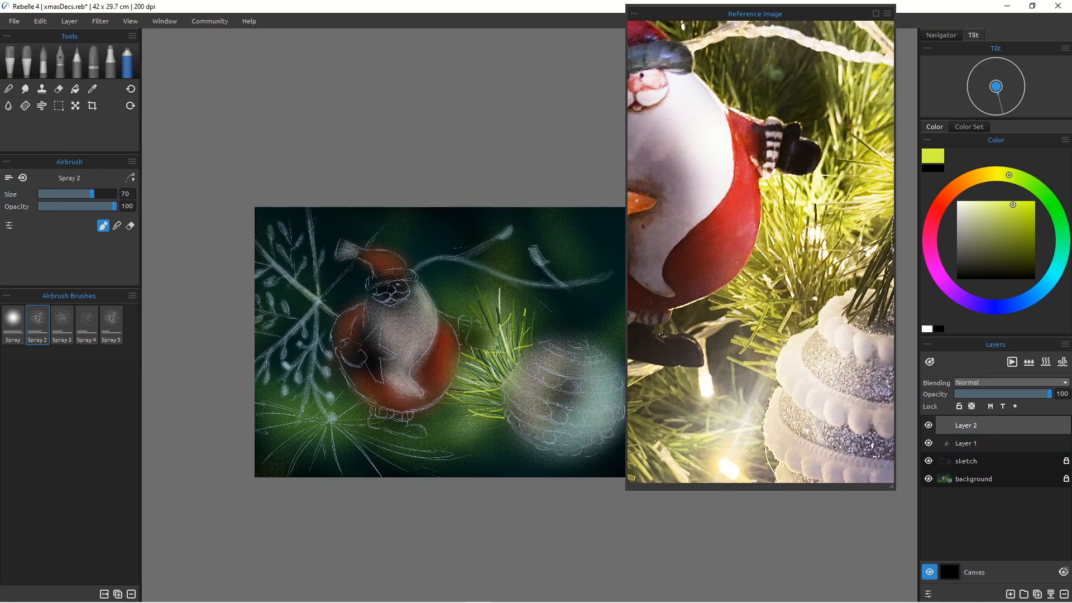
Step: Reduce the airbrush to size 35, pick an off-white and spray a glow where the needles meet the bauble
{"action": "key", "text": "["}
{"action": "key", "text": "["}
{"action": "key", "text": "["}
{"action": "key", "text": "["}
{"action": "key", "text": "["}
{"action": "left_click_drag", "start_coordinate": [501, 354], "coordinate": [500, 341]}
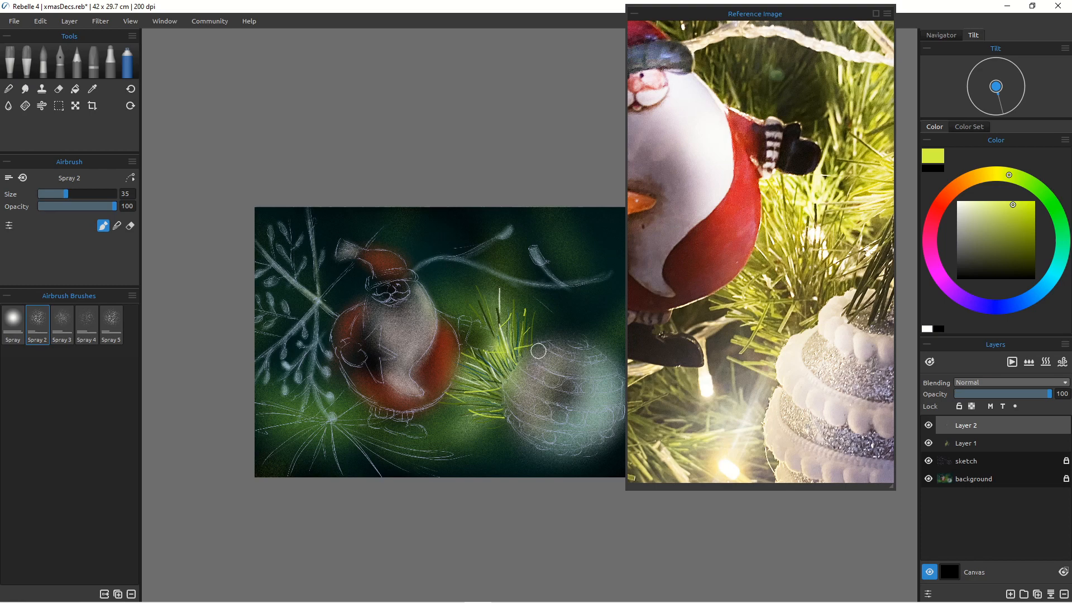
{"action": "left_click", "coordinate": [963, 210]}
{"action": "left_click", "coordinate": [961, 203]}
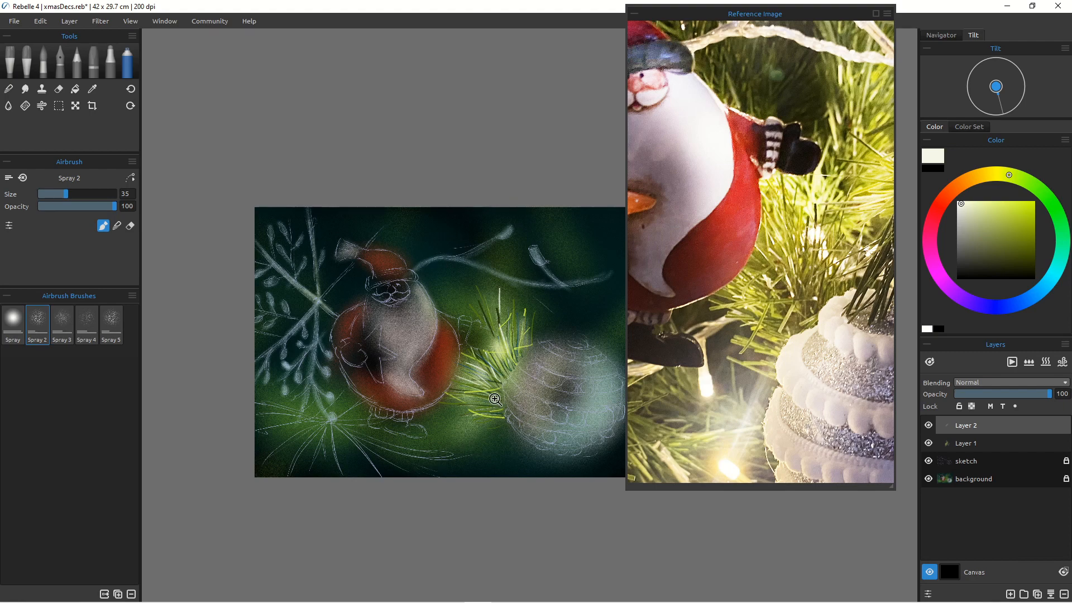
{"action": "mouse_move", "coordinate": [486, 400]}
{"action": "left_mouse_down"}
{"action": "mouse_move", "coordinate": [467, 399]}
{"action": "mouse_move", "coordinate": [478, 397]}
{"action": "left_mouse_up"}
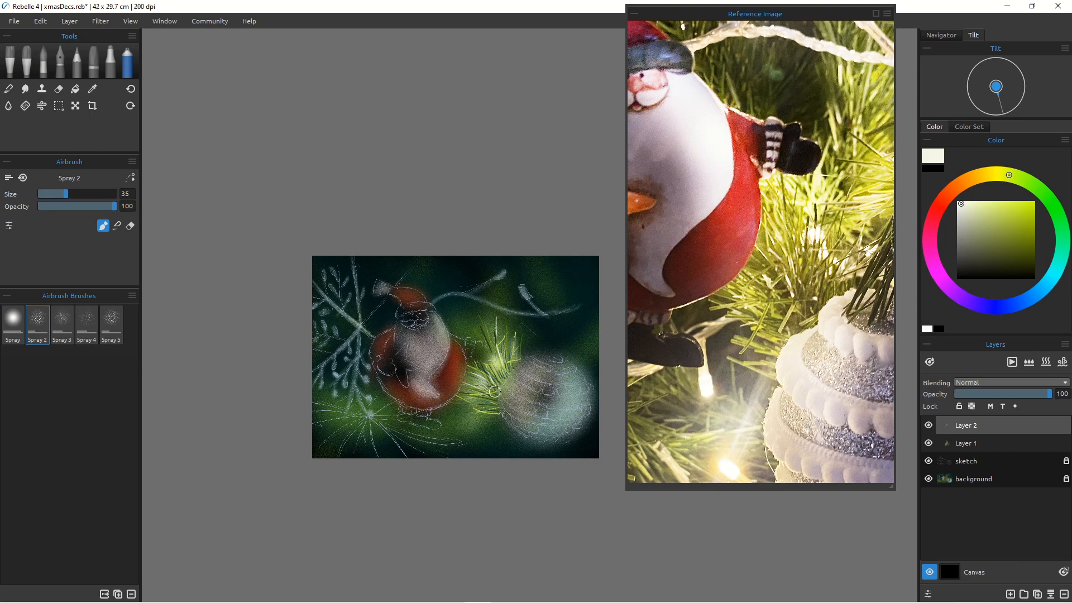
Step: Set the airbrush opacity to 83 and spray soft light across the pine branch
{"action": "left_click", "coordinate": [533, 253]}
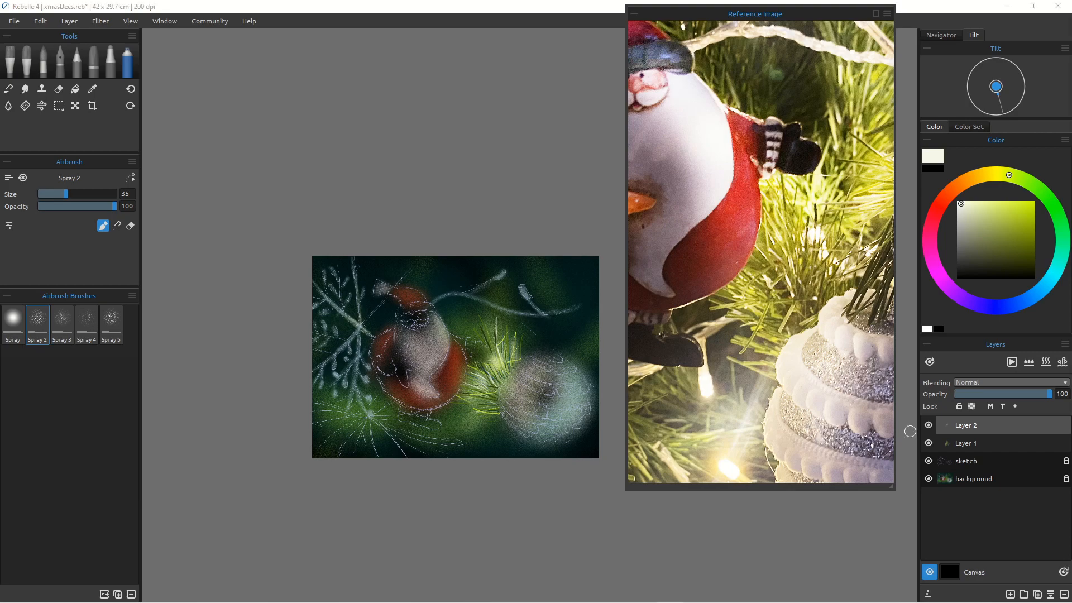
{"action": "left_click", "coordinate": [102, 206]}
{"action": "scroll", "coordinate": [404, 420], "scroll_direction": "up", "scroll_amount": 5}
{"action": "scroll", "coordinate": [419, 336], "scroll_direction": "down", "scroll_amount": 2}
{"action": "scroll", "coordinate": [413, 331], "scroll_direction": "up", "scroll_amount": 3}
{"action": "left_click_drag", "start_coordinate": [380, 338], "coordinate": [432, 332]}
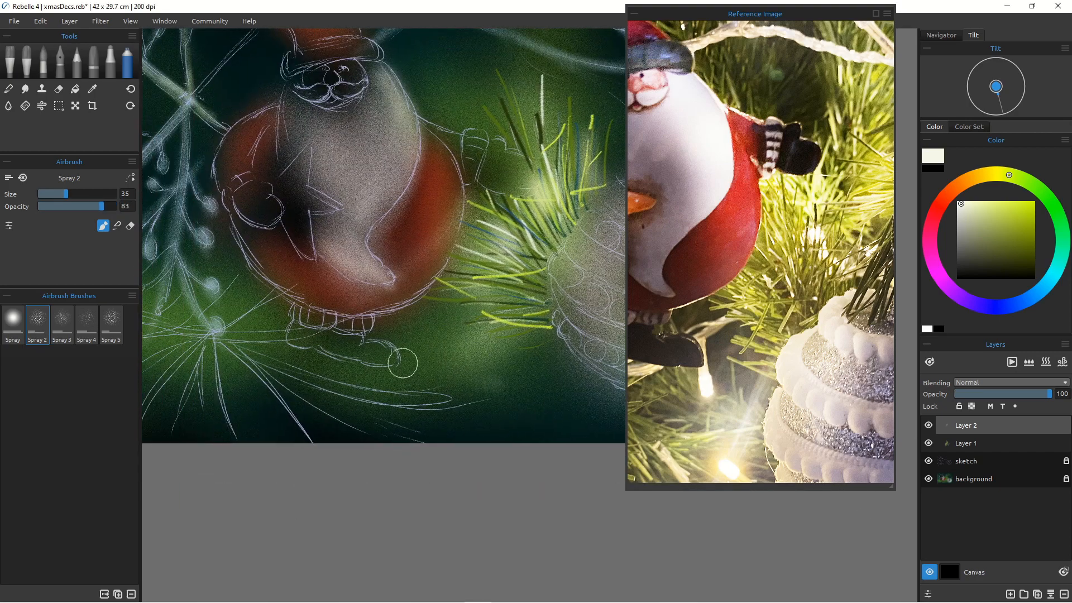
{"action": "left_click_drag", "start_coordinate": [357, 364], "coordinate": [548, 342]}
Step: Zoom out the reference image to view the whole photo
{"action": "scroll", "coordinate": [672, 353], "scroll_direction": "down", "scroll_amount": 5}
{"action": "scroll", "coordinate": [673, 353], "scroll_direction": "up", "scroll_amount": 2}
{"action": "left_click_drag", "start_coordinate": [746, 370], "coordinate": [766, 366]}
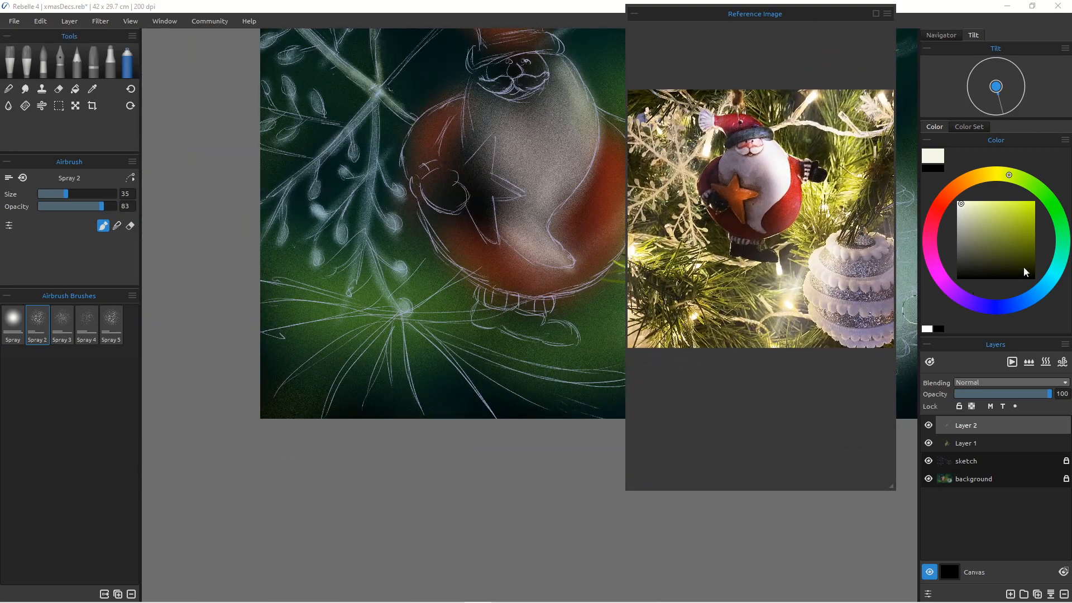
Step: Pick a dark teal, unlock the background layer and spray it around the centre of the pine branch
{"action": "left_click", "coordinate": [1057, 268]}
{"action": "left_click", "coordinate": [1029, 270]}
{"action": "left_click", "coordinate": [114, 194]}
{"action": "left_click", "coordinate": [974, 479]}
{"action": "left_click", "coordinate": [1066, 479]}
{"action": "mouse_move", "coordinate": [369, 307]}
{"action": "left_mouse_down"}
{"action": "mouse_move", "coordinate": [412, 334]}
{"action": "mouse_move", "coordinate": [325, 303]}
{"action": "mouse_move", "coordinate": [432, 349]}
{"action": "mouse_move", "coordinate": [414, 363]}
{"action": "left_mouse_up"}
Step: Switch to the 4B pencil on Layer 1 and draw teal pine needles radiating from the branch centre
{"action": "key", "text": "p"}
{"action": "left_click", "coordinate": [971, 443]}
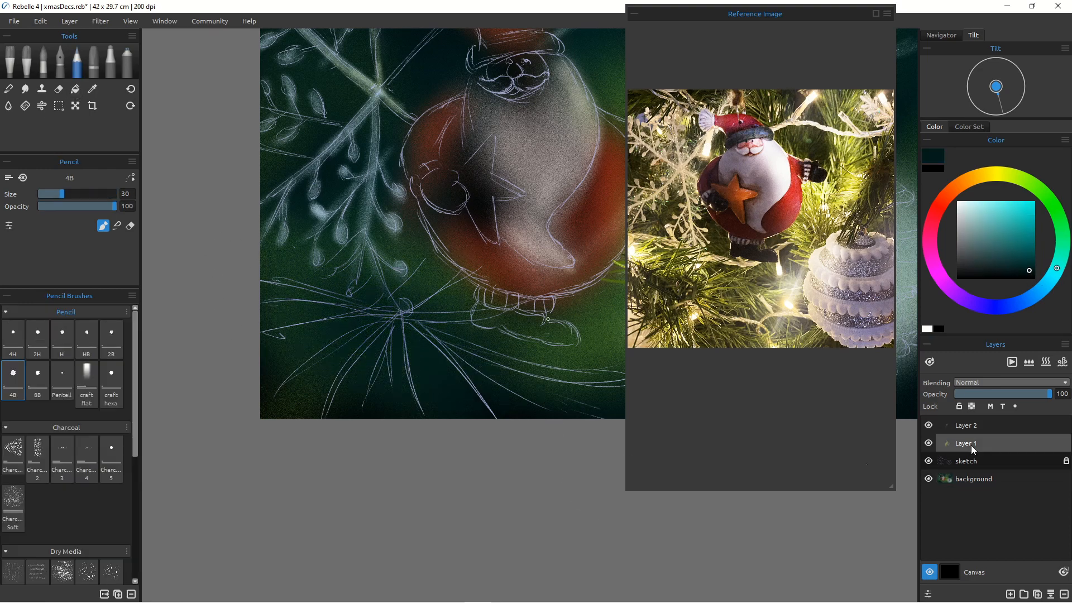
{"action": "left_click_drag", "start_coordinate": [398, 318], "coordinate": [578, 383]}
{"action": "left_click_drag", "start_coordinate": [400, 319], "coordinate": [508, 389]}
{"action": "mouse_move", "coordinate": [400, 316]}
{"action": "left_mouse_down"}
{"action": "mouse_move", "coordinate": [411, 373]}
{"action": "mouse_move", "coordinate": [389, 380]}
{"action": "left_mouse_up"}
{"action": "mouse_move", "coordinate": [392, 321]}
{"action": "left_mouse_down"}
{"action": "mouse_move", "coordinate": [349, 370]}
{"action": "mouse_move", "coordinate": [253, 278]}
{"action": "left_mouse_up"}
Step: Hide the sketch layer, pick a mid green and pencil more needles radiating from the branch centre
{"action": "left_click", "coordinate": [928, 461]}
{"action": "left_click", "coordinate": [1025, 179]}
{"action": "left_click", "coordinate": [1022, 235]}
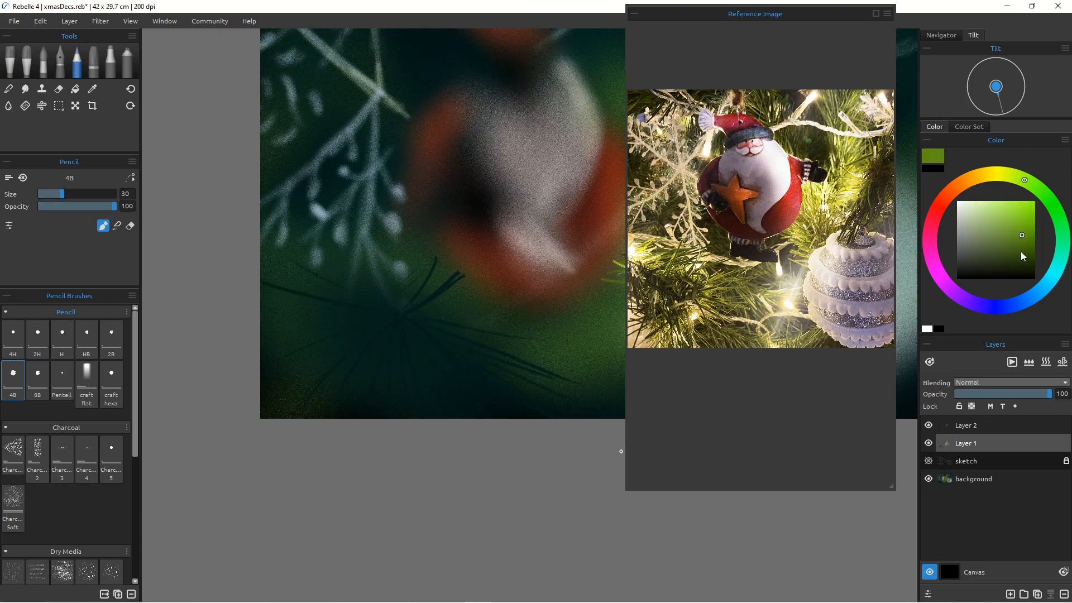
{"action": "left_click_drag", "start_coordinate": [400, 317], "coordinate": [434, 247]}
{"action": "left_click_drag", "start_coordinate": [382, 300], "coordinate": [410, 259]}
{"action": "left_click_drag", "start_coordinate": [369, 303], "coordinate": [377, 218]}
{"action": "left_click_drag", "start_coordinate": [304, 299], "coordinate": [355, 238]}
{"action": "left_click_drag", "start_coordinate": [401, 317], "coordinate": [501, 280]}
{"action": "mouse_move", "coordinate": [390, 316]}
{"action": "left_mouse_down"}
{"action": "mouse_move", "coordinate": [492, 300]}
{"action": "mouse_move", "coordinate": [557, 348]}
{"action": "left_mouse_up"}
{"action": "mouse_move", "coordinate": [405, 320]}
{"action": "left_mouse_down"}
{"action": "mouse_move", "coordinate": [525, 418]}
{"action": "mouse_move", "coordinate": [567, 390]}
{"action": "mouse_move", "coordinate": [380, 383]}
{"action": "left_mouse_up"}
Step: Pick lighter greens and pencil additional needles around the branch centre and upward to the left
{"action": "left_click", "coordinate": [1031, 278]}
{"action": "left_click_drag", "start_coordinate": [304, 418], "coordinate": [378, 322]}
{"action": "left_click_drag", "start_coordinate": [384, 366], "coordinate": [398, 322]}
{"action": "left_click_drag", "start_coordinate": [261, 291], "coordinate": [400, 316]}
{"action": "left_click_drag", "start_coordinate": [263, 306], "coordinate": [330, 308]}
{"action": "left_click_drag", "start_coordinate": [302, 320], "coordinate": [325, 352]}
{"action": "left_click_drag", "start_coordinate": [392, 313], "coordinate": [451, 342]}
{"action": "left_click_drag", "start_coordinate": [404, 321], "coordinate": [435, 394]}
{"action": "left_click", "coordinate": [1006, 206]}
{"action": "left_click_drag", "start_coordinate": [329, 300], "coordinate": [362, 238]}
{"action": "mouse_move", "coordinate": [329, 300]}
{"action": "left_mouse_down"}
{"action": "mouse_move", "coordinate": [394, 250]}
{"action": "mouse_move", "coordinate": [431, 249]}
{"action": "left_mouse_up"}
{"action": "left_click_drag", "start_coordinate": [310, 274], "coordinate": [385, 230]}
Step: Switch to the airbrush on the background layer and spray small yellow-green highlights at the branch centre
{"action": "left_click", "coordinate": [128, 62]}
{"action": "left_click", "coordinate": [974, 479]}
{"action": "left_click", "coordinate": [962, 206]}
{"action": "left_click", "coordinate": [62, 194]}
{"action": "left_click_drag", "start_coordinate": [414, 346], "coordinate": [409, 335]}
{"action": "left_click", "coordinate": [989, 208]}
{"action": "mouse_move", "coordinate": [412, 331]}
{"action": "left_mouse_down"}
{"action": "mouse_move", "coordinate": [428, 360]}
{"action": "mouse_move", "coordinate": [433, 334]}
{"action": "left_mouse_up"}
{"action": "left_click", "coordinate": [1009, 175]}
{"action": "left_click_drag", "start_coordinate": [428, 291], "coordinate": [445, 281]}
Step: Return to the pencil on Layer 1 and draw pale yellow-green needles fanning out from the branch centre
{"action": "left_click", "coordinate": [77, 63]}
{"action": "left_click", "coordinate": [966, 443]}
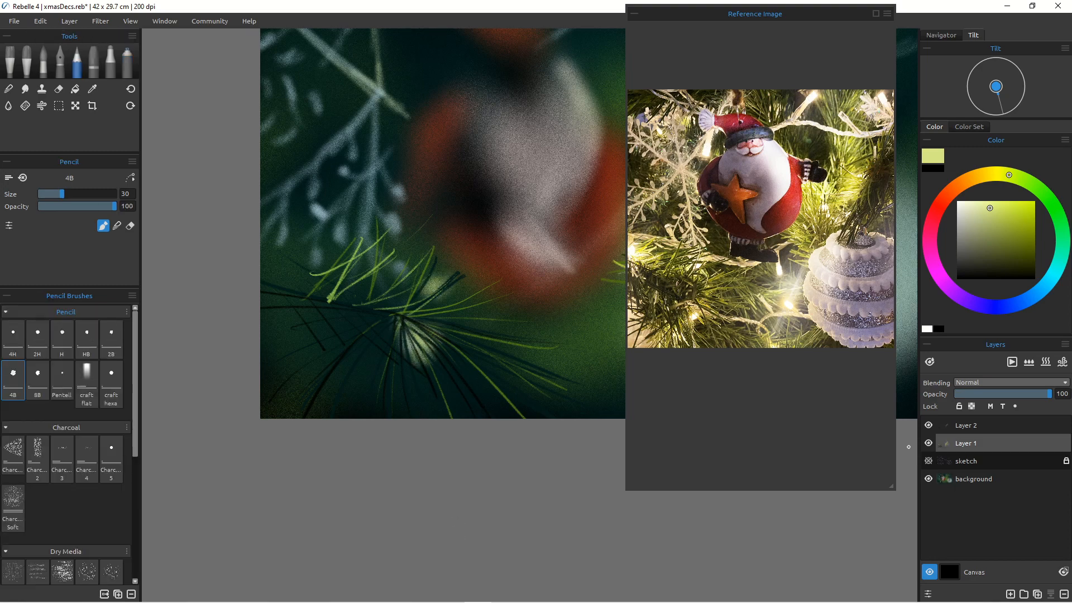
{"action": "left_click_drag", "start_coordinate": [403, 317], "coordinate": [478, 330]}
{"action": "left_click_drag", "start_coordinate": [407, 322], "coordinate": [458, 386]}
{"action": "mouse_move", "coordinate": [407, 327]}
{"action": "left_mouse_down"}
{"action": "mouse_move", "coordinate": [446, 410]}
{"action": "mouse_move", "coordinate": [425, 418]}
{"action": "mouse_move", "coordinate": [498, 419]}
{"action": "left_mouse_up"}
{"action": "left_click_drag", "start_coordinate": [412, 335], "coordinate": [474, 418]}
{"action": "left_click_drag", "start_coordinate": [356, 304], "coordinate": [395, 255]}
{"action": "left_click_drag", "start_coordinate": [392, 313], "coordinate": [507, 311]}
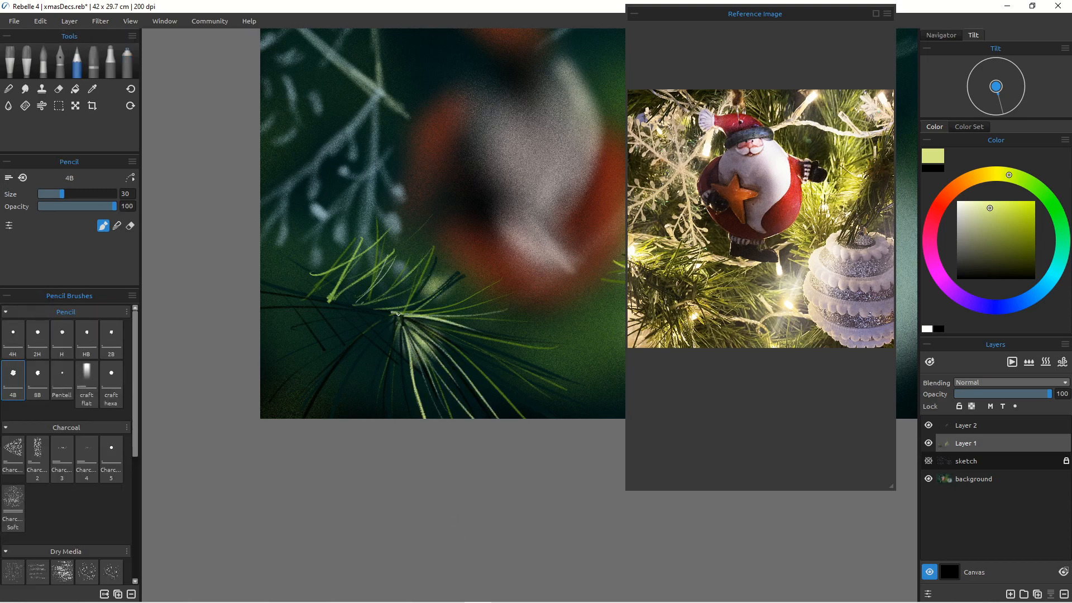
Step: Pick a dark navy, set the airbrush size to 90 and spray shadow across the lower left of the background
{"action": "left_click", "coordinate": [1024, 265]}
{"action": "left_click_drag", "start_coordinate": [1048, 282], "coordinate": [1003, 307]}
{"action": "left_click_drag", "start_coordinate": [394, 329], "coordinate": [381, 384]}
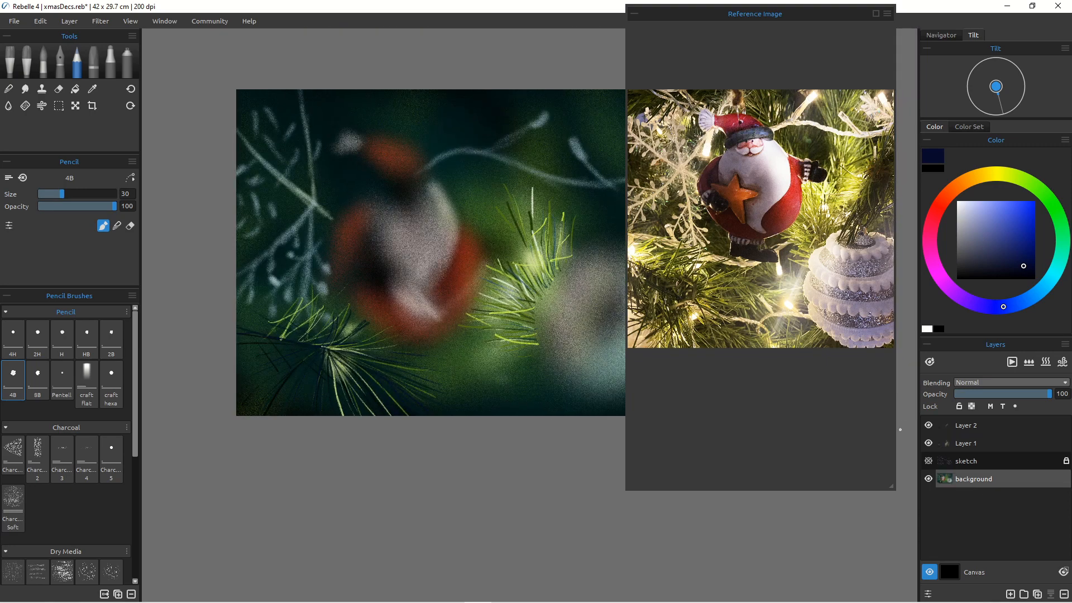
{"action": "left_click", "coordinate": [128, 61]}
{"action": "left_click_drag", "start_coordinate": [62, 194], "coordinate": [107, 193]}
{"action": "left_click_drag", "start_coordinate": [272, 319], "coordinate": [274, 355]}
{"action": "left_click_drag", "start_coordinate": [273, 285], "coordinate": [317, 312]}
{"action": "left_click_drag", "start_coordinate": [342, 366], "coordinate": [463, 394]}
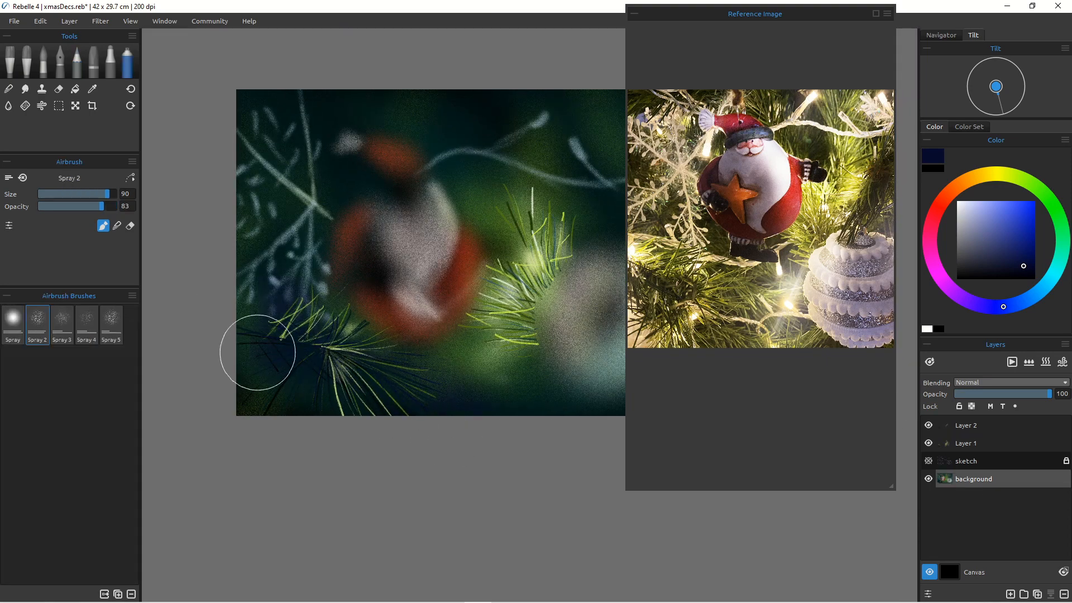
{"action": "left_click_drag", "start_coordinate": [257, 352], "coordinate": [341, 385]}
Step: Pencil a few dark green needles in the lower left on Layer 1
{"action": "left_click", "coordinate": [77, 61]}
{"action": "left_click", "coordinate": [959, 443]}
{"action": "left_click_drag", "start_coordinate": [1047, 192], "coordinate": [1062, 248]}
{"action": "left_click", "coordinate": [1024, 252]}
{"action": "left_click_drag", "start_coordinate": [322, 347], "coordinate": [313, 404]}
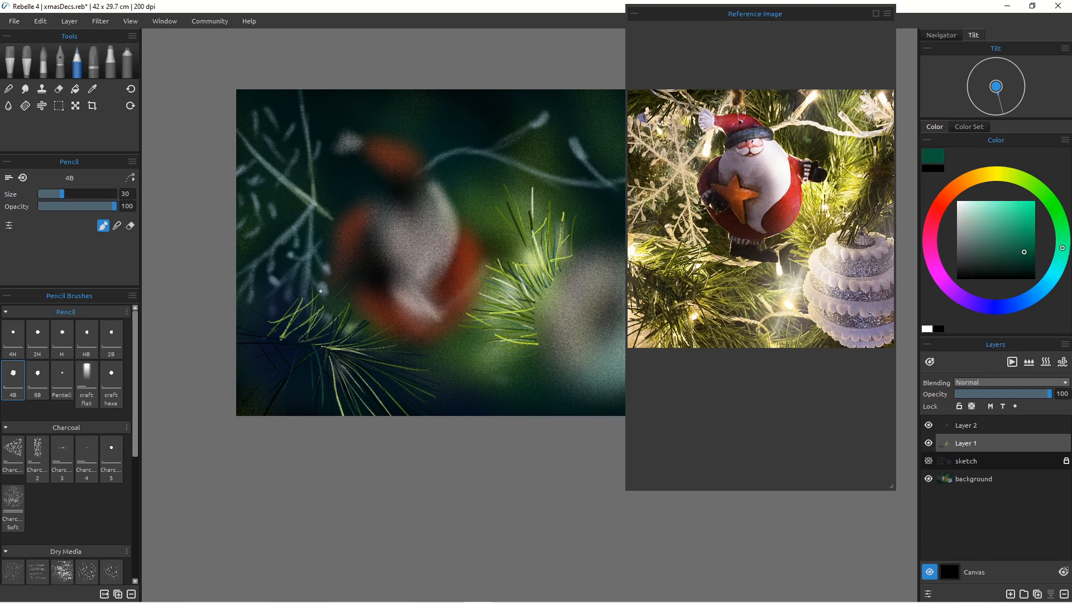
{"action": "left_click_drag", "start_coordinate": [323, 348], "coordinate": [334, 379]}
Step: Select Layer 2 and airbrush pale mist over the left needles and the bauble
{"action": "left_click", "coordinate": [966, 425]}
{"action": "left_click", "coordinate": [127, 61]}
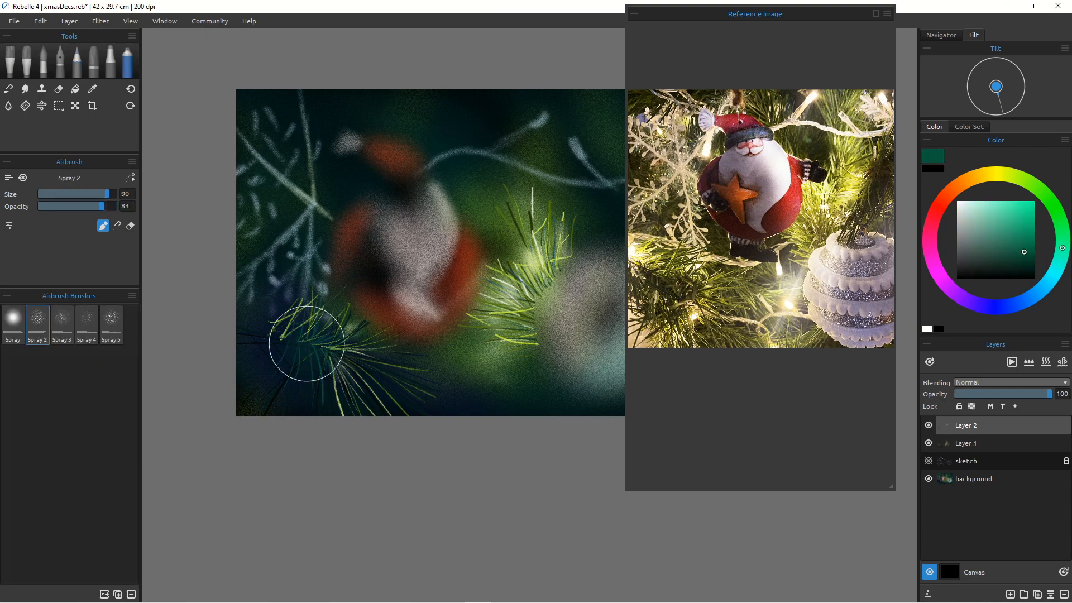
{"action": "left_click", "coordinate": [1011, 306]}
{"action": "left_click", "coordinate": [1028, 268]}
{"action": "mouse_move", "coordinate": [314, 338]}
{"action": "left_mouse_down"}
{"action": "mouse_move", "coordinate": [268, 334]}
{"action": "mouse_move", "coordinate": [276, 365]}
{"action": "mouse_move", "coordinate": [290, 347]}
{"action": "left_mouse_up"}
{"action": "left_click_drag", "start_coordinate": [553, 279], "coordinate": [536, 335]}
Step: Pick a cream colour, set the airbrush to size 60 and spray warm glow around the bauble's lower left
{"action": "left_click", "coordinate": [983, 175]}
{"action": "left_click", "coordinate": [970, 206]}
{"action": "mouse_move", "coordinate": [560, 395]}
{"action": "left_mouse_down"}
{"action": "mouse_move", "coordinate": [514, 377]}
{"action": "mouse_move", "coordinate": [533, 314]}
{"action": "left_mouse_up"}
{"action": "left_click", "coordinate": [57, 194]}
{"action": "mouse_move", "coordinate": [486, 340]}
{"action": "left_mouse_down"}
{"action": "mouse_move", "coordinate": [516, 334]}
{"action": "mouse_move", "coordinate": [581, 233]}
{"action": "mouse_move", "coordinate": [559, 298]}
{"action": "left_mouse_up"}
{"action": "left_click", "coordinate": [511, 331]}
{"action": "left_click", "coordinate": [85, 193]}
{"action": "left_click_drag", "start_coordinate": [496, 369], "coordinate": [464, 402]}
{"action": "left_click_drag", "start_coordinate": [546, 279], "coordinate": [546, 293]}
{"action": "left_click_drag", "start_coordinate": [493, 378], "coordinate": [466, 408]}
Step: Rename Layer 2 as mist layer
{"action": "scroll", "coordinate": [461, 347], "scroll_direction": "down", "scroll_amount": 1}
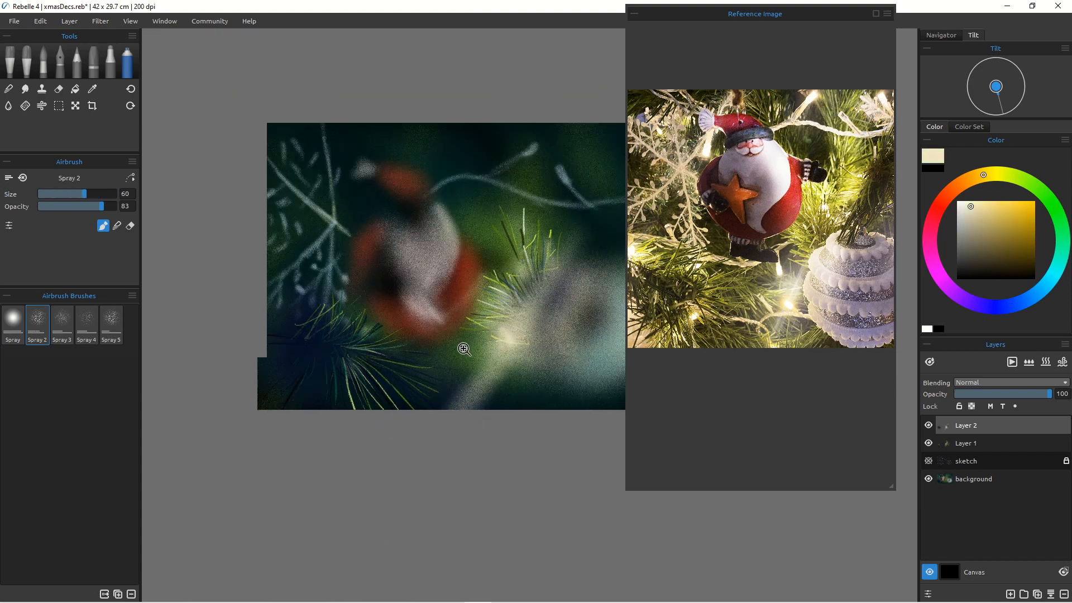
{"action": "left_click_drag", "start_coordinate": [462, 346], "coordinate": [404, 373]}
{"action": "scroll", "coordinate": [426, 340], "scroll_direction": "up", "scroll_amount": 3}
{"action": "scroll", "coordinate": [410, 326], "scroll_direction": "down", "scroll_amount": 2}
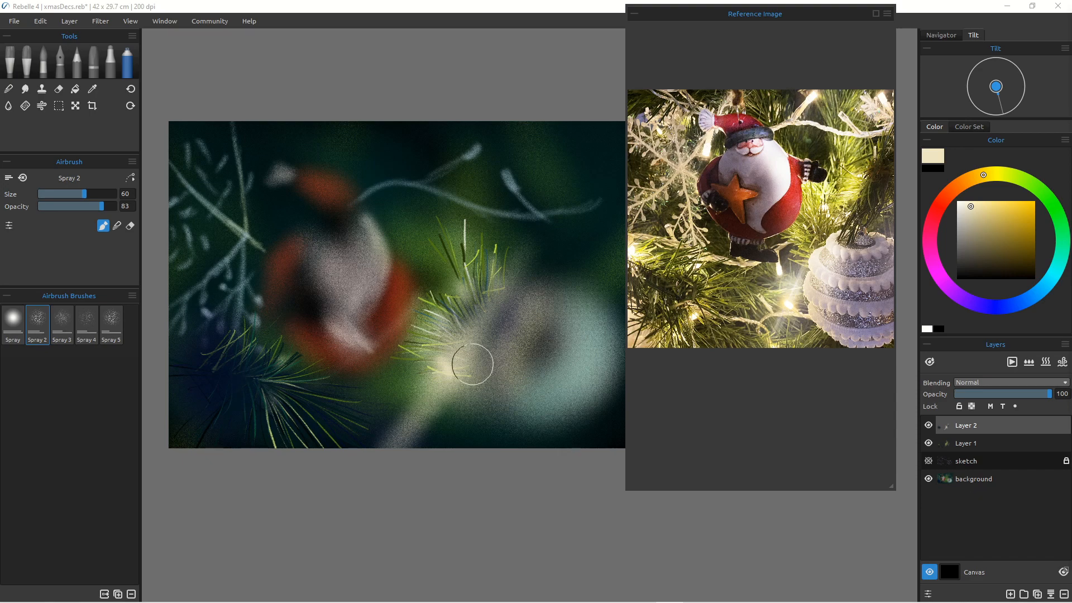
{"action": "double_click", "coordinate": [970, 428]}
{"action": "type", "text": "mi"}
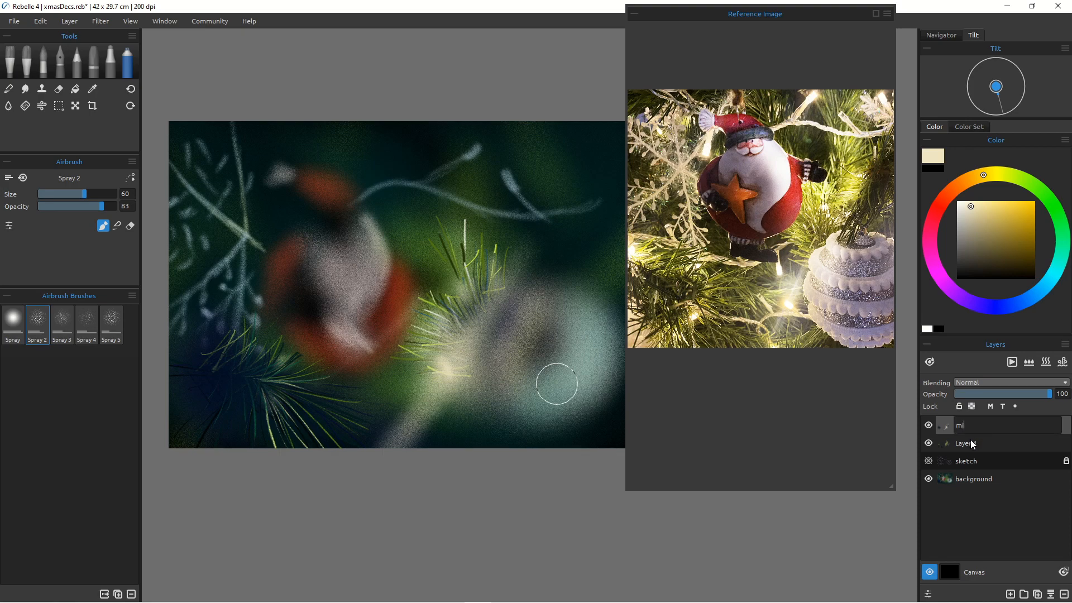
{"action": "type", "text": "st "}
{"action": "type", "text": "layw"}
{"action": "type", "text": "er"}
{"action": "key", "text": "Return"}
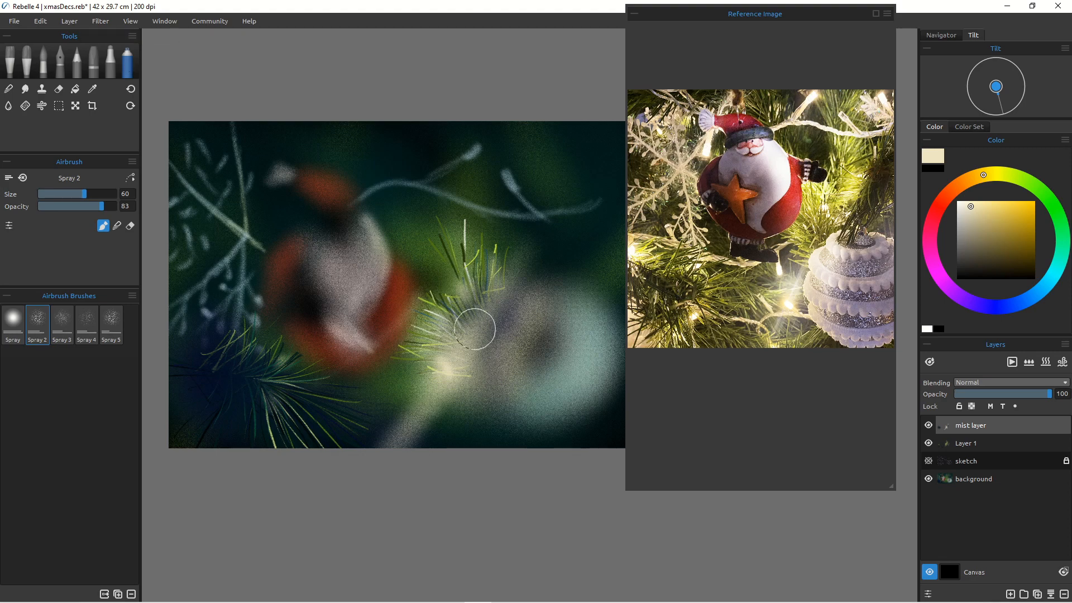
Step: Pick a dark navy, enlarge the airbrush to 90 and spray over the bauble
{"action": "left_click", "coordinate": [1021, 304]}
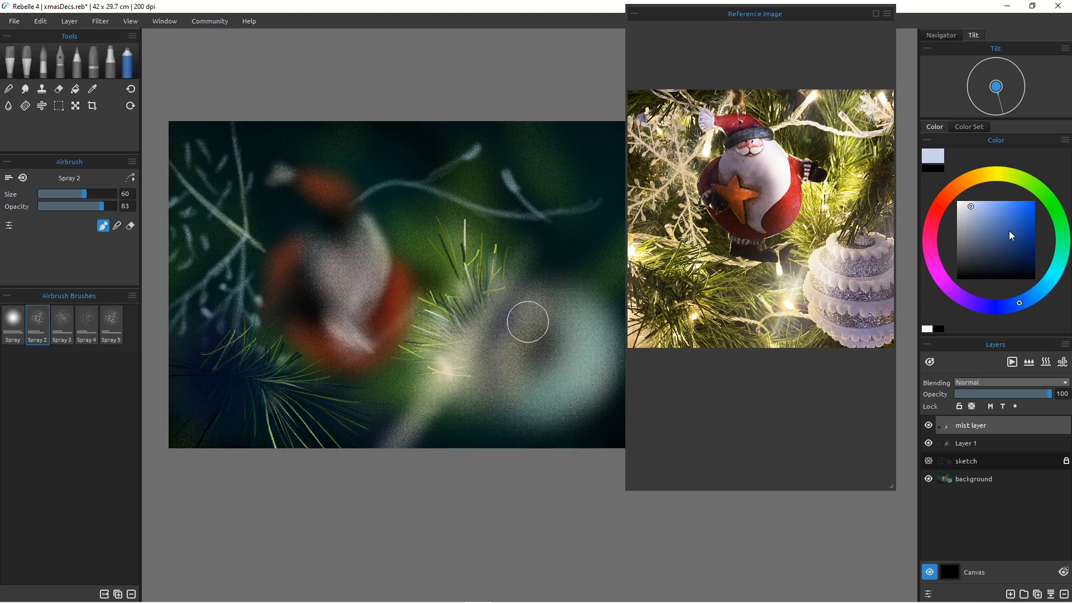
{"action": "left_click_drag", "start_coordinate": [1010, 230], "coordinate": [1010, 254]}
{"action": "left_click", "coordinate": [1003, 266]}
{"action": "key", "text": "bracketright"}
{"action": "key", "text": "bracketright"}
{"action": "key", "text": "bracketright"}
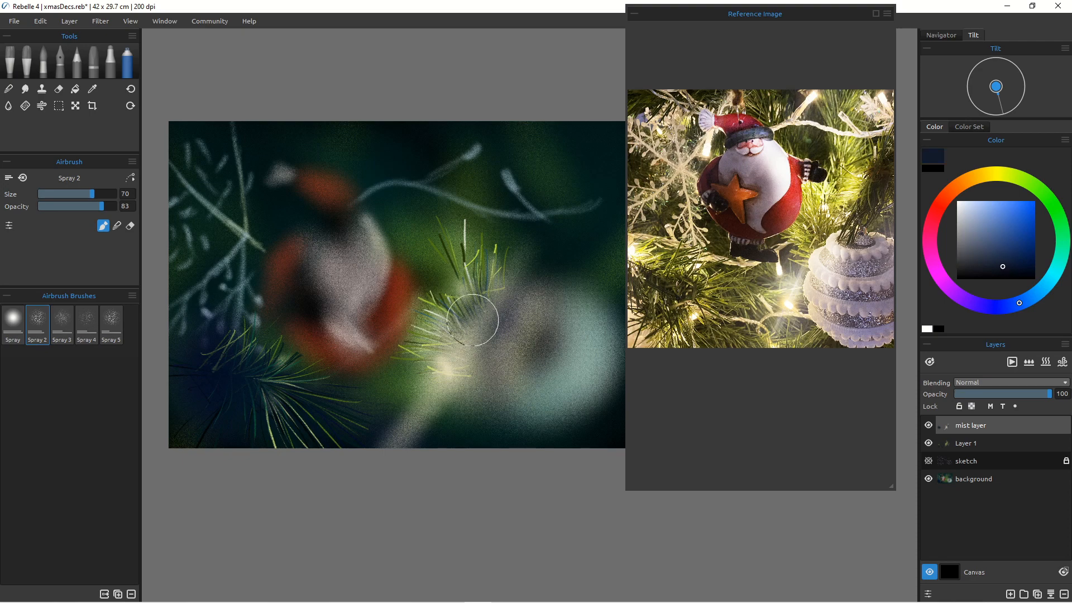
{"action": "mouse_move", "coordinate": [467, 307]}
{"action": "left_mouse_down"}
{"action": "mouse_move", "coordinate": [469, 294]}
{"action": "mouse_move", "coordinate": [487, 301]}
{"action": "left_mouse_up"}
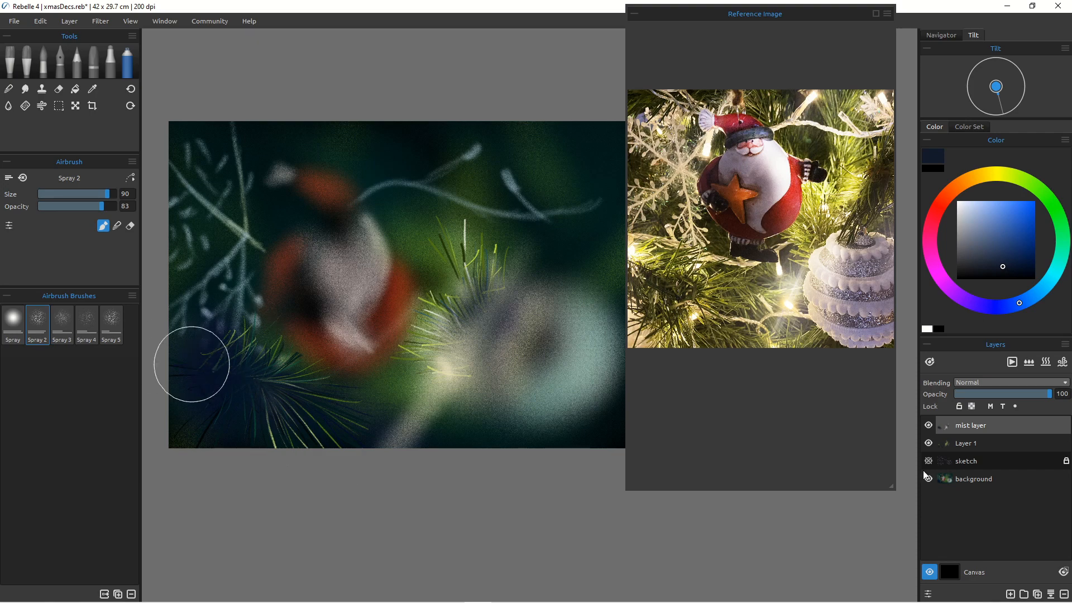
Step: Toggle Layer 1 off and on and show the sketch layer again
{"action": "left_click", "coordinate": [929, 443]}
{"action": "left_click", "coordinate": [928, 443]}
{"action": "left_click", "coordinate": [928, 461]}
{"action": "left_click", "coordinate": [928, 460]}
{"action": "left_click", "coordinate": [928, 460]}
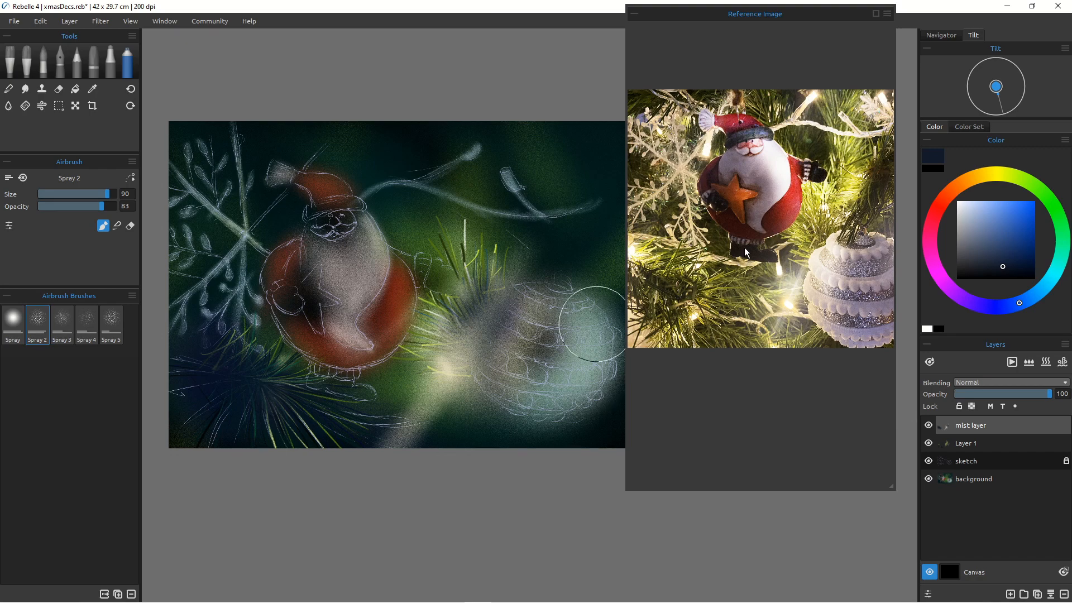
Step: Zoom the reference image in on the striped bauble
{"action": "scroll", "coordinate": [837, 279], "scroll_direction": "up", "scroll_amount": 2}
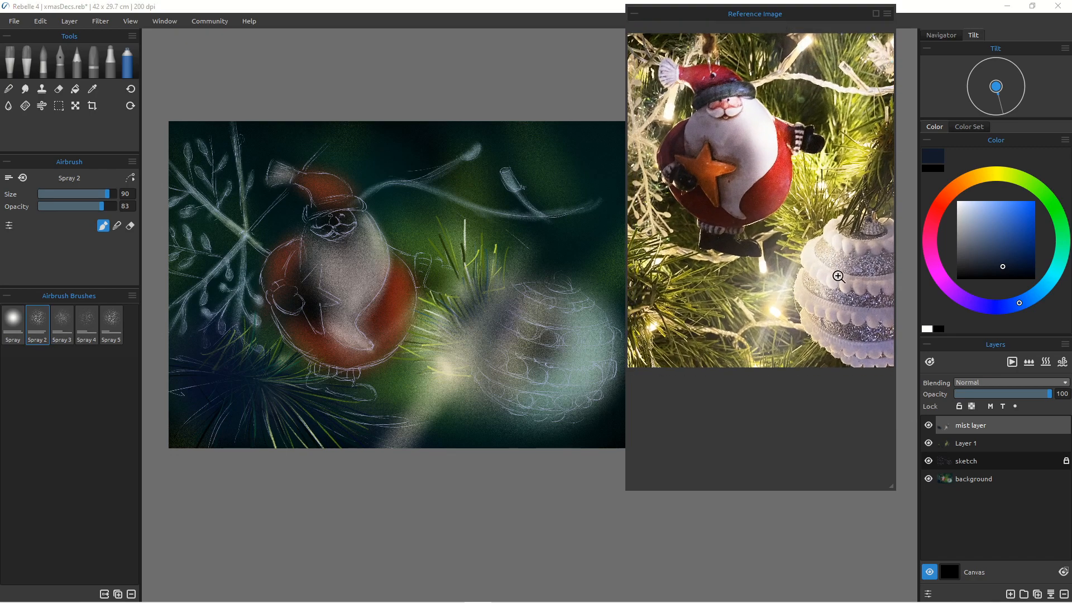
{"action": "scroll", "coordinate": [838, 276], "scroll_direction": "up", "scroll_amount": 4}
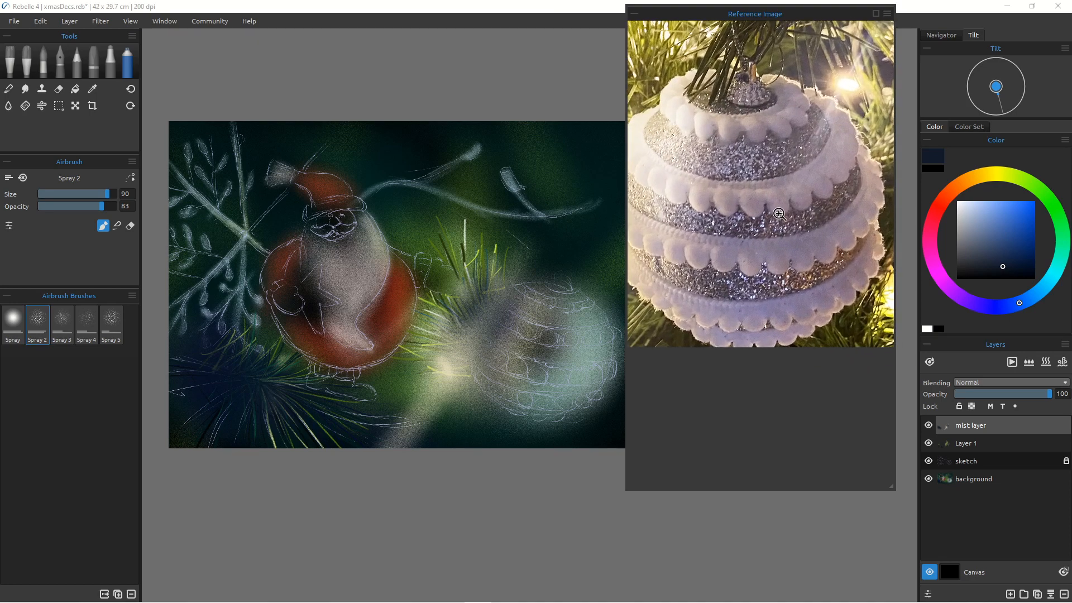
{"action": "scroll", "coordinate": [778, 214], "scroll_direction": "down", "scroll_amount": 3}
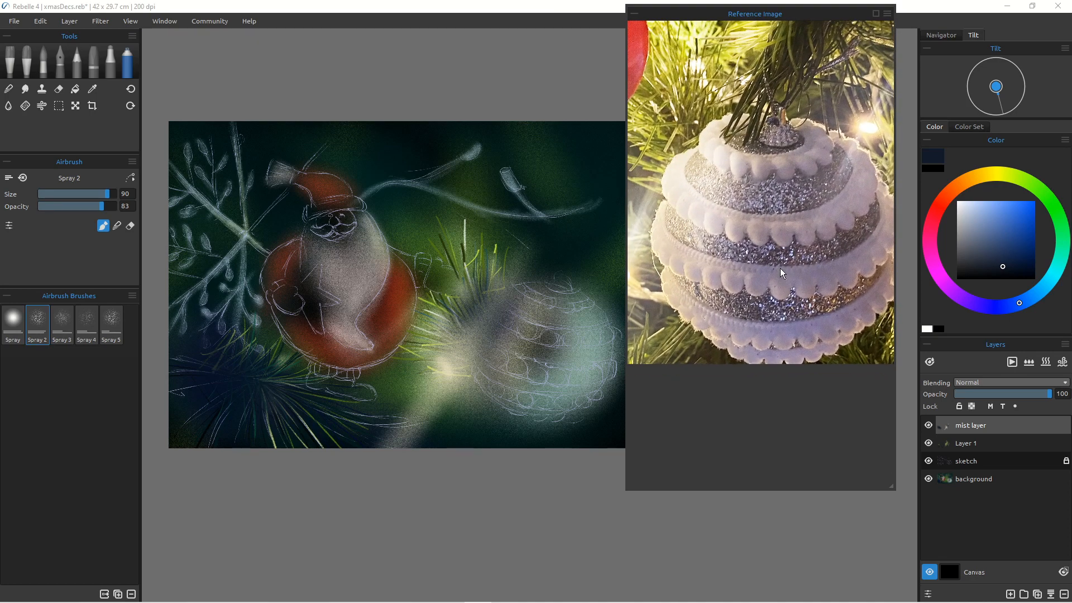
{"action": "scroll", "coordinate": [743, 254], "scroll_direction": "up", "scroll_amount": 2}
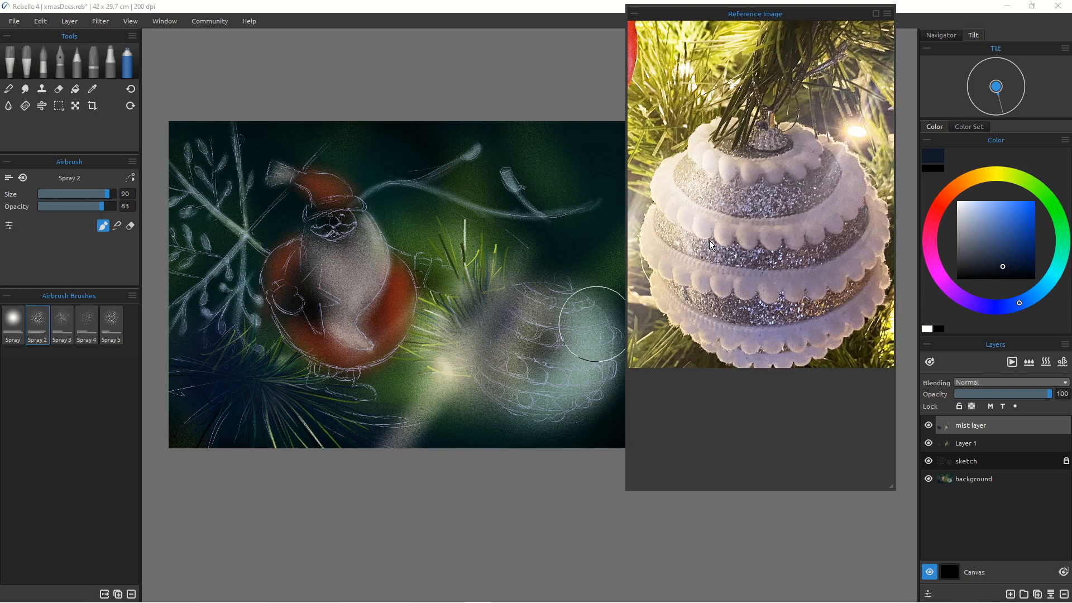
{"action": "scroll", "coordinate": [517, 305], "scroll_direction": "down", "scroll_amount": 2}
{"action": "scroll", "coordinate": [517, 305], "scroll_direction": "up", "scroll_amount": 4}
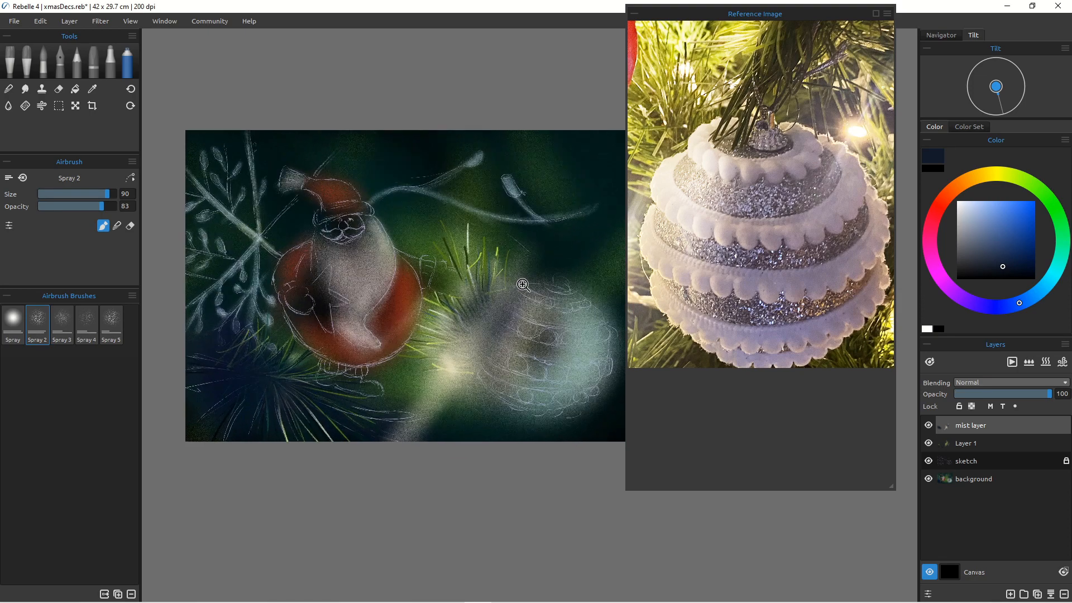
Step: Select the background layer, pick a slate blue and spray shading across the bauble's body
{"action": "left_click_drag", "start_coordinate": [492, 305], "coordinate": [401, 292]}
{"action": "scroll", "coordinate": [401, 292], "scroll_direction": "up", "scroll_amount": 3}
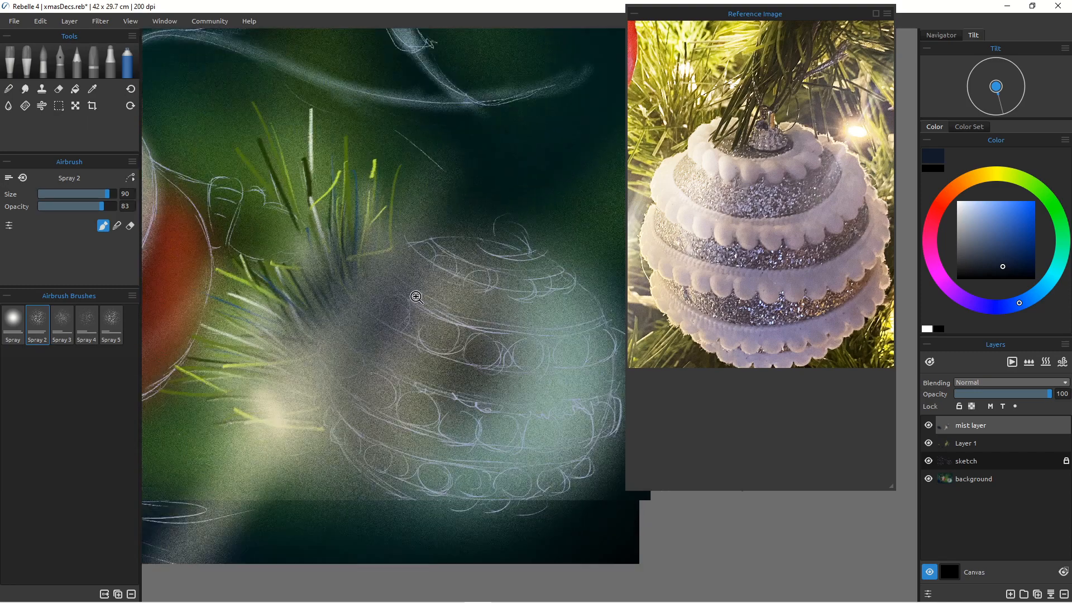
{"action": "scroll", "coordinate": [376, 299], "scroll_direction": "down", "scroll_amount": 3}
{"action": "scroll", "coordinate": [415, 331], "scroll_direction": "down", "scroll_amount": 1}
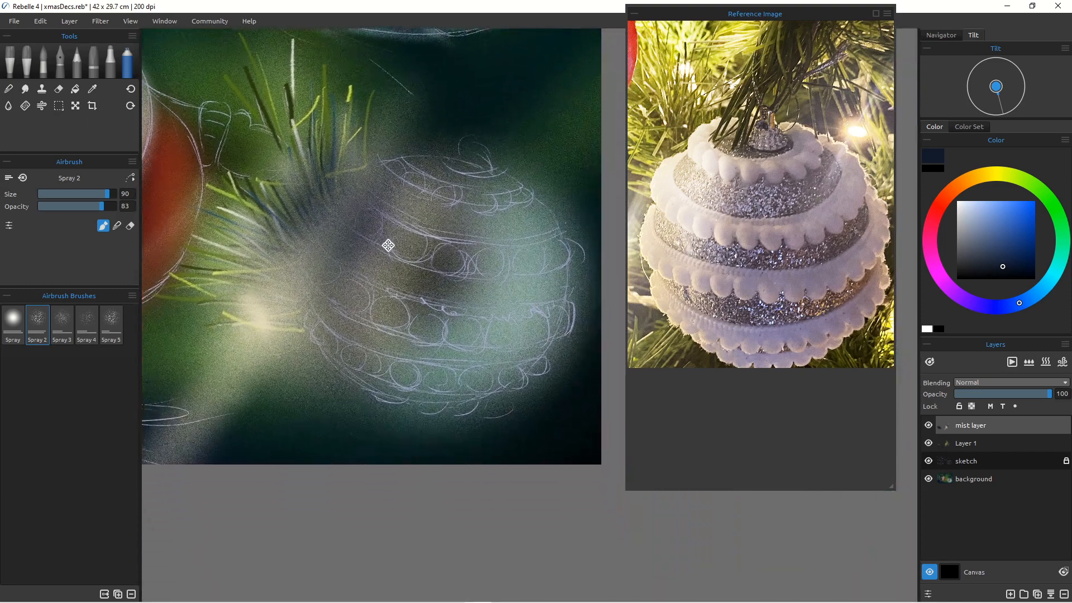
{"action": "scroll", "coordinate": [411, 269], "scroll_direction": "down", "scroll_amount": 1}
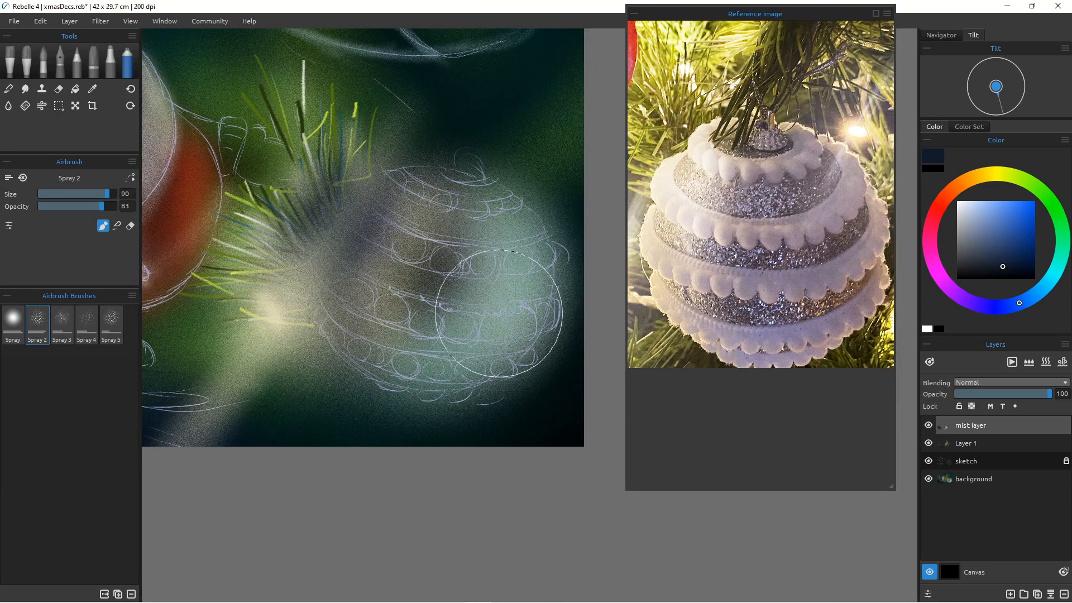
{"action": "left_click", "coordinate": [963, 478]}
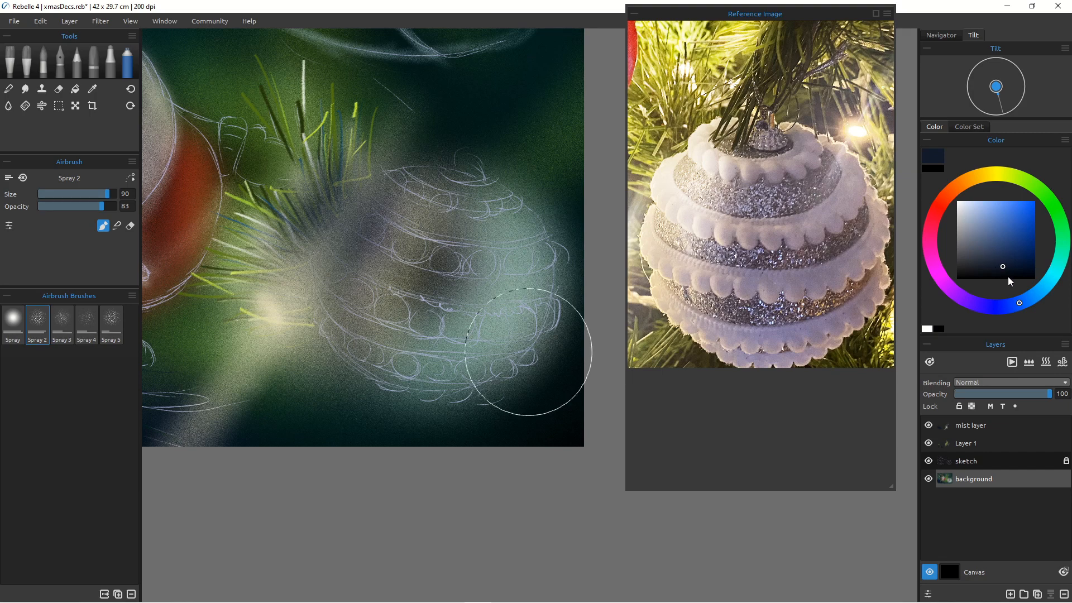
{"action": "left_click", "coordinate": [983, 212]}
{"action": "left_click", "coordinate": [982, 212]}
{"action": "left_click", "coordinate": [992, 225]}
{"action": "left_click", "coordinate": [997, 250]}
{"action": "left_click", "coordinate": [999, 257]}
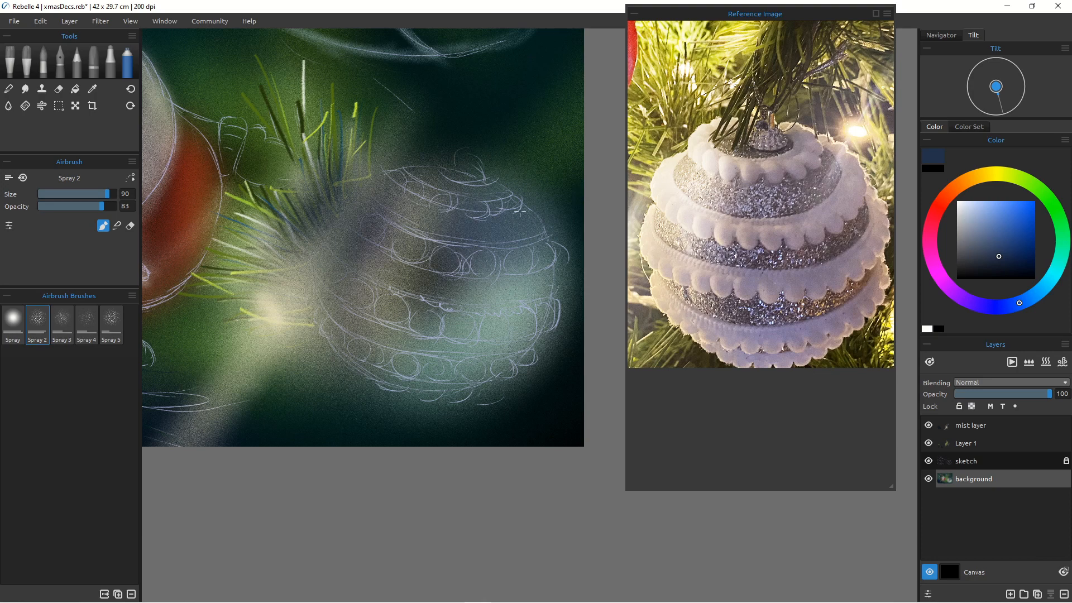
{"action": "left_click_drag", "start_coordinate": [506, 279], "coordinate": [474, 295]}
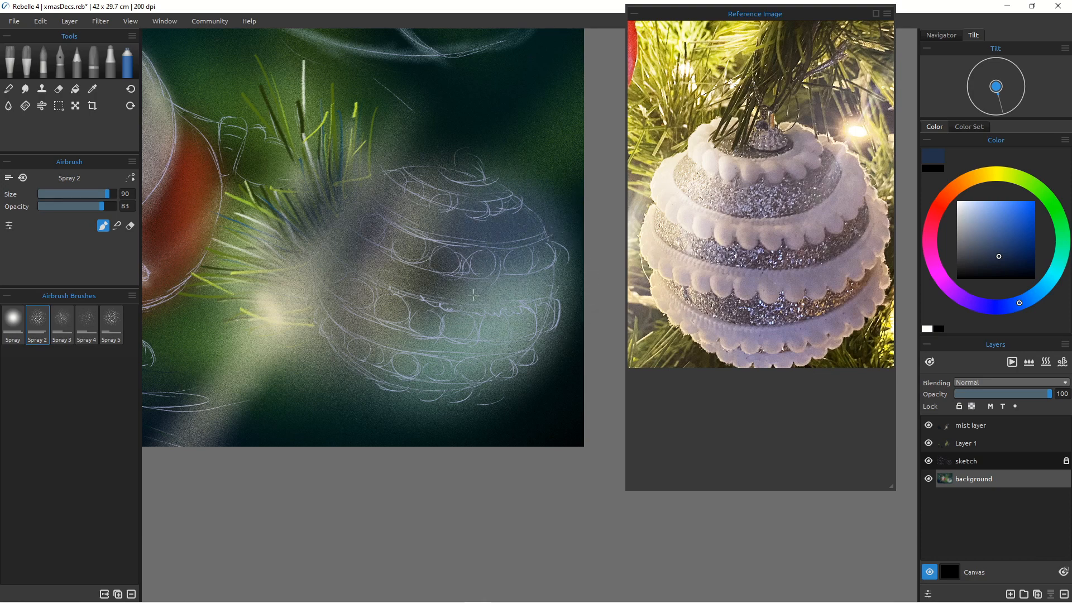
{"action": "left_click_drag", "start_coordinate": [546, 292], "coordinate": [496, 296]}
{"action": "mouse_move", "coordinate": [532, 283]}
{"action": "left_mouse_down"}
{"action": "mouse_move", "coordinate": [452, 291]}
{"action": "mouse_move", "coordinate": [548, 294]}
{"action": "mouse_move", "coordinate": [526, 300]}
{"action": "left_mouse_up"}
{"action": "mouse_move", "coordinate": [481, 354]}
{"action": "left_mouse_down"}
{"action": "mouse_move", "coordinate": [411, 340]}
{"action": "mouse_move", "coordinate": [441, 354]}
{"action": "mouse_move", "coordinate": [414, 352]}
{"action": "mouse_move", "coordinate": [429, 350]}
{"action": "left_mouse_up"}
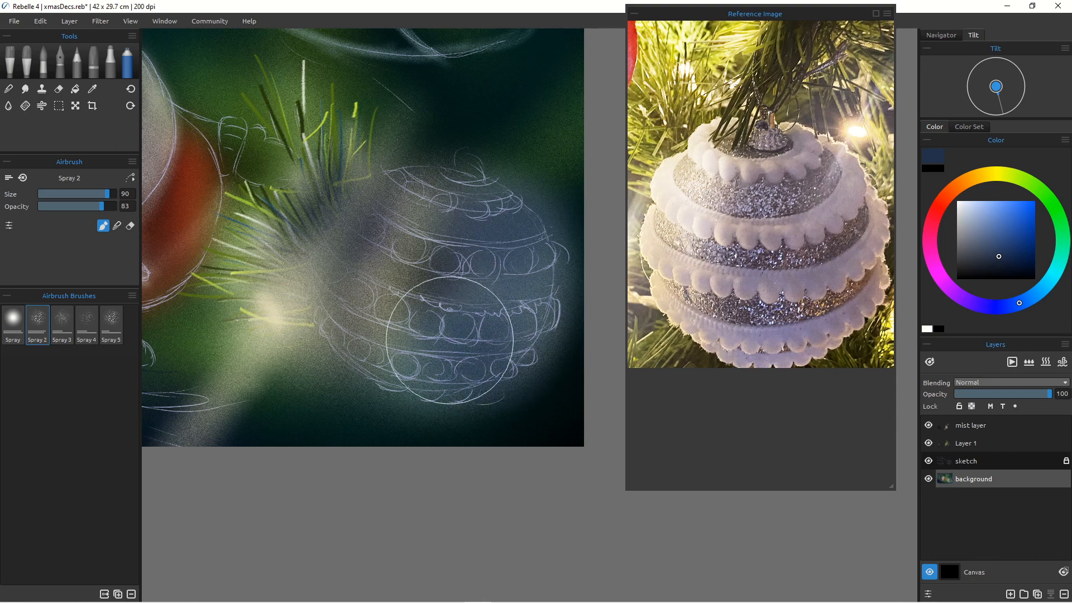
Step: Pick a pale blue and spray light over the bauble's upper left
{"action": "left_click", "coordinate": [969, 211]}
{"action": "mouse_move", "coordinate": [367, 214]}
{"action": "left_mouse_down"}
{"action": "mouse_move", "coordinate": [424, 196]}
{"action": "mouse_move", "coordinate": [366, 216]}
{"action": "left_mouse_up"}
{"action": "mouse_move", "coordinate": [371, 216]}
{"action": "left_mouse_down"}
{"action": "mouse_move", "coordinate": [413, 223]}
{"action": "mouse_move", "coordinate": [392, 205]}
{"action": "mouse_move", "coordinate": [343, 258]}
{"action": "left_mouse_up"}
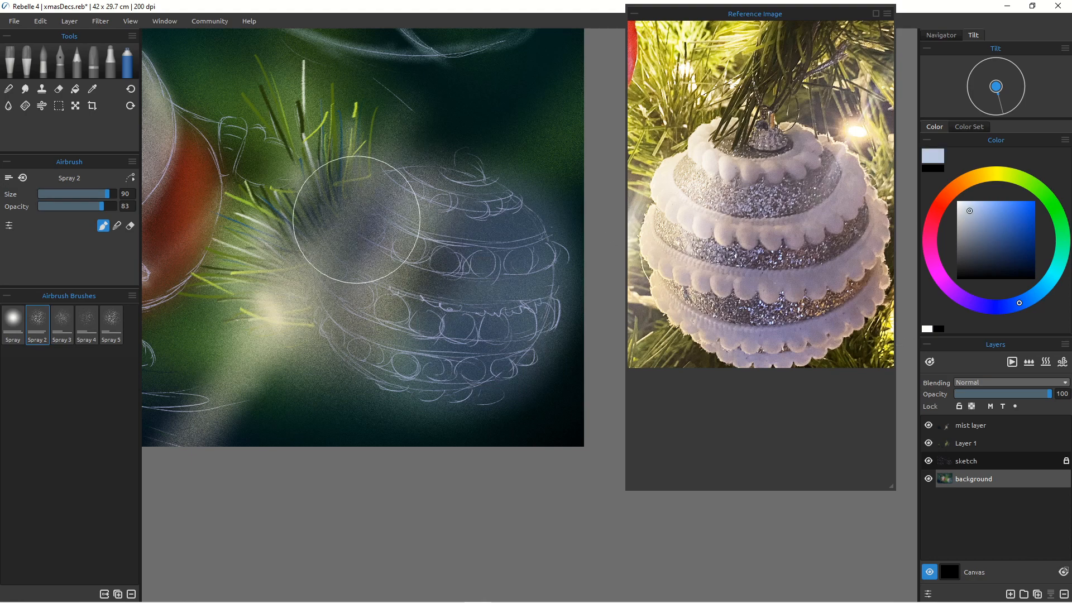
Step: Reduce the airbrush to size 45, pick an off-white and spray a highlight on the bauble's upper left
{"action": "key", "text": "bracketleft"}
{"action": "key", "text": "bracketleft"}
{"action": "key", "text": "bracketleft"}
{"action": "key", "text": "bracketleft"}
{"action": "key", "text": "bracketleft"}
{"action": "key", "text": "bracketleft"}
{"action": "key", "text": "bracketleft"}
{"action": "key", "text": "bracketleft"}
{"action": "key", "text": "bracketleft"}
{"action": "key", "text": "bracketleft"}
{"action": "key", "text": "bracketleft"}
{"action": "key", "text": "bracketright"}
{"action": "key", "text": "bracketright"}
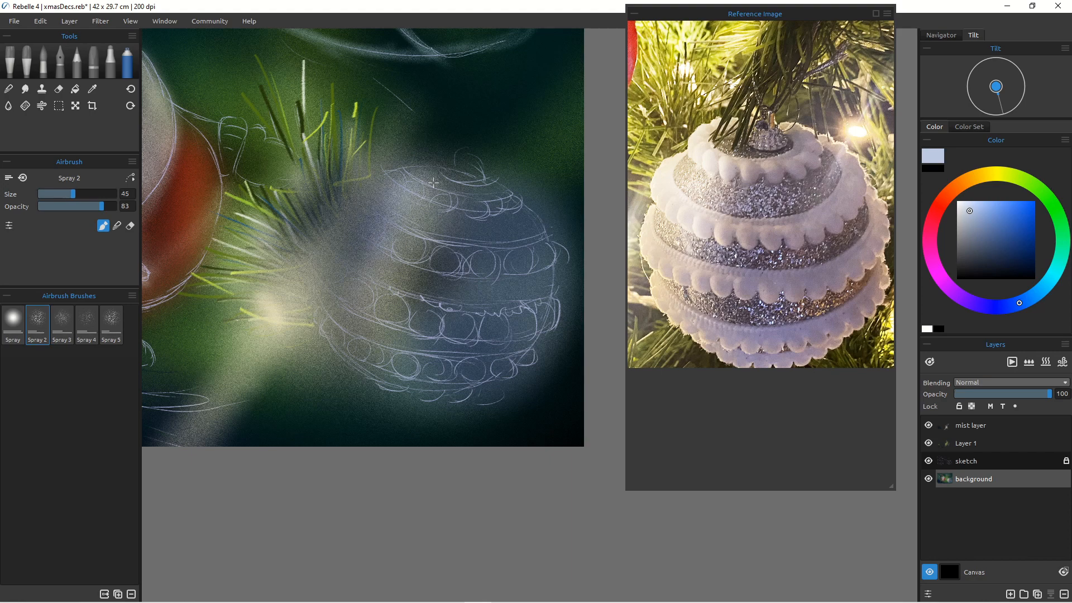
{"action": "left_click", "coordinate": [963, 205]}
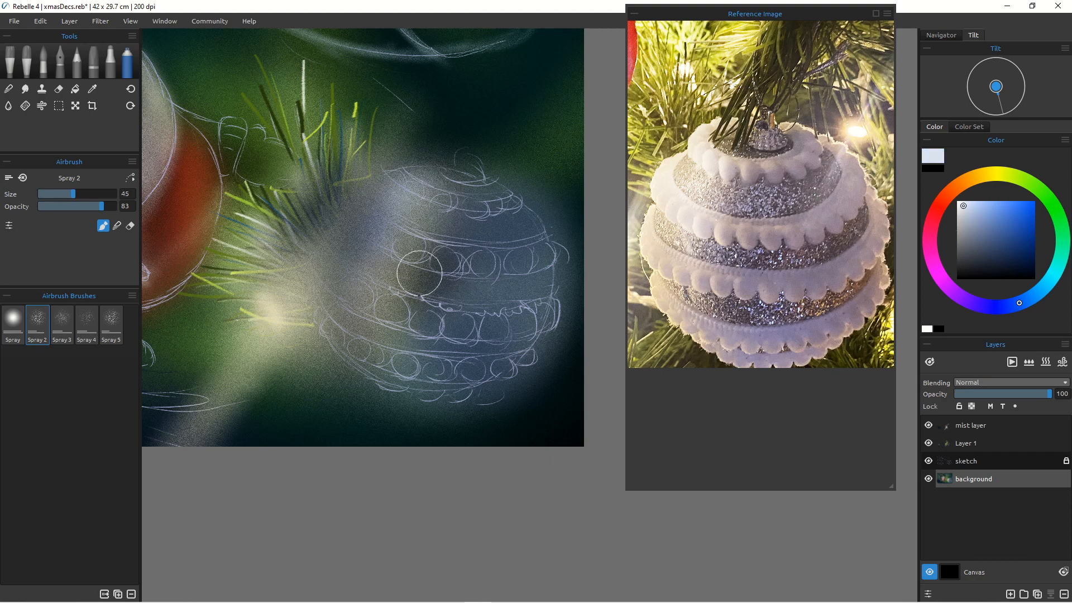
{"action": "left_click", "coordinate": [998, 173]}
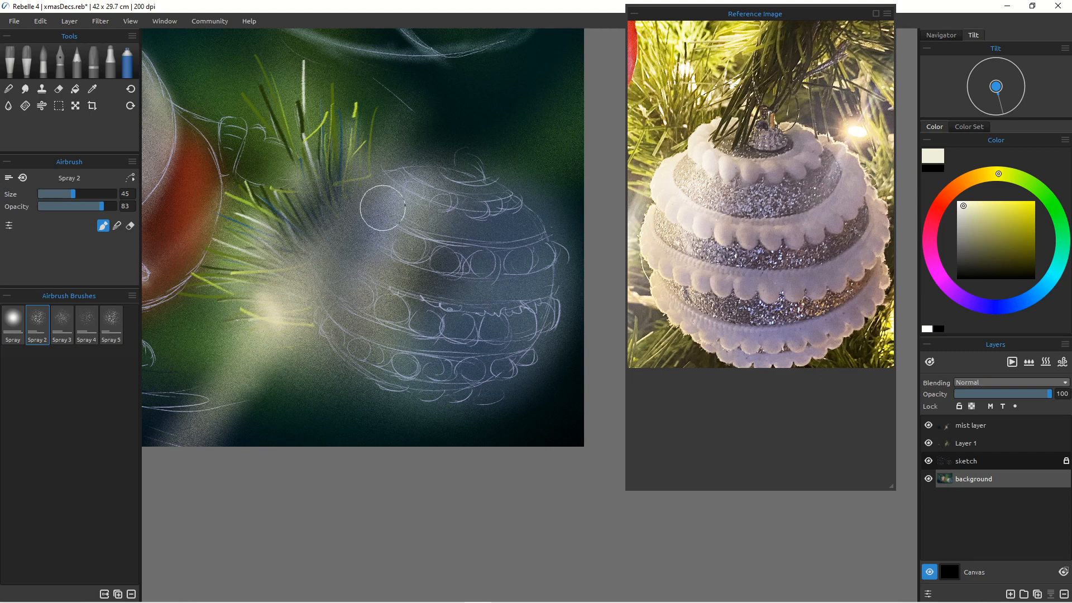
{"action": "mouse_move", "coordinate": [368, 262]}
{"action": "left_mouse_down"}
{"action": "mouse_move", "coordinate": [375, 270]}
{"action": "mouse_move", "coordinate": [366, 262]}
{"action": "left_mouse_up"}
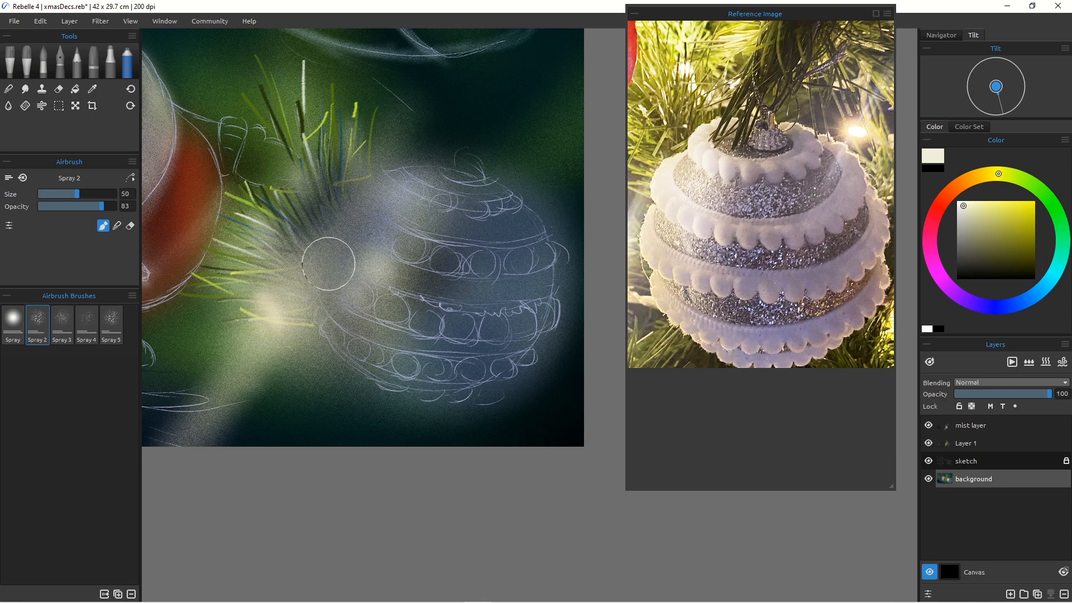
Step: Enlarge the airbrush to 70 and spray off-white light down the bauble's left side
{"action": "key", "text": "]"}
{"action": "key", "text": "]"}
{"action": "key", "text": "]"}
{"action": "key", "text": "]"}
{"action": "key", "text": "]"}
{"action": "key", "text": "]"}
{"action": "key", "text": "]"}
{"action": "left_click_drag", "start_coordinate": [335, 251], "coordinate": [355, 313]}
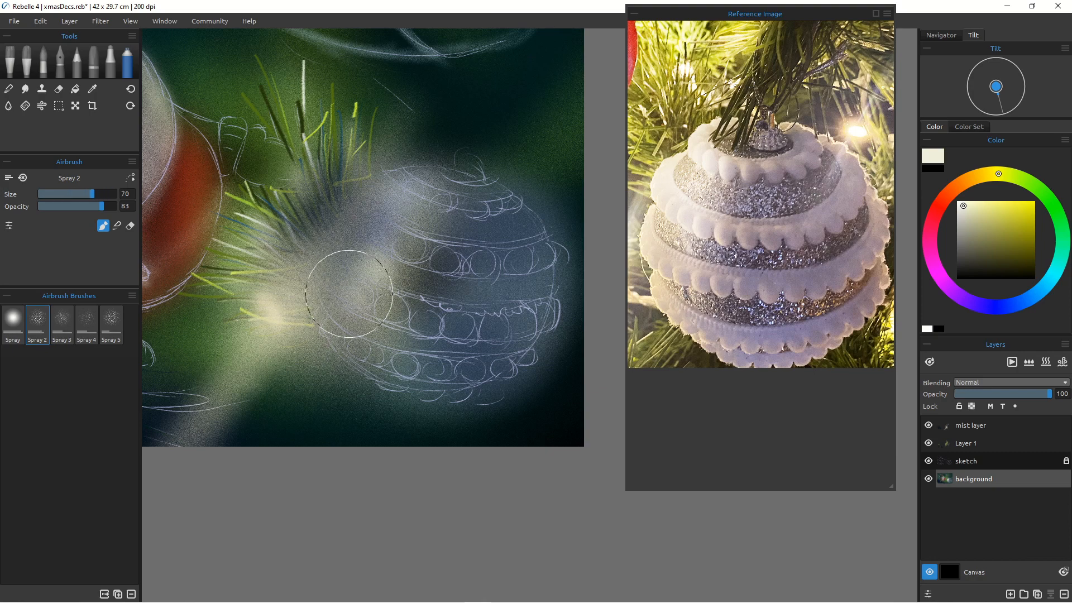
Step: Reduce the airbrush to size 50 and spray off-white light on the bauble's left side
{"action": "key", "text": "["}
{"action": "key", "text": "["}
{"action": "key", "text": "["}
{"action": "key", "text": "["}
{"action": "key", "text": "["}
{"action": "key", "text": "["}
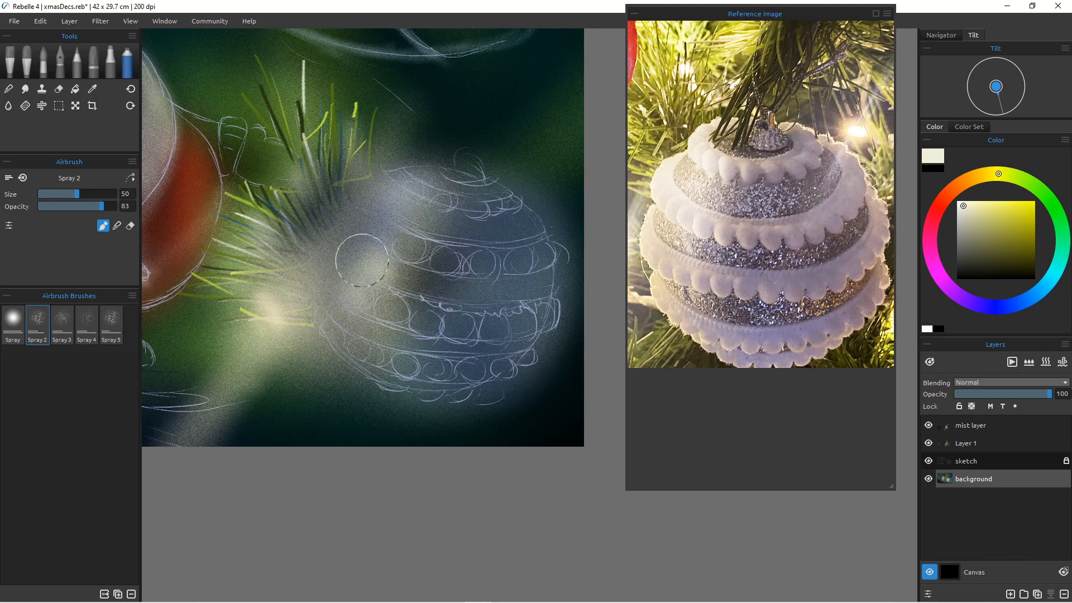
{"action": "left_click_drag", "start_coordinate": [364, 246], "coordinate": [357, 246]}
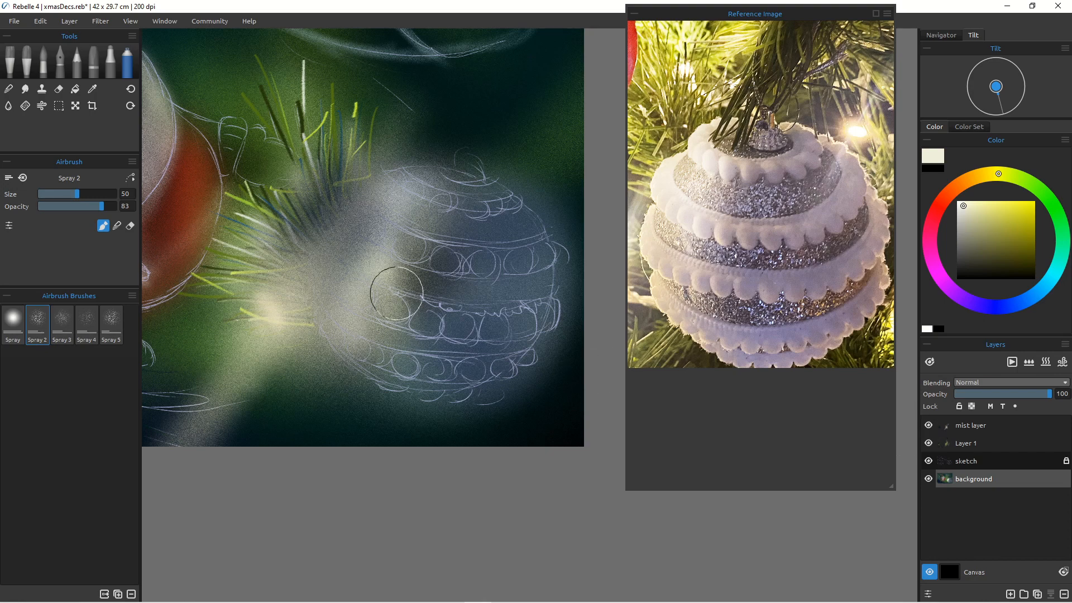
Step: Reduce the airbrush to size 40 and spray off-white highlight bands across the bauble's stripes
{"action": "key", "text": "bracketleft"}
{"action": "key", "text": "bracketleft"}
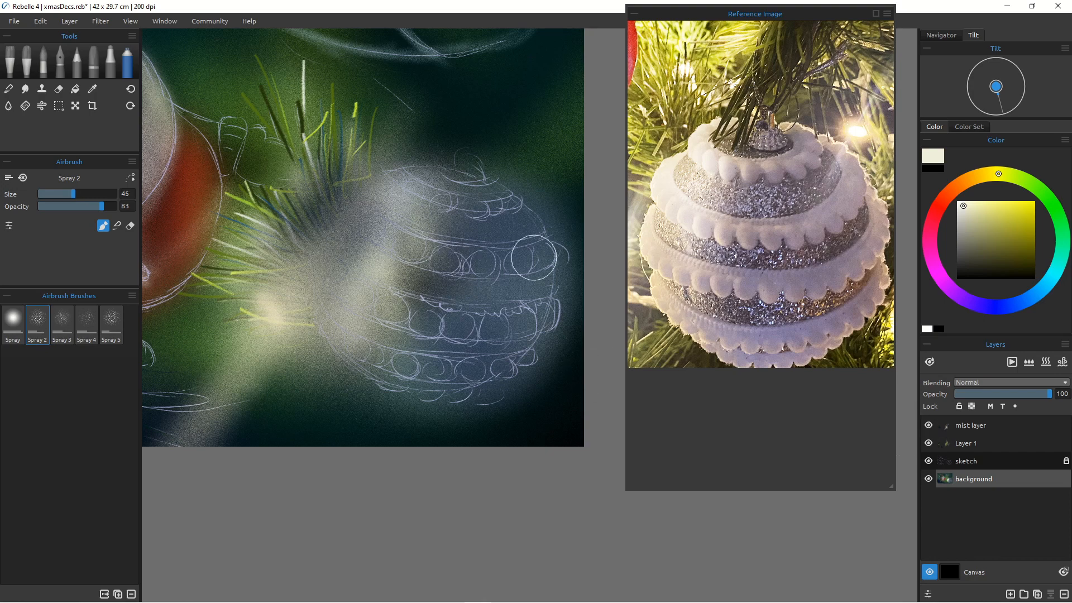
{"action": "mouse_move", "coordinate": [398, 240]}
{"action": "left_mouse_down"}
{"action": "mouse_move", "coordinate": [503, 262]}
{"action": "mouse_move", "coordinate": [536, 244]}
{"action": "left_mouse_up"}
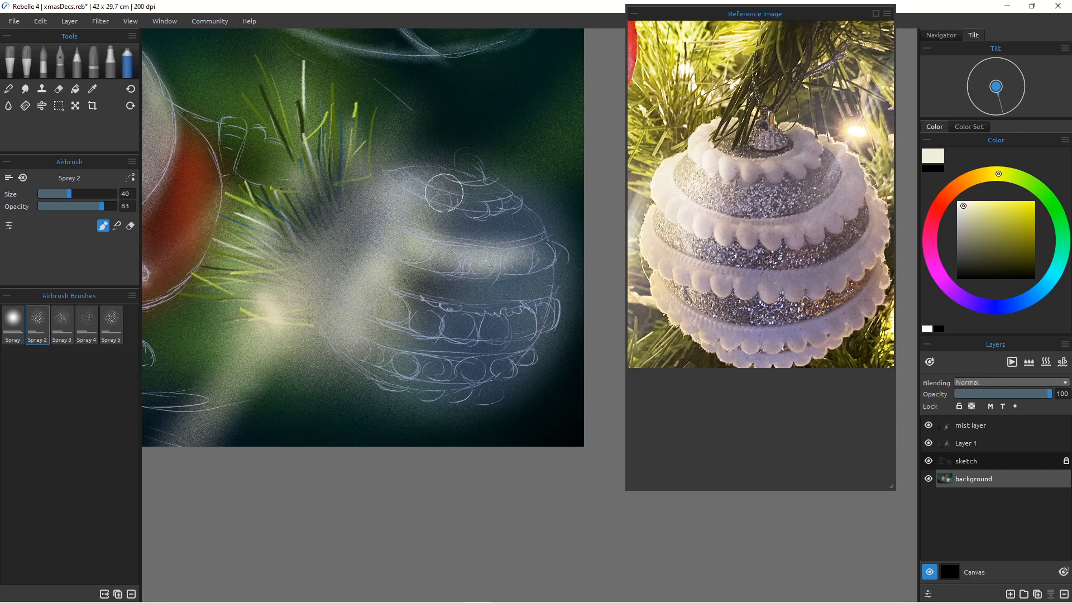
{"action": "mouse_move", "coordinate": [506, 201]}
{"action": "left_mouse_down"}
{"action": "mouse_move", "coordinate": [424, 186]}
{"action": "mouse_move", "coordinate": [497, 202]}
{"action": "left_mouse_up"}
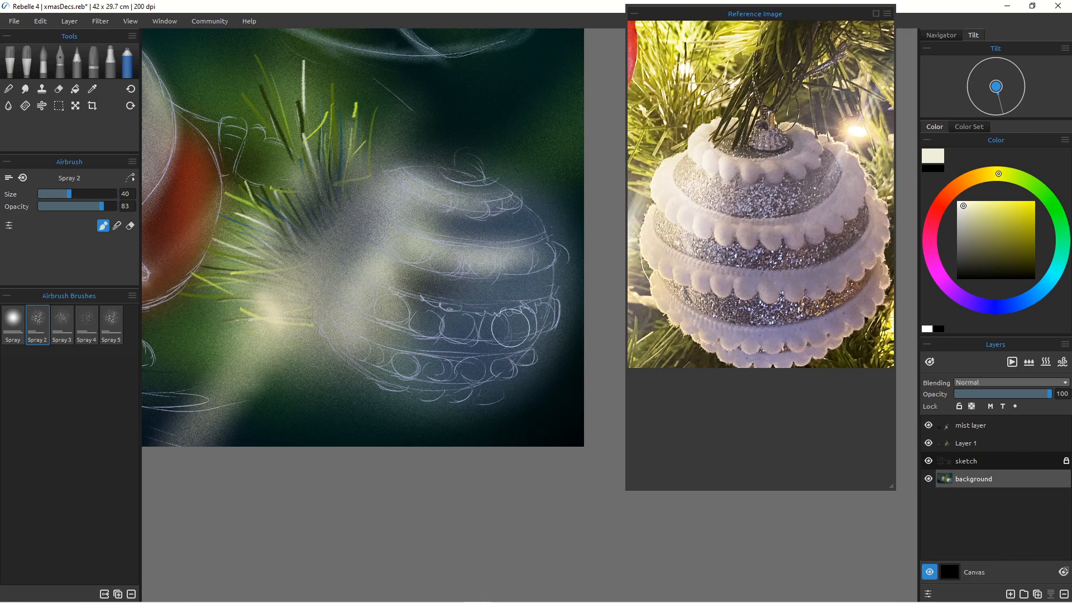
{"action": "mouse_move", "coordinate": [510, 328]}
{"action": "left_mouse_down"}
{"action": "mouse_move", "coordinate": [376, 290]}
{"action": "mouse_move", "coordinate": [343, 266]}
{"action": "mouse_move", "coordinate": [466, 331]}
{"action": "mouse_move", "coordinate": [407, 319]}
{"action": "left_mouse_up"}
{"action": "left_click_drag", "start_coordinate": [382, 317], "coordinate": [472, 331]}
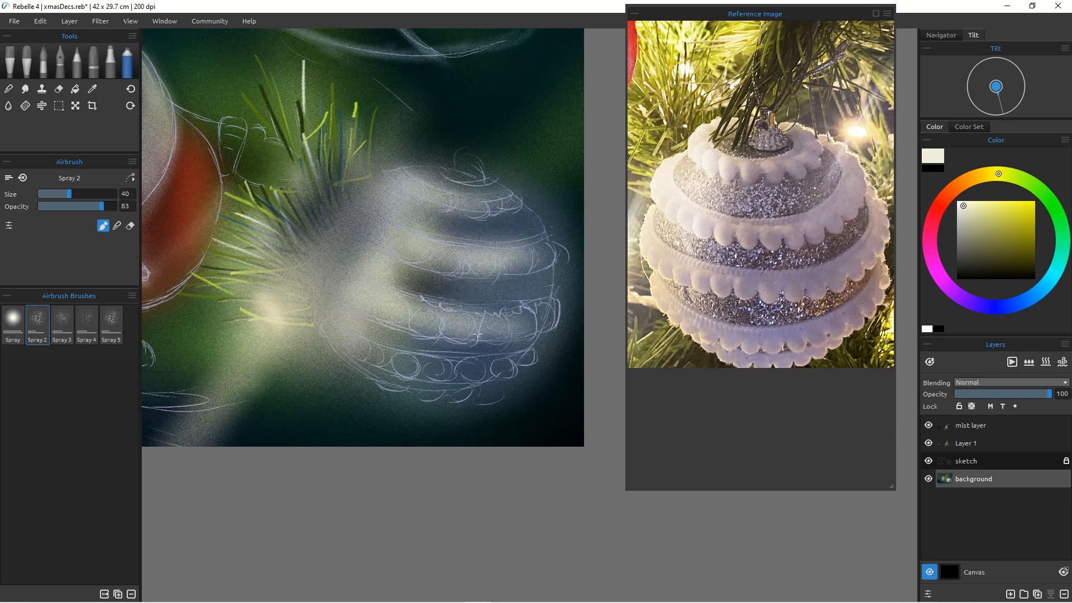
{"action": "mouse_move", "coordinate": [368, 355]}
{"action": "left_mouse_down"}
{"action": "mouse_move", "coordinate": [501, 363]}
{"action": "mouse_move", "coordinate": [338, 330]}
{"action": "mouse_move", "coordinate": [491, 383]}
{"action": "left_mouse_up"}
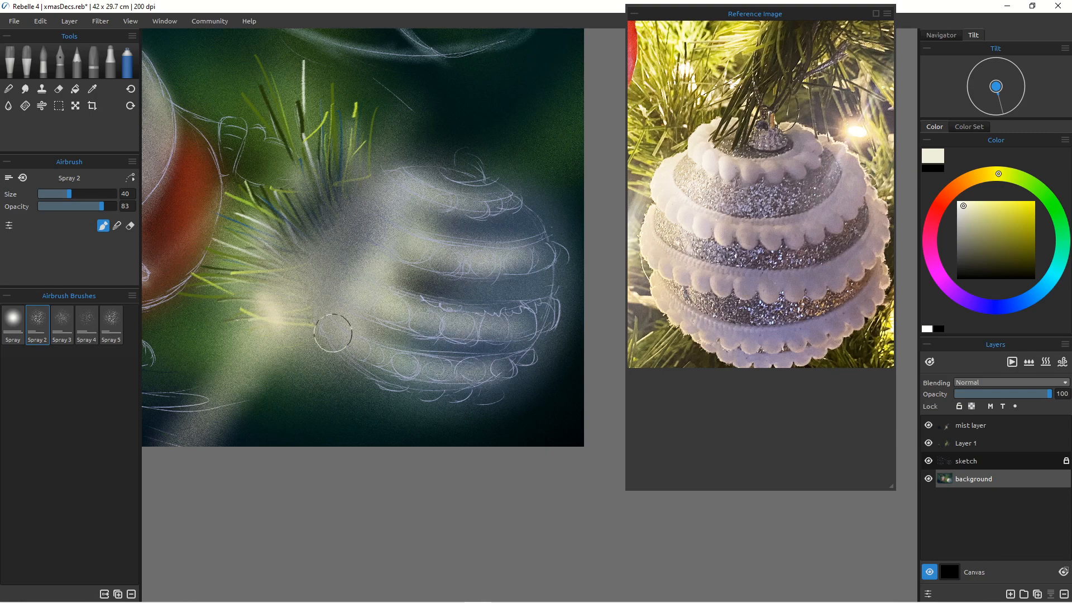
Step: Select the mist layer and, with the Chisel eraser at size 100, erase mist around the bauble's top
{"action": "left_click", "coordinate": [966, 426]}
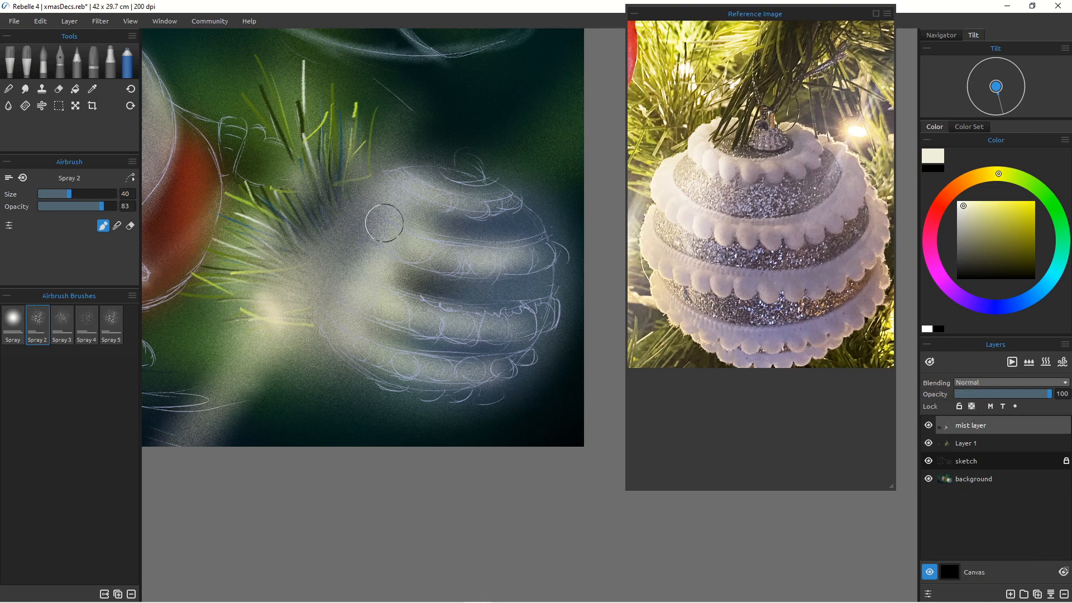
{"action": "left_click", "coordinate": [58, 88]}
{"action": "mouse_move", "coordinate": [397, 205]}
{"action": "left_mouse_down"}
{"action": "mouse_move", "coordinate": [353, 258]}
{"action": "mouse_move", "coordinate": [386, 225]}
{"action": "left_mouse_up"}
{"action": "key", "text": "bracketright"}
{"action": "key", "text": "bracketright"}
{"action": "key", "text": "bracketright"}
{"action": "key", "text": "bracketright"}
{"action": "key", "text": "bracketright"}
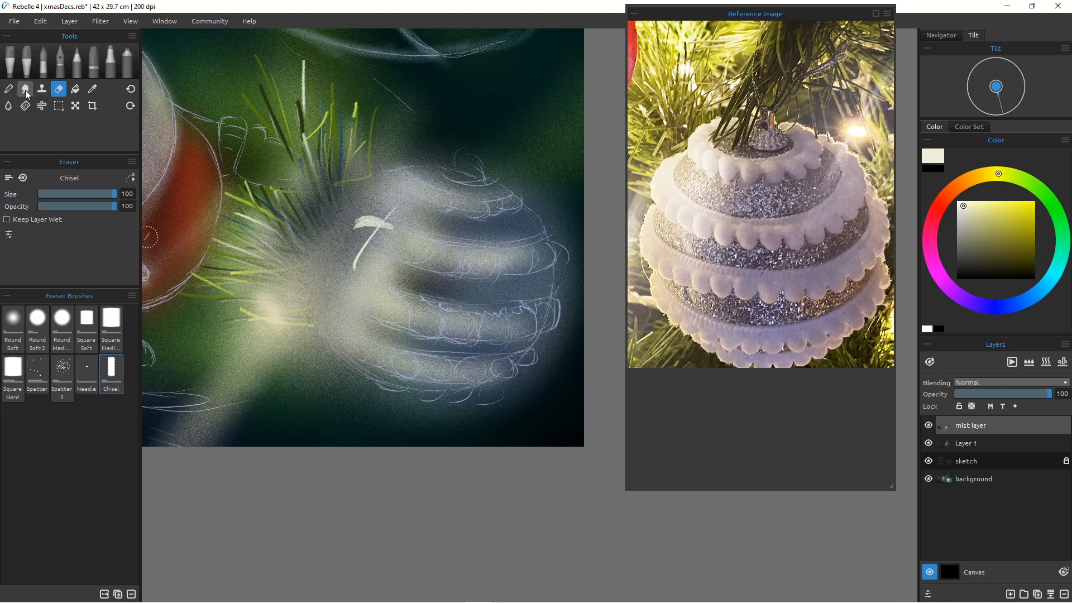
{"action": "mouse_move", "coordinate": [385, 200]}
{"action": "left_mouse_down"}
{"action": "mouse_move", "coordinate": [391, 246]}
{"action": "mouse_move", "coordinate": [410, 234]}
{"action": "mouse_move", "coordinate": [391, 195]}
{"action": "mouse_move", "coordinate": [415, 189]}
{"action": "mouse_move", "coordinate": [361, 208]}
{"action": "left_mouse_up"}
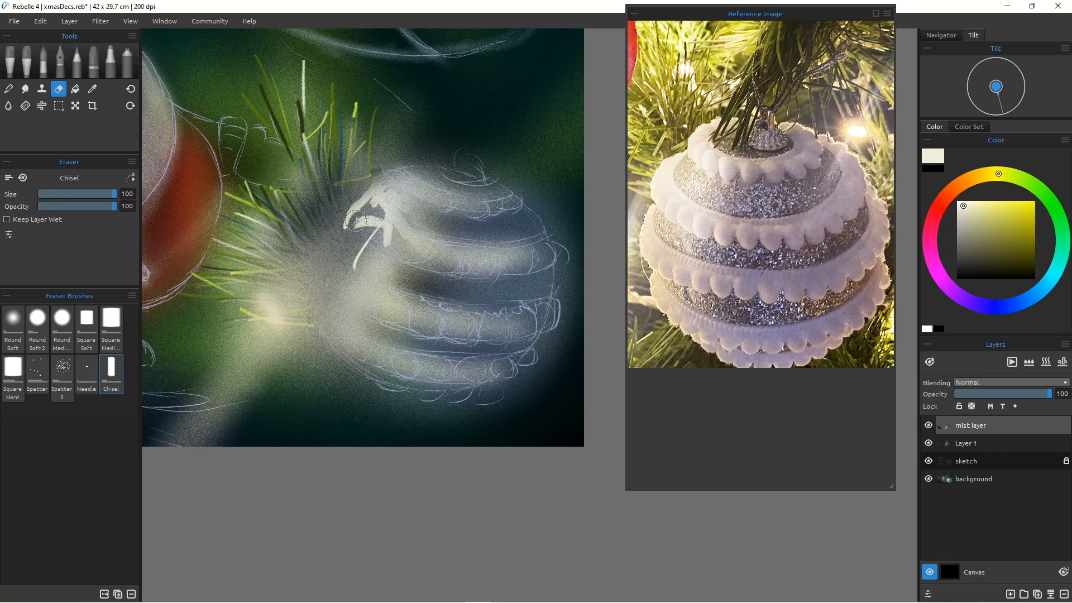
{"action": "mouse_move", "coordinate": [362, 228]}
{"action": "left_mouse_down"}
{"action": "mouse_move", "coordinate": [368, 201]}
{"action": "mouse_move", "coordinate": [428, 263]}
{"action": "mouse_move", "coordinate": [359, 235]}
{"action": "mouse_move", "coordinate": [371, 230]}
{"action": "mouse_move", "coordinate": [366, 210]}
{"action": "mouse_move", "coordinate": [348, 222]}
{"action": "mouse_move", "coordinate": [372, 238]}
{"action": "left_mouse_up"}
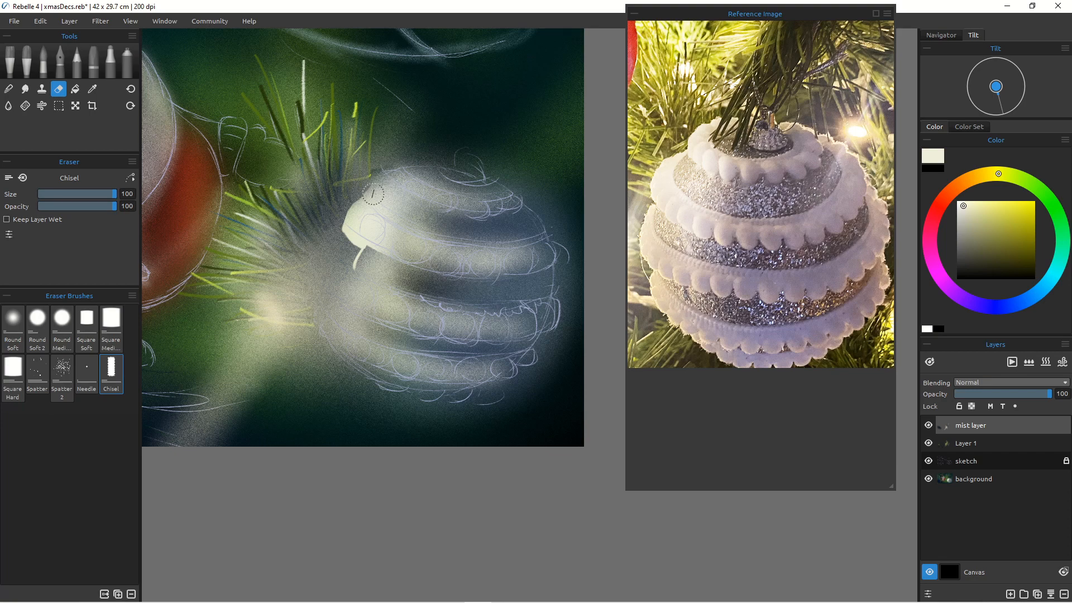
Step: Erase the mist along the bauble's upper left edge
{"action": "mouse_move", "coordinate": [347, 197]}
{"action": "left_mouse_down"}
{"action": "mouse_move", "coordinate": [354, 220]}
{"action": "mouse_move", "coordinate": [344, 205]}
{"action": "mouse_move", "coordinate": [338, 227]}
{"action": "mouse_move", "coordinate": [348, 206]}
{"action": "mouse_move", "coordinate": [320, 322]}
{"action": "left_mouse_up"}
{"action": "mouse_move", "coordinate": [337, 231]}
{"action": "left_mouse_down"}
{"action": "mouse_move", "coordinate": [326, 285]}
{"action": "mouse_move", "coordinate": [394, 262]}
{"action": "mouse_move", "coordinate": [346, 335]}
{"action": "mouse_move", "coordinate": [327, 313]}
{"action": "left_mouse_up"}
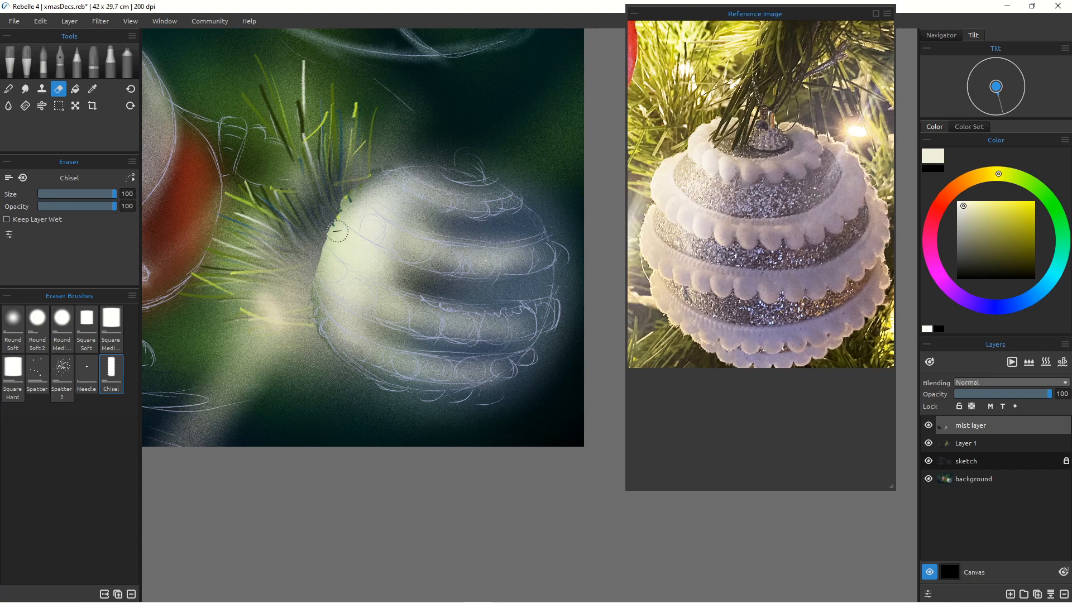
{"action": "left_click_drag", "start_coordinate": [339, 229], "coordinate": [315, 277]}
Step: Rename Layer 1 to pencil
{"action": "left_click", "coordinate": [982, 445]}
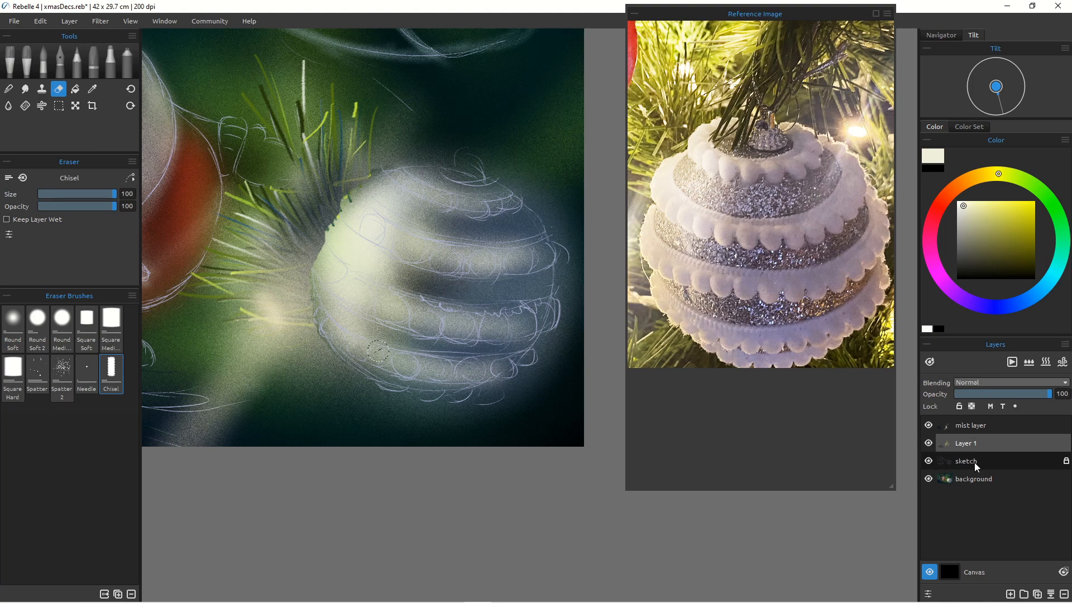
{"action": "double_click", "coordinate": [967, 443]}
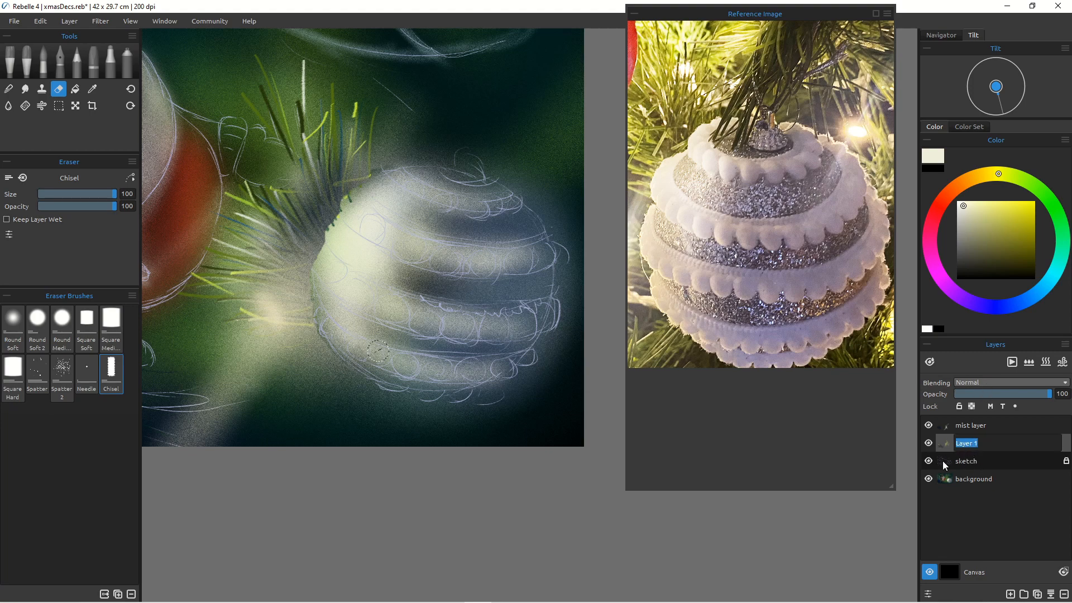
{"action": "type", "text": "pencil"}
{"action": "key", "text": "Return"}
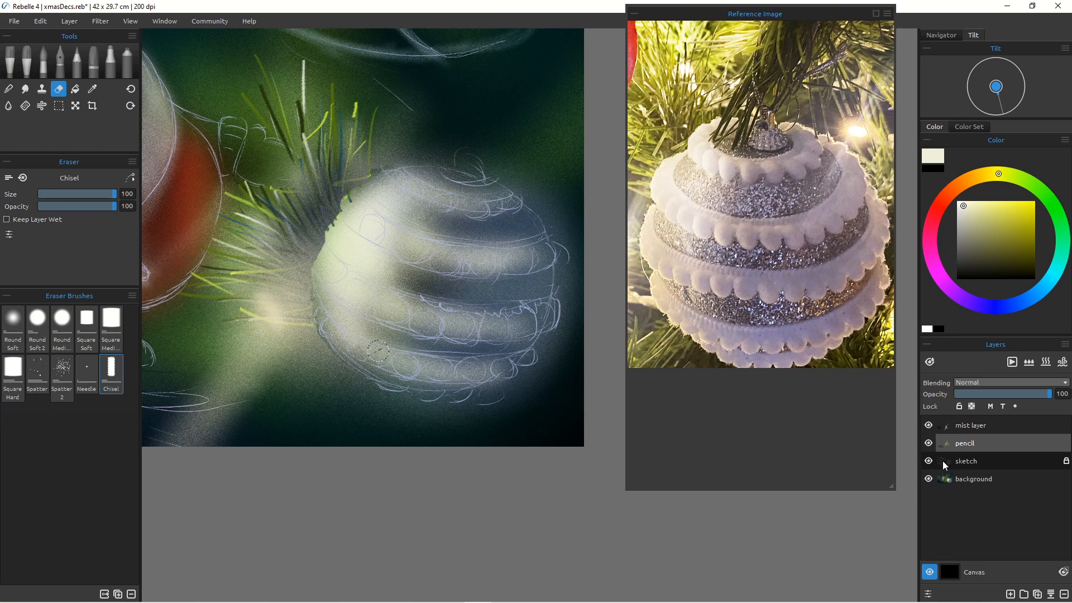
Step: Draw the bauble's cap and top ruffle in pale yellow with the 4B pencil
{"action": "left_click", "coordinate": [77, 61]}
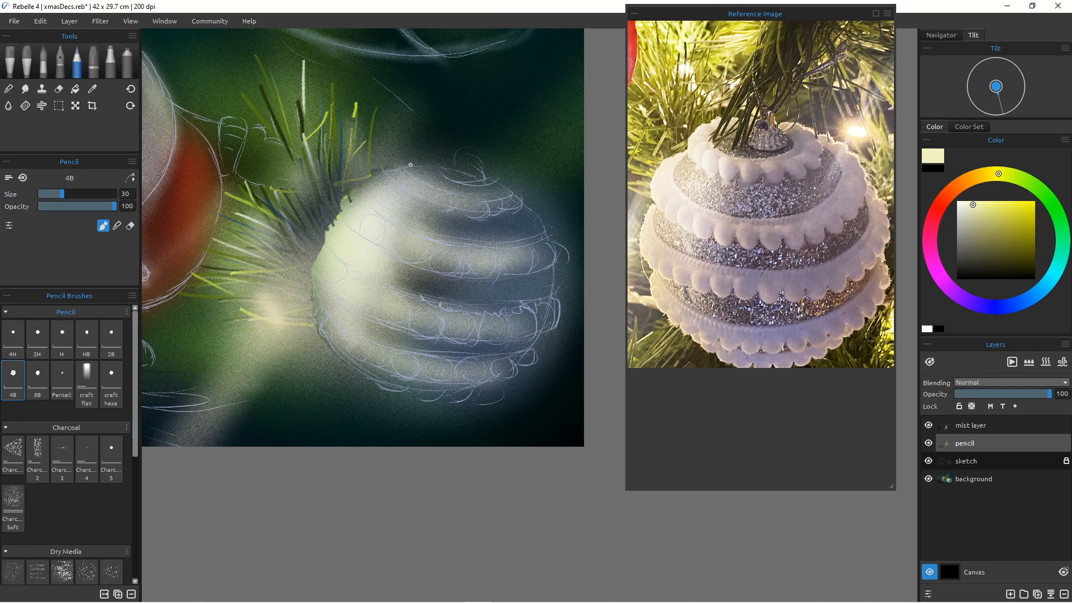
{"action": "left_click_drag", "start_coordinate": [412, 165], "coordinate": [388, 175]}
{"action": "left_click_drag", "start_coordinate": [413, 166], "coordinate": [398, 162]}
{"action": "mouse_move", "coordinate": [430, 187]}
{"action": "left_mouse_down"}
{"action": "mouse_move", "coordinate": [438, 202]}
{"action": "mouse_move", "coordinate": [430, 206]}
{"action": "left_mouse_up"}
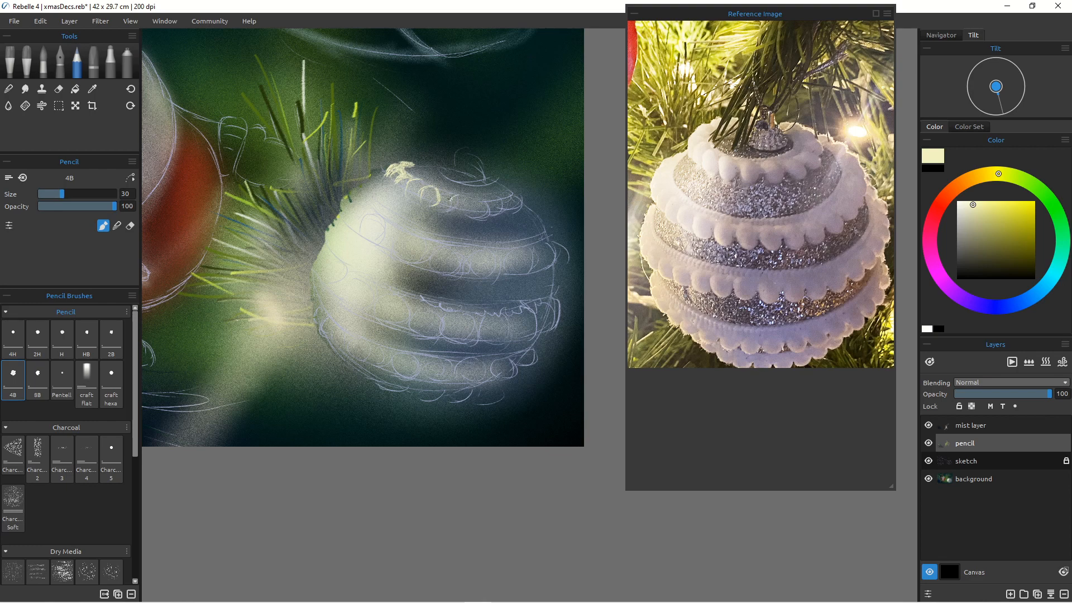
{"action": "mouse_move", "coordinate": [463, 196]}
{"action": "left_mouse_down"}
{"action": "mouse_move", "coordinate": [478, 213]}
{"action": "mouse_move", "coordinate": [487, 201]}
{"action": "mouse_move", "coordinate": [486, 218]}
{"action": "mouse_move", "coordinate": [483, 199]}
{"action": "mouse_move", "coordinate": [503, 208]}
{"action": "mouse_move", "coordinate": [505, 196]}
{"action": "mouse_move", "coordinate": [505, 213]}
{"action": "mouse_move", "coordinate": [502, 197]}
{"action": "mouse_move", "coordinate": [512, 194]}
{"action": "mouse_move", "coordinate": [523, 217]}
{"action": "left_mouse_up"}
Step: Pick a dark navy blue and pencil a shadow inside the cap's hanging loop
{"action": "left_click", "coordinate": [1029, 300]}
{"action": "left_click", "coordinate": [1029, 259]}
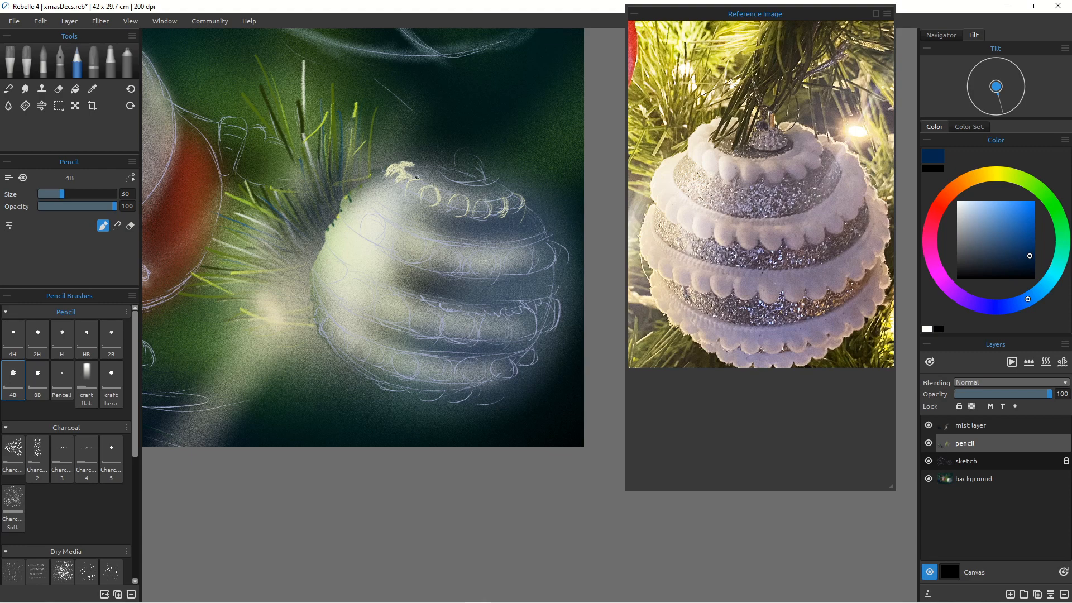
{"action": "mouse_move", "coordinate": [423, 183]}
{"action": "left_mouse_down"}
{"action": "mouse_move", "coordinate": [426, 194]}
{"action": "mouse_move", "coordinate": [414, 191]}
{"action": "left_mouse_up"}
{"action": "left_click", "coordinate": [9, 90]}
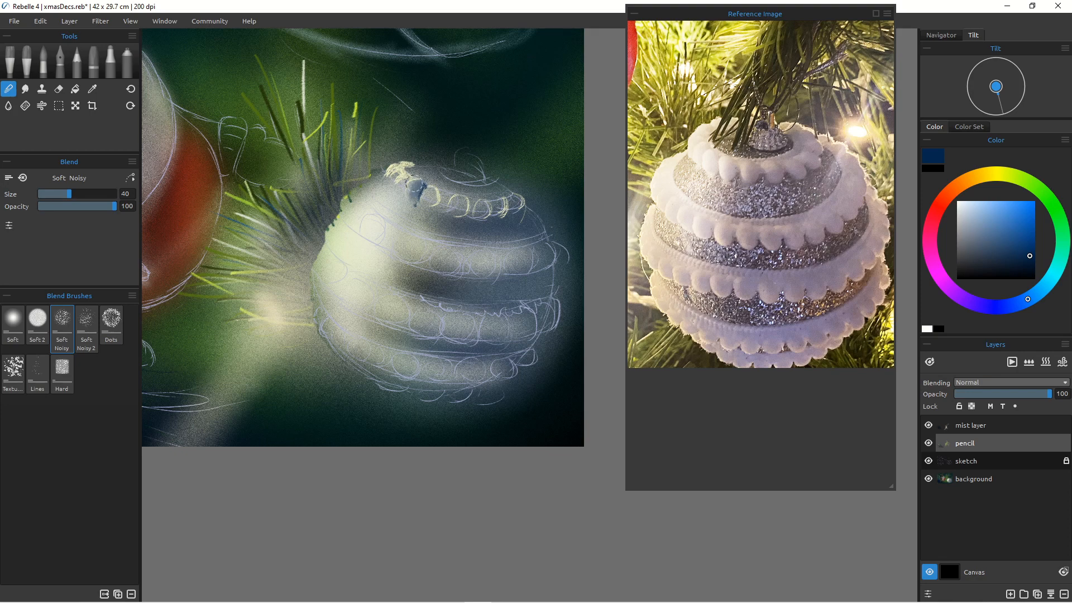
{"action": "left_click", "coordinate": [77, 62]}
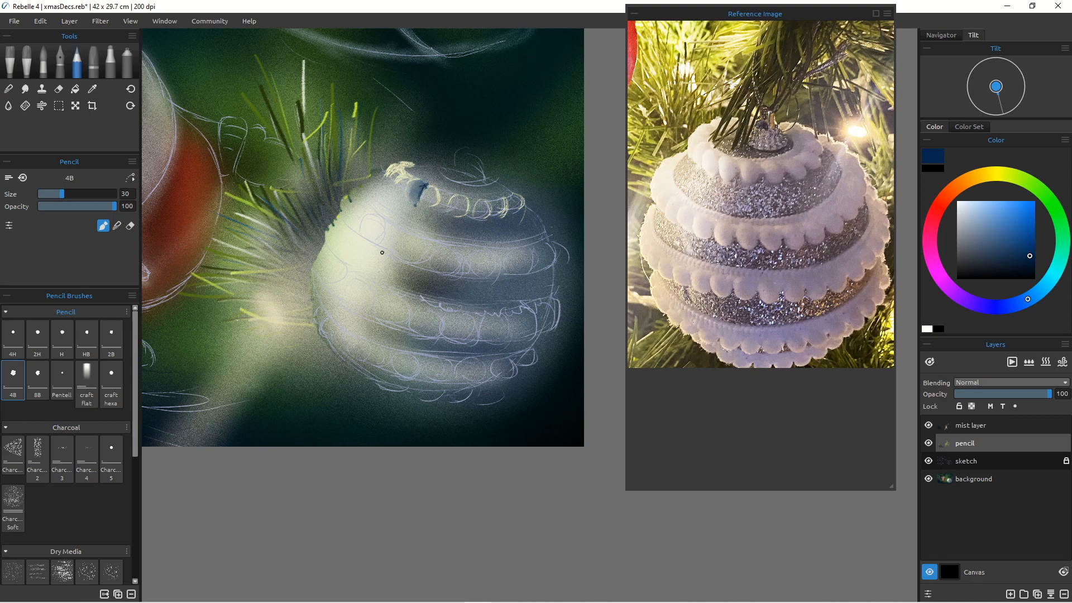
{"action": "left_click_drag", "start_coordinate": [412, 237], "coordinate": [393, 420]}
{"action": "left_click_drag", "start_coordinate": [408, 354], "coordinate": [419, 361]}
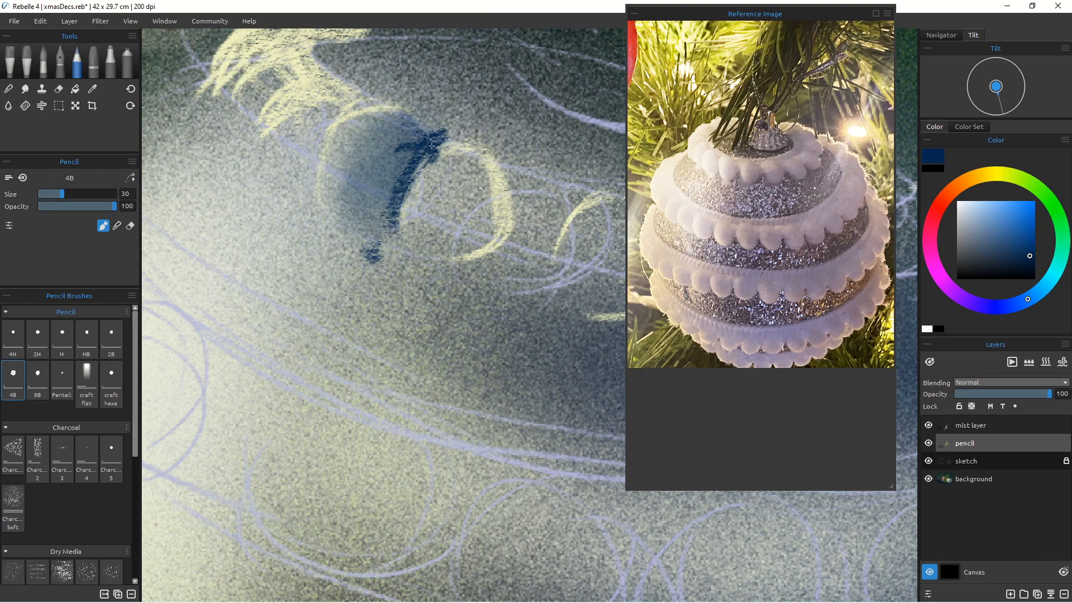
{"action": "mouse_move", "coordinate": [427, 151]}
{"action": "left_mouse_down"}
{"action": "mouse_move", "coordinate": [394, 202]}
{"action": "mouse_move", "coordinate": [412, 168]}
{"action": "mouse_move", "coordinate": [395, 230]}
{"action": "left_mouse_up"}
Step: Smudge the navy shadow inside the loop with the Soft smudge brush
{"action": "key", "text": "s"}
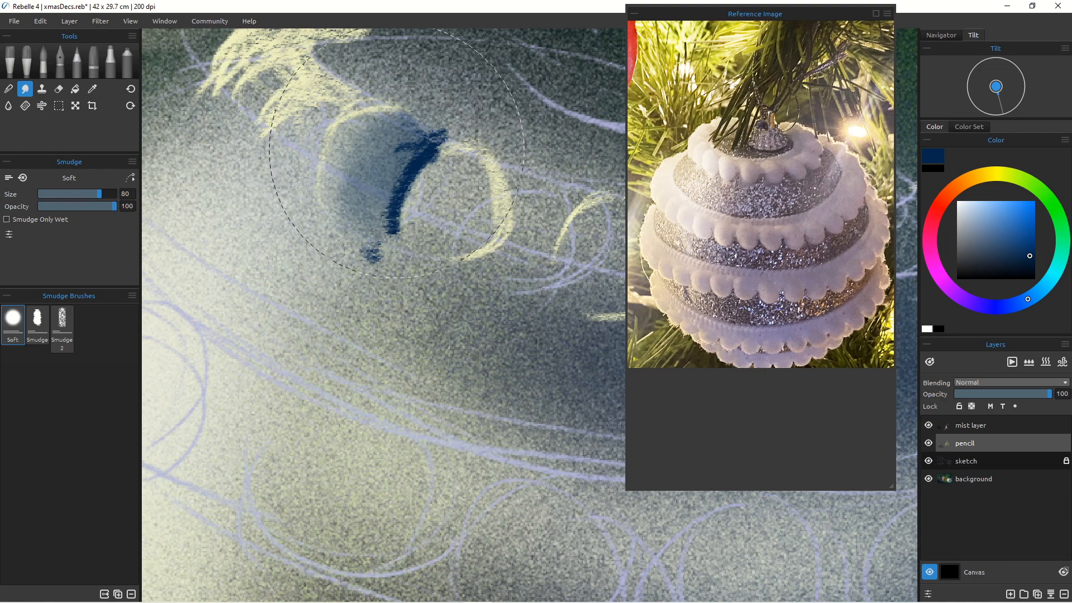
{"action": "key", "text": "["}
{"action": "key", "text": "["}
{"action": "key", "text": "["}
{"action": "key", "text": "["}
{"action": "key", "text": "["}
{"action": "key", "text": "["}
{"action": "key", "text": "["}
{"action": "key", "text": "["}
{"action": "key", "text": "["}
{"action": "key", "text": "["}
{"action": "mouse_move", "coordinate": [413, 162]}
{"action": "left_mouse_down"}
{"action": "mouse_move", "coordinate": [382, 163]}
{"action": "mouse_move", "coordinate": [405, 170]}
{"action": "mouse_move", "coordinate": [378, 184]}
{"action": "mouse_move", "coordinate": [398, 184]}
{"action": "mouse_move", "coordinate": [393, 228]}
{"action": "left_mouse_up"}
{"action": "mouse_move", "coordinate": [420, 143]}
{"action": "left_mouse_down"}
{"action": "mouse_move", "coordinate": [402, 155]}
{"action": "mouse_move", "coordinate": [398, 139]}
{"action": "mouse_move", "coordinate": [400, 156]}
{"action": "mouse_move", "coordinate": [390, 131]}
{"action": "mouse_move", "coordinate": [427, 143]}
{"action": "mouse_move", "coordinate": [398, 122]}
{"action": "mouse_move", "coordinate": [375, 125]}
{"action": "mouse_move", "coordinate": [391, 136]}
{"action": "mouse_move", "coordinate": [373, 132]}
{"action": "mouse_move", "coordinate": [385, 174]}
{"action": "mouse_move", "coordinate": [396, 175]}
{"action": "mouse_move", "coordinate": [369, 175]}
{"action": "mouse_move", "coordinate": [385, 181]}
{"action": "mouse_move", "coordinate": [383, 197]}
{"action": "mouse_move", "coordinate": [338, 195]}
{"action": "left_mouse_up"}
{"action": "key", "text": "]"}
{"action": "key", "text": "]"}
{"action": "key", "text": "]"}
{"action": "key", "text": "]"}
{"action": "key", "text": "]"}
Step: Blend the navy shadow's upper part with the Soft Noisy blender at size 18
{"action": "left_click", "coordinate": [8, 88]}
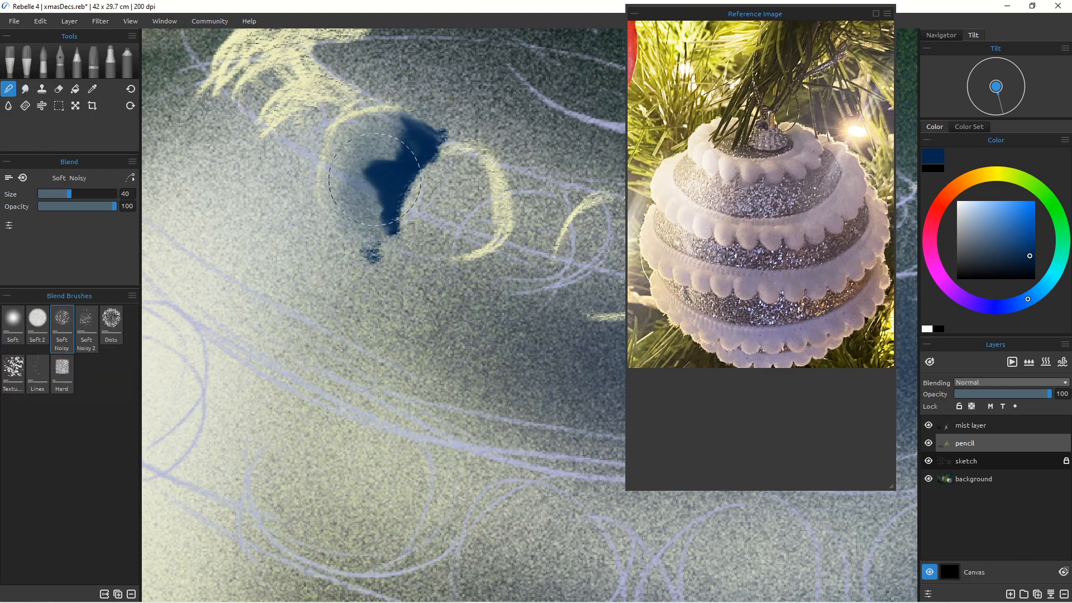
{"action": "key", "text": "["}
{"action": "key", "text": "["}
{"action": "key", "text": "["}
{"action": "key", "text": "["}
{"action": "key", "text": "["}
{"action": "key", "text": "["}
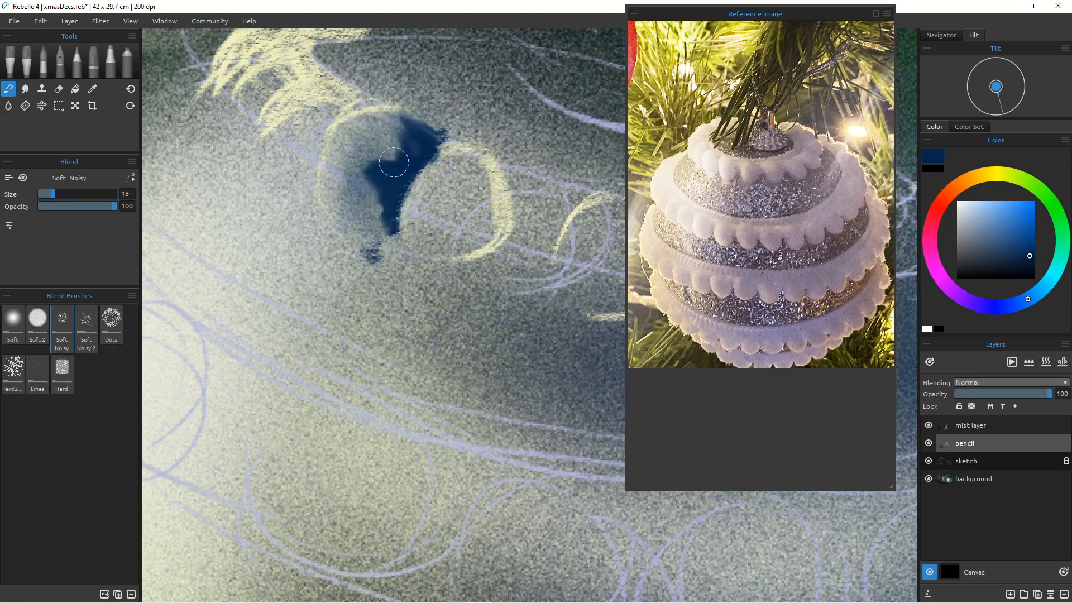
{"action": "mouse_move", "coordinate": [398, 147]}
{"action": "left_mouse_down"}
{"action": "mouse_move", "coordinate": [375, 129]}
{"action": "mouse_move", "coordinate": [408, 135]}
{"action": "mouse_move", "coordinate": [391, 135]}
{"action": "mouse_move", "coordinate": [417, 150]}
{"action": "mouse_move", "coordinate": [396, 163]}
{"action": "mouse_move", "coordinate": [366, 153]}
{"action": "mouse_move", "coordinate": [385, 227]}
{"action": "mouse_move", "coordinate": [361, 219]}
{"action": "mouse_move", "coordinate": [369, 180]}
{"action": "mouse_move", "coordinate": [357, 147]}
{"action": "mouse_move", "coordinate": [376, 150]}
{"action": "mouse_move", "coordinate": [376, 199]}
{"action": "mouse_move", "coordinate": [365, 193]}
{"action": "mouse_move", "coordinate": [369, 161]}
{"action": "mouse_move", "coordinate": [358, 188]}
{"action": "mouse_move", "coordinate": [378, 180]}
{"action": "mouse_move", "coordinate": [381, 146]}
{"action": "mouse_move", "coordinate": [404, 140]}
{"action": "mouse_move", "coordinate": [393, 121]}
{"action": "mouse_move", "coordinate": [432, 143]}
{"action": "left_mouse_up"}
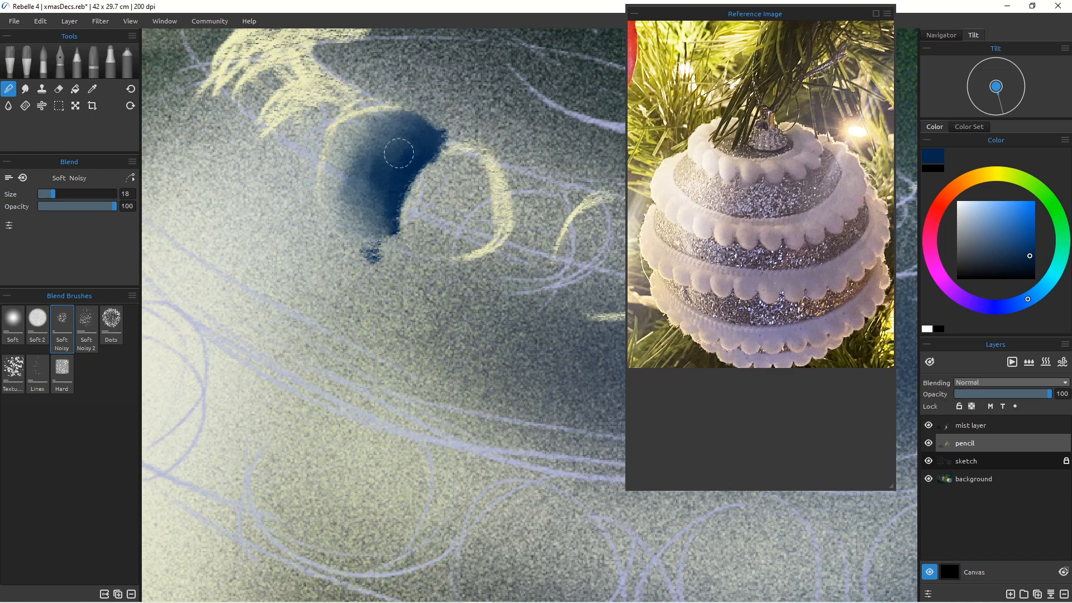
Step: Erase the navy shadow's right edge with the Chisel eraser at size 45 to shape a crescent
{"action": "key", "text": "e"}
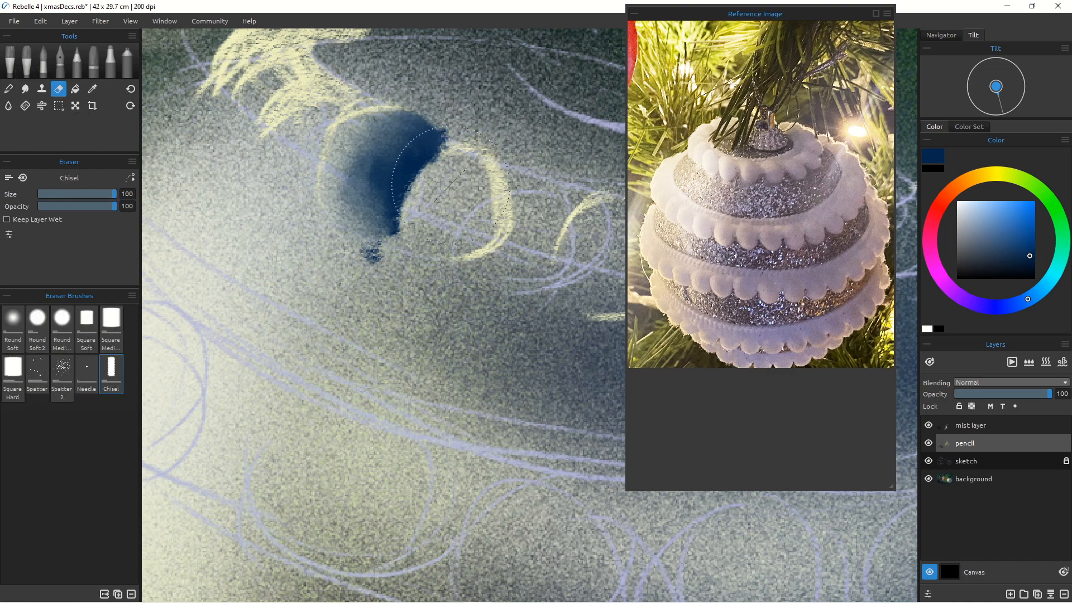
{"action": "key", "text": "bracketleft"}
{"action": "key", "text": "bracketleft"}
{"action": "key", "text": "bracketleft"}
{"action": "key", "text": "bracketleft"}
{"action": "key", "text": "bracketleft"}
{"action": "key", "text": "bracketleft"}
{"action": "key", "text": "bracketleft"}
{"action": "key", "text": "bracketleft"}
{"action": "key", "text": "bracketleft"}
{"action": "key", "text": "bracketleft"}
{"action": "key", "text": "bracketleft"}
{"action": "mouse_move", "coordinate": [441, 146]}
{"action": "left_mouse_down"}
{"action": "mouse_move", "coordinate": [422, 177]}
{"action": "mouse_move", "coordinate": [446, 153]}
{"action": "mouse_move", "coordinate": [415, 176]}
{"action": "mouse_move", "coordinate": [406, 206]}
{"action": "mouse_move", "coordinate": [417, 229]}
{"action": "mouse_move", "coordinate": [431, 173]}
{"action": "mouse_move", "coordinate": [413, 190]}
{"action": "mouse_move", "coordinate": [407, 241]}
{"action": "mouse_move", "coordinate": [402, 214]}
{"action": "mouse_move", "coordinate": [426, 166]}
{"action": "mouse_move", "coordinate": [445, 153]}
{"action": "mouse_move", "coordinate": [465, 159]}
{"action": "mouse_move", "coordinate": [415, 170]}
{"action": "mouse_move", "coordinate": [391, 235]}
{"action": "left_mouse_up"}
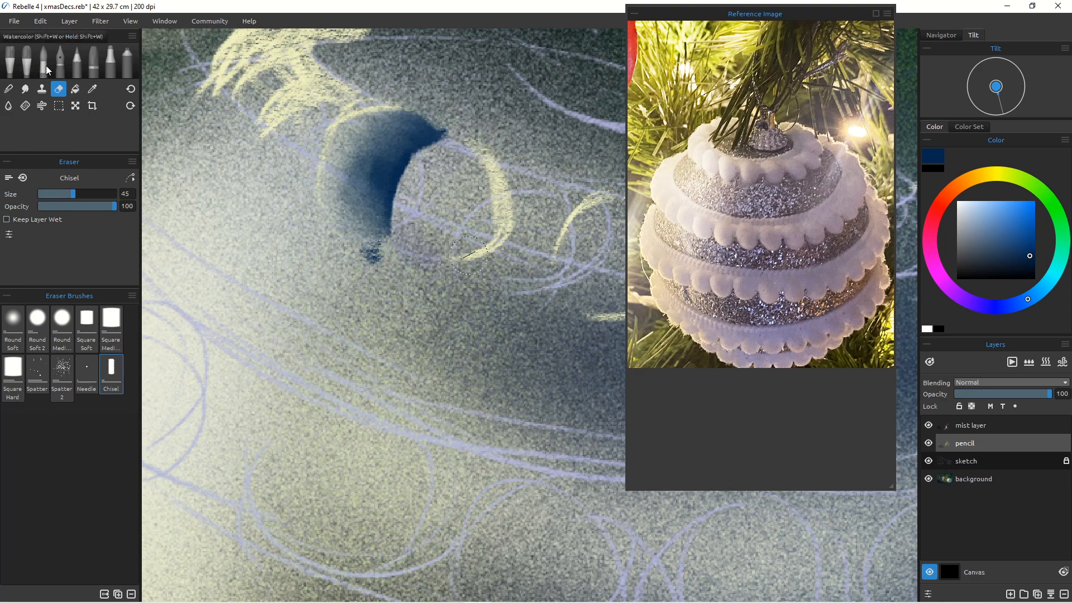
Step: Pencil a dark navy crescent shadow along the right side of the loop
{"action": "left_click", "coordinate": [80, 63]}
{"action": "mouse_move", "coordinate": [493, 175]}
{"action": "left_mouse_down"}
{"action": "mouse_move", "coordinate": [487, 234]}
{"action": "mouse_move", "coordinate": [494, 176]}
{"action": "mouse_move", "coordinate": [482, 234]}
{"action": "mouse_move", "coordinate": [494, 180]}
{"action": "mouse_move", "coordinate": [470, 239]}
{"action": "mouse_move", "coordinate": [497, 210]}
{"action": "mouse_move", "coordinate": [465, 225]}
{"action": "mouse_move", "coordinate": [499, 231]}
{"action": "mouse_move", "coordinate": [472, 230]}
{"action": "mouse_move", "coordinate": [446, 256]}
{"action": "mouse_move", "coordinate": [487, 197]}
{"action": "mouse_move", "coordinate": [478, 159]}
{"action": "mouse_move", "coordinate": [499, 185]}
{"action": "mouse_move", "coordinate": [486, 248]}
{"action": "mouse_move", "coordinate": [492, 214]}
{"action": "mouse_move", "coordinate": [460, 256]}
{"action": "mouse_move", "coordinate": [489, 232]}
{"action": "mouse_move", "coordinate": [487, 251]}
{"action": "mouse_move", "coordinate": [489, 234]}
{"action": "mouse_move", "coordinate": [454, 262]}
{"action": "left_mouse_up"}
{"action": "mouse_move", "coordinate": [493, 223]}
{"action": "left_mouse_down"}
{"action": "mouse_move", "coordinate": [496, 167]}
{"action": "mouse_move", "coordinate": [500, 220]}
{"action": "mouse_move", "coordinate": [484, 245]}
{"action": "mouse_move", "coordinate": [441, 254]}
{"action": "left_mouse_up"}
Step: Blend the right crescent shadow with the Soft Noisy blender
{"action": "left_click", "coordinate": [8, 89]}
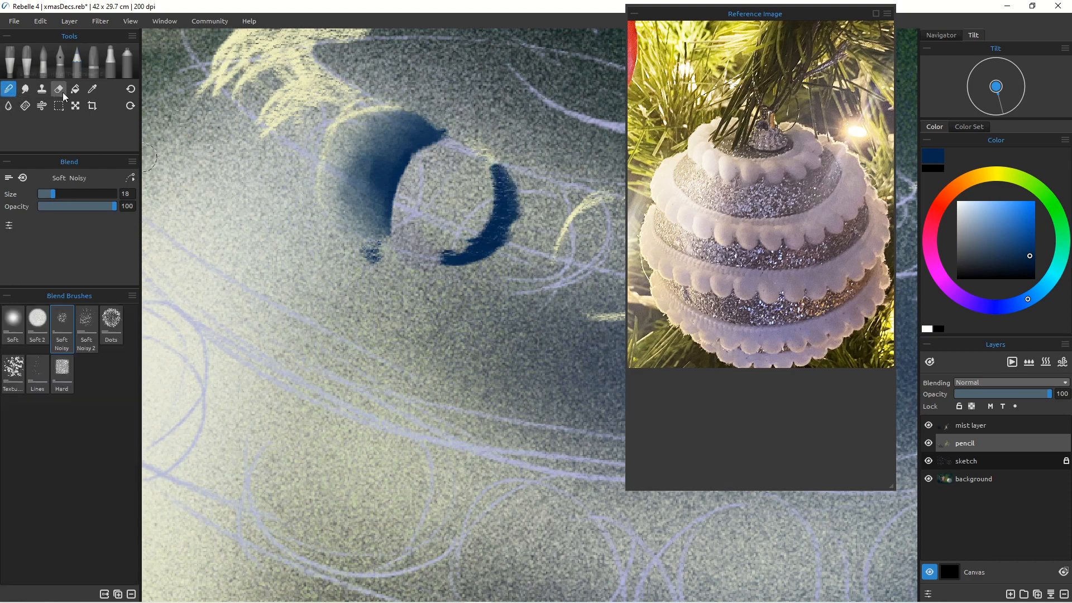
{"action": "mouse_move", "coordinate": [471, 173]}
{"action": "left_mouse_down"}
{"action": "mouse_move", "coordinate": [494, 189]}
{"action": "mouse_move", "coordinate": [461, 148]}
{"action": "mouse_move", "coordinate": [481, 177]}
{"action": "mouse_move", "coordinate": [469, 238]}
{"action": "mouse_move", "coordinate": [500, 206]}
{"action": "mouse_move", "coordinate": [458, 164]}
{"action": "mouse_move", "coordinate": [468, 243]}
{"action": "mouse_move", "coordinate": [420, 239]}
{"action": "mouse_move", "coordinate": [420, 249]}
{"action": "mouse_move", "coordinate": [411, 230]}
{"action": "mouse_move", "coordinate": [474, 216]}
{"action": "mouse_move", "coordinate": [469, 185]}
{"action": "mouse_move", "coordinate": [461, 228]}
{"action": "left_mouse_up"}
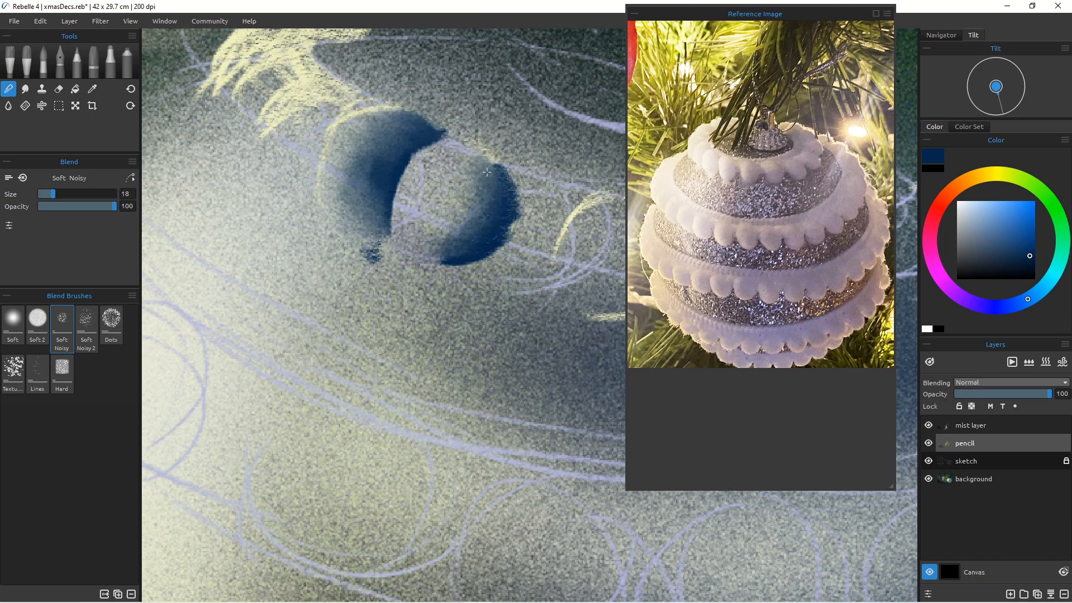
{"action": "left_click_drag", "start_coordinate": [487, 173], "coordinate": [479, 152]}
{"action": "left_click_drag", "start_coordinate": [457, 223], "coordinate": [423, 229]}
{"action": "scroll", "coordinate": [457, 247], "scroll_direction": "down", "scroll_amount": 5}
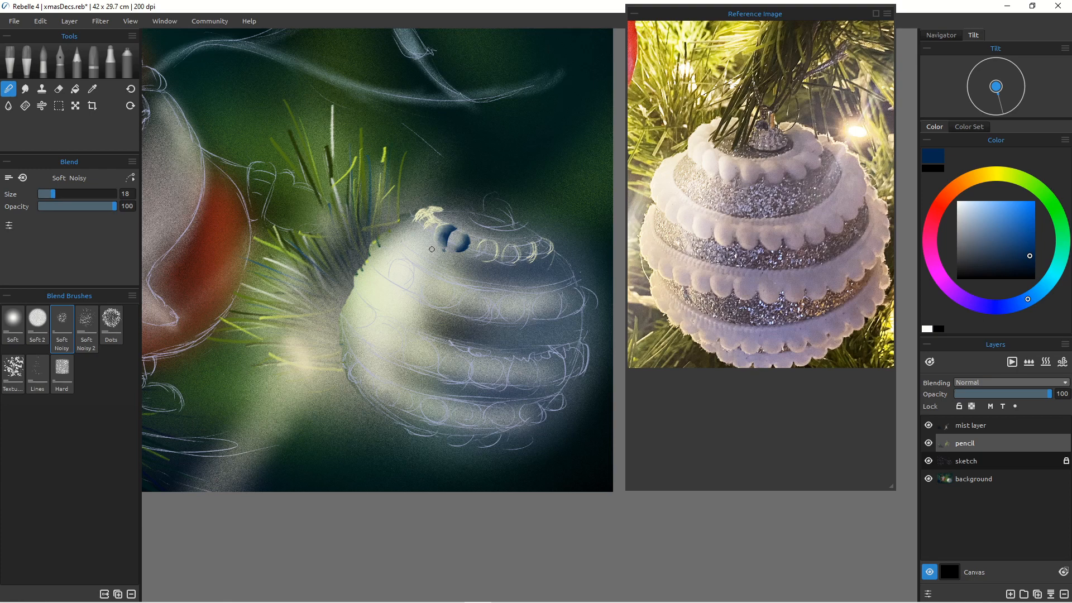
Step: Erase the navy crescent shadow from the loop with the Chisel eraser
{"action": "left_click", "coordinate": [57, 89]}
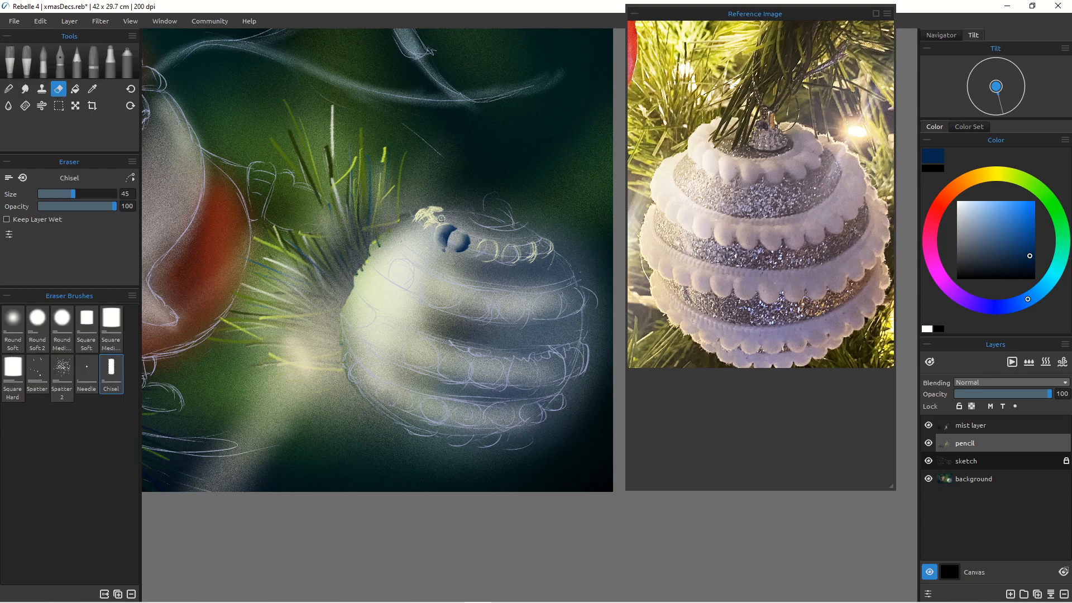
{"action": "left_click_drag", "start_coordinate": [454, 227], "coordinate": [437, 233]}
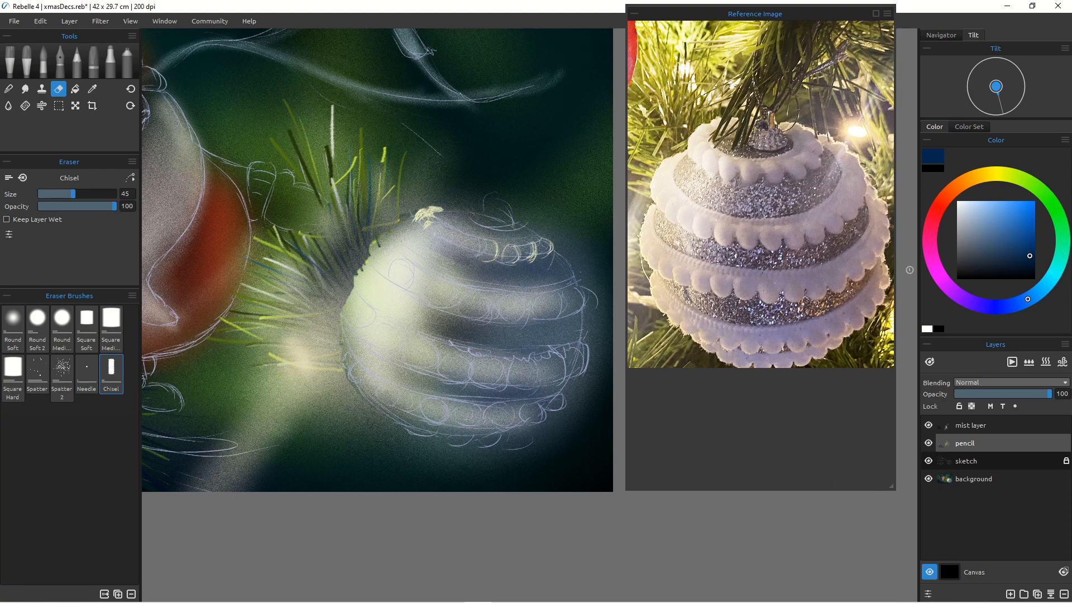
{"action": "key", "text": "n"}
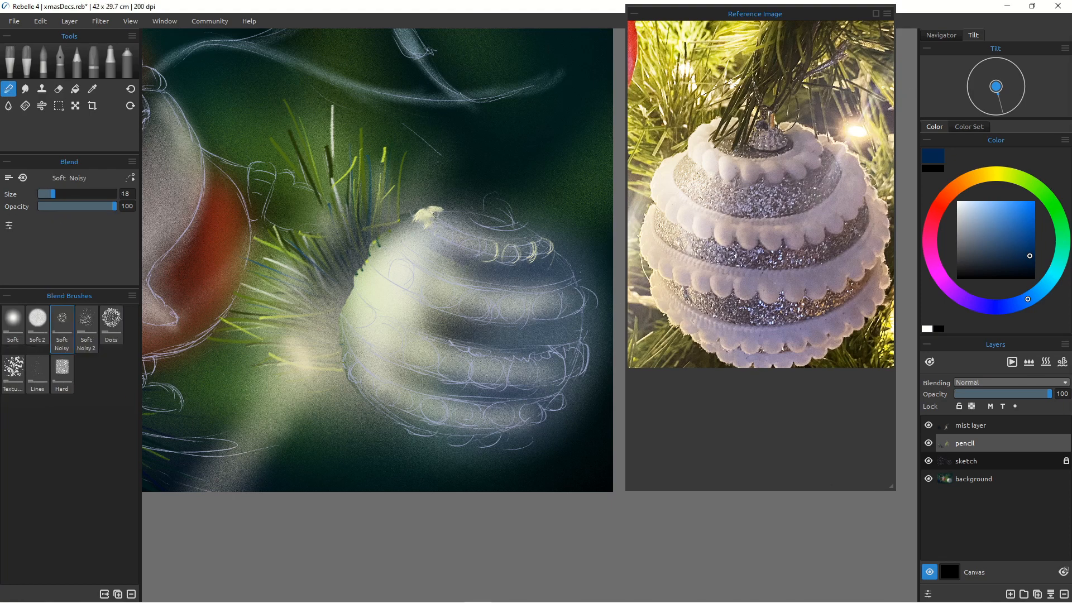
Step: Pick a teal and pencil a row of scalloped loops along the striped bauble's top rim with the 4B pencil
{"action": "left_click", "coordinate": [77, 62]}
{"action": "left_click_drag", "start_coordinate": [428, 225], "coordinate": [444, 222]}
{"action": "left_click", "coordinate": [1002, 176]}
{"action": "left_click", "coordinate": [981, 222]}
{"action": "left_click", "coordinate": [1055, 271]}
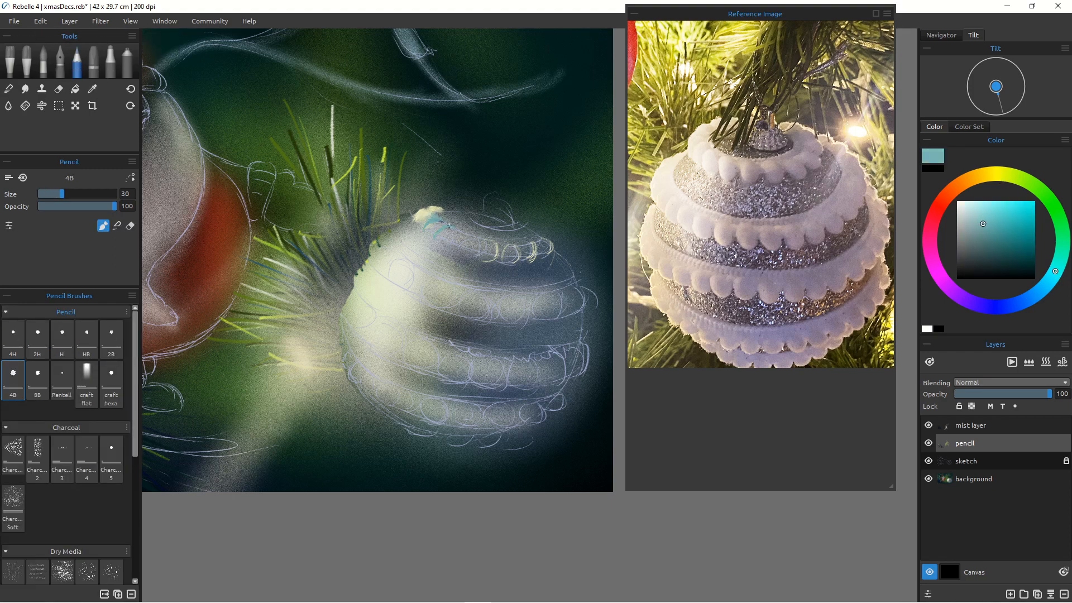
{"action": "left_click_drag", "start_coordinate": [499, 249], "coordinate": [534, 258]}
Step: Sample a gray and paint over the leftmost teal loops on the rim, smoothing them with the blender
{"action": "scroll", "coordinate": [438, 264], "scroll_direction": "up", "scroll_amount": 3}
{"action": "key", "text": "n"}
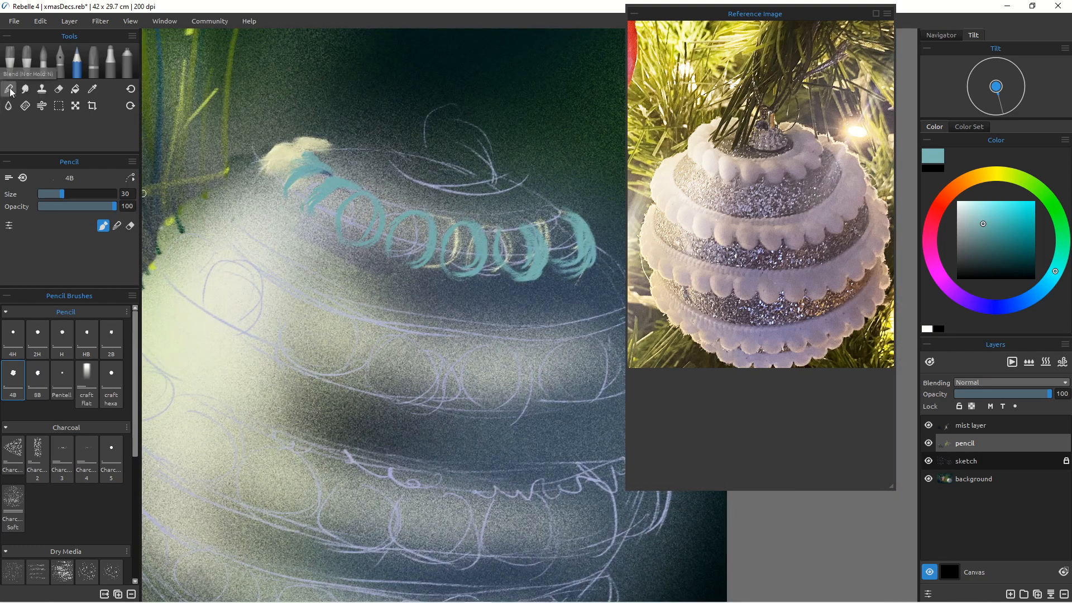
{"action": "left_click", "coordinate": [350, 253], "text": "alt"}
{"action": "key", "text": "b"}
{"action": "mouse_move", "coordinate": [353, 186]}
{"action": "left_mouse_down"}
{"action": "mouse_move", "coordinate": [310, 215]}
{"action": "mouse_move", "coordinate": [355, 187]}
{"action": "left_mouse_up"}
{"action": "key", "text": "n"}
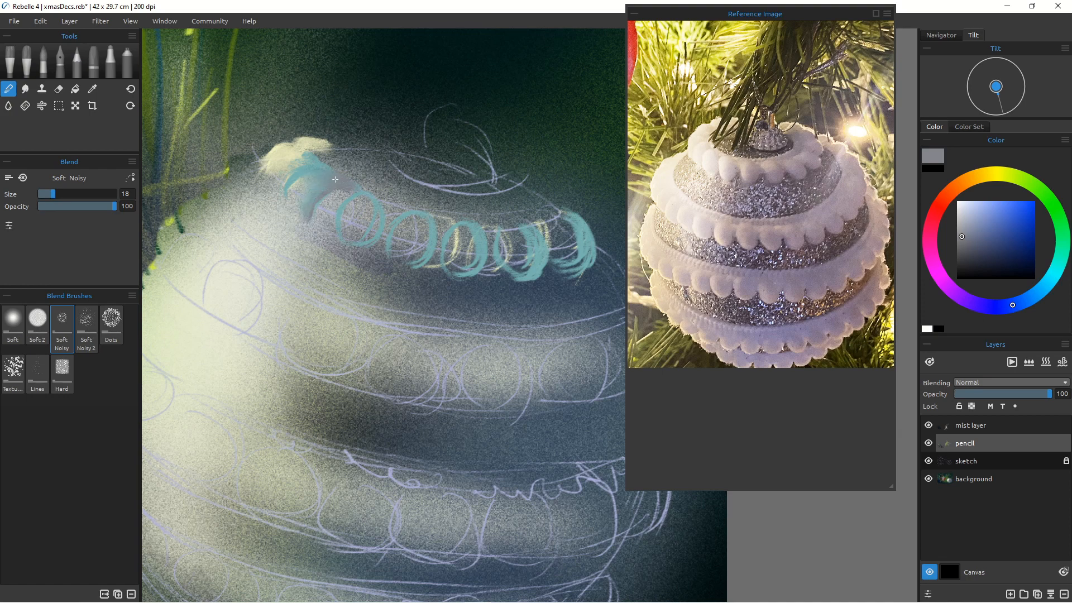
{"action": "key", "text": "b"}
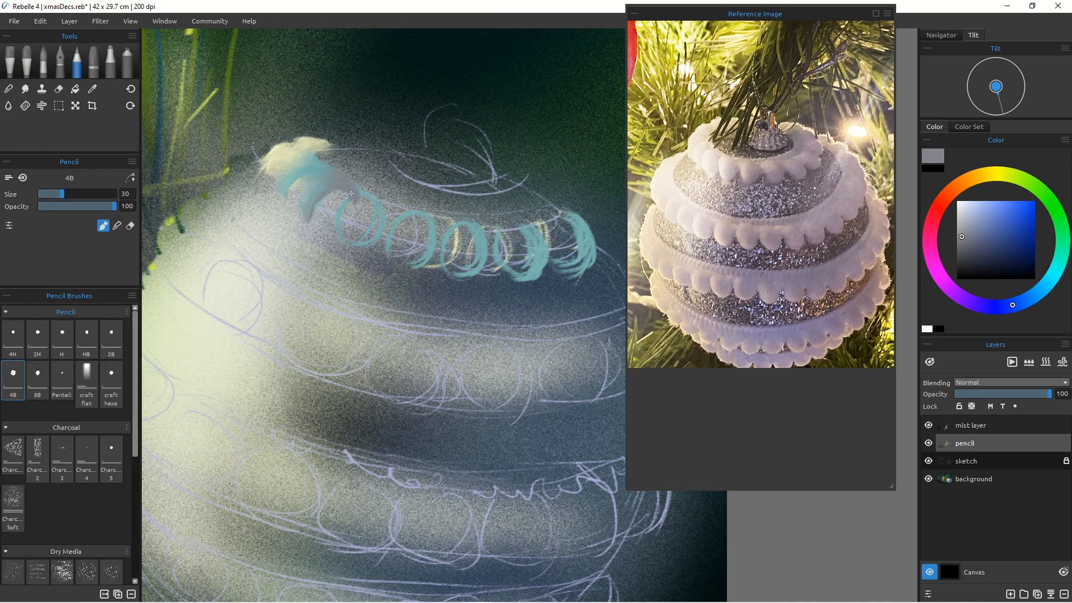
{"action": "mouse_move", "coordinate": [351, 194]}
{"action": "left_mouse_down"}
{"action": "mouse_move", "coordinate": [336, 241]}
{"action": "mouse_move", "coordinate": [328, 230]}
{"action": "left_mouse_up"}
{"action": "key", "text": "m"}
{"action": "key", "text": "n"}
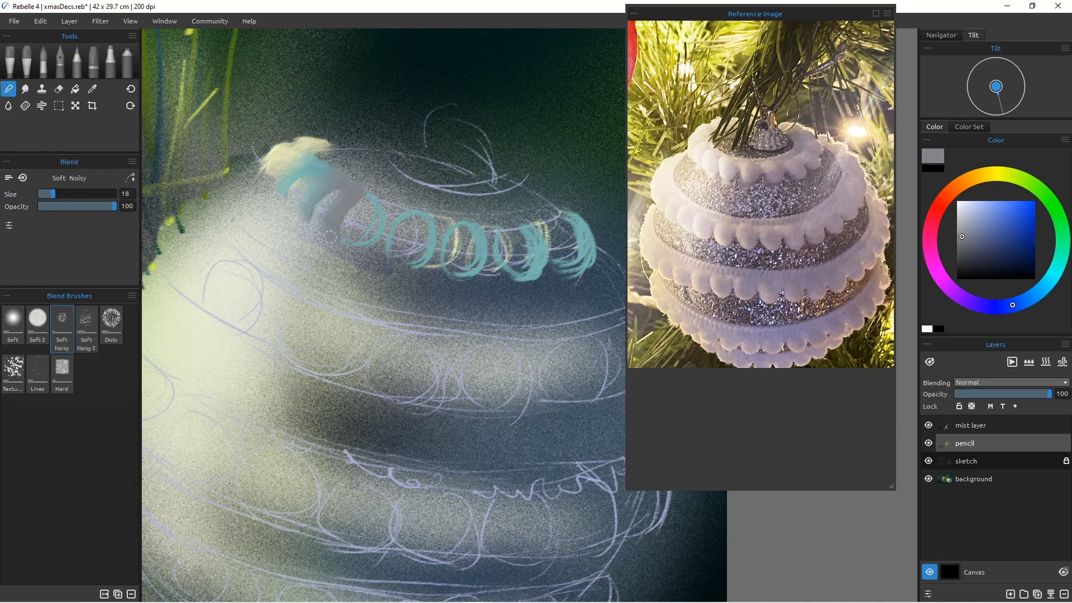
{"action": "key", "text": "e"}
{"action": "key", "text": "n"}
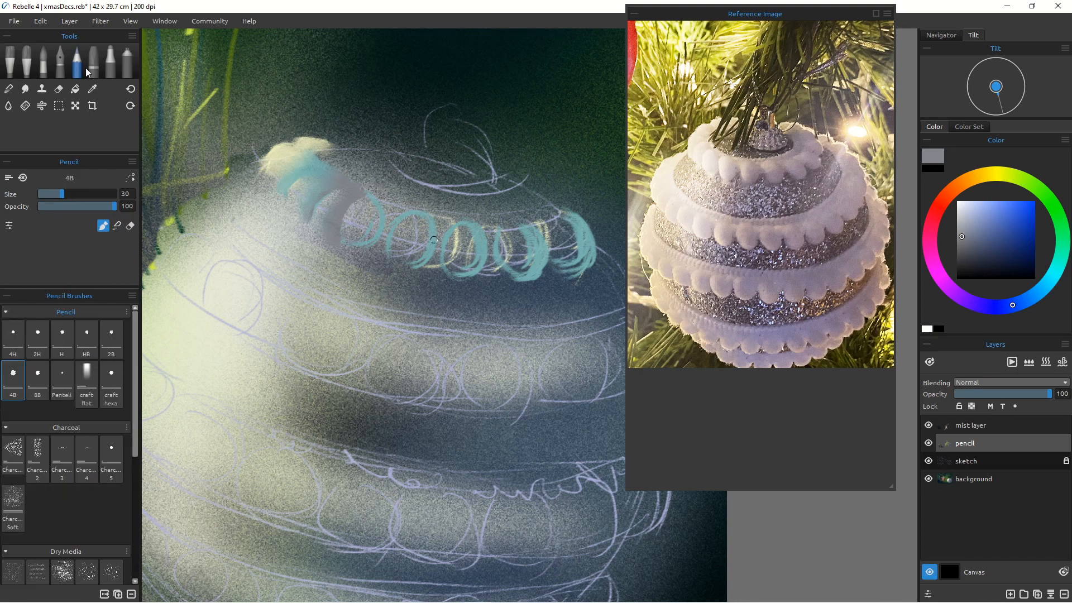
Step: Fill the remaining teal loops with gray pencil strokes to form a row of rounded beads
{"action": "mouse_move", "coordinate": [377, 210]}
{"action": "left_mouse_down"}
{"action": "mouse_move", "coordinate": [378, 236]}
{"action": "mouse_move", "coordinate": [346, 245]}
{"action": "mouse_move", "coordinate": [379, 214]}
{"action": "mouse_move", "coordinate": [343, 233]}
{"action": "mouse_move", "coordinate": [431, 236]}
{"action": "mouse_move", "coordinate": [411, 241]}
{"action": "mouse_move", "coordinate": [389, 234]}
{"action": "mouse_move", "coordinate": [427, 227]}
{"action": "mouse_move", "coordinate": [400, 237]}
{"action": "mouse_move", "coordinate": [429, 241]}
{"action": "mouse_move", "coordinate": [422, 258]}
{"action": "mouse_move", "coordinate": [367, 206]}
{"action": "mouse_move", "coordinate": [437, 243]}
{"action": "mouse_move", "coordinate": [447, 216]}
{"action": "mouse_move", "coordinate": [445, 252]}
{"action": "mouse_move", "coordinate": [469, 253]}
{"action": "mouse_move", "coordinate": [466, 269]}
{"action": "mouse_move", "coordinate": [533, 276]}
{"action": "left_mouse_up"}
{"action": "left_click", "coordinate": [78, 61]}
{"action": "left_click", "coordinate": [13, 93]}
{"action": "left_click", "coordinate": [77, 62]}
{"action": "mouse_move", "coordinate": [540, 215]}
{"action": "left_mouse_down"}
{"action": "mouse_move", "coordinate": [568, 235]}
{"action": "mouse_move", "coordinate": [522, 188]}
{"action": "left_mouse_up"}
{"action": "left_click", "coordinate": [289, 152], "text": "alt"}
{"action": "left_click_drag", "start_coordinate": [328, 143], "coordinate": [383, 144]}
{"action": "left_click_drag", "start_coordinate": [505, 174], "coordinate": [549, 193]}
Step: Blend the gray beads and erase stray paint beyond the rim's right end with the Chisel eraser
{"action": "left_click", "coordinate": [8, 89]}
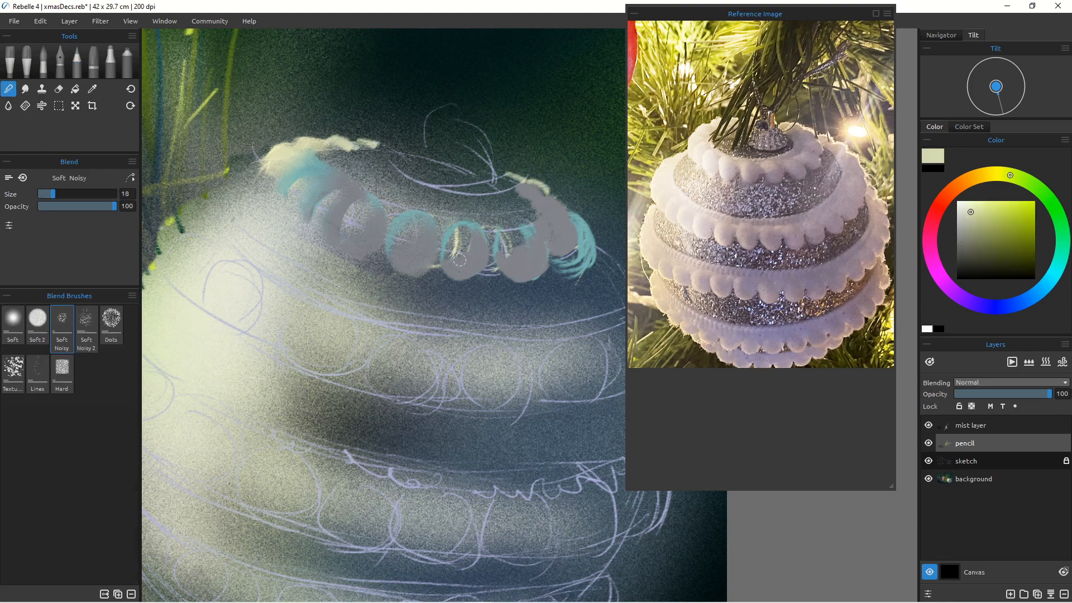
{"action": "mouse_move", "coordinate": [457, 231]}
{"action": "left_mouse_down"}
{"action": "mouse_move", "coordinate": [459, 257]}
{"action": "mouse_move", "coordinate": [516, 256]}
{"action": "left_mouse_up"}
{"action": "left_click_drag", "start_coordinate": [550, 246], "coordinate": [575, 258]}
{"action": "left_click", "coordinate": [59, 89]}
{"action": "mouse_move", "coordinate": [573, 206]}
{"action": "left_mouse_down"}
{"action": "mouse_move", "coordinate": [582, 232]}
{"action": "mouse_move", "coordinate": [556, 259]}
{"action": "left_mouse_up"}
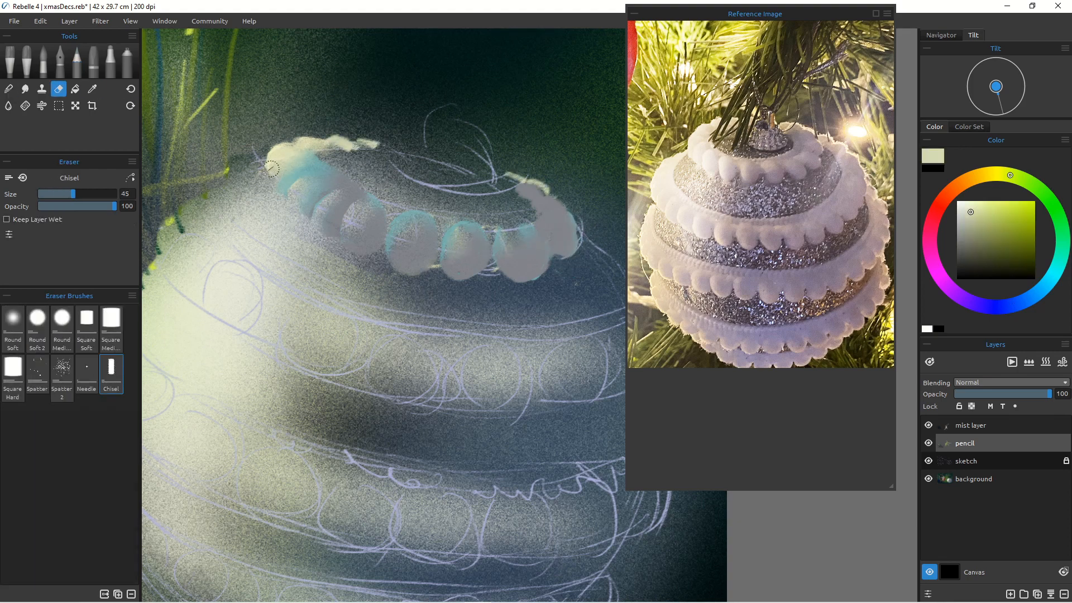
Step: Sample a dark teal and paint the dark interior of the rim's opening with the pencil
{"action": "left_click", "coordinate": [77, 61]}
{"action": "left_click", "coordinate": [385, 171], "text": "alt"}
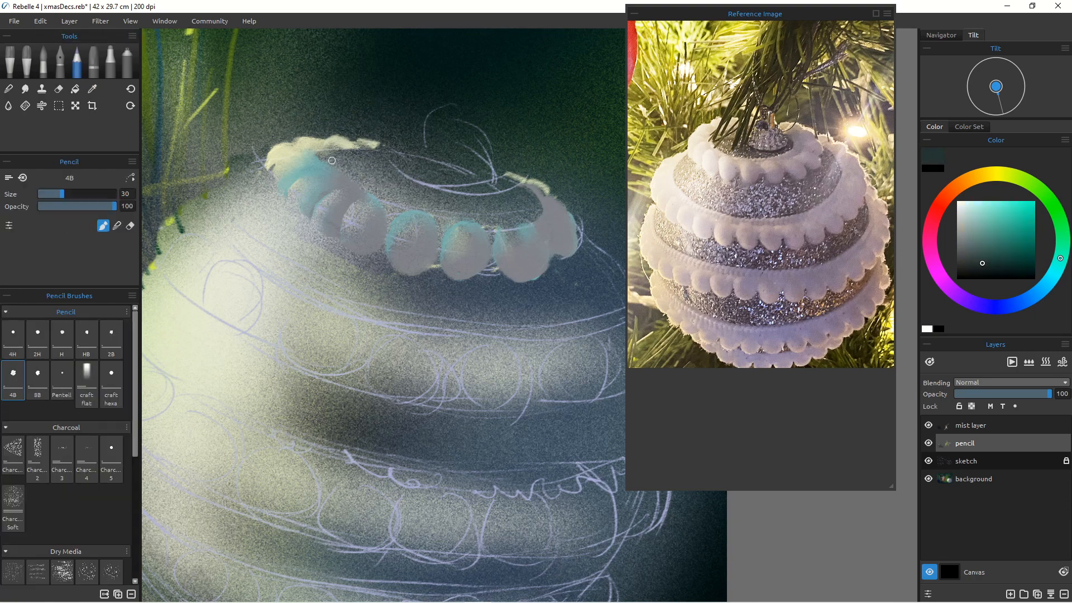
{"action": "mouse_move", "coordinate": [319, 153]}
{"action": "left_mouse_down"}
{"action": "mouse_move", "coordinate": [366, 190]}
{"action": "mouse_move", "coordinate": [426, 209]}
{"action": "left_mouse_up"}
{"action": "mouse_move", "coordinate": [521, 193]}
{"action": "left_mouse_down"}
{"action": "mouse_move", "coordinate": [499, 211]}
{"action": "mouse_move", "coordinate": [426, 208]}
{"action": "mouse_move", "coordinate": [324, 151]}
{"action": "mouse_move", "coordinate": [385, 180]}
{"action": "mouse_move", "coordinate": [502, 201]}
{"action": "mouse_move", "coordinate": [449, 209]}
{"action": "left_mouse_up"}
Step: Blend the dark opening with the Soft Noisy blender at size 35
{"action": "key", "text": "b"}
{"action": "key", "text": "]"}
{"action": "key", "text": "]"}
{"action": "key", "text": "]"}
{"action": "left_click_drag", "start_coordinate": [370, 171], "coordinate": [400, 194]}
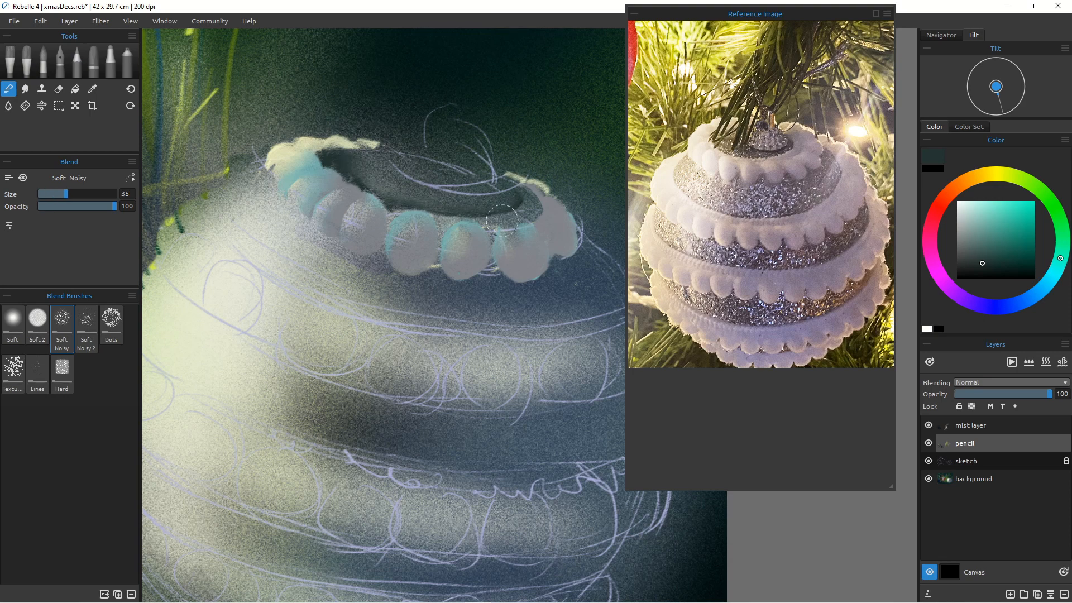
{"action": "key", "text": "p"}
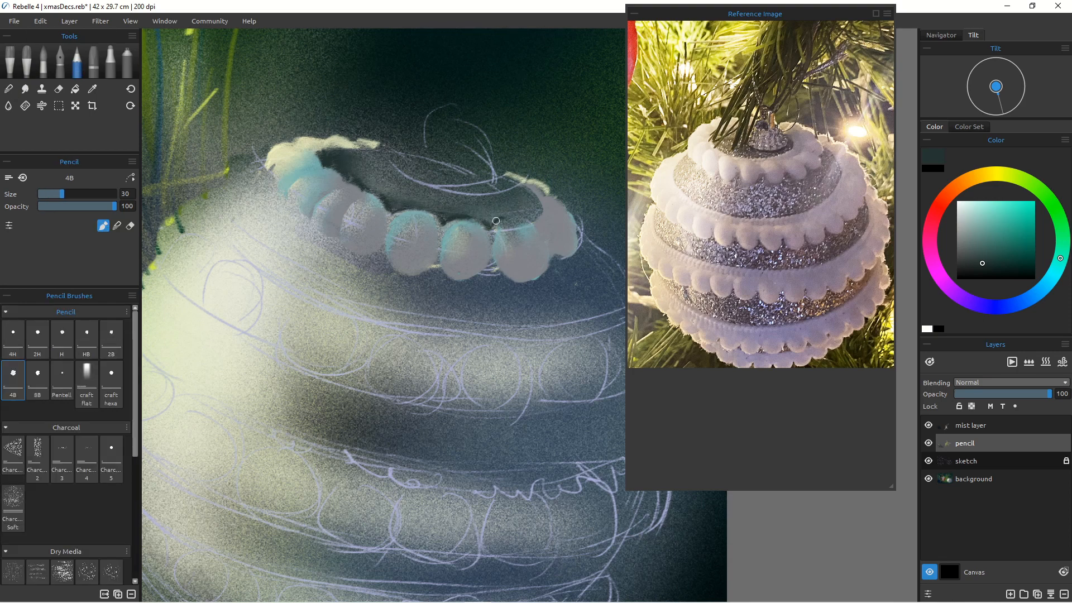
{"action": "key", "text": "n"}
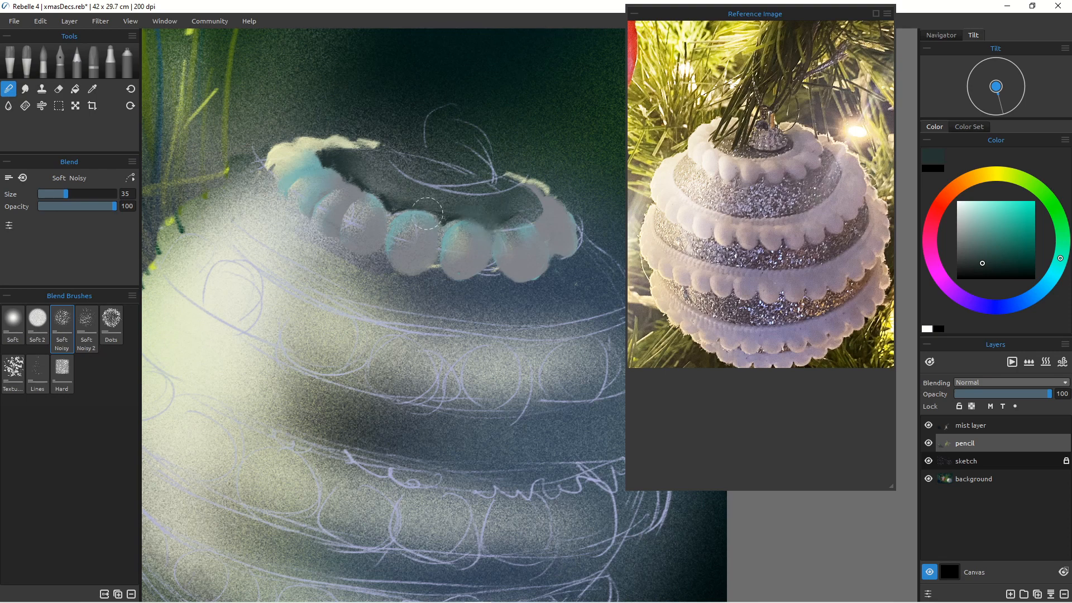
{"action": "left_click_drag", "start_coordinate": [427, 213], "coordinate": [382, 206]}
Step: Sample a darker tone and shade beneath the top bead row with the pencil
{"action": "key", "text": "p"}
{"action": "left_click", "coordinate": [383, 175], "text": "alt"}
{"action": "left_click_drag", "start_coordinate": [546, 265], "coordinate": [479, 267]}
{"action": "left_click_drag", "start_coordinate": [393, 254], "coordinate": [421, 266]}
{"action": "mouse_move", "coordinate": [346, 232]}
{"action": "left_mouse_down"}
{"action": "mouse_move", "coordinate": [427, 265]}
{"action": "mouse_move", "coordinate": [478, 264]}
{"action": "left_mouse_up"}
Step: Blend the shading under the top bead row with the Soft Noisy blender
{"action": "left_click", "coordinate": [9, 89]}
{"action": "left_click_drag", "start_coordinate": [546, 269], "coordinate": [512, 277]}
{"action": "left_click_drag", "start_coordinate": [316, 211], "coordinate": [326, 233]}
{"action": "left_click_drag", "start_coordinate": [292, 198], "coordinate": [302, 217]}
{"action": "mouse_move", "coordinate": [433, 275]}
{"action": "left_mouse_down"}
{"action": "mouse_move", "coordinate": [446, 286]}
{"action": "mouse_move", "coordinate": [426, 276]}
{"action": "mouse_move", "coordinate": [438, 267]}
{"action": "left_mouse_up"}
Step: Sample a dark color and darken the gap between the right-hand beads
{"action": "key", "text": "p"}
{"action": "left_click", "coordinate": [447, 287], "text": "alt"}
{"action": "left_click_drag", "start_coordinate": [492, 258], "coordinate": [495, 276]}
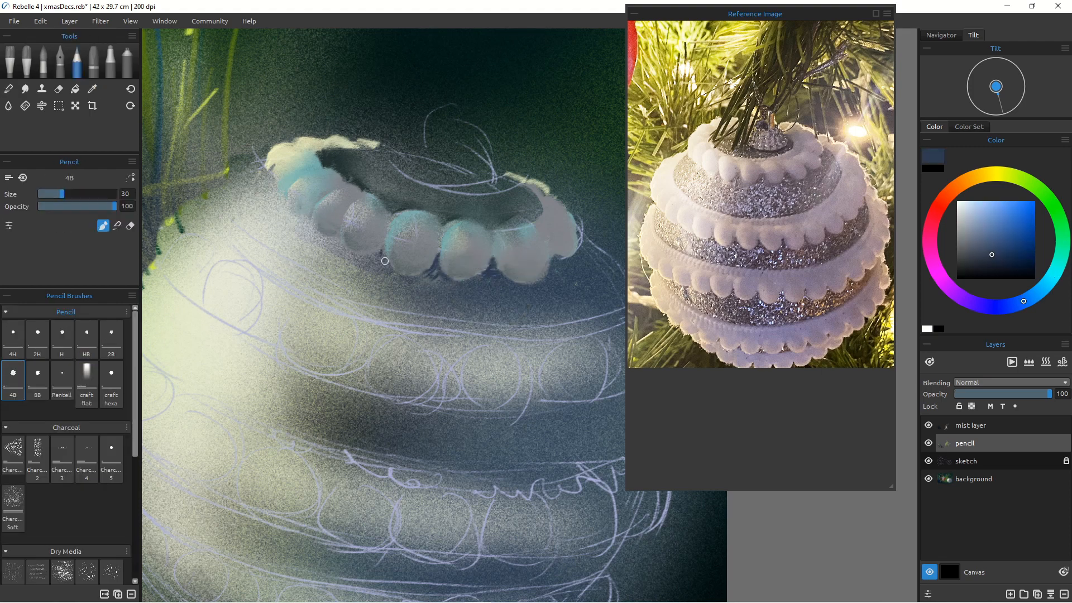
{"action": "left_click", "coordinate": [513, 237], "text": "alt"}
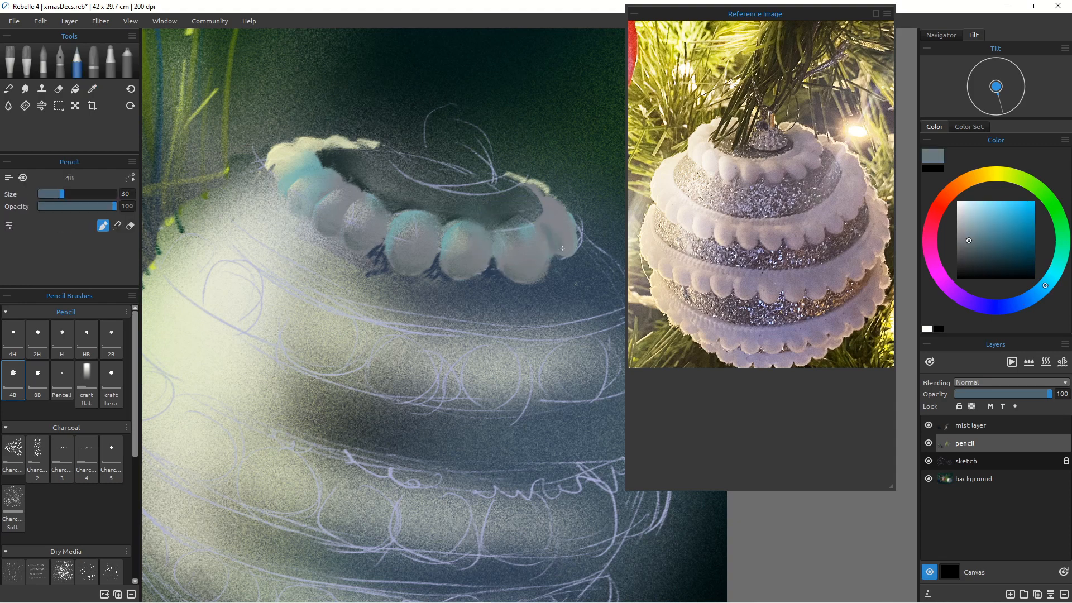
{"action": "left_click_drag", "start_coordinate": [426, 375], "coordinate": [425, 318]}
Step: Mix a pale yellow and paint highlights on the top beads with the pencil at size 90
{"action": "left_click", "coordinate": [978, 211]}
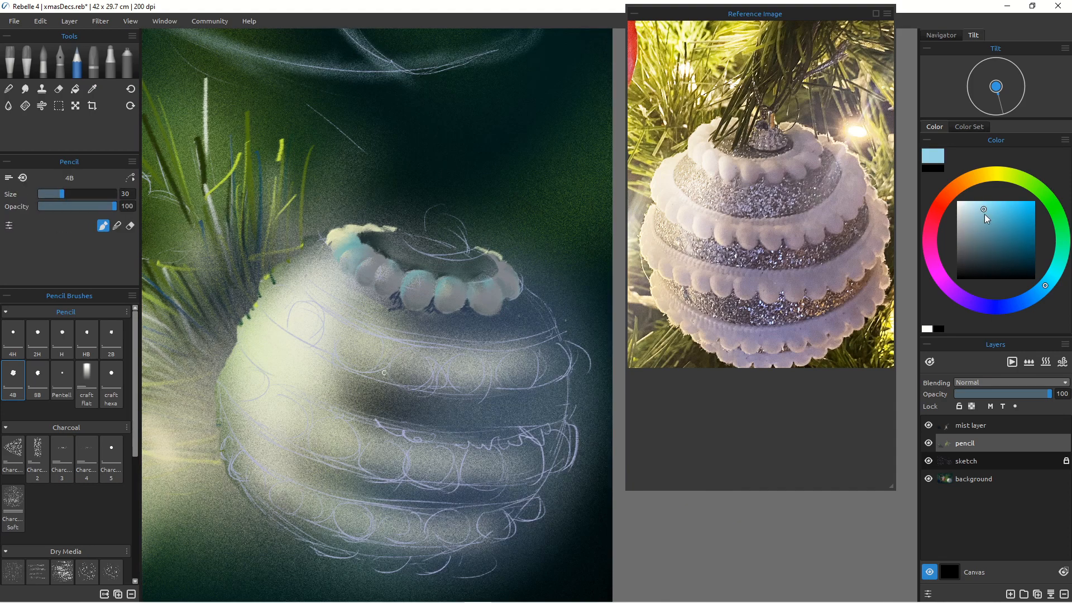
{"action": "key", "text": "]"}
{"action": "left_click", "coordinate": [1005, 176]}
{"action": "left_click_drag", "start_coordinate": [509, 272], "coordinate": [518, 286]}
{"action": "key", "text": "]"}
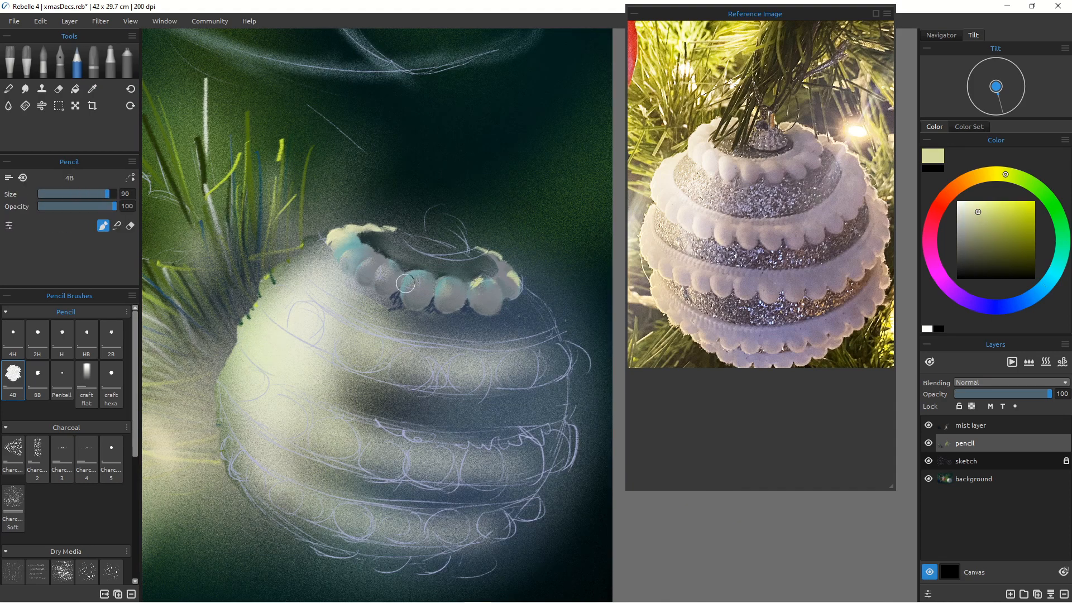
{"action": "left_click_drag", "start_coordinate": [416, 278], "coordinate": [400, 294]}
{"action": "left_click_drag", "start_coordinate": [385, 269], "coordinate": [378, 280]}
{"action": "mouse_move", "coordinate": [372, 259]}
{"action": "left_mouse_down"}
{"action": "mouse_move", "coordinate": [361, 272]}
{"action": "mouse_move", "coordinate": [346, 263]}
{"action": "left_mouse_up"}
Step: Blend the bead highlights with the Soft Noisy blender
{"action": "key", "text": "b"}
{"action": "left_click_drag", "start_coordinate": [482, 279], "coordinate": [475, 287]}
{"action": "mouse_move", "coordinate": [416, 283]}
{"action": "left_mouse_down"}
{"action": "mouse_move", "coordinate": [406, 293]}
{"action": "mouse_move", "coordinate": [353, 258]}
{"action": "left_mouse_up"}
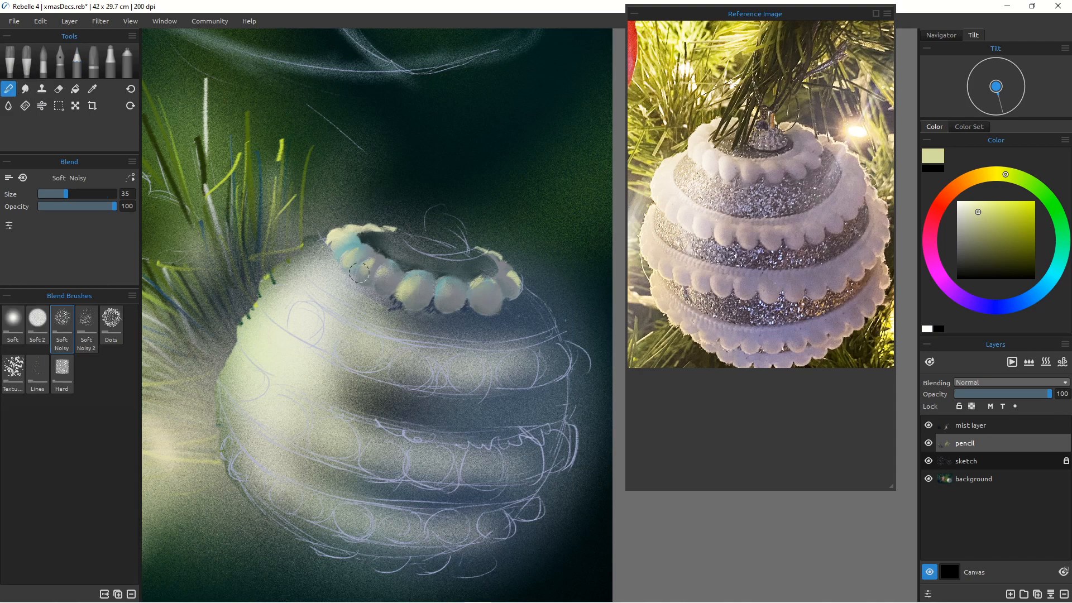
{"action": "mouse_move", "coordinate": [495, 310]}
{"action": "left_mouse_down"}
{"action": "mouse_move", "coordinate": [524, 312]}
{"action": "mouse_move", "coordinate": [499, 321]}
{"action": "left_mouse_up"}
{"action": "left_click", "coordinate": [77, 62]}
{"action": "left_click", "coordinate": [503, 313], "text": "alt"}
{"action": "key", "text": "["}
{"action": "key", "text": "["}
{"action": "key", "text": "["}
{"action": "key", "text": "["}
{"action": "key", "text": "ctrl+z"}
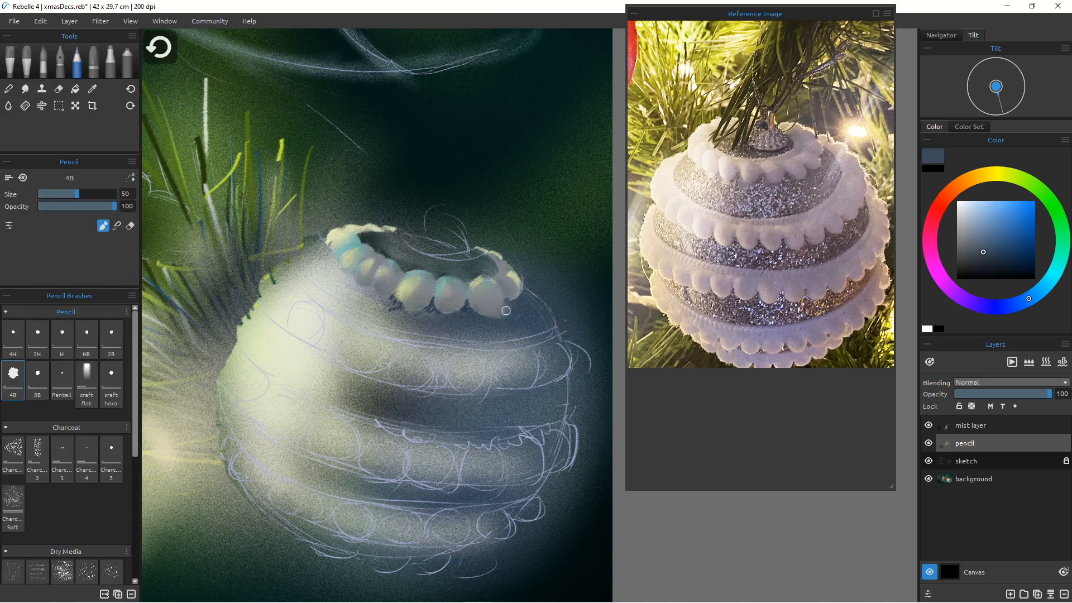
Step: Sample a pale color and pencil a scalloped edge down the right side of the second stripe
{"action": "key", "text": "b"}
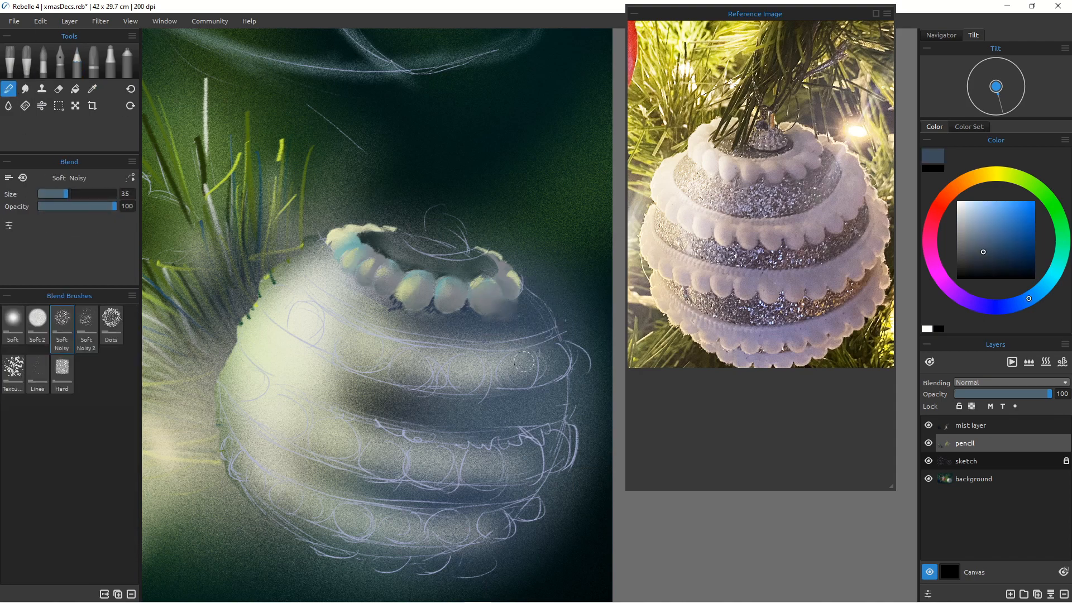
{"action": "left_click", "coordinate": [77, 63]}
{"action": "left_click", "coordinate": [511, 277], "text": "alt"}
{"action": "left_click_drag", "start_coordinate": [539, 289], "coordinate": [572, 370]}
{"action": "key", "text": "["}
{"action": "key", "text": "["}
{"action": "key", "text": "["}
{"action": "key", "text": "["}
{"action": "key", "text": "["}
{"action": "key", "text": "ctrl+z"}
{"action": "key", "text": "["}
{"action": "key", "text": "["}
{"action": "key", "text": "["}
{"action": "key", "text": "["}
{"action": "key", "text": "["}
{"action": "key", "text": "["}
{"action": "key", "text": "["}
{"action": "key", "text": "["}
{"action": "key", "text": "["}
{"action": "key", "text": "["}
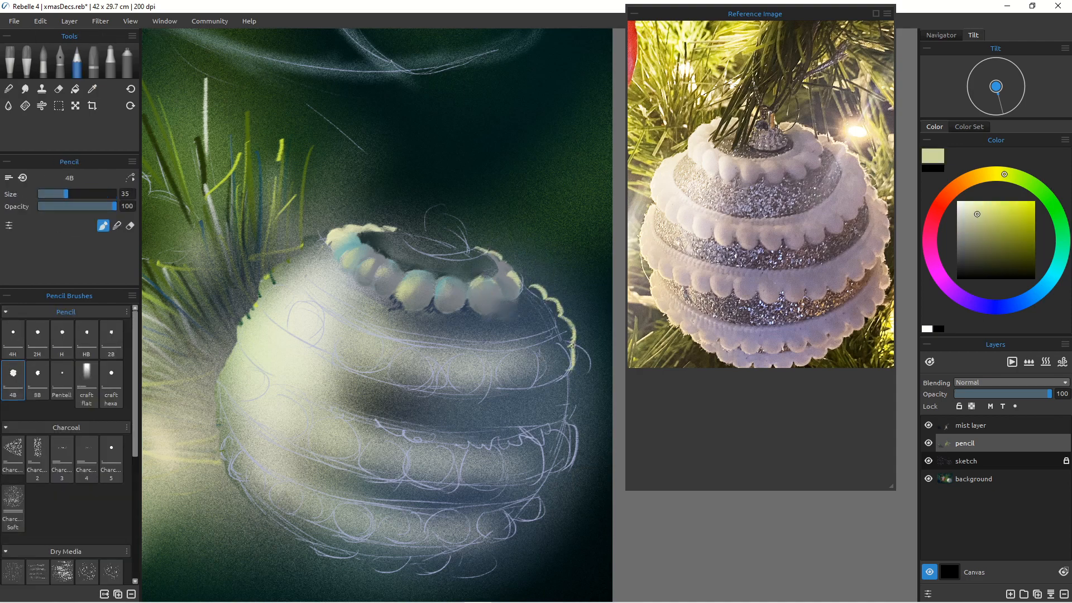
Step: Paint a pale highlight along the left edge of the second stripe with the pencil at size 60
{"action": "mouse_move", "coordinate": [314, 253]}
{"action": "left_mouse_down"}
{"action": "mouse_move", "coordinate": [267, 282]}
{"action": "mouse_move", "coordinate": [299, 280]}
{"action": "mouse_move", "coordinate": [391, 335]}
{"action": "mouse_move", "coordinate": [285, 296]}
{"action": "mouse_move", "coordinate": [290, 323]}
{"action": "mouse_move", "coordinate": [327, 328]}
{"action": "left_mouse_up"}
{"action": "left_click", "coordinate": [301, 288], "text": "alt"}
{"action": "key", "text": "]"}
{"action": "key", "text": "]"}
{"action": "key", "text": "]"}
{"action": "key", "text": "]"}
{"action": "key", "text": "]"}
{"action": "left_click_drag", "start_coordinate": [333, 323], "coordinate": [313, 345]}
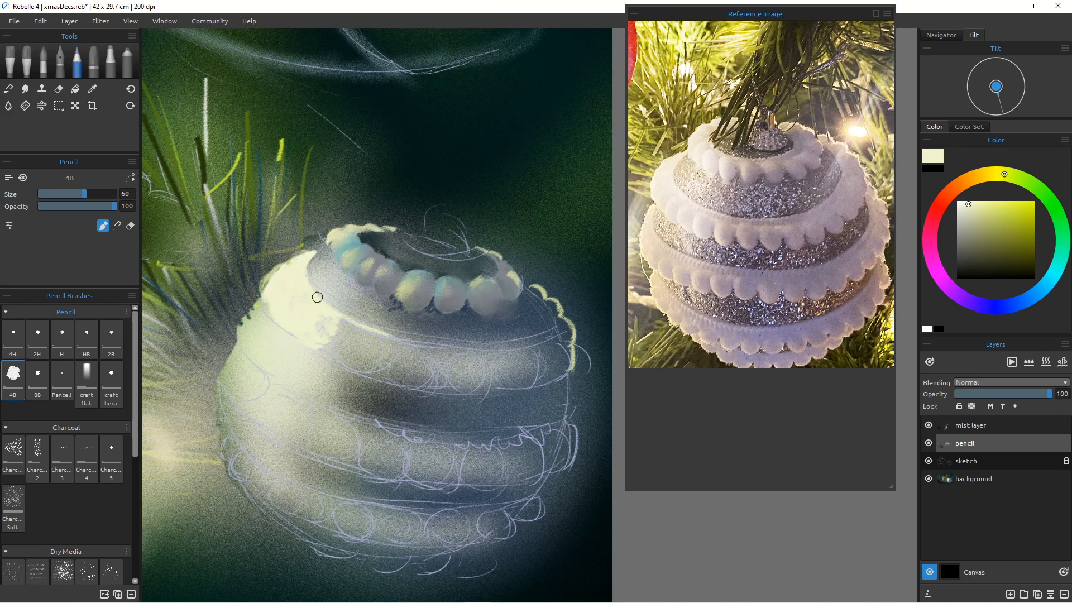
{"action": "left_click_drag", "start_coordinate": [316, 299], "coordinate": [397, 340]}
Step: Paint the second row of pale beads across the bauble with sampled blue-gray tones at size 100
{"action": "left_click", "coordinate": [343, 246], "text": "alt"}
{"action": "left_click", "coordinate": [973, 204]}
{"action": "mouse_move", "coordinate": [306, 281]}
{"action": "left_mouse_down"}
{"action": "mouse_move", "coordinate": [396, 336]}
{"action": "mouse_move", "coordinate": [385, 335]}
{"action": "mouse_move", "coordinate": [489, 354]}
{"action": "mouse_move", "coordinate": [556, 322]}
{"action": "mouse_move", "coordinate": [530, 288]}
{"action": "mouse_move", "coordinate": [554, 307]}
{"action": "mouse_move", "coordinate": [567, 346]}
{"action": "mouse_move", "coordinate": [536, 345]}
{"action": "mouse_move", "coordinate": [554, 338]}
{"action": "mouse_move", "coordinate": [504, 376]}
{"action": "mouse_move", "coordinate": [534, 368]}
{"action": "mouse_move", "coordinate": [399, 378]}
{"action": "mouse_move", "coordinate": [419, 368]}
{"action": "mouse_move", "coordinate": [322, 345]}
{"action": "mouse_move", "coordinate": [333, 366]}
{"action": "left_mouse_up"}
{"action": "left_click", "coordinate": [396, 335], "text": "alt"}
{"action": "left_click", "coordinate": [556, 322], "text": "alt"}
{"action": "key", "text": "bracketright"}
{"action": "key", "text": "bracketright"}
{"action": "key", "text": "bracketright"}
{"action": "key", "text": "bracketright"}
{"action": "left_click", "coordinate": [339, 297], "text": "alt"}
{"action": "left_click", "coordinate": [968, 222]}
{"action": "left_click", "coordinate": [488, 367], "text": "alt"}
{"action": "mouse_move", "coordinate": [488, 367]}
{"action": "left_mouse_down"}
{"action": "mouse_move", "coordinate": [509, 375]}
{"action": "mouse_move", "coordinate": [439, 379]}
{"action": "mouse_move", "coordinate": [367, 348]}
{"action": "mouse_move", "coordinate": [359, 364]}
{"action": "left_mouse_up"}
{"action": "left_click", "coordinate": [469, 414], "text": "alt"}
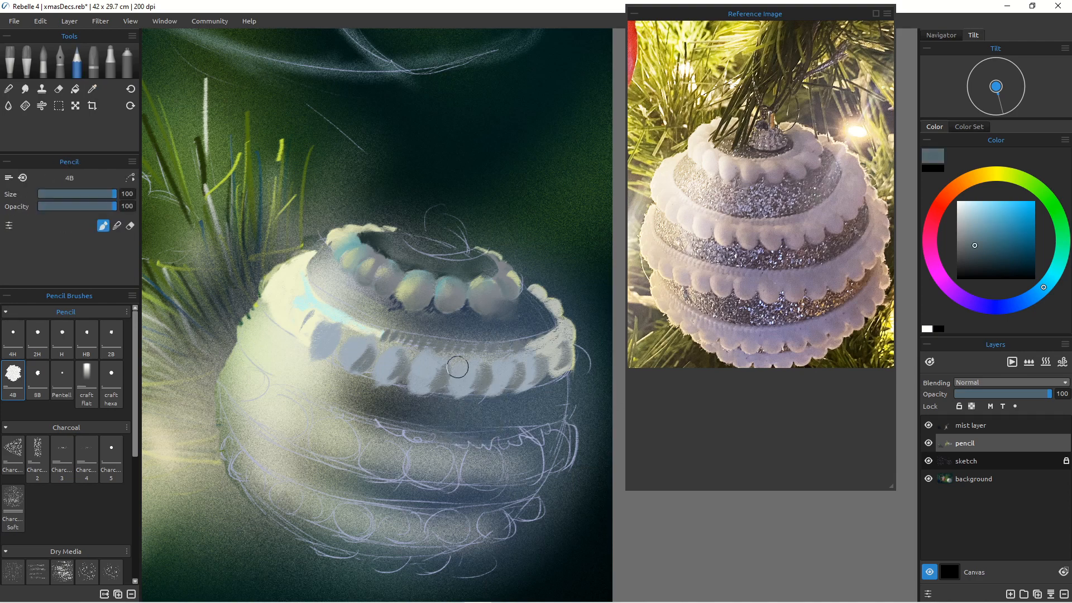
Step: Shade a dark band beneath the second bead row with the pencil at size 45
{"action": "key", "text": "bracketleft"}
{"action": "key", "text": "bracketleft"}
{"action": "key", "text": "bracketleft"}
{"action": "key", "text": "bracketleft"}
{"action": "key", "text": "bracketleft"}
{"action": "left_click", "coordinate": [439, 407], "text": "alt"}
{"action": "left_click_drag", "start_coordinate": [513, 391], "coordinate": [571, 370]}
{"action": "mouse_move", "coordinate": [511, 389]}
{"action": "left_mouse_down"}
{"action": "mouse_move", "coordinate": [439, 401]}
{"action": "mouse_move", "coordinate": [370, 380]}
{"action": "left_mouse_up"}
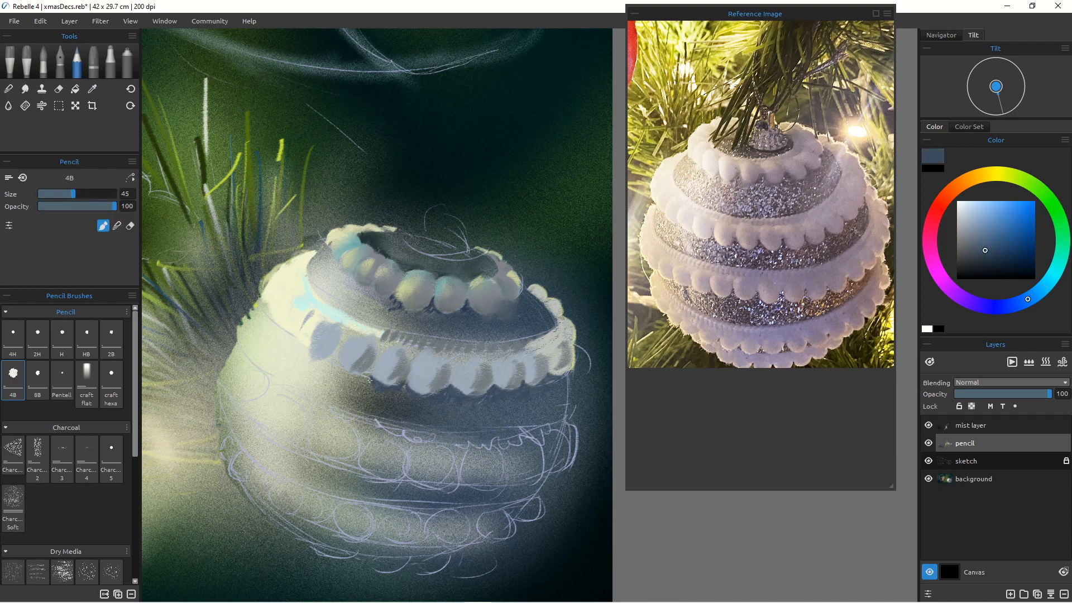
Step: Sample a pale gray and lighten the individual beads of the second row
{"action": "left_click", "coordinate": [559, 338], "text": "alt"}
{"action": "left_click_drag", "start_coordinate": [553, 296], "coordinate": [528, 341]}
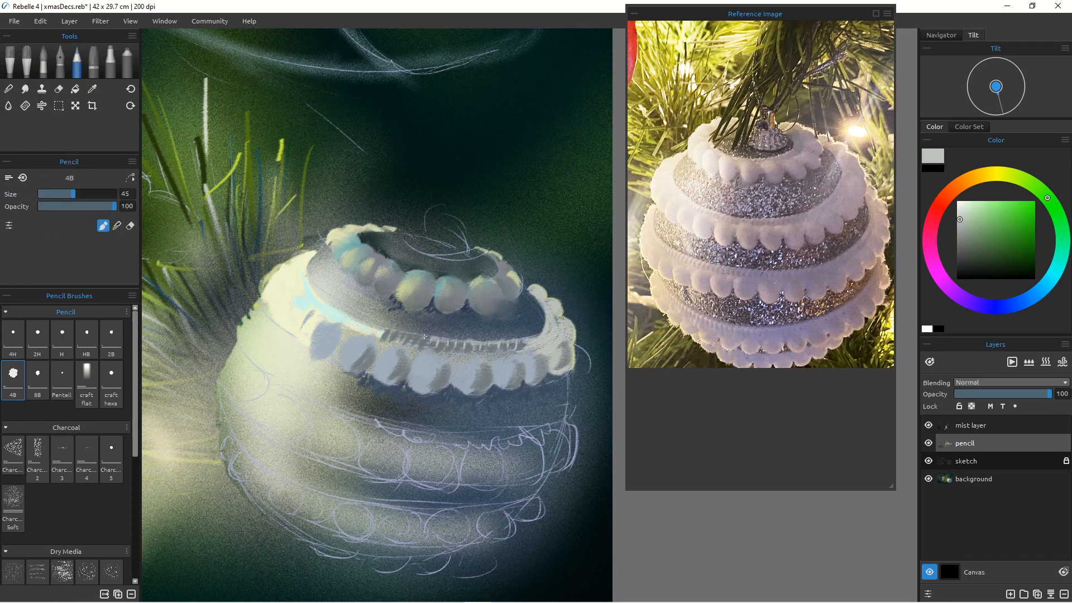
{"action": "left_click_drag", "start_coordinate": [417, 363], "coordinate": [440, 352]}
{"action": "left_click_drag", "start_coordinate": [464, 364], "coordinate": [521, 355]}
{"action": "mouse_move", "coordinate": [388, 354]}
{"action": "left_mouse_down"}
{"action": "mouse_move", "coordinate": [407, 343]}
{"action": "mouse_move", "coordinate": [373, 335]}
{"action": "mouse_move", "coordinate": [308, 352]}
{"action": "mouse_move", "coordinate": [373, 384]}
{"action": "left_mouse_up"}
Step: Blend the second bead row with the Soft Noisy blender
{"action": "left_click", "coordinate": [8, 88]}
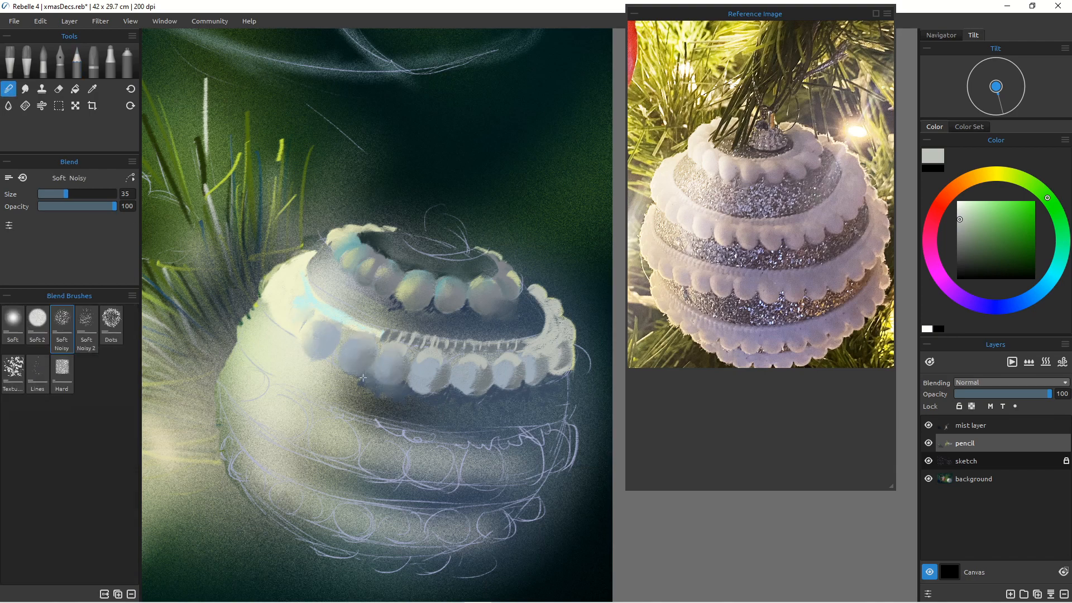
{"action": "left_click_drag", "start_coordinate": [424, 358], "coordinate": [428, 389]}
{"action": "mouse_move", "coordinate": [479, 362]}
{"action": "left_mouse_down"}
{"action": "mouse_move", "coordinate": [470, 367]}
{"action": "mouse_move", "coordinate": [494, 385]}
{"action": "left_mouse_up"}
{"action": "mouse_move", "coordinate": [539, 354]}
{"action": "left_mouse_down"}
{"action": "mouse_move", "coordinate": [533, 385]}
{"action": "mouse_move", "coordinate": [555, 379]}
{"action": "left_mouse_up"}
{"action": "left_click_drag", "start_coordinate": [293, 325], "coordinate": [291, 309]}
Step: Sample a pale color to brighten the top bead row, then blend the right end
{"action": "left_click", "coordinate": [77, 61]}
{"action": "left_click", "coordinate": [279, 279], "text": "alt"}
{"action": "left_click_drag", "start_coordinate": [381, 274], "coordinate": [401, 268]}
{"action": "mouse_move", "coordinate": [369, 264]}
{"action": "left_mouse_down"}
{"action": "mouse_move", "coordinate": [383, 255]}
{"action": "mouse_move", "coordinate": [374, 255]}
{"action": "left_mouse_up"}
{"action": "mouse_move", "coordinate": [354, 253]}
{"action": "left_mouse_down"}
{"action": "mouse_move", "coordinate": [367, 245]}
{"action": "mouse_move", "coordinate": [369, 262]}
{"action": "mouse_move", "coordinate": [402, 271]}
{"action": "left_mouse_up"}
{"action": "key", "text": "b"}
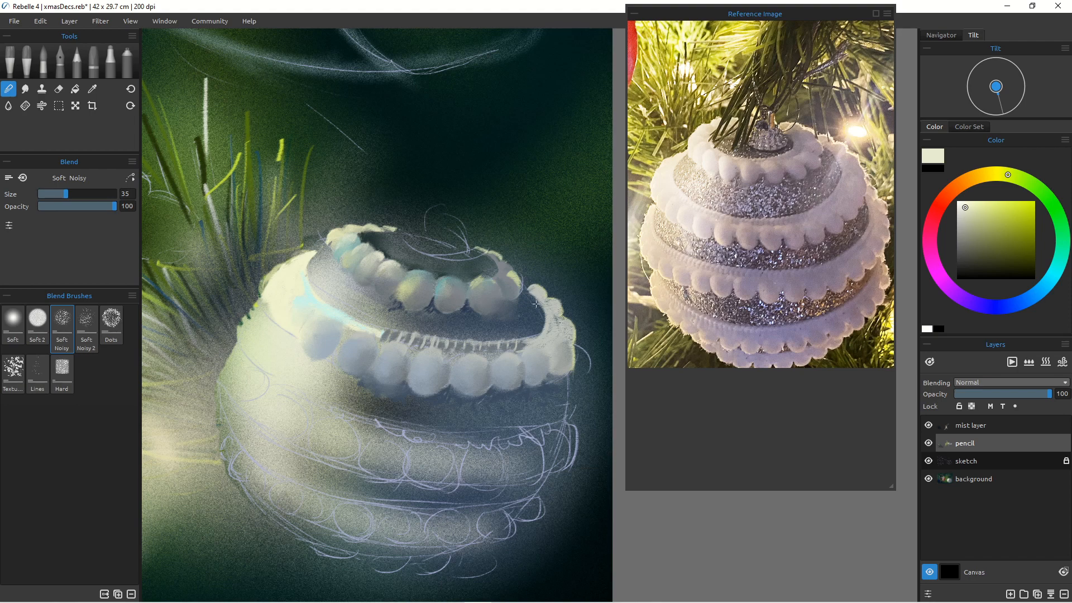
{"action": "left_click_drag", "start_coordinate": [536, 304], "coordinate": [533, 335]}
Step: Sample a gray-blue and paint the band below the second bead row from the right edge to the left side
{"action": "left_click", "coordinate": [77, 62]}
{"action": "left_click", "coordinate": [457, 371], "text": "alt"}
{"action": "left_click_drag", "start_coordinate": [554, 439], "coordinate": [567, 462]}
{"action": "left_click_drag", "start_coordinate": [574, 386], "coordinate": [579, 417]}
{"action": "left_click_drag", "start_coordinate": [577, 407], "coordinate": [570, 442]}
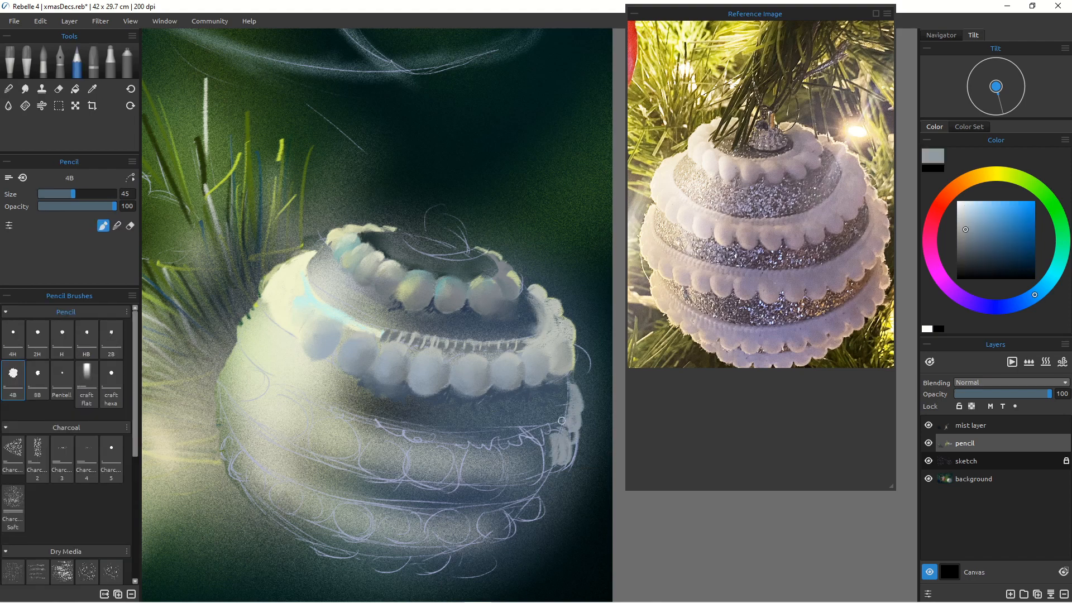
{"action": "left_click_drag", "start_coordinate": [571, 389], "coordinate": [540, 423]}
{"action": "left_click_drag", "start_coordinate": [562, 412], "coordinate": [442, 431]}
{"action": "left_click_drag", "start_coordinate": [249, 320], "coordinate": [285, 389]}
{"action": "left_click_drag", "start_coordinate": [257, 314], "coordinate": [266, 335]}
{"action": "mouse_move", "coordinate": [263, 316]}
{"action": "left_mouse_down"}
{"action": "mouse_move", "coordinate": [279, 379]}
{"action": "mouse_move", "coordinate": [273, 352]}
{"action": "mouse_move", "coordinate": [248, 350]}
{"action": "mouse_move", "coordinate": [262, 382]}
{"action": "left_mouse_up"}
Step: Paint and blend a pale highlight along the bauble's left edge and lower band, erasing stray strokes
{"action": "key", "text": "b"}
{"action": "key", "text": "b"}
{"action": "left_click", "coordinate": [280, 289], "text": "alt"}
{"action": "mouse_move", "coordinate": [228, 381]}
{"action": "left_mouse_down"}
{"action": "mouse_move", "coordinate": [235, 360]}
{"action": "mouse_move", "coordinate": [249, 412]}
{"action": "left_mouse_up"}
{"action": "mouse_move", "coordinate": [257, 382]}
{"action": "left_mouse_down"}
{"action": "mouse_move", "coordinate": [412, 434]}
{"action": "mouse_move", "coordinate": [492, 434]}
{"action": "left_mouse_up"}
{"action": "left_click_drag", "start_coordinate": [357, 431], "coordinate": [483, 438]}
{"action": "key", "text": "e"}
{"action": "left_click_drag", "start_coordinate": [294, 392], "coordinate": [488, 431]}
{"action": "key", "text": "b"}
{"action": "left_click_drag", "start_coordinate": [254, 313], "coordinate": [243, 360]}
{"action": "mouse_move", "coordinate": [249, 316]}
{"action": "left_mouse_down"}
{"action": "mouse_move", "coordinate": [231, 356]}
{"action": "mouse_move", "coordinate": [240, 406]}
{"action": "left_mouse_up"}
{"action": "key", "text": "e"}
Step: Add pale pencil strokes along the bauble's left edge
{"action": "key", "text": "b"}
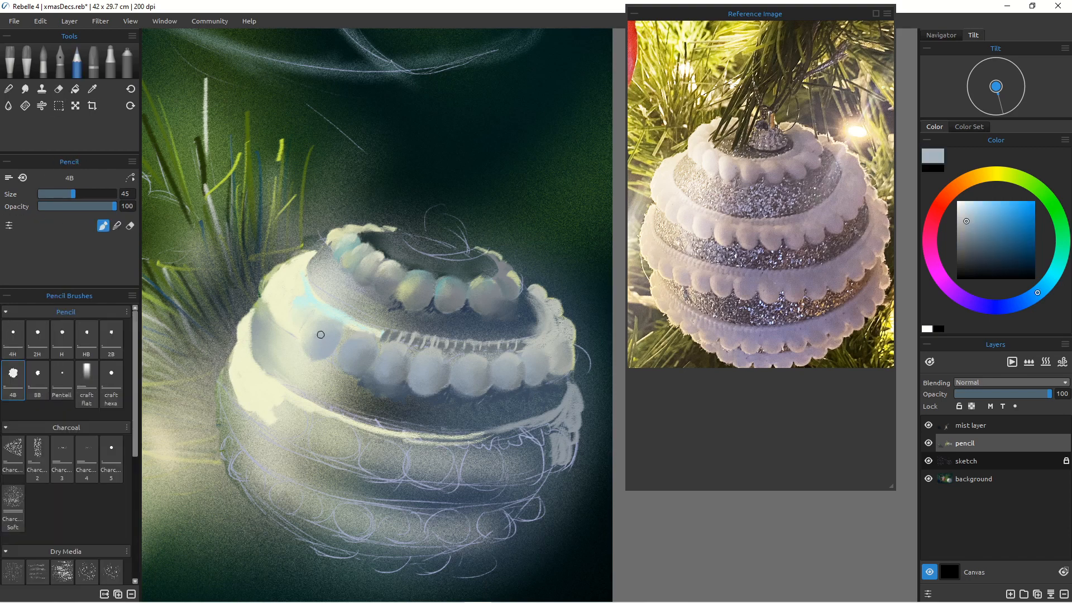
{"action": "key", "text": "e"}
{"action": "key", "text": "b"}
{"action": "left_click_drag", "start_coordinate": [252, 320], "coordinate": [258, 366]}
{"action": "mouse_move", "coordinate": [251, 311]}
{"action": "left_mouse_down"}
{"action": "mouse_move", "coordinate": [241, 329]}
{"action": "mouse_move", "coordinate": [249, 310]}
{"action": "mouse_move", "coordinate": [235, 312]}
{"action": "mouse_move", "coordinate": [232, 355]}
{"action": "left_mouse_up"}
Step: Paint pale gray-blue beads along the third bead row with the 4B pencil on the pencil layer
{"action": "left_click", "coordinate": [967, 428]}
{"action": "key", "text": "e"}
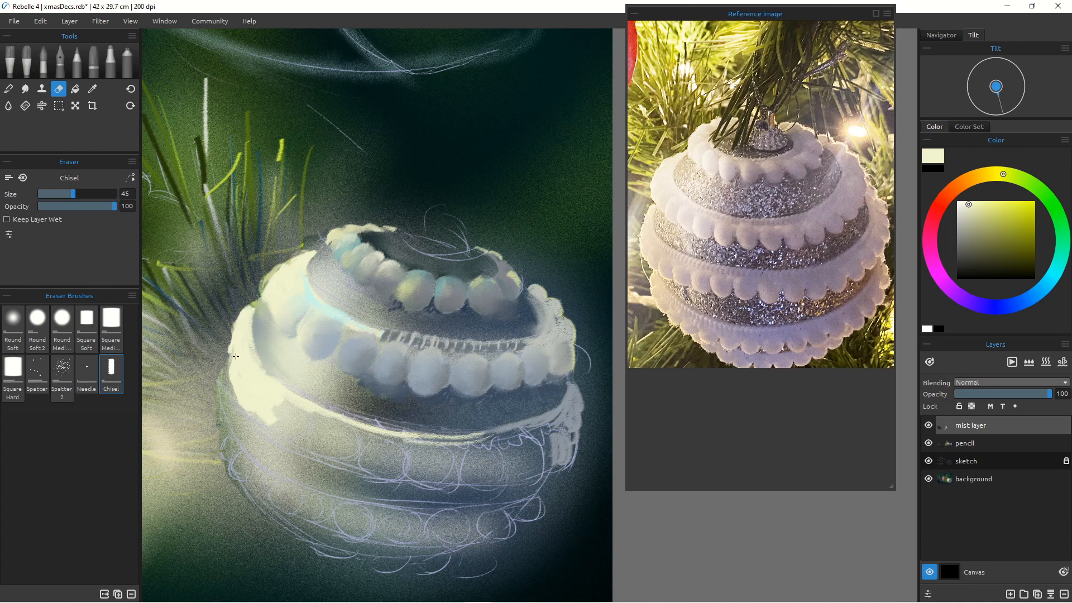
{"action": "key", "text": "b"}
{"action": "left_click", "coordinate": [956, 447]}
{"action": "left_click_drag", "start_coordinate": [263, 414], "coordinate": [303, 438]}
{"action": "key", "text": "]"}
{"action": "mouse_move", "coordinate": [323, 422]}
{"action": "left_mouse_down"}
{"action": "mouse_move", "coordinate": [339, 446]}
{"action": "mouse_move", "coordinate": [357, 445]}
{"action": "left_mouse_up"}
{"action": "left_click", "coordinate": [396, 369], "text": "alt"}
{"action": "mouse_move", "coordinate": [368, 433]}
{"action": "left_mouse_down"}
{"action": "mouse_move", "coordinate": [395, 454]}
{"action": "mouse_move", "coordinate": [375, 442]}
{"action": "left_mouse_up"}
{"action": "mouse_move", "coordinate": [415, 450]}
{"action": "left_mouse_down"}
{"action": "mouse_move", "coordinate": [434, 481]}
{"action": "mouse_move", "coordinate": [491, 481]}
{"action": "left_mouse_up"}
{"action": "left_click_drag", "start_coordinate": [514, 447], "coordinate": [527, 473]}
{"action": "left_click_drag", "start_coordinate": [538, 435], "coordinate": [564, 437]}
{"action": "key", "text": "["}
{"action": "mouse_move", "coordinate": [391, 446]}
{"action": "left_mouse_down"}
{"action": "mouse_move", "coordinate": [370, 467]}
{"action": "mouse_move", "coordinate": [350, 459]}
{"action": "left_mouse_up"}
{"action": "mouse_move", "coordinate": [322, 421]}
{"action": "left_mouse_down"}
{"action": "mouse_move", "coordinate": [301, 438]}
{"action": "mouse_move", "coordinate": [249, 412]}
{"action": "left_mouse_up"}
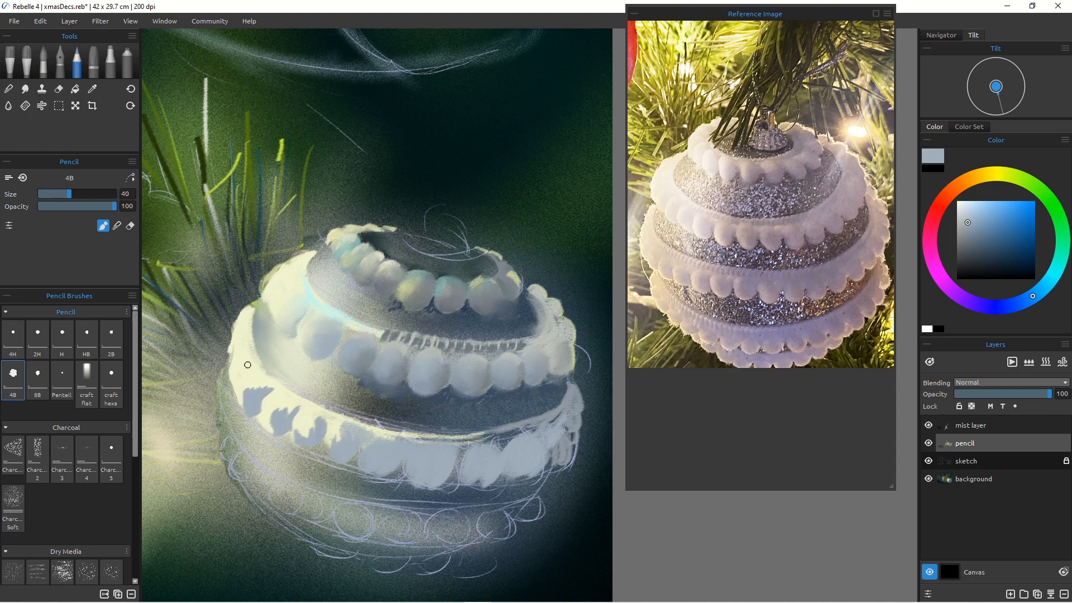
Step: Paint and blend the left end of the third bead row with the Soft Noisy blender
{"action": "left_click_drag", "start_coordinate": [250, 364], "coordinate": [233, 384]}
{"action": "left_click_drag", "start_coordinate": [244, 339], "coordinate": [232, 348]}
{"action": "left_click", "coordinate": [9, 89]}
{"action": "left_click_drag", "start_coordinate": [321, 418], "coordinate": [302, 434]}
{"action": "left_click_drag", "start_coordinate": [333, 427], "coordinate": [341, 441]}
{"action": "mouse_move", "coordinate": [293, 410]}
{"action": "left_mouse_down"}
{"action": "mouse_move", "coordinate": [274, 424]}
{"action": "mouse_move", "coordinate": [238, 339]}
{"action": "left_mouse_up"}
{"action": "left_click_drag", "start_coordinate": [474, 482], "coordinate": [535, 475]}
{"action": "left_click_drag", "start_coordinate": [534, 429], "coordinate": [492, 437]}
{"action": "left_click_drag", "start_coordinate": [488, 445], "coordinate": [382, 431]}
{"action": "left_click", "coordinate": [455, 500], "text": "alt"}
Step: Refine the third bead row's right side, alternating the pencil, eraser and blender
{"action": "left_click", "coordinate": [77, 62]}
{"action": "mouse_move", "coordinate": [502, 472]}
{"action": "left_mouse_down"}
{"action": "mouse_move", "coordinate": [544, 462]}
{"action": "mouse_move", "coordinate": [441, 486]}
{"action": "mouse_move", "coordinate": [518, 490]}
{"action": "mouse_move", "coordinate": [568, 449]}
{"action": "mouse_move", "coordinate": [530, 482]}
{"action": "mouse_move", "coordinate": [442, 491]}
{"action": "left_mouse_up"}
{"action": "left_click", "coordinate": [59, 88]}
{"action": "left_click", "coordinate": [8, 89]}
{"action": "mouse_move", "coordinate": [545, 474]}
{"action": "left_mouse_down"}
{"action": "mouse_move", "coordinate": [511, 492]}
{"action": "mouse_move", "coordinate": [406, 483]}
{"action": "mouse_move", "coordinate": [467, 476]}
{"action": "left_mouse_up"}
{"action": "left_click", "coordinate": [504, 473], "text": "alt"}
{"action": "left_click", "coordinate": [472, 488], "text": "alt"}
{"action": "left_click", "coordinate": [454, 472], "text": "alt"}
{"action": "left_click", "coordinate": [419, 492], "text": "alt"}
{"action": "left_click_drag", "start_coordinate": [400, 468], "coordinate": [373, 478]}
{"action": "left_click", "coordinate": [419, 457], "text": "alt"}
Step: Pick a purple-gray, enlarge the brush to 100, and shade the undersides of the beads
{"action": "left_click", "coordinate": [983, 239]}
{"action": "left_click", "coordinate": [987, 307]}
{"action": "key", "text": "bracketright"}
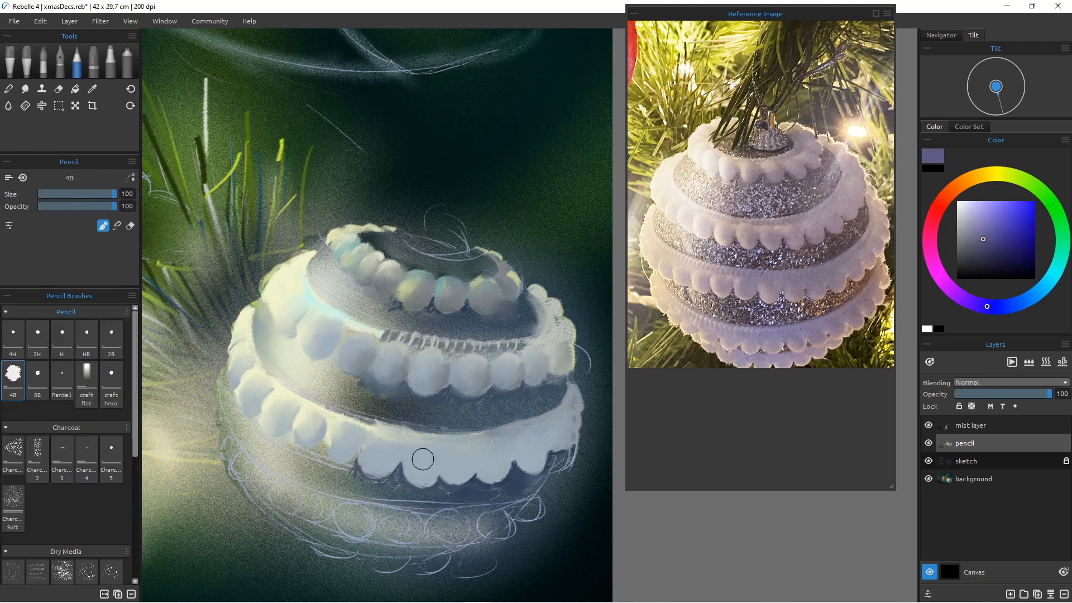
{"action": "left_click_drag", "start_coordinate": [437, 449], "coordinate": [418, 470]}
{"action": "left_click_drag", "start_coordinate": [452, 451], "coordinate": [468, 469]}
{"action": "mouse_move", "coordinate": [492, 442]}
{"action": "left_mouse_down"}
{"action": "mouse_move", "coordinate": [499, 459]}
{"action": "mouse_move", "coordinate": [523, 458]}
{"action": "left_mouse_up"}
{"action": "left_click_drag", "start_coordinate": [565, 414], "coordinate": [560, 436]}
{"action": "left_click_drag", "start_coordinate": [399, 440], "coordinate": [382, 465]}
{"action": "left_click_drag", "start_coordinate": [479, 362], "coordinate": [474, 390]}
{"action": "left_click_drag", "start_coordinate": [543, 353], "coordinate": [539, 375]}
Step: Blend the purple shading on the second and third bead rows
{"action": "left_click", "coordinate": [8, 89]}
{"action": "left_click_drag", "start_coordinate": [440, 359], "coordinate": [431, 390]}
{"action": "left_click_drag", "start_coordinate": [516, 359], "coordinate": [513, 373]}
{"action": "left_click_drag", "start_coordinate": [540, 354], "coordinate": [537, 368]}
{"action": "left_click_drag", "start_coordinate": [566, 344], "coordinate": [567, 373]}
{"action": "left_click_drag", "start_coordinate": [398, 362], "coordinate": [396, 375]}
{"action": "left_click_drag", "start_coordinate": [392, 439], "coordinate": [381, 469]}
{"action": "left_click_drag", "start_coordinate": [434, 448], "coordinate": [424, 476]}
{"action": "mouse_move", "coordinate": [462, 447]}
{"action": "left_mouse_down"}
{"action": "mouse_move", "coordinate": [453, 474]}
{"action": "mouse_move", "coordinate": [502, 475]}
{"action": "left_mouse_up"}
{"action": "left_click_drag", "start_coordinate": [537, 435], "coordinate": [525, 466]}
{"action": "left_click_drag", "start_coordinate": [564, 417], "coordinate": [553, 441]}
{"action": "left_click_drag", "start_coordinate": [575, 421], "coordinate": [545, 460]}
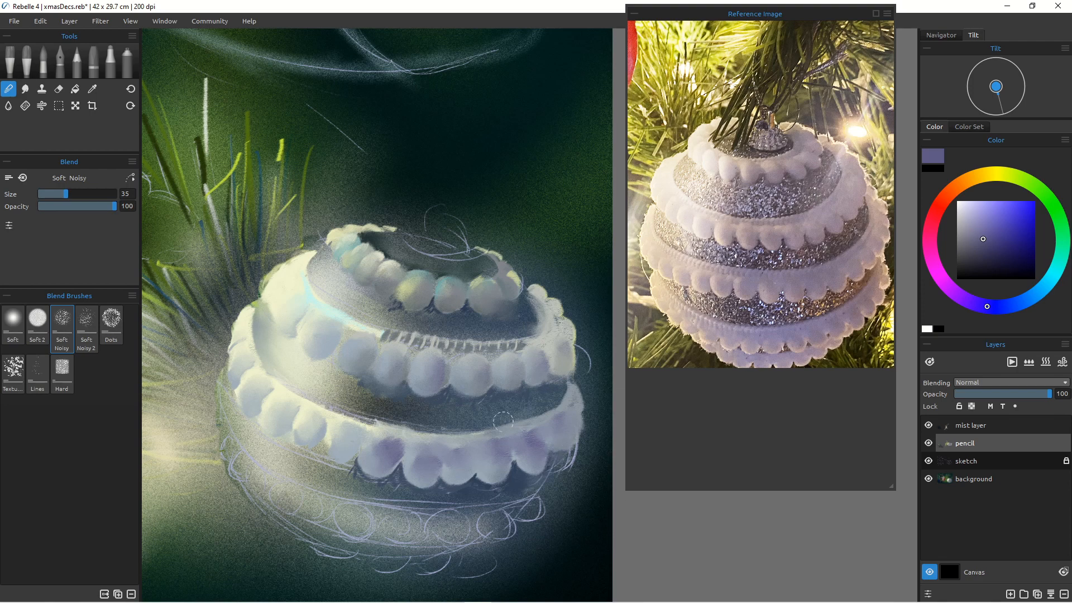
Step: Draw small dark tick marks along the band beneath the third bead row and hide the sketch layer
{"action": "key", "text": "b"}
{"action": "left_click", "coordinate": [465, 420], "text": "alt"}
{"action": "key", "text": "["}
{"action": "key", "text": "["}
{"action": "key", "text": "["}
{"action": "key", "text": "["}
{"action": "key", "text": "["}
{"action": "key", "text": "["}
{"action": "key", "text": "["}
{"action": "key", "text": "["}
{"action": "key", "text": "["}
{"action": "key", "text": "["}
{"action": "key", "text": "["}
{"action": "key", "text": "["}
{"action": "key", "text": "["}
{"action": "left_click_drag", "start_coordinate": [473, 433], "coordinate": [540, 417]}
{"action": "left_click_drag", "start_coordinate": [373, 421], "coordinate": [405, 427]}
{"action": "left_click", "coordinate": [928, 461]}
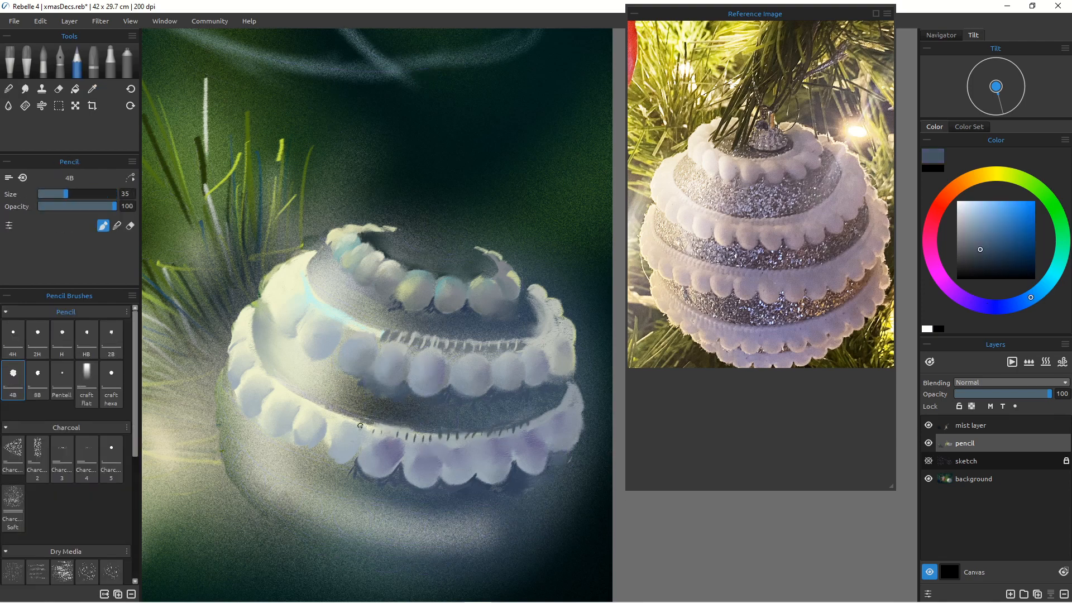
Step: Sample a pale color and touch up highlights on the second bead row
{"action": "left_click", "coordinate": [310, 406], "text": "alt"}
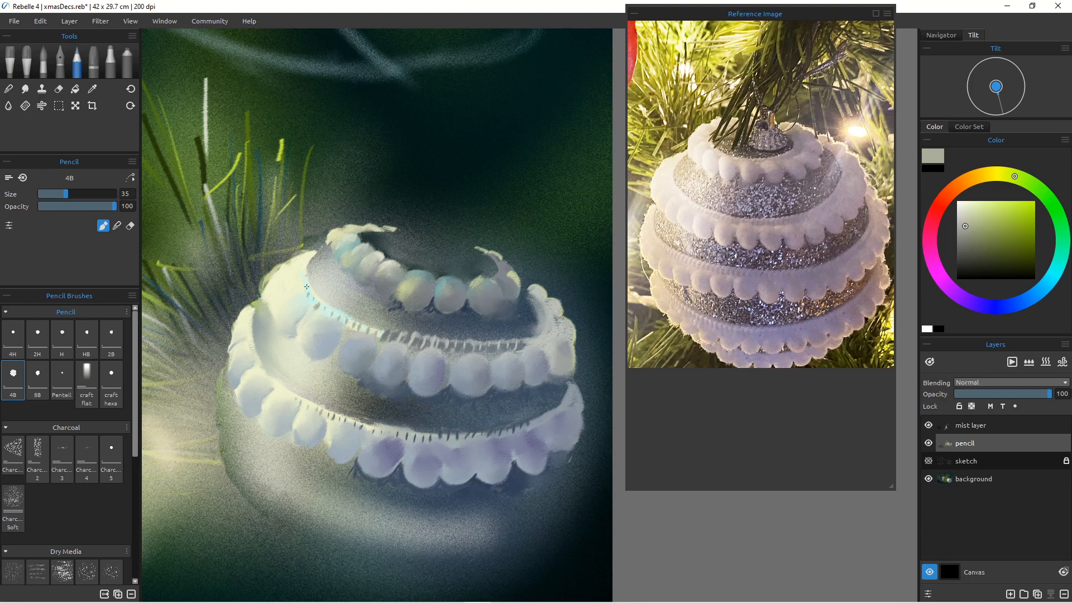
{"action": "mouse_move", "coordinate": [427, 370]}
{"action": "left_mouse_down"}
{"action": "mouse_move", "coordinate": [452, 360]}
{"action": "mouse_move", "coordinate": [435, 352]}
{"action": "left_mouse_up"}
{"action": "left_click", "coordinate": [406, 274], "text": "alt"}
{"action": "left_click_drag", "start_coordinate": [385, 308], "coordinate": [400, 304]}
{"action": "left_click_drag", "start_coordinate": [474, 332], "coordinate": [367, 322]}
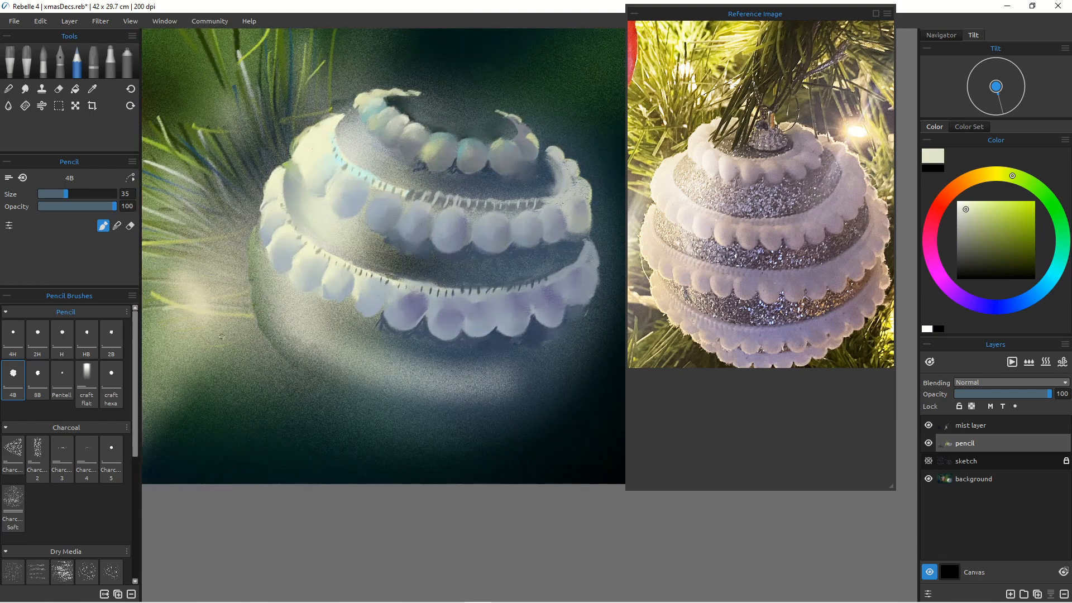
Step: Add a pale stroke along the bauble's upper left edge
{"action": "key", "text": "e"}
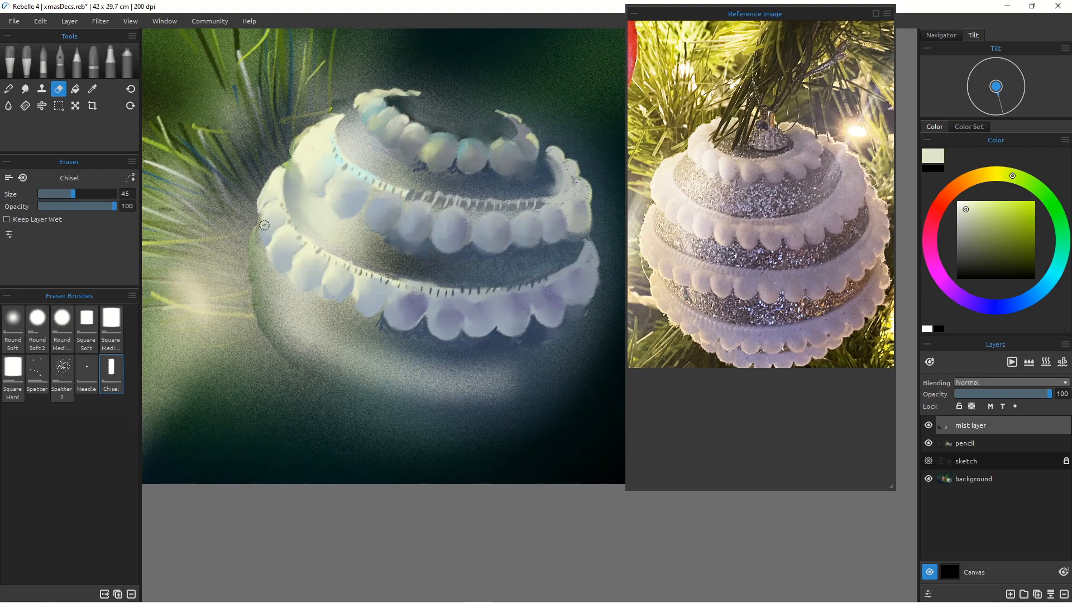
{"action": "key", "text": "e"}
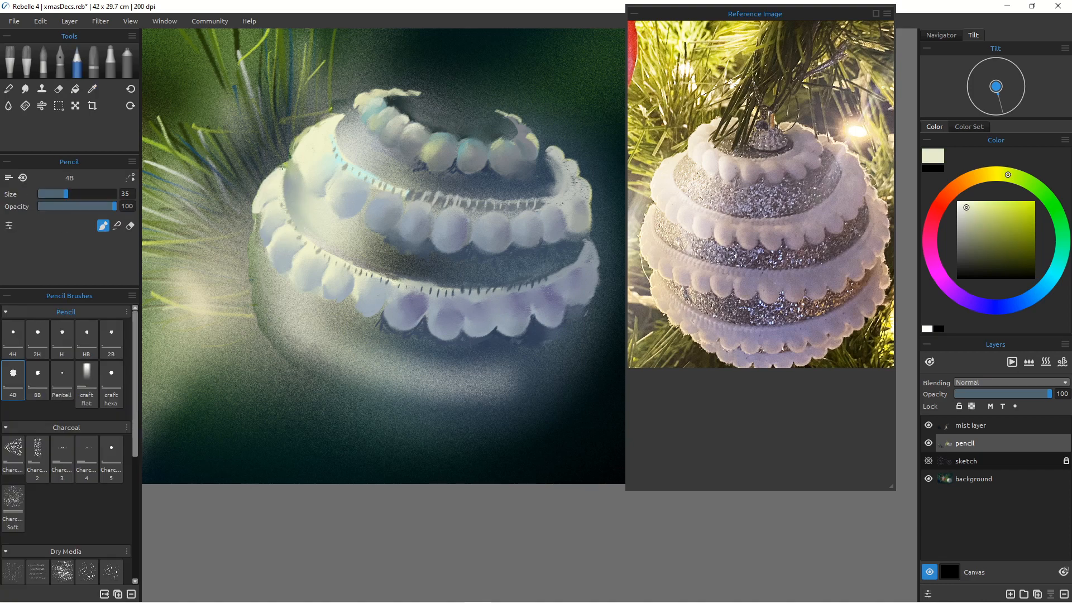
{"action": "left_click_drag", "start_coordinate": [264, 261], "coordinate": [263, 294]}
{"action": "mouse_move", "coordinate": [266, 263]}
{"action": "left_mouse_down"}
{"action": "mouse_move", "coordinate": [278, 279]}
{"action": "mouse_move", "coordinate": [260, 239]}
{"action": "mouse_move", "coordinate": [252, 298]}
{"action": "left_mouse_up"}
Step: Paint a pale wash over the lowest band with the Filbert Dry watercolor brush on the pencil layer
{"action": "left_click", "coordinate": [8, 88]}
{"action": "left_click", "coordinate": [970, 425]}
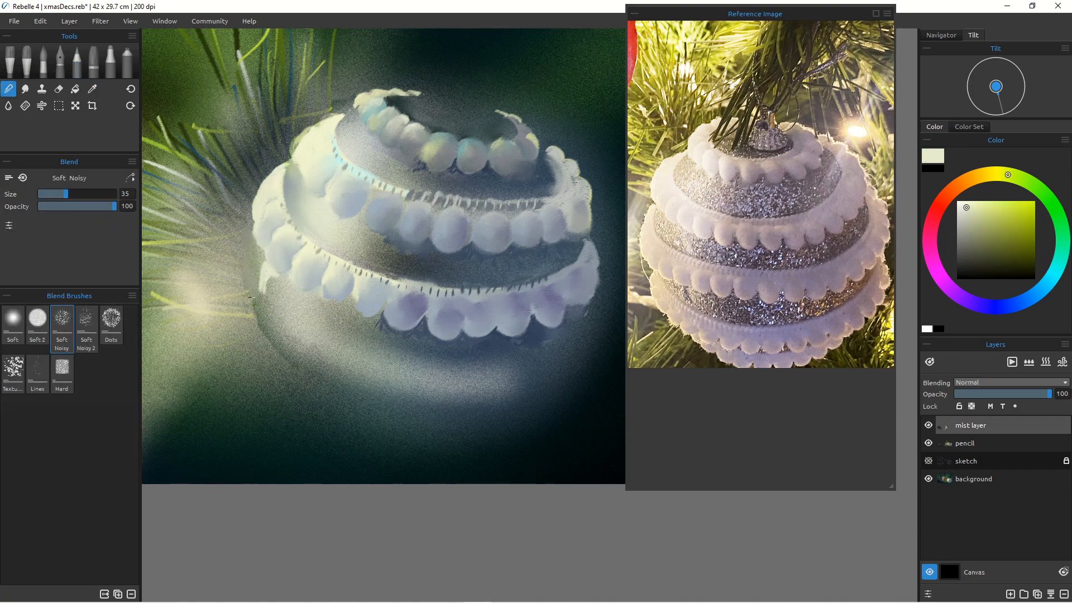
{"action": "left_click", "coordinate": [43, 61]}
{"action": "left_click", "coordinate": [965, 443]}
{"action": "mouse_move", "coordinate": [264, 261]}
{"action": "left_mouse_down"}
{"action": "mouse_move", "coordinate": [288, 289]}
{"action": "mouse_move", "coordinate": [340, 344]}
{"action": "left_mouse_up"}
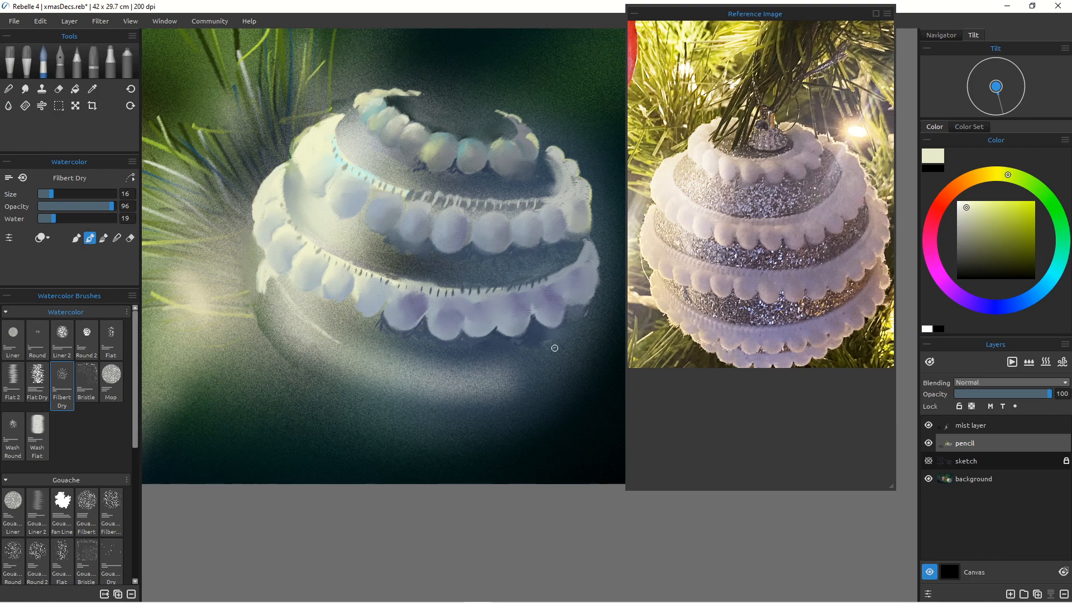
{"action": "left_click_drag", "start_coordinate": [575, 317], "coordinate": [529, 358]}
{"action": "mouse_move", "coordinate": [338, 342]}
{"action": "left_mouse_down"}
{"action": "mouse_move", "coordinate": [458, 375]}
{"action": "mouse_move", "coordinate": [490, 369]}
{"action": "left_mouse_up"}
Step: Sample a gray-blue and extend the wash across the lowest band at size 35
{"action": "left_click", "coordinate": [443, 316], "text": "alt"}
{"action": "key", "text": "]"}
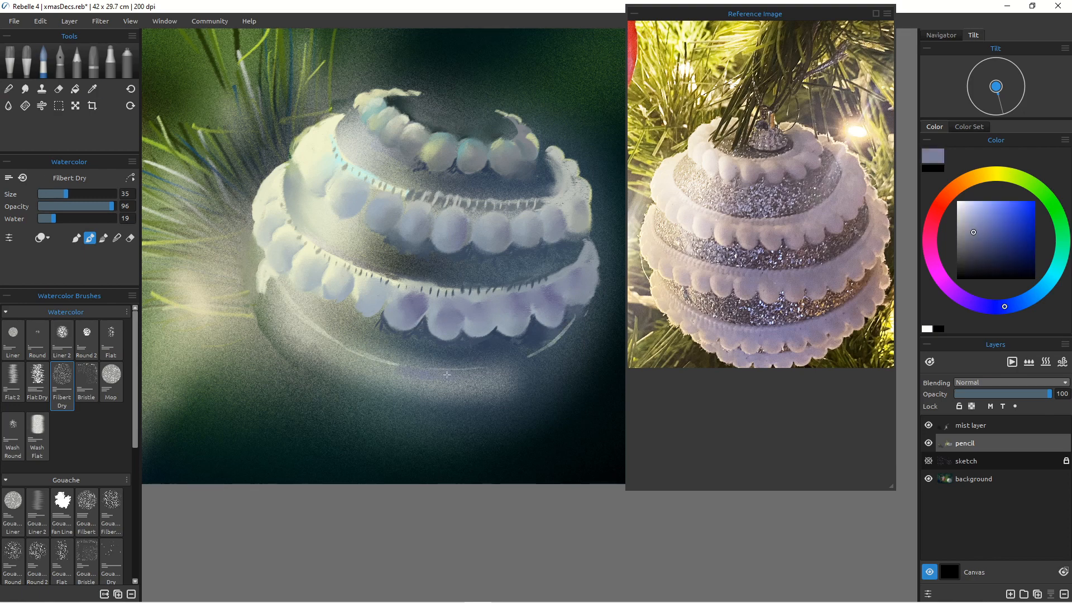
{"action": "left_click_drag", "start_coordinate": [348, 350], "coordinate": [490, 373]}
{"action": "left_click_drag", "start_coordinate": [296, 311], "coordinate": [354, 355]}
{"action": "mouse_move", "coordinate": [574, 322]}
{"action": "left_mouse_down"}
{"action": "mouse_move", "coordinate": [558, 357]}
{"action": "mouse_move", "coordinate": [478, 395]}
{"action": "mouse_move", "coordinate": [374, 378]}
{"action": "mouse_move", "coordinate": [294, 318]}
{"action": "left_mouse_up"}
{"action": "left_click", "coordinate": [265, 281], "text": "alt"}
{"action": "mouse_move", "coordinate": [265, 279]}
{"action": "left_mouse_down"}
{"action": "mouse_move", "coordinate": [290, 316]}
{"action": "mouse_move", "coordinate": [340, 354]}
{"action": "left_mouse_up"}
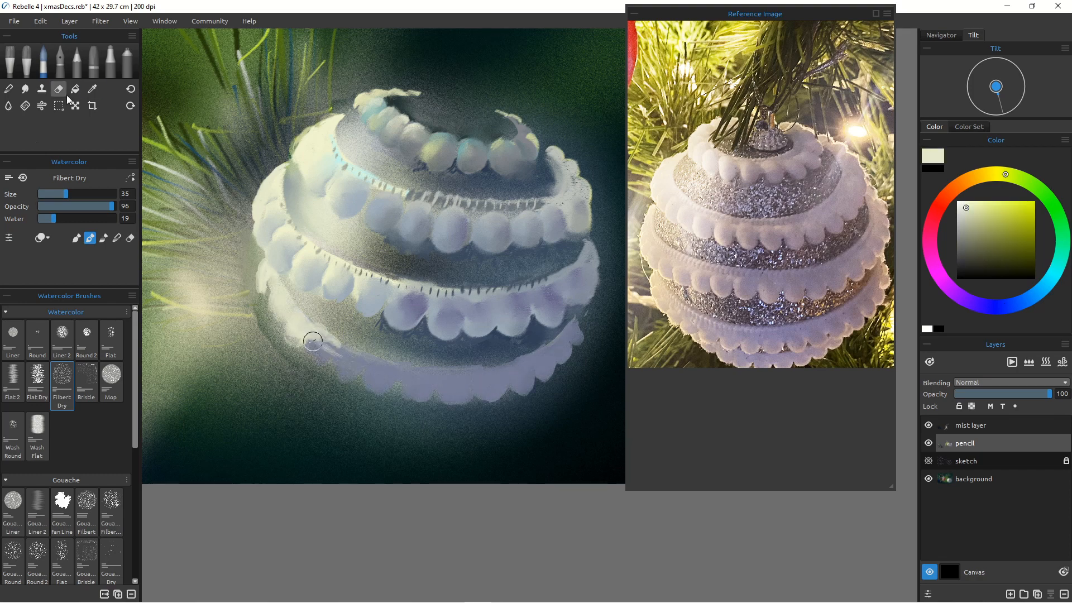
Step: Erase a stray part of the wash and repaint the lowest band's left end in gray-blue
{"action": "left_click", "coordinate": [60, 90]}
{"action": "left_click_drag", "start_coordinate": [482, 366], "coordinate": [422, 364]}
{"action": "key", "text": "b"}
{"action": "left_click", "coordinate": [574, 340], "text": "alt"}
{"action": "left_click_drag", "start_coordinate": [586, 312], "coordinate": [581, 335]}
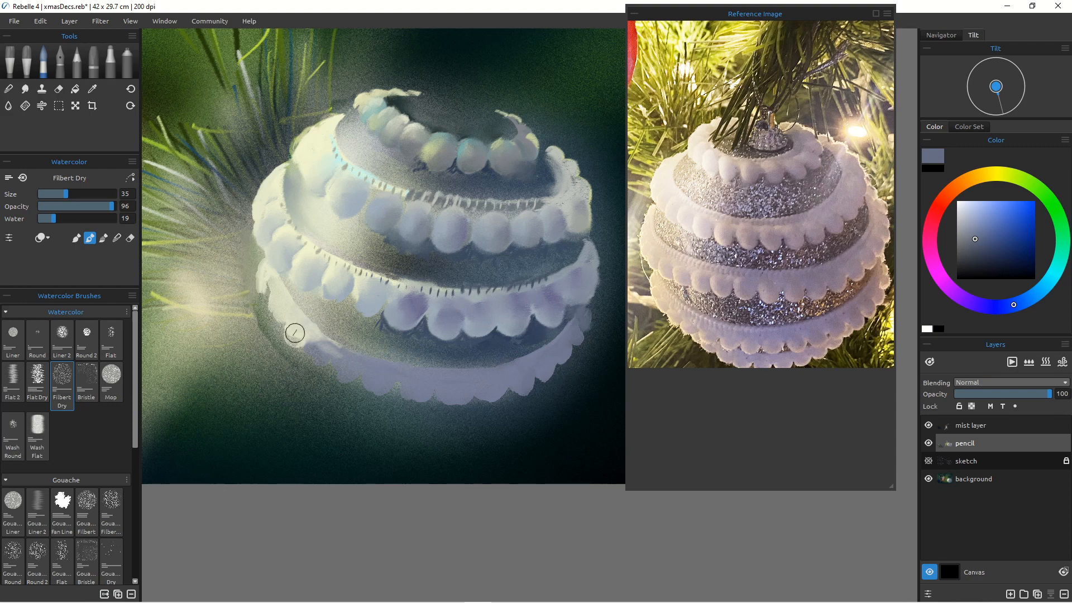
{"action": "mouse_move", "coordinate": [296, 331]}
{"action": "left_mouse_down"}
{"action": "mouse_move", "coordinate": [306, 359]}
{"action": "mouse_move", "coordinate": [302, 343]}
{"action": "mouse_move", "coordinate": [334, 367]}
{"action": "left_mouse_up"}
Step: Pick a warm tan and paint a highlight along the bauble's lower right rim at size 18
{"action": "left_click", "coordinate": [973, 178]}
{"action": "left_click", "coordinate": [984, 214]}
{"action": "key", "text": "["}
{"action": "key", "text": "["}
{"action": "key", "text": "["}
{"action": "mouse_move", "coordinate": [362, 379]}
{"action": "left_mouse_down"}
{"action": "mouse_move", "coordinate": [335, 366]}
{"action": "mouse_move", "coordinate": [405, 396]}
{"action": "mouse_move", "coordinate": [523, 387]}
{"action": "mouse_move", "coordinate": [591, 311]}
{"action": "left_mouse_up"}
{"action": "mouse_move", "coordinate": [597, 248]}
{"action": "left_mouse_down"}
{"action": "mouse_move", "coordinate": [590, 317]}
{"action": "mouse_move", "coordinate": [541, 322]}
{"action": "left_mouse_up"}
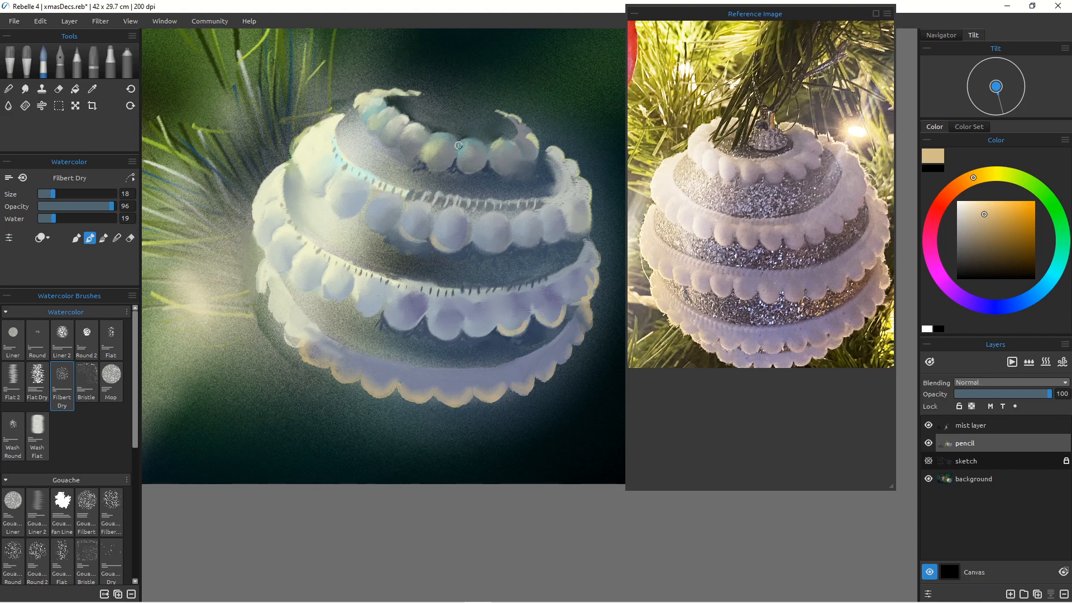
Step: Blend the warm rim and paint pale scalloped beads along the lowest row with watercolor
{"action": "key", "text": "b"}
{"action": "left_click_drag", "start_coordinate": [408, 387], "coordinate": [422, 388]}
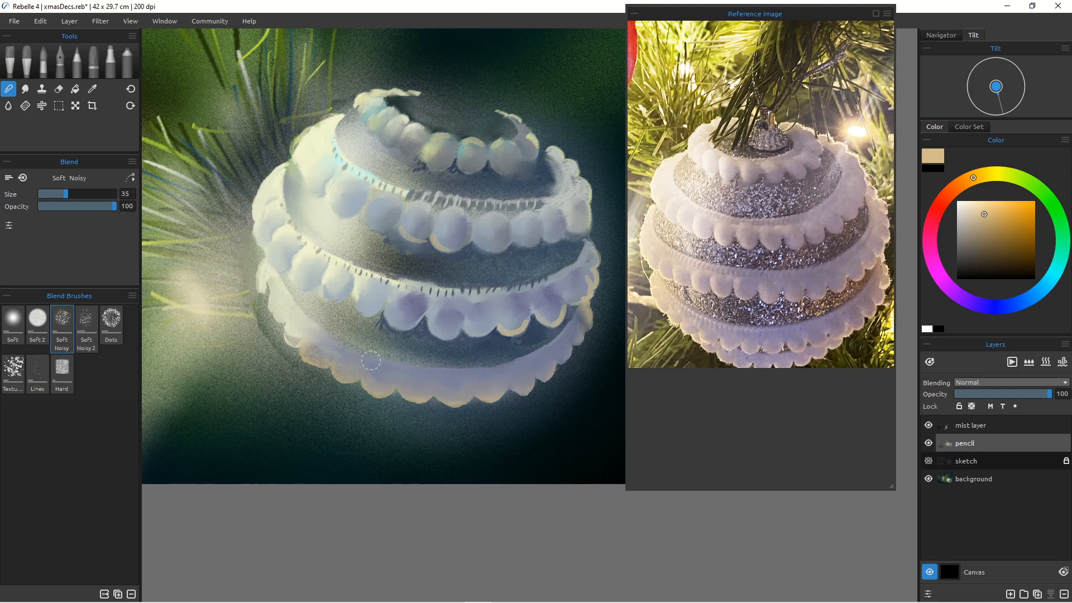
{"action": "key", "text": "w"}
{"action": "mouse_move", "coordinate": [509, 418]}
{"action": "left_mouse_down"}
{"action": "mouse_move", "coordinate": [336, 387]}
{"action": "mouse_move", "coordinate": [413, 416]}
{"action": "mouse_move", "coordinate": [518, 405]}
{"action": "mouse_move", "coordinate": [423, 420]}
{"action": "mouse_move", "coordinate": [325, 382]}
{"action": "mouse_move", "coordinate": [350, 397]}
{"action": "left_mouse_up"}
{"action": "left_click", "coordinate": [502, 398], "text": "alt"}
{"action": "mouse_move", "coordinate": [328, 370]}
{"action": "left_mouse_down"}
{"action": "mouse_move", "coordinate": [253, 374]}
{"action": "mouse_move", "coordinate": [455, 414]}
{"action": "left_mouse_up"}
Step: Blend and refine the lowest row of beads, enlarging the blender
{"action": "left_click", "coordinate": [9, 90]}
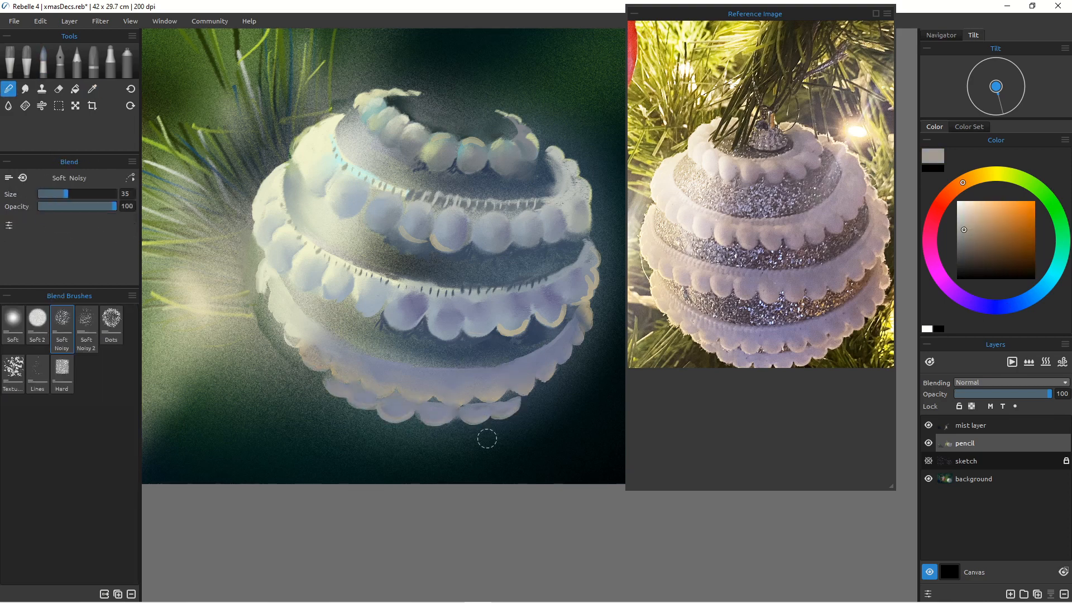
{"action": "left_click_drag", "start_coordinate": [375, 409], "coordinate": [329, 388]}
{"action": "mouse_move", "coordinate": [429, 424]}
{"action": "left_mouse_down"}
{"action": "mouse_move", "coordinate": [512, 405]}
{"action": "mouse_move", "coordinate": [506, 412]}
{"action": "left_mouse_up"}
{"action": "left_click", "coordinate": [429, 399], "text": "alt"}
{"action": "mouse_move", "coordinate": [402, 418]}
{"action": "left_mouse_down"}
{"action": "mouse_move", "coordinate": [381, 416]}
{"action": "mouse_move", "coordinate": [433, 403]}
{"action": "left_mouse_up"}
{"action": "left_click", "coordinate": [500, 443], "text": "alt"}
{"action": "key", "text": "bracketright"}
{"action": "left_click_drag", "start_coordinate": [432, 396], "coordinate": [483, 405]}
{"action": "left_click_drag", "start_coordinate": [481, 405], "coordinate": [465, 406]}
{"action": "left_click_drag", "start_coordinate": [426, 405], "coordinate": [462, 406]}
{"action": "left_click_drag", "start_coordinate": [395, 390], "coordinate": [403, 400]}
{"action": "mouse_move", "coordinate": [395, 391]}
{"action": "left_mouse_down"}
{"action": "mouse_move", "coordinate": [386, 399]}
{"action": "mouse_move", "coordinate": [400, 400]}
{"action": "left_mouse_up"}
{"action": "left_click_drag", "start_coordinate": [430, 392], "coordinate": [414, 405]}
{"action": "mouse_move", "coordinate": [415, 404]}
{"action": "left_mouse_down"}
{"action": "mouse_move", "coordinate": [434, 405]}
{"action": "mouse_move", "coordinate": [419, 404]}
{"action": "left_mouse_up"}
{"action": "key", "text": "bracketright"}
{"action": "key", "text": "bracketright"}
{"action": "left_click", "coordinate": [463, 407], "text": "alt"}
{"action": "mouse_move", "coordinate": [516, 395]}
{"action": "left_mouse_down"}
{"action": "mouse_move", "coordinate": [461, 407]}
{"action": "mouse_move", "coordinate": [430, 385]}
{"action": "mouse_move", "coordinate": [385, 398]}
{"action": "left_mouse_up"}
Step: Sample pale yellow-grays and paint bead details along the lowest row and the bauble's left edge
{"action": "left_click", "coordinate": [547, 324], "text": "alt"}
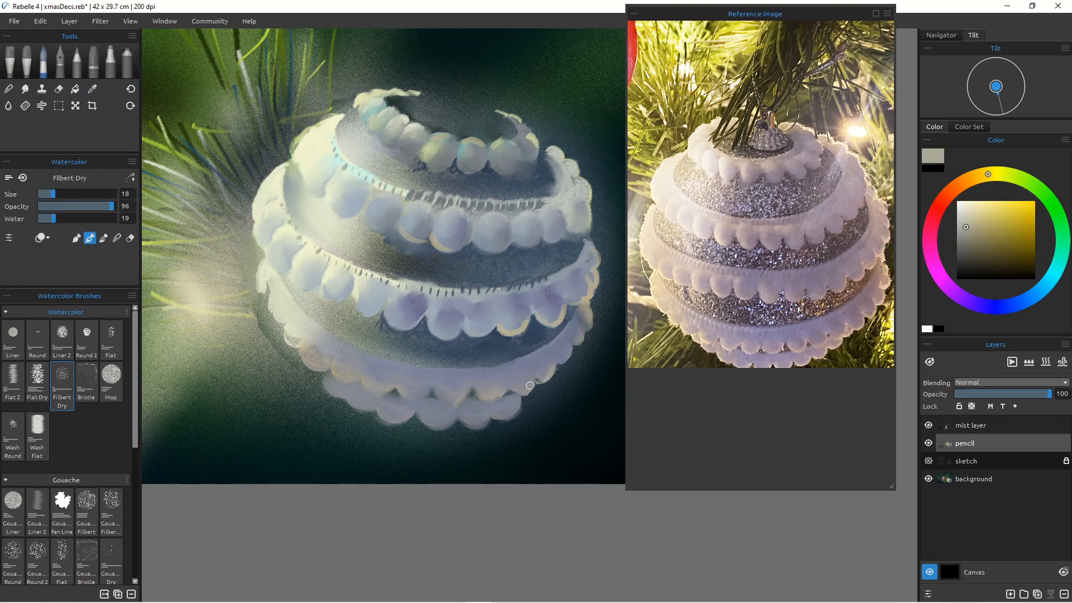
{"action": "mouse_move", "coordinate": [535, 369]}
{"action": "left_mouse_down"}
{"action": "mouse_move", "coordinate": [512, 393]}
{"action": "mouse_move", "coordinate": [438, 396]}
{"action": "left_mouse_up"}
{"action": "left_click_drag", "start_coordinate": [424, 398], "coordinate": [402, 395]}
{"action": "left_click", "coordinate": [974, 208]}
{"action": "left_click_drag", "start_coordinate": [452, 417], "coordinate": [422, 425]}
{"action": "left_click_drag", "start_coordinate": [409, 423], "coordinate": [388, 418]}
{"action": "left_click_drag", "start_coordinate": [478, 427], "coordinate": [461, 419]}
{"action": "mouse_move", "coordinate": [418, 398]}
{"action": "left_mouse_down"}
{"action": "mouse_move", "coordinate": [400, 391]}
{"action": "mouse_move", "coordinate": [448, 406]}
{"action": "left_mouse_up"}
{"action": "mouse_move", "coordinate": [447, 406]}
{"action": "left_mouse_down"}
{"action": "mouse_move", "coordinate": [501, 398]}
{"action": "mouse_move", "coordinate": [478, 399]}
{"action": "left_mouse_up"}
{"action": "left_click_drag", "start_coordinate": [534, 386], "coordinate": [470, 405]}
{"action": "mouse_move", "coordinate": [352, 384]}
{"action": "left_mouse_down"}
{"action": "mouse_move", "coordinate": [324, 379]}
{"action": "mouse_move", "coordinate": [344, 395]}
{"action": "left_mouse_up"}
{"action": "left_click_drag", "start_coordinate": [345, 397], "coordinate": [361, 406]}
{"action": "mouse_move", "coordinate": [326, 374]}
{"action": "left_mouse_down"}
{"action": "mouse_move", "coordinate": [300, 344]}
{"action": "mouse_move", "coordinate": [270, 297]}
{"action": "left_mouse_up"}
{"action": "left_click_drag", "start_coordinate": [273, 316], "coordinate": [263, 292]}
Step: Sample a dark blue and draw small tick marks along the right side of the lowest band
{"action": "left_click", "coordinate": [540, 338], "text": "alt"}
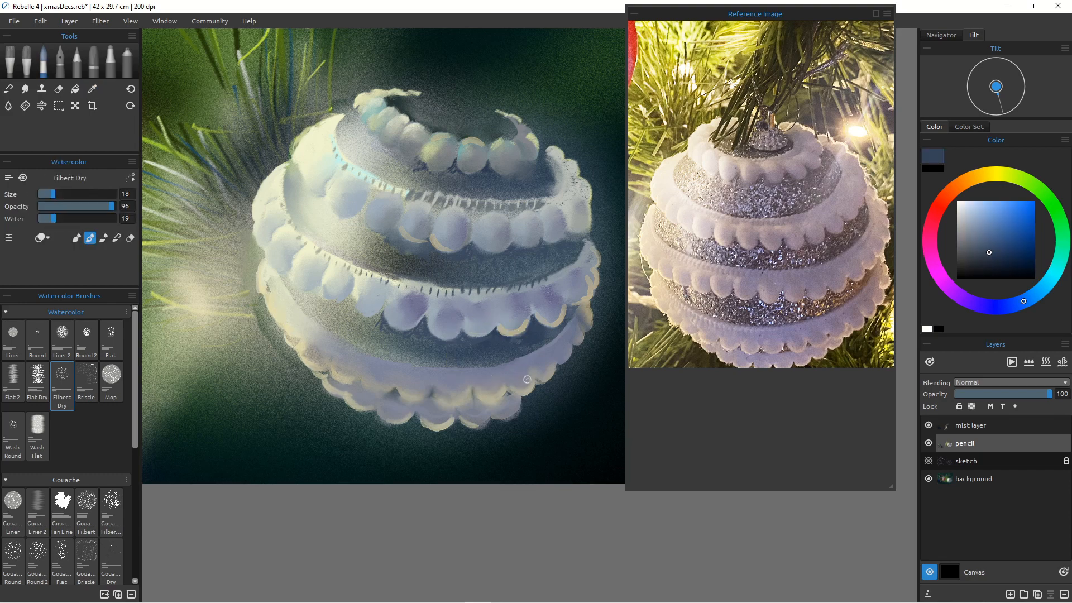
{"action": "left_click_drag", "start_coordinate": [568, 335], "coordinate": [570, 340]}
{"action": "left_click_drag", "start_coordinate": [560, 341], "coordinate": [562, 346]}
{"action": "left_click_drag", "start_coordinate": [549, 347], "coordinate": [552, 353]}
{"action": "left_click_drag", "start_coordinate": [538, 352], "coordinate": [540, 359]}
{"action": "left_click_drag", "start_coordinate": [528, 358], "coordinate": [531, 364]}
Step: Paint the metal hanger cap at the bauble's top and a few light specks on the bands with the watercolor brush
{"action": "left_click", "coordinate": [525, 252], "text": "alt"}
{"action": "left_click_drag", "start_coordinate": [533, 176], "coordinate": [535, 182]}
{"action": "left_click_drag", "start_coordinate": [509, 182], "coordinate": [511, 188]}
{"action": "left_click_drag", "start_coordinate": [479, 103], "coordinate": [475, 122]}
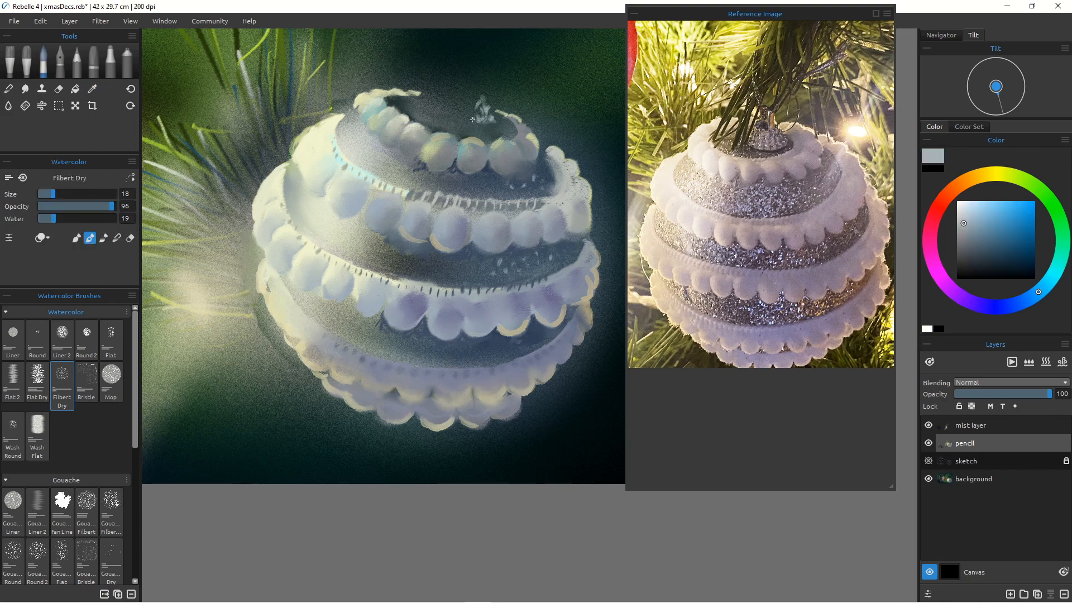
{"action": "left_click_drag", "start_coordinate": [475, 84], "coordinate": [480, 101]}
{"action": "left_click_drag", "start_coordinate": [469, 109], "coordinate": [455, 120]}
{"action": "left_click_drag", "start_coordinate": [481, 74], "coordinate": [479, 98]}
{"action": "left_click_drag", "start_coordinate": [455, 109], "coordinate": [452, 116]}
{"action": "left_click_drag", "start_coordinate": [472, 261], "coordinate": [474, 268]}
{"action": "left_click_drag", "start_coordinate": [457, 251], "coordinate": [434, 271]}
{"action": "left_click_drag", "start_coordinate": [490, 342], "coordinate": [538, 330]}
{"action": "left_click_drag", "start_coordinate": [533, 334], "coordinate": [535, 340]}
Step: Sample a pale tint and dab small glitter specks across the bauble's lower and middle bands
{"action": "left_click", "coordinate": [964, 206]}
{"action": "left_click_drag", "start_coordinate": [445, 350], "coordinate": [443, 356]}
{"action": "left_click_drag", "start_coordinate": [453, 349], "coordinate": [451, 355]}
{"action": "left_click_drag", "start_coordinate": [491, 350], "coordinate": [481, 349]}
{"action": "left_click_drag", "start_coordinate": [375, 327], "coordinate": [368, 328]}
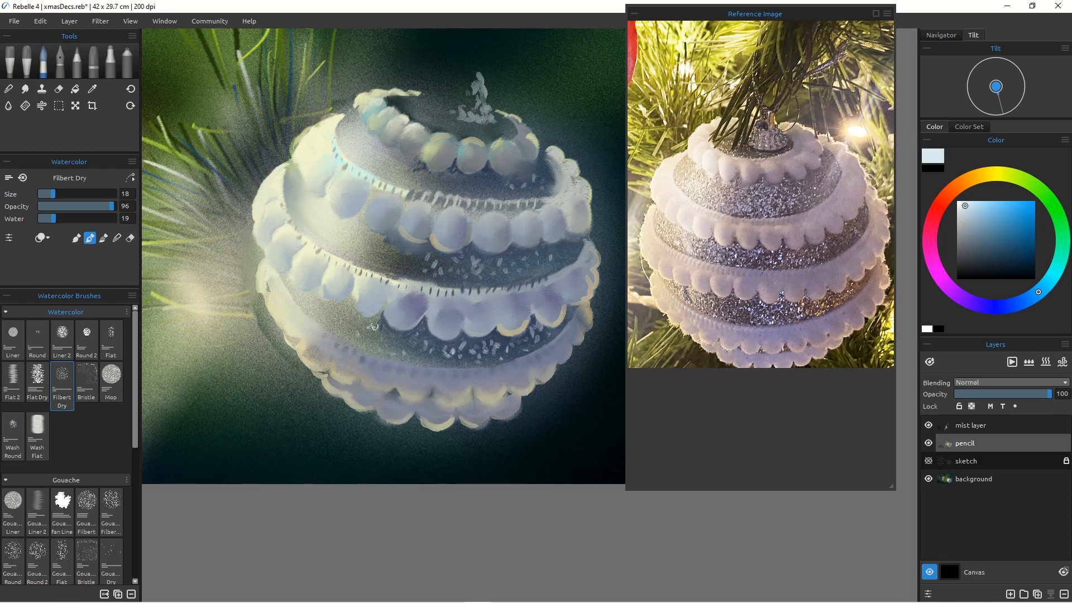
{"action": "left_click_drag", "start_coordinate": [376, 255], "coordinate": [374, 260]}
{"action": "left_click_drag", "start_coordinate": [411, 265], "coordinate": [408, 271]}
{"action": "left_click_drag", "start_coordinate": [483, 126], "coordinate": [486, 133]}
{"action": "left_click_drag", "start_coordinate": [440, 114], "coordinate": [434, 108]}
{"action": "left_click_drag", "start_coordinate": [563, 253], "coordinate": [565, 258]}
{"action": "left_click_drag", "start_coordinate": [382, 256], "coordinate": [381, 262]}
{"action": "left_click_drag", "start_coordinate": [355, 334], "coordinate": [358, 341]}
Step: Sample a warm cream and paint highlight strokes along the bauble's left bands, reducing brush size to 9 and redoing three strokes
{"action": "left_click", "coordinate": [981, 175]}
{"action": "left_click", "coordinate": [972, 204]}
{"action": "left_click_drag", "start_coordinate": [972, 204], "coordinate": [974, 201]}
{"action": "left_click_drag", "start_coordinate": [382, 314], "coordinate": [396, 326]}
{"action": "left_click_drag", "start_coordinate": [355, 297], "coordinate": [372, 314]}
{"action": "key", "text": "["}
{"action": "key", "text": "["}
{"action": "key", "text": "["}
{"action": "mouse_move", "coordinate": [391, 324]}
{"action": "left_mouse_down"}
{"action": "mouse_move", "coordinate": [414, 326]}
{"action": "mouse_move", "coordinate": [405, 326]}
{"action": "left_mouse_up"}
{"action": "key", "text": "ctrl+z"}
{"action": "key", "text": "ctrl+z"}
{"action": "key", "text": "ctrl+z"}
{"action": "left_click_drag", "start_coordinate": [355, 303], "coordinate": [369, 314]}
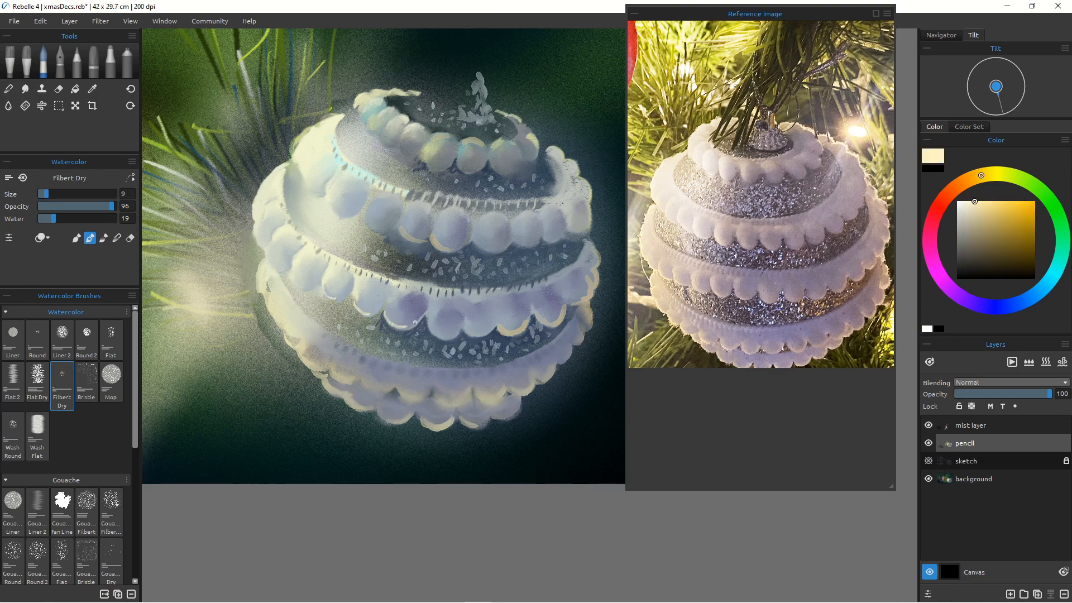
{"action": "left_click_drag", "start_coordinate": [274, 244], "coordinate": [286, 266]}
{"action": "left_click_drag", "start_coordinate": [269, 284], "coordinate": [272, 304]}
{"action": "left_click_drag", "start_coordinate": [314, 194], "coordinate": [325, 196]}
{"action": "left_click_drag", "start_coordinate": [970, 208], "coordinate": [962, 203]}
{"action": "key", "text": "]"}
{"action": "key", "text": "]"}
{"action": "left_click_drag", "start_coordinate": [365, 207], "coordinate": [378, 231]}
{"action": "mouse_move", "coordinate": [329, 193]}
{"action": "left_mouse_down"}
{"action": "mouse_move", "coordinate": [345, 214]}
{"action": "mouse_move", "coordinate": [417, 242]}
{"action": "mouse_move", "coordinate": [416, 220]}
{"action": "left_mouse_up"}
Step: Add more pale glitter specks along the middle and lower bands with the watercolor brush
{"action": "key", "text": "n"}
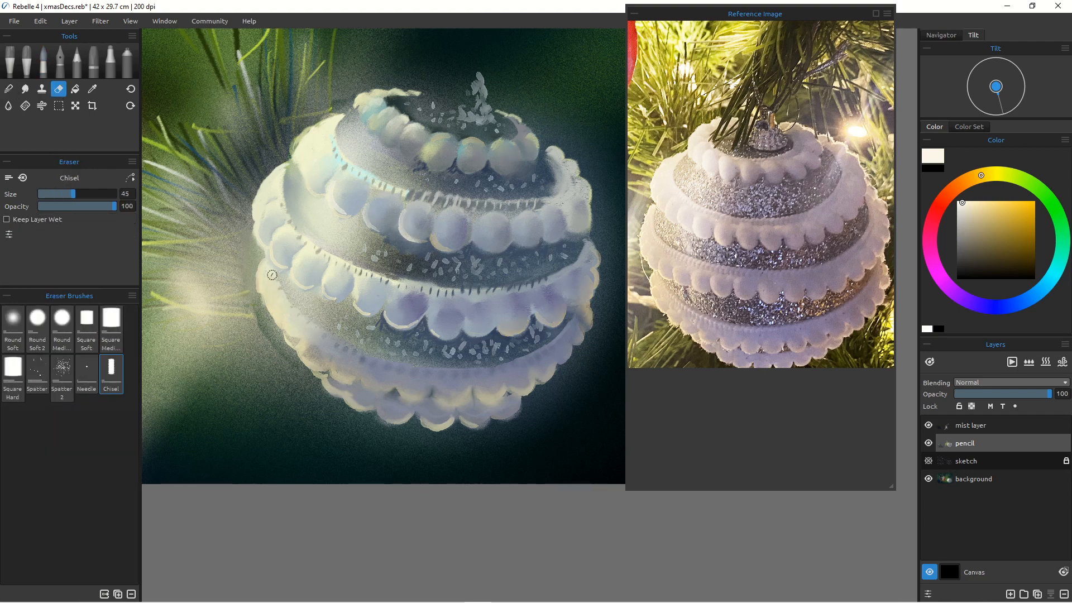
{"action": "key", "text": "b"}
{"action": "mouse_move", "coordinate": [465, 261]}
{"action": "left_mouse_down"}
{"action": "mouse_move", "coordinate": [469, 280]}
{"action": "mouse_move", "coordinate": [411, 270]}
{"action": "left_mouse_up"}
{"action": "left_click_drag", "start_coordinate": [462, 328], "coordinate": [461, 341]}
{"action": "left_click_drag", "start_coordinate": [462, 347], "coordinate": [457, 354]}
{"action": "left_click_drag", "start_coordinate": [441, 344], "coordinate": [472, 351]}
Step: Sample pale cyan and cream tints and repaint highlights on the top row of beads with the brush enlarged to 35
{"action": "left_click", "coordinate": [1049, 280]}
{"action": "left_click", "coordinate": [977, 207]}
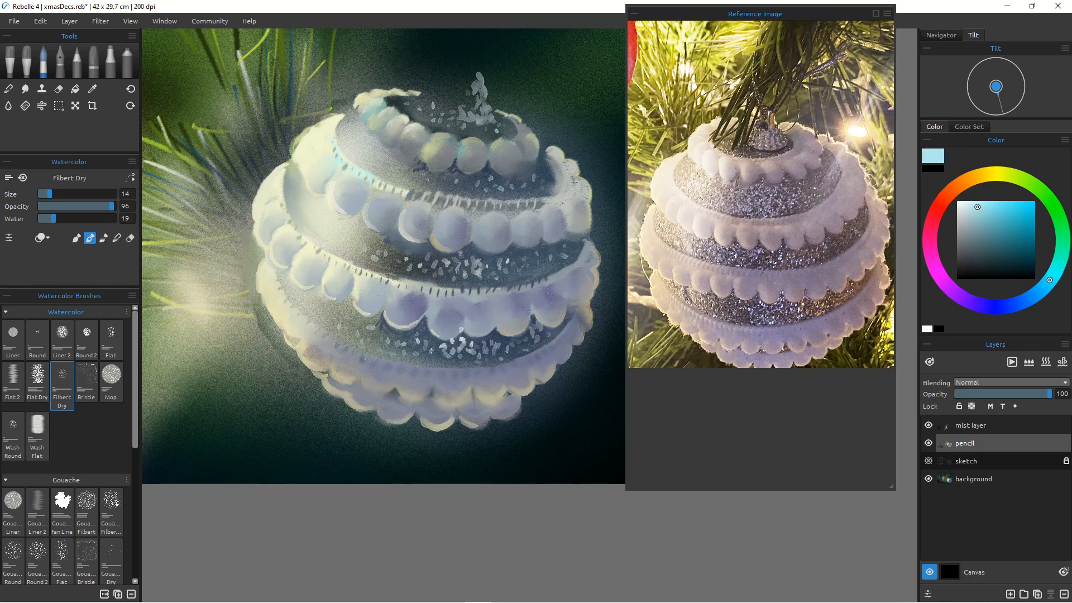
{"action": "left_click", "coordinate": [970, 179]}
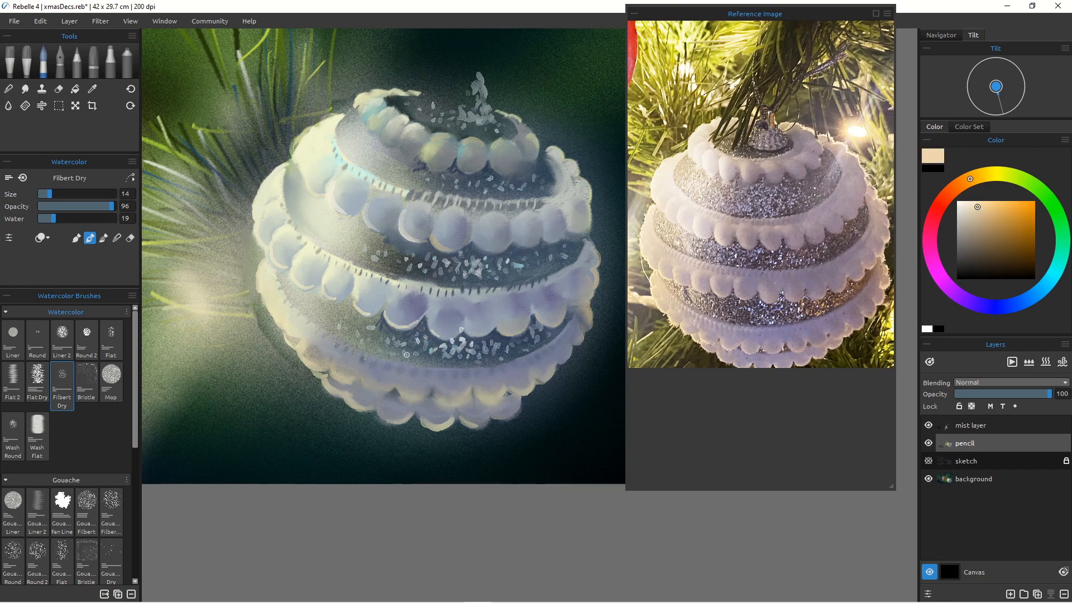
{"action": "left_click", "coordinate": [310, 160], "text": "alt"}
{"action": "left_click_drag", "start_coordinate": [44, 194], "coordinate": [66, 193]}
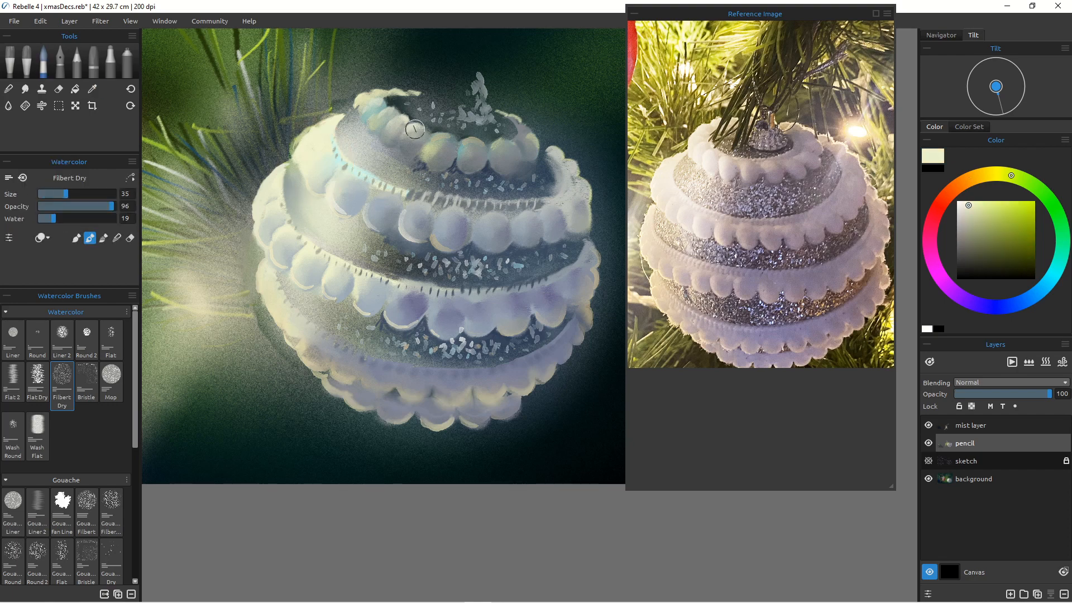
{"action": "left_click_drag", "start_coordinate": [410, 135], "coordinate": [416, 128]}
{"action": "left_click_drag", "start_coordinate": [395, 124], "coordinate": [399, 120]}
{"action": "left_click_drag", "start_coordinate": [384, 131], "coordinate": [384, 107]}
{"action": "left_click_drag", "start_coordinate": [388, 107], "coordinate": [399, 111]}
{"action": "left_click_drag", "start_coordinate": [66, 194], "coordinate": [51, 194]}
{"action": "mouse_move", "coordinate": [333, 115]}
{"action": "left_mouse_down"}
{"action": "mouse_move", "coordinate": [350, 107]}
{"action": "mouse_move", "coordinate": [336, 111]}
{"action": "left_mouse_up"}
Step: Select the pencil layer and the 4B pencil, sampling dark colors from the canvas
{"action": "left_click", "coordinate": [59, 89]}
{"action": "left_click", "coordinate": [970, 425]}
{"action": "mouse_move", "coordinate": [559, 329]}
{"action": "left_mouse_down"}
{"action": "mouse_move", "coordinate": [466, 359]}
{"action": "mouse_move", "coordinate": [471, 371]}
{"action": "mouse_move", "coordinate": [496, 366]}
{"action": "left_mouse_up"}
{"action": "left_click", "coordinate": [43, 62]}
{"action": "left_click", "coordinate": [77, 63]}
{"action": "left_click", "coordinate": [965, 443]}
{"action": "left_click", "coordinate": [580, 228], "text": "alt"}
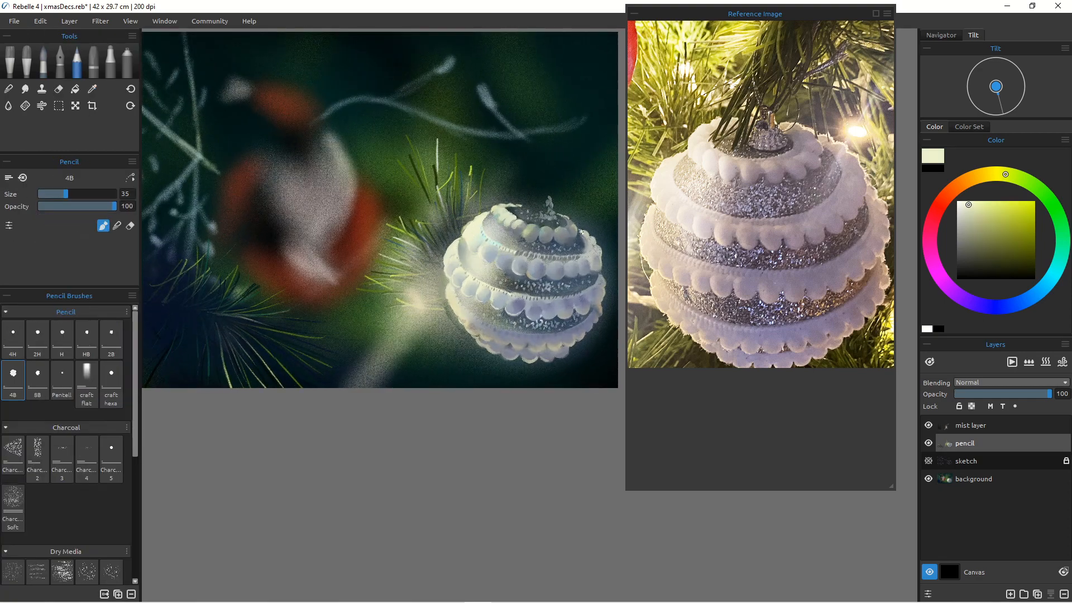
{"action": "left_click_drag", "start_coordinate": [578, 226], "coordinate": [584, 233]}
{"action": "left_click", "coordinate": [578, 230], "text": "alt"}
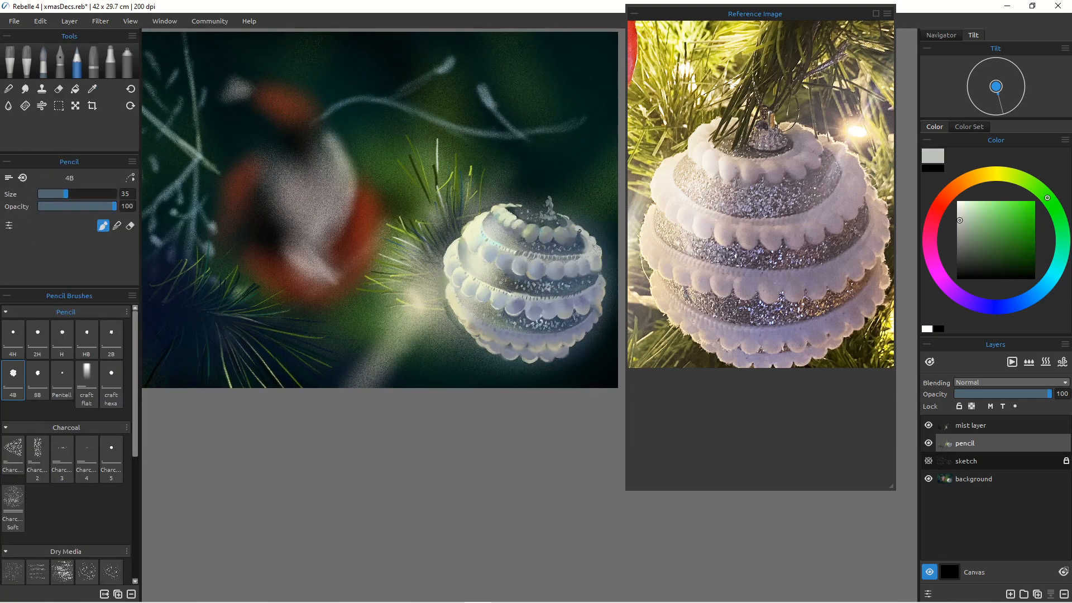
{"action": "left_click", "coordinate": [582, 244], "text": "alt"}
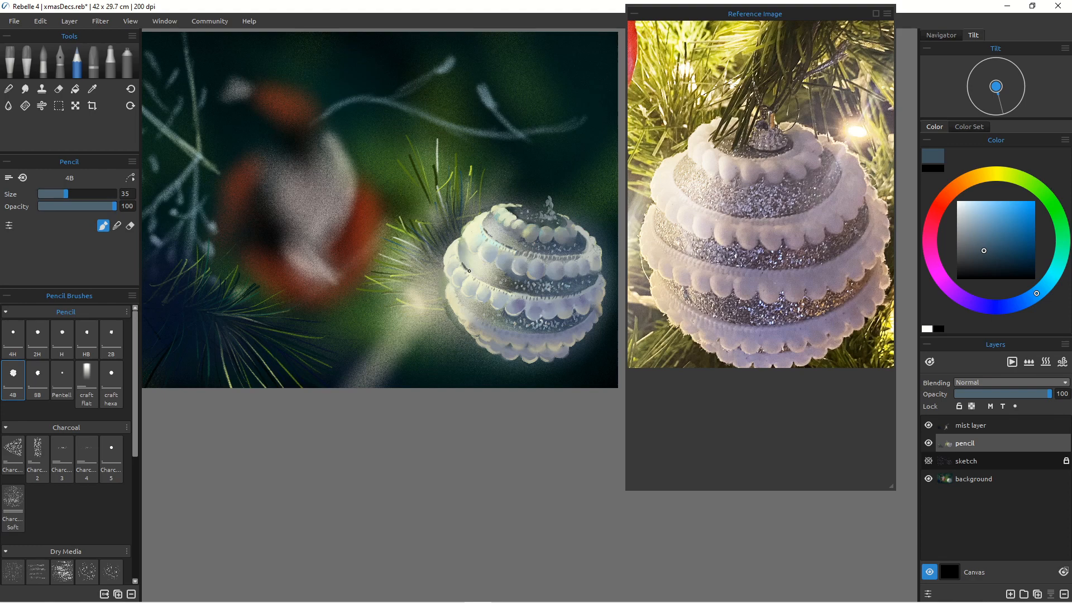
{"action": "key", "text": "n"}
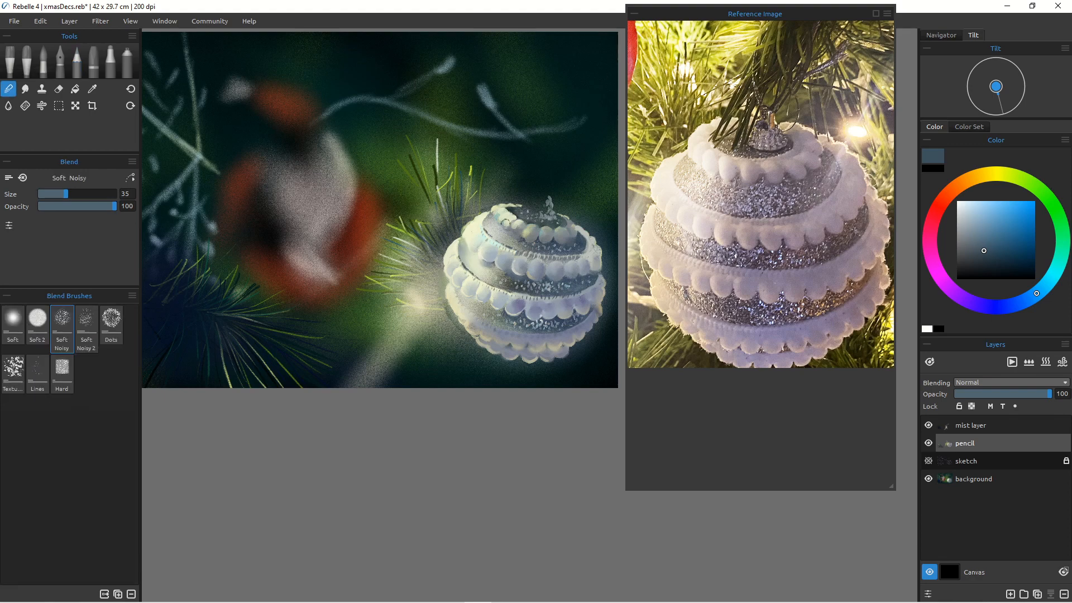
{"action": "key", "text": "ctrl+z"}
{"action": "key", "text": "p"}
{"action": "left_click", "coordinate": [492, 207], "text": "alt"}
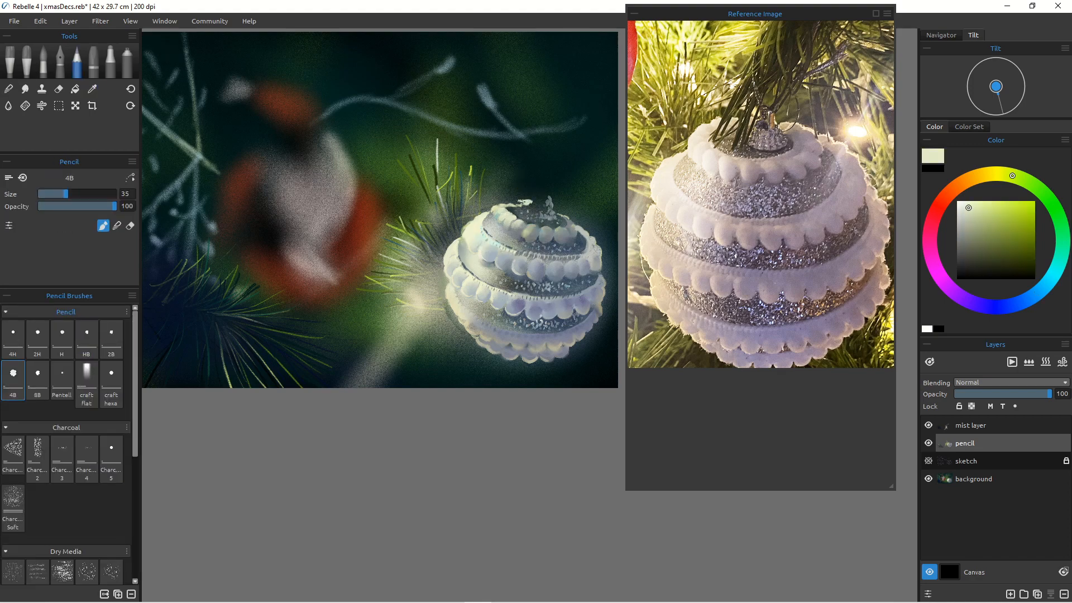
{"action": "left_click", "coordinate": [559, 212], "text": "alt"}
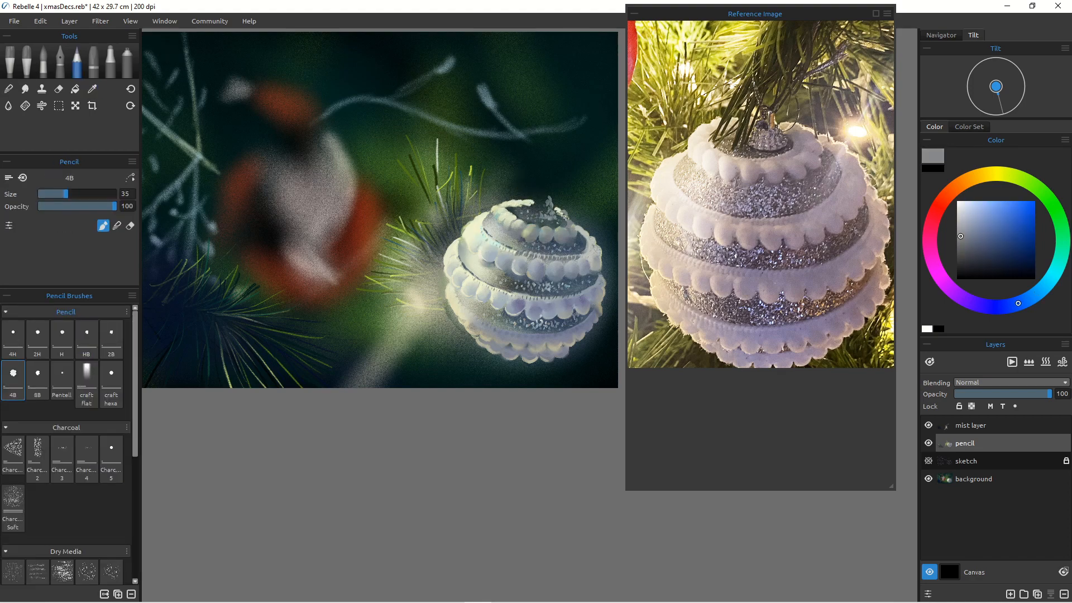
{"action": "left_click", "coordinate": [579, 230], "text": "alt"}
{"action": "left_click", "coordinate": [589, 237], "text": "alt"}
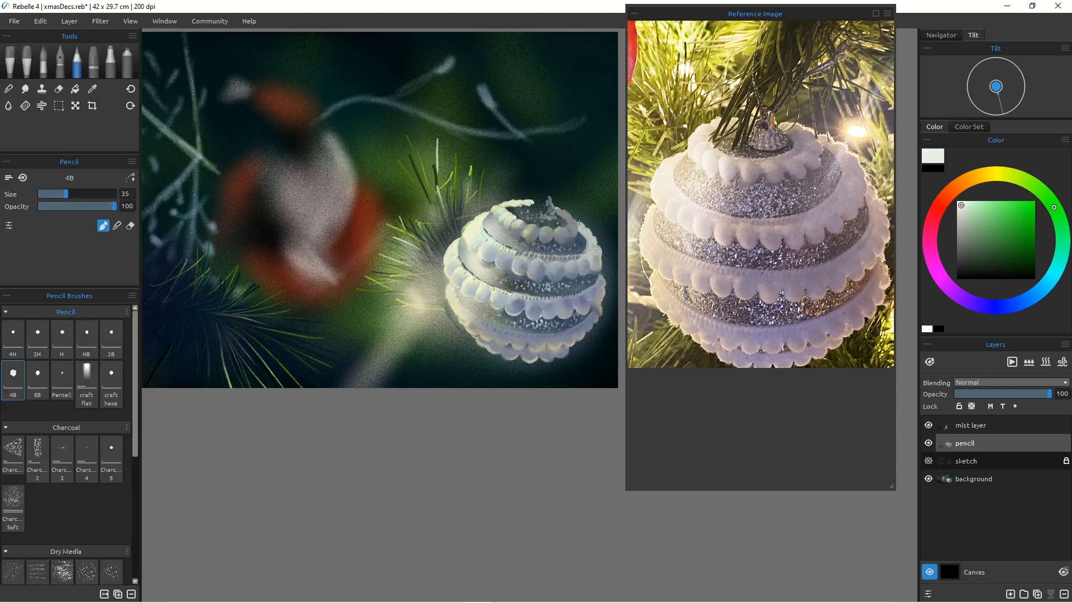
{"action": "left_click_drag", "start_coordinate": [562, 209], "coordinate": [578, 222]}
{"action": "left_click_drag", "start_coordinate": [531, 199], "coordinate": [498, 205]}
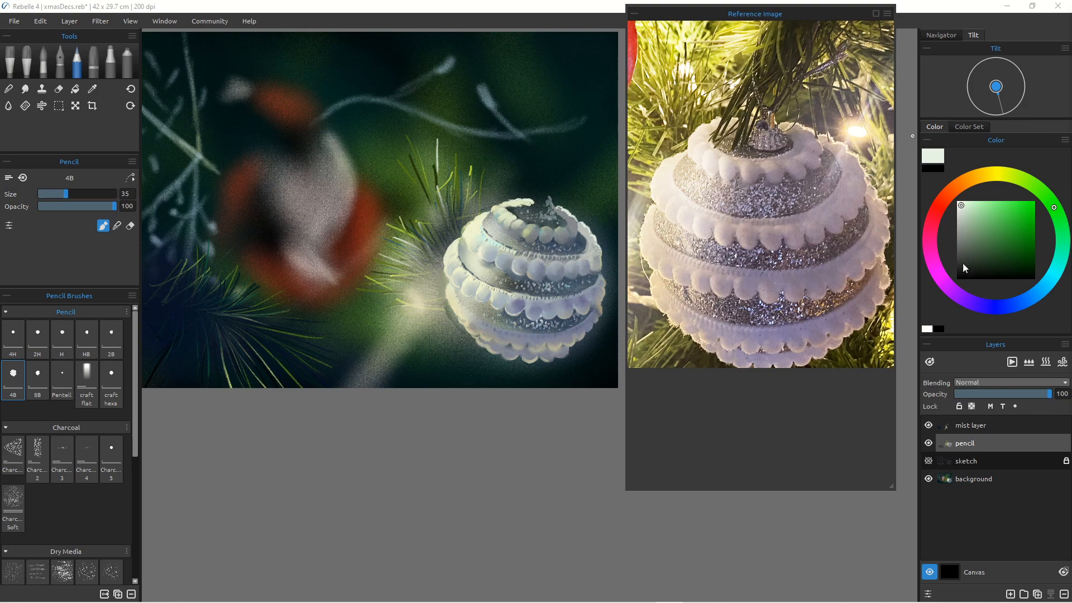
{"action": "left_click", "coordinate": [1018, 264]}
{"action": "left_click", "coordinate": [1028, 271]}
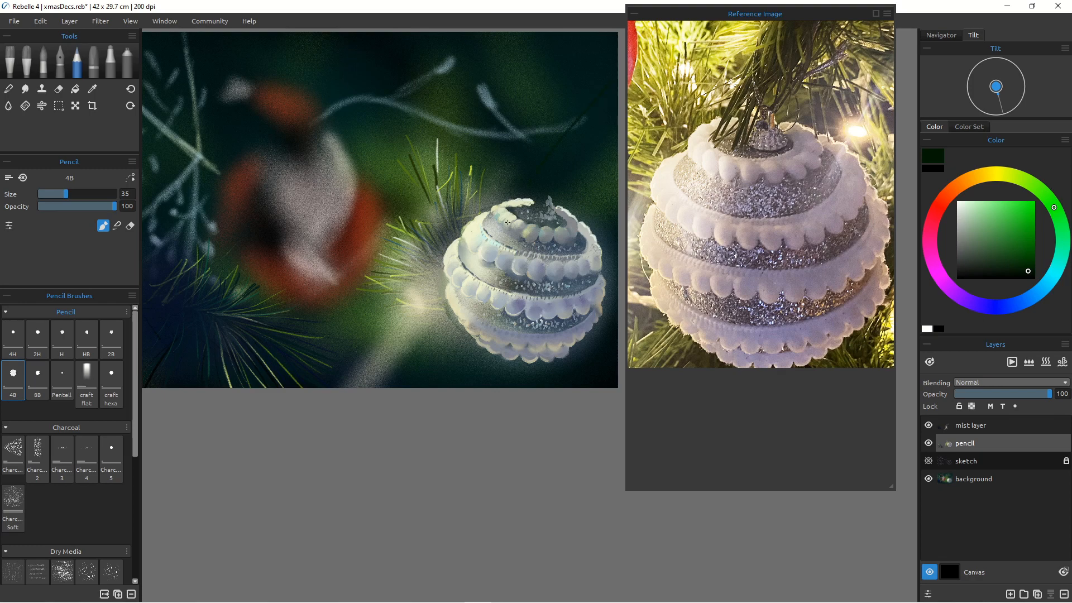
{"action": "left_click_drag", "start_coordinate": [507, 222], "coordinate": [601, 90]}
{"action": "left_click_drag", "start_coordinate": [504, 264], "coordinate": [532, 209]}
{"action": "left_click_drag", "start_coordinate": [611, 146], "coordinate": [497, 221]}
{"action": "mouse_move", "coordinate": [617, 164]}
{"action": "left_mouse_down"}
{"action": "mouse_move", "coordinate": [529, 220]}
{"action": "mouse_move", "coordinate": [523, 281]}
{"action": "left_mouse_up"}
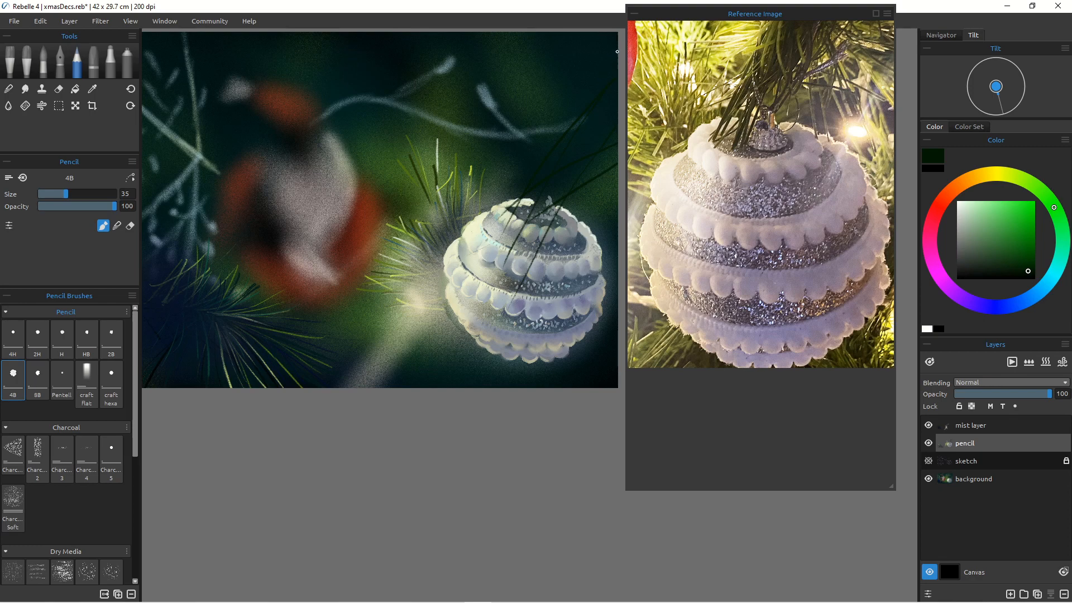
{"action": "left_click_drag", "start_coordinate": [523, 197], "coordinate": [494, 231]}
{"action": "left_click", "coordinate": [1004, 306]}
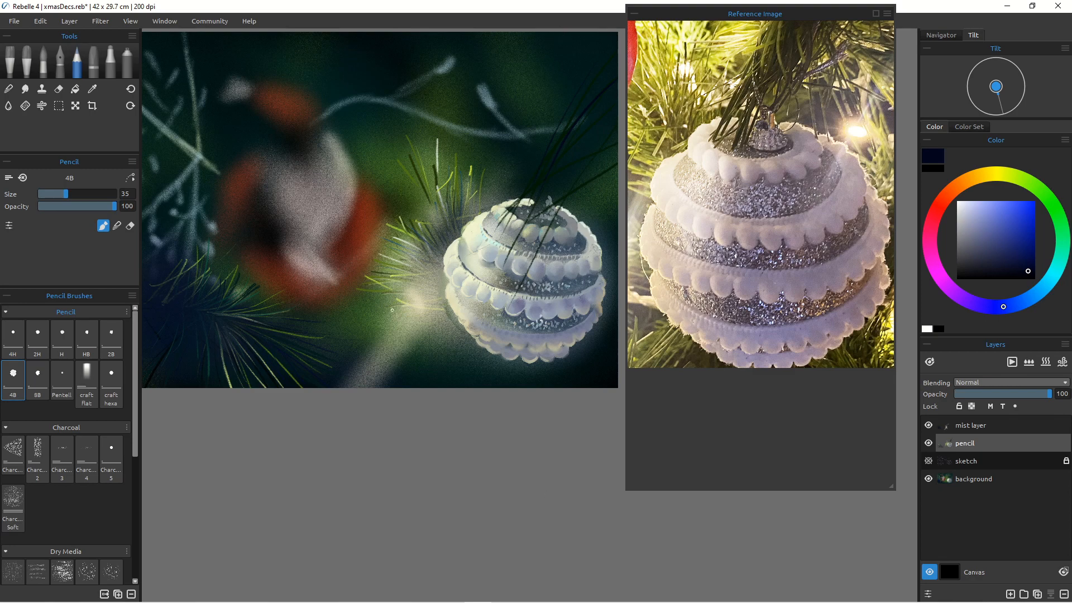
{"action": "mouse_move", "coordinate": [403, 329]}
{"action": "left_mouse_down", "text": "ctrl+space"}
{"action": "mouse_move", "coordinate": [411, 353]}
{"action": "mouse_move", "coordinate": [409, 337]}
{"action": "left_mouse_up", "text": "ctrl+space"}
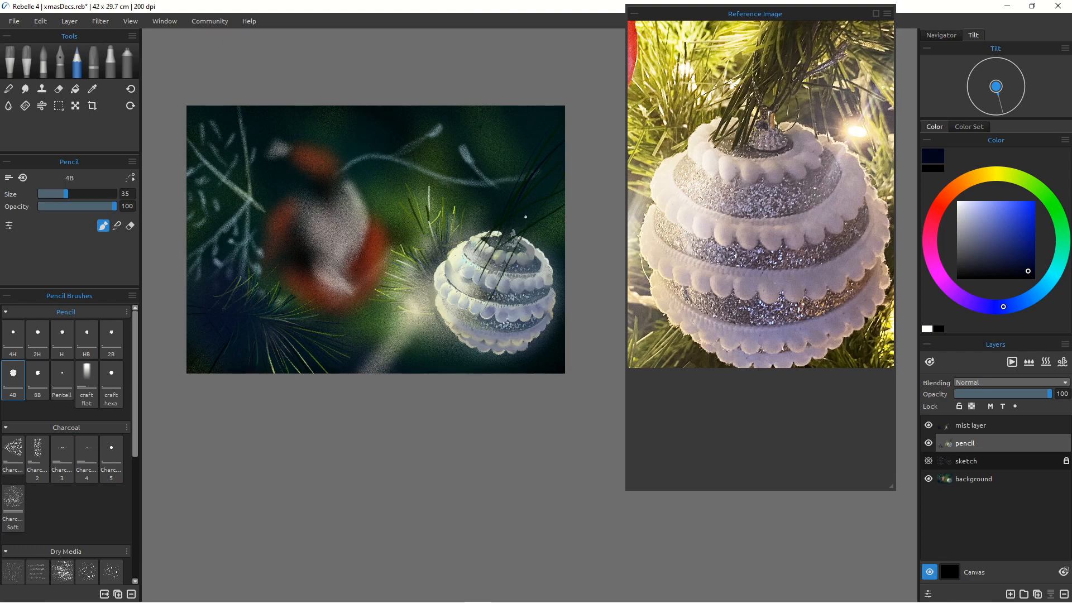
{"action": "left_click_drag", "start_coordinate": [521, 236], "coordinate": [444, 275]}
{"action": "mouse_move", "coordinate": [486, 203]}
{"action": "left_mouse_down"}
{"action": "mouse_move", "coordinate": [479, 272]}
{"action": "mouse_move", "coordinate": [466, 274]}
{"action": "left_mouse_up"}
{"action": "left_click_drag", "start_coordinate": [519, 133], "coordinate": [487, 170]}
{"action": "key", "text": "ctrl+z"}
{"action": "key", "text": "ctrl+z"}
{"action": "key", "text": "ctrl+z"}
{"action": "key", "text": "ctrl+z"}
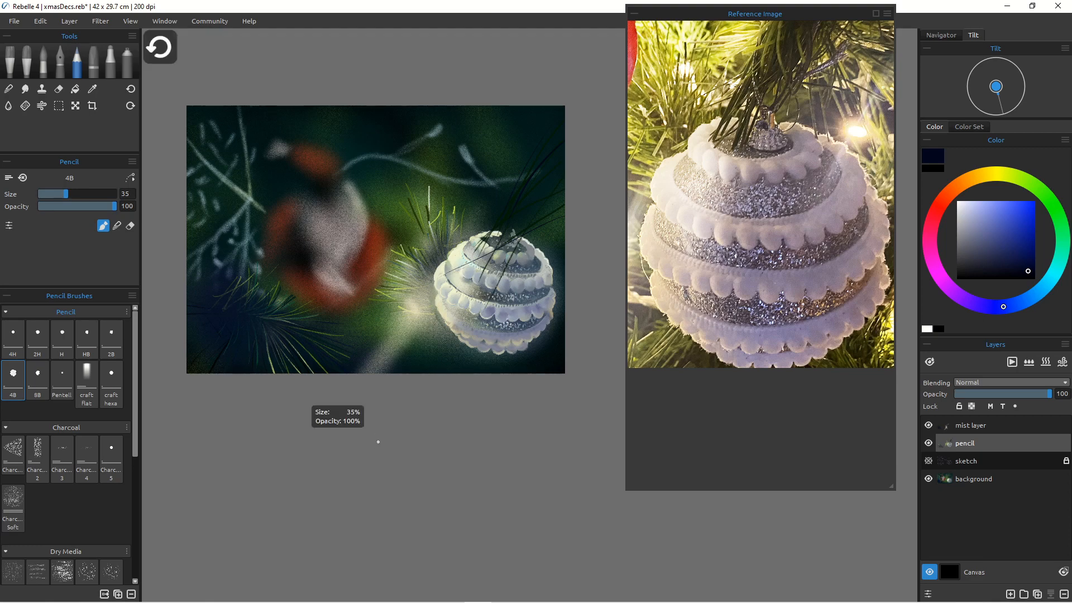
{"action": "key", "text": "ctrl+z"}
{"action": "key", "text": "ctrl+z"}
{"action": "key", "text": "ctrl+z"}
{"action": "key", "text": "ctrl+z"}
{"action": "key", "text": "ctrl+z"}
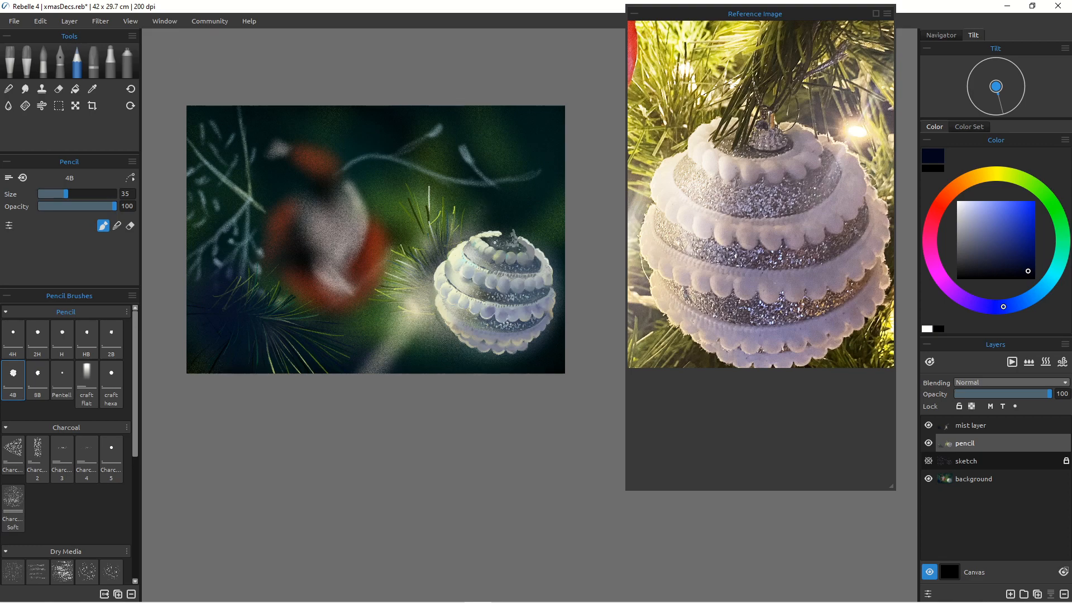
Step: Enlarge the pencil to 60 and draw dark green pine needles crossing the bauble from the upper right
{"action": "key", "text": "bracketright"}
{"action": "key", "text": "bracketright"}
{"action": "key", "text": "bracketright"}
{"action": "key", "text": "bracketright"}
{"action": "key", "text": "bracketright"}
{"action": "mouse_move", "coordinate": [571, 186]}
{"action": "left_mouse_down"}
{"action": "mouse_move", "coordinate": [524, 221]}
{"action": "mouse_move", "coordinate": [463, 300]}
{"action": "left_mouse_up"}
{"action": "left_click_drag", "start_coordinate": [576, 197], "coordinate": [436, 284]}
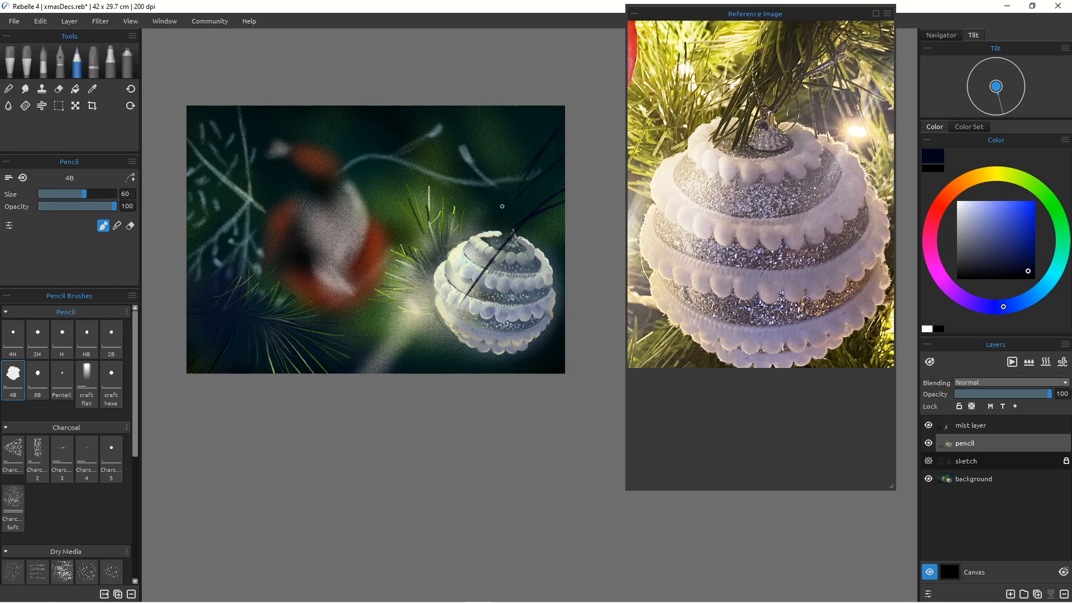
{"action": "left_click_drag", "start_coordinate": [474, 252], "coordinate": [455, 288]}
{"action": "left_click_drag", "start_coordinate": [573, 209], "coordinate": [528, 230]}
{"action": "left_click_drag", "start_coordinate": [1031, 180], "coordinate": [1044, 194]}
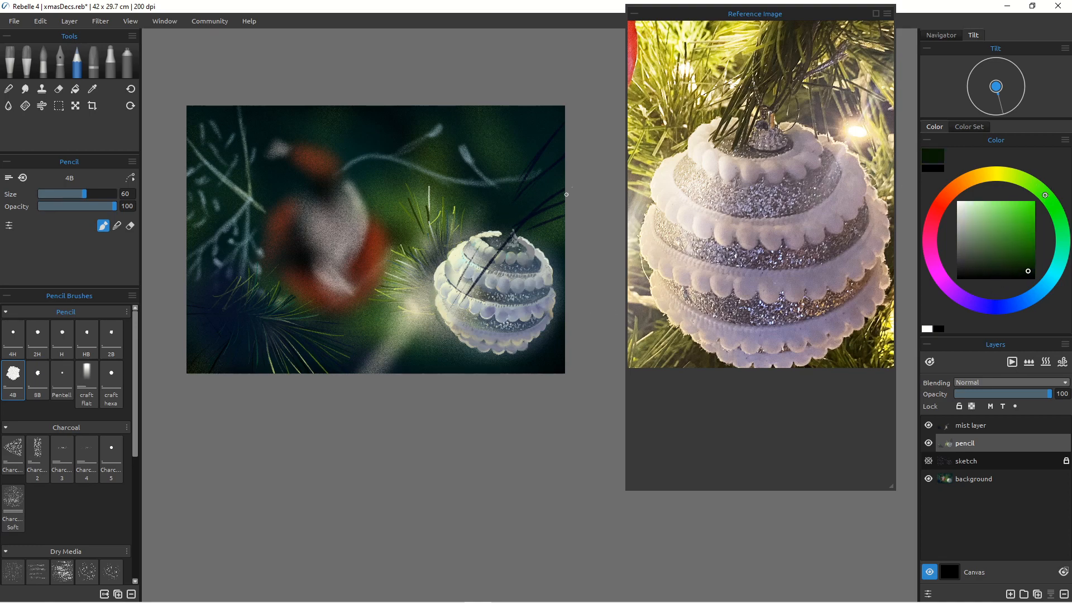
{"action": "left_click_drag", "start_coordinate": [502, 232], "coordinate": [433, 308]}
{"action": "left_click_drag", "start_coordinate": [557, 225], "coordinate": [495, 257]}
{"action": "left_click_drag", "start_coordinate": [470, 203], "coordinate": [419, 223]}
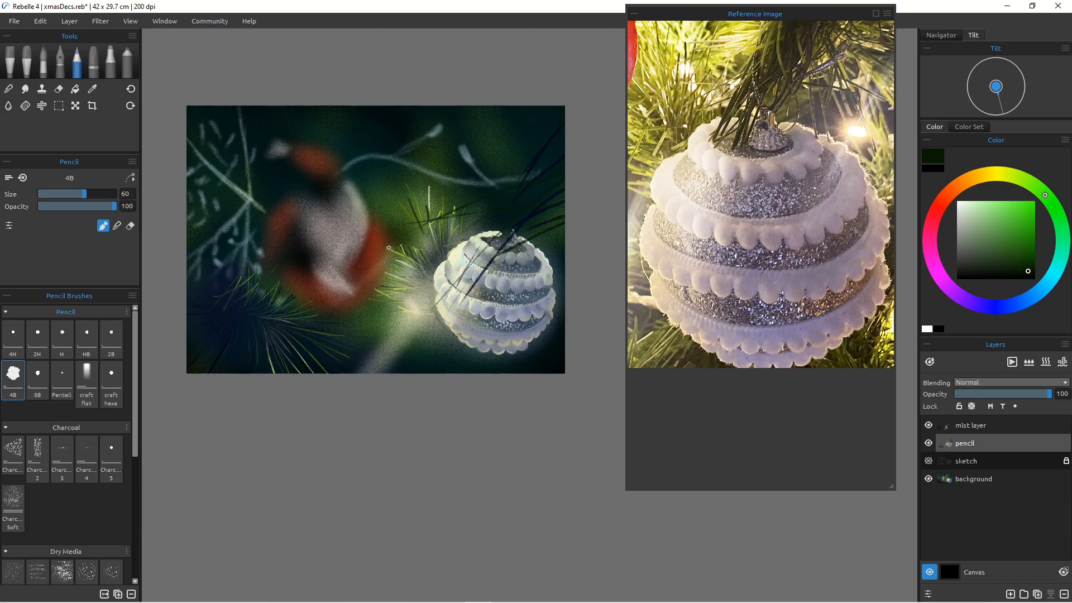
{"action": "mouse_move", "coordinate": [355, 269]}
{"action": "left_mouse_down"}
{"action": "mouse_move", "coordinate": [371, 265]}
{"action": "mouse_move", "coordinate": [359, 282]}
{"action": "mouse_move", "coordinate": [369, 280]}
{"action": "left_mouse_up"}
{"action": "left_click_drag", "start_coordinate": [330, 309], "coordinate": [357, 297]}
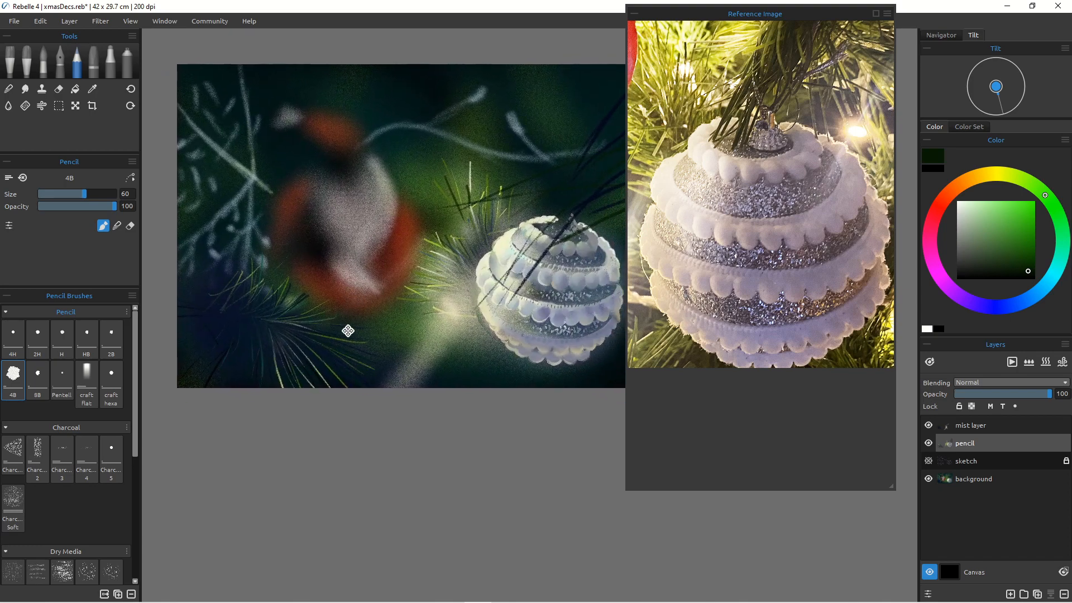
Step: Zoom in to inspect the needles, beads and glitter on the bauble, then return to the full view
{"action": "mouse_move", "coordinate": [378, 328]}
{"action": "left_mouse_down"}
{"action": "mouse_move", "coordinate": [412, 316]}
{"action": "mouse_move", "coordinate": [346, 350]}
{"action": "mouse_move", "coordinate": [397, 323]}
{"action": "left_mouse_up"}
{"action": "left_click_drag", "start_coordinate": [474, 318], "coordinate": [176, 337]}
{"action": "left_click_drag", "start_coordinate": [468, 420], "coordinate": [454, 427]}
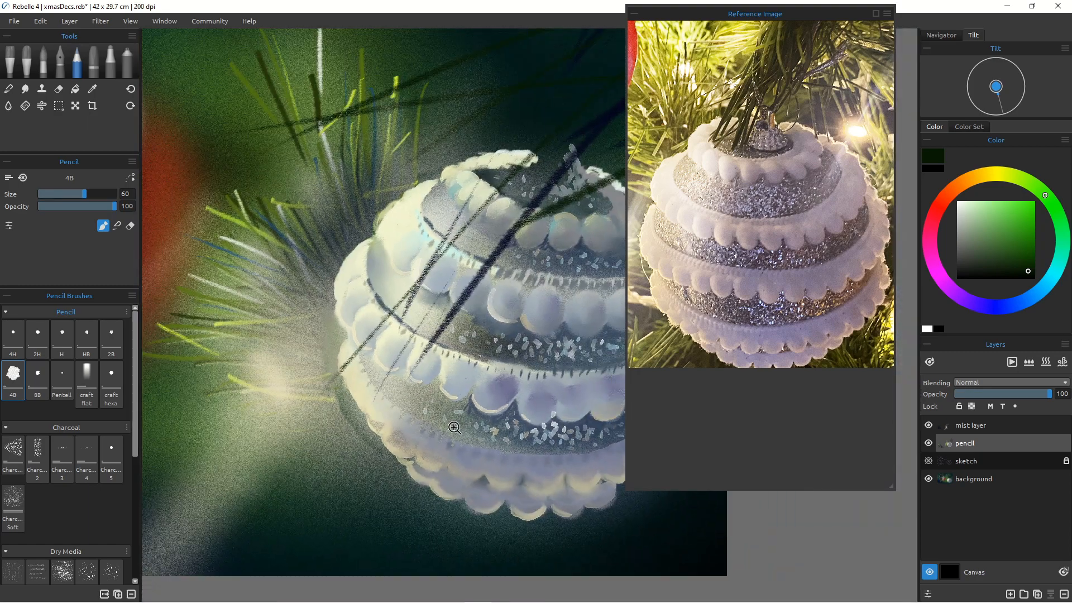
{"action": "left_click_drag", "start_coordinate": [517, 378], "coordinate": [534, 329]}
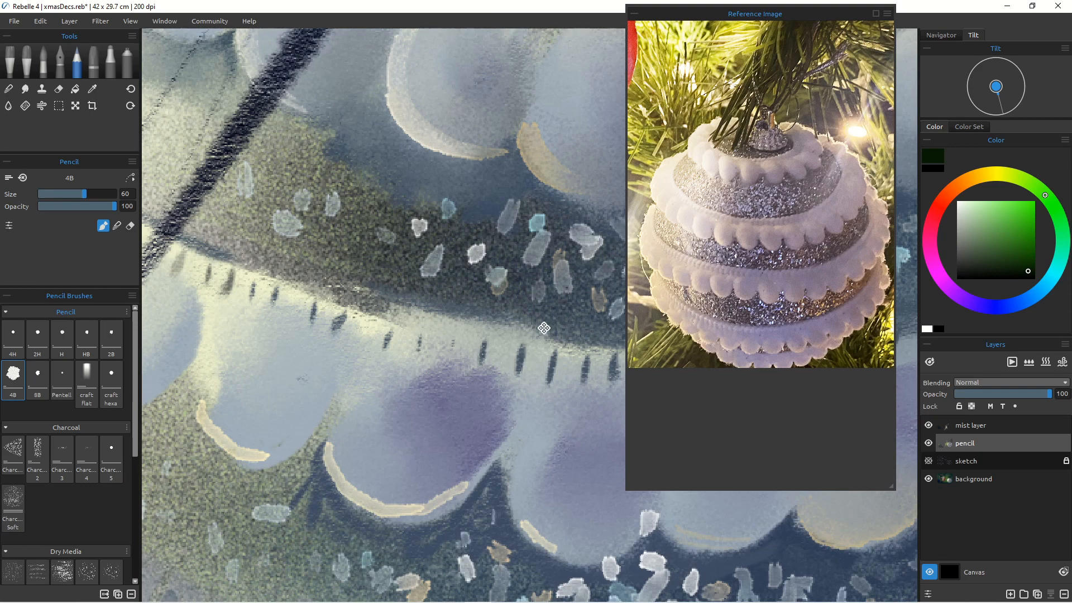
{"action": "scroll", "coordinate": [544, 329], "scroll_direction": "down", "scroll_amount": 5}
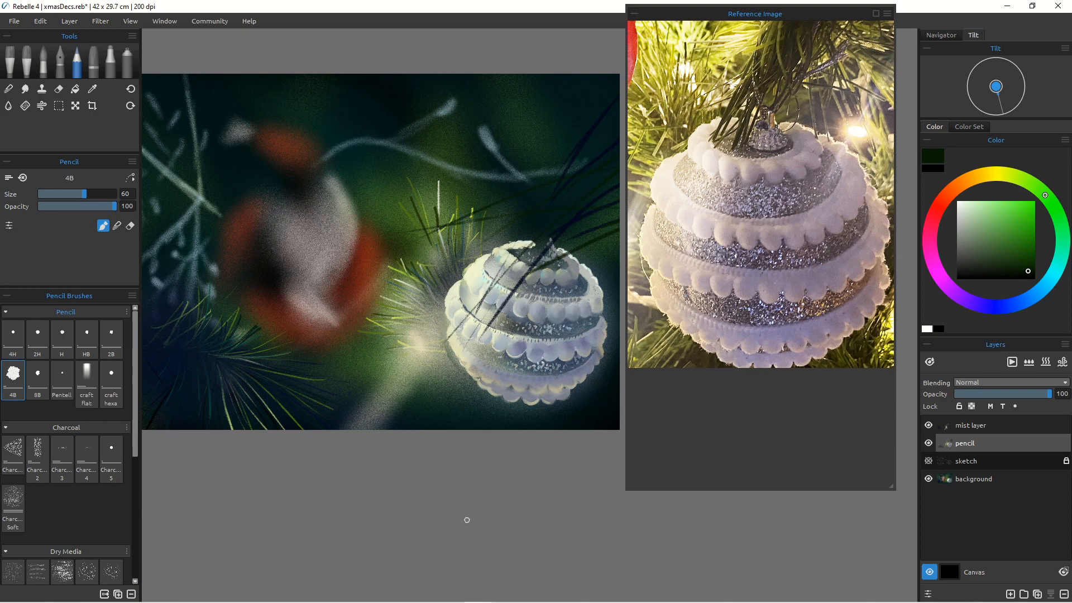
{"action": "left_click", "coordinate": [354, 316], "text": "ctrl"}
{"action": "left_click_drag", "start_coordinate": [314, 321], "coordinate": [555, 417]}
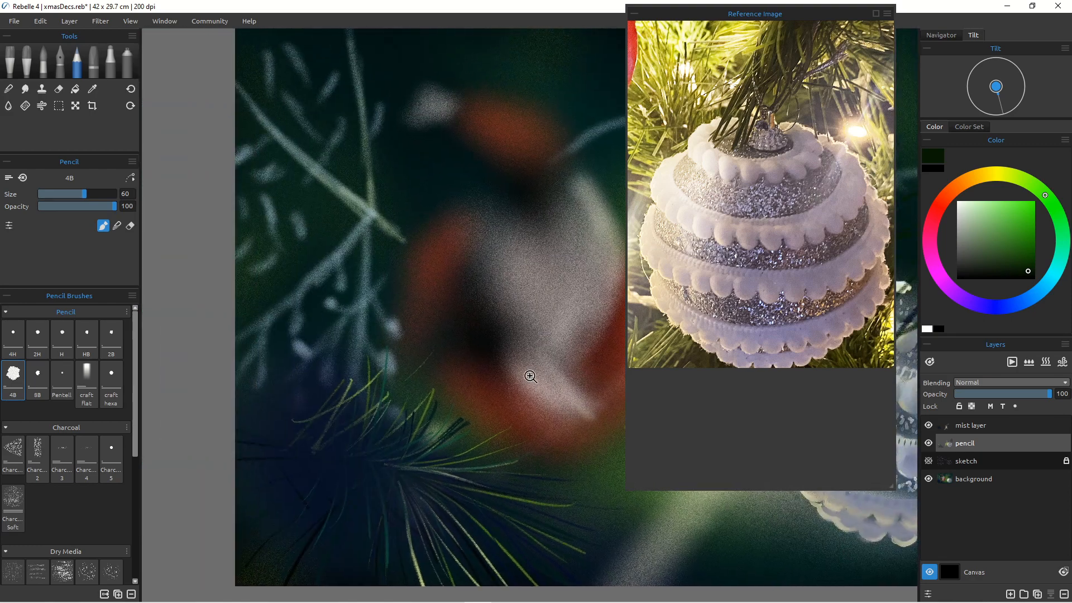
{"action": "mouse_move", "coordinate": [531, 377]}
{"action": "left_mouse_down"}
{"action": "mouse_move", "coordinate": [513, 390]}
{"action": "mouse_move", "coordinate": [520, 379]}
{"action": "left_mouse_up"}
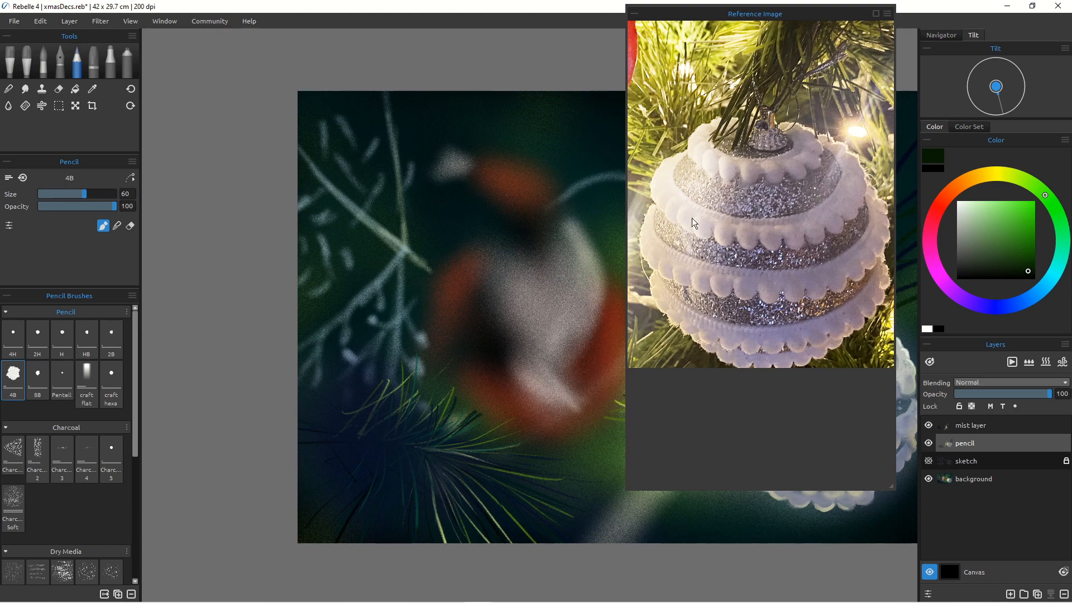
Step: Pan and zoom the reference image to show the snowflake photo
{"action": "left_click_drag", "start_coordinate": [658, 185], "coordinate": [826, 328]}
{"action": "left_click_drag", "start_coordinate": [704, 225], "coordinate": [863, 354]}
{"action": "left_click_drag", "start_coordinate": [710, 272], "coordinate": [822, 272]}
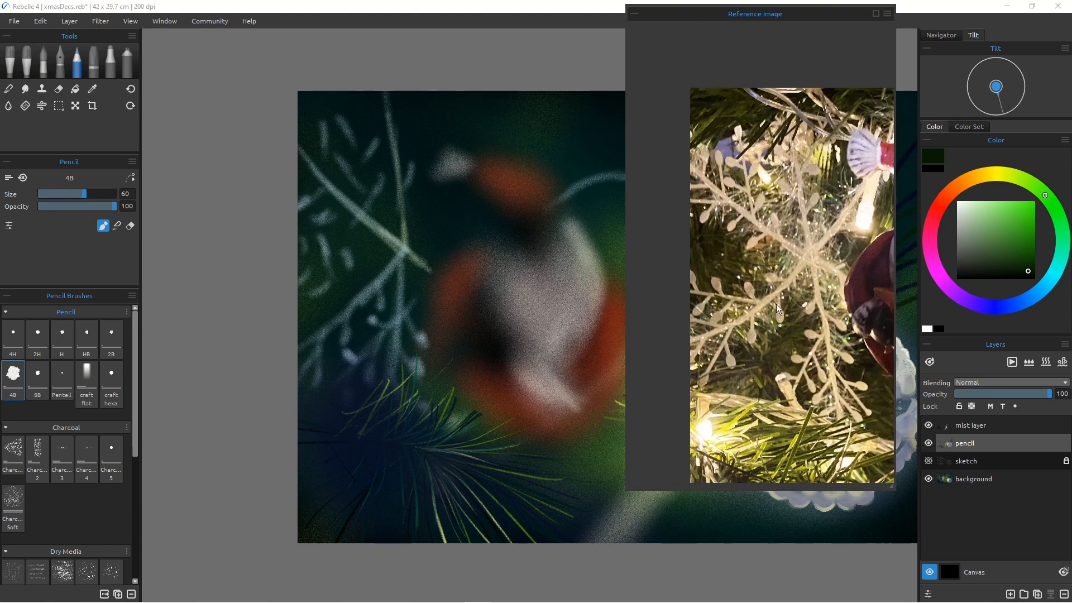
{"action": "left_click_drag", "start_coordinate": [777, 314], "coordinate": [738, 262]}
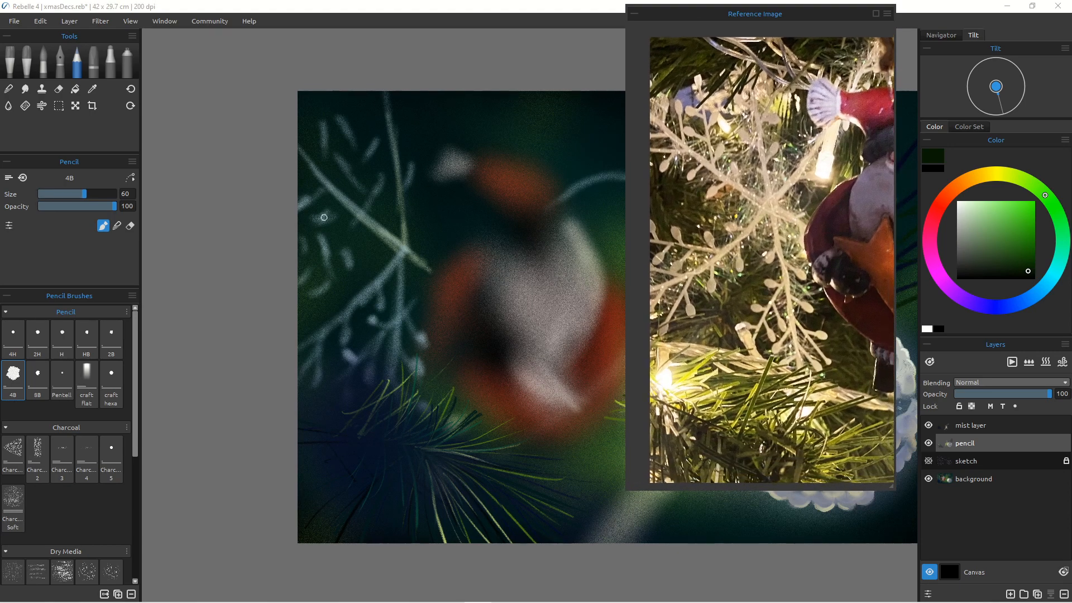
Step: Pick a muted golden ochre and draw pencil strokes along the snowflake's upper-left arm
{"action": "left_click_drag", "start_coordinate": [339, 186], "coordinate": [428, 270]}
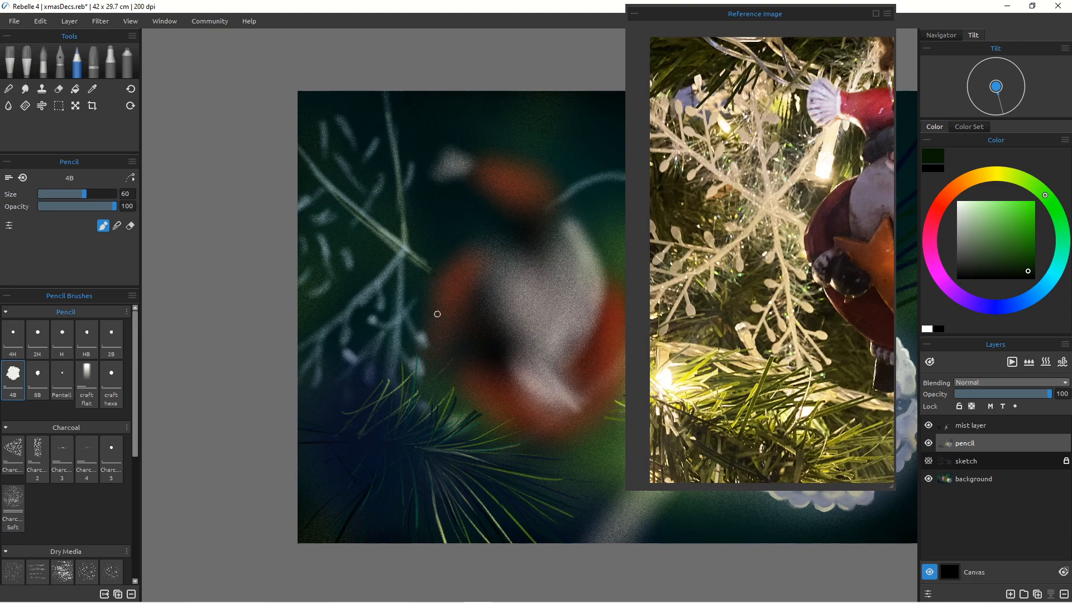
{"action": "left_click", "coordinate": [987, 175]}
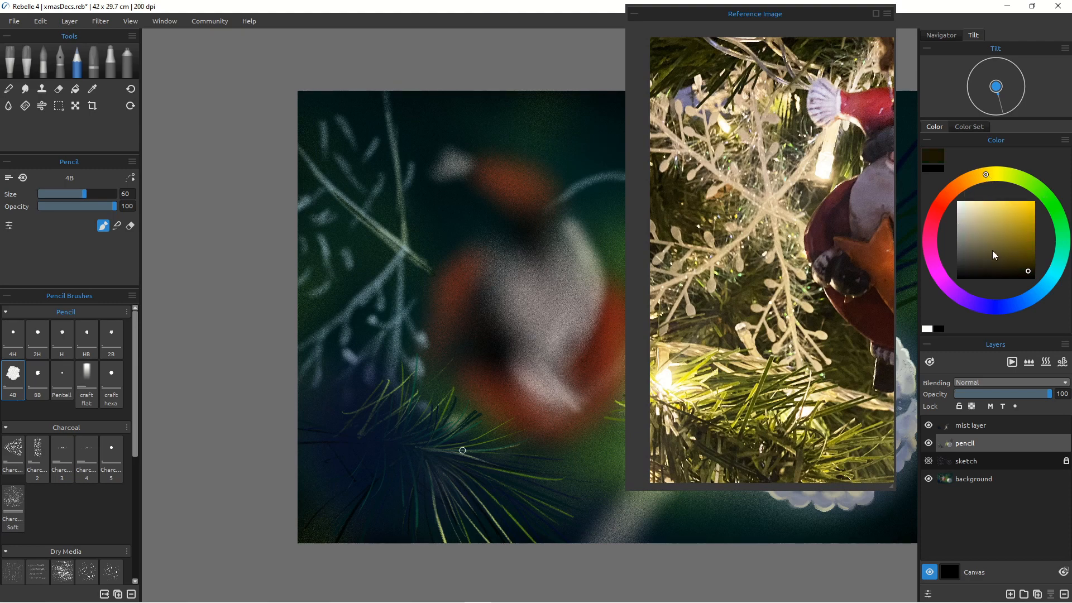
{"action": "left_click", "coordinate": [981, 224]}
{"action": "left_click", "coordinate": [991, 230]}
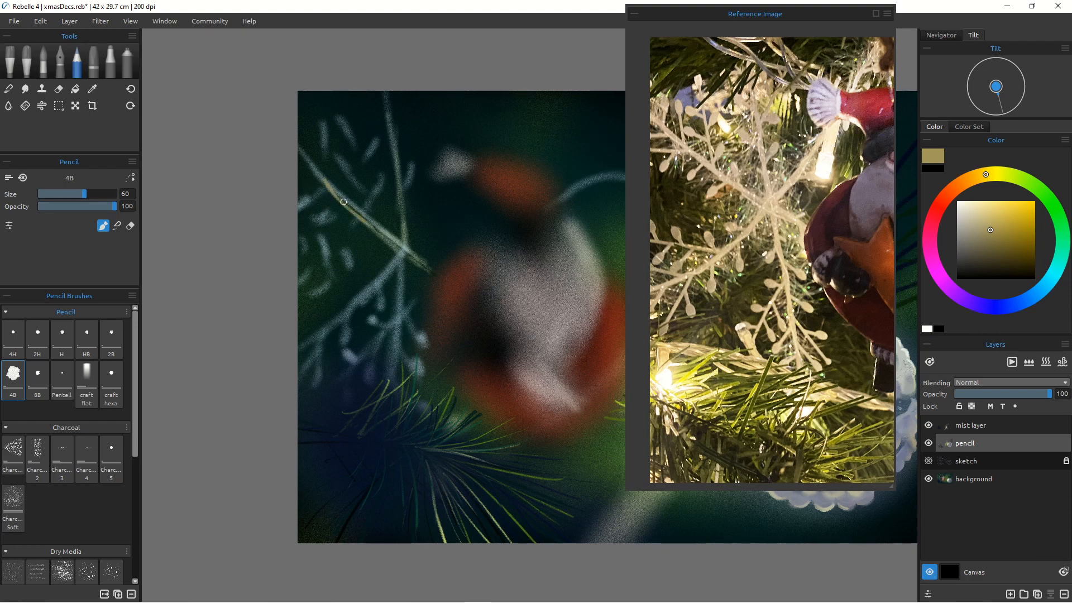
{"action": "mouse_move", "coordinate": [327, 183]}
{"action": "left_mouse_down"}
{"action": "mouse_move", "coordinate": [412, 252]}
{"action": "mouse_move", "coordinate": [320, 180]}
{"action": "mouse_move", "coordinate": [383, 237]}
{"action": "left_mouse_up"}
{"action": "mouse_move", "coordinate": [566, 308]}
{"action": "left_mouse_down"}
{"action": "mouse_move", "coordinate": [386, 308]}
{"action": "mouse_move", "coordinate": [427, 262]}
{"action": "left_mouse_up"}
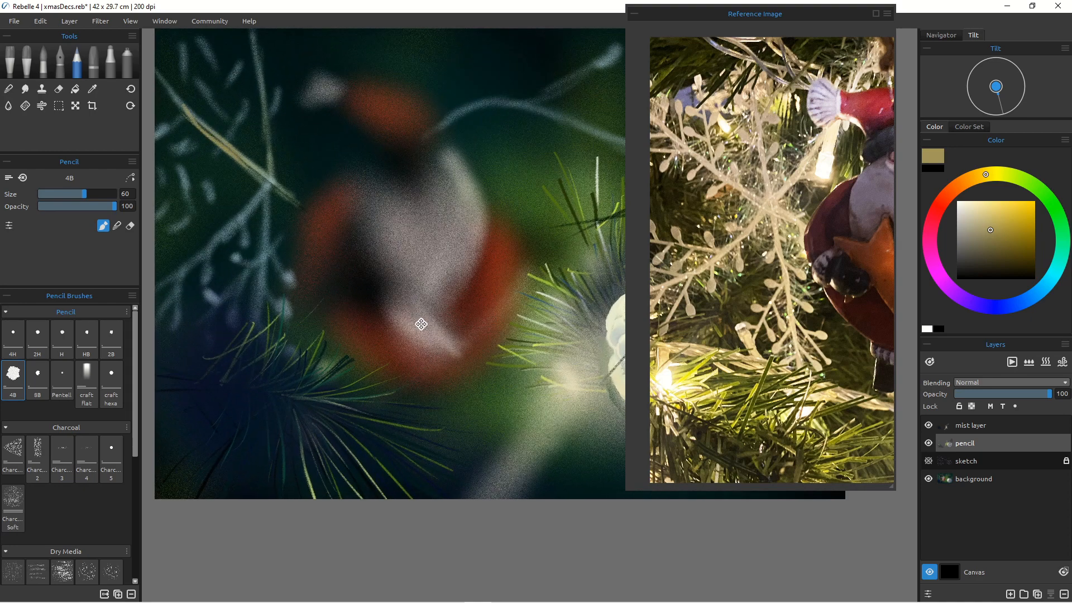
{"action": "left_click_drag", "start_coordinate": [484, 338], "coordinate": [390, 328]}
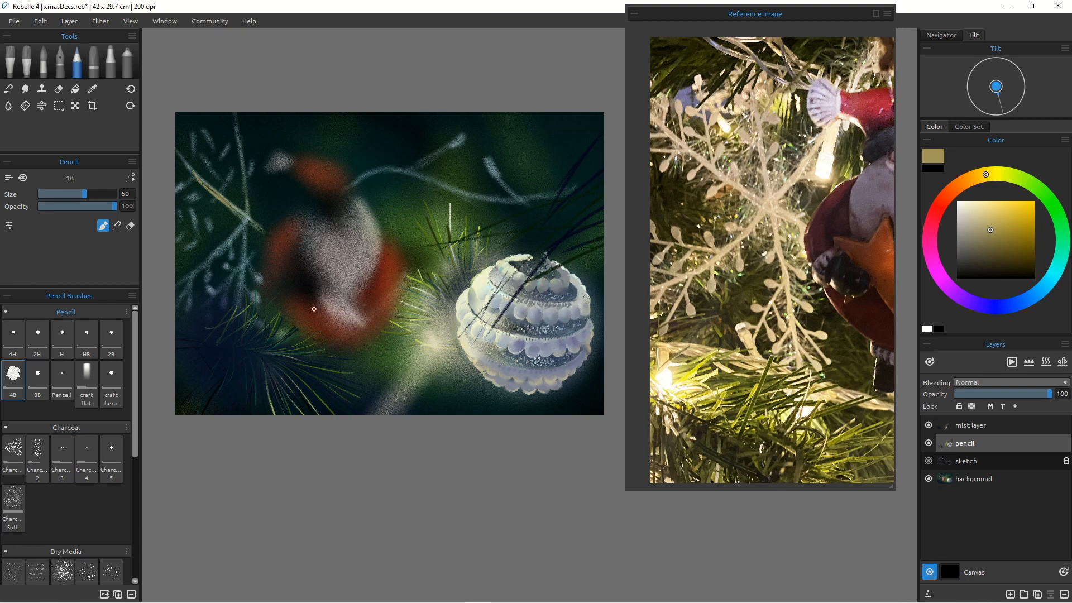
Step: Add more golden pencil strokes on the snowflake and undo the last one
{"action": "left_click_drag", "start_coordinate": [342, 278], "coordinate": [361, 268]}
{"action": "left_click_drag", "start_coordinate": [330, 317], "coordinate": [585, 318]}
{"action": "mouse_move", "coordinate": [459, 305]}
{"action": "left_mouse_down"}
{"action": "mouse_move", "coordinate": [470, 336]}
{"action": "mouse_move", "coordinate": [459, 340]}
{"action": "mouse_move", "coordinate": [482, 362]}
{"action": "left_mouse_up"}
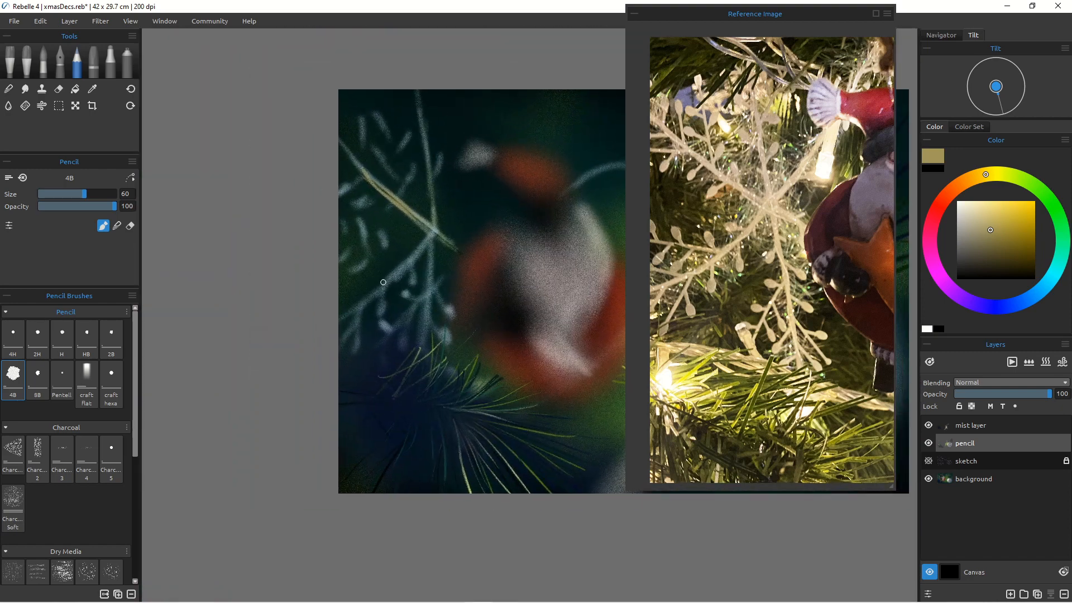
{"action": "key", "text": "ctrl+z"}
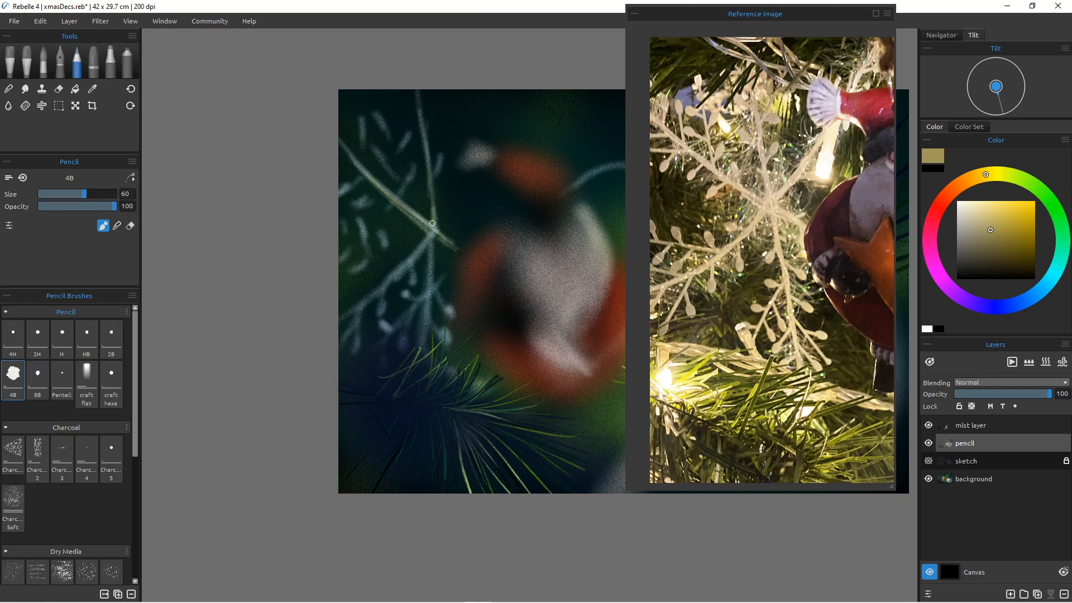
Step: Draw golden stems with bud tips on the snowflake's upper-left branches
{"action": "mouse_move", "coordinate": [361, 115]}
{"action": "left_mouse_down"}
{"action": "mouse_move", "coordinate": [373, 170]}
{"action": "mouse_move", "coordinate": [373, 148]}
{"action": "mouse_move", "coordinate": [384, 164]}
{"action": "mouse_move", "coordinate": [375, 146]}
{"action": "mouse_move", "coordinate": [395, 177]}
{"action": "mouse_move", "coordinate": [409, 181]}
{"action": "mouse_move", "coordinate": [412, 163]}
{"action": "mouse_move", "coordinate": [395, 198]}
{"action": "left_mouse_up"}
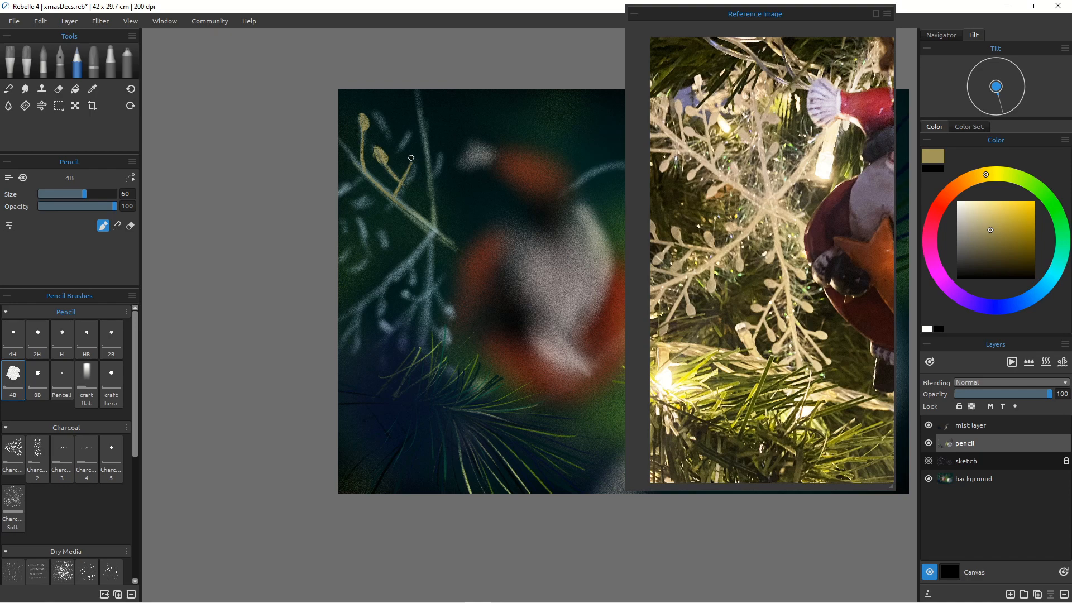
{"action": "left_click_drag", "start_coordinate": [413, 160], "coordinate": [408, 171]}
{"action": "left_click_drag", "start_coordinate": [420, 119], "coordinate": [435, 233]}
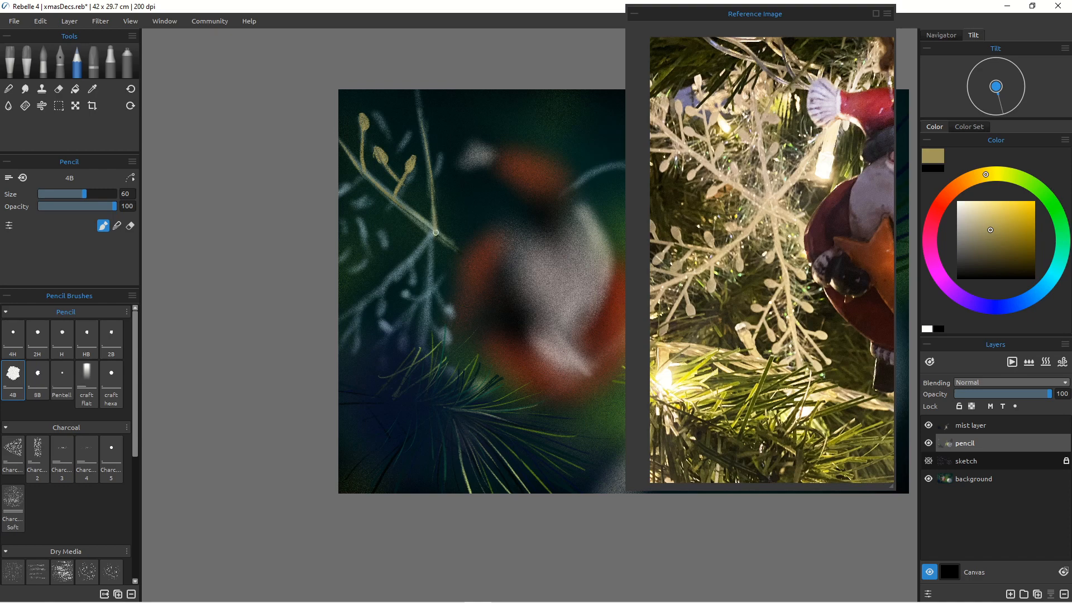
{"action": "mouse_move", "coordinate": [433, 183]}
{"action": "left_mouse_down"}
{"action": "mouse_move", "coordinate": [411, 82]}
{"action": "mouse_move", "coordinate": [438, 163]}
{"action": "mouse_move", "coordinate": [443, 149]}
{"action": "mouse_move", "coordinate": [433, 176]}
{"action": "left_mouse_up"}
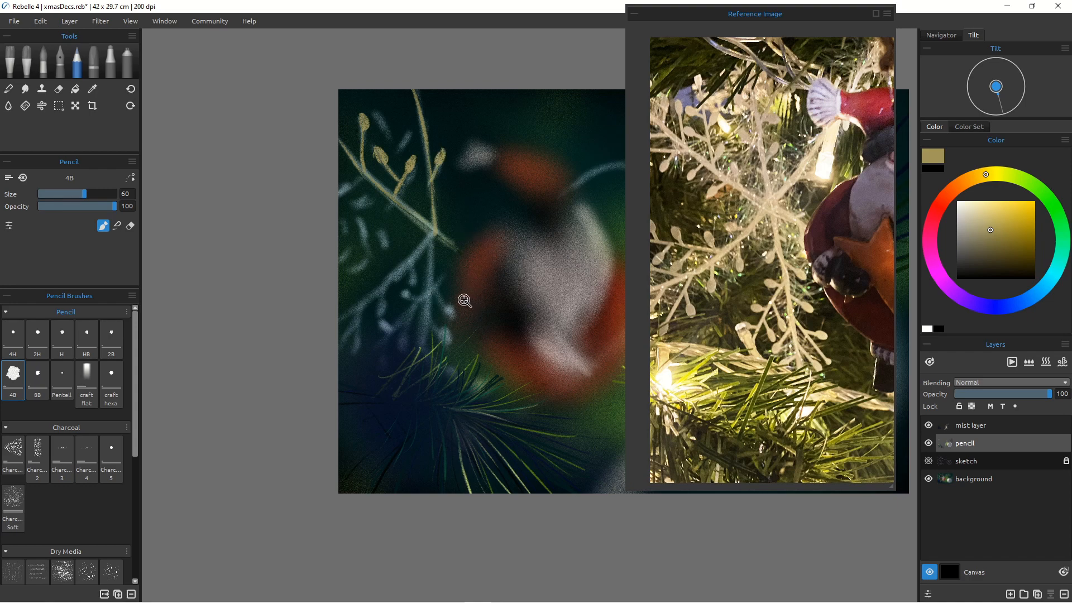
Step: Show the sketch layer briefly to compare the drawing against the painting, then hide it again
{"action": "mouse_move", "coordinate": [464, 305]}
{"action": "left_mouse_down"}
{"action": "mouse_move", "coordinate": [439, 306]}
{"action": "mouse_move", "coordinate": [472, 296]}
{"action": "mouse_move", "coordinate": [397, 306]}
{"action": "mouse_move", "coordinate": [445, 277]}
{"action": "left_mouse_up"}
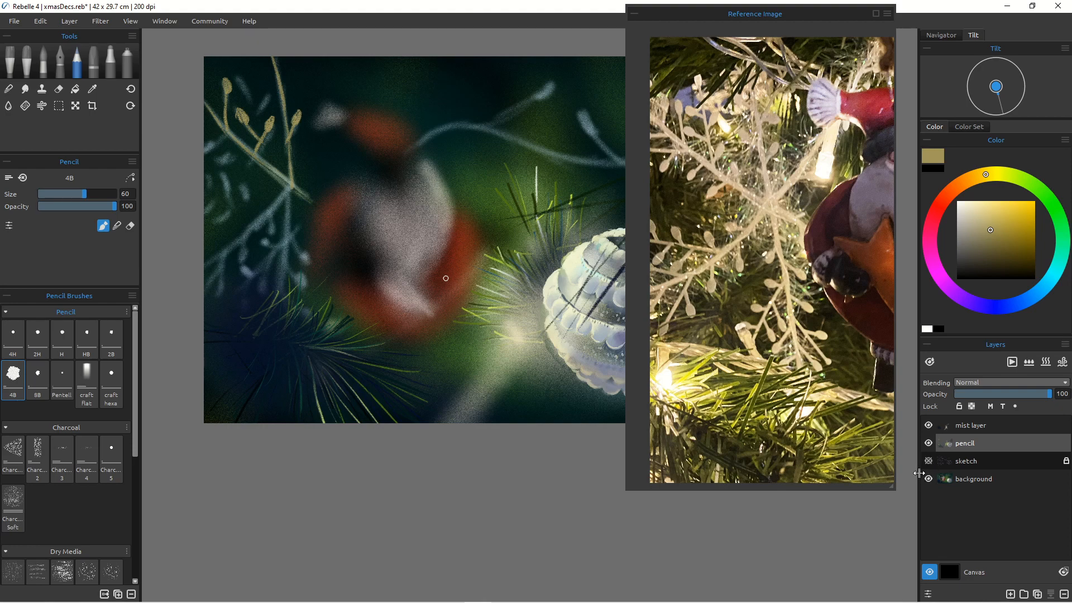
{"action": "left_click", "coordinate": [929, 461]}
{"action": "left_click", "coordinate": [930, 461]}
{"action": "left_click", "coordinate": [934, 467]}
{"action": "left_click", "coordinate": [940, 472]}
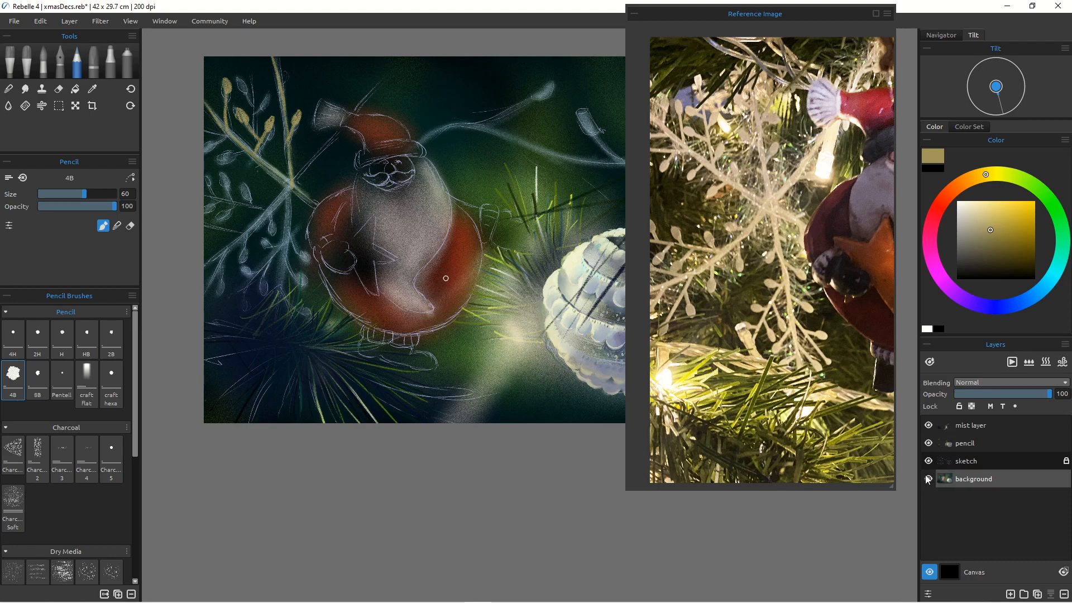
{"action": "left_click", "coordinate": [931, 464]}
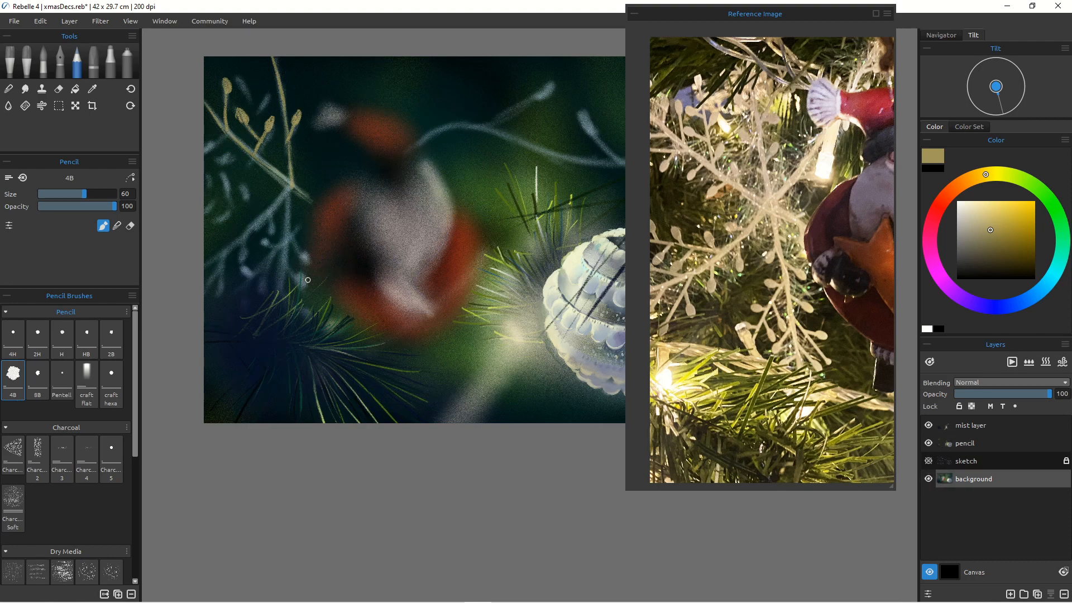
Step: Add golden stems and a central highlight to the snowflake's upper arms
{"action": "scroll", "coordinate": [359, 255], "scroll_direction": "up", "scroll_amount": 5}
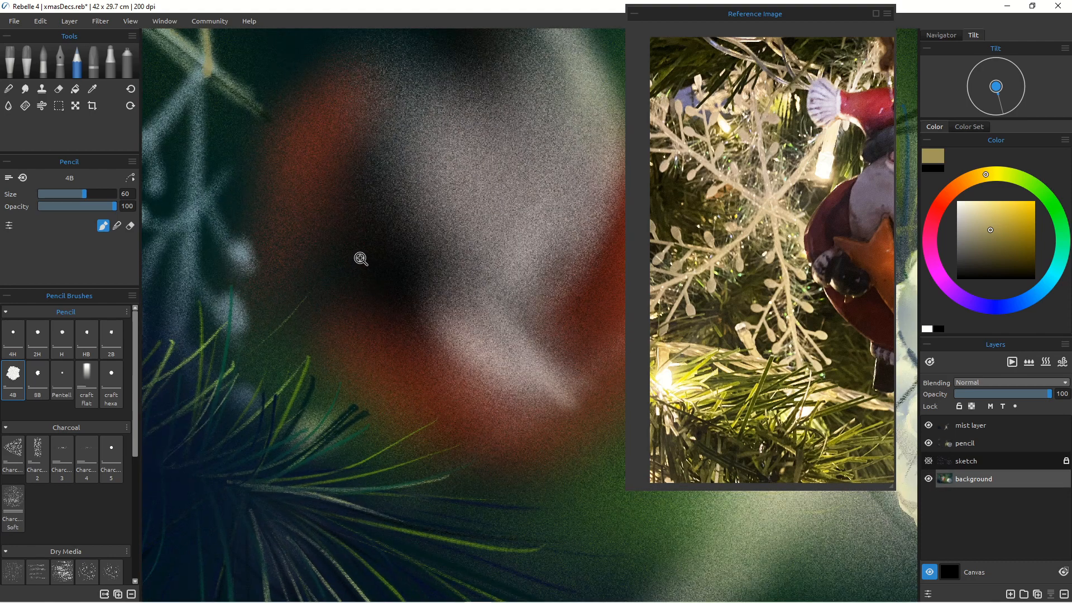
{"action": "scroll", "coordinate": [491, 323], "scroll_direction": "down", "scroll_amount": 5}
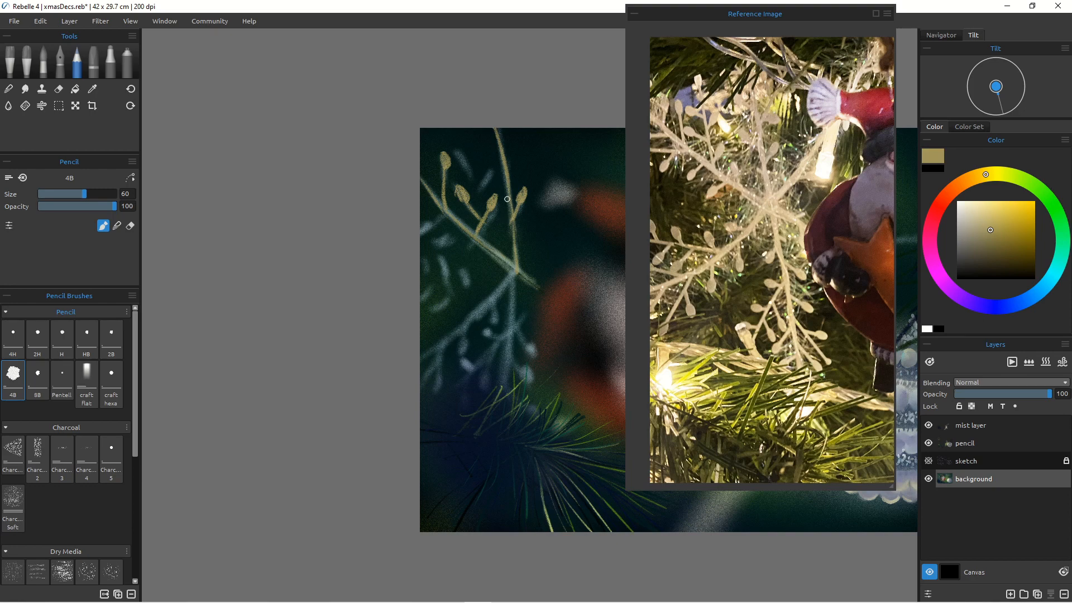
{"action": "left_click_drag", "start_coordinate": [507, 199], "coordinate": [514, 260]}
{"action": "mouse_move", "coordinate": [510, 282]}
{"action": "left_mouse_down"}
{"action": "mouse_move", "coordinate": [512, 323]}
{"action": "mouse_move", "coordinate": [513, 274]}
{"action": "mouse_move", "coordinate": [500, 382]}
{"action": "mouse_move", "coordinate": [510, 326]}
{"action": "mouse_move", "coordinate": [507, 366]}
{"action": "left_mouse_up"}
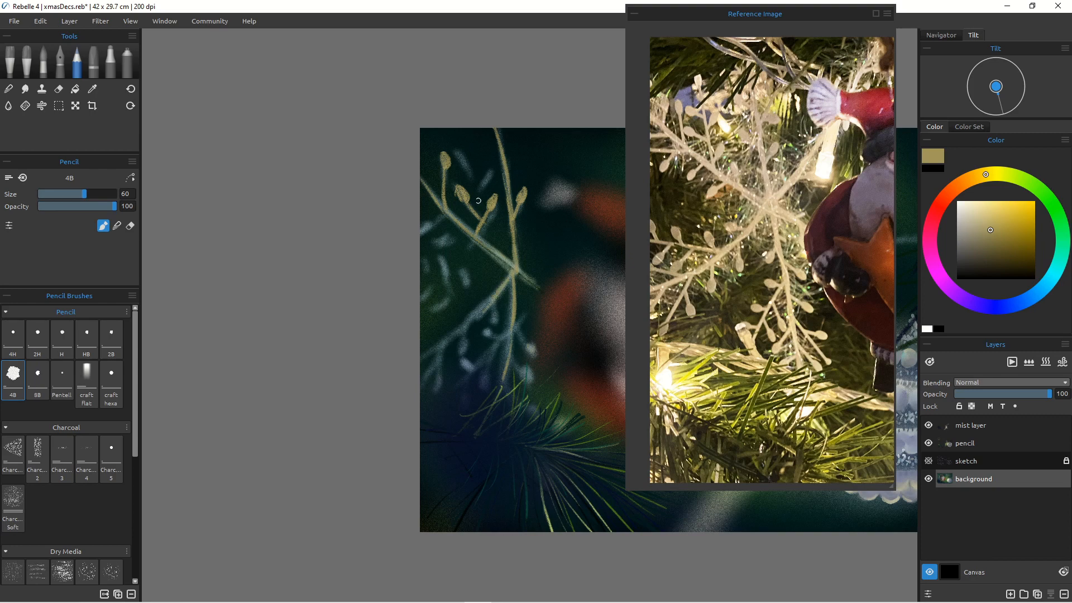
{"action": "mouse_move", "coordinate": [514, 272]}
{"action": "left_mouse_down"}
{"action": "mouse_move", "coordinate": [538, 288]}
{"action": "mouse_move", "coordinate": [515, 307]}
{"action": "left_mouse_up"}
{"action": "mouse_move", "coordinate": [527, 251]}
{"action": "left_mouse_down"}
{"action": "mouse_move", "coordinate": [507, 284]}
{"action": "mouse_move", "coordinate": [533, 240]}
{"action": "left_mouse_up"}
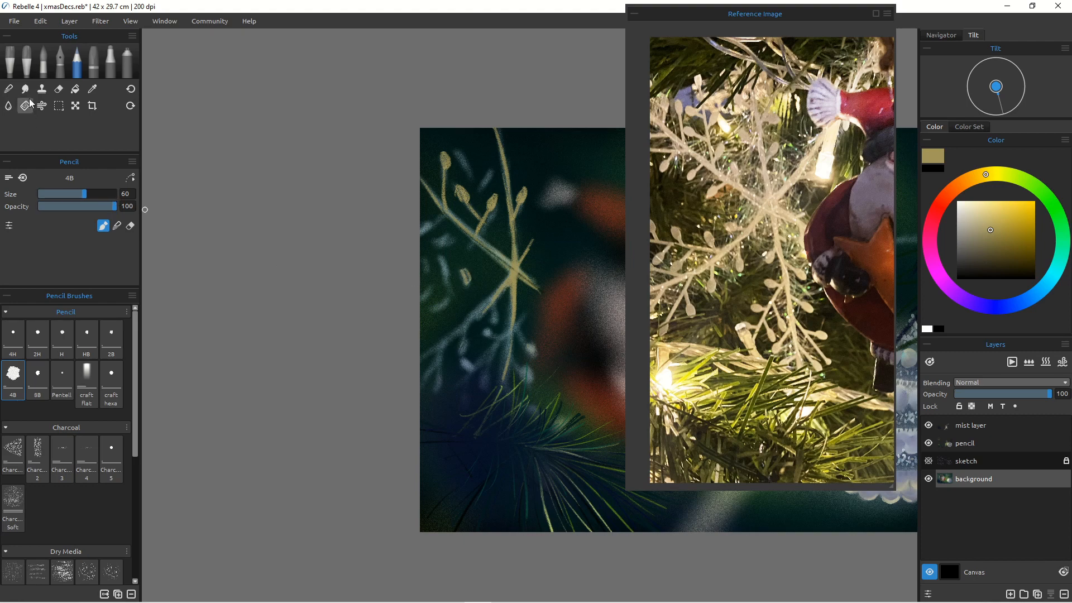
Step: Switch to the Soft Noisy blend brush on the pencil layer and set its size to 18
{"action": "key", "text": "n"}
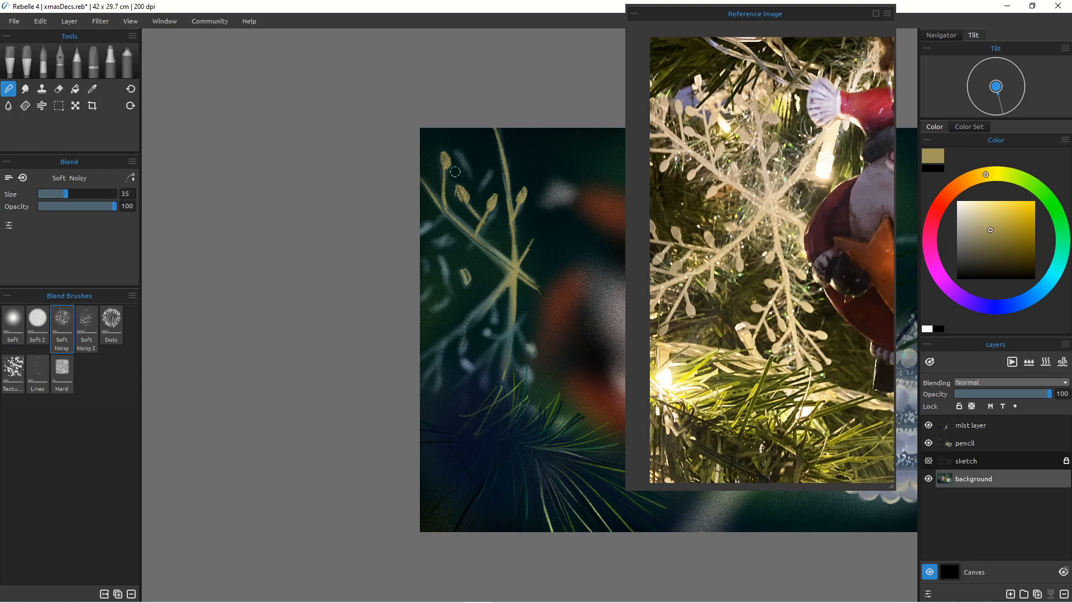
{"action": "key", "text": "bracketright"}
{"action": "key", "text": "bracketright"}
{"action": "key", "text": "bracketright"}
{"action": "key", "text": "bracketright"}
{"action": "key", "text": "bracketright"}
{"action": "left_click", "coordinate": [961, 444]}
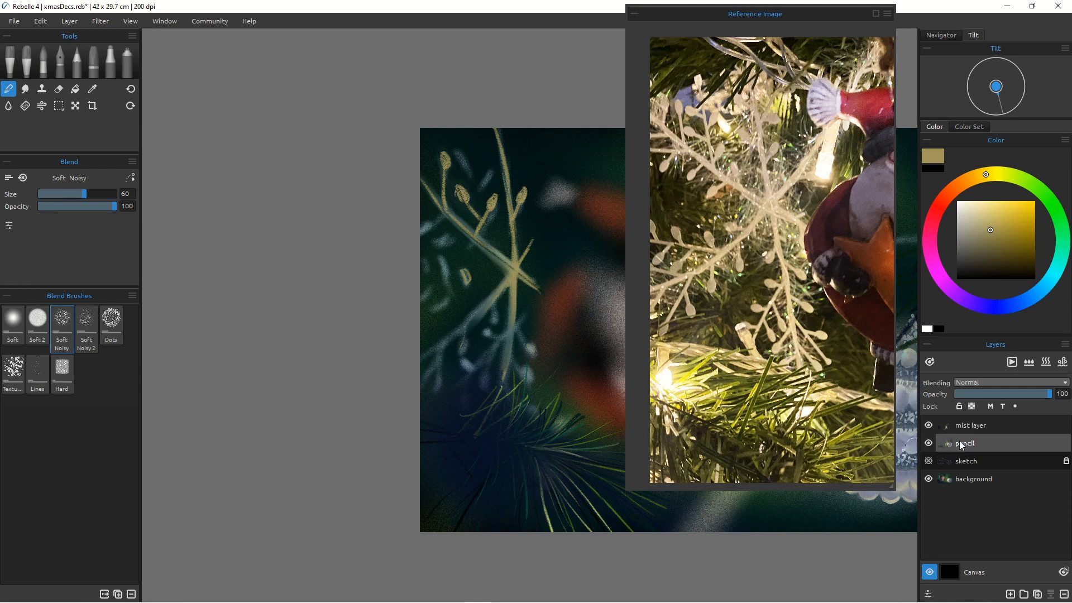
{"action": "key", "text": "bracketleft"}
{"action": "key", "text": "bracketleft"}
{"action": "key", "text": "bracketleft"}
{"action": "key", "text": "bracketleft"}
{"action": "key", "text": "bracketleft"}
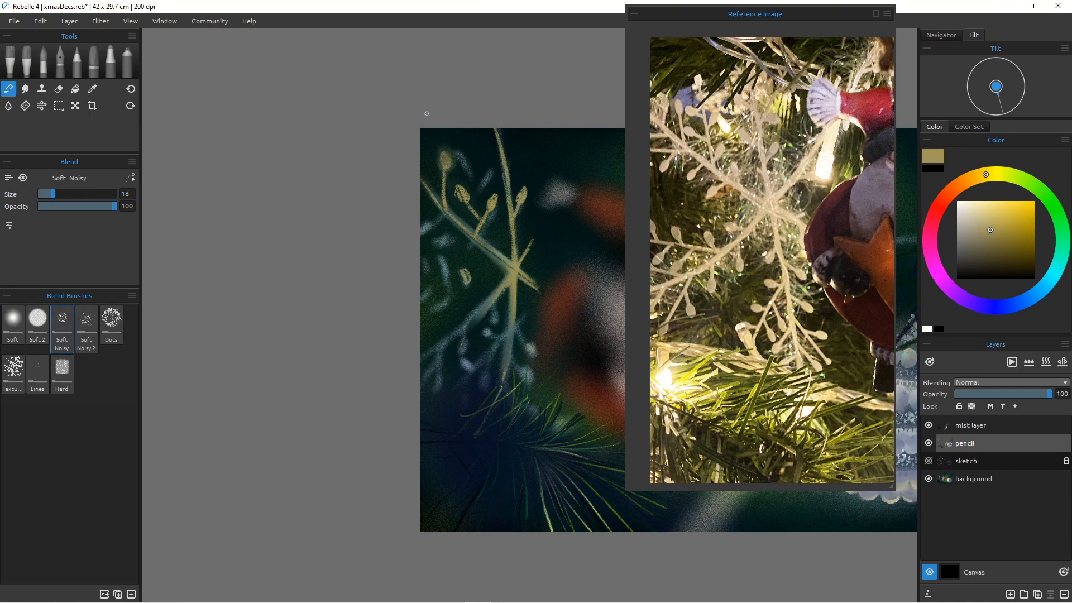
Step: Undo the last two actions and lock the background layer
{"action": "key", "text": "ctrl+z"}
{"action": "key", "text": "ctrl+z"}
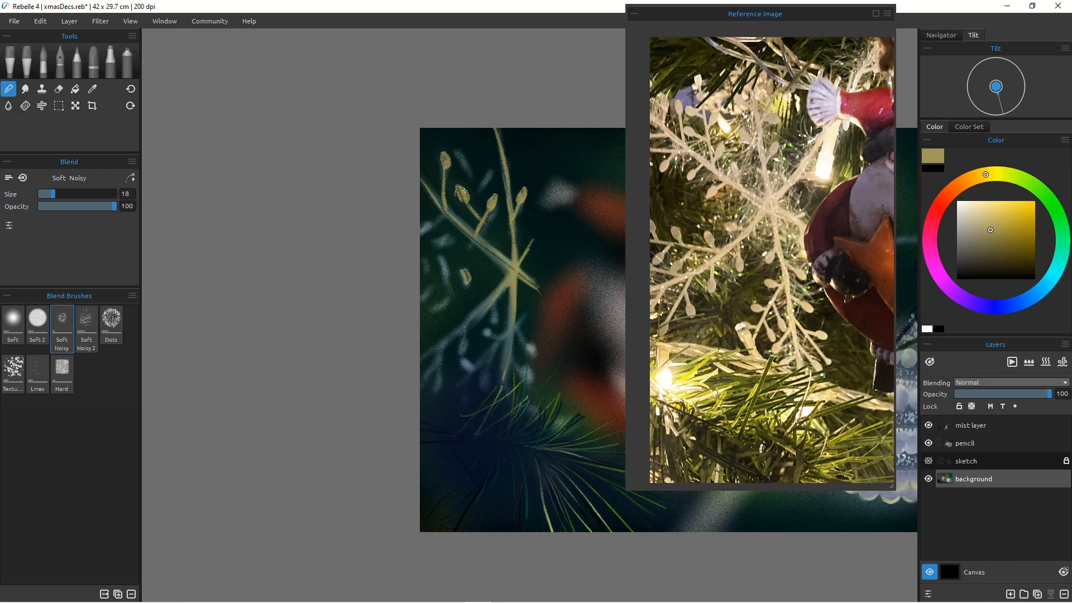
{"action": "left_click", "coordinate": [958, 426]}
{"action": "left_click", "coordinate": [962, 445]}
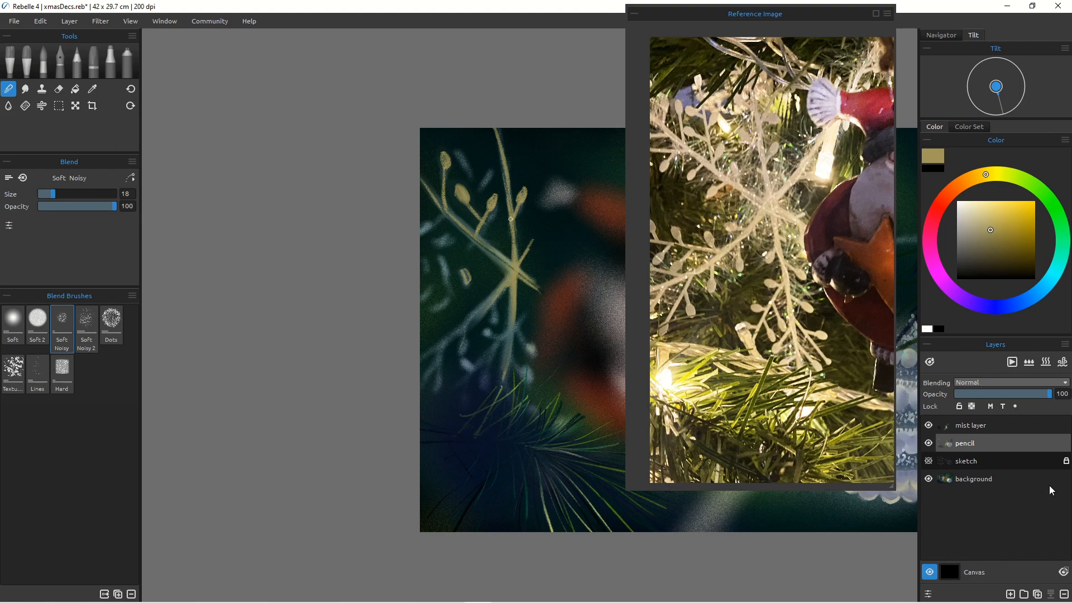
{"action": "left_click", "coordinate": [1006, 481]}
{"action": "left_click", "coordinate": [959, 407]}
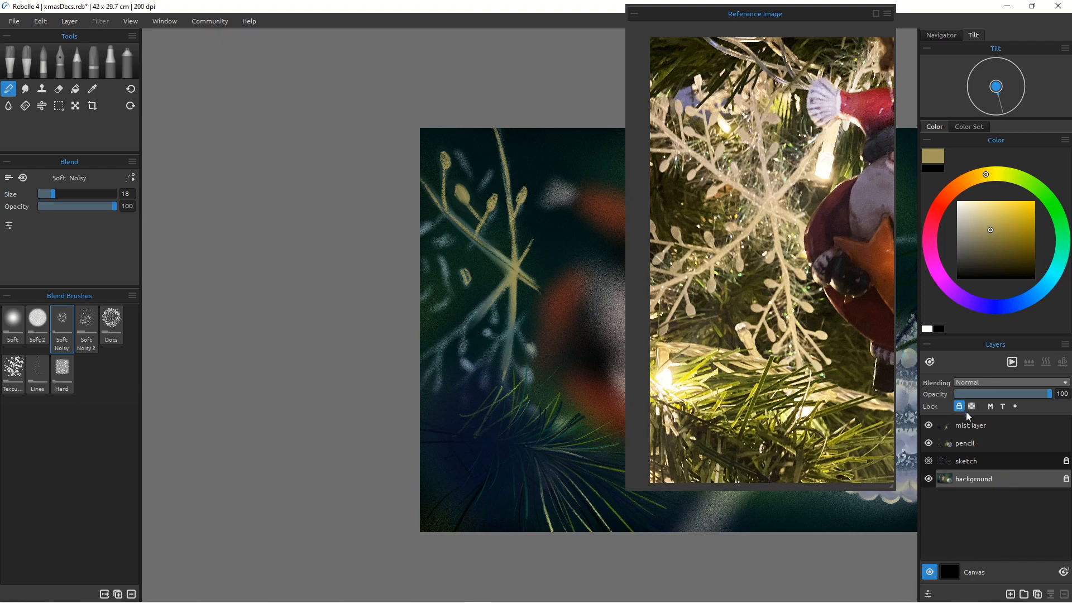
Step: Select the pencil layer, blend the snowflake's upper golden stroke, and enlarge the blend brush to 25
{"action": "left_click", "coordinate": [969, 444]}
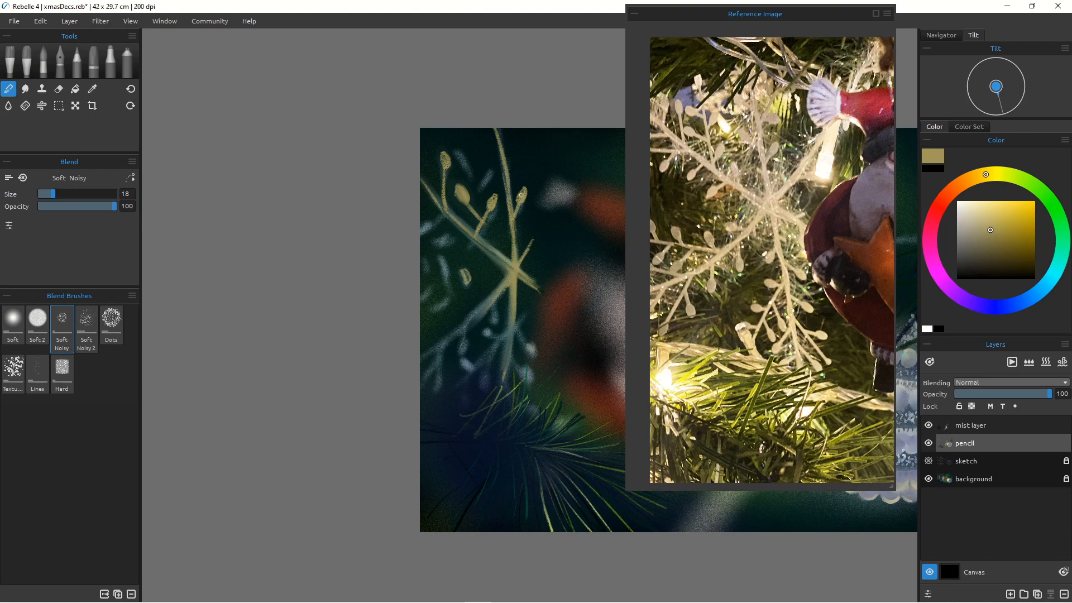
{"action": "left_click_drag", "start_coordinate": [524, 185], "coordinate": [523, 196]}
{"action": "key", "text": "bracketright"}
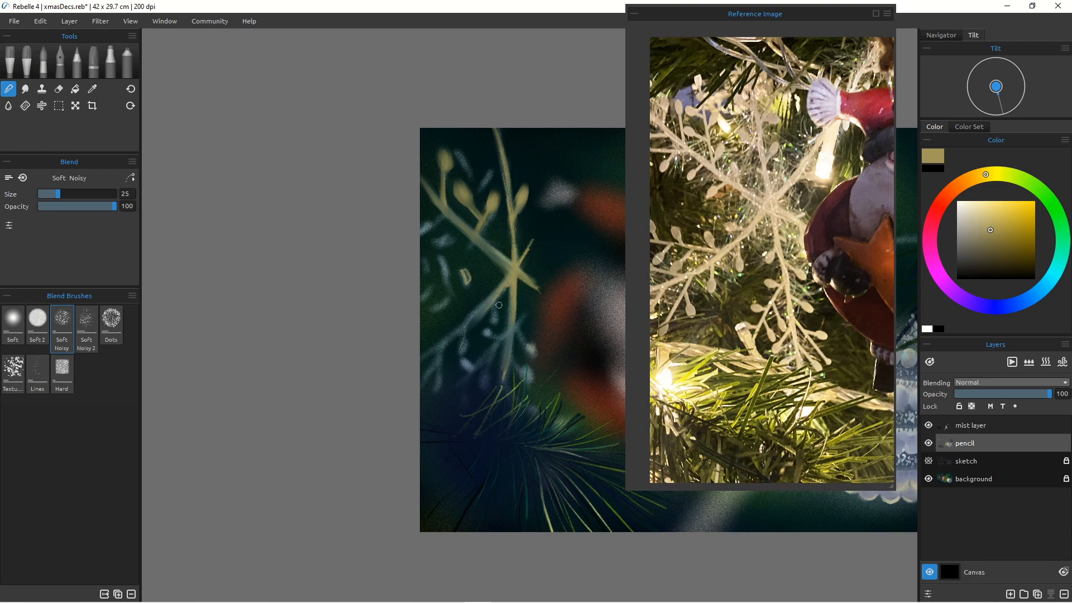
{"action": "scroll", "coordinate": [497, 323], "scroll_direction": "down", "scroll_amount": 5}
{"action": "scroll", "coordinate": [497, 323], "scroll_direction": "up", "scroll_amount": 4}
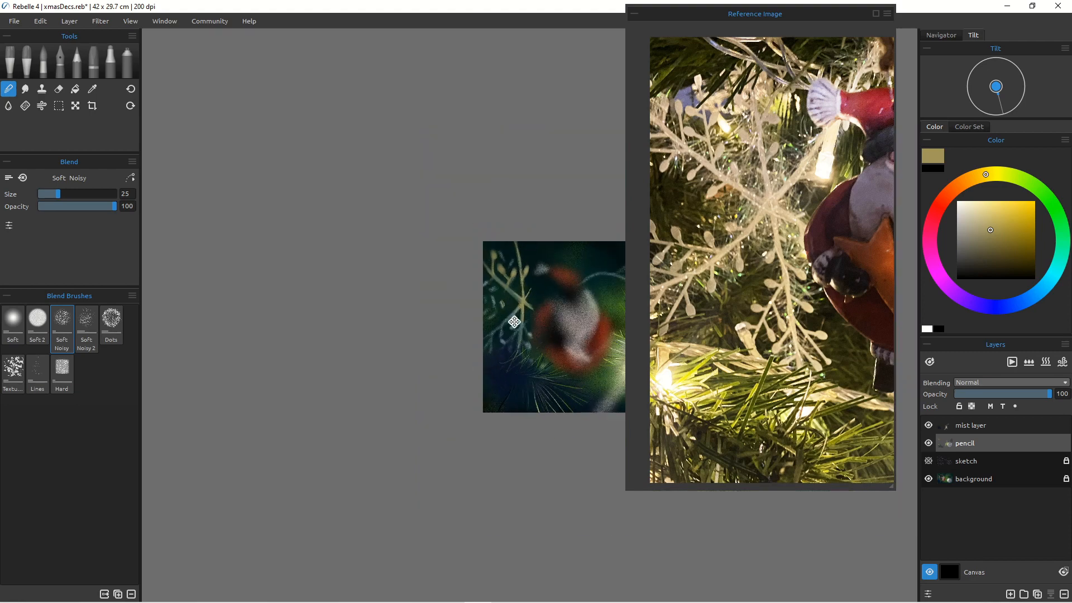
{"action": "scroll", "coordinate": [437, 341], "scroll_direction": "up", "scroll_amount": 2}
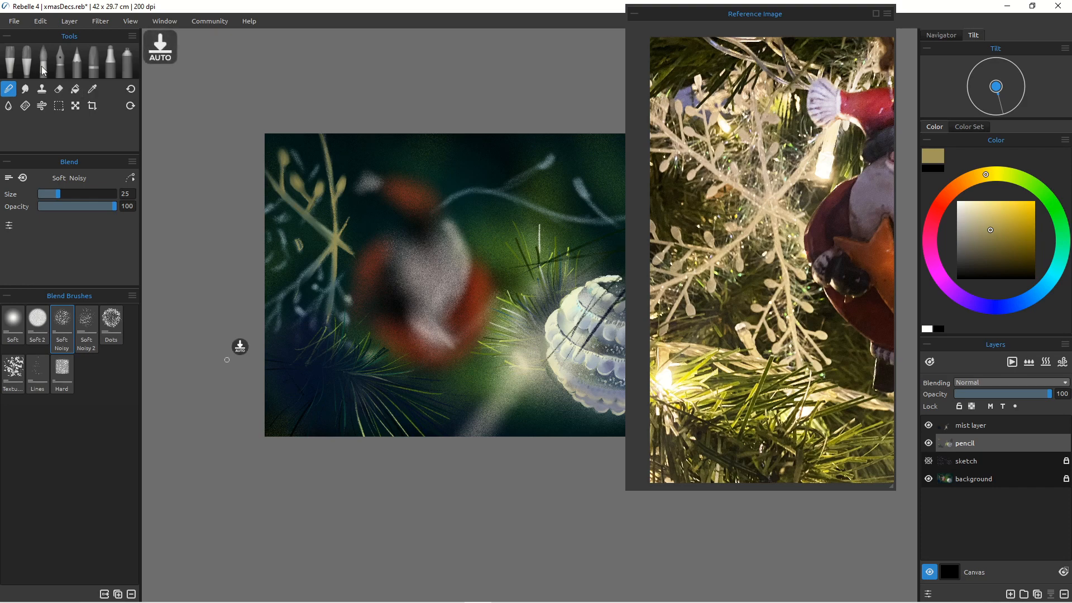
Step: Switch to the Spray 2 airbrush at size 18 and mist over the snowflake's upper-left arm
{"action": "key", "text": "a"}
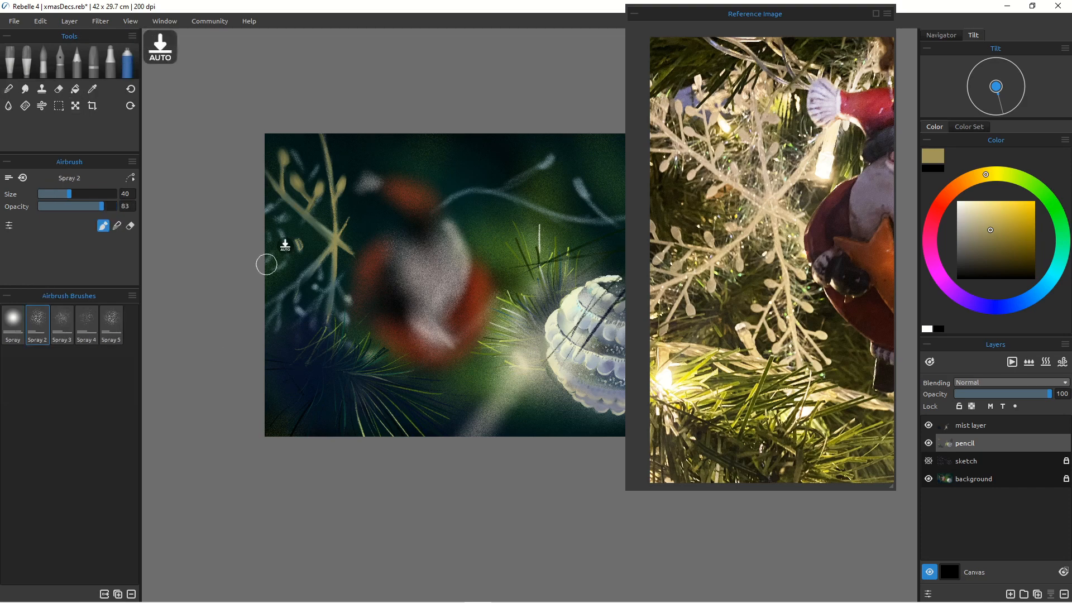
{"action": "key", "text": "bracketleft"}
{"action": "key", "text": "bracketleft"}
{"action": "key", "text": "bracketleft"}
{"action": "key", "text": "bracketleft"}
{"action": "key", "text": "bracketleft"}
{"action": "key", "text": "bracketleft"}
{"action": "key", "text": "bracketleft"}
{"action": "key", "text": "bracketleft"}
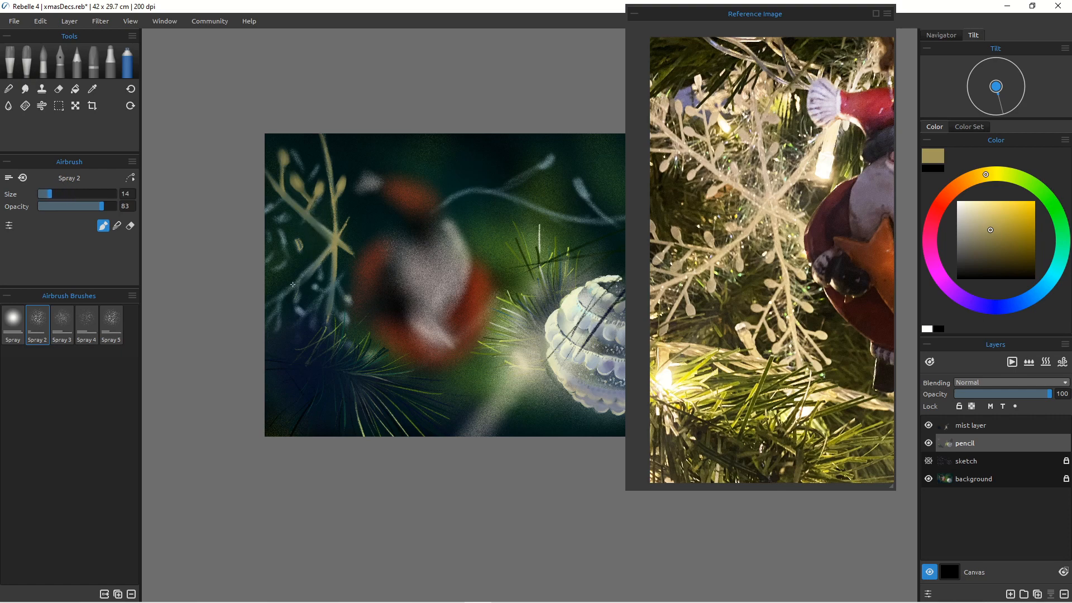
{"action": "key", "text": "bracketright"}
{"action": "key", "text": "bracketright"}
{"action": "left_click_drag", "start_coordinate": [330, 250], "coordinate": [290, 291]}
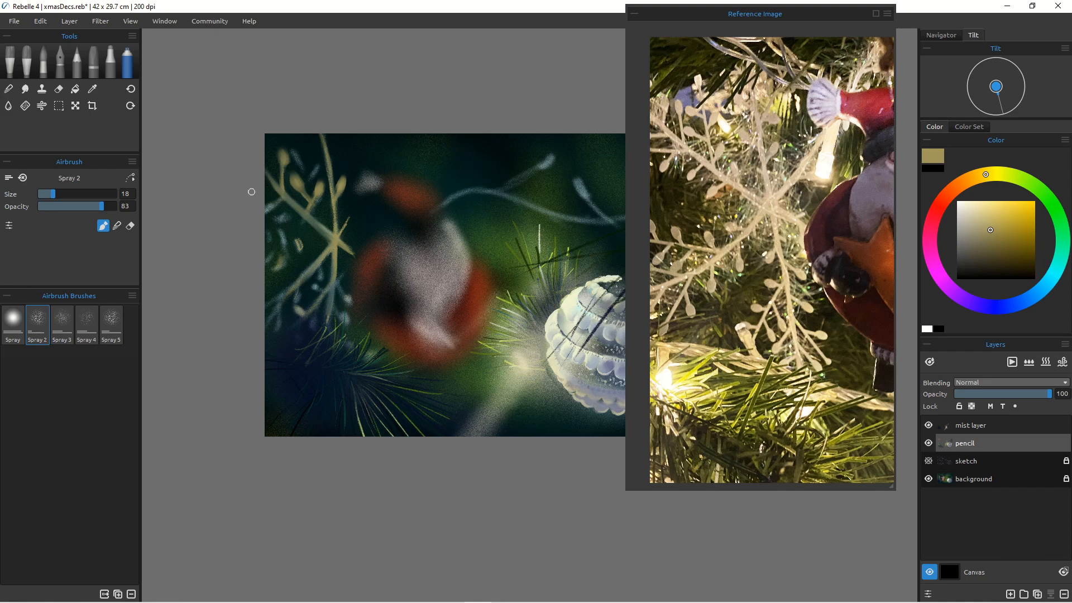
{"action": "key", "text": "bracketright"}
{"action": "key", "text": "bracketleft"}
{"action": "key", "text": "bracketleft"}
{"action": "key", "text": "bracketleft"}
Step: Switch back to the 4B pencil
{"action": "key", "text": "p"}
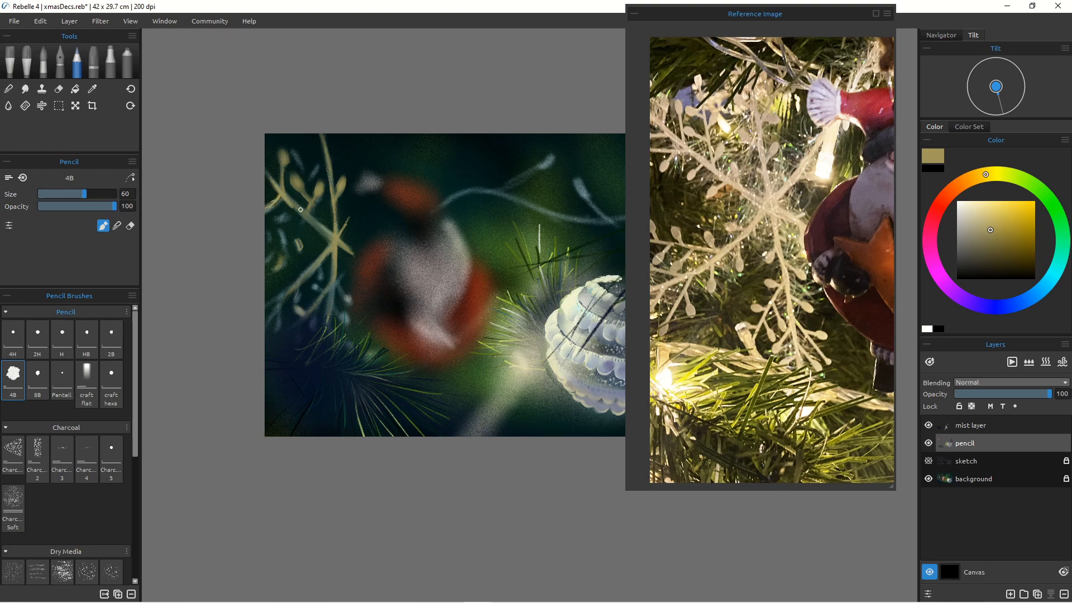
{"action": "key", "text": "b"}
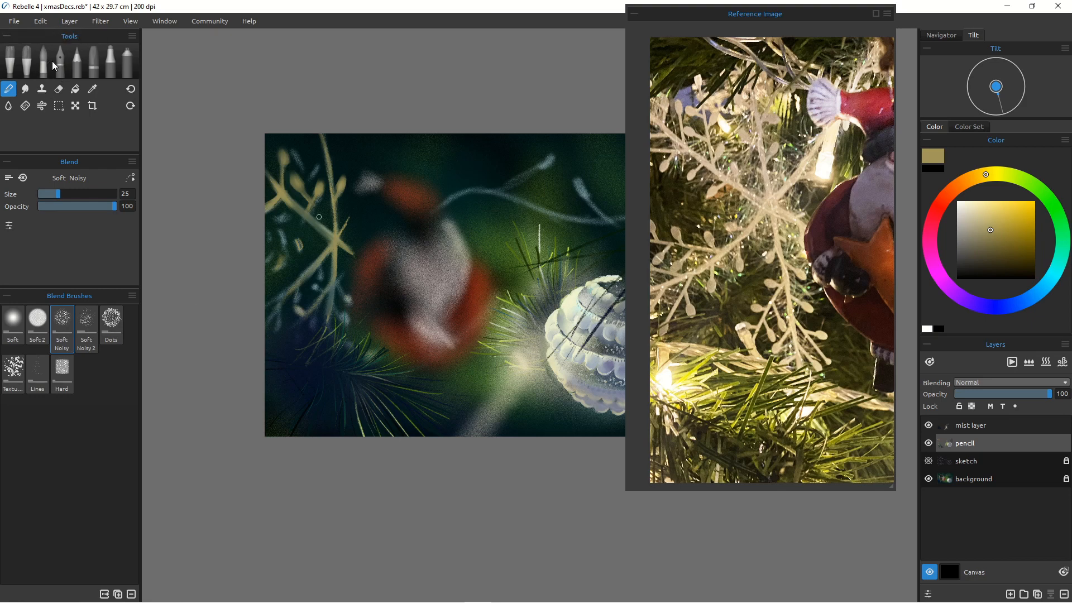
{"action": "left_click", "coordinate": [78, 62]}
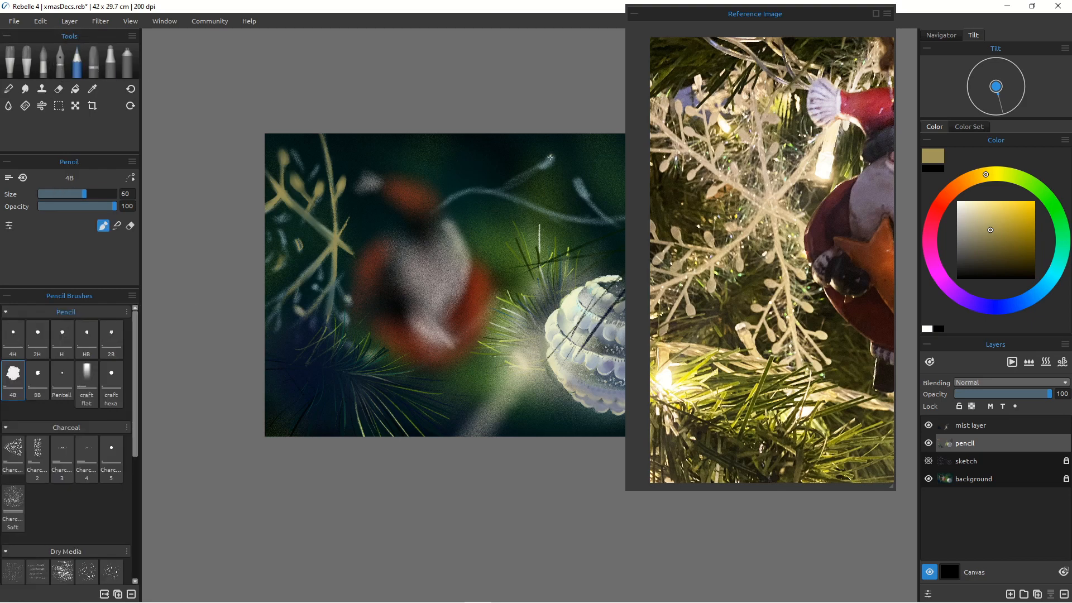
Step: Draw golden pencil buds on the branch tips near the top of the canvas and soften them with the blend brush
{"action": "left_click_drag", "start_coordinate": [546, 163], "coordinate": [600, 214]}
{"action": "left_click_drag", "start_coordinate": [544, 162], "coordinate": [525, 170]}
{"action": "key", "text": "n"}
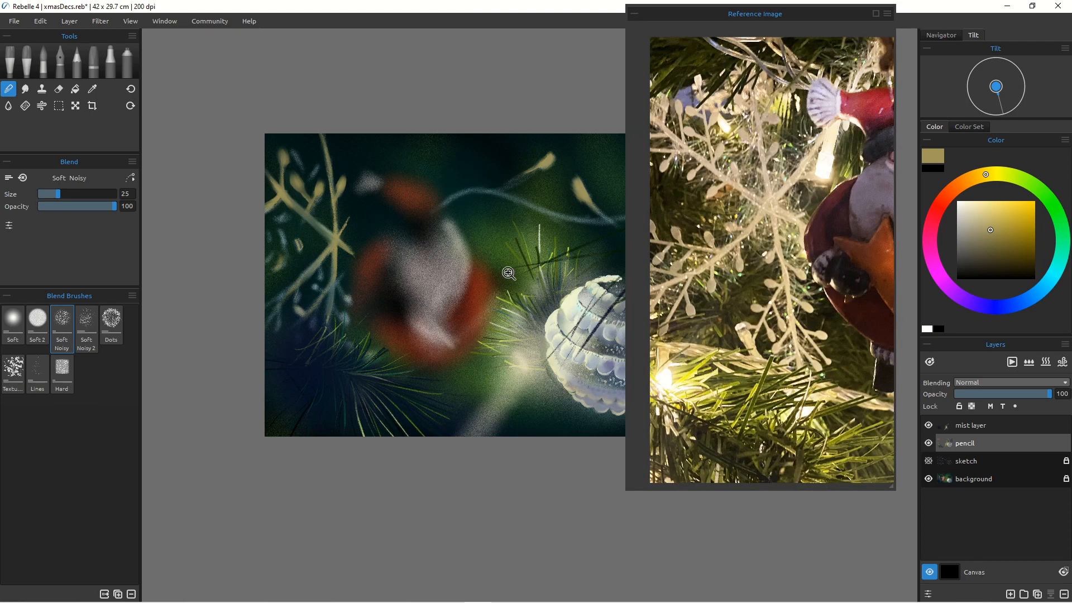
{"action": "mouse_move", "coordinate": [491, 279]}
{"action": "left_mouse_down"}
{"action": "mouse_move", "coordinate": [463, 283]}
{"action": "mouse_move", "coordinate": [498, 306]}
{"action": "mouse_move", "coordinate": [487, 293]}
{"action": "mouse_move", "coordinate": [481, 307]}
{"action": "mouse_move", "coordinate": [459, 297]}
{"action": "mouse_move", "coordinate": [469, 308]}
{"action": "mouse_move", "coordinate": [424, 314]}
{"action": "left_mouse_up"}
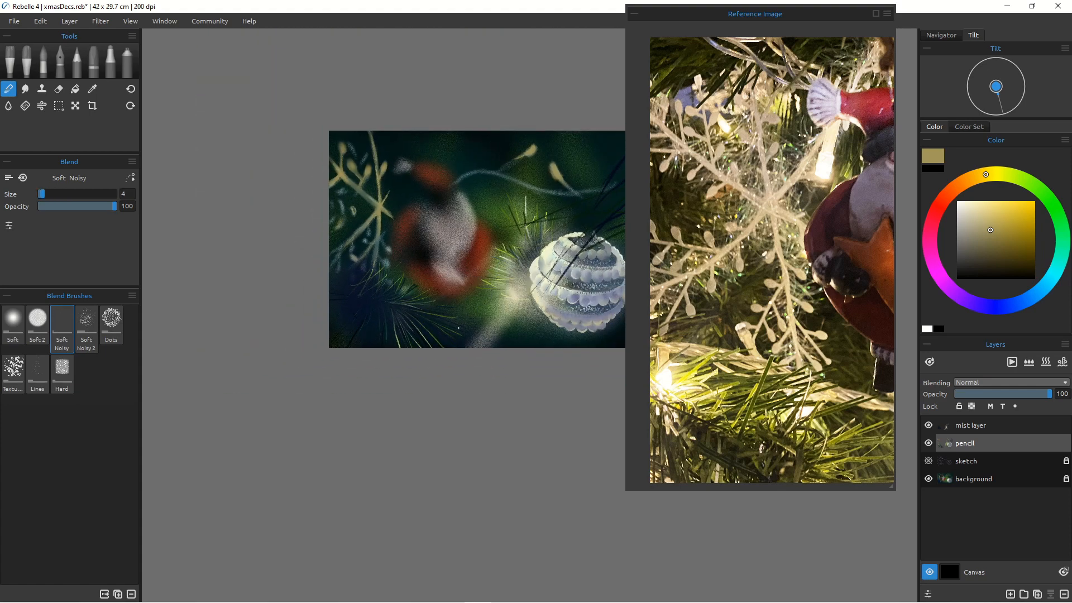
Step: Pick a pale cream yellow and mist over the top branch tips with the Spray 2 airbrush at size 90 on the mist layer
{"action": "left_click", "coordinate": [984, 210]}
{"action": "left_click", "coordinate": [978, 177]}
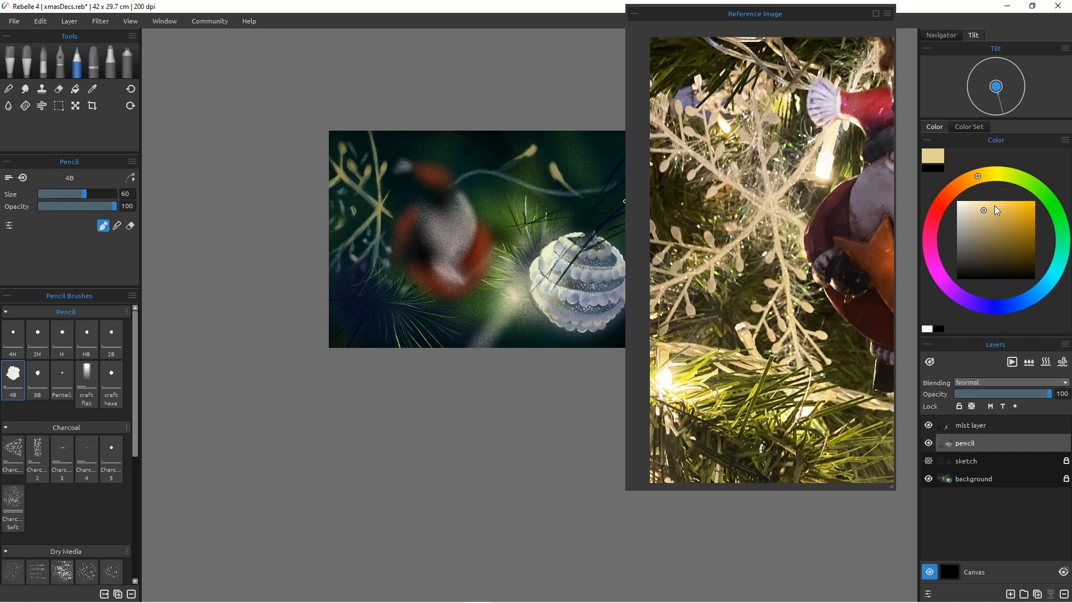
{"action": "left_click", "coordinate": [127, 61]}
{"action": "key", "text": "bracketright"}
{"action": "key", "text": "bracketright"}
{"action": "key", "text": "bracketright"}
{"action": "key", "text": "bracketright"}
{"action": "key", "text": "bracketright"}
{"action": "key", "text": "bracketright"}
{"action": "key", "text": "bracketright"}
{"action": "key", "text": "bracketright"}
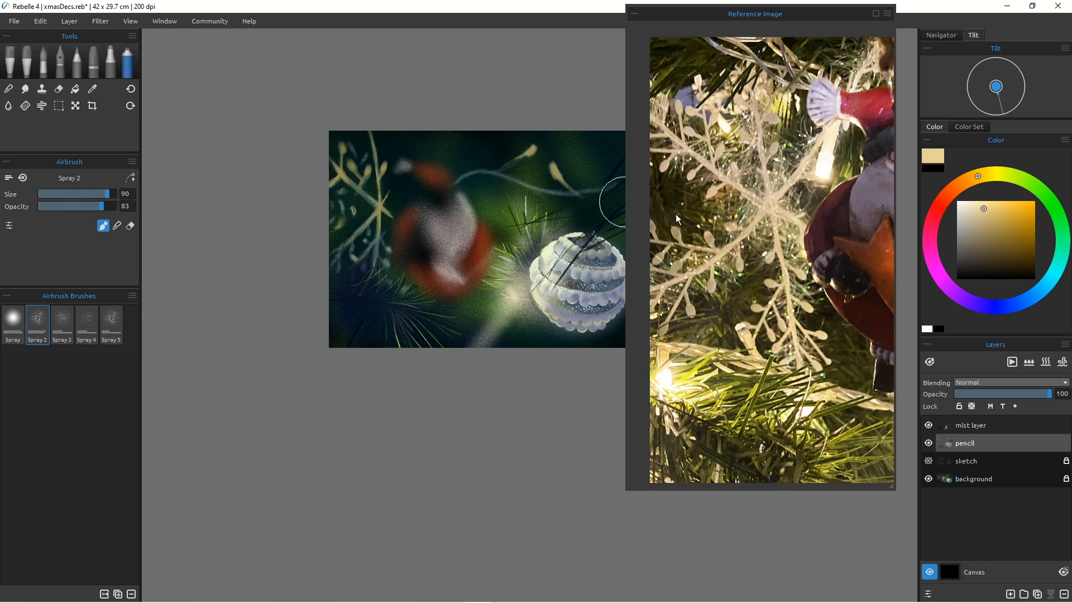
{"action": "left_click", "coordinate": [960, 425]}
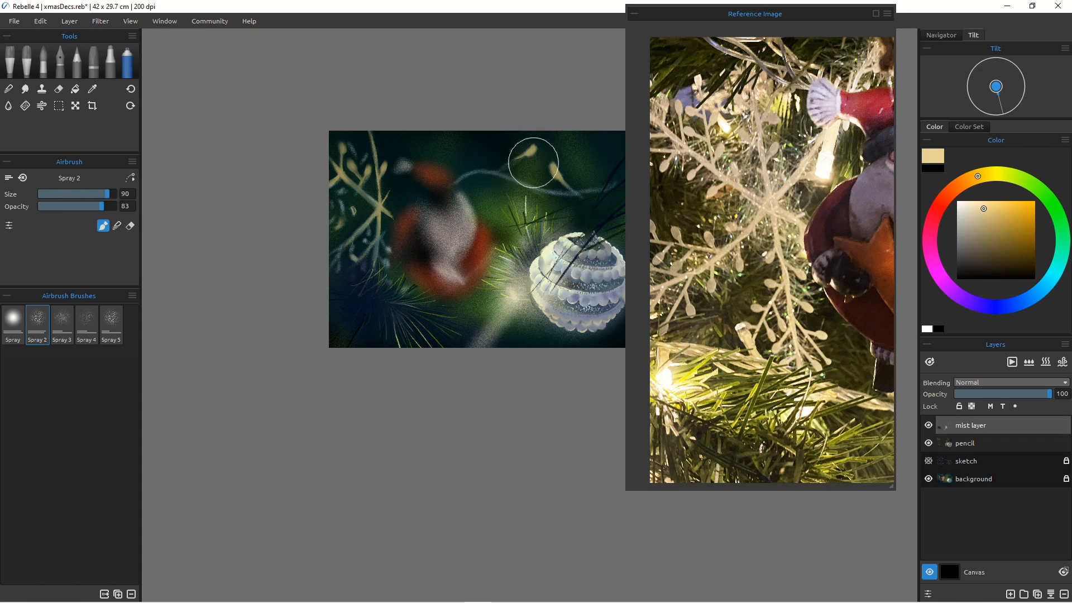
{"action": "mouse_move", "coordinate": [533, 159]}
{"action": "left_mouse_down"}
{"action": "mouse_move", "coordinate": [529, 148]}
{"action": "mouse_move", "coordinate": [495, 167]}
{"action": "mouse_move", "coordinate": [523, 150]}
{"action": "mouse_move", "coordinate": [573, 192]}
{"action": "mouse_move", "coordinate": [556, 186]}
{"action": "mouse_move", "coordinate": [541, 168]}
{"action": "mouse_move", "coordinate": [599, 197]}
{"action": "left_mouse_up"}
Step: Set the airbrush size to 100 and pick a pale lavender blue
{"action": "key", "text": "bracketleft"}
{"action": "key", "text": "bracketleft"}
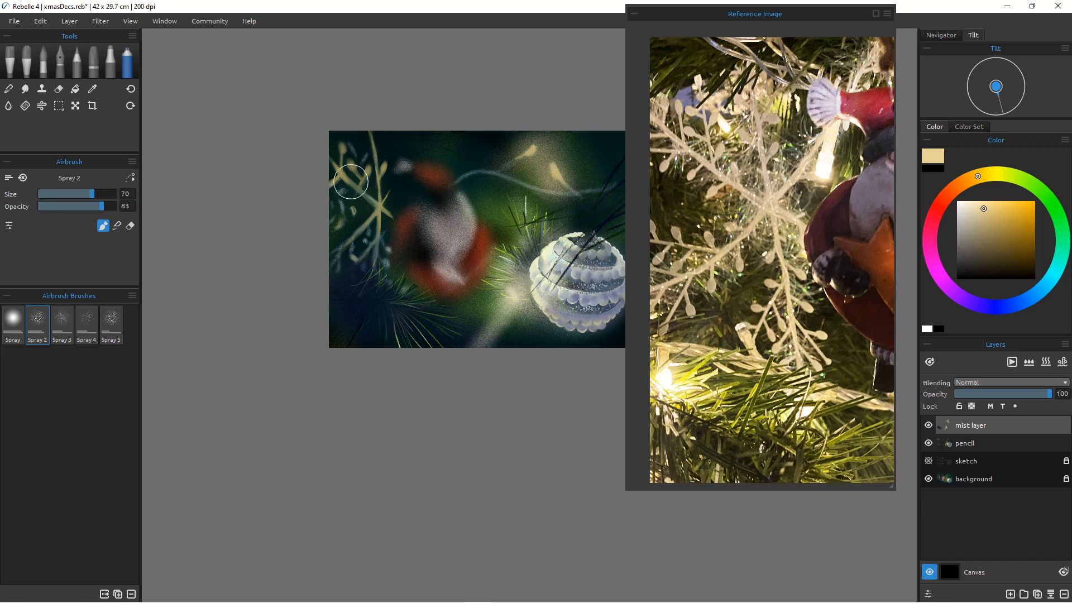
{"action": "key", "text": "bracketleft"}
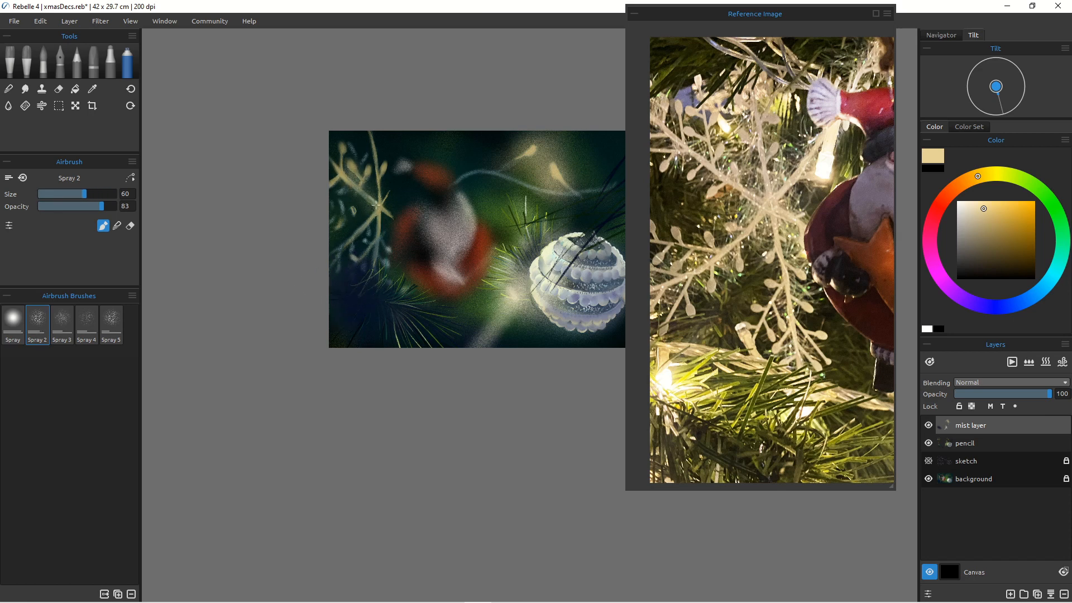
{"action": "key", "text": "bracketright"}
{"action": "key", "text": "bracketright"}
{"action": "key", "text": "bracketright"}
{"action": "key", "text": "bracketright"}
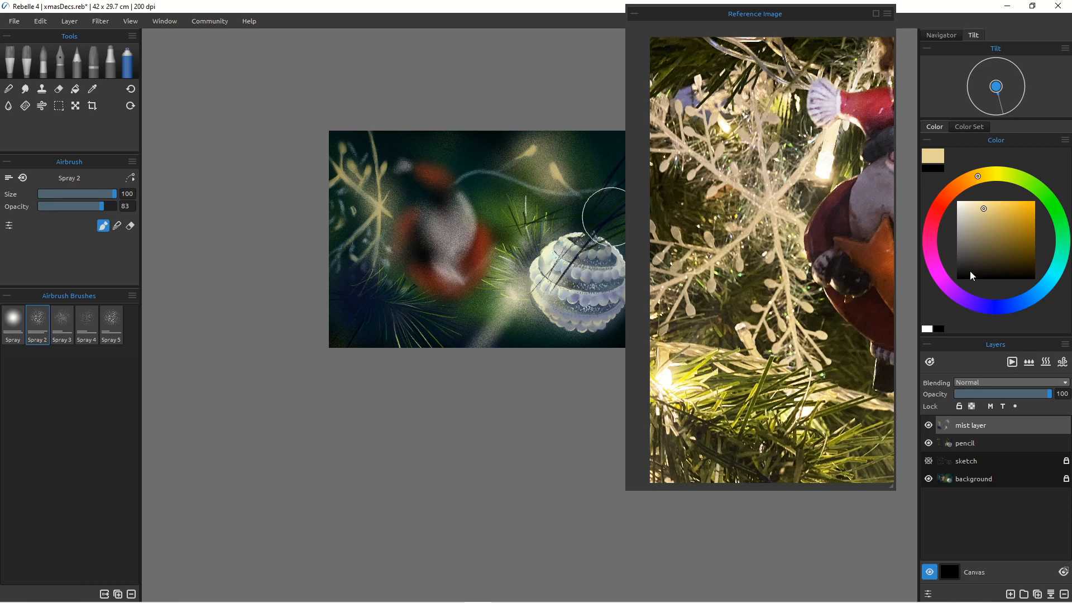
{"action": "left_click", "coordinate": [999, 307]}
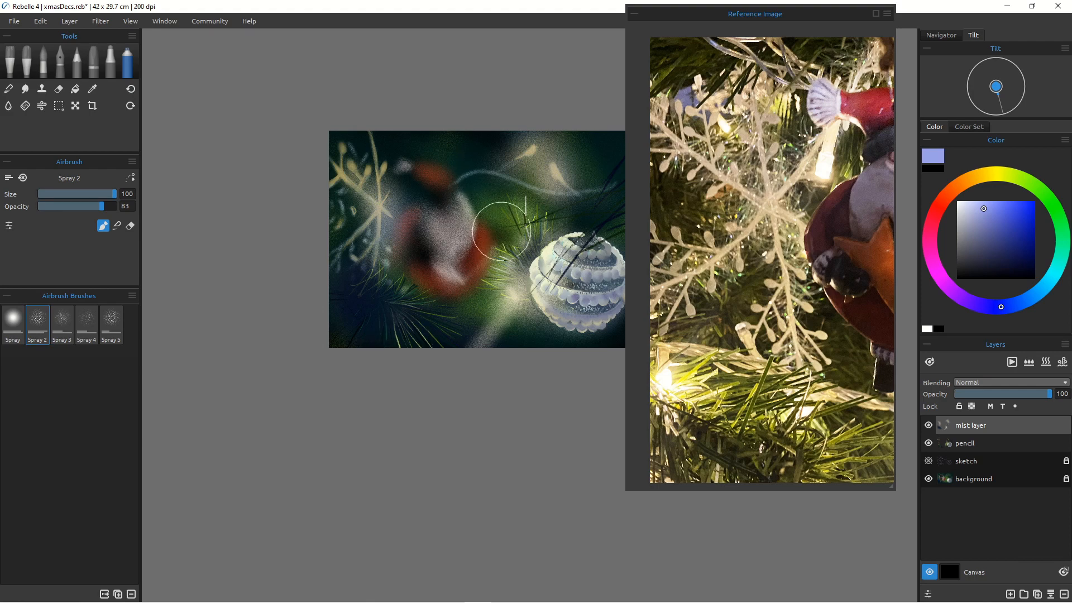
Step: Zoom and pan the reference image to show the whole Santa ornament photo
{"action": "scroll", "coordinate": [780, 252], "scroll_direction": "down", "scroll_amount": 5}
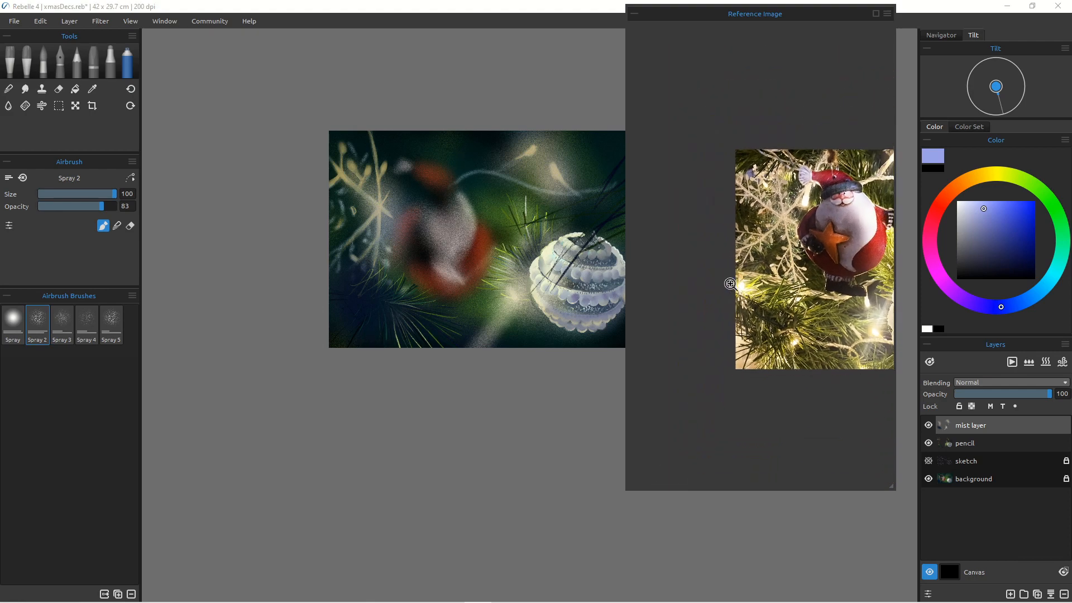
{"action": "scroll", "coordinate": [764, 257], "scroll_direction": "down", "scroll_amount": 1}
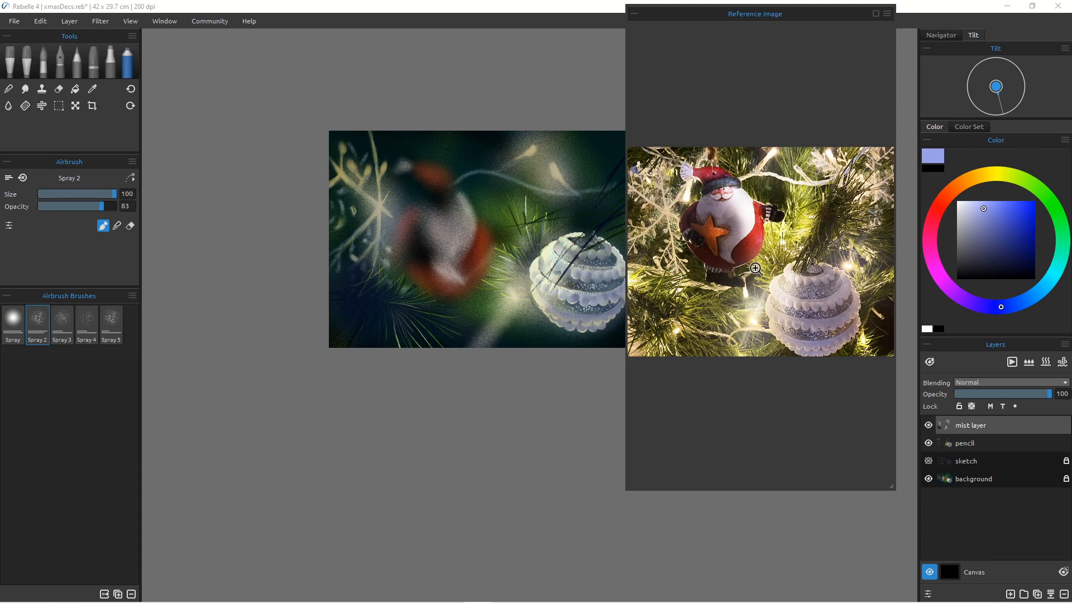
{"action": "left_click_drag", "start_coordinate": [752, 269], "coordinate": [755, 265]}
Step: Lower the airbrush opacity to 34 and show the sketch layer over the Santa
{"action": "mouse_move", "coordinate": [476, 296]}
{"action": "left_mouse_down"}
{"action": "mouse_move", "coordinate": [462, 302]}
{"action": "mouse_move", "coordinate": [481, 282]}
{"action": "mouse_move", "coordinate": [470, 303]}
{"action": "mouse_move", "coordinate": [439, 300]}
{"action": "left_mouse_up"}
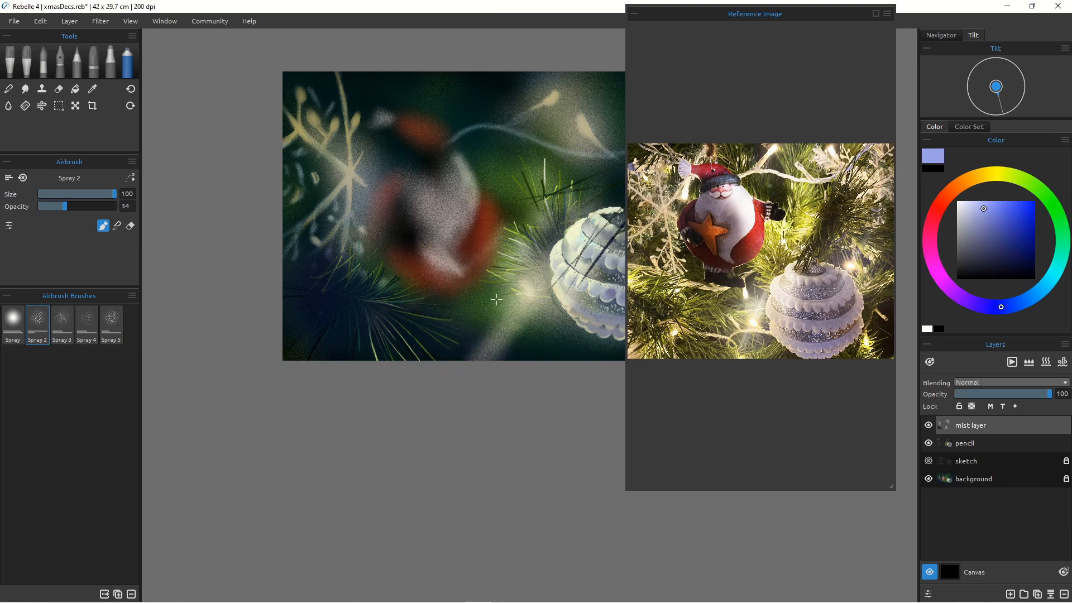
{"action": "mouse_move", "coordinate": [477, 311]}
{"action": "left_mouse_down"}
{"action": "mouse_move", "coordinate": [493, 295]}
{"action": "mouse_move", "coordinate": [480, 314]}
{"action": "mouse_move", "coordinate": [518, 426]}
{"action": "mouse_move", "coordinate": [500, 410]}
{"action": "left_mouse_up"}
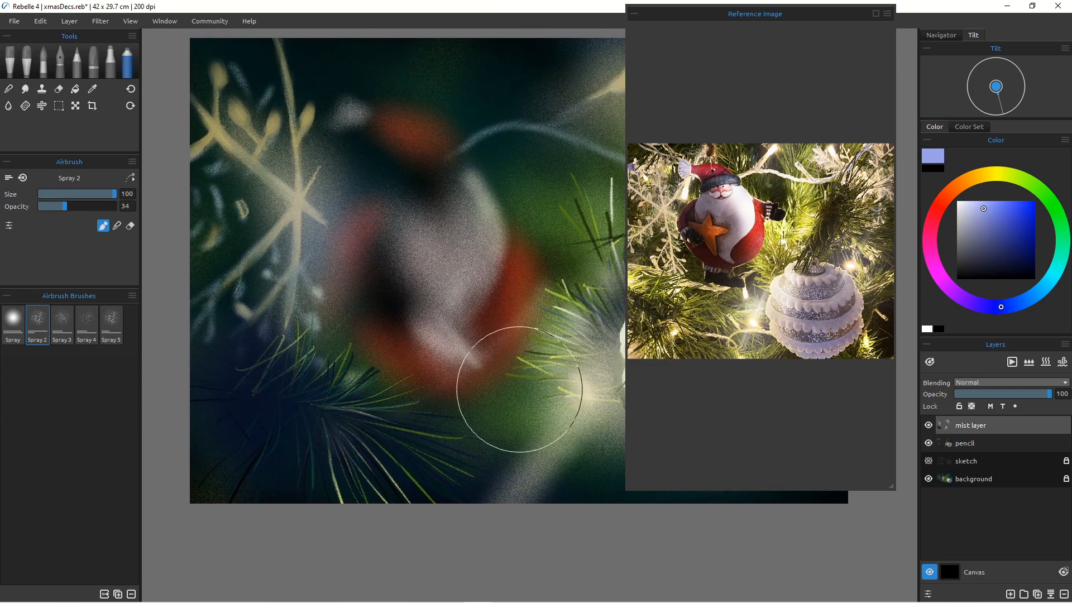
{"action": "left_click", "coordinate": [928, 461]}
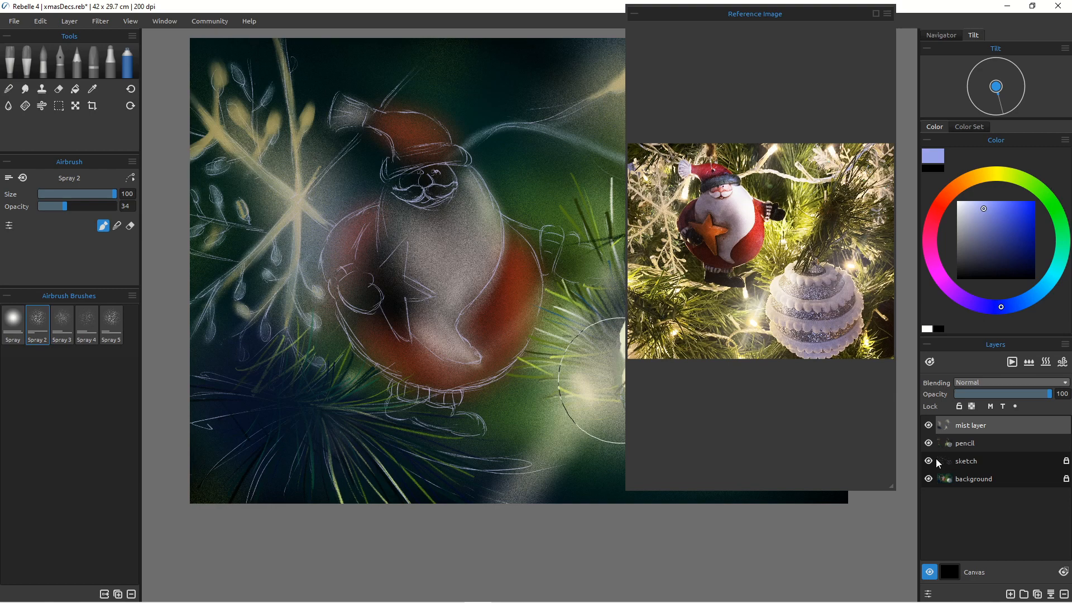
Step: Switch to the 4B pencil, pick a dark red, and color Santa's hat
{"action": "left_click", "coordinate": [78, 63]}
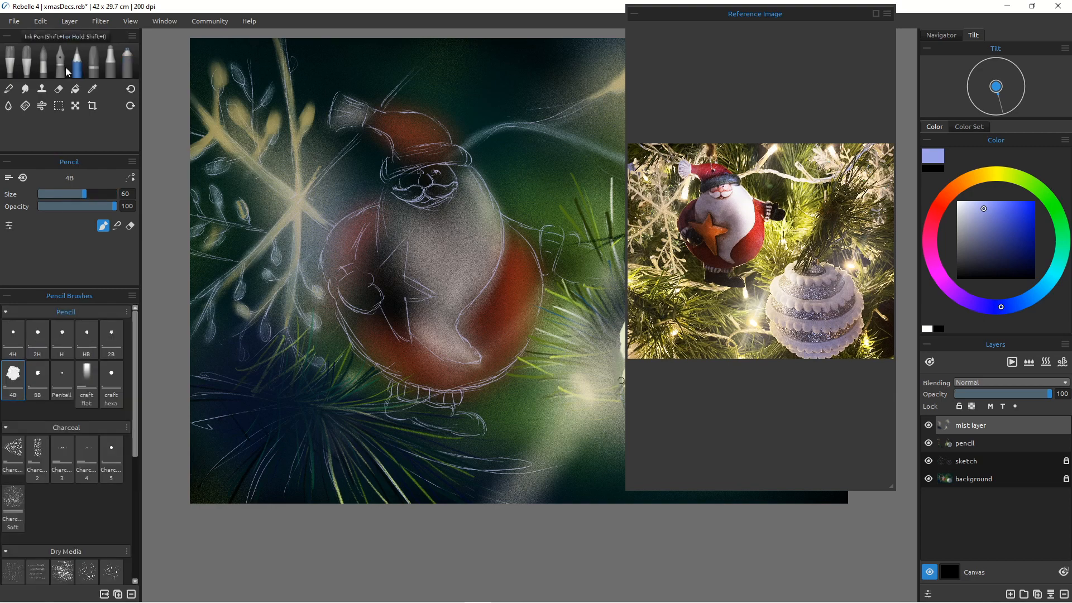
{"action": "left_click", "coordinate": [940, 200]}
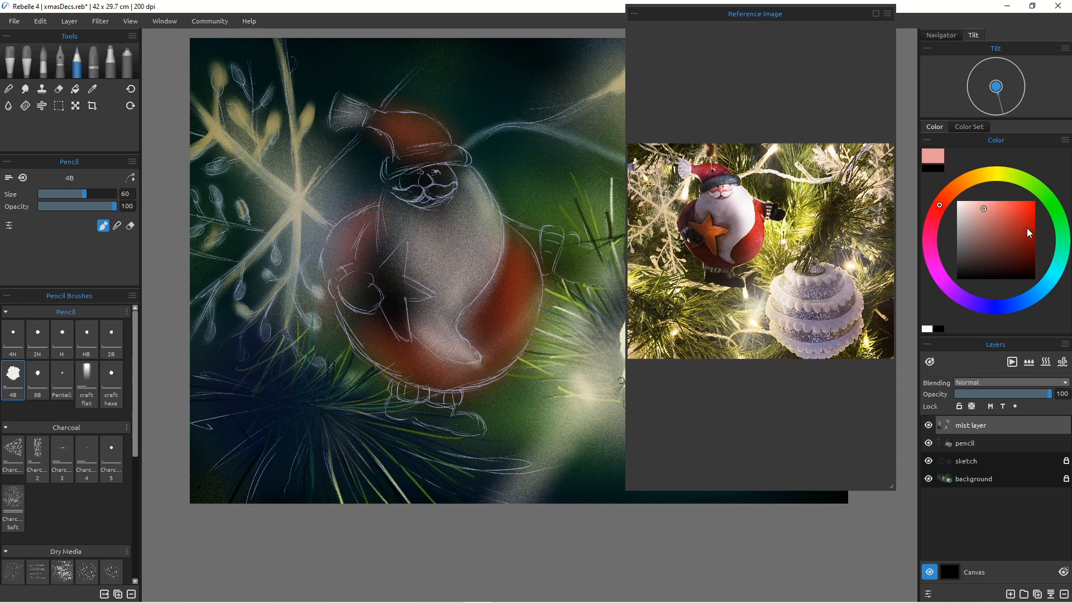
{"action": "left_click_drag", "start_coordinate": [1027, 229], "coordinate": [1025, 252]}
{"action": "mouse_move", "coordinate": [376, 112]}
{"action": "left_mouse_down"}
{"action": "mouse_move", "coordinate": [426, 117]}
{"action": "mouse_move", "coordinate": [441, 138]}
{"action": "left_mouse_up"}
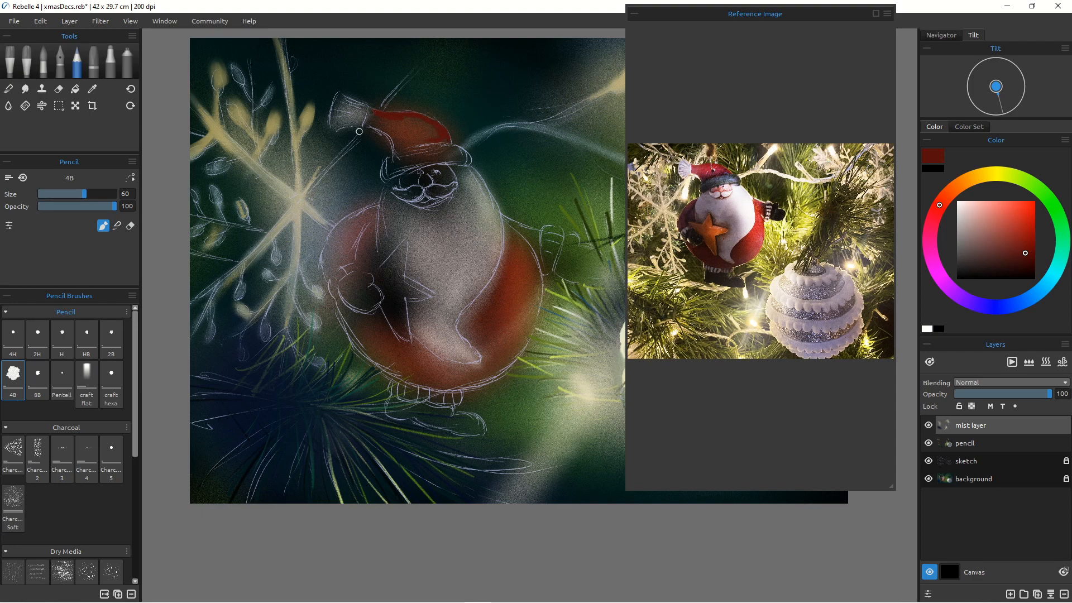
{"action": "mouse_move", "coordinate": [366, 123]}
{"action": "left_mouse_down"}
{"action": "mouse_move", "coordinate": [391, 134]}
{"action": "mouse_move", "coordinate": [381, 128]}
{"action": "left_mouse_up"}
{"action": "left_click_drag", "start_coordinate": [365, 114], "coordinate": [375, 117]}
Step: Enlarge the blend brush and blend the red on Santa's hat
{"action": "key", "text": "b"}
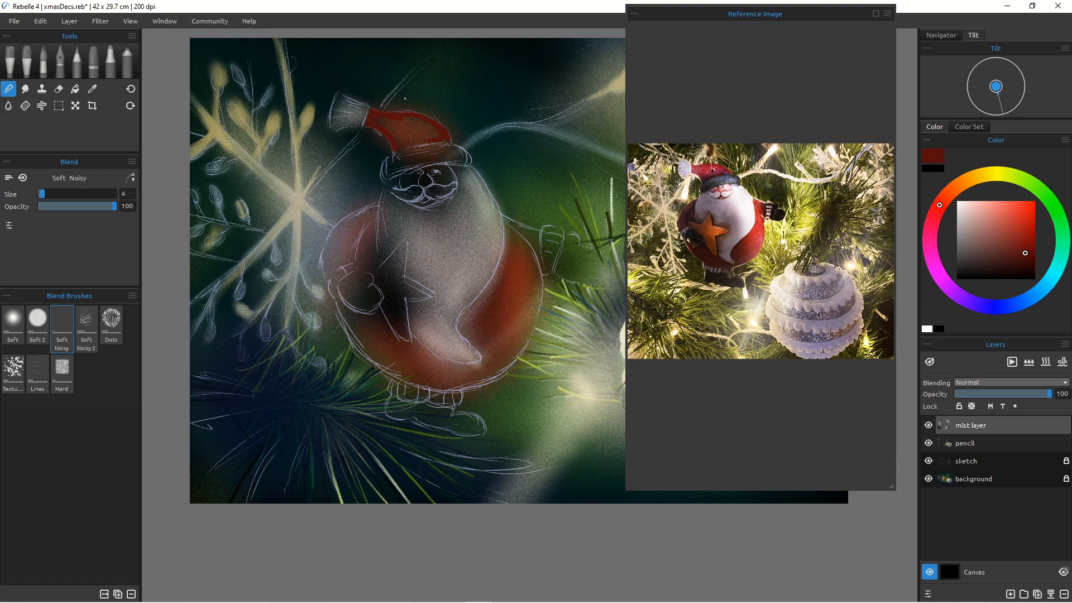
{"action": "key", "text": "]"}
{"action": "key", "text": "]"}
{"action": "key", "text": "]"}
{"action": "mouse_move", "coordinate": [427, 126]}
{"action": "left_mouse_down"}
{"action": "mouse_move", "coordinate": [414, 133]}
{"action": "mouse_move", "coordinate": [428, 126]}
{"action": "left_mouse_up"}
Step: Create a new layer above the mist layer and name it santa
{"action": "key", "text": "a"}
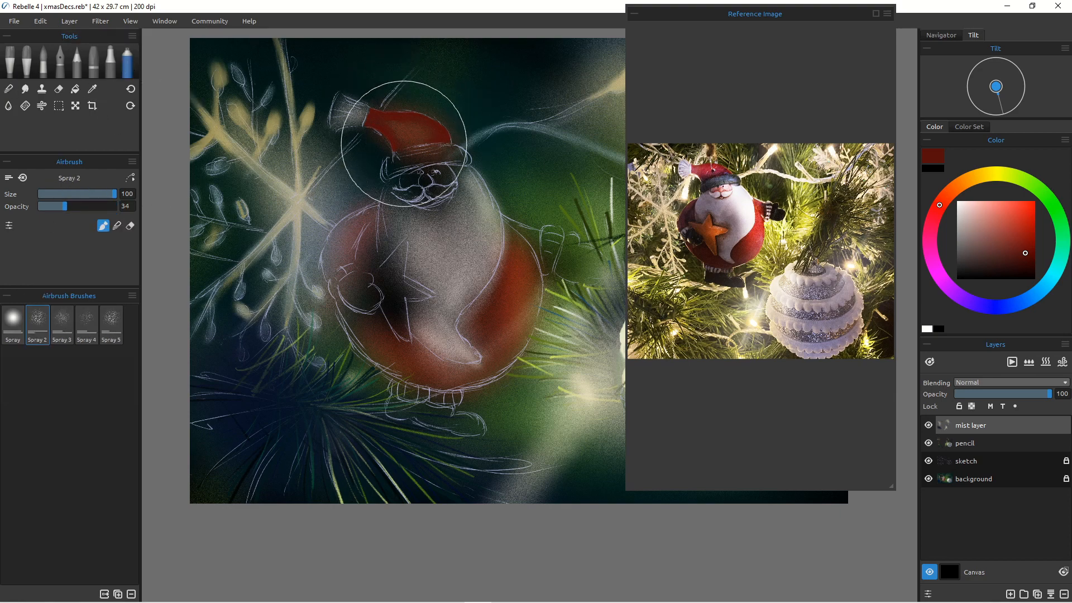
{"action": "key", "text": "bracketleft"}
{"action": "key", "text": "bracketleft"}
{"action": "key", "text": "bracketleft"}
{"action": "key", "text": "bracketleft"}
{"action": "key", "text": "bracketleft"}
{"action": "key", "text": "bracketleft"}
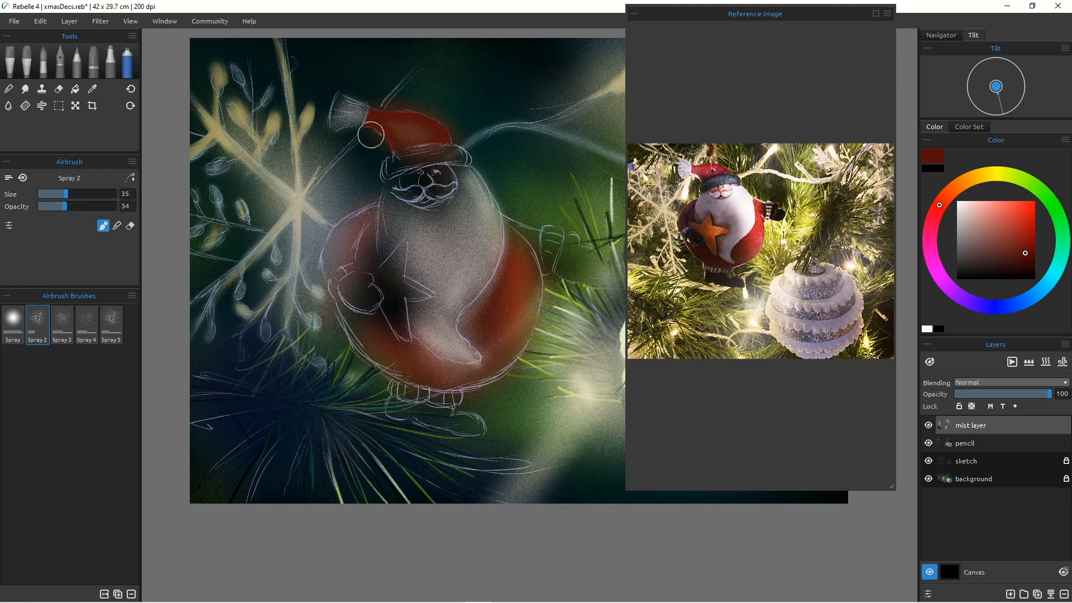
{"action": "key", "text": "e"}
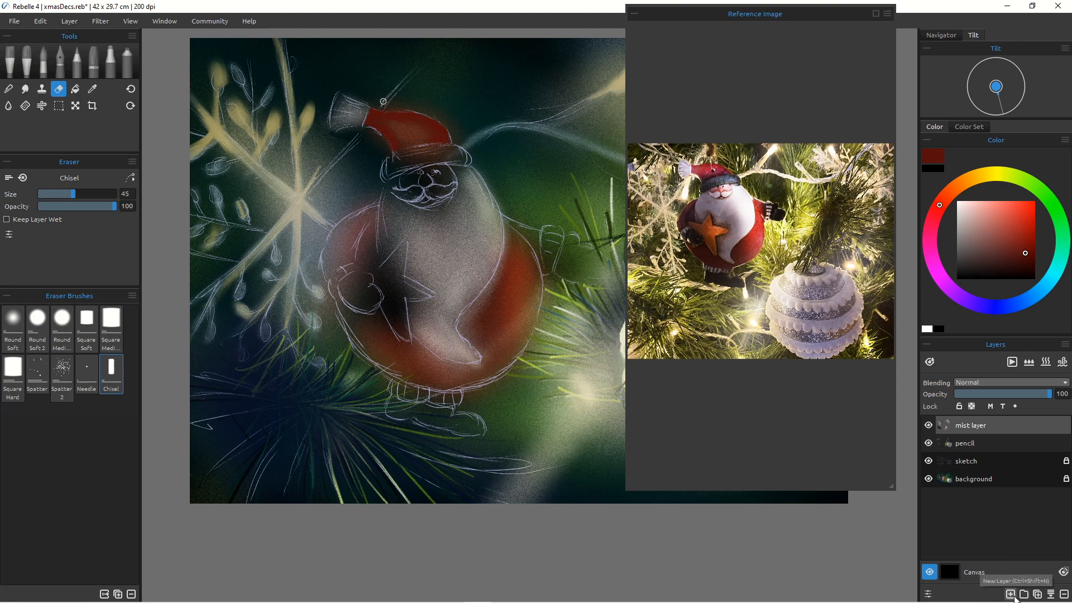
{"action": "left_click", "coordinate": [1011, 593]}
{"action": "double_click", "coordinate": [968, 429]}
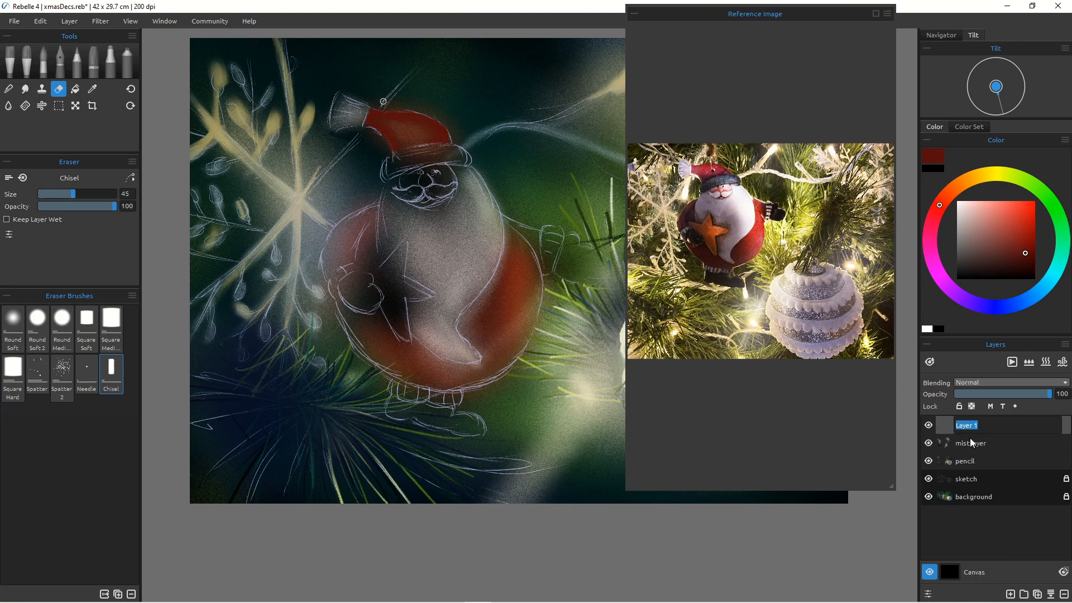
{"action": "type", "text": "santa"}
{"action": "key", "text": "Return"}
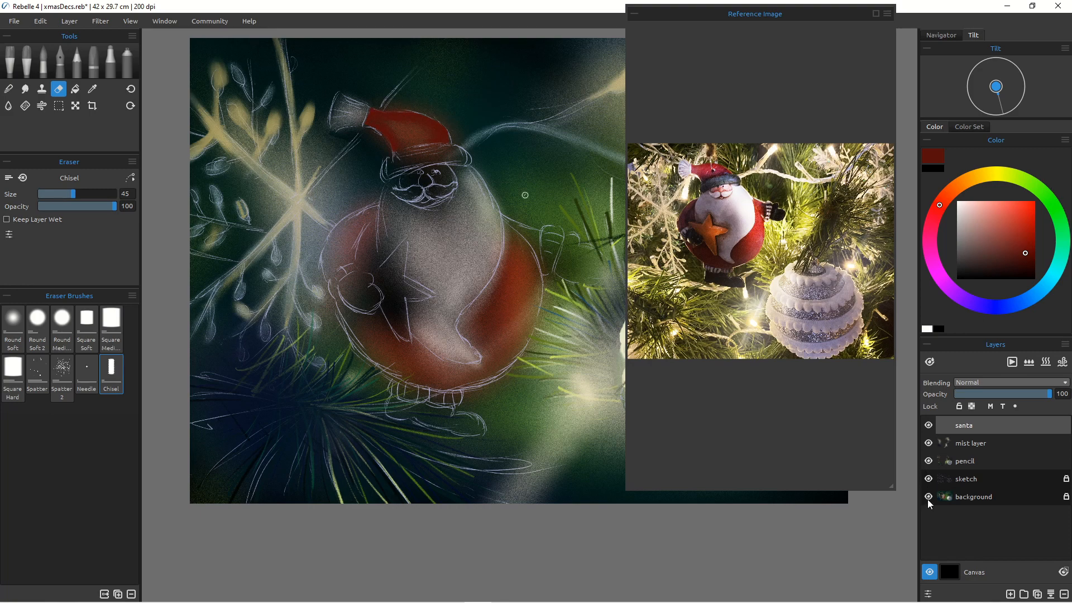
Step: Hide the sketch layer and mist a light salmon highlight onto Santa's hat with the Spray 2 airbrush
{"action": "left_click", "coordinate": [928, 478]}
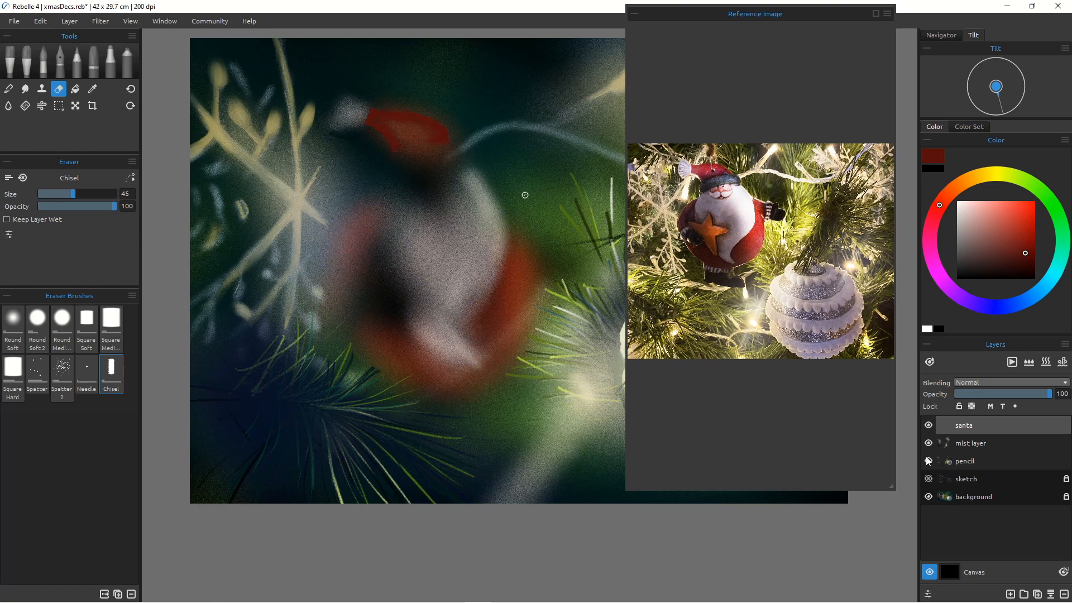
{"action": "scroll", "coordinate": [405, 179], "scroll_direction": "up", "scroll_amount": 3}
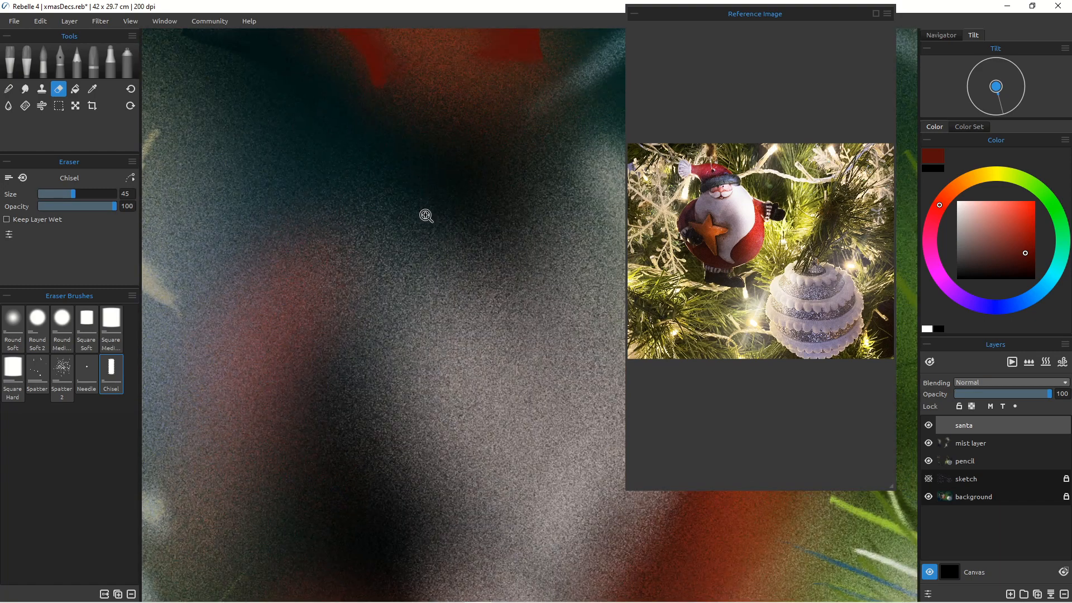
{"action": "scroll", "coordinate": [426, 215], "scroll_direction": "down", "scroll_amount": 5}
{"action": "scroll", "coordinate": [431, 229], "scroll_direction": "up", "scroll_amount": 3}
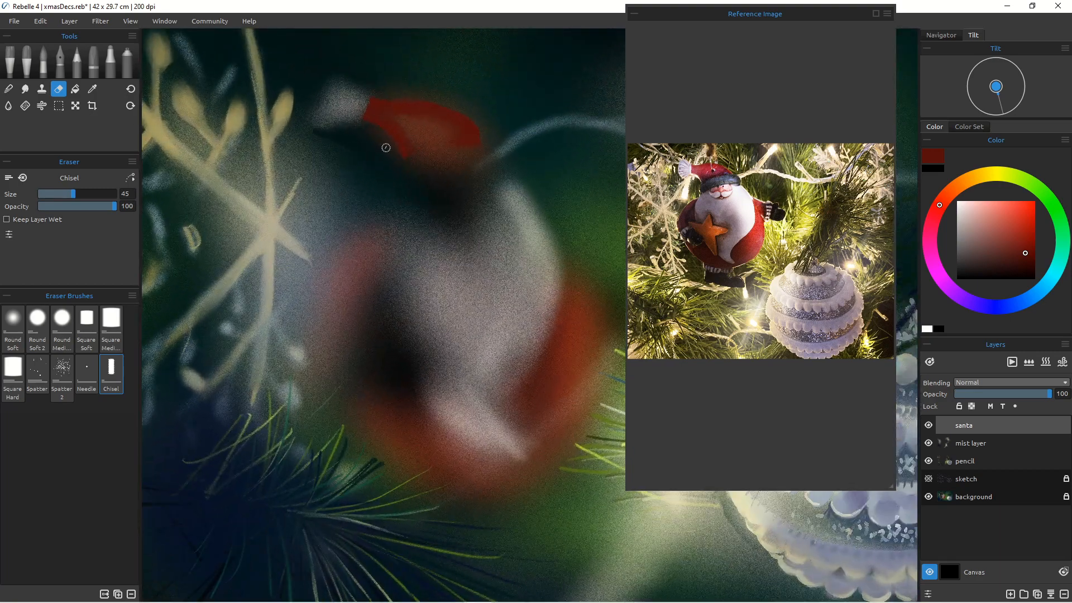
{"action": "left_click", "coordinate": [993, 211]}
{"action": "mouse_move", "coordinate": [381, 149]}
{"action": "left_mouse_down"}
{"action": "mouse_move", "coordinate": [392, 115]}
{"action": "mouse_move", "coordinate": [439, 133]}
{"action": "mouse_move", "coordinate": [424, 136]}
{"action": "mouse_move", "coordinate": [396, 106]}
{"action": "mouse_move", "coordinate": [397, 113]}
{"action": "left_mouse_up"}
{"action": "key", "text": "bracketleft"}
{"action": "key", "text": "bracketleft"}
{"action": "key", "text": "bracketleft"}
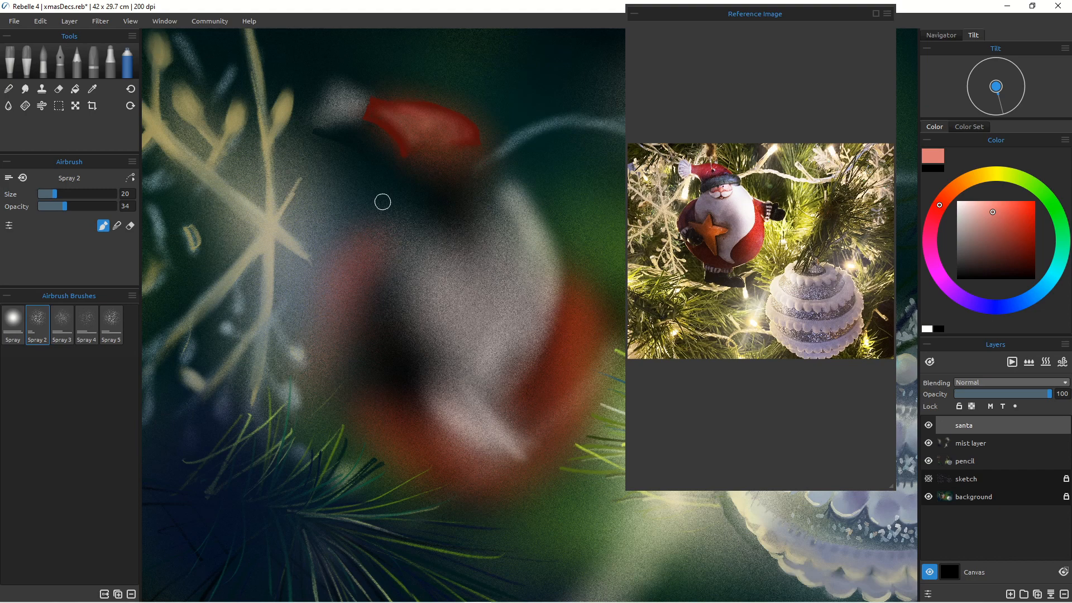
Step: Show the sketch layer, set the 4B pencil to size 40, and shade Santa's hat in red
{"action": "left_click", "coordinate": [928, 479]}
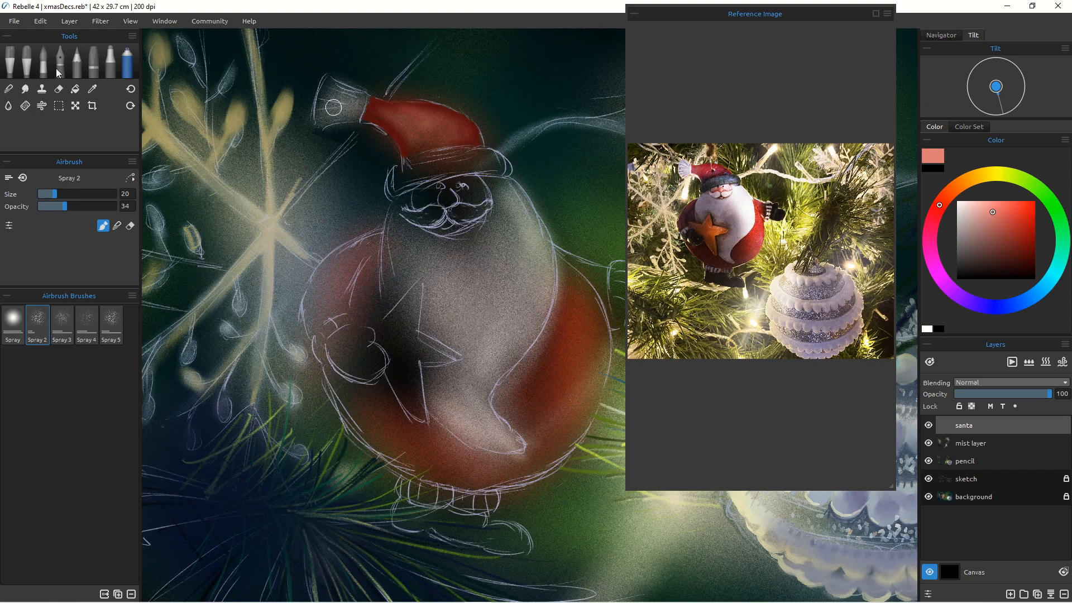
{"action": "left_click", "coordinate": [76, 64]}
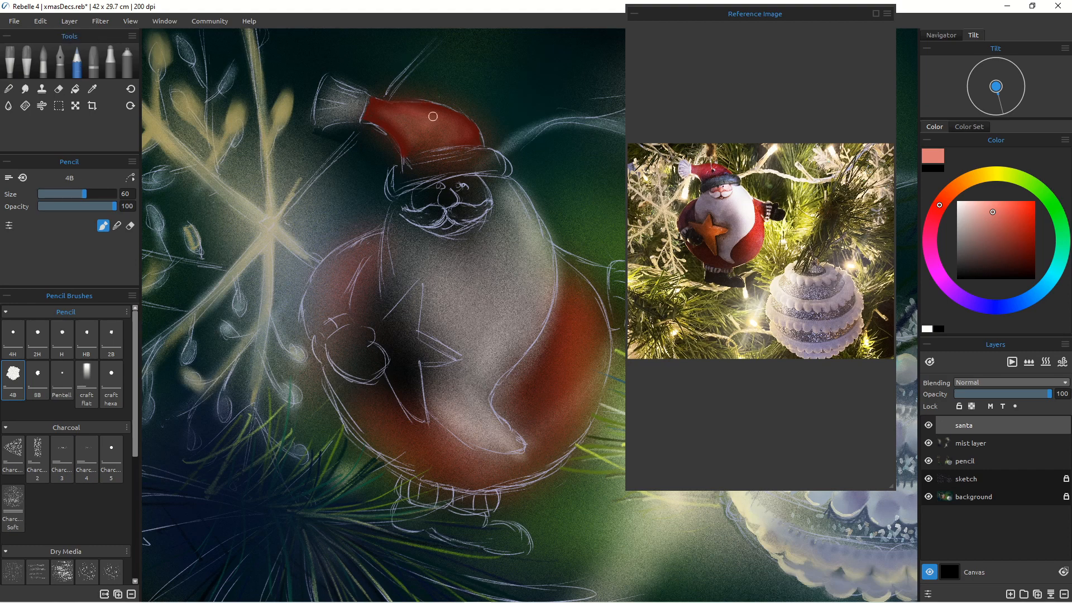
{"action": "key", "text": "bracketleft"}
{"action": "key", "text": "bracketleft"}
{"action": "key", "text": "bracketleft"}
{"action": "key", "text": "bracketleft"}
{"action": "left_click", "coordinate": [1025, 242]}
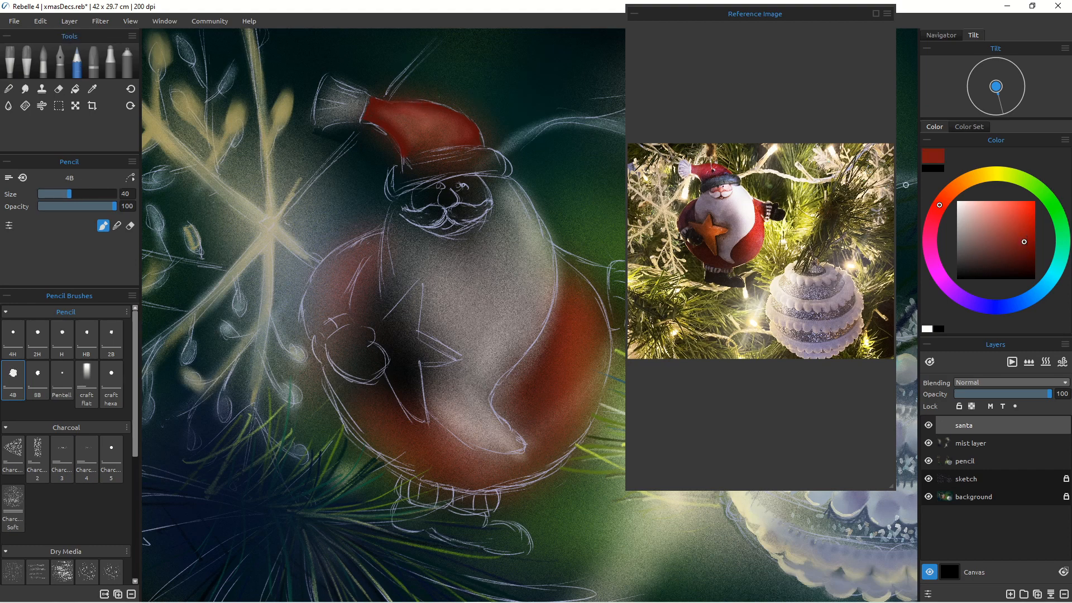
{"action": "left_click", "coordinate": [931, 227]}
{"action": "left_click_drag", "start_coordinate": [414, 101], "coordinate": [454, 111]}
Step: Pick a dark crimson and add shading strokes along Santa's hat
{"action": "left_click", "coordinate": [1018, 249]}
{"action": "left_click", "coordinate": [1022, 265]}
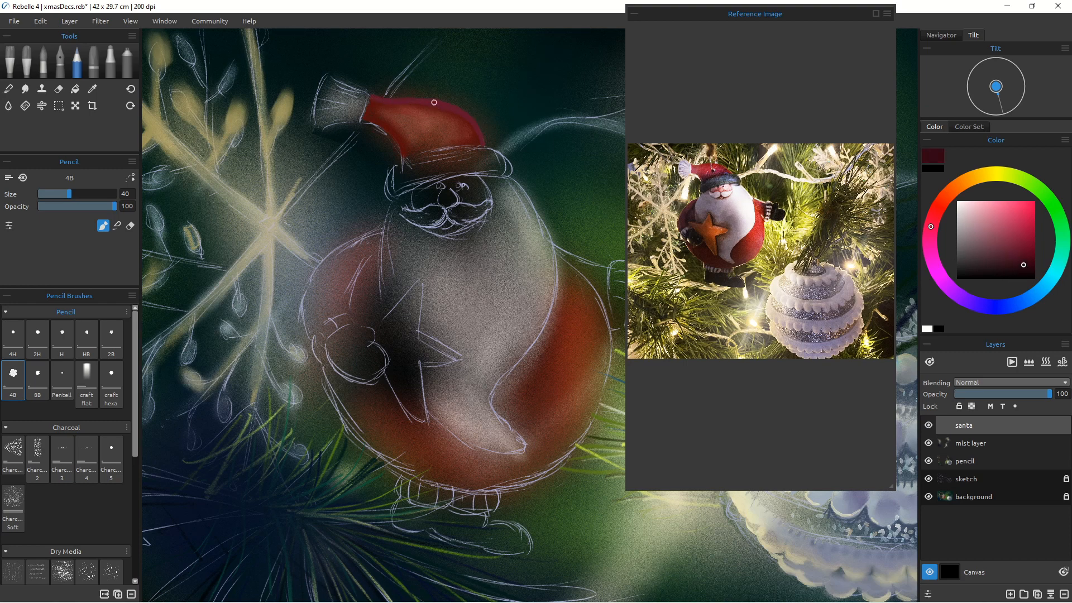
{"action": "left_click_drag", "start_coordinate": [434, 102], "coordinate": [472, 123]}
{"action": "left_click_drag", "start_coordinate": [394, 101], "coordinate": [428, 102]}
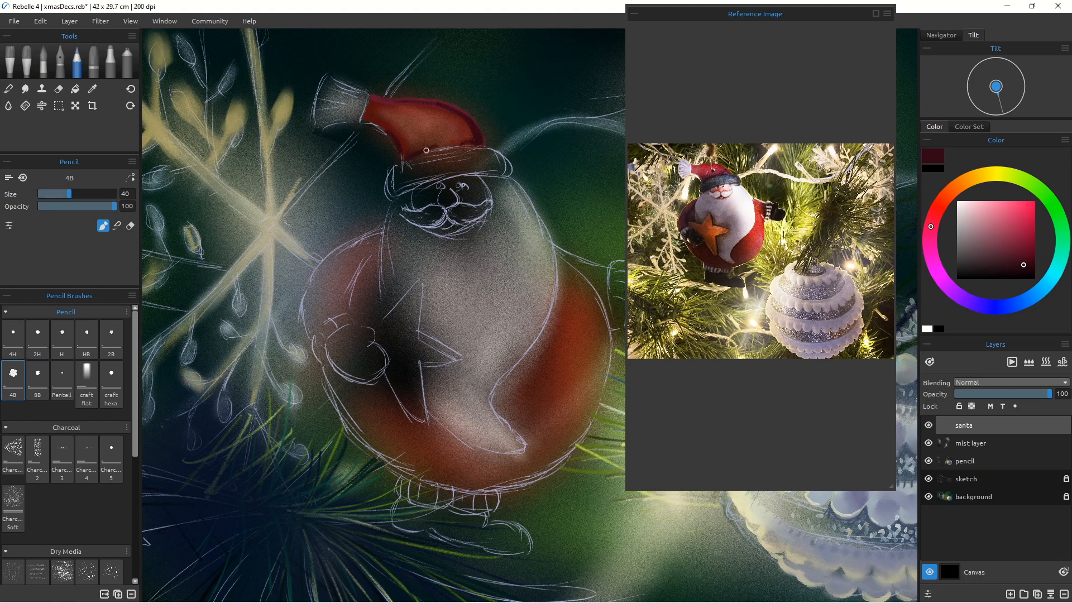
{"action": "mouse_move", "coordinate": [426, 150]}
{"action": "left_mouse_down"}
{"action": "mouse_move", "coordinate": [478, 147]}
{"action": "mouse_move", "coordinate": [403, 162]}
{"action": "mouse_move", "coordinate": [399, 151]}
{"action": "mouse_move", "coordinate": [400, 160]}
{"action": "mouse_move", "coordinate": [472, 143]}
{"action": "mouse_move", "coordinate": [424, 152]}
{"action": "left_mouse_up"}
Step: Paint a bright red highlight across the top of Santa's hat and soften it with the blend tool
{"action": "key", "text": "n"}
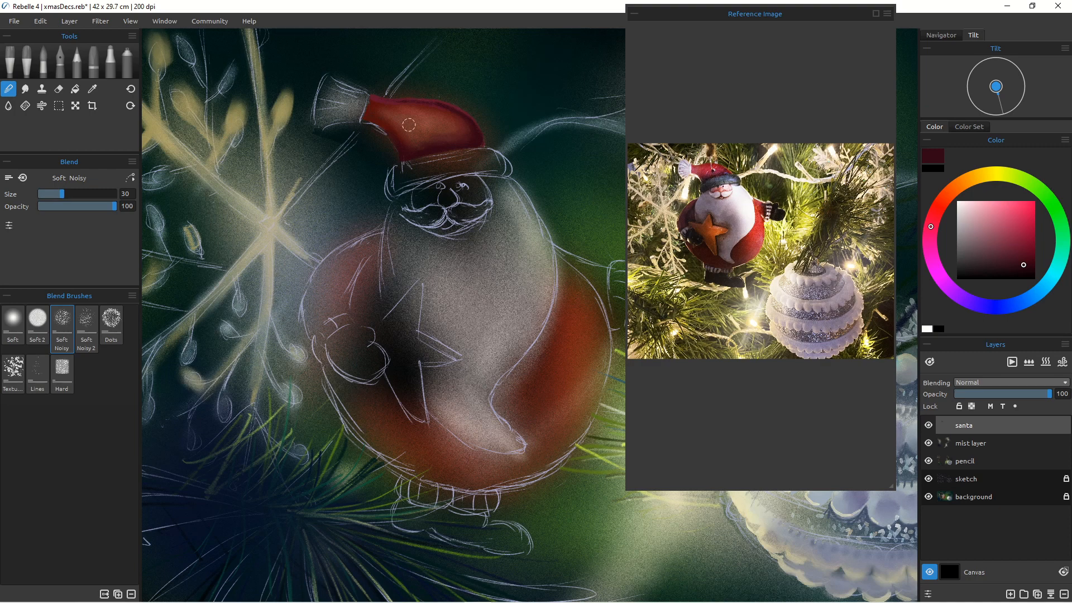
{"action": "left_click", "coordinate": [942, 201]}
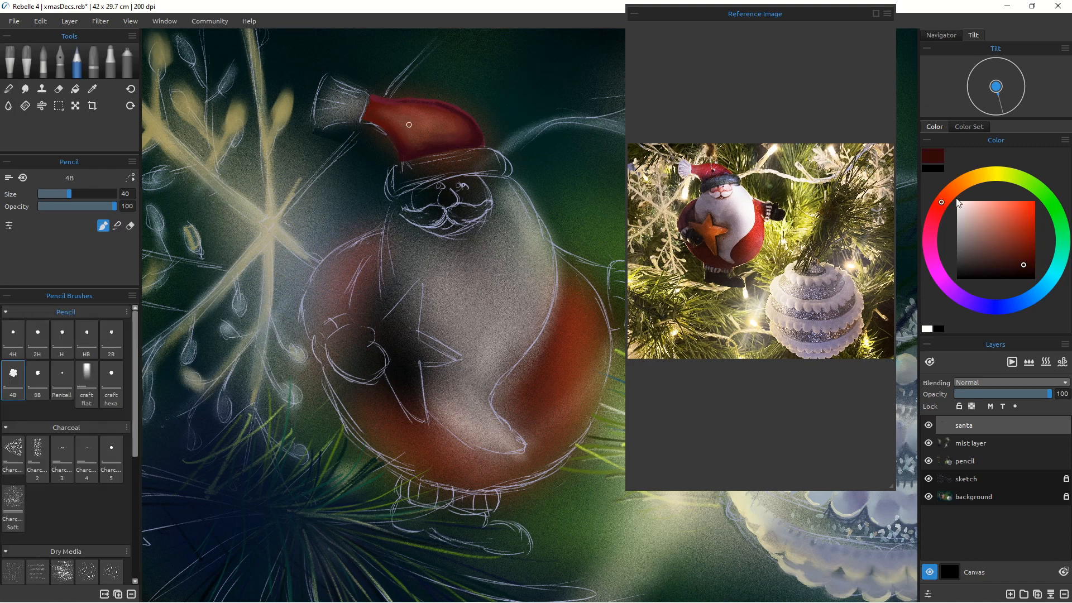
{"action": "left_click", "coordinate": [1028, 211]}
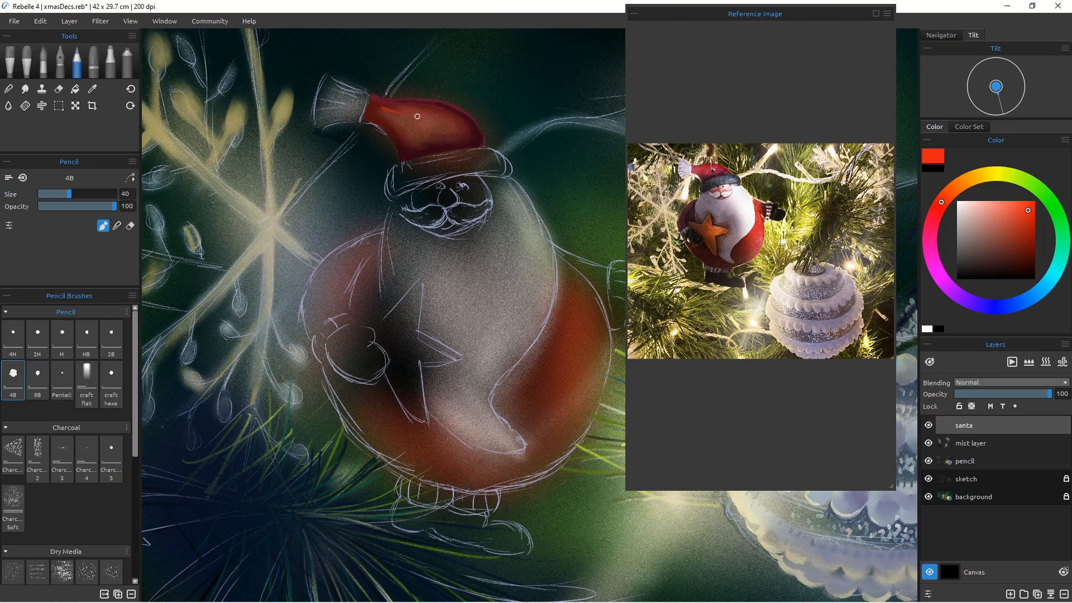
{"action": "left_click_drag", "start_coordinate": [386, 107], "coordinate": [443, 115]}
{"action": "left_click", "coordinate": [10, 90]}
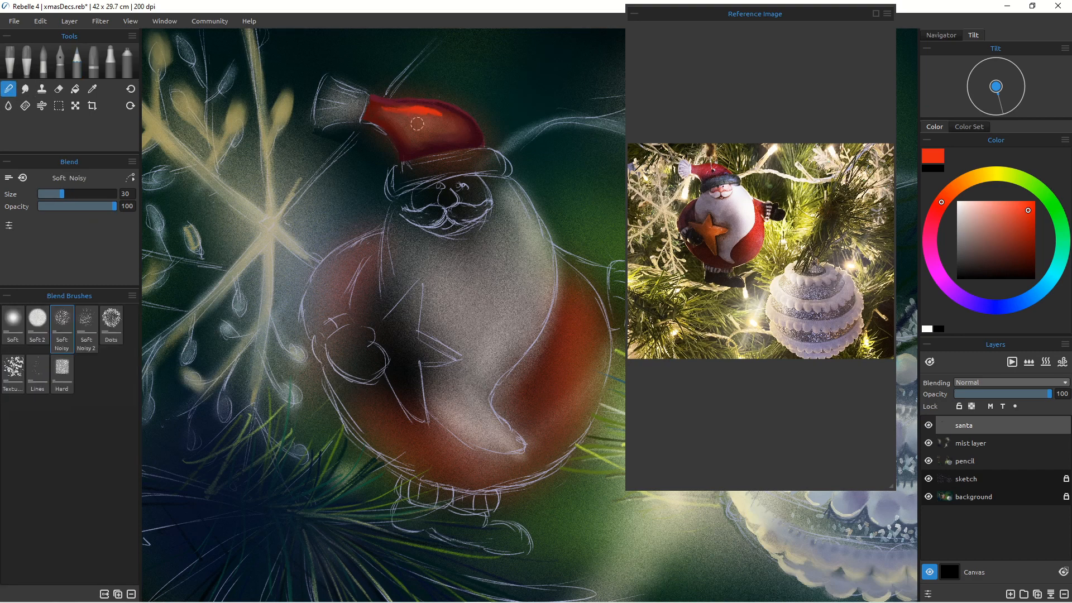
{"action": "mouse_move", "coordinate": [429, 113]}
{"action": "left_mouse_down"}
{"action": "mouse_move", "coordinate": [456, 123]}
{"action": "mouse_move", "coordinate": [417, 113]}
{"action": "mouse_move", "coordinate": [435, 133]}
{"action": "mouse_move", "coordinate": [387, 120]}
{"action": "left_mouse_up"}
Step: Sample a medium red and paint Santa's red coat along the right side of his body with the 4B pencil
{"action": "left_click", "coordinate": [75, 71]}
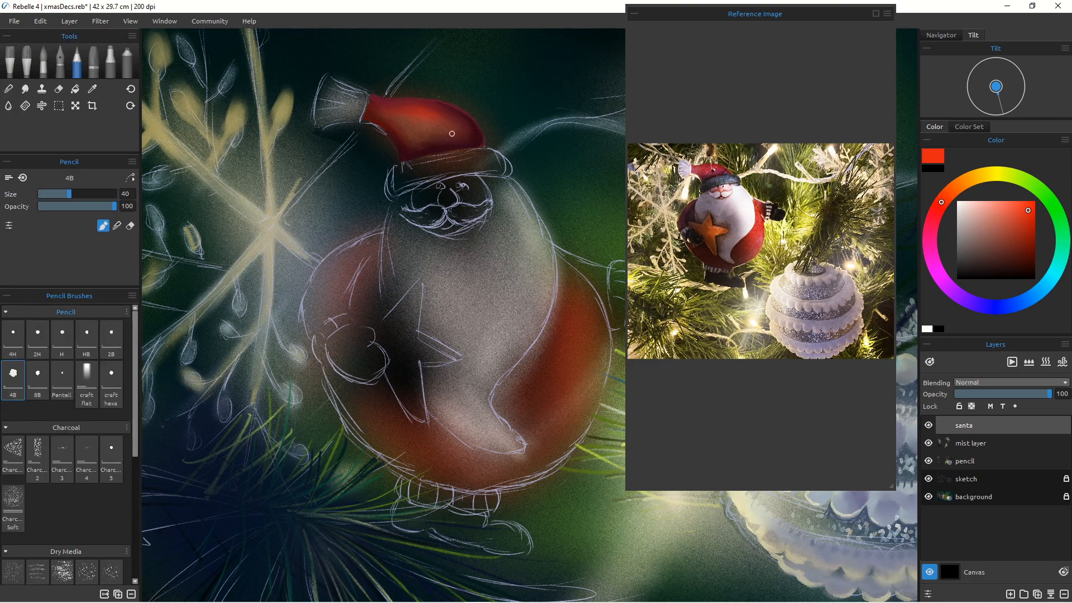
{"action": "left_click", "coordinate": [378, 103], "text": "alt"}
{"action": "mouse_move", "coordinate": [560, 266]}
{"action": "left_mouse_down"}
{"action": "mouse_move", "coordinate": [580, 285]}
{"action": "mouse_move", "coordinate": [577, 273]}
{"action": "left_mouse_up"}
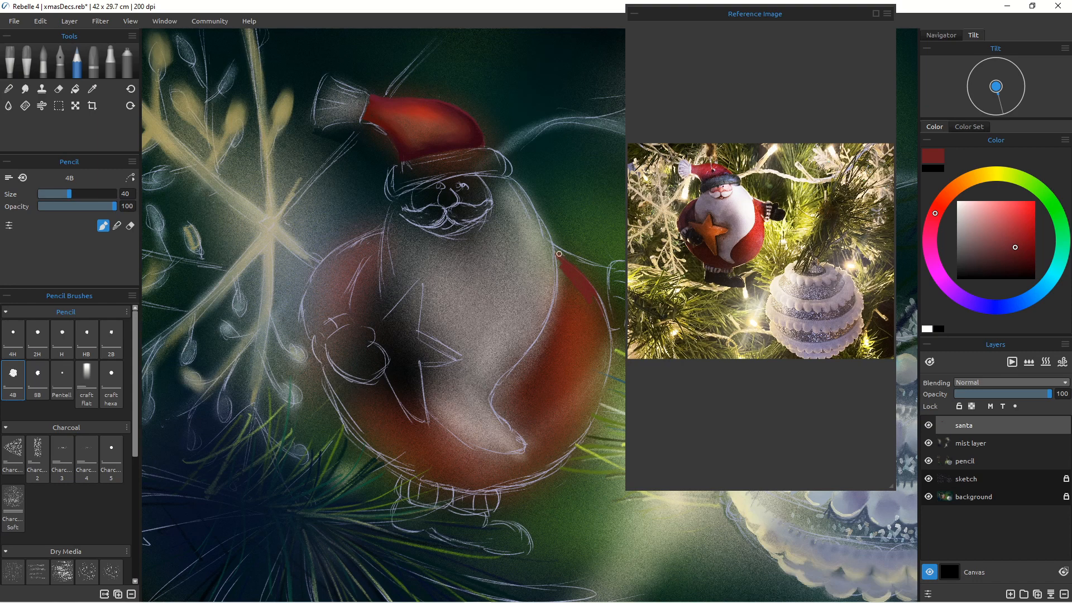
{"action": "left_click_drag", "start_coordinate": [581, 260], "coordinate": [605, 267]}
{"action": "left_click_drag", "start_coordinate": [552, 244], "coordinate": [571, 254]}
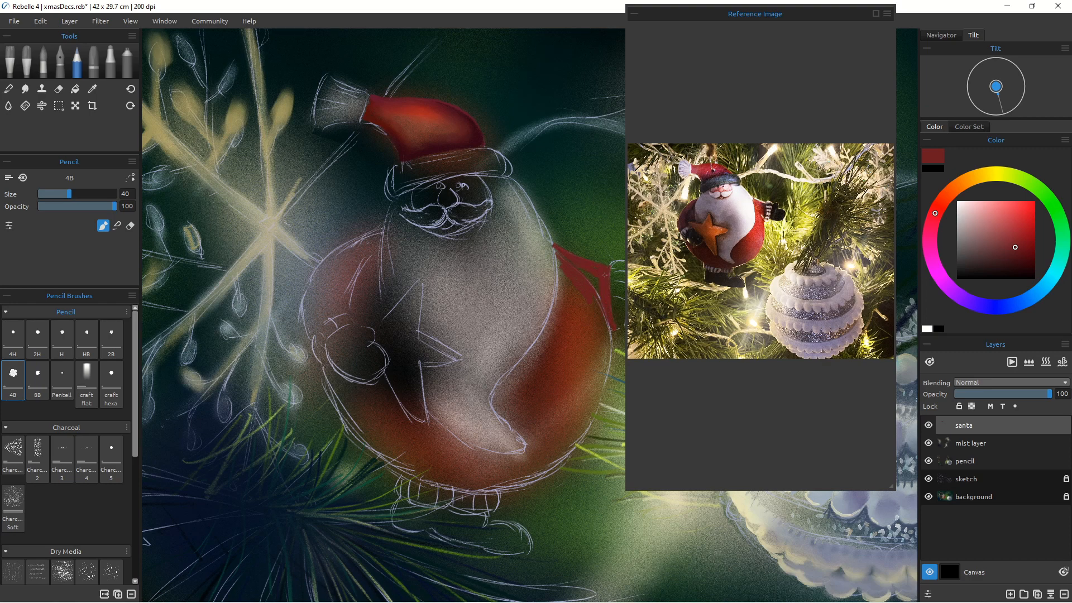
{"action": "left_click_drag", "start_coordinate": [555, 248], "coordinate": [560, 266]}
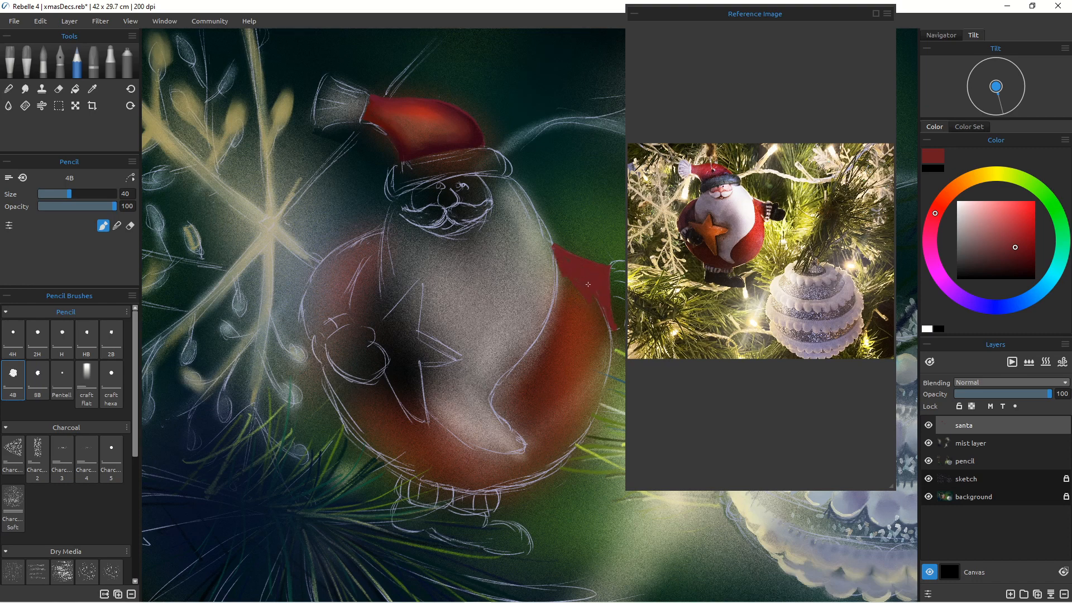
{"action": "mouse_move", "coordinate": [599, 312]}
{"action": "left_mouse_down"}
{"action": "mouse_move", "coordinate": [608, 370]}
{"action": "mouse_move", "coordinate": [611, 329]}
{"action": "mouse_move", "coordinate": [603, 397]}
{"action": "mouse_move", "coordinate": [622, 248]}
{"action": "mouse_move", "coordinate": [595, 410]}
{"action": "left_mouse_up"}
{"action": "mouse_move", "coordinate": [610, 374]}
{"action": "left_mouse_down"}
{"action": "mouse_move", "coordinate": [574, 446]}
{"action": "mouse_move", "coordinate": [587, 430]}
{"action": "mouse_move", "coordinate": [535, 477]}
{"action": "left_mouse_up"}
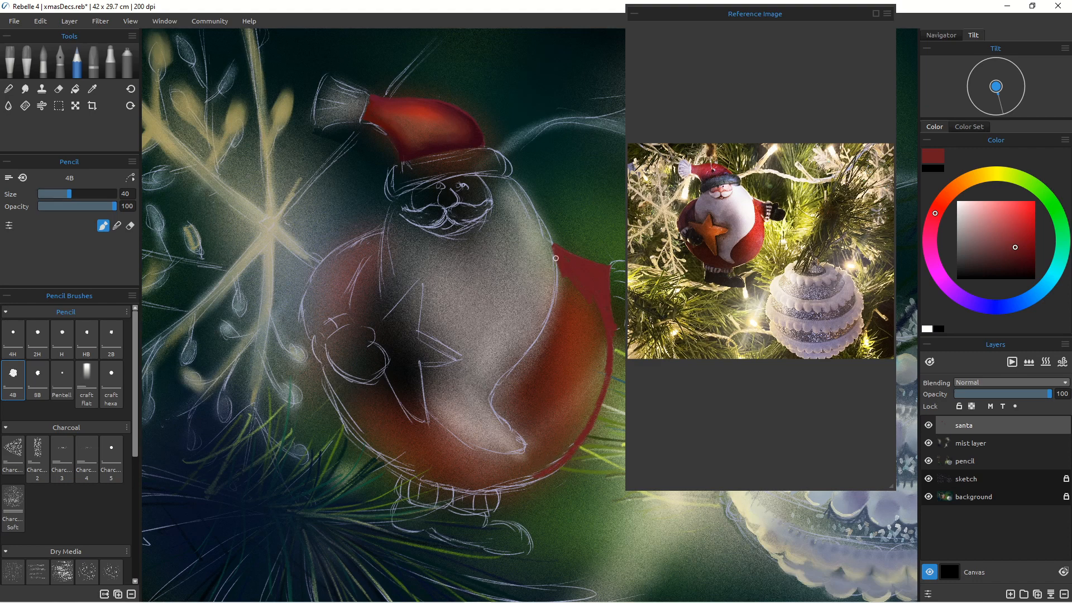
{"action": "left_click_drag", "start_coordinate": [555, 258], "coordinate": [553, 318]}
{"action": "left_click_drag", "start_coordinate": [555, 257], "coordinate": [550, 320]}
{"action": "mouse_move", "coordinate": [558, 281]}
{"action": "left_mouse_down"}
{"action": "mouse_move", "coordinate": [524, 359]}
{"action": "mouse_move", "coordinate": [542, 335]}
{"action": "mouse_move", "coordinate": [504, 382]}
{"action": "left_mouse_up"}
{"action": "mouse_move", "coordinate": [520, 367]}
{"action": "left_mouse_down"}
{"action": "mouse_move", "coordinate": [503, 414]}
{"action": "mouse_move", "coordinate": [500, 387]}
{"action": "mouse_move", "coordinate": [494, 408]}
{"action": "mouse_move", "coordinate": [525, 433]}
{"action": "mouse_move", "coordinate": [523, 407]}
{"action": "mouse_move", "coordinate": [509, 434]}
{"action": "mouse_move", "coordinate": [494, 411]}
{"action": "mouse_move", "coordinate": [530, 450]}
{"action": "mouse_move", "coordinate": [519, 461]}
{"action": "mouse_move", "coordinate": [508, 450]}
{"action": "mouse_move", "coordinate": [514, 438]}
{"action": "mouse_move", "coordinate": [502, 451]}
{"action": "mouse_move", "coordinate": [531, 444]}
{"action": "mouse_move", "coordinate": [516, 459]}
{"action": "mouse_move", "coordinate": [458, 450]}
{"action": "left_mouse_up"}
{"action": "left_click_drag", "start_coordinate": [526, 449], "coordinate": [500, 457]}
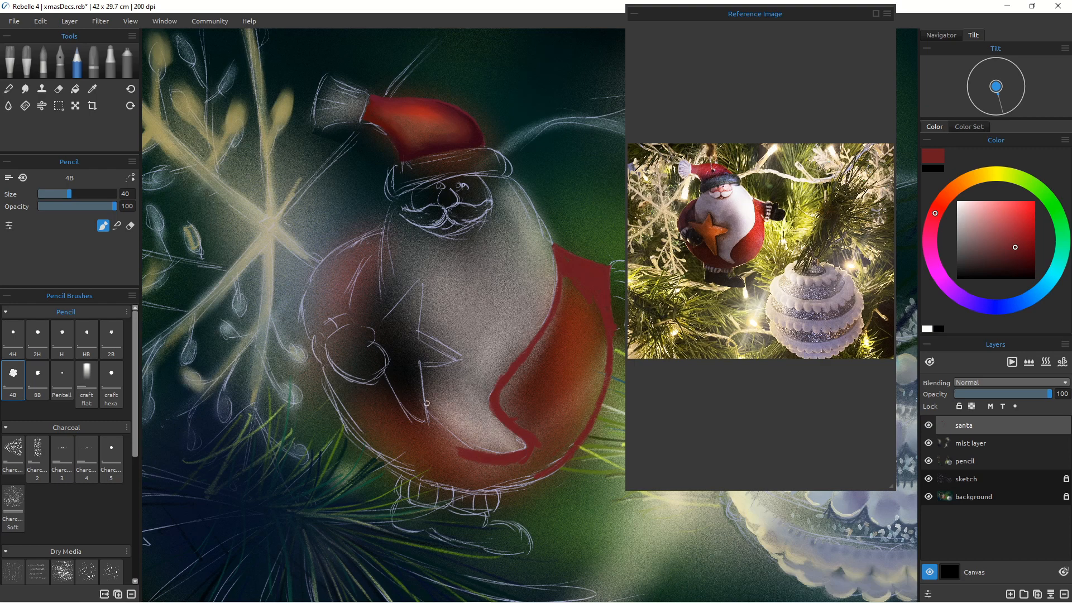
{"action": "left_click_drag", "start_coordinate": [429, 418], "coordinate": [467, 448]}
Step: Pick a dark crimson and shade Santa's lower coat with the pencil at size 80, then at size 45
{"action": "left_click", "coordinate": [1024, 266]}
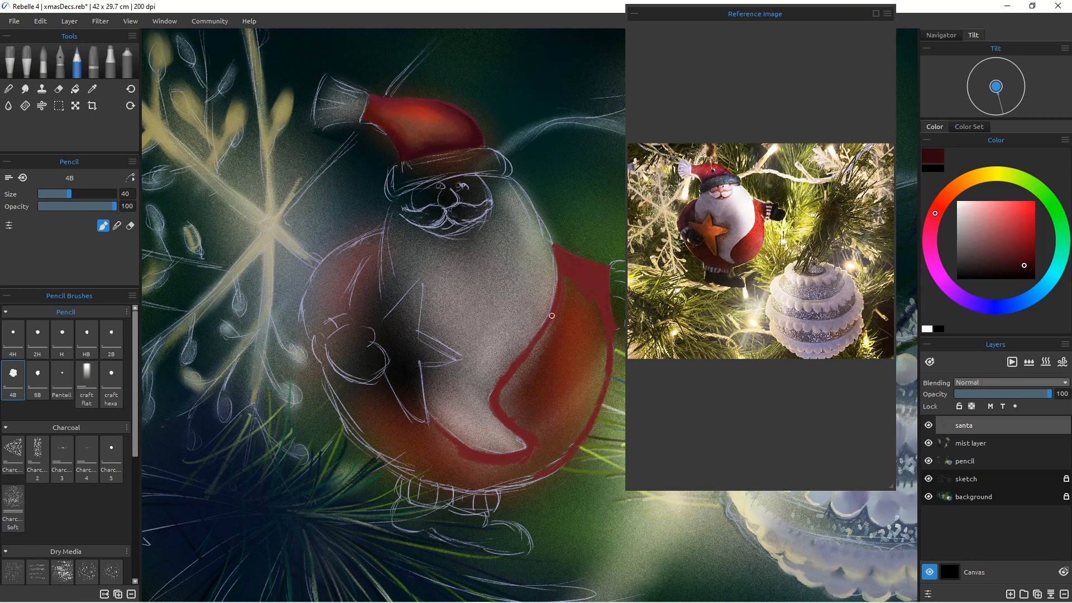
{"action": "mouse_move", "coordinate": [553, 311]}
{"action": "left_mouse_down"}
{"action": "mouse_move", "coordinate": [492, 398]}
{"action": "mouse_move", "coordinate": [533, 443]}
{"action": "mouse_move", "coordinate": [522, 435]}
{"action": "mouse_move", "coordinate": [531, 449]}
{"action": "mouse_move", "coordinate": [513, 462]}
{"action": "left_mouse_up"}
{"action": "left_click_drag", "start_coordinate": [513, 371], "coordinate": [514, 400]}
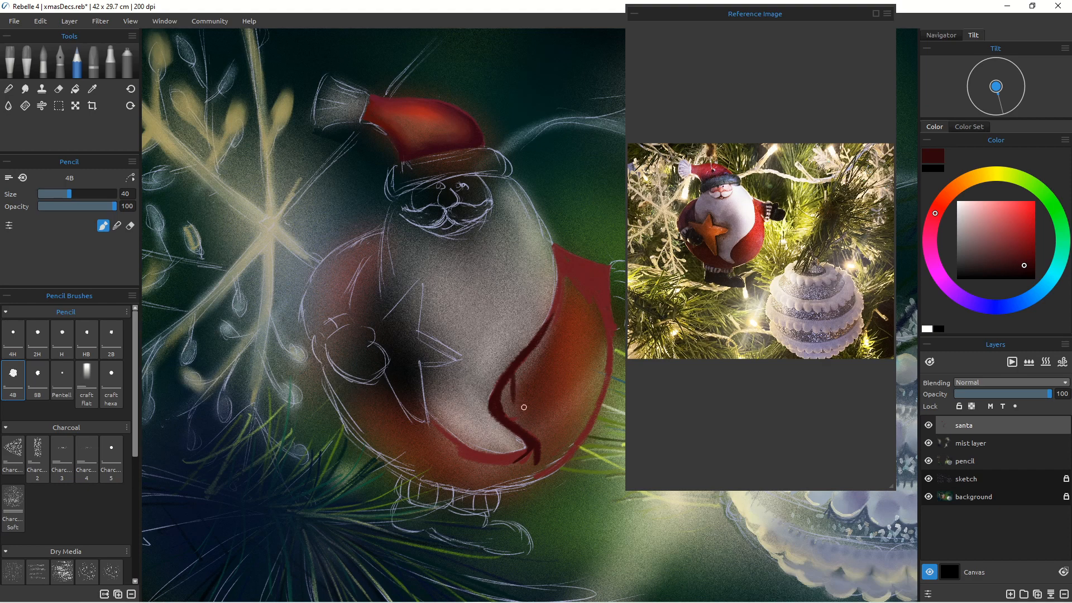
{"action": "key", "text": "bracketright"}
{"action": "key", "text": "bracketright"}
{"action": "key", "text": "bracketright"}
{"action": "key", "text": "bracketright"}
{"action": "key", "text": "bracketright"}
{"action": "key", "text": "bracketright"}
{"action": "key", "text": "bracketright"}
{"action": "key", "text": "bracketright"}
{"action": "mouse_move", "coordinate": [522, 364]}
{"action": "left_mouse_down"}
{"action": "mouse_move", "coordinate": [505, 408]}
{"action": "mouse_move", "coordinate": [522, 421]}
{"action": "mouse_move", "coordinate": [503, 413]}
{"action": "mouse_move", "coordinate": [534, 430]}
{"action": "mouse_move", "coordinate": [531, 452]}
{"action": "mouse_move", "coordinate": [553, 457]}
{"action": "mouse_move", "coordinate": [547, 467]}
{"action": "mouse_move", "coordinate": [524, 465]}
{"action": "mouse_move", "coordinate": [522, 450]}
{"action": "mouse_move", "coordinate": [533, 456]}
{"action": "mouse_move", "coordinate": [500, 463]}
{"action": "mouse_move", "coordinate": [436, 450]}
{"action": "left_mouse_up"}
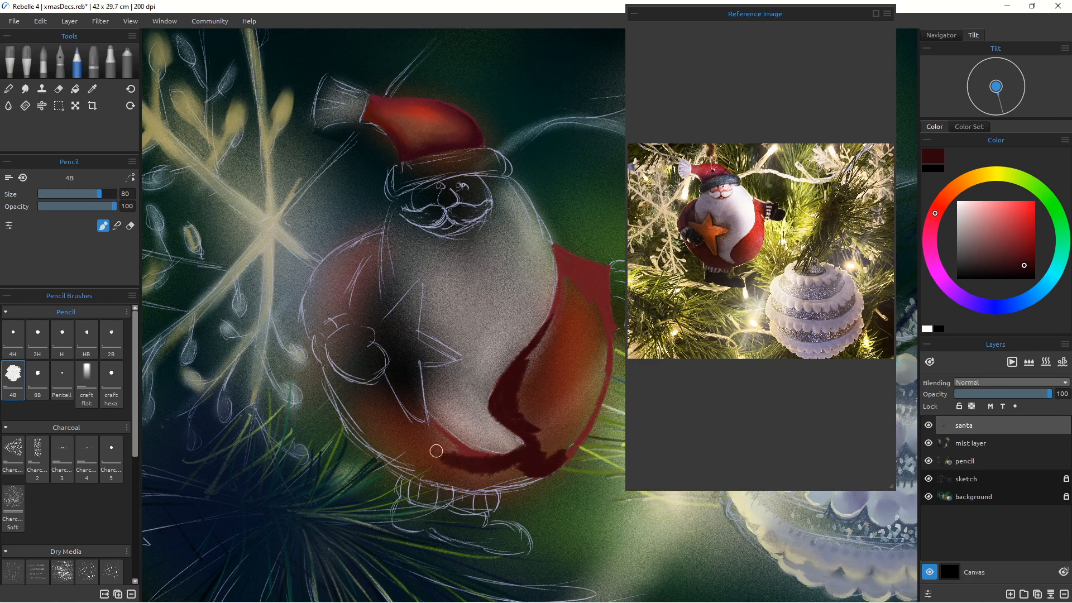
{"action": "left_click_drag", "start_coordinate": [508, 458], "coordinate": [473, 455]}
{"action": "key", "text": "["}
{"action": "key", "text": "["}
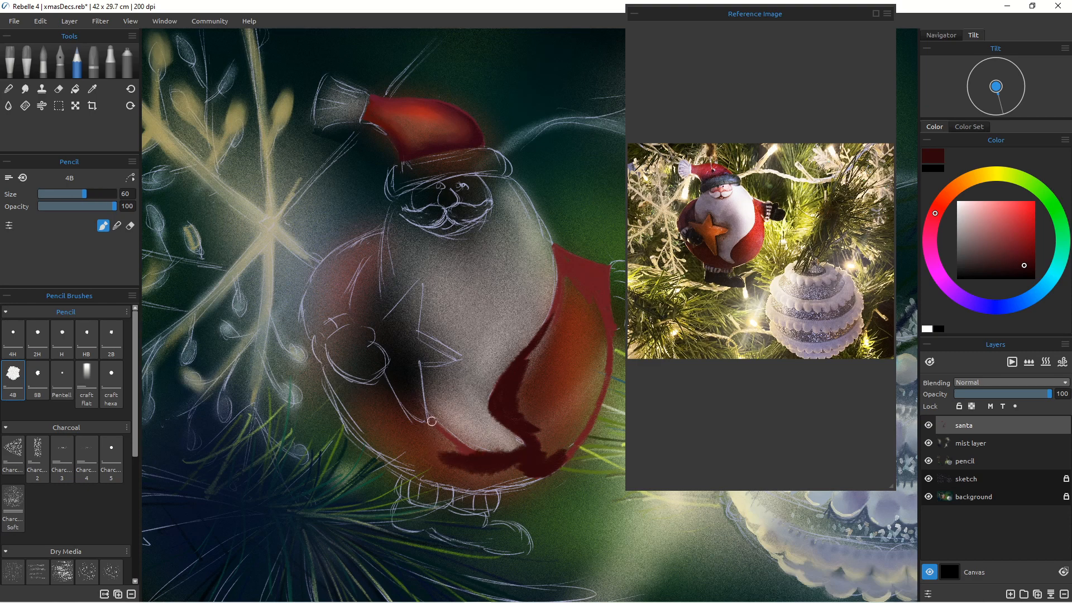
{"action": "key", "text": "bracketleft"}
{"action": "mouse_move", "coordinate": [429, 419]}
{"action": "left_mouse_down"}
{"action": "mouse_move", "coordinate": [452, 442]}
{"action": "mouse_move", "coordinate": [434, 421]}
{"action": "mouse_move", "coordinate": [491, 453]}
{"action": "left_mouse_up"}
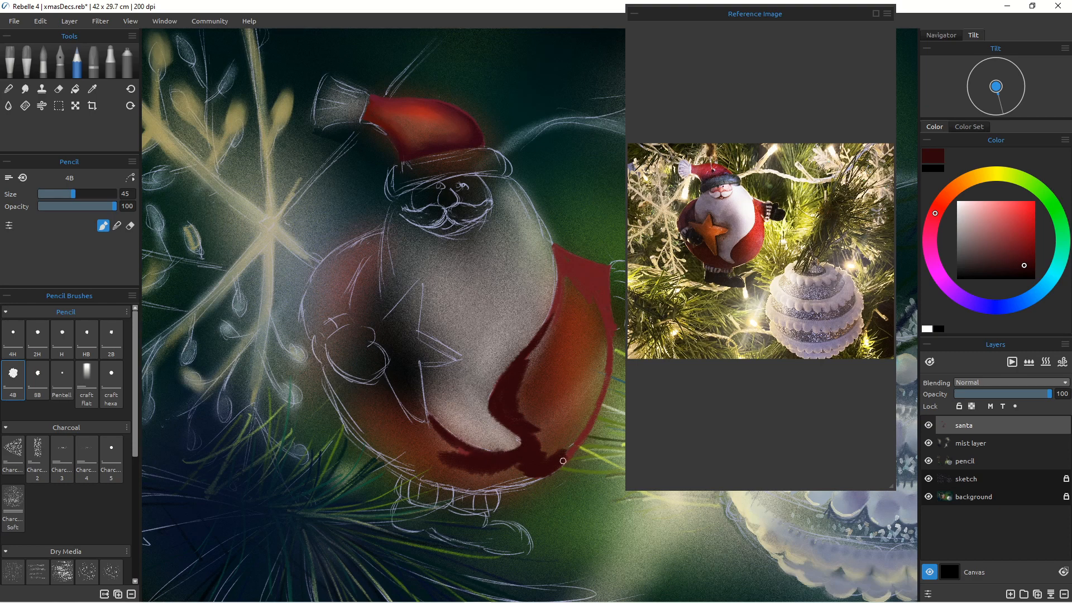
{"action": "mouse_move", "coordinate": [563, 460]}
{"action": "left_mouse_down"}
{"action": "mouse_move", "coordinate": [568, 447]}
{"action": "mouse_move", "coordinate": [558, 458]}
{"action": "left_mouse_up"}
Step: Pick a bright red and add highlight strokes along the right edge of Santa's coat
{"action": "left_click", "coordinate": [1024, 210]}
{"action": "left_click_drag", "start_coordinate": [608, 336], "coordinate": [601, 396]}
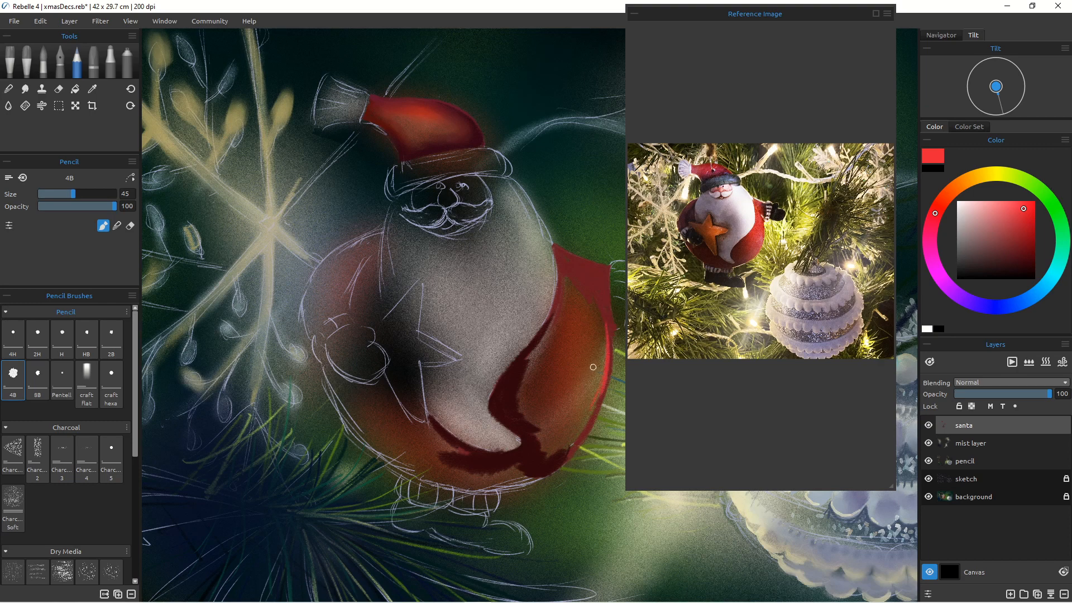
{"action": "mouse_move", "coordinate": [596, 399]}
{"action": "left_mouse_down"}
{"action": "mouse_move", "coordinate": [575, 440]}
{"action": "mouse_move", "coordinate": [555, 448]}
{"action": "left_mouse_up"}
Step: Mist red highlights and dark crimson shading onto Santa's right side with the Spray 2 airbrush at size 45
{"action": "key", "text": "a"}
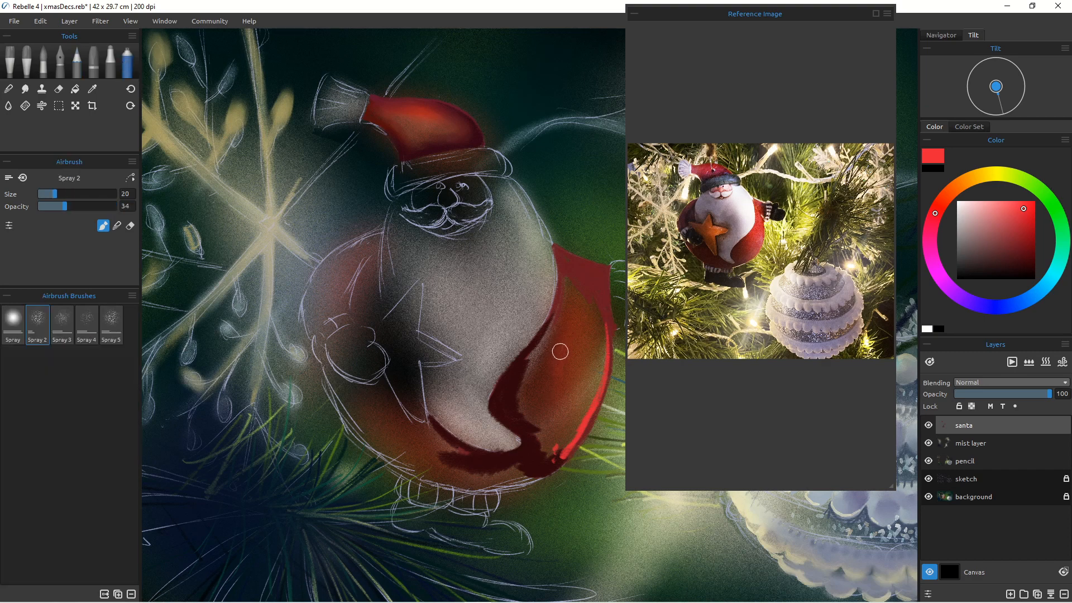
{"action": "key", "text": "]"}
{"action": "key", "text": "]"}
{"action": "key", "text": "]"}
{"action": "key", "text": "]"}
{"action": "key", "text": "]"}
{"action": "left_click_drag", "start_coordinate": [560, 344], "coordinate": [556, 360]}
{"action": "key", "text": "bracketleft"}
{"action": "key", "text": "bracketleft"}
{"action": "key", "text": "bracketleft"}
{"action": "key", "text": "bracketleft"}
{"action": "key", "text": "bracketleft"}
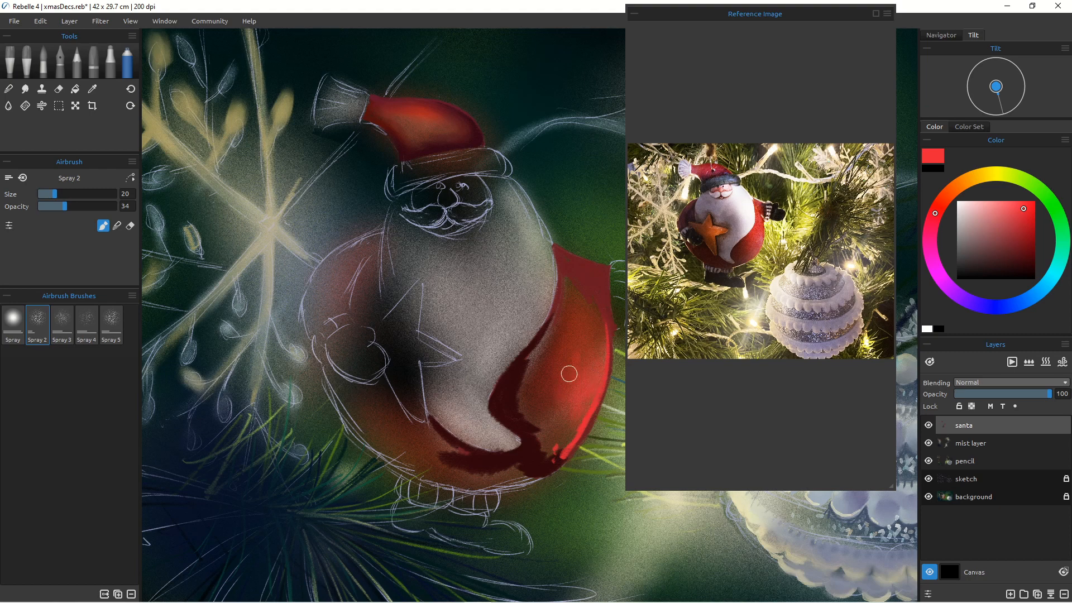
{"action": "key", "text": "bracketright"}
{"action": "key", "text": "bracketright"}
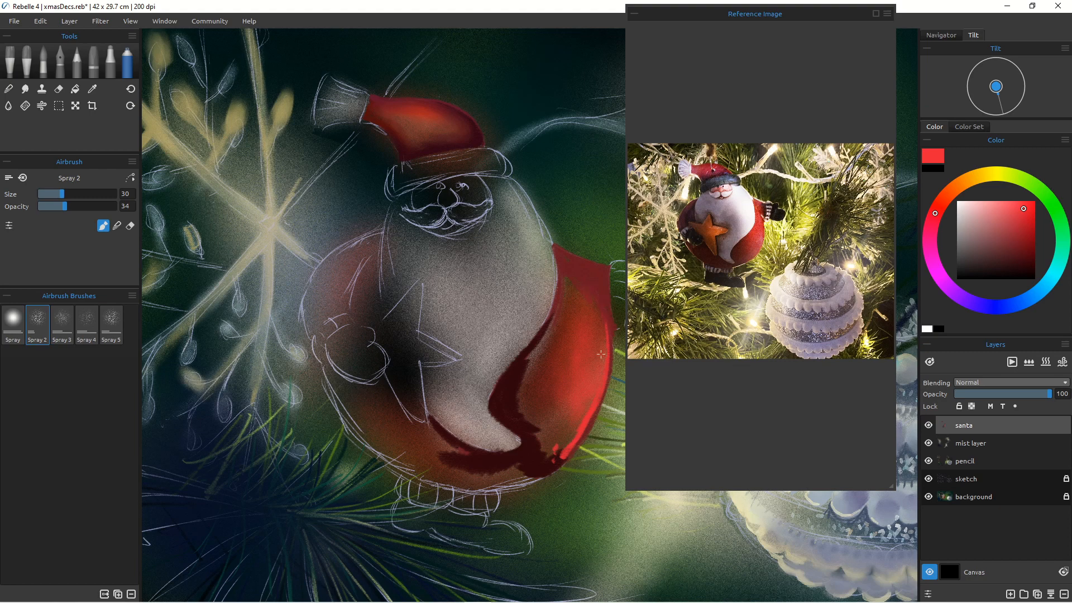
{"action": "key", "text": "bracketright"}
{"action": "key", "text": "bracketright"}
{"action": "key", "text": "bracketright"}
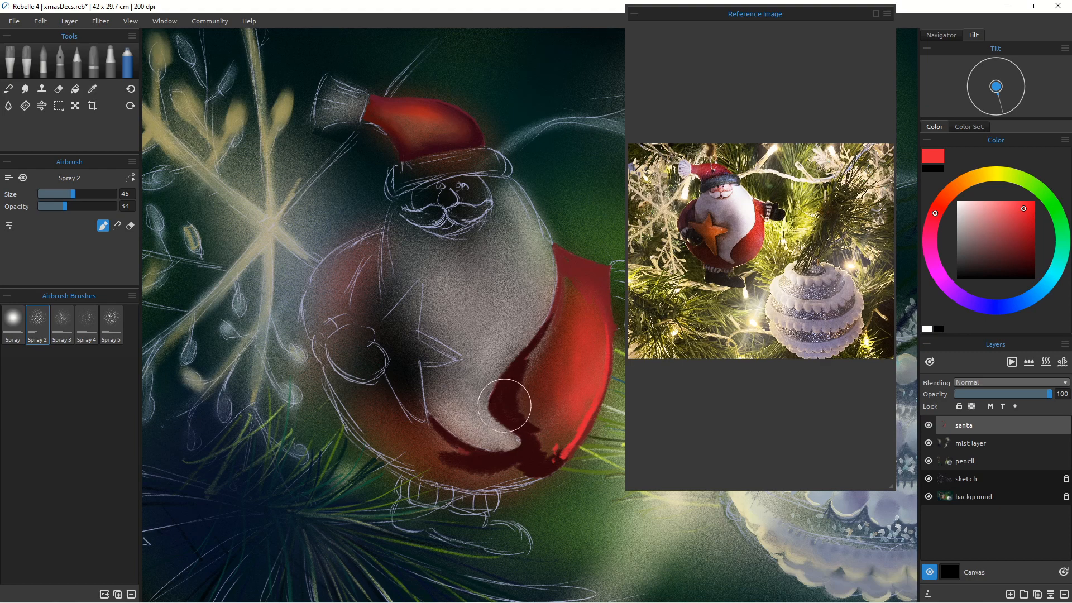
{"action": "left_click", "coordinate": [508, 408], "text": "alt"}
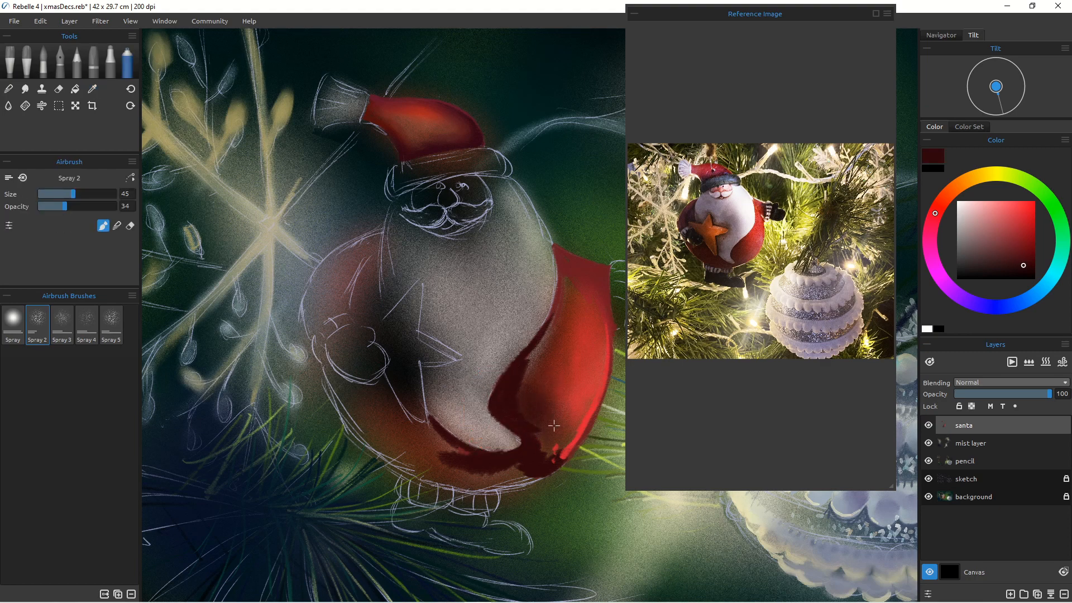
{"action": "mouse_move", "coordinate": [558, 440]}
{"action": "left_mouse_down"}
{"action": "mouse_move", "coordinate": [539, 429]}
{"action": "mouse_move", "coordinate": [551, 461]}
{"action": "mouse_move", "coordinate": [558, 451]}
{"action": "left_mouse_up"}
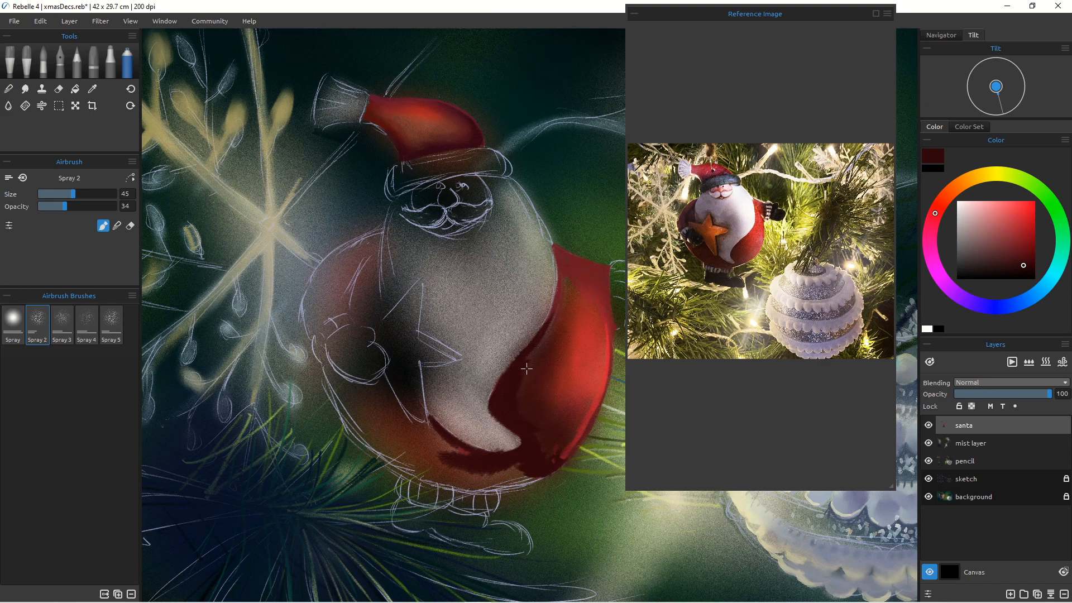
Step: Zoom the reference image on Santa and blend the dark shading on his lower coat with the Soft Noisy blender
{"action": "left_click", "coordinate": [9, 88]}
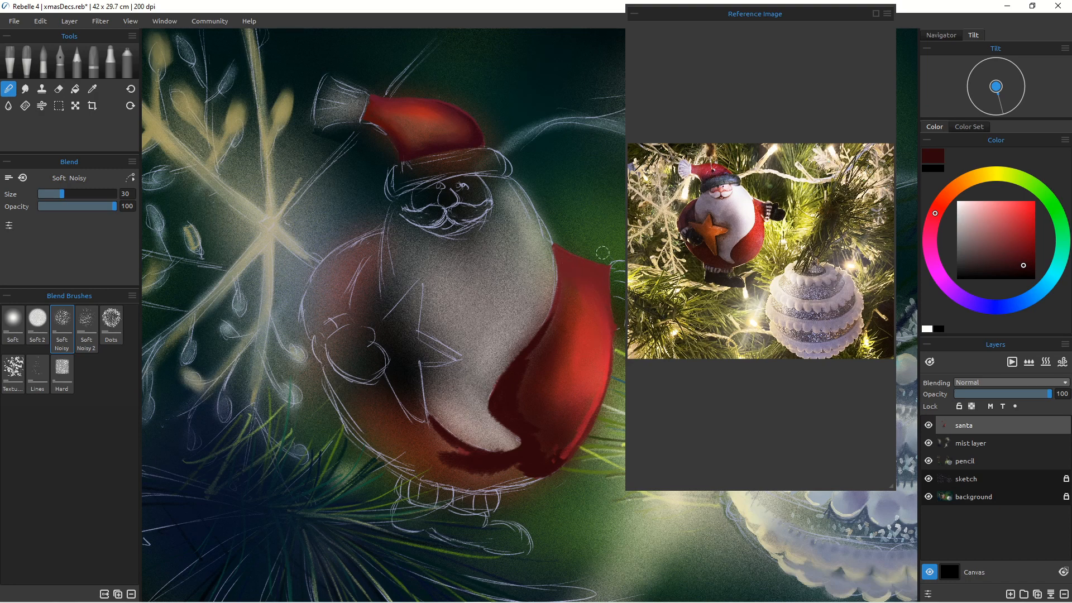
{"action": "scroll", "coordinate": [720, 263], "scroll_direction": "up", "scroll_amount": 4}
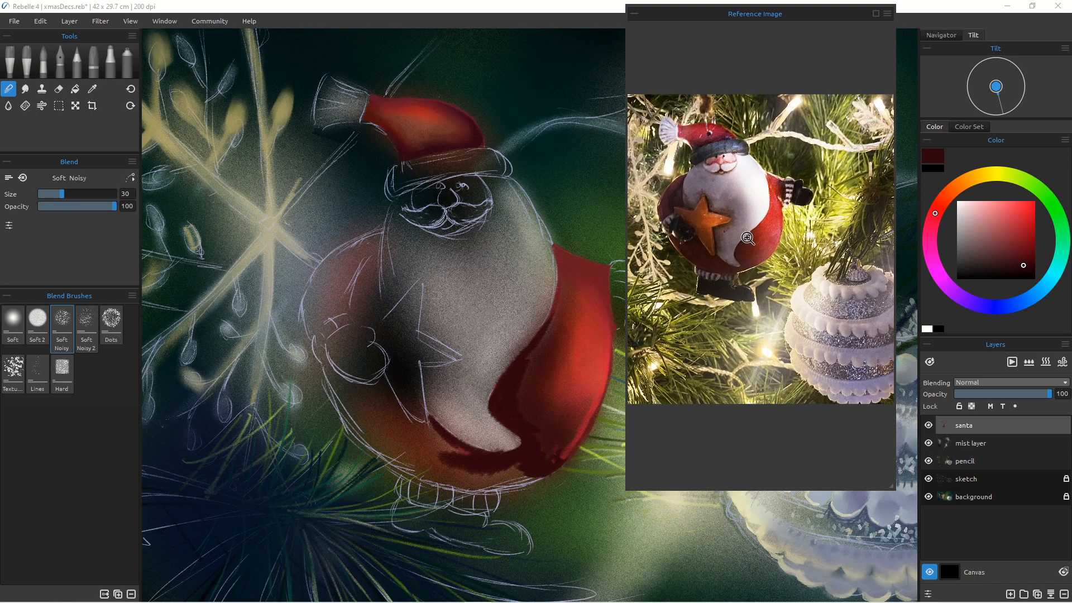
{"action": "left_click_drag", "start_coordinate": [772, 211], "coordinate": [770, 195]}
{"action": "left_click_drag", "start_coordinate": [759, 312], "coordinate": [770, 365]}
{"action": "scroll", "coordinate": [770, 365], "scroll_direction": "down", "scroll_amount": 4}
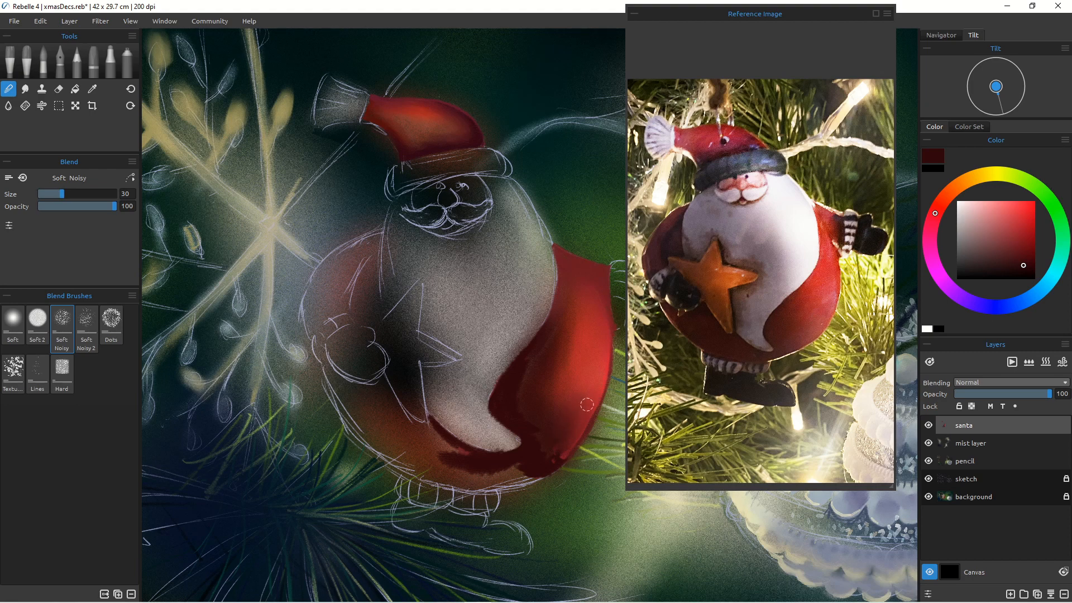
{"action": "left_click_drag", "start_coordinate": [554, 462], "coordinate": [561, 470]}
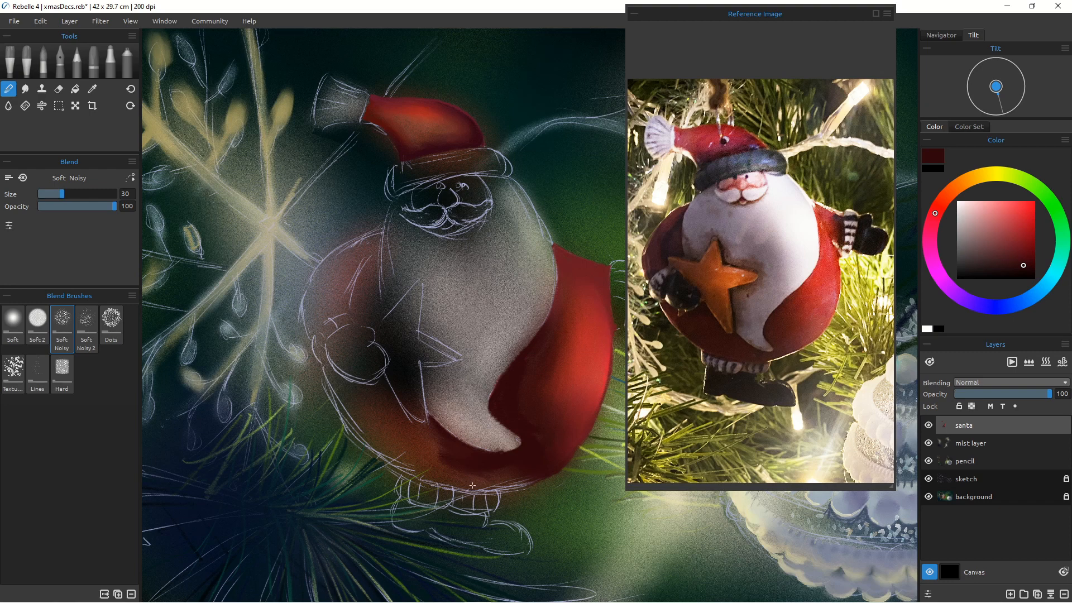
{"action": "left_click_drag", "start_coordinate": [498, 462], "coordinate": [468, 445]}
Step: Fill Santa's lower coat with dark red pencil strokes, undoing one color trial, and blend the edges
{"action": "key", "text": "e"}
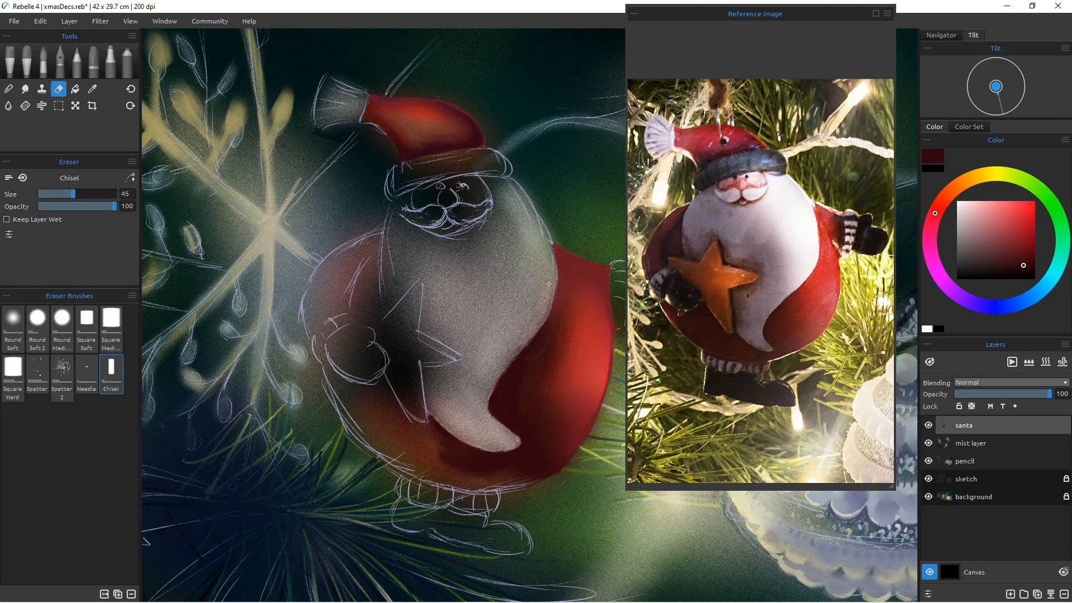
{"action": "key", "text": "p"}
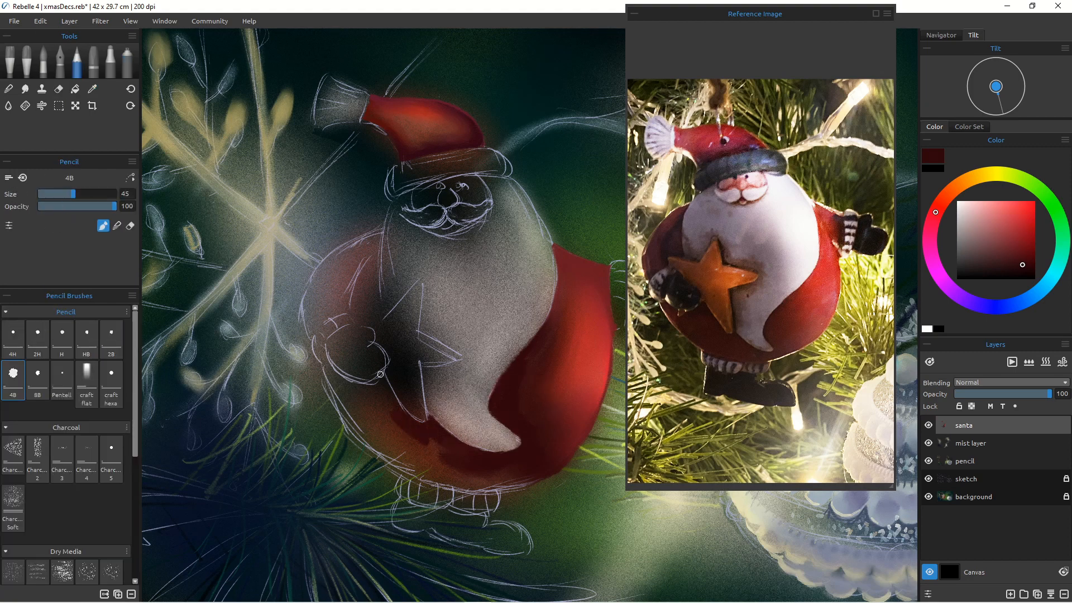
{"action": "mouse_move", "coordinate": [379, 379]}
{"action": "left_mouse_down"}
{"action": "mouse_move", "coordinate": [391, 447]}
{"action": "mouse_move", "coordinate": [369, 424]}
{"action": "mouse_move", "coordinate": [436, 475]}
{"action": "mouse_move", "coordinate": [530, 483]}
{"action": "mouse_move", "coordinate": [497, 485]}
{"action": "left_mouse_up"}
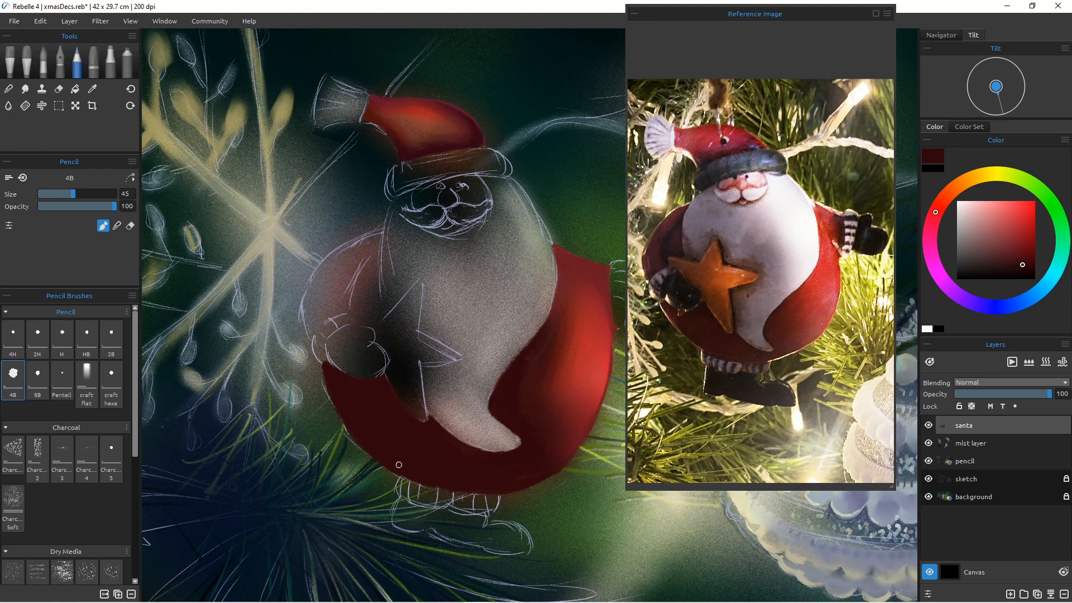
{"action": "left_click", "coordinate": [994, 306]}
{"action": "left_click", "coordinate": [1025, 271]}
{"action": "left_click_drag", "start_coordinate": [384, 376], "coordinate": [423, 421]}
{"action": "left_click", "coordinate": [959, 296]}
{"action": "key", "text": "ctrl+z"}
{"action": "left_click_drag", "start_coordinate": [385, 376], "coordinate": [480, 451]}
{"action": "left_click_drag", "start_coordinate": [385, 381], "coordinate": [348, 377]}
{"action": "left_click", "coordinate": [9, 90]}
{"action": "left_click_drag", "start_coordinate": [437, 432], "coordinate": [516, 450]}
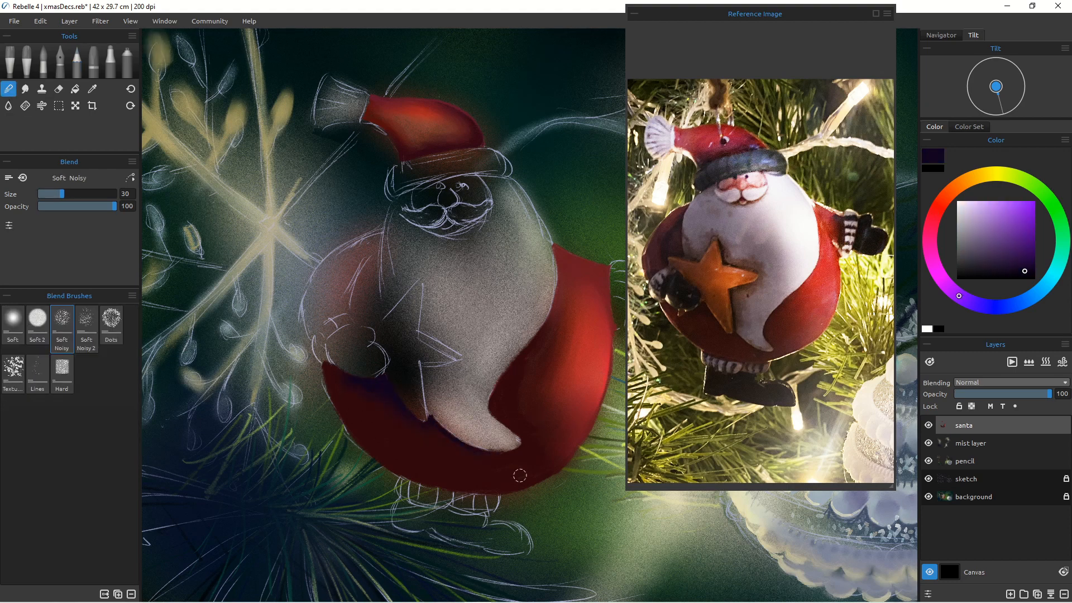
Step: Paint red on Santa's left arm and side with the pencil, trimming and blending the strokes
{"action": "left_click", "coordinate": [77, 62]}
{"action": "left_click", "coordinate": [583, 324], "text": "alt"}
{"action": "mouse_move", "coordinate": [380, 233]}
{"action": "left_mouse_down"}
{"action": "mouse_move", "coordinate": [335, 281]}
{"action": "mouse_move", "coordinate": [380, 235]}
{"action": "mouse_move", "coordinate": [350, 271]}
{"action": "mouse_move", "coordinate": [340, 254]}
{"action": "mouse_move", "coordinate": [309, 294]}
{"action": "mouse_move", "coordinate": [326, 320]}
{"action": "mouse_move", "coordinate": [333, 283]}
{"action": "mouse_move", "coordinate": [322, 265]}
{"action": "mouse_move", "coordinate": [312, 336]}
{"action": "mouse_move", "coordinate": [305, 279]}
{"action": "left_mouse_up"}
{"action": "left_click", "coordinate": [580, 263], "text": "alt"}
{"action": "left_click", "coordinate": [58, 89]}
{"action": "left_click_drag", "start_coordinate": [339, 245], "coordinate": [314, 289]}
{"action": "left_click", "coordinate": [77, 61]}
{"action": "left_click", "coordinate": [347, 399], "text": "alt"}
{"action": "mouse_move", "coordinate": [370, 264]}
{"action": "left_mouse_down"}
{"action": "mouse_move", "coordinate": [368, 306]}
{"action": "mouse_move", "coordinate": [344, 312]}
{"action": "mouse_move", "coordinate": [377, 263]}
{"action": "mouse_move", "coordinate": [352, 295]}
{"action": "mouse_move", "coordinate": [310, 298]}
{"action": "mouse_move", "coordinate": [312, 334]}
{"action": "mouse_move", "coordinate": [339, 315]}
{"action": "left_mouse_up"}
{"action": "left_click", "coordinate": [8, 89]}
{"action": "mouse_move", "coordinate": [373, 281]}
{"action": "left_mouse_down"}
{"action": "mouse_move", "coordinate": [357, 302]}
{"action": "mouse_move", "coordinate": [362, 259]}
{"action": "mouse_move", "coordinate": [341, 307]}
{"action": "left_mouse_up"}
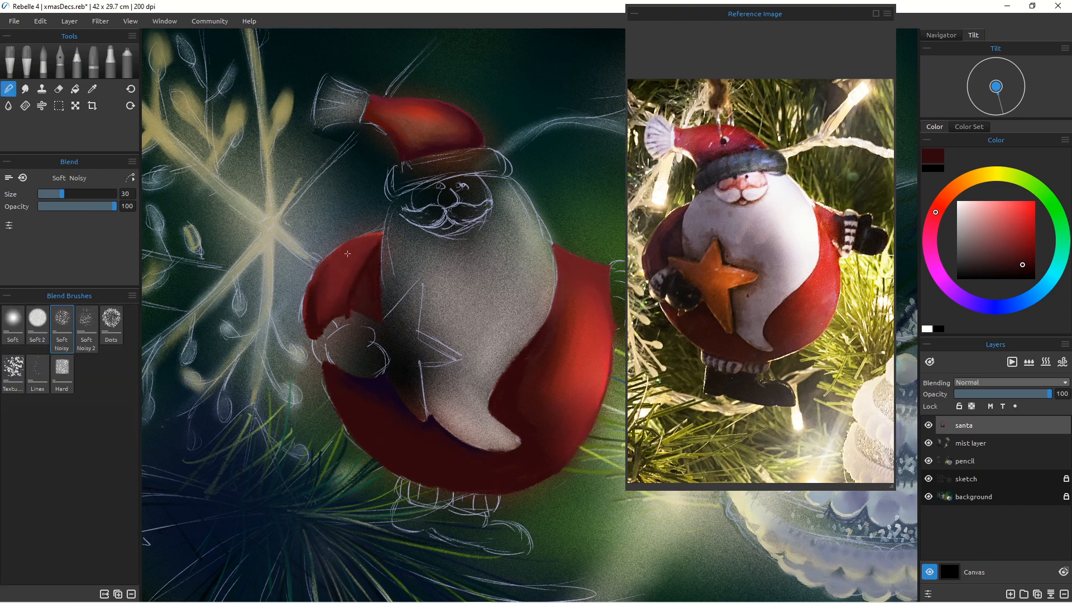
Step: Erase stray red at the edge of Santa's left arm and touch up his right side with the pencil
{"action": "key", "text": "e"}
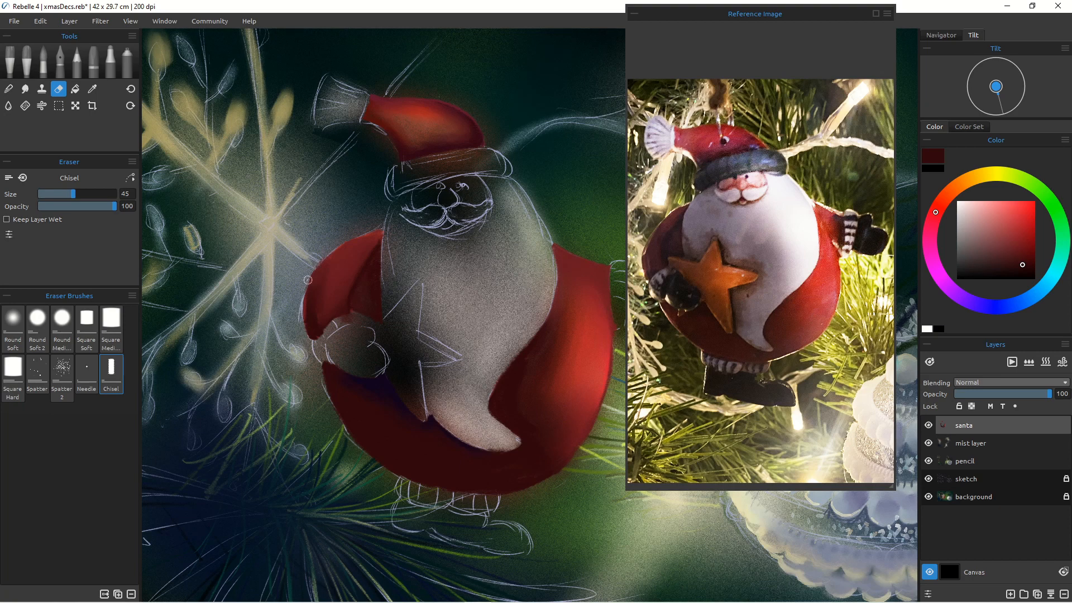
{"action": "scroll", "coordinate": [400, 368], "scroll_direction": "down", "scroll_amount": 5}
{"action": "scroll", "coordinate": [431, 375], "scroll_direction": "up", "scroll_amount": 5}
{"action": "left_click", "coordinate": [323, 270], "text": "alt"}
{"action": "key", "text": "b"}
{"action": "left_click_drag", "start_coordinate": [542, 280], "coordinate": [561, 320]}
{"action": "left_click_drag", "start_coordinate": [554, 270], "coordinate": [554, 303]}
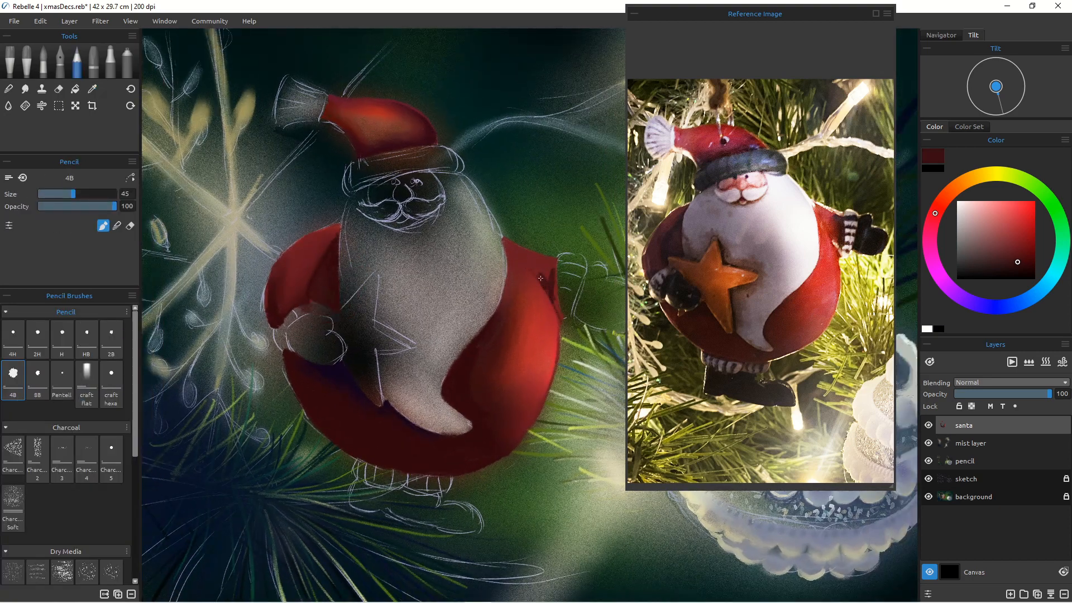
Step: Select the pencil layer, sample a pale pink from the reference, and airbrush highlights on Santa's face and beard
{"action": "key", "text": "n"}
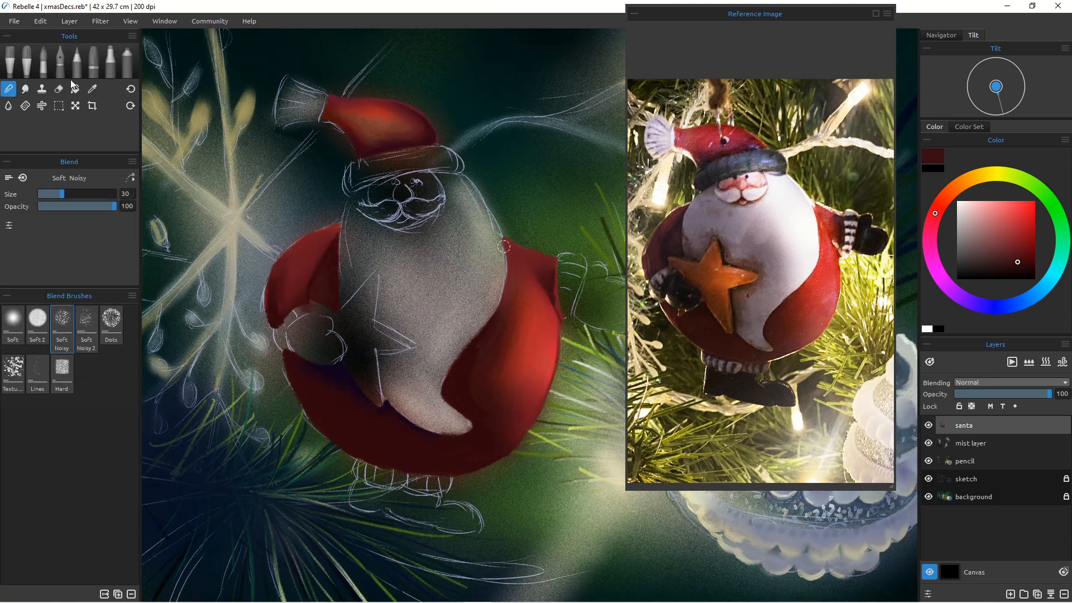
{"action": "left_click", "coordinate": [970, 461]}
{"action": "left_click", "coordinate": [128, 63]}
{"action": "left_click", "coordinate": [784, 207]}
{"action": "mouse_move", "coordinate": [449, 221]}
{"action": "left_mouse_down"}
{"action": "mouse_move", "coordinate": [437, 185]}
{"action": "mouse_move", "coordinate": [456, 254]}
{"action": "mouse_move", "coordinate": [470, 257]}
{"action": "mouse_move", "coordinate": [447, 288]}
{"action": "mouse_move", "coordinate": [476, 297]}
{"action": "left_mouse_up"}
{"action": "left_click_drag", "start_coordinate": [426, 234], "coordinate": [410, 234]}
Step: Reduce the airbrush to size 14 and mist finer pale highlights around Santa's beard, cheeks and face
{"action": "key", "text": "["}
{"action": "key", "text": "["}
{"action": "key", "text": "["}
{"action": "mouse_move", "coordinate": [438, 181]}
{"action": "left_mouse_down"}
{"action": "mouse_move", "coordinate": [462, 189]}
{"action": "mouse_move", "coordinate": [491, 256]}
{"action": "left_mouse_up"}
{"action": "left_click_drag", "start_coordinate": [473, 220], "coordinate": [472, 246]}
{"action": "left_click_drag", "start_coordinate": [380, 232], "coordinate": [416, 233]}
{"action": "key", "text": "["}
{"action": "key", "text": "["}
{"action": "key", "text": "["}
{"action": "mouse_move", "coordinate": [412, 205]}
{"action": "left_mouse_down"}
{"action": "mouse_move", "coordinate": [428, 204]}
{"action": "mouse_move", "coordinate": [403, 207]}
{"action": "mouse_move", "coordinate": [442, 196]}
{"action": "mouse_move", "coordinate": [363, 204]}
{"action": "left_mouse_up"}
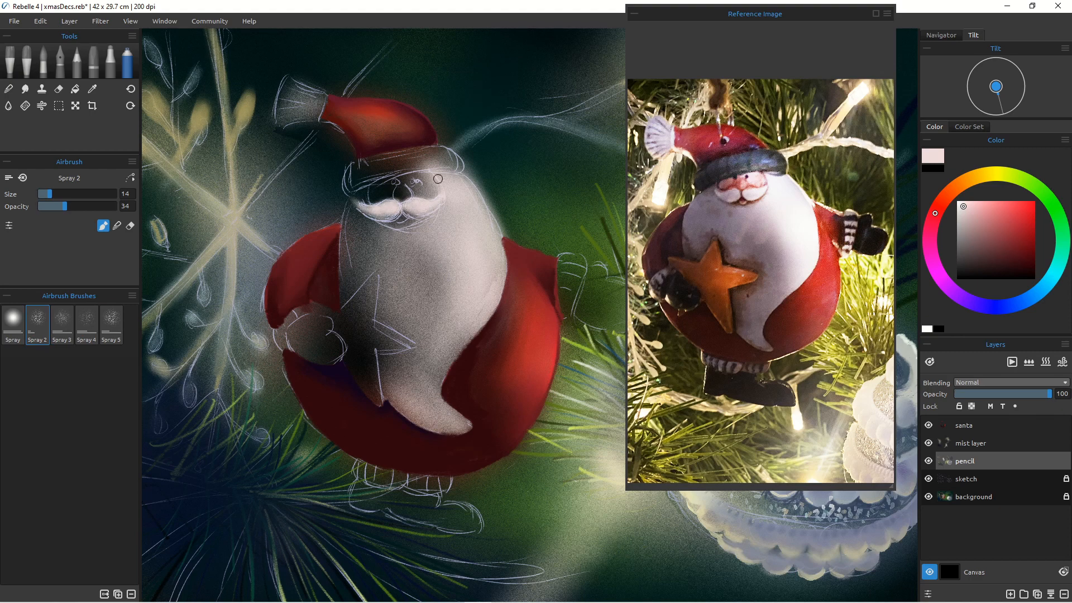
{"action": "left_click_drag", "start_coordinate": [437, 178], "coordinate": [441, 170]}
{"action": "mouse_move", "coordinate": [436, 216]}
{"action": "left_mouse_down"}
{"action": "mouse_move", "coordinate": [405, 224]}
{"action": "mouse_move", "coordinate": [468, 224]}
{"action": "mouse_move", "coordinate": [441, 237]}
{"action": "left_mouse_up"}
Step: Mist a pale highlight down Santa's belly and return to the santa layer with the 4B pencil
{"action": "key", "text": "]"}
{"action": "mouse_move", "coordinate": [468, 337]}
{"action": "left_mouse_down"}
{"action": "mouse_move", "coordinate": [447, 357]}
{"action": "mouse_move", "coordinate": [469, 414]}
{"action": "left_mouse_up"}
{"action": "left_click", "coordinate": [77, 63]}
{"action": "left_click", "coordinate": [964, 426]}
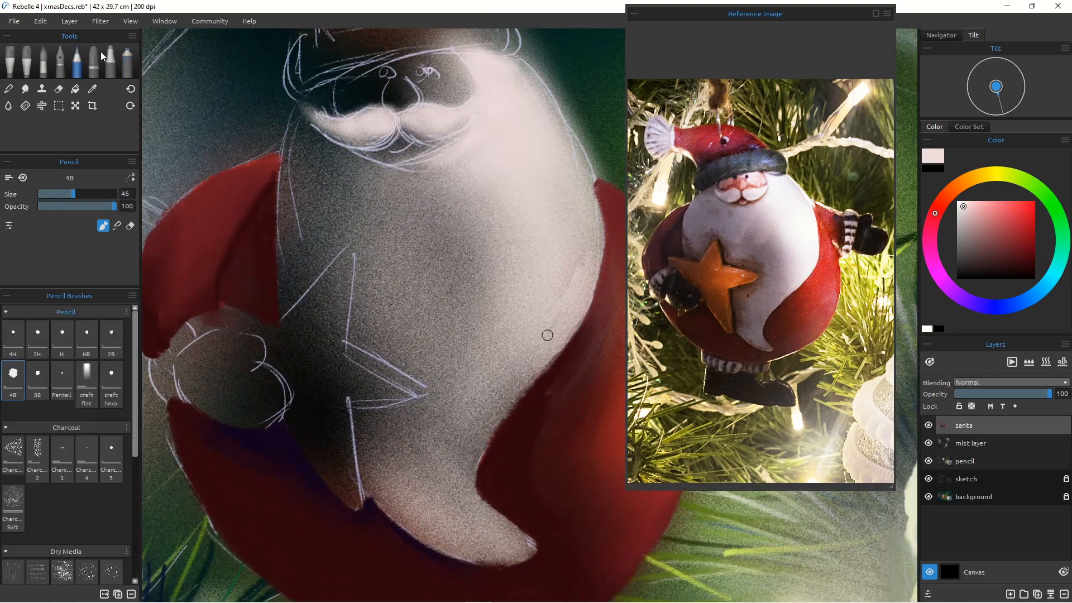
Step: Fill Santa's mustache in white with the 4B pencil at size 25 and blend the strokes
{"action": "key", "text": "["}
{"action": "mouse_move", "coordinate": [519, 66]}
{"action": "left_mouse_down"}
{"action": "mouse_move", "coordinate": [536, 102]}
{"action": "mouse_move", "coordinate": [516, 89]}
{"action": "mouse_move", "coordinate": [577, 157]}
{"action": "mouse_move", "coordinate": [592, 206]}
{"action": "mouse_move", "coordinate": [511, 60]}
{"action": "mouse_move", "coordinate": [576, 147]}
{"action": "left_mouse_up"}
{"action": "key", "text": "ctrl+z"}
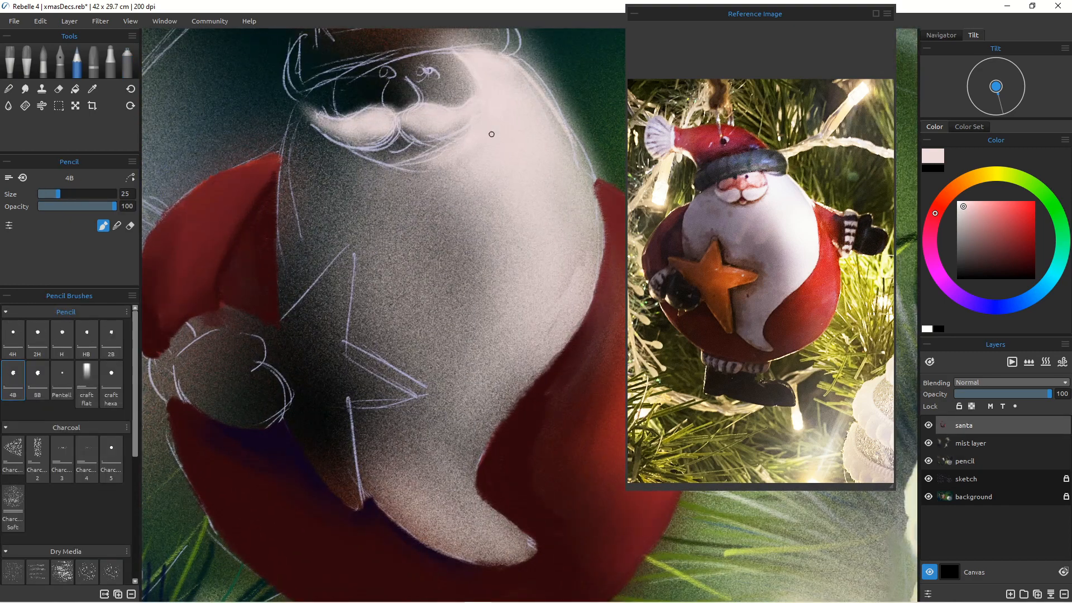
{"action": "mouse_move", "coordinate": [459, 107]}
{"action": "left_mouse_down"}
{"action": "mouse_move", "coordinate": [468, 129]}
{"action": "mouse_move", "coordinate": [449, 133]}
{"action": "left_mouse_up"}
{"action": "mouse_move", "coordinate": [443, 159]}
{"action": "left_mouse_down"}
{"action": "mouse_move", "coordinate": [474, 143]}
{"action": "mouse_move", "coordinate": [410, 147]}
{"action": "mouse_move", "coordinate": [371, 169]}
{"action": "left_mouse_up"}
{"action": "mouse_move", "coordinate": [345, 146]}
{"action": "left_mouse_down"}
{"action": "mouse_move", "coordinate": [318, 132]}
{"action": "mouse_move", "coordinate": [344, 156]}
{"action": "mouse_move", "coordinate": [398, 162]}
{"action": "left_mouse_up"}
{"action": "left_click", "coordinate": [8, 89]}
{"action": "left_click_drag", "start_coordinate": [425, 152], "coordinate": [472, 145]}
Step: Paint pinkish-red skin around Santa's nose and cheeks with the pencil
{"action": "left_click", "coordinate": [77, 62]}
{"action": "left_click", "coordinate": [978, 207]}
{"action": "mouse_move", "coordinate": [474, 109]}
{"action": "left_mouse_down"}
{"action": "mouse_move", "coordinate": [457, 84]}
{"action": "mouse_move", "coordinate": [453, 125]}
{"action": "mouse_move", "coordinate": [423, 109]}
{"action": "left_mouse_up"}
{"action": "left_click", "coordinate": [982, 228]}
{"action": "left_click_drag", "start_coordinate": [457, 74], "coordinate": [480, 100]}
{"action": "left_click_drag", "start_coordinate": [482, 92], "coordinate": [474, 117]}
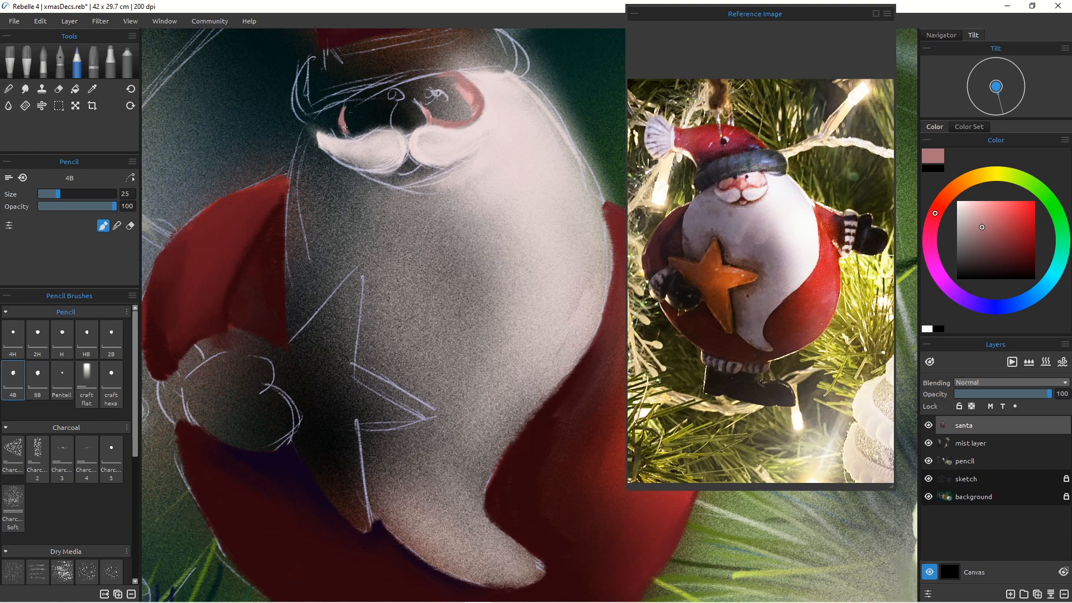
{"action": "left_click_drag", "start_coordinate": [345, 127], "coordinate": [372, 132]}
{"action": "left_click_drag", "start_coordinate": [357, 128], "coordinate": [427, 114]}
{"action": "mouse_move", "coordinate": [414, 106]}
{"action": "left_mouse_down"}
{"action": "mouse_move", "coordinate": [407, 134]}
{"action": "mouse_move", "coordinate": [463, 126]}
{"action": "left_mouse_up"}
Step: Paint Santa's nose and mouth in red and dark red, blending the edges
{"action": "left_click", "coordinate": [987, 238]}
{"action": "left_click", "coordinate": [947, 195]}
{"action": "left_click", "coordinate": [935, 214]}
{"action": "left_click", "coordinate": [1023, 237]}
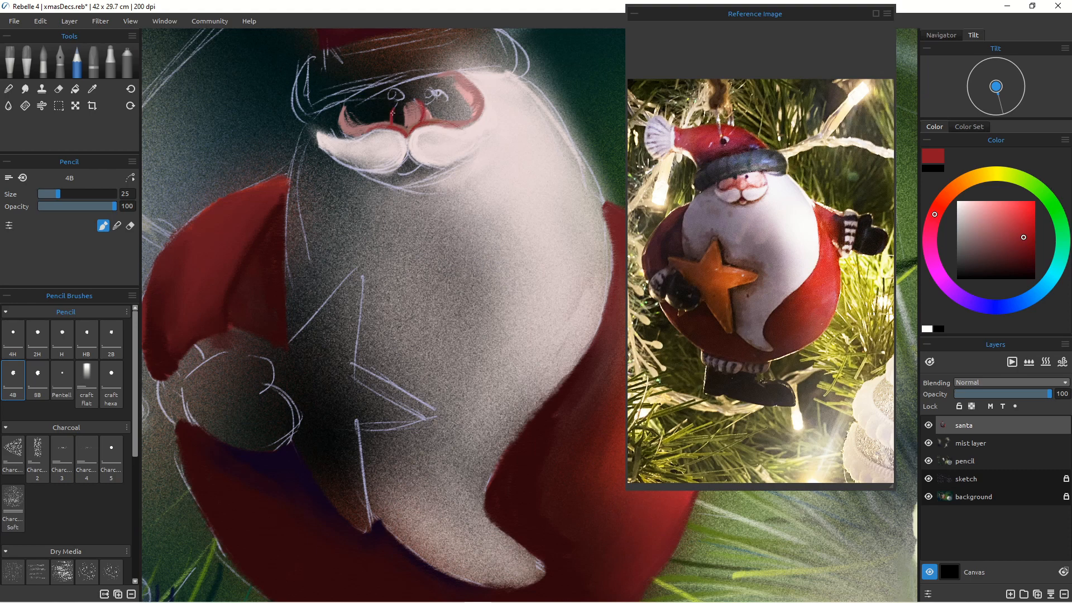
{"action": "left_click_drag", "start_coordinate": [393, 113], "coordinate": [406, 130]}
{"action": "left_click", "coordinate": [8, 89]}
{"action": "left_click_drag", "start_coordinate": [400, 122], "coordinate": [406, 106]}
{"action": "left_click", "coordinate": [77, 62]}
{"action": "mouse_move", "coordinate": [341, 114]}
{"action": "left_mouse_down"}
{"action": "mouse_move", "coordinate": [388, 126]}
{"action": "mouse_move", "coordinate": [432, 168]}
{"action": "mouse_move", "coordinate": [367, 172]}
{"action": "mouse_move", "coordinate": [446, 168]}
{"action": "left_mouse_up"}
{"action": "left_click", "coordinate": [1017, 261]}
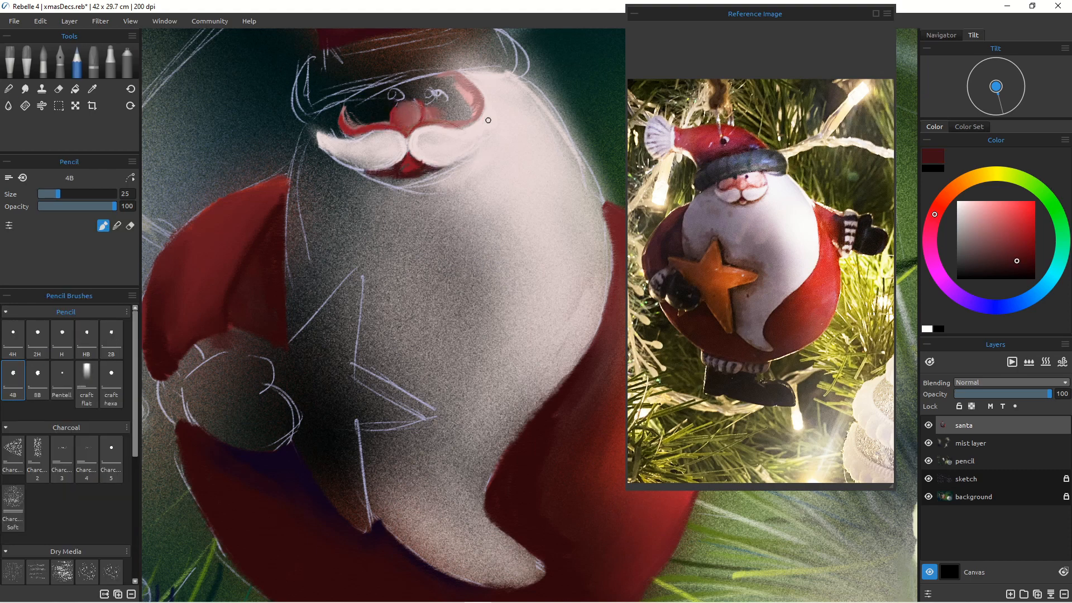
{"action": "left_click_drag", "start_coordinate": [487, 122], "coordinate": [422, 175]}
{"action": "left_click_drag", "start_coordinate": [331, 148], "coordinate": [394, 179]}
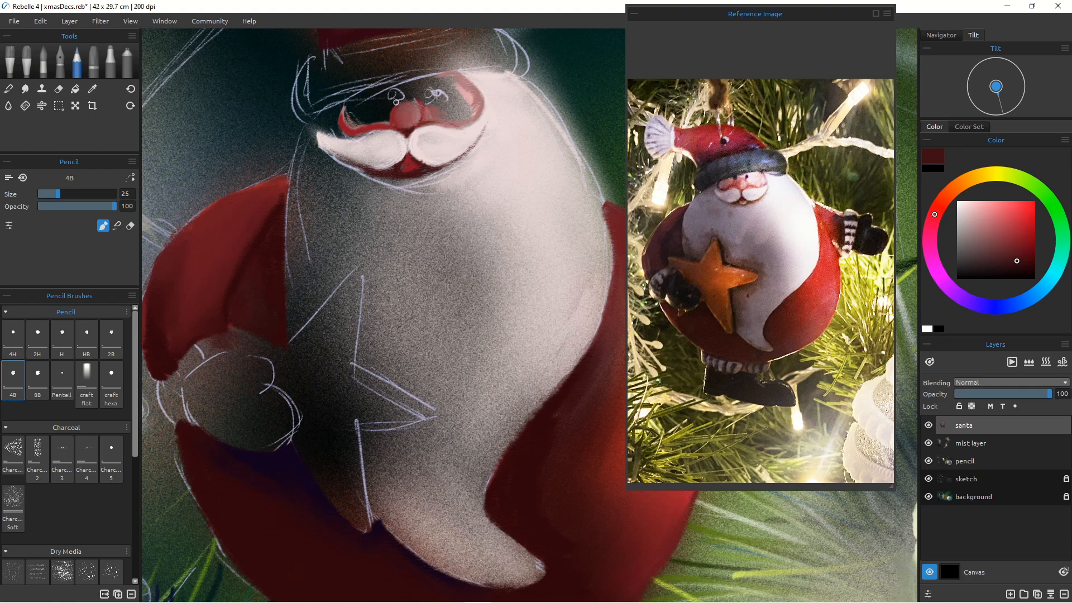
Step: Erase across Santa's face, then airbrush a soft violet mist over his belly on the pencil layer at size 80
{"action": "left_click", "coordinate": [58, 89]}
{"action": "mouse_move", "coordinate": [322, 136]}
{"action": "left_mouse_down"}
{"action": "mouse_move", "coordinate": [362, 166]}
{"action": "mouse_move", "coordinate": [339, 160]}
{"action": "mouse_move", "coordinate": [333, 134]}
{"action": "mouse_move", "coordinate": [379, 189]}
{"action": "mouse_move", "coordinate": [469, 218]}
{"action": "mouse_move", "coordinate": [425, 268]}
{"action": "mouse_move", "coordinate": [405, 208]}
{"action": "mouse_move", "coordinate": [478, 296]}
{"action": "left_mouse_up"}
{"action": "left_click", "coordinate": [965, 461]}
{"action": "left_click", "coordinate": [127, 62]}
{"action": "left_click", "coordinate": [339, 144], "text": "alt"}
{"action": "left_click", "coordinate": [973, 303]}
{"action": "left_click_drag", "start_coordinate": [978, 207], "coordinate": [986, 255]}
{"action": "key", "text": "bracketright"}
{"action": "key", "text": "bracketright"}
{"action": "key", "text": "bracketright"}
{"action": "key", "text": "bracketright"}
{"action": "key", "text": "bracketright"}
{"action": "mouse_move", "coordinate": [397, 363]}
{"action": "left_mouse_down"}
{"action": "mouse_move", "coordinate": [334, 220]}
{"action": "mouse_move", "coordinate": [391, 382]}
{"action": "left_mouse_up"}
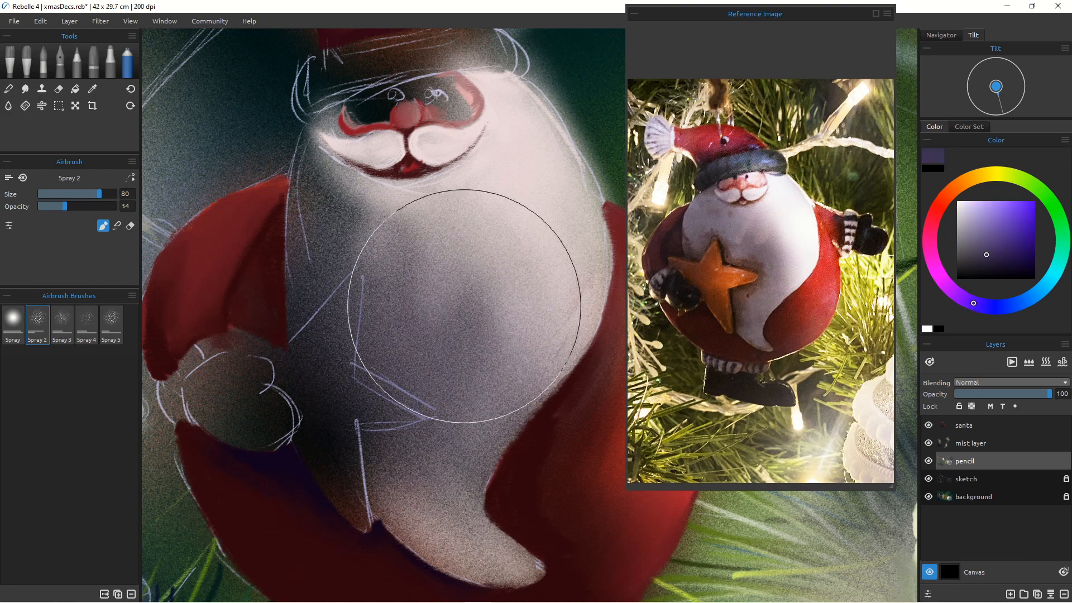
Step: Airbrush white highlights on Santa's belly and upper right side with a smaller brush
{"action": "left_click", "coordinate": [927, 329]}
{"action": "mouse_move", "coordinate": [509, 360]}
{"action": "left_mouse_down"}
{"action": "mouse_move", "coordinate": [545, 411]}
{"action": "mouse_move", "coordinate": [570, 346]}
{"action": "left_mouse_up"}
{"action": "key", "text": "bracketleft"}
{"action": "key", "text": "bracketleft"}
{"action": "key", "text": "bracketleft"}
{"action": "key", "text": "bracketleft"}
{"action": "left_click_drag", "start_coordinate": [542, 222], "coordinate": [533, 203]}
Step: Erase stray mist along Santa's right side on the santa layer
{"action": "key", "text": "e"}
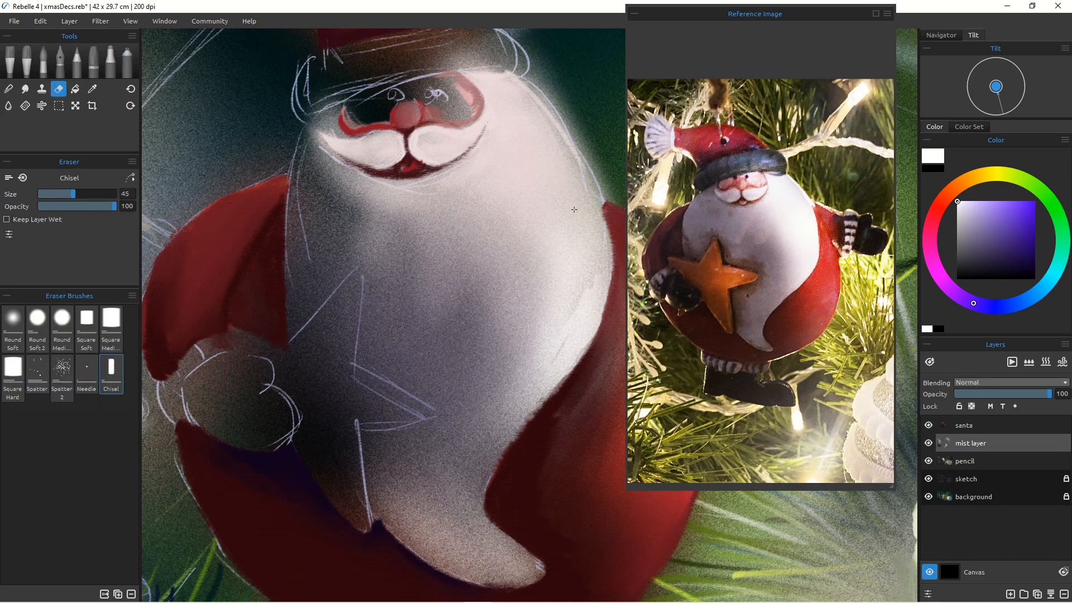
{"action": "left_click", "coordinate": [962, 431]}
{"action": "left_click_drag", "start_coordinate": [599, 255], "coordinate": [500, 462]}
{"action": "scroll", "coordinate": [444, 261], "scroll_direction": "down", "scroll_amount": 2}
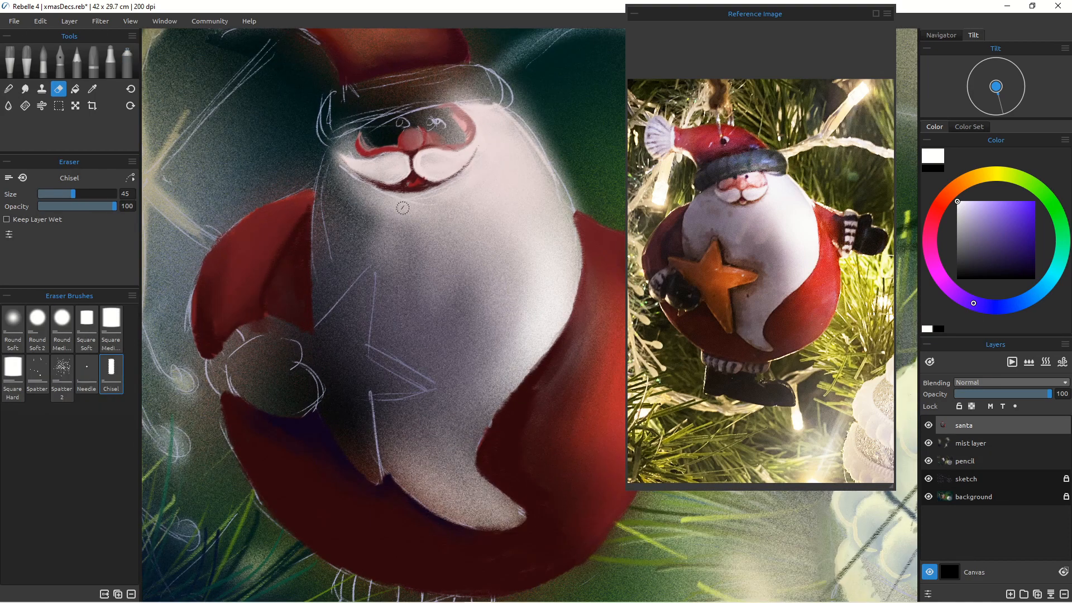
Step: Shade Santa's face with pink skin tones sampled from the reference using the pencil
{"action": "key", "text": "p"}
{"action": "key", "text": "n"}
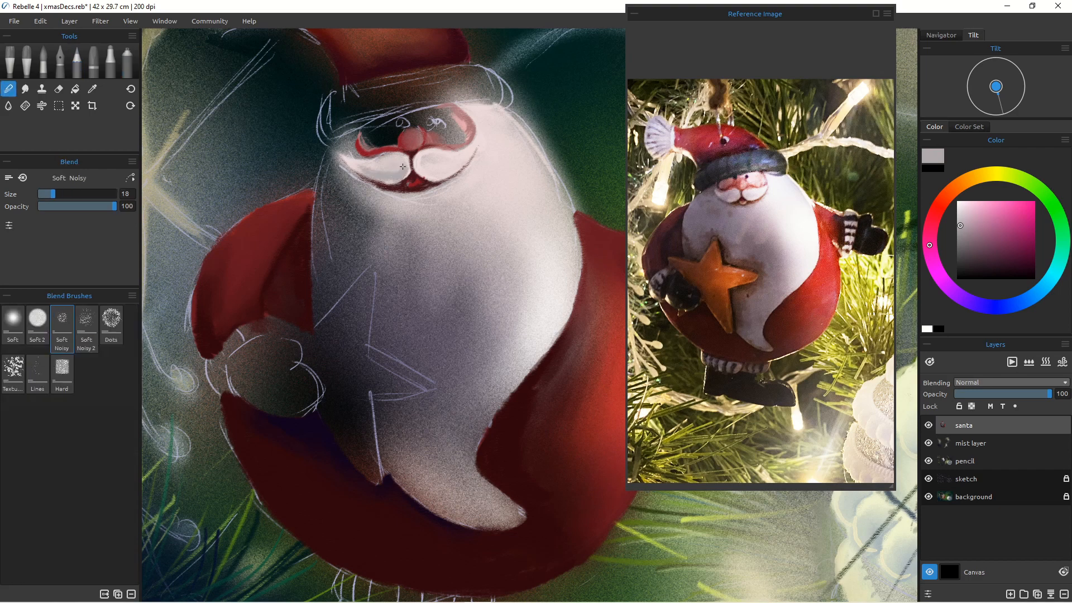
{"action": "key", "text": "p"}
{"action": "left_click", "coordinate": [948, 194]}
{"action": "left_click", "coordinate": [976, 209]}
{"action": "mouse_move", "coordinate": [443, 111]}
{"action": "left_mouse_down"}
{"action": "mouse_move", "coordinate": [462, 135]}
{"action": "mouse_move", "coordinate": [376, 129]}
{"action": "mouse_move", "coordinate": [398, 134]}
{"action": "left_mouse_up"}
{"action": "left_click", "coordinate": [726, 184]}
{"action": "mouse_move", "coordinate": [391, 137]}
{"action": "left_mouse_down"}
{"action": "mouse_move", "coordinate": [366, 150]}
{"action": "mouse_move", "coordinate": [398, 122]}
{"action": "left_mouse_up"}
{"action": "left_click", "coordinate": [968, 208]}
{"action": "left_click", "coordinate": [972, 210]}
{"action": "mouse_move", "coordinate": [461, 107]}
{"action": "left_mouse_down"}
{"action": "mouse_move", "coordinate": [422, 114]}
{"action": "mouse_move", "coordinate": [395, 145]}
{"action": "mouse_move", "coordinate": [374, 127]}
{"action": "mouse_move", "coordinate": [383, 150]}
{"action": "left_mouse_up"}
Step: Refine Santa's cheeks and nose with further pencil strokes and blending
{"action": "left_click", "coordinate": [12, 92]}
{"action": "left_click", "coordinate": [77, 62]}
{"action": "left_click", "coordinate": [427, 146], "text": "alt"}
{"action": "left_click_drag", "start_coordinate": [364, 136], "coordinate": [355, 152]}
{"action": "left_click_drag", "start_coordinate": [462, 113], "coordinate": [379, 122]}
{"action": "left_click", "coordinate": [8, 89]}
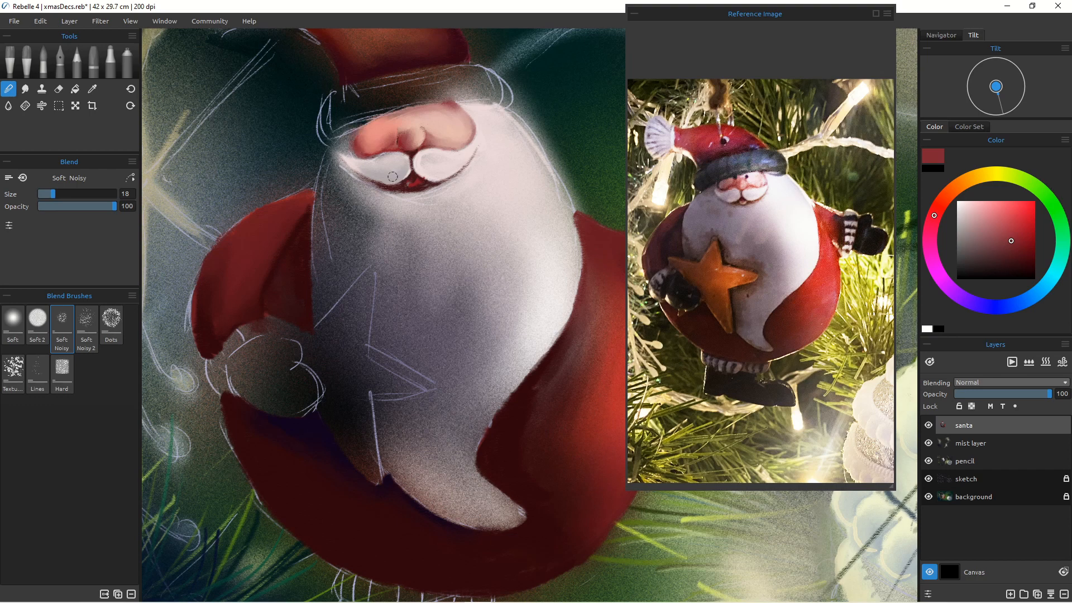
Step: Paint Santa's black eyes and a dark hat band, blending the face
{"action": "left_click", "coordinate": [77, 63]}
{"action": "left_click", "coordinate": [8, 88]}
{"action": "mouse_move", "coordinate": [398, 128]}
{"action": "left_mouse_down"}
{"action": "mouse_move", "coordinate": [425, 123]}
{"action": "mouse_move", "coordinate": [334, 147]}
{"action": "left_mouse_up"}
{"action": "left_click", "coordinate": [77, 62]}
{"action": "left_click", "coordinate": [960, 280]}
{"action": "left_click_drag", "start_coordinate": [425, 109], "coordinate": [499, 104]}
{"action": "mouse_move", "coordinate": [485, 67]}
{"action": "left_mouse_down"}
{"action": "mouse_move", "coordinate": [505, 84]}
{"action": "mouse_move", "coordinate": [498, 102]}
{"action": "mouse_move", "coordinate": [359, 116]}
{"action": "mouse_move", "coordinate": [408, 109]}
{"action": "left_mouse_up"}
{"action": "left_click", "coordinate": [9, 89]}
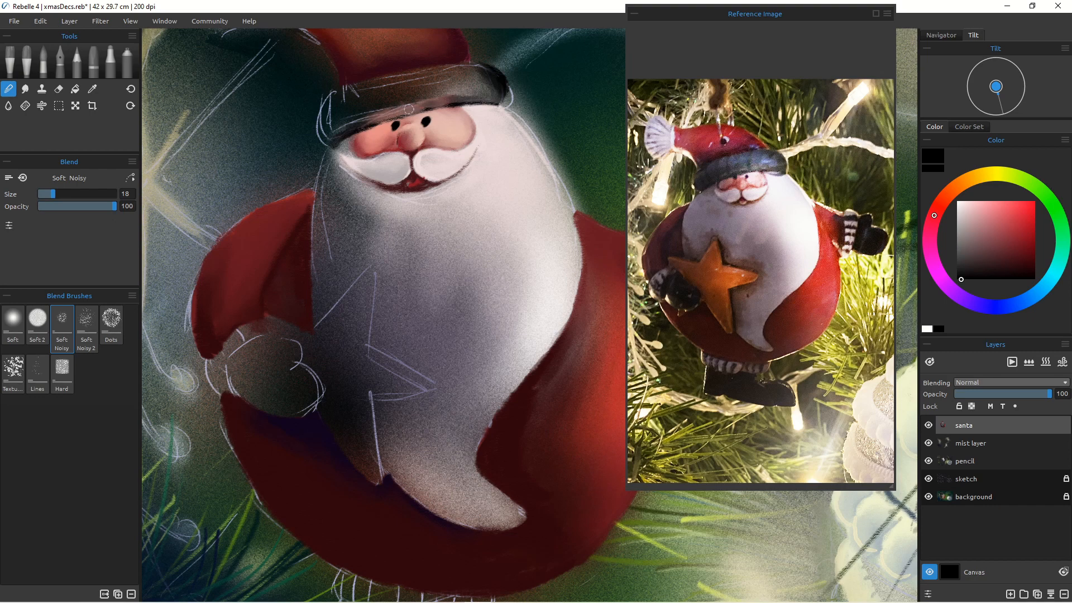
Step: Streak texture into Santa's hat band with the pencil and blend it
{"action": "left_click", "coordinate": [77, 62]}
{"action": "left_click_drag", "start_coordinate": [332, 108], "coordinate": [327, 143]}
{"action": "mouse_move", "coordinate": [482, 63]}
{"action": "left_mouse_down"}
{"action": "mouse_move", "coordinate": [342, 89]}
{"action": "mouse_move", "coordinate": [462, 87]}
{"action": "mouse_move", "coordinate": [439, 97]}
{"action": "left_mouse_up"}
{"action": "mouse_move", "coordinate": [411, 73]}
{"action": "left_mouse_down"}
{"action": "mouse_move", "coordinate": [407, 103]}
{"action": "mouse_move", "coordinate": [371, 103]}
{"action": "left_mouse_up"}
{"action": "left_click_drag", "start_coordinate": [344, 90], "coordinate": [346, 116]}
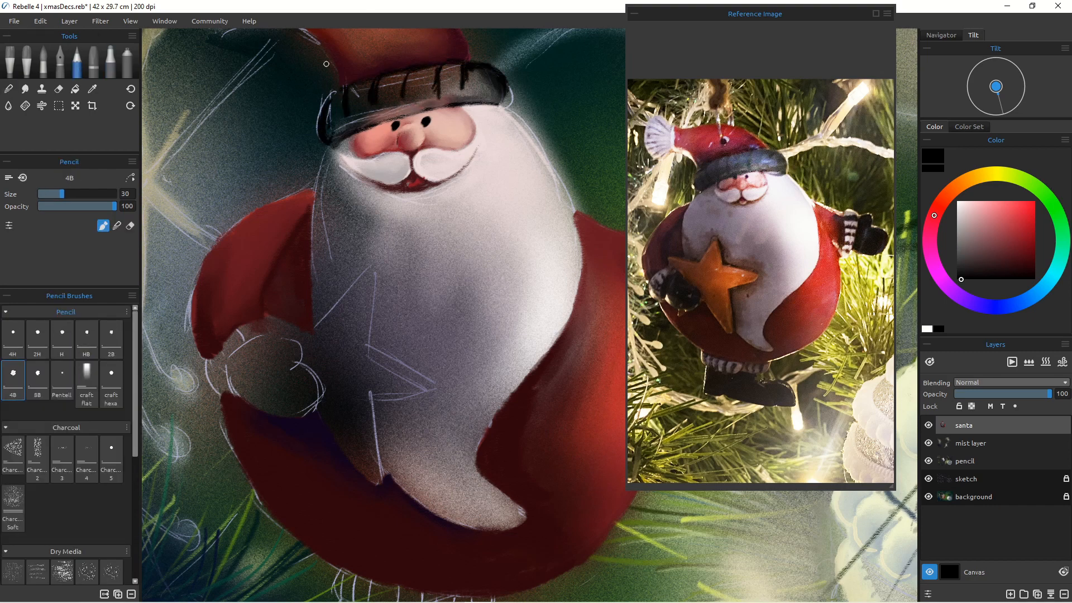
{"action": "key", "text": "n"}
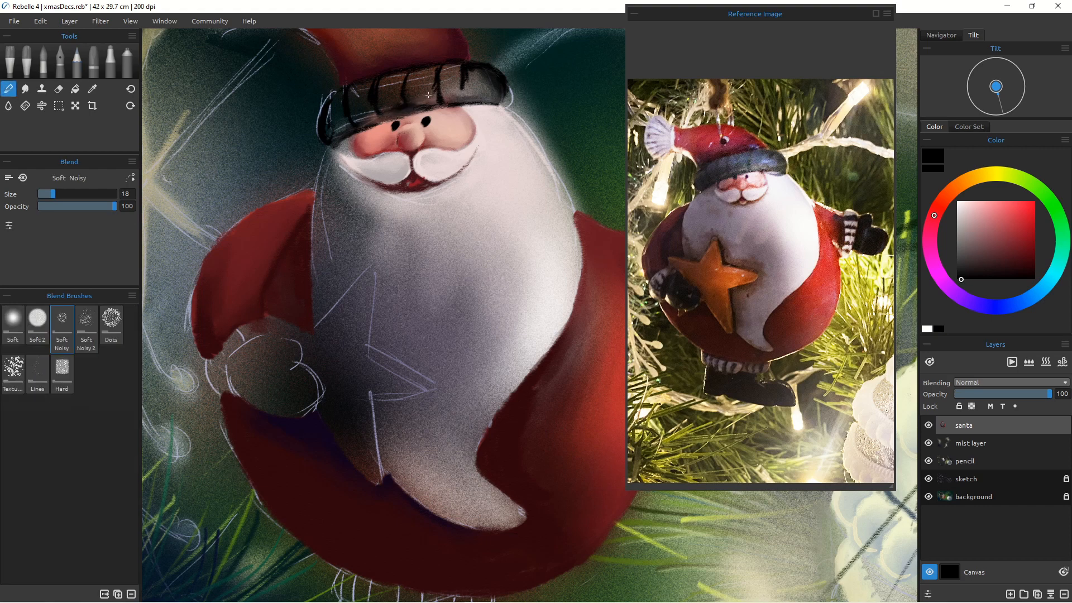
{"action": "mouse_move", "coordinate": [442, 89]}
{"action": "left_mouse_down"}
{"action": "mouse_move", "coordinate": [470, 80]}
{"action": "mouse_move", "coordinate": [398, 73]}
{"action": "mouse_move", "coordinate": [374, 115]}
{"action": "mouse_move", "coordinate": [324, 122]}
{"action": "mouse_move", "coordinate": [339, 138]}
{"action": "left_mouse_up"}
Step: Hide the sketch layer and blend the edges of the hat band
{"action": "left_click", "coordinate": [77, 66]}
{"action": "left_click", "coordinate": [9, 89]}
{"action": "left_click", "coordinate": [928, 479]}
{"action": "left_click_drag", "start_coordinate": [503, 99], "coordinate": [480, 60]}
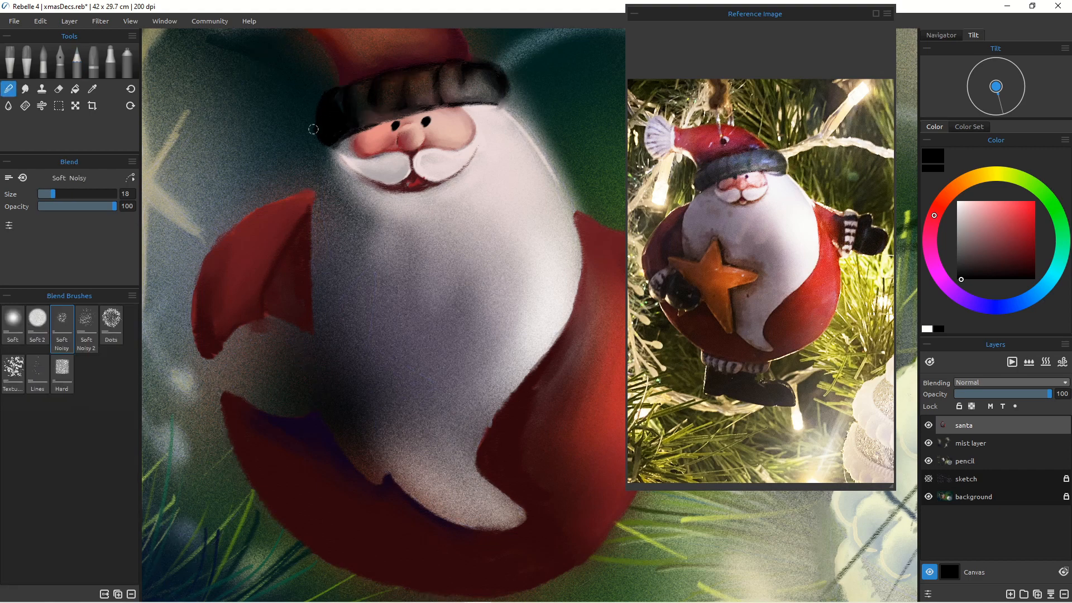
{"action": "left_click_drag", "start_coordinate": [314, 129], "coordinate": [342, 145]}
Step: Add pale highlights beside Santa's eyes with a sampled light colour
{"action": "left_click", "coordinate": [77, 66]}
{"action": "left_click", "coordinate": [447, 120], "text": "alt"}
{"action": "left_click", "coordinate": [963, 205]}
{"action": "left_click_drag", "start_coordinate": [450, 115], "coordinate": [433, 128]}
{"action": "left_click_drag", "start_coordinate": [432, 118], "coordinate": [429, 134]}
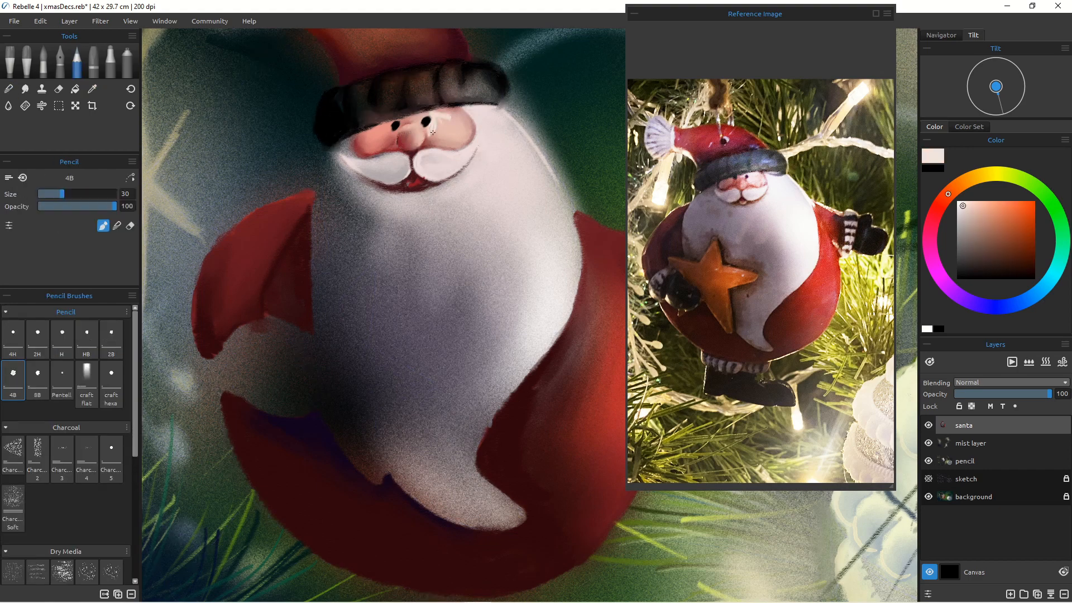
Step: Add a lavender highlight to the hat band and blend it
{"action": "left_click", "coordinate": [10, 89]}
{"action": "left_click", "coordinate": [77, 66]}
{"action": "left_click", "coordinate": [971, 302]}
{"action": "left_click", "coordinate": [974, 211]}
{"action": "mouse_move", "coordinate": [452, 86]}
{"action": "left_mouse_down"}
{"action": "mouse_move", "coordinate": [479, 76]}
{"action": "mouse_move", "coordinate": [448, 87]}
{"action": "mouse_move", "coordinate": [470, 91]}
{"action": "left_mouse_up"}
{"action": "left_click", "coordinate": [9, 88]}
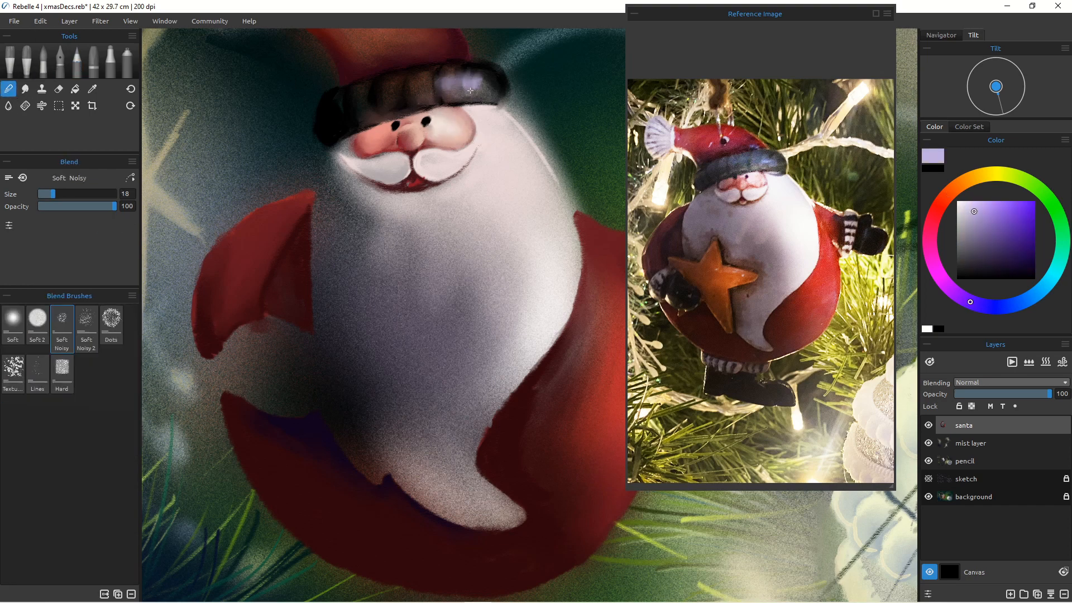
Step: Paint Santa's raised right glove black with the pencil
{"action": "scroll", "coordinate": [398, 338], "scroll_direction": "down", "scroll_amount": 5}
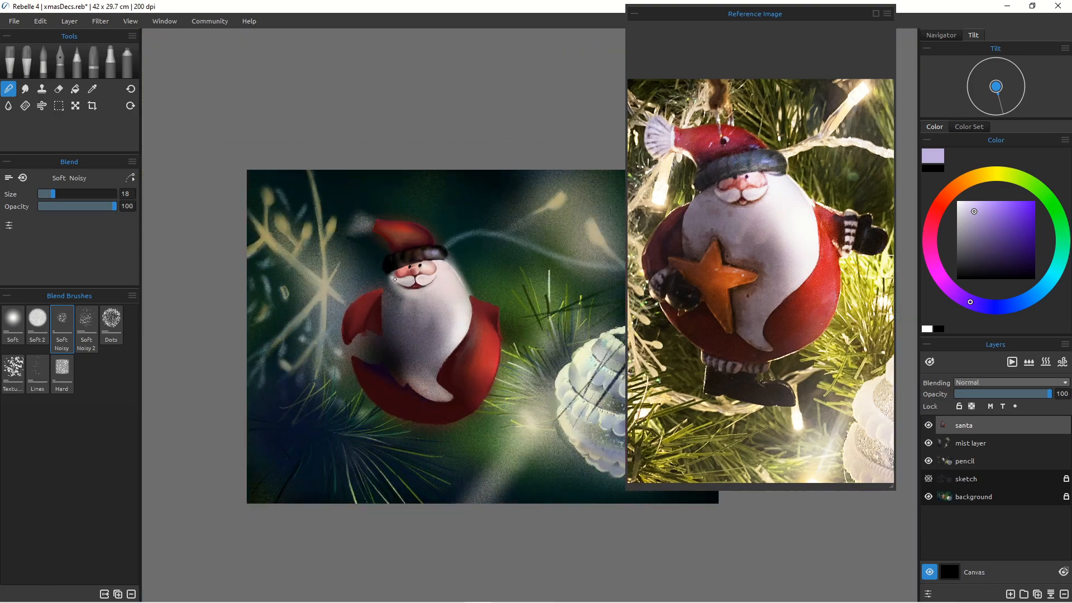
{"action": "scroll", "coordinate": [433, 323], "scroll_direction": "up", "scroll_amount": 5}
{"action": "left_click", "coordinate": [77, 66]}
{"action": "left_click", "coordinate": [955, 188]}
{"action": "left_click", "coordinate": [1018, 205]}
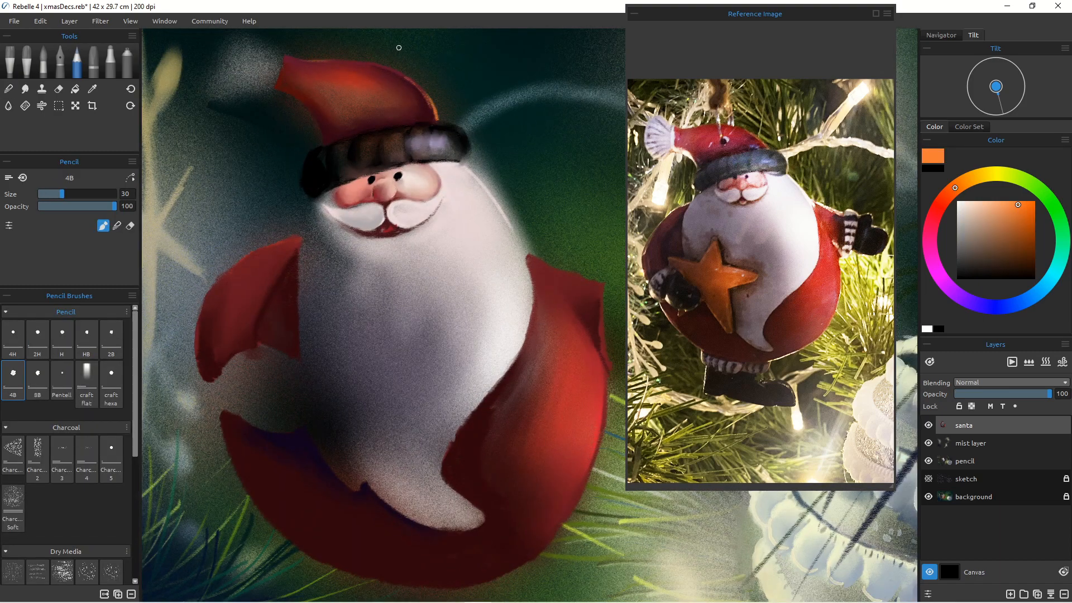
{"action": "scroll", "coordinate": [457, 189], "scroll_direction": "up", "scroll_amount": 1}
{"action": "mouse_move", "coordinate": [457, 189]}
{"action": "left_mouse_down"}
{"action": "mouse_move", "coordinate": [373, 390]}
{"action": "mouse_move", "coordinate": [221, 436]}
{"action": "left_mouse_up"}
{"action": "left_click", "coordinate": [929, 478]}
{"action": "left_click", "coordinate": [961, 278]}
{"action": "mouse_move", "coordinate": [516, 310]}
{"action": "left_mouse_down"}
{"action": "mouse_move", "coordinate": [527, 287]}
{"action": "mouse_move", "coordinate": [507, 291]}
{"action": "mouse_move", "coordinate": [486, 360]}
{"action": "mouse_move", "coordinate": [558, 384]}
{"action": "mouse_move", "coordinate": [586, 358]}
{"action": "mouse_move", "coordinate": [569, 360]}
{"action": "mouse_move", "coordinate": [536, 330]}
{"action": "mouse_move", "coordinate": [577, 339]}
{"action": "mouse_move", "coordinate": [542, 380]}
{"action": "mouse_move", "coordinate": [455, 335]}
{"action": "mouse_move", "coordinate": [480, 349]}
{"action": "mouse_move", "coordinate": [476, 282]}
{"action": "mouse_move", "coordinate": [501, 285]}
{"action": "left_mouse_up"}
{"action": "left_click", "coordinate": [266, 355], "text": "alt"}
{"action": "mouse_move", "coordinate": [479, 359]}
{"action": "left_mouse_down"}
{"action": "mouse_move", "coordinate": [463, 342]}
{"action": "mouse_move", "coordinate": [498, 277]}
{"action": "mouse_move", "coordinate": [497, 291]}
{"action": "mouse_move", "coordinate": [463, 307]}
{"action": "mouse_move", "coordinate": [397, 255]}
{"action": "left_mouse_up"}
Step: Add pale highlights to the hat band and the glove's striped cuff
{"action": "left_click", "coordinate": [8, 88]}
{"action": "left_click", "coordinate": [965, 207]}
{"action": "left_click", "coordinate": [77, 61]}
{"action": "left_click_drag", "start_coordinate": [296, 101], "coordinate": [315, 128]}
{"action": "left_click_drag", "start_coordinate": [245, 52], "coordinate": [269, 78]}
{"action": "mouse_move", "coordinate": [515, 280]}
{"action": "left_mouse_down"}
{"action": "mouse_move", "coordinate": [589, 335]}
{"action": "mouse_move", "coordinate": [459, 273]}
{"action": "left_mouse_up"}
{"action": "key", "text": "b"}
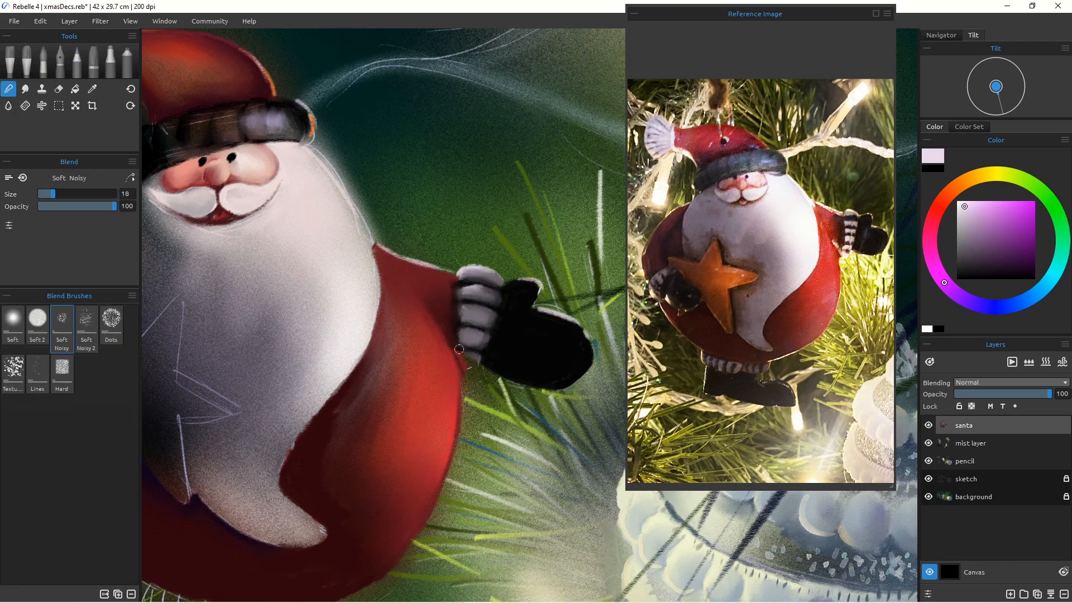
Step: Clean up the right glove's edges with the eraser and touch up the cuff
{"action": "key", "text": "e"}
{"action": "left_click_drag", "start_coordinate": [496, 382], "coordinate": [566, 389]}
{"action": "left_click_drag", "start_coordinate": [592, 347], "coordinate": [553, 388]}
{"action": "left_click", "coordinate": [493, 279], "text": "alt"}
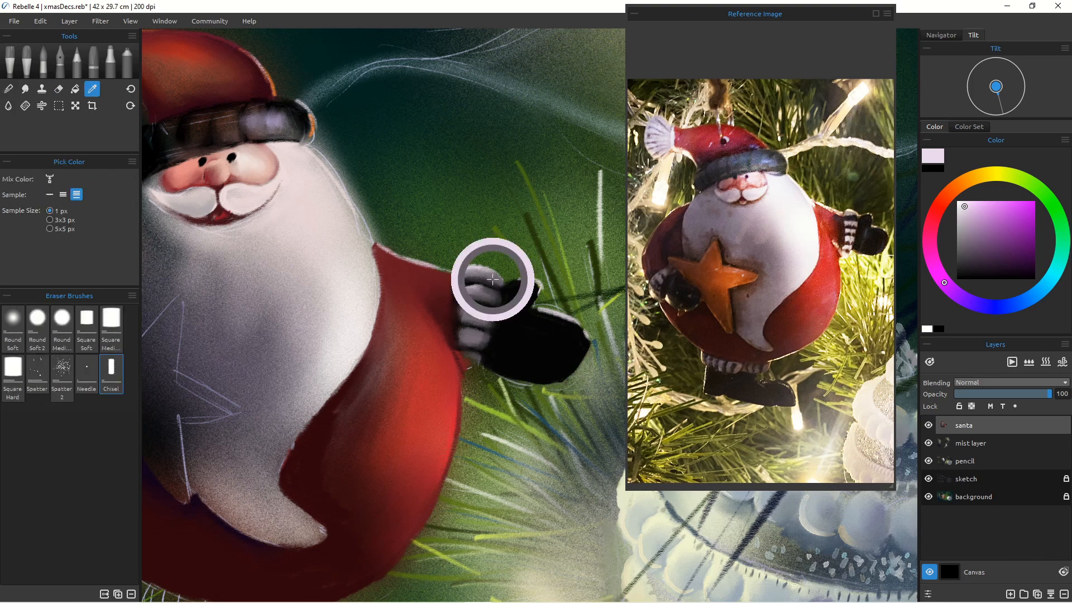
{"action": "key", "text": "b"}
{"action": "left_click_drag", "start_coordinate": [461, 355], "coordinate": [528, 383]}
{"action": "left_click", "coordinate": [357, 313], "text": "alt"}
{"action": "left_click", "coordinate": [929, 479]}
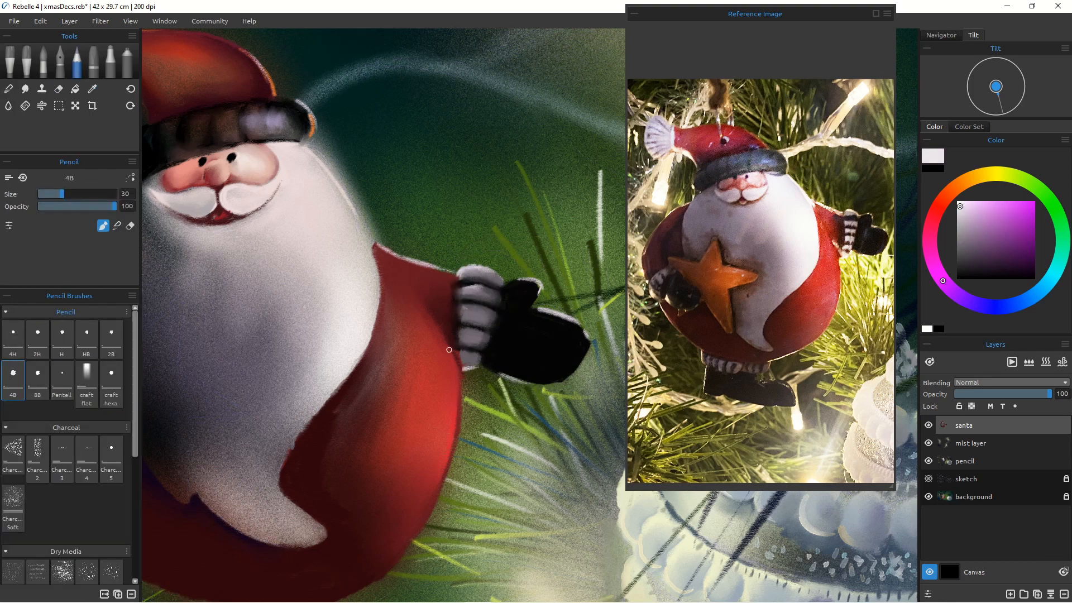
{"action": "left_click", "coordinate": [457, 285], "text": "alt"}
{"action": "left_click_drag", "start_coordinate": [454, 285], "coordinate": [440, 277]}
Step: Blend the glove's edge with the Soft Noisy blender at size 4
{"action": "key", "text": "n"}
{"action": "key", "text": "bracketleft"}
{"action": "key", "text": "bracketleft"}
{"action": "key", "text": "bracketleft"}
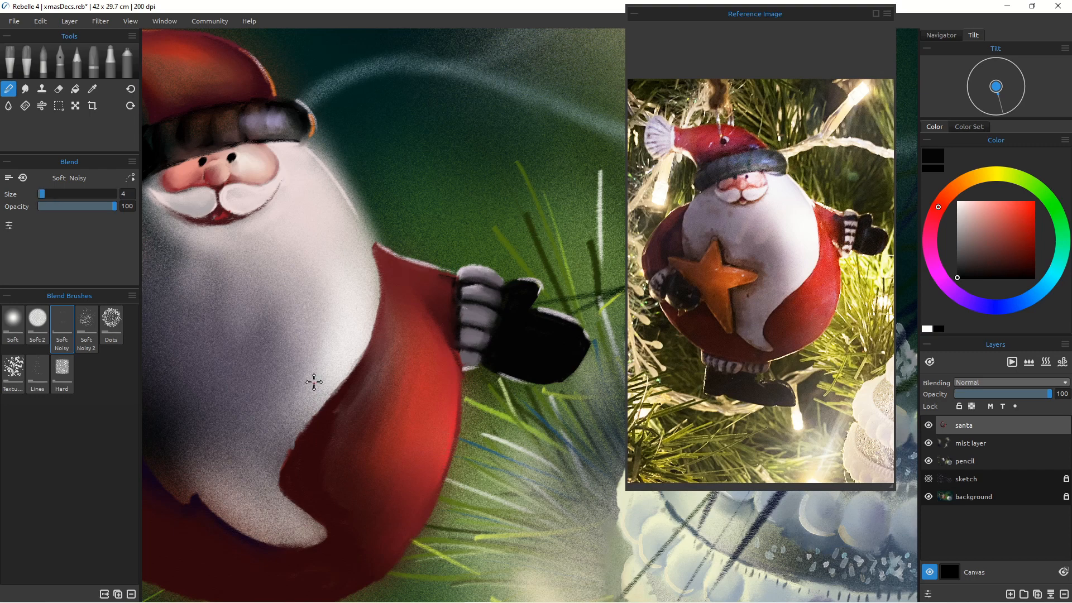
{"action": "scroll", "coordinate": [314, 381], "scroll_direction": "down", "scroll_amount": 5}
{"action": "scroll", "coordinate": [370, 442], "scroll_direction": "up", "scroll_amount": 3}
{"action": "left_click_drag", "start_coordinate": [436, 363], "coordinate": [572, 329]}
{"action": "scroll", "coordinate": [526, 356], "scroll_direction": "up", "scroll_amount": 1}
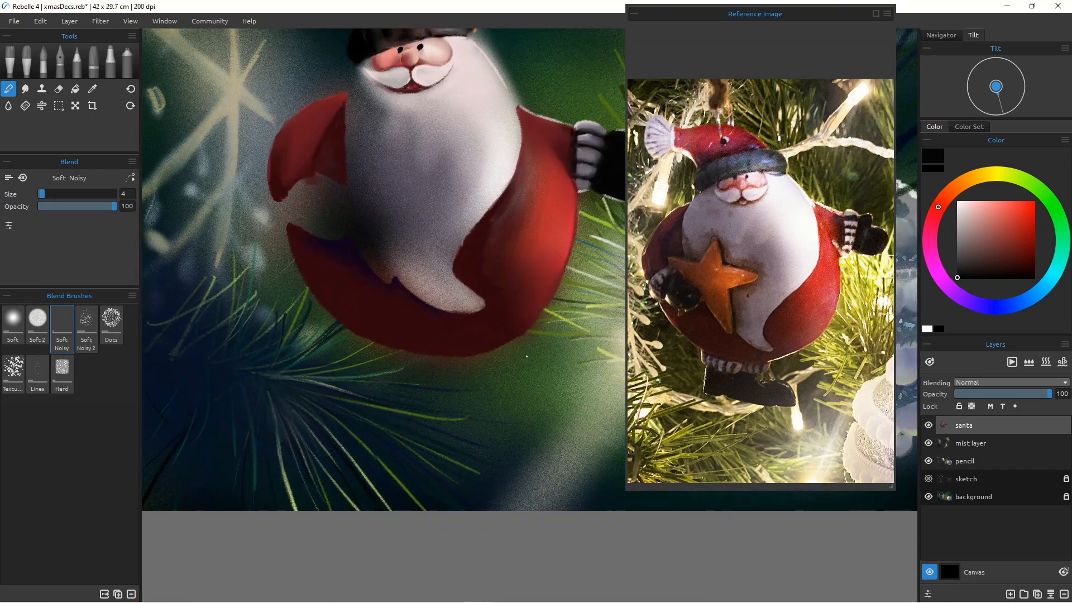
Step: Paint Santa's left glove black with a white-striped cuff
{"action": "left_click", "coordinate": [77, 62]}
{"action": "left_click", "coordinate": [928, 479]}
{"action": "mouse_move", "coordinate": [302, 209]}
{"action": "left_mouse_down"}
{"action": "mouse_move", "coordinate": [349, 224]}
{"action": "mouse_move", "coordinate": [315, 198]}
{"action": "mouse_move", "coordinate": [291, 223]}
{"action": "left_mouse_up"}
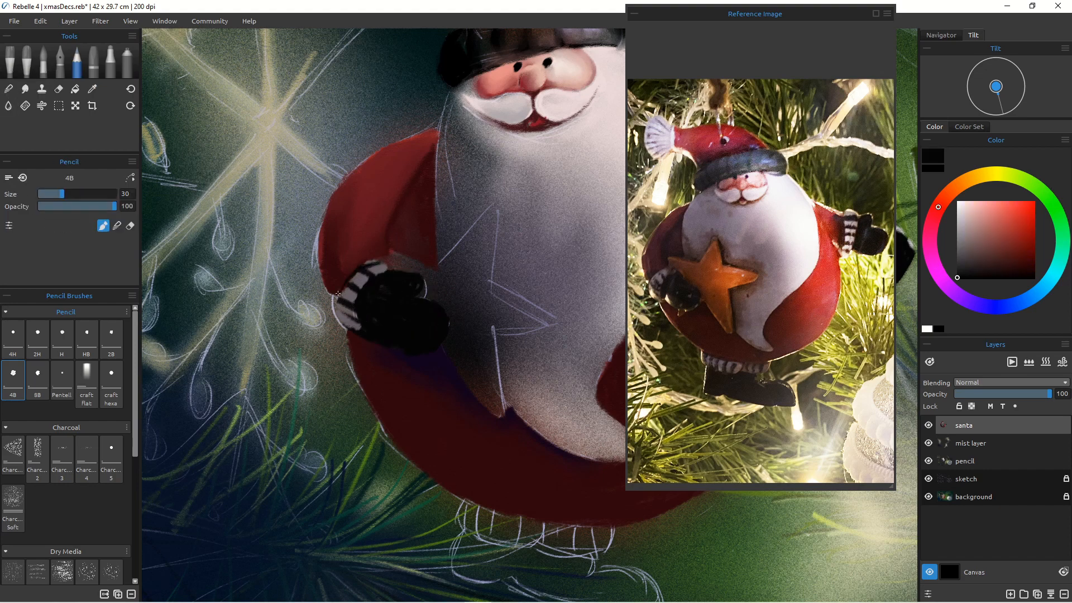
{"action": "key", "text": "e"}
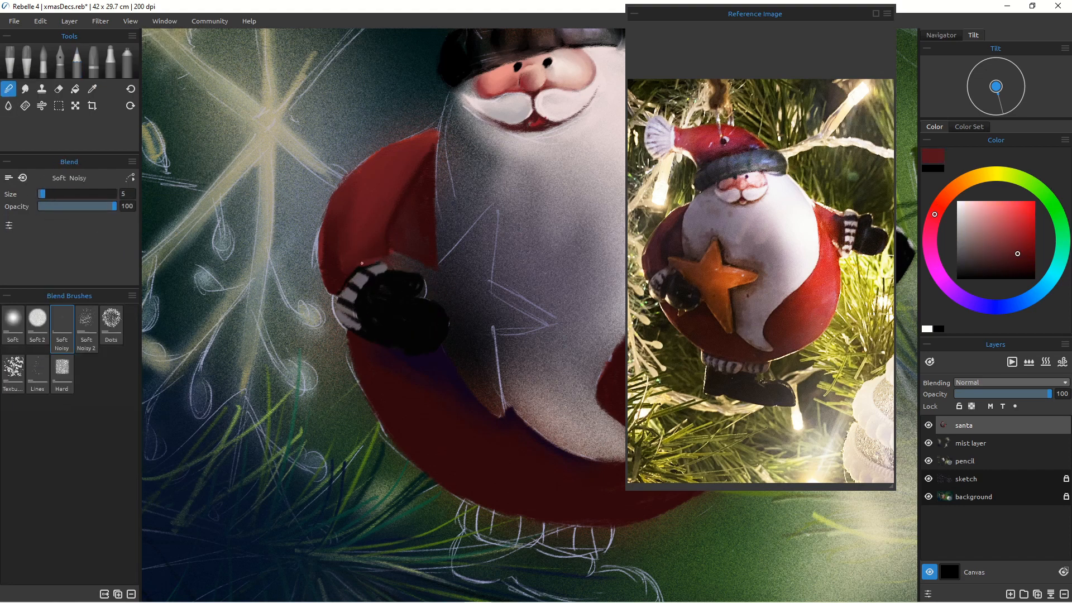
Step: Touch up the left glove's cuff and arm edge in pale pink
{"action": "left_click", "coordinate": [77, 62]}
{"action": "left_click", "coordinate": [968, 202]}
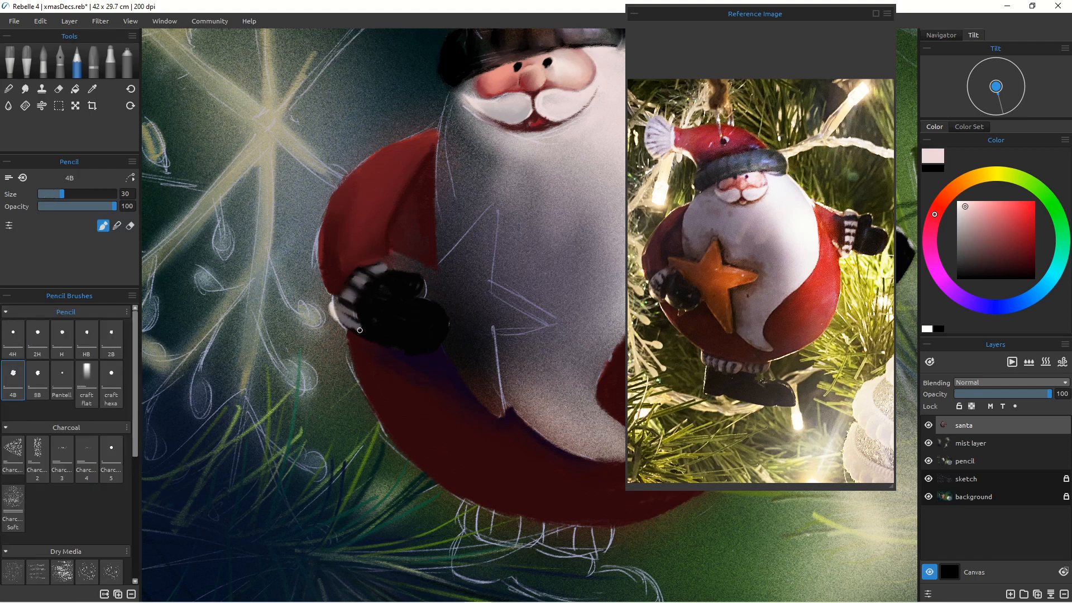
{"action": "left_click_drag", "start_coordinate": [343, 321], "coordinate": [352, 333]}
{"action": "left_click", "coordinate": [975, 202]}
{"action": "left_click_drag", "start_coordinate": [334, 306], "coordinate": [349, 333]}
{"action": "left_click_drag", "start_coordinate": [326, 215], "coordinate": [320, 240]}
Step: Try pale pink strokes along Santa's belly and undo them
{"action": "mouse_move", "coordinate": [437, 129]}
{"action": "left_mouse_down"}
{"action": "mouse_move", "coordinate": [389, 146]}
{"action": "mouse_move", "coordinate": [327, 213]}
{"action": "left_mouse_up"}
{"action": "left_click_drag", "start_coordinate": [349, 333], "coordinate": [373, 413]}
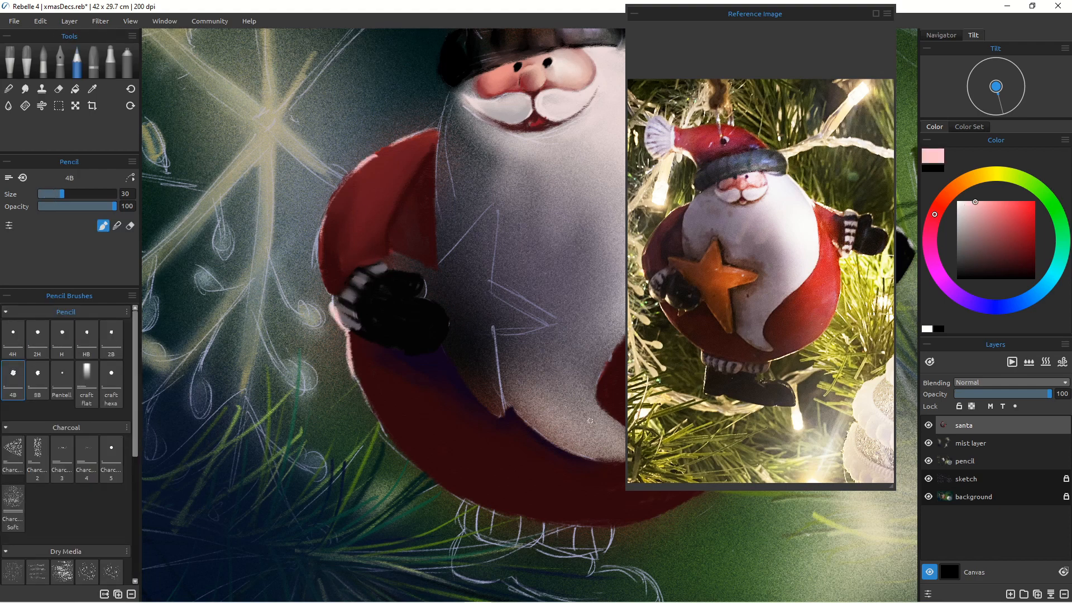
{"action": "key", "text": "ctrl+z"}
{"action": "left_click_drag", "start_coordinate": [355, 377], "coordinate": [418, 470]}
{"action": "key", "text": "ctrl+z"}
{"action": "key", "text": "ctrl+z"}
Step: Paint an orange star across Santa's belly with the 4B pencil
{"action": "left_click", "coordinate": [958, 201]}
{"action": "left_click_drag", "start_coordinate": [347, 360], "coordinate": [381, 430]}
{"action": "left_click", "coordinate": [953, 190]}
{"action": "left_click", "coordinate": [1003, 204]}
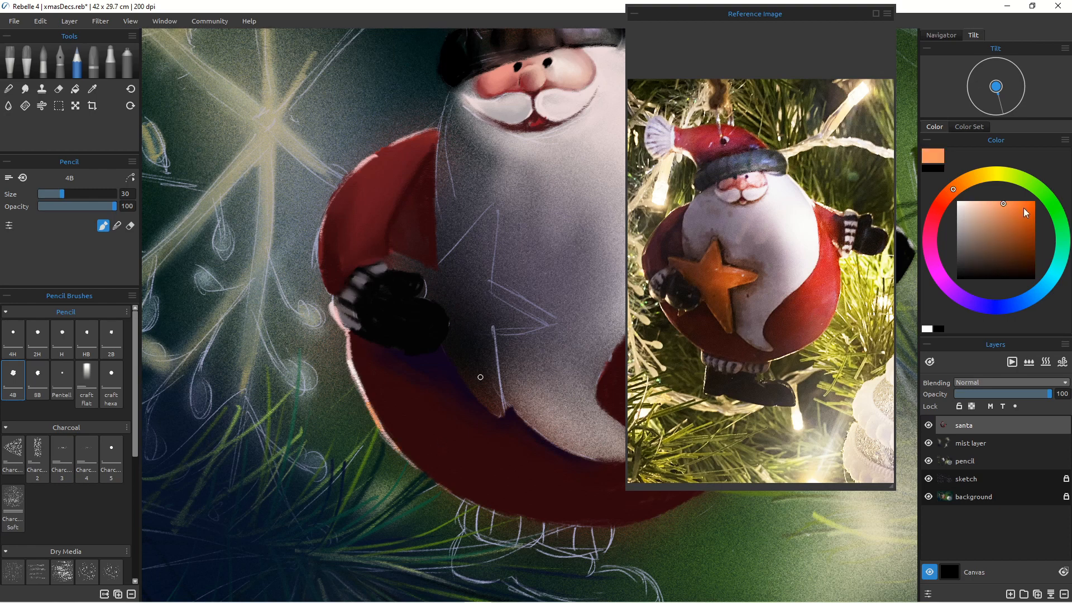
{"action": "left_click", "coordinate": [1024, 222]}
{"action": "mouse_move", "coordinate": [490, 222]}
{"action": "left_mouse_down"}
{"action": "mouse_move", "coordinate": [479, 290]}
{"action": "mouse_move", "coordinate": [394, 261]}
{"action": "left_mouse_up"}
{"action": "mouse_move", "coordinate": [429, 276]}
{"action": "left_mouse_down"}
{"action": "mouse_move", "coordinate": [454, 335]}
{"action": "mouse_move", "coordinate": [467, 321]}
{"action": "mouse_move", "coordinate": [490, 337]}
{"action": "mouse_move", "coordinate": [499, 386]}
{"action": "mouse_move", "coordinate": [445, 354]}
{"action": "mouse_move", "coordinate": [485, 402]}
{"action": "mouse_move", "coordinate": [465, 309]}
{"action": "mouse_move", "coordinate": [507, 299]}
{"action": "mouse_move", "coordinate": [432, 294]}
{"action": "mouse_move", "coordinate": [480, 317]}
{"action": "mouse_move", "coordinate": [524, 316]}
{"action": "mouse_move", "coordinate": [476, 289]}
{"action": "left_mouse_up"}
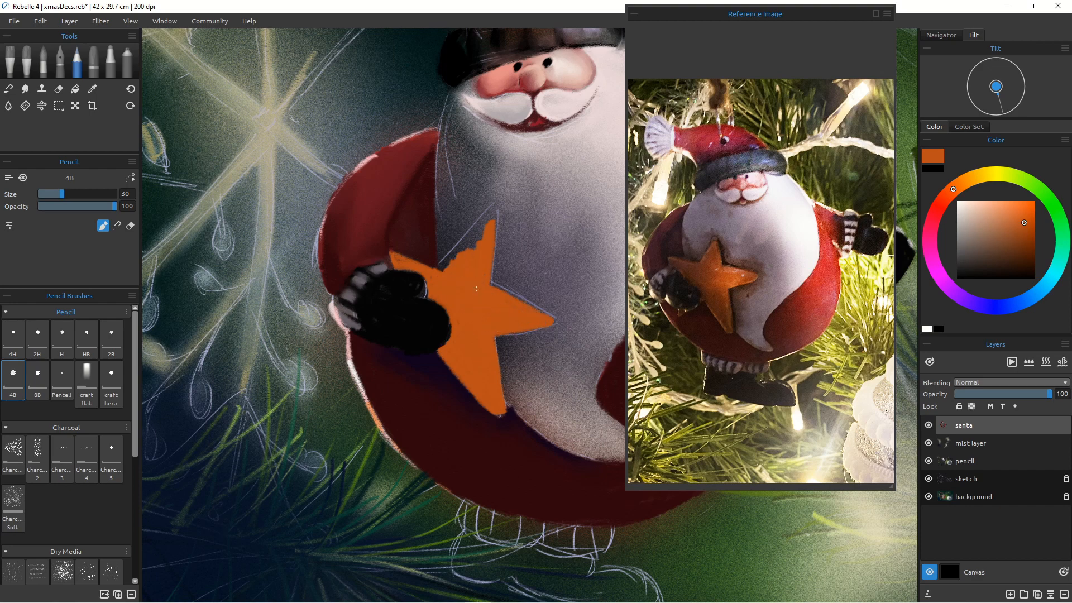
{"action": "left_click_drag", "start_coordinate": [480, 223], "coordinate": [493, 213]}
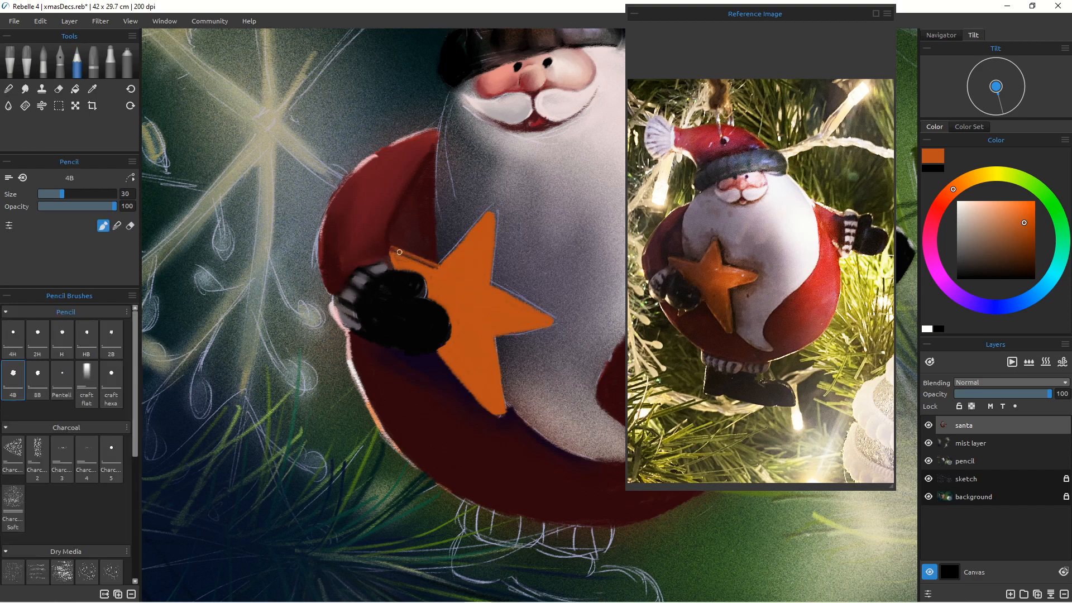
Step: Extend the orange star's points on Santa's belly with more 4B pencil strokes
{"action": "mouse_move", "coordinate": [441, 267]}
{"action": "left_mouse_down"}
{"action": "mouse_move", "coordinate": [393, 251]}
{"action": "mouse_move", "coordinate": [436, 290]}
{"action": "mouse_move", "coordinate": [494, 401]}
{"action": "mouse_move", "coordinate": [482, 335]}
{"action": "left_mouse_up"}
{"action": "left_click", "coordinate": [928, 479]}
{"action": "left_click", "coordinate": [1020, 242]}
{"action": "mouse_move", "coordinate": [487, 226]}
{"action": "left_mouse_down"}
{"action": "mouse_move", "coordinate": [475, 277]}
{"action": "mouse_move", "coordinate": [447, 279]}
{"action": "mouse_move", "coordinate": [540, 319]}
{"action": "left_mouse_up"}
{"action": "mouse_move", "coordinate": [544, 320]}
{"action": "left_mouse_down"}
{"action": "mouse_move", "coordinate": [496, 331]}
{"action": "mouse_move", "coordinate": [512, 306]}
{"action": "left_mouse_up"}
Step: Blend the star's orange edges and points with the Soft Noisy blender
{"action": "left_click", "coordinate": [8, 89]}
{"action": "left_click", "coordinate": [55, 194]}
{"action": "left_click_drag", "start_coordinate": [514, 313], "coordinate": [494, 327]}
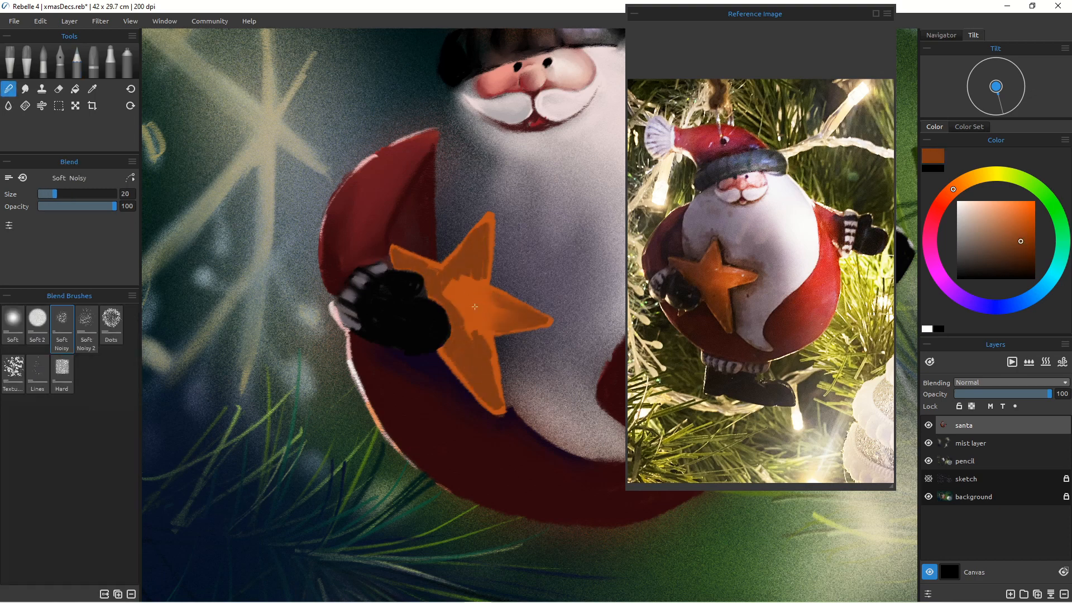
{"action": "mouse_move", "coordinate": [483, 225]}
{"action": "left_mouse_down"}
{"action": "mouse_move", "coordinate": [487, 276]}
{"action": "mouse_move", "coordinate": [459, 279]}
{"action": "mouse_move", "coordinate": [451, 309]}
{"action": "left_mouse_up"}
{"action": "left_click_drag", "start_coordinate": [399, 252], "coordinate": [440, 266]}
{"action": "left_click_drag", "start_coordinate": [457, 312], "coordinate": [470, 331]}
{"action": "mouse_move", "coordinate": [486, 334]}
{"action": "left_mouse_down"}
{"action": "mouse_move", "coordinate": [500, 411]}
{"action": "mouse_move", "coordinate": [471, 390]}
{"action": "left_mouse_up"}
{"action": "left_click_drag", "start_coordinate": [439, 350], "coordinate": [469, 390]}
Step: Add darker orange-brown shading to the star's centre and blend it
{"action": "left_click", "coordinate": [59, 89]}
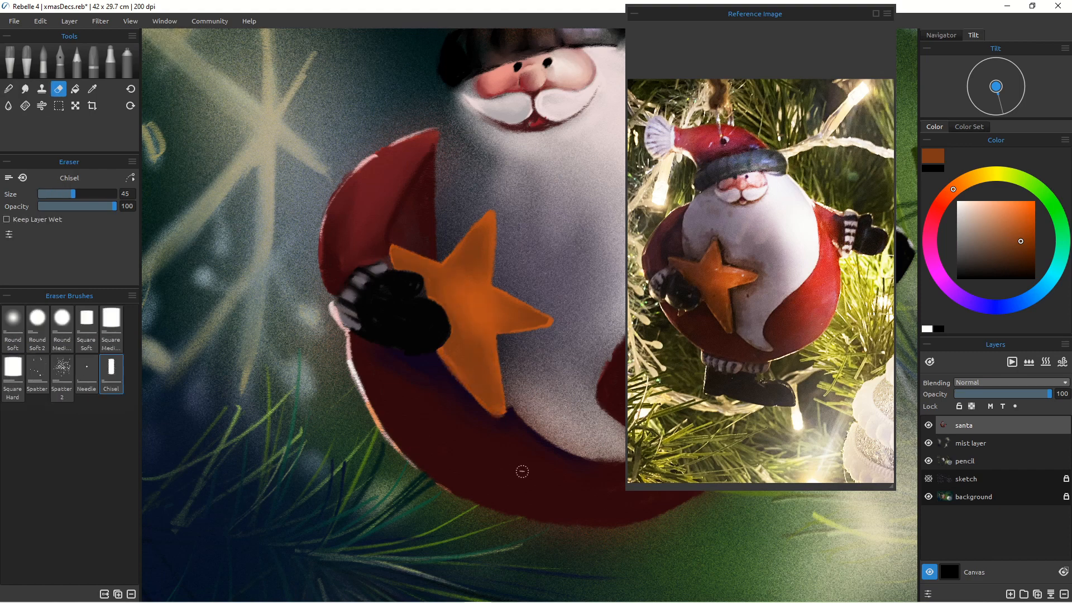
{"action": "left_click", "coordinate": [77, 62]}
{"action": "left_click", "coordinate": [1026, 257]}
{"action": "left_click", "coordinate": [946, 195]}
{"action": "mouse_move", "coordinate": [488, 282]}
{"action": "left_mouse_down"}
{"action": "mouse_move", "coordinate": [494, 231]}
{"action": "mouse_move", "coordinate": [446, 268]}
{"action": "left_mouse_up"}
{"action": "mouse_move", "coordinate": [424, 263]}
{"action": "left_mouse_down"}
{"action": "mouse_move", "coordinate": [391, 248]}
{"action": "mouse_move", "coordinate": [426, 276]}
{"action": "left_mouse_up"}
{"action": "left_click", "coordinate": [9, 88]}
{"action": "left_click_drag", "start_coordinate": [391, 253], "coordinate": [394, 264]}
{"action": "left_click_drag", "start_coordinate": [486, 287], "coordinate": [491, 237]}
Step: Shade the star's lower points with dark orange-brown strokes and blend them
{"action": "left_click", "coordinate": [76, 62]}
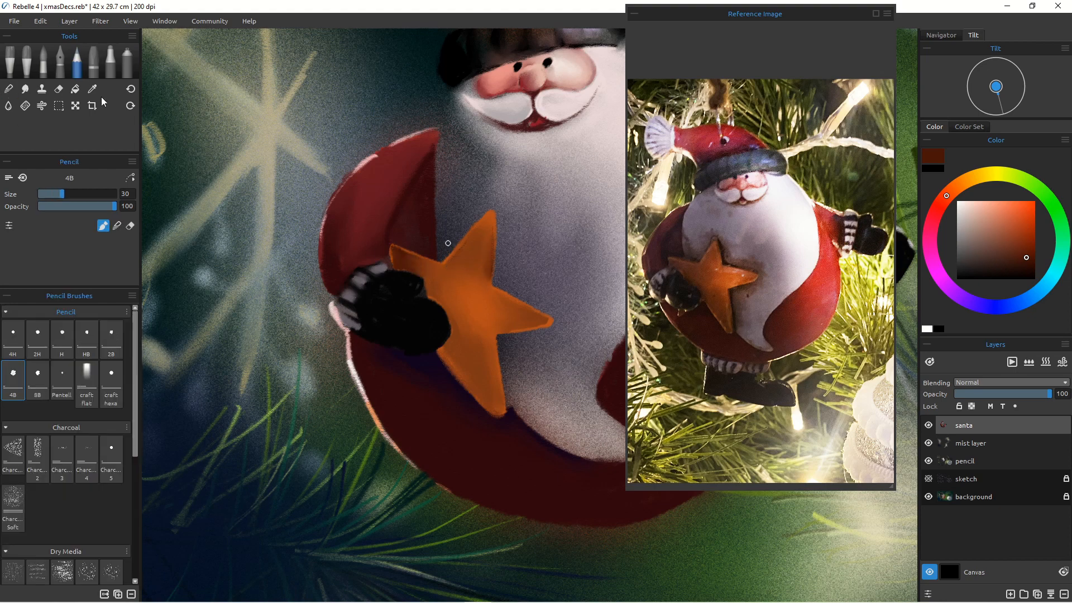
{"action": "left_click_drag", "start_coordinate": [431, 296], "coordinate": [453, 318]}
{"action": "left_click_drag", "start_coordinate": [448, 313], "coordinate": [417, 271]}
{"action": "left_click_drag", "start_coordinate": [452, 310], "coordinate": [445, 351]}
{"action": "left_click_drag", "start_coordinate": [442, 349], "coordinate": [476, 390]}
{"action": "left_click_drag", "start_coordinate": [466, 371], "coordinate": [491, 407]}
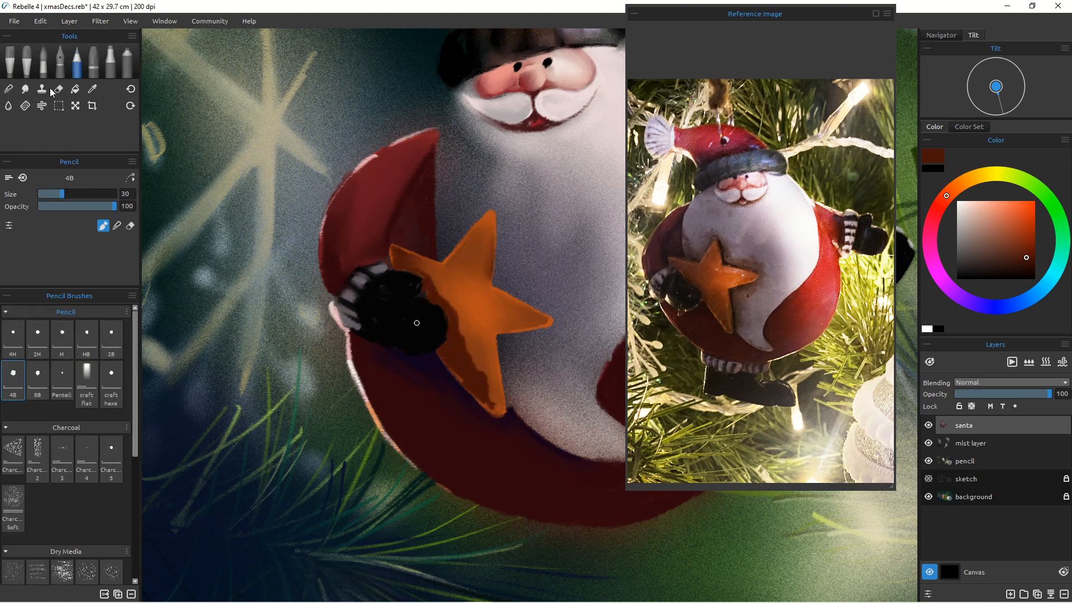
{"action": "left_click", "coordinate": [8, 89]}
{"action": "mouse_move", "coordinate": [468, 342]}
{"action": "left_mouse_down"}
{"action": "mouse_move", "coordinate": [493, 409]}
{"action": "mouse_move", "coordinate": [493, 368]}
{"action": "left_mouse_up"}
{"action": "mouse_move", "coordinate": [455, 330]}
{"action": "left_mouse_down"}
{"action": "mouse_move", "coordinate": [422, 287]}
{"action": "mouse_move", "coordinate": [448, 289]}
{"action": "left_mouse_up"}
Step: Outline the star's edges with dark red pencil strokes and blend them into the belly
{"action": "left_click", "coordinate": [77, 62]}
{"action": "left_click", "coordinate": [420, 235], "text": "alt"}
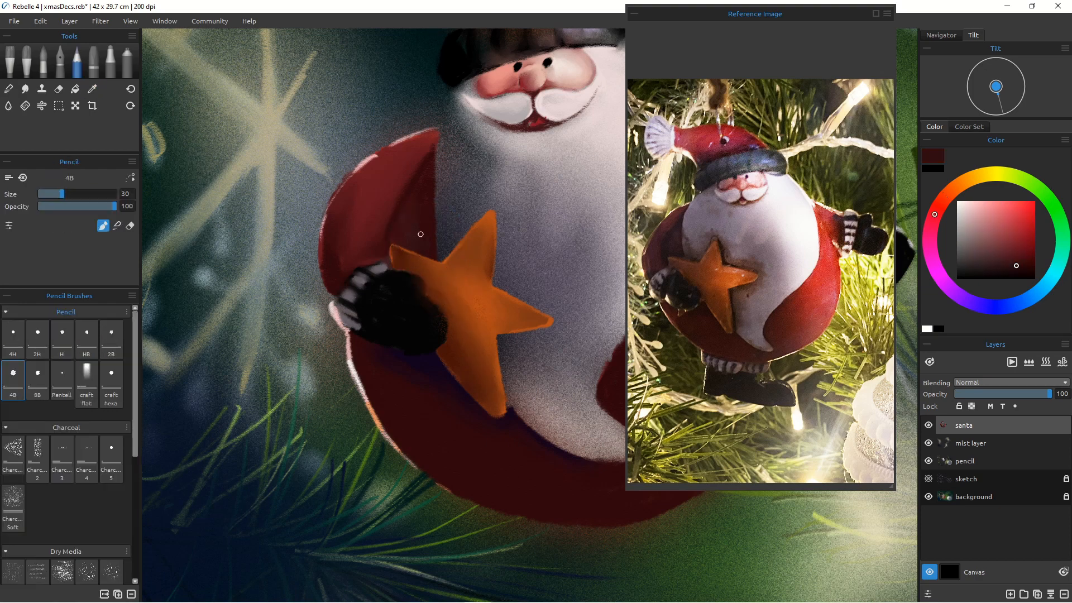
{"action": "left_click", "coordinate": [53, 194]}
{"action": "mouse_move", "coordinate": [484, 210]}
{"action": "left_mouse_down"}
{"action": "mouse_move", "coordinate": [446, 258]}
{"action": "mouse_move", "coordinate": [439, 249]}
{"action": "left_mouse_up"}
{"action": "mouse_move", "coordinate": [498, 239]}
{"action": "left_mouse_down"}
{"action": "mouse_move", "coordinate": [487, 210]}
{"action": "mouse_move", "coordinate": [499, 287]}
{"action": "mouse_move", "coordinate": [555, 324]}
{"action": "mouse_move", "coordinate": [504, 335]}
{"action": "mouse_move", "coordinate": [508, 406]}
{"action": "left_mouse_up"}
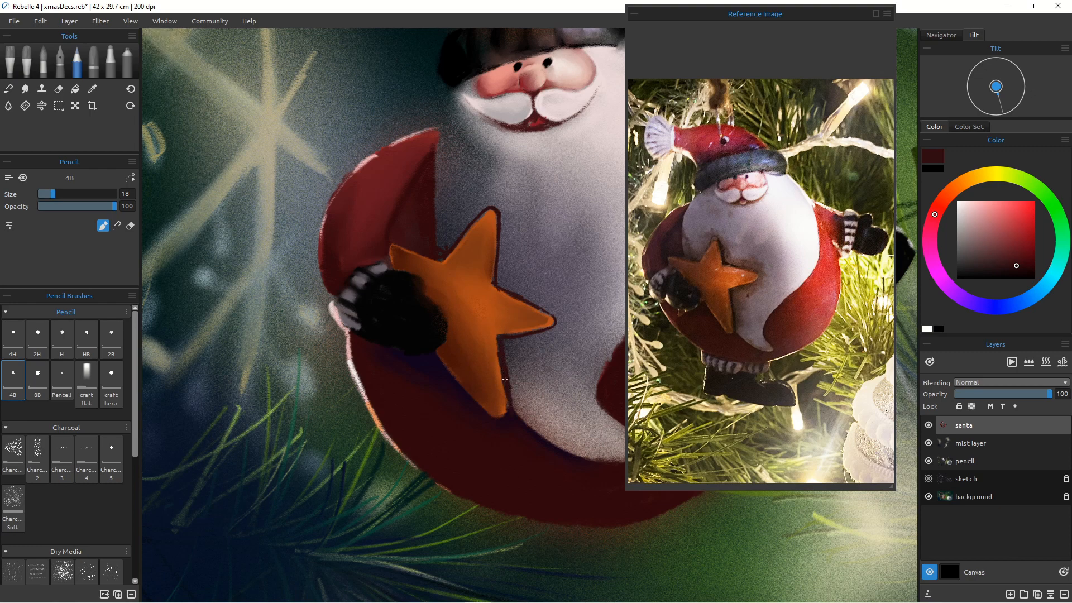
{"action": "left_click", "coordinate": [9, 89]}
{"action": "mouse_move", "coordinate": [496, 208]}
{"action": "left_mouse_down"}
{"action": "mouse_move", "coordinate": [500, 277]}
{"action": "mouse_move", "coordinate": [492, 194]}
{"action": "mouse_move", "coordinate": [518, 291]}
{"action": "mouse_move", "coordinate": [559, 317]}
{"action": "mouse_move", "coordinate": [475, 200]}
{"action": "mouse_move", "coordinate": [507, 238]}
{"action": "mouse_move", "coordinate": [502, 269]}
{"action": "left_mouse_up"}
{"action": "mouse_move", "coordinate": [553, 330]}
{"action": "left_mouse_down"}
{"action": "mouse_move", "coordinate": [520, 345]}
{"action": "mouse_move", "coordinate": [514, 391]}
{"action": "mouse_move", "coordinate": [526, 422]}
{"action": "left_mouse_up"}
{"action": "mouse_move", "coordinate": [481, 207]}
{"action": "left_mouse_down"}
{"action": "mouse_move", "coordinate": [454, 240]}
{"action": "mouse_move", "coordinate": [440, 211]}
{"action": "left_mouse_up"}
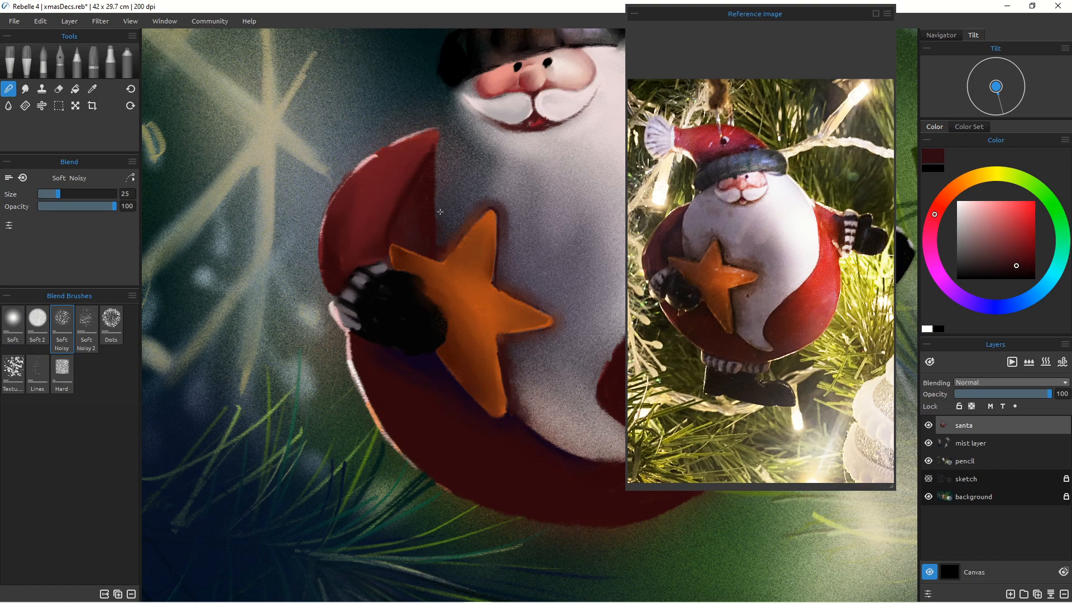
Step: Paint a lighter orange highlight through the star's middle and blend it
{"action": "left_click", "coordinate": [77, 61]}
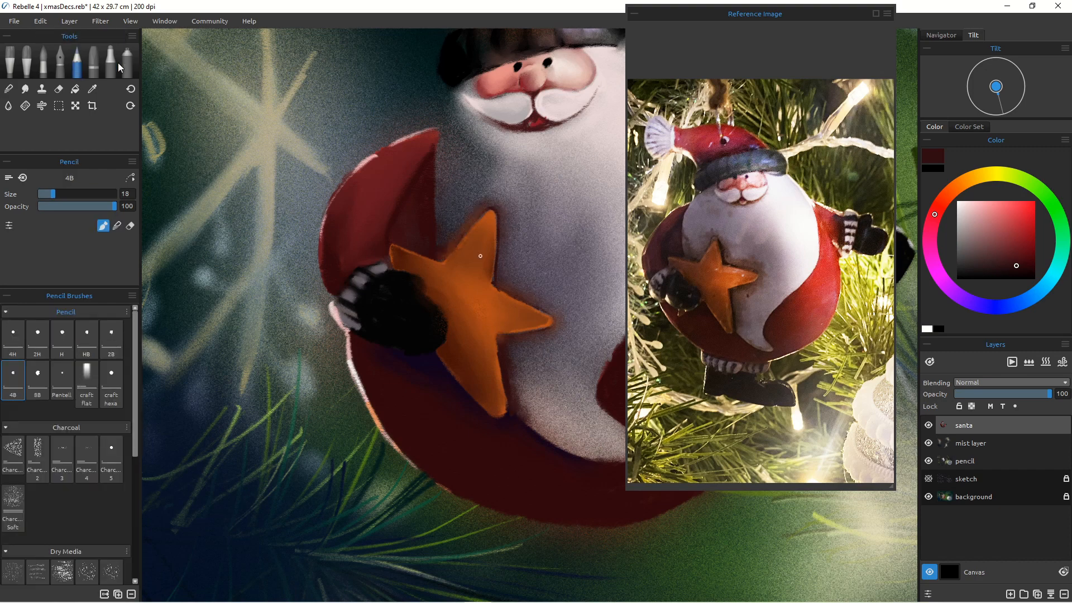
{"action": "left_click", "coordinate": [478, 254], "text": "alt"}
{"action": "left_click", "coordinate": [1032, 212]}
{"action": "left_click", "coordinate": [84, 193]}
{"action": "mouse_move", "coordinate": [533, 316]}
{"action": "left_mouse_down"}
{"action": "mouse_move", "coordinate": [547, 321]}
{"action": "mouse_move", "coordinate": [528, 321]}
{"action": "left_mouse_up"}
{"action": "mouse_move", "coordinate": [492, 291]}
{"action": "left_mouse_down"}
{"action": "mouse_move", "coordinate": [522, 312]}
{"action": "mouse_move", "coordinate": [488, 321]}
{"action": "left_mouse_up"}
{"action": "left_click", "coordinate": [9, 89]}
{"action": "mouse_move", "coordinate": [496, 316]}
{"action": "left_mouse_down"}
{"action": "mouse_move", "coordinate": [543, 320]}
{"action": "mouse_move", "coordinate": [525, 309]}
{"action": "left_mouse_up"}
Step: Add bright orange glints to the star's centre with a size 40 pencil and blend them
{"action": "left_click", "coordinate": [77, 61]}
{"action": "left_click", "coordinate": [999, 205]}
{"action": "left_click", "coordinate": [66, 194]}
{"action": "key", "text": "bracketleft"}
{"action": "key", "text": "bracketleft"}
{"action": "key", "text": "bracketleft"}
{"action": "left_click_drag", "start_coordinate": [530, 314], "coordinate": [492, 372]}
{"action": "key", "text": "bracketright"}
{"action": "key", "text": "bracketright"}
{"action": "left_click", "coordinate": [478, 320], "text": "alt"}
{"action": "key", "text": "bracketright"}
{"action": "key", "text": "bracketright"}
{"action": "key", "text": "bracketright"}
{"action": "key", "text": "bracketright"}
{"action": "key", "text": "bracketright"}
{"action": "key", "text": "bracketright"}
{"action": "key", "text": "bracketright"}
{"action": "key", "text": "bracketright"}
{"action": "key", "text": "bracketright"}
{"action": "key", "text": "bracketright"}
{"action": "key", "text": "bracketleft"}
{"action": "key", "text": "bracketleft"}
{"action": "key", "text": "bracketleft"}
{"action": "key", "text": "bracketleft"}
{"action": "key", "text": "bracketleft"}
{"action": "key", "text": "bracketleft"}
{"action": "key", "text": "bracketleft"}
{"action": "key", "text": "bracketleft"}
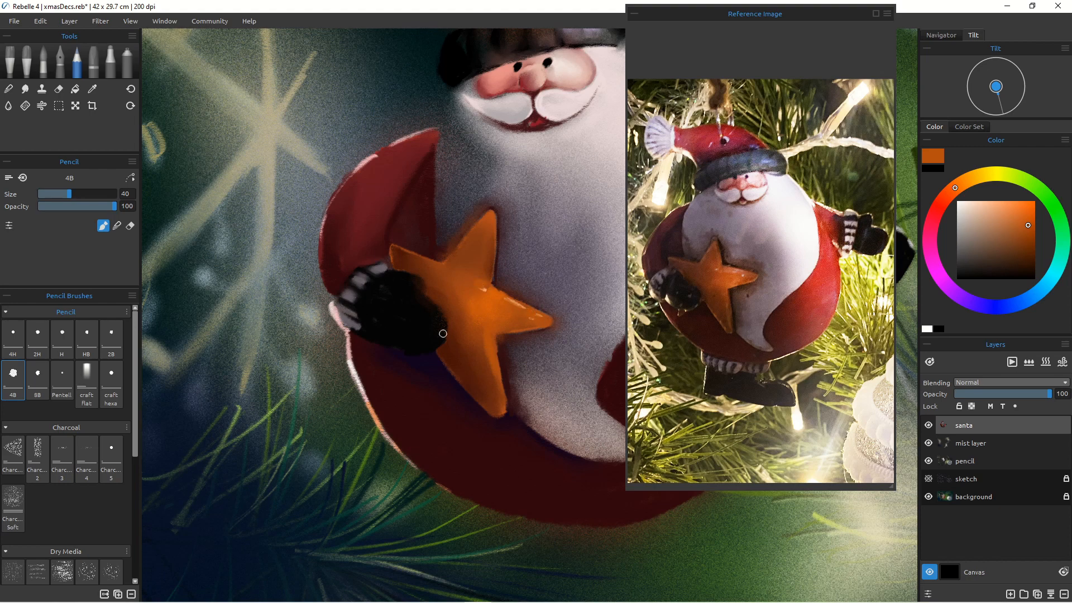
{"action": "left_click", "coordinate": [505, 341], "text": "alt"}
{"action": "key", "text": "n"}
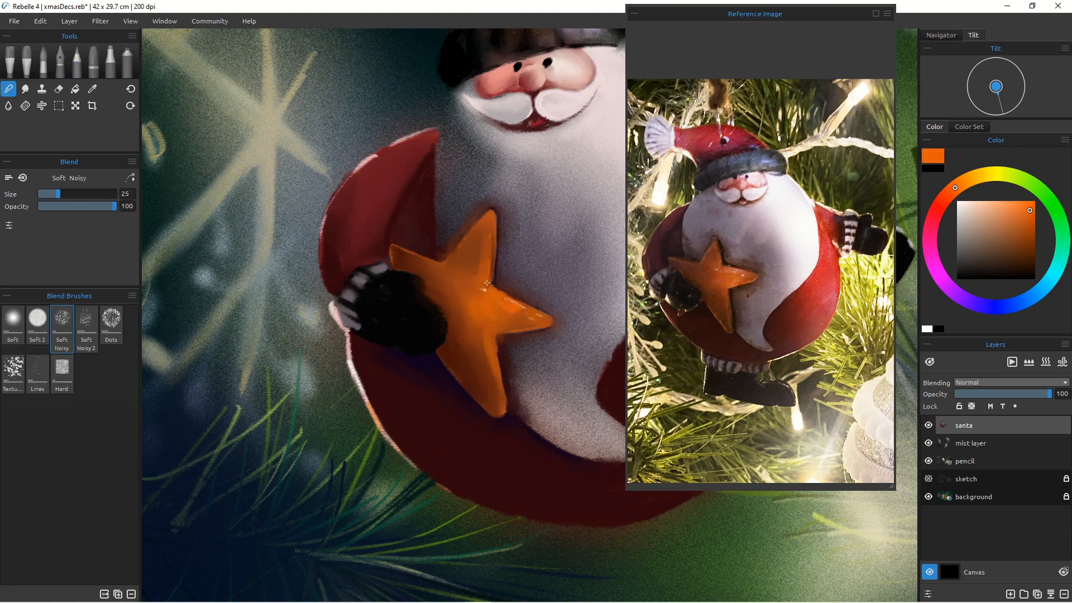
{"action": "key", "text": "b"}
{"action": "left_click", "coordinate": [425, 310], "text": "alt"}
{"action": "left_click_drag", "start_coordinate": [436, 311], "coordinate": [420, 285]}
Step: Paint the hat's pom-pom white and blend its edges into the hat
{"action": "scroll", "coordinate": [449, 361], "scroll_direction": "down", "scroll_amount": 5}
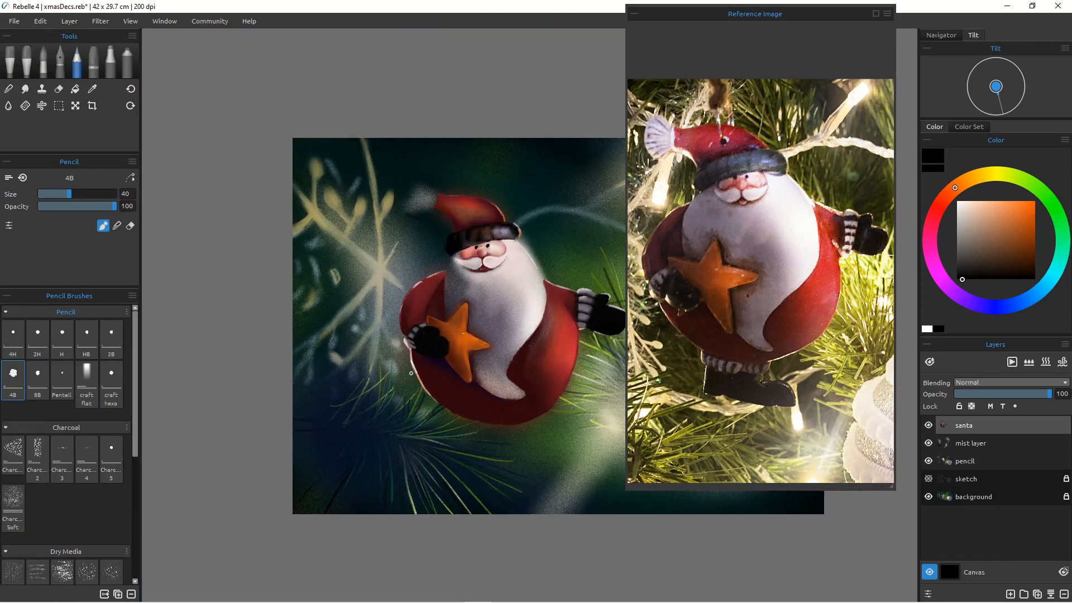
{"action": "left_click", "coordinate": [546, 290], "text": "alt"}
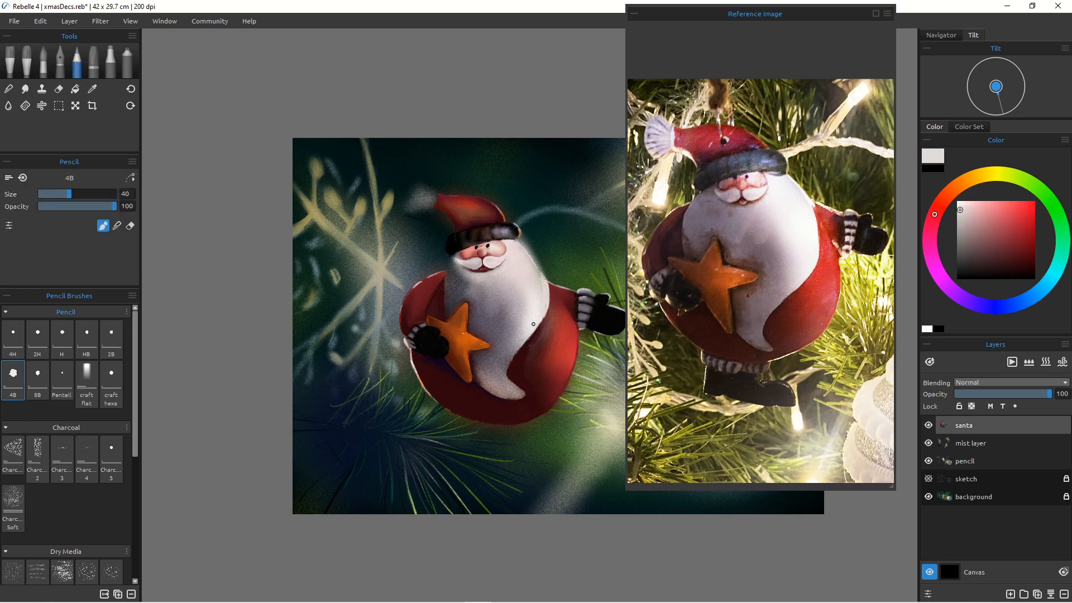
{"action": "left_click_drag", "start_coordinate": [543, 281], "coordinate": [532, 257]}
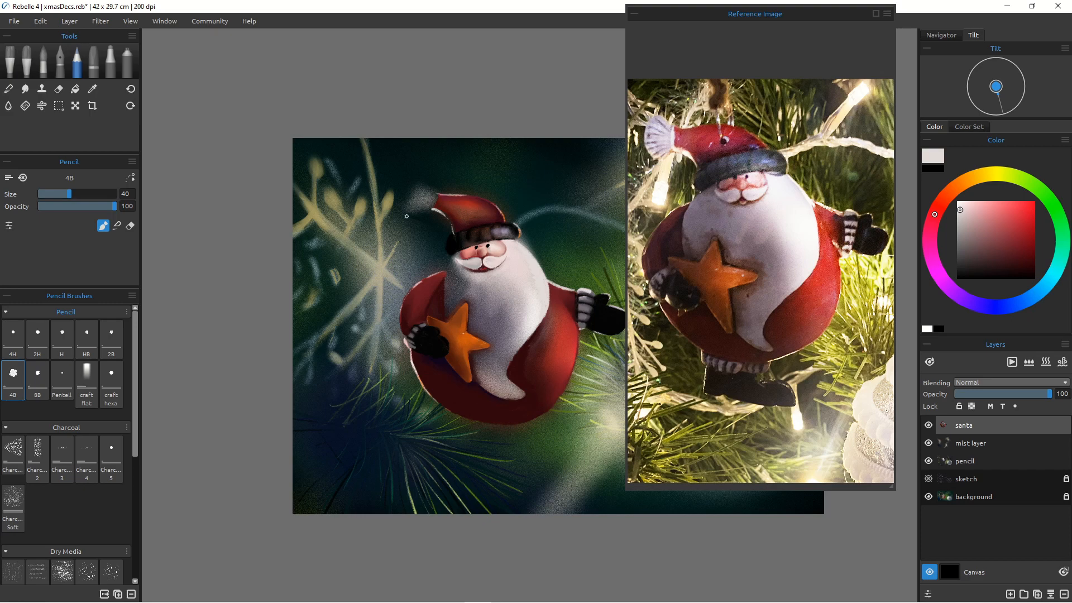
{"action": "left_click", "coordinate": [512, 299], "text": "alt"}
{"action": "key", "text": "bracketright"}
{"action": "key", "text": "bracketright"}
{"action": "key", "text": "bracketleft"}
{"action": "left_click_drag", "start_coordinate": [437, 203], "coordinate": [413, 193]}
{"action": "left_click_drag", "start_coordinate": [431, 205], "coordinate": [419, 215]}
{"action": "mouse_move", "coordinate": [423, 195]}
{"action": "left_mouse_down"}
{"action": "mouse_move", "coordinate": [414, 201]}
{"action": "mouse_move", "coordinate": [424, 208]}
{"action": "left_mouse_up"}
{"action": "left_click", "coordinate": [518, 275], "text": "alt"}
{"action": "scroll", "coordinate": [449, 263], "scroll_direction": "up", "scroll_amount": 5}
{"action": "mouse_move", "coordinate": [449, 263]}
{"action": "left_mouse_down"}
{"action": "mouse_move", "coordinate": [437, 363]}
{"action": "mouse_move", "coordinate": [457, 487]}
{"action": "left_mouse_up"}
{"action": "left_click", "coordinate": [8, 89]}
{"action": "mouse_move", "coordinate": [360, 168]}
{"action": "left_mouse_down"}
{"action": "mouse_move", "coordinate": [387, 203]}
{"action": "mouse_move", "coordinate": [313, 260]}
{"action": "left_mouse_up"}
{"action": "left_click_drag", "start_coordinate": [372, 243], "coordinate": [302, 273]}
Step: Add pale yellow fur strokes across the pom-pom
{"action": "left_click", "coordinate": [77, 61]}
{"action": "mouse_move", "coordinate": [335, 149]}
{"action": "left_mouse_down"}
{"action": "mouse_move", "coordinate": [279, 178]}
{"action": "mouse_move", "coordinate": [397, 174]}
{"action": "mouse_move", "coordinate": [394, 248]}
{"action": "mouse_move", "coordinate": [445, 287]}
{"action": "left_mouse_up"}
{"action": "key", "text": "bracketleft"}
{"action": "key", "text": "bracketleft"}
{"action": "key", "text": "bracketleft"}
{"action": "key", "text": "bracketleft"}
{"action": "key", "text": "bracketleft"}
{"action": "key", "text": "bracketleft"}
{"action": "key", "text": "bracketleft"}
{"action": "left_click", "coordinate": [969, 180]}
{"action": "left_click", "coordinate": [989, 201]}
{"action": "left_click_drag", "start_coordinate": [419, 179], "coordinate": [462, 183]}
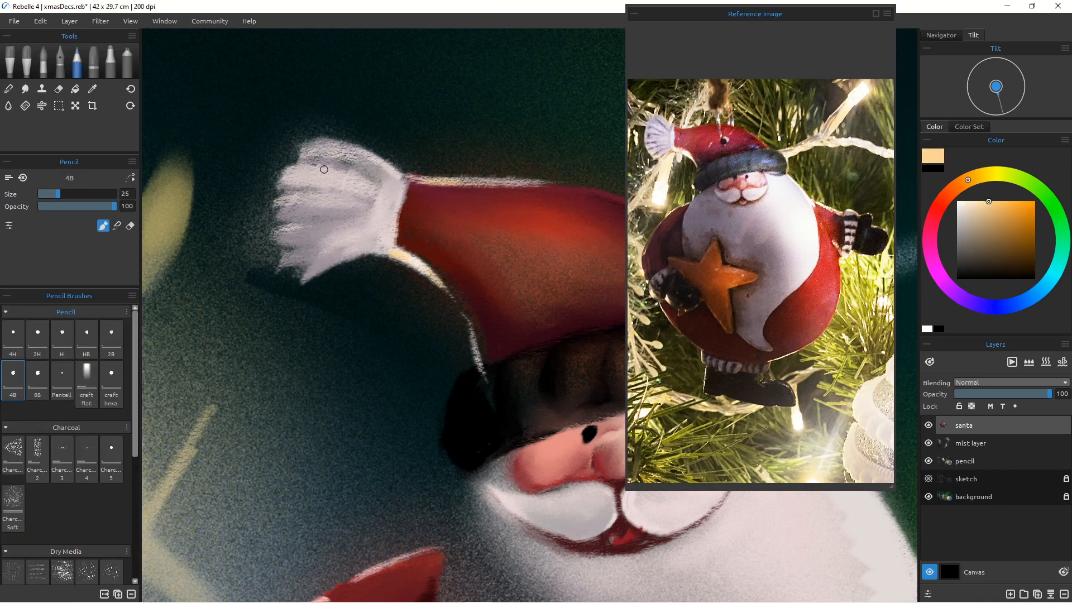
Step: Shade the pom-pom's fur with pale lavender and grey pencil strokes
{"action": "left_click", "coordinate": [957, 294]}
{"action": "left_click_drag", "start_coordinate": [313, 154], "coordinate": [380, 179]}
{"action": "left_click", "coordinate": [988, 215]}
{"action": "left_click_drag", "start_coordinate": [291, 188], "coordinate": [363, 192]}
{"action": "mouse_move", "coordinate": [283, 247]}
{"action": "left_mouse_down"}
{"action": "mouse_move", "coordinate": [340, 242]}
{"action": "mouse_move", "coordinate": [293, 282]}
{"action": "mouse_move", "coordinate": [339, 264]}
{"action": "left_mouse_up"}
{"action": "left_click", "coordinate": [303, 178], "text": "alt"}
{"action": "mouse_move", "coordinate": [275, 231]}
{"action": "left_mouse_down"}
{"action": "mouse_move", "coordinate": [276, 187]}
{"action": "mouse_move", "coordinate": [294, 162]}
{"action": "left_mouse_up"}
{"action": "mouse_move", "coordinate": [296, 162]}
{"action": "left_mouse_down"}
{"action": "mouse_move", "coordinate": [305, 139]}
{"action": "mouse_move", "coordinate": [346, 163]}
{"action": "left_mouse_up"}
{"action": "left_click_drag", "start_coordinate": [278, 225], "coordinate": [339, 218]}
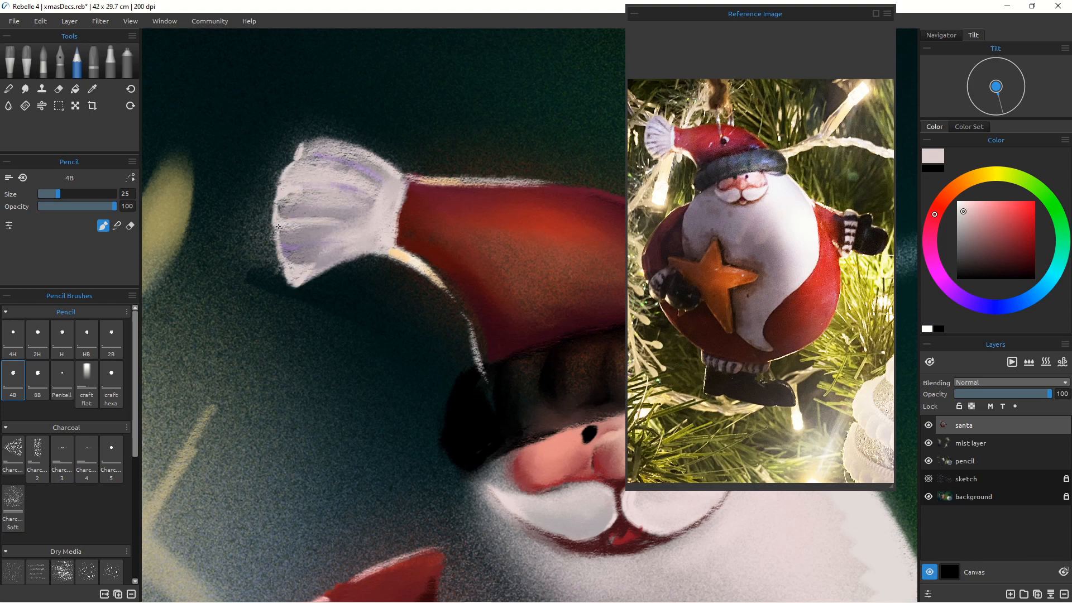
{"action": "mouse_move", "coordinate": [304, 138]}
{"action": "left_mouse_down"}
{"action": "mouse_move", "coordinate": [335, 143]}
{"action": "mouse_move", "coordinate": [279, 185]}
{"action": "mouse_move", "coordinate": [276, 252]}
{"action": "mouse_move", "coordinate": [306, 282]}
{"action": "mouse_move", "coordinate": [340, 281]}
{"action": "left_mouse_up"}
Step: Blend the pom-pom's shading with the Soft Noisy blender
{"action": "key", "text": "e"}
{"action": "scroll", "coordinate": [368, 346], "scroll_direction": "down", "scroll_amount": 4}
{"action": "key", "text": "p"}
{"action": "scroll", "coordinate": [296, 328], "scroll_direction": "up", "scroll_amount": 3}
{"action": "left_click", "coordinate": [9, 89]}
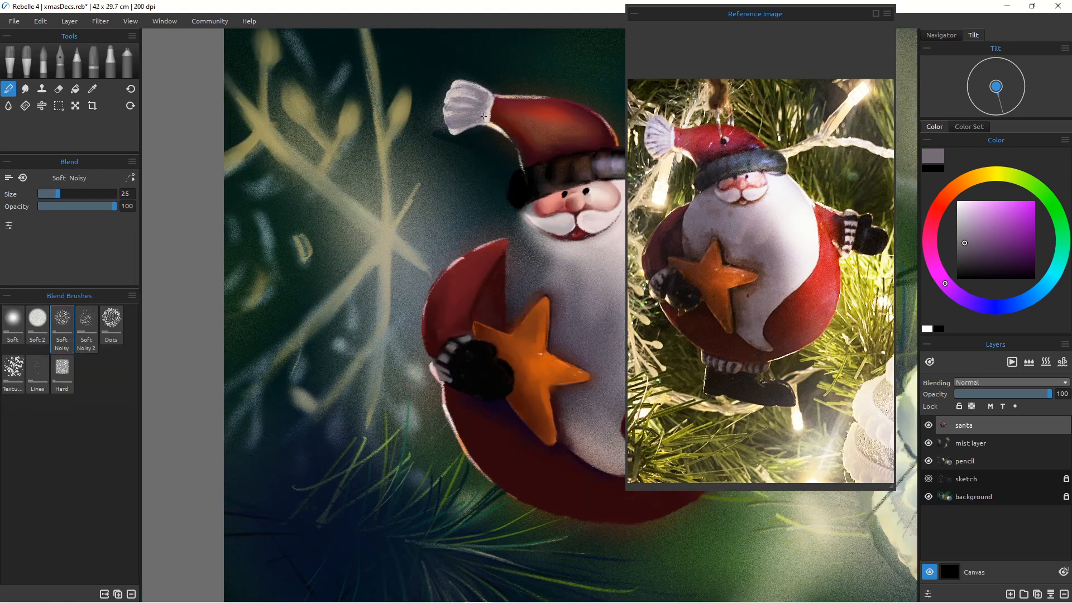
{"action": "left_click_drag", "start_coordinate": [471, 98], "coordinate": [456, 130]}
{"action": "scroll", "coordinate": [434, 368], "scroll_direction": "down", "scroll_amount": 5}
{"action": "scroll", "coordinate": [480, 427], "scroll_direction": "up", "scroll_amount": 4}
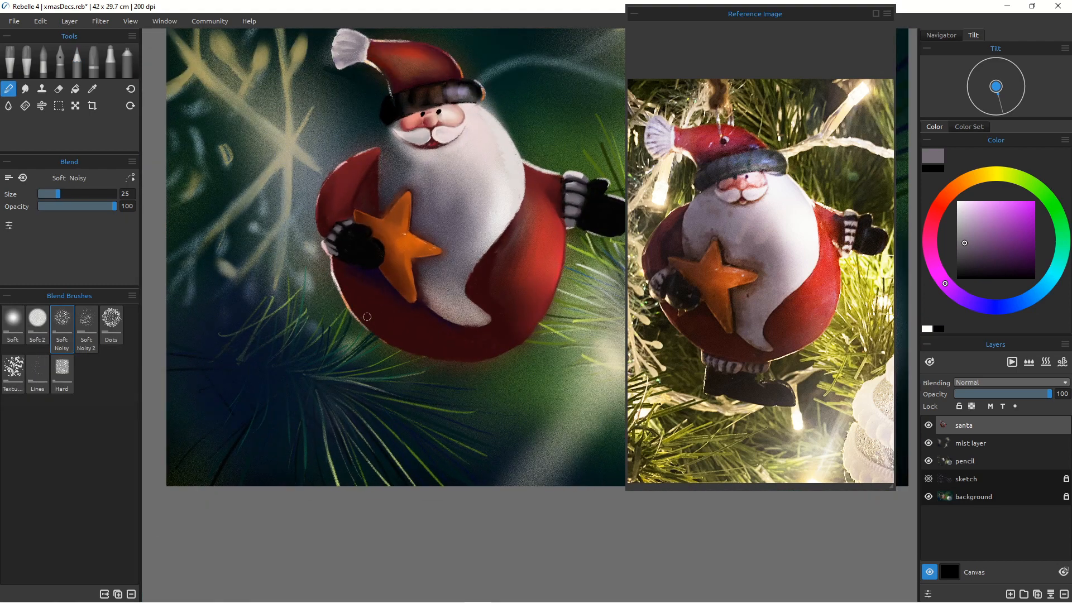
Step: Paint Santa's black boots below the body, using the sketch layer as a guide
{"action": "left_click", "coordinate": [928, 478]}
{"action": "key", "text": "p"}
{"action": "mouse_move", "coordinate": [472, 366]}
{"action": "left_mouse_down"}
{"action": "mouse_move", "coordinate": [405, 362]}
{"action": "mouse_move", "coordinate": [424, 373]}
{"action": "left_mouse_up"}
{"action": "left_click", "coordinate": [957, 280]}
{"action": "mouse_move", "coordinate": [410, 357]}
{"action": "left_mouse_down"}
{"action": "mouse_move", "coordinate": [412, 370]}
{"action": "mouse_move", "coordinate": [400, 366]}
{"action": "left_mouse_up"}
{"action": "left_click_drag", "start_coordinate": [466, 363], "coordinate": [460, 375]}
{"action": "mouse_move", "coordinate": [452, 364]}
{"action": "left_mouse_down"}
{"action": "mouse_move", "coordinate": [424, 385]}
{"action": "mouse_move", "coordinate": [392, 372]}
{"action": "mouse_move", "coordinate": [461, 379]}
{"action": "mouse_move", "coordinate": [495, 410]}
{"action": "left_mouse_up"}
{"action": "left_click_drag", "start_coordinate": [392, 368], "coordinate": [388, 388]}
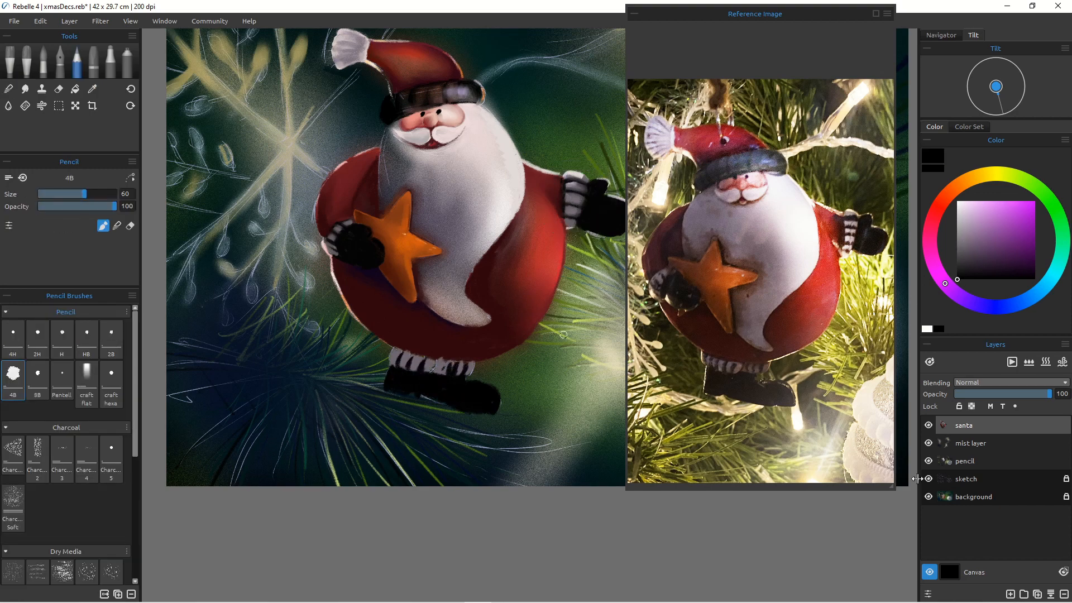
{"action": "left_click", "coordinate": [928, 478]}
{"action": "key", "text": "b"}
Step: Paint the dark red body edge over the top of the leg stripes and blend it
{"action": "scroll", "coordinate": [427, 406], "scroll_direction": "up", "scroll_amount": 5}
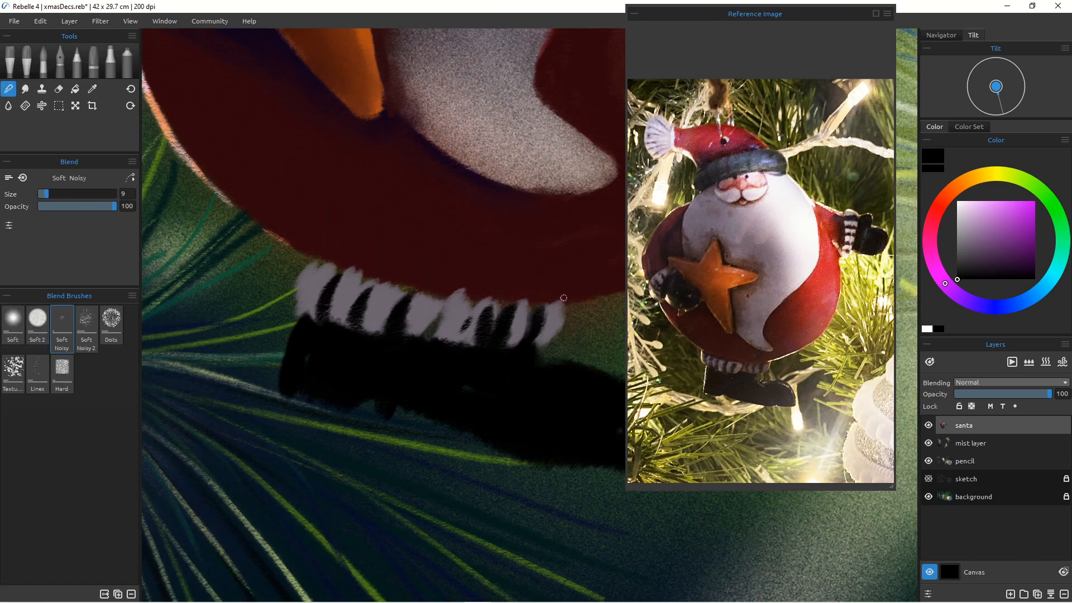
{"action": "left_click", "coordinate": [77, 61]}
{"action": "left_click", "coordinate": [413, 271], "text": "alt"}
{"action": "left_click_drag", "start_coordinate": [561, 302], "coordinate": [517, 304]}
{"action": "left_click_drag", "start_coordinate": [471, 294], "coordinate": [448, 291]}
{"action": "left_click_drag", "start_coordinate": [86, 194], "coordinate": [58, 194]}
{"action": "left_click_drag", "start_coordinate": [428, 291], "coordinate": [385, 284]}
{"action": "left_click_drag", "start_coordinate": [370, 275], "coordinate": [341, 267]}
{"action": "key", "text": "b"}
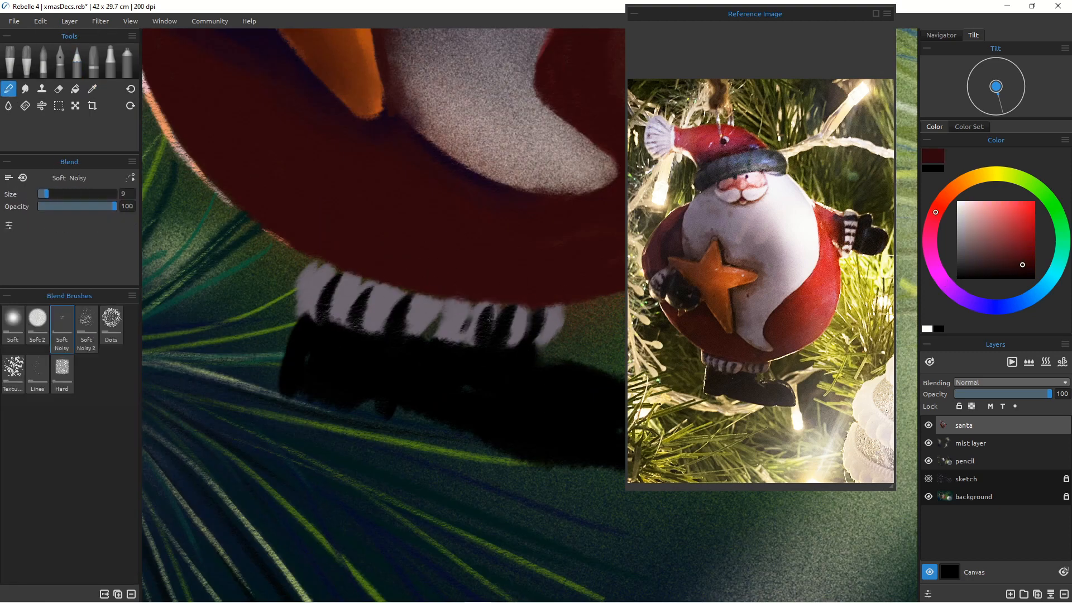
{"action": "mouse_move", "coordinate": [472, 312]}
{"action": "left_mouse_down"}
{"action": "mouse_move", "coordinate": [517, 324]}
{"action": "mouse_move", "coordinate": [304, 304]}
{"action": "left_mouse_up"}
Step: Refine the stripes' upper edge in dark red and the boot tops in black
{"action": "left_click", "coordinate": [77, 61]}
{"action": "left_click", "coordinate": [380, 268], "text": "alt"}
{"action": "left_click_drag", "start_coordinate": [503, 302], "coordinate": [371, 277]}
{"action": "left_click_drag", "start_coordinate": [388, 283], "coordinate": [357, 275]}
{"action": "left_click_drag", "start_coordinate": [336, 267], "coordinate": [323, 262]}
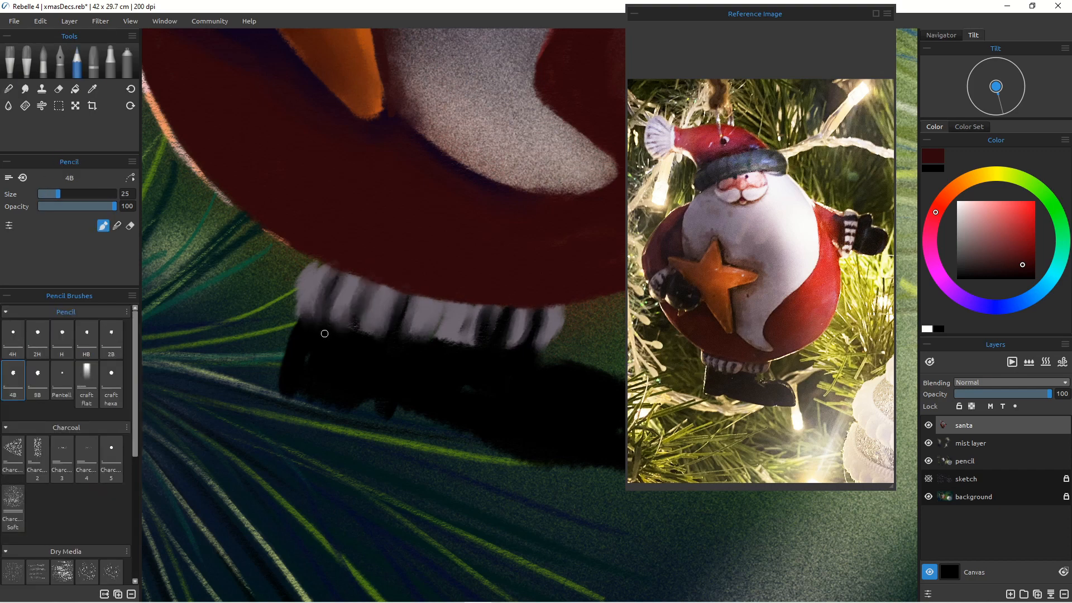
{"action": "left_click", "coordinate": [323, 333], "text": "alt"}
{"action": "left_click_drag", "start_coordinate": [300, 316], "coordinate": [322, 323]}
{"action": "mouse_move", "coordinate": [433, 337]}
{"action": "left_mouse_down"}
{"action": "mouse_move", "coordinate": [470, 343]}
{"action": "mouse_move", "coordinate": [364, 331]}
{"action": "left_mouse_up"}
{"action": "left_click", "coordinate": [422, 321], "text": "alt"}
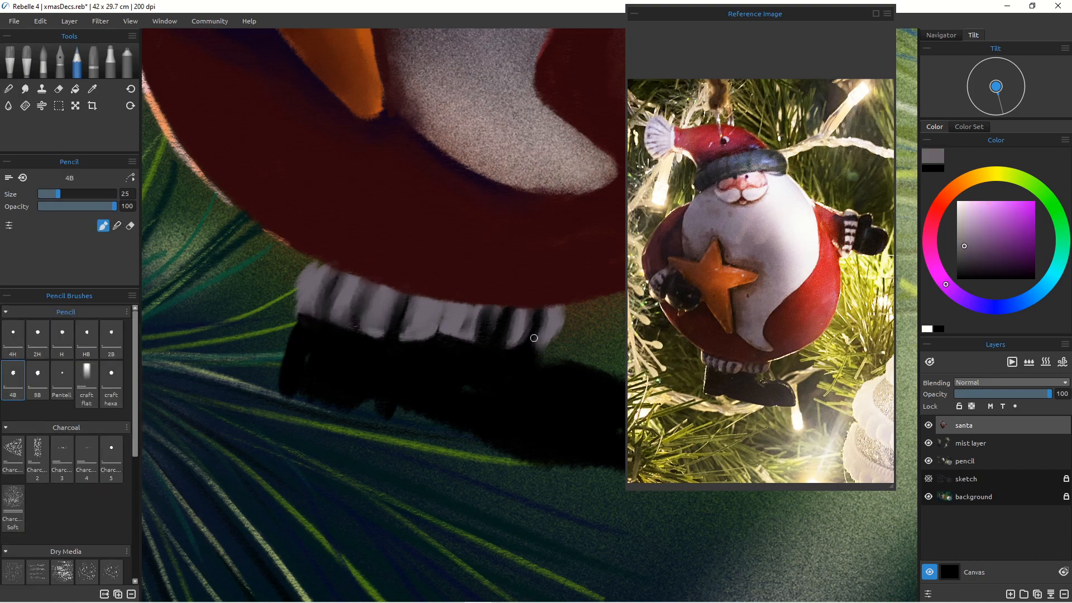
Step: Erase the stray edge beside the boots and repaint their lower edge in black
{"action": "left_click", "coordinate": [58, 89]}
{"action": "mouse_move", "coordinate": [520, 352]}
{"action": "left_mouse_down"}
{"action": "mouse_move", "coordinate": [569, 356]}
{"action": "mouse_move", "coordinate": [558, 400]}
{"action": "left_mouse_up"}
{"action": "scroll", "coordinate": [510, 391], "scroll_direction": "down", "scroll_amount": 10}
{"action": "scroll", "coordinate": [491, 389], "scroll_direction": "up", "scroll_amount": 1}
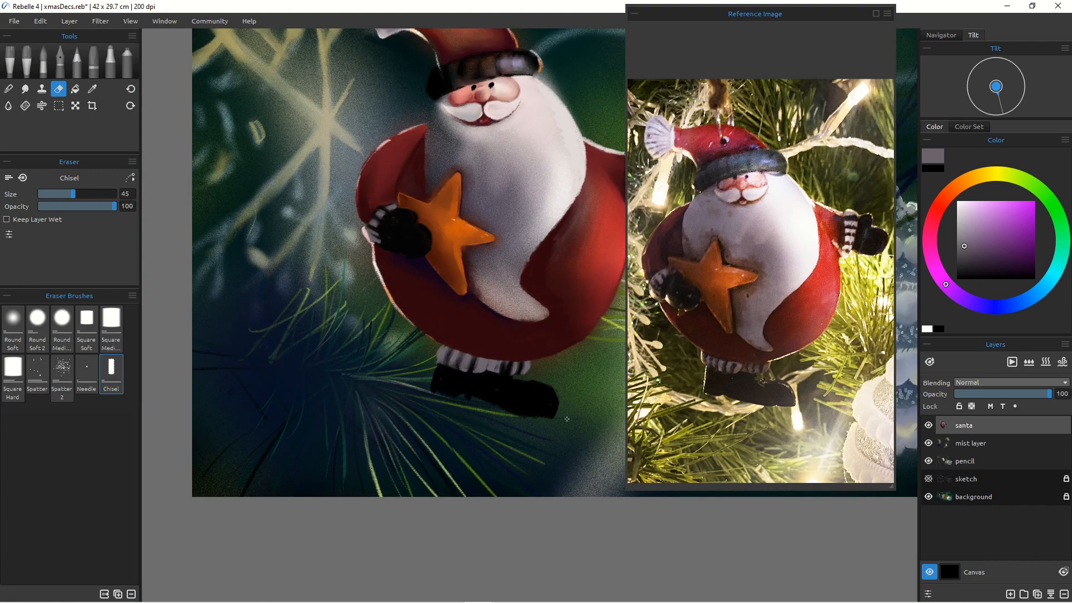
{"action": "left_click", "coordinate": [44, 61]}
{"action": "left_click", "coordinate": [78, 61]}
{"action": "left_click", "coordinate": [452, 383], "text": "alt"}
{"action": "left_click_drag", "start_coordinate": [431, 393], "coordinate": [499, 406]}
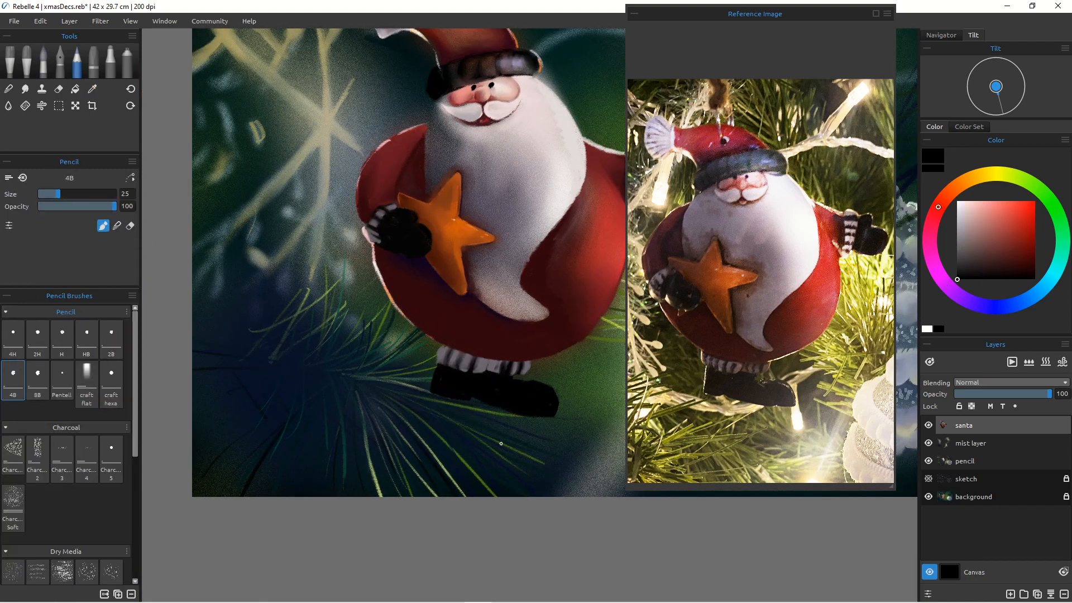
Step: Blend the beard's edge with white and add a white highlight along the boots
{"action": "left_click", "coordinate": [549, 114], "text": "alt"}
{"action": "left_click", "coordinate": [8, 89]}
{"action": "key", "text": "]"}
{"action": "left_click_drag", "start_coordinate": [552, 114], "coordinate": [568, 185]}
{"action": "key", "text": "b"}
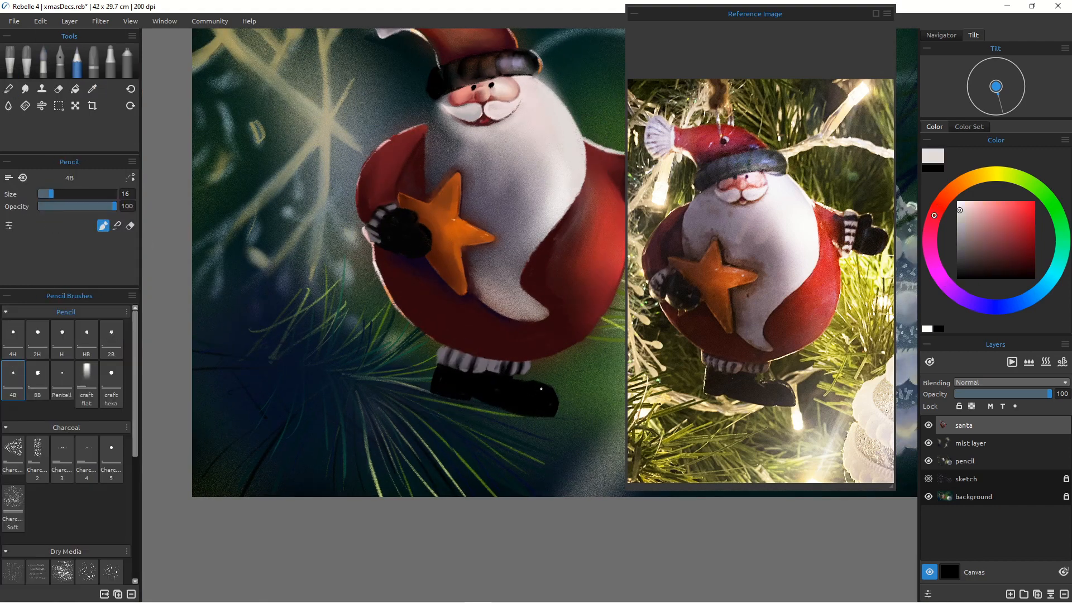
{"action": "left_click_drag", "start_coordinate": [577, 341], "coordinate": [518, 366]}
Step: Try a few small touch-ups on the Santa's body and undo them
{"action": "key", "text": "ctrl+x"}
{"action": "key", "text": "ctrl+x"}
{"action": "left_click", "coordinate": [572, 312]}
{"action": "left_click", "coordinate": [41, 22]}
{"action": "left_click", "coordinate": [46, 37]}
{"action": "key", "text": "ctrl+z"}
{"action": "key", "text": "ctrl+z"}
{"action": "key", "text": "ctrl+z"}
{"action": "mouse_move", "coordinate": [593, 329]}
{"action": "left_mouse_down"}
{"action": "mouse_move", "coordinate": [531, 360]}
{"action": "mouse_move", "coordinate": [590, 331]}
{"action": "mouse_move", "coordinate": [544, 358]}
{"action": "left_mouse_up"}
{"action": "key", "text": "ctrl+z"}
{"action": "key", "text": "ctrl+z"}
{"action": "left_click", "coordinate": [391, 300], "text": "alt"}
{"action": "left_click_drag", "start_coordinate": [440, 345], "coordinate": [437, 358]}
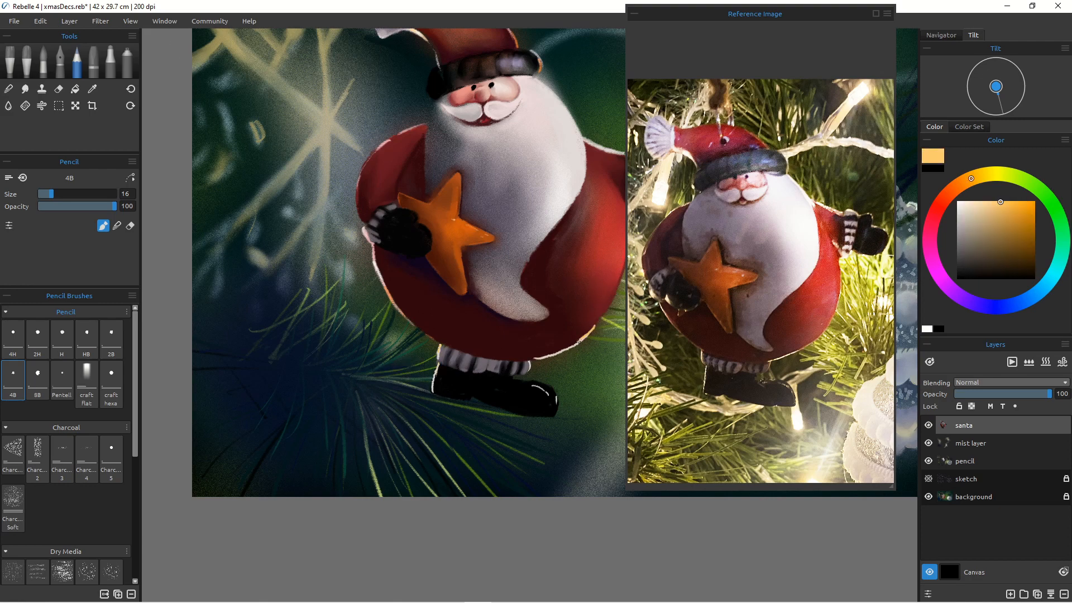
Step: Fit the whole canvas in the window and save the painting
{"action": "key", "text": "ctrl+0"}
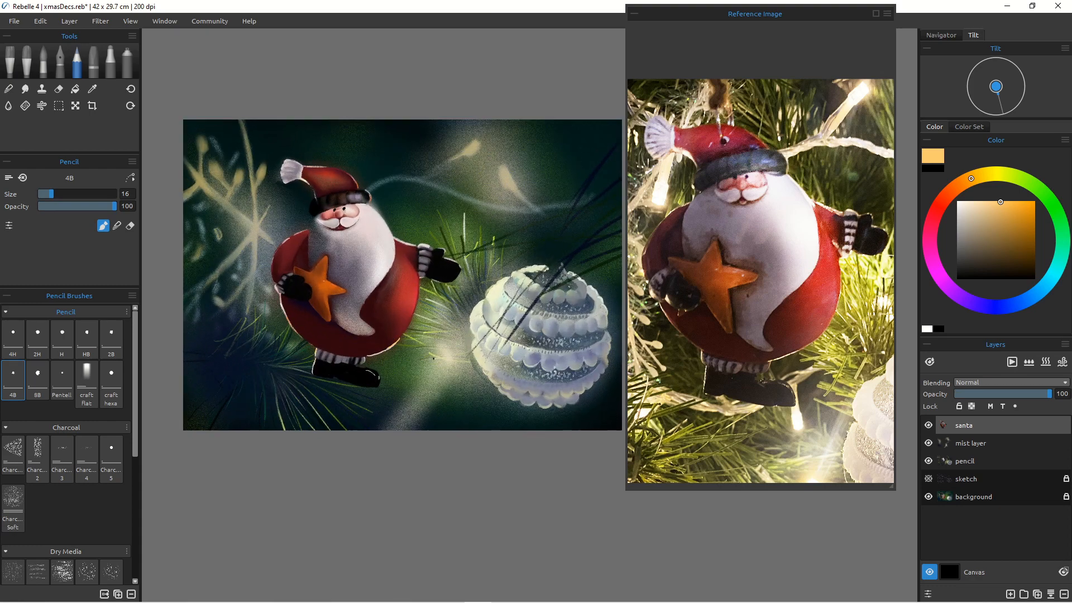
{"action": "key", "text": "ctrl+s"}
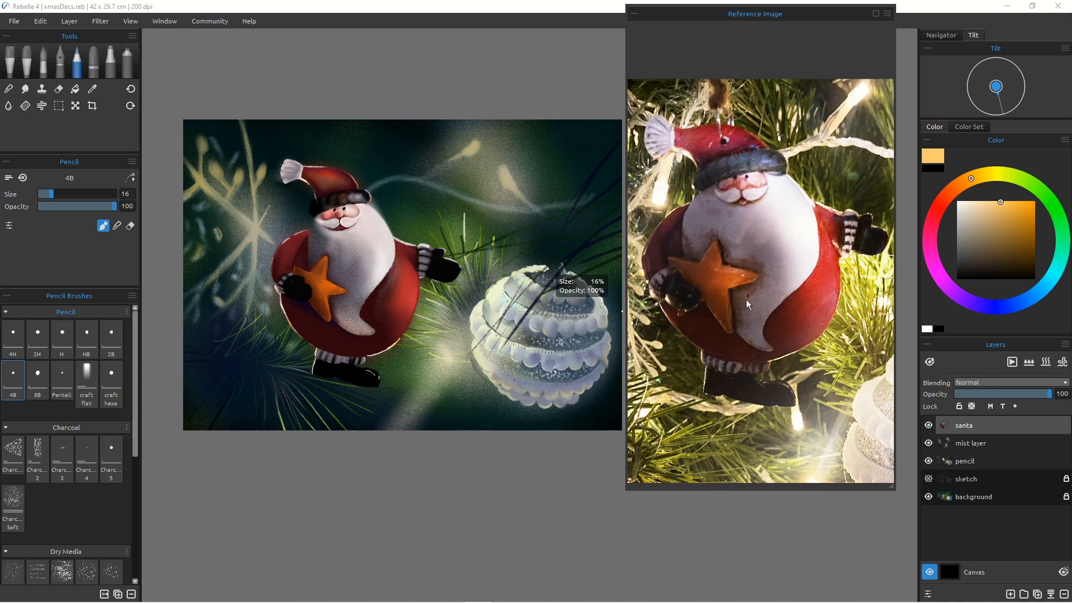
Step: Zoom the reference photo out to show both Santa and the bauble, shrink the reference panel, and recenter the canvas
{"action": "scroll", "coordinate": [729, 336], "scroll_direction": "down", "scroll_amount": 1}
{"action": "scroll", "coordinate": [728, 345], "scroll_direction": "down", "scroll_amount": 1}
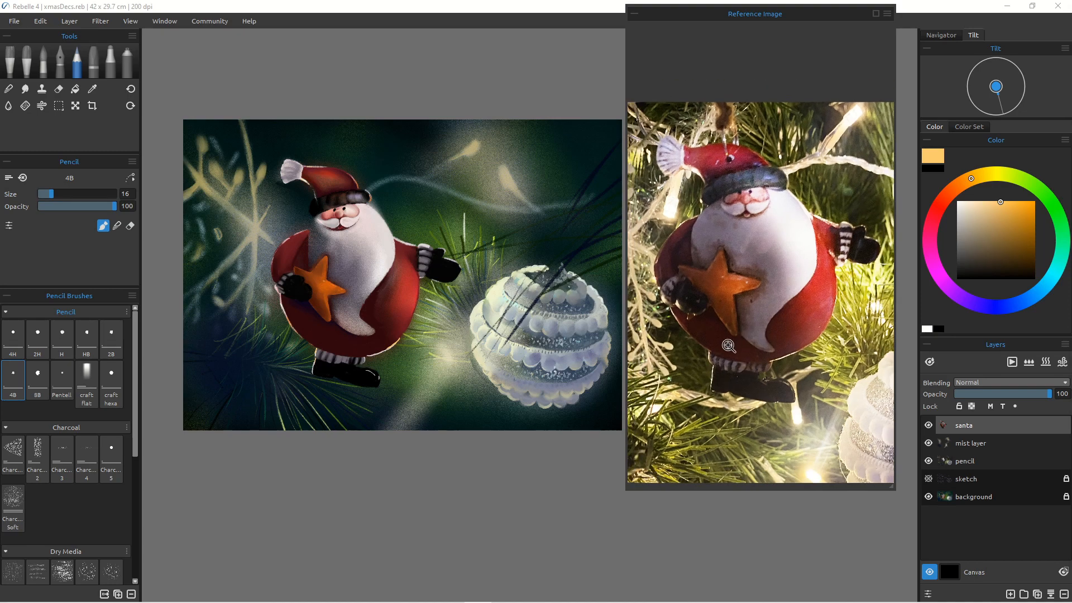
{"action": "left_click_drag", "start_coordinate": [728, 345], "coordinate": [720, 399]}
{"action": "left_click_drag", "start_coordinate": [719, 308], "coordinate": [690, 311]}
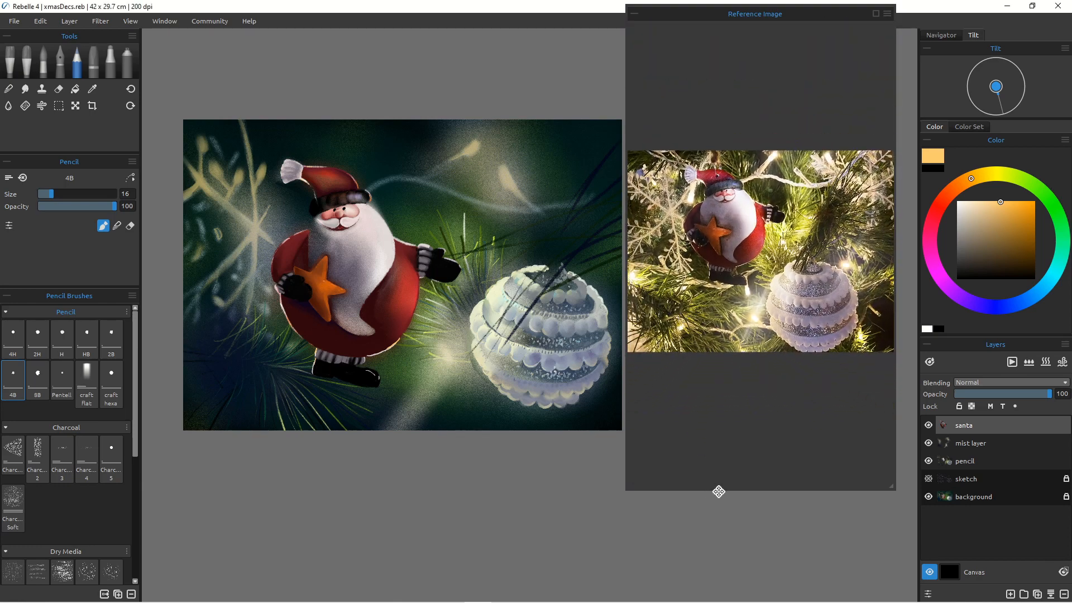
{"action": "left_click_drag", "start_coordinate": [718, 491], "coordinate": [718, 479]}
{"action": "scroll", "coordinate": [720, 489], "scroll_direction": "down", "scroll_amount": 1}
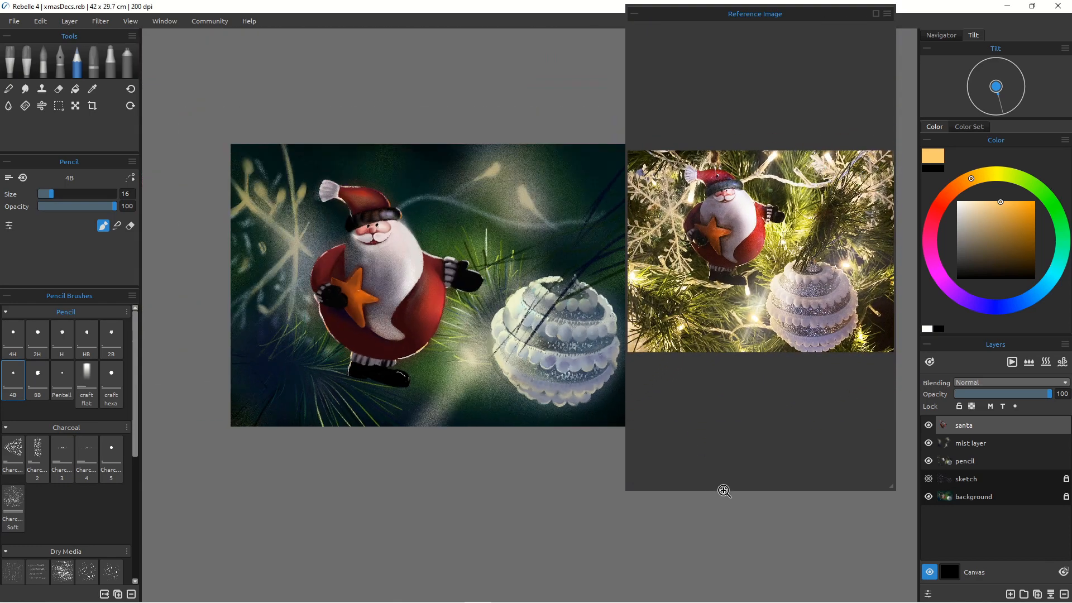
{"action": "scroll", "coordinate": [723, 490], "scroll_direction": "up", "scroll_amount": 3}
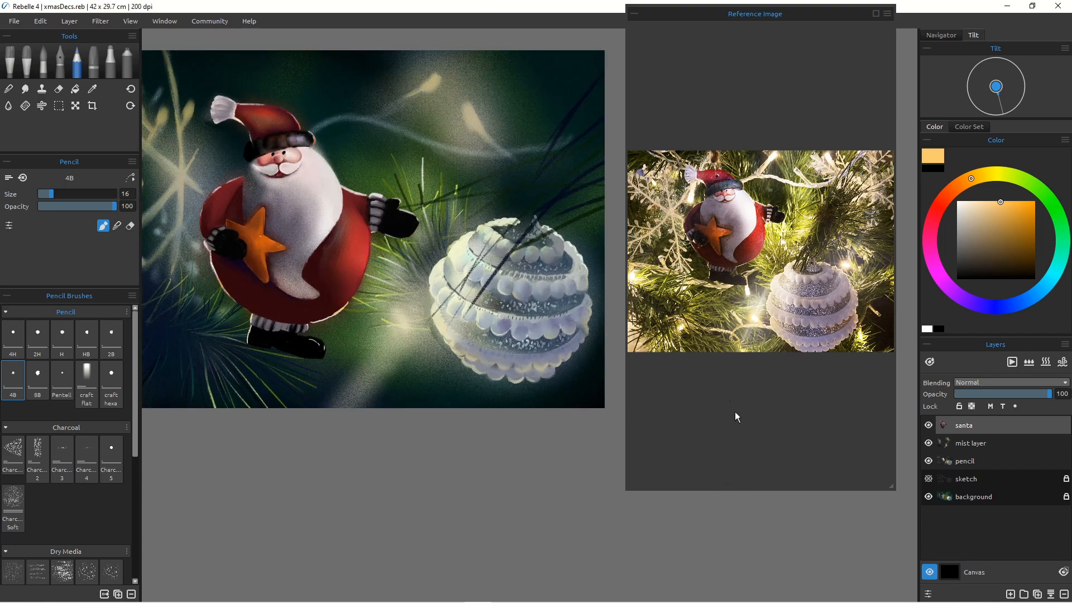
{"action": "left_click_drag", "start_coordinate": [747, 489], "coordinate": [713, 360]}
{"action": "scroll", "coordinate": [712, 257], "scroll_direction": "down", "scroll_amount": 3}
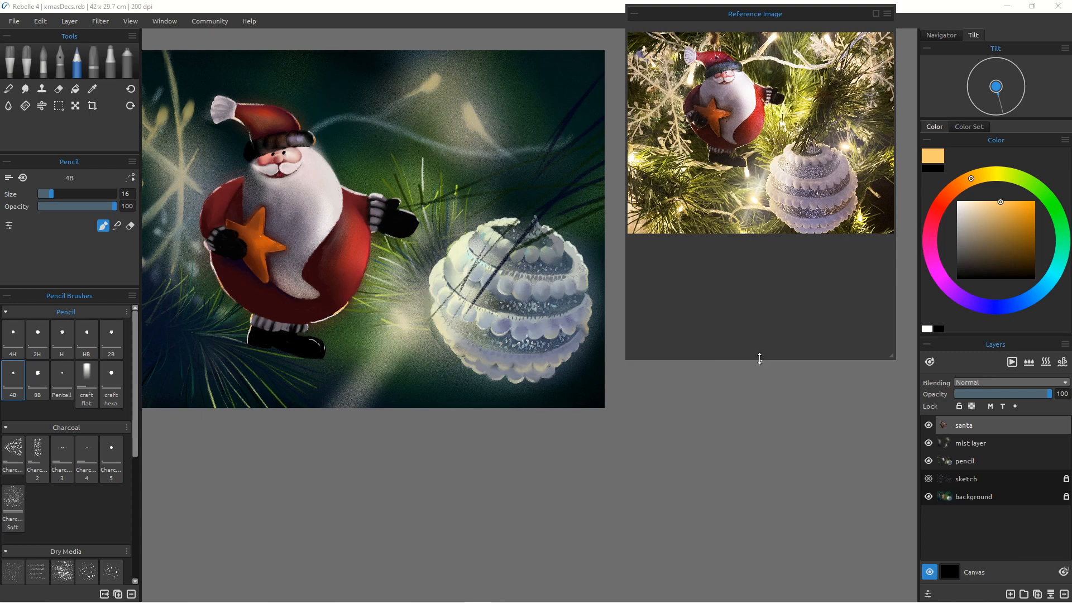
{"action": "left_click_drag", "start_coordinate": [759, 358], "coordinate": [728, 239]}
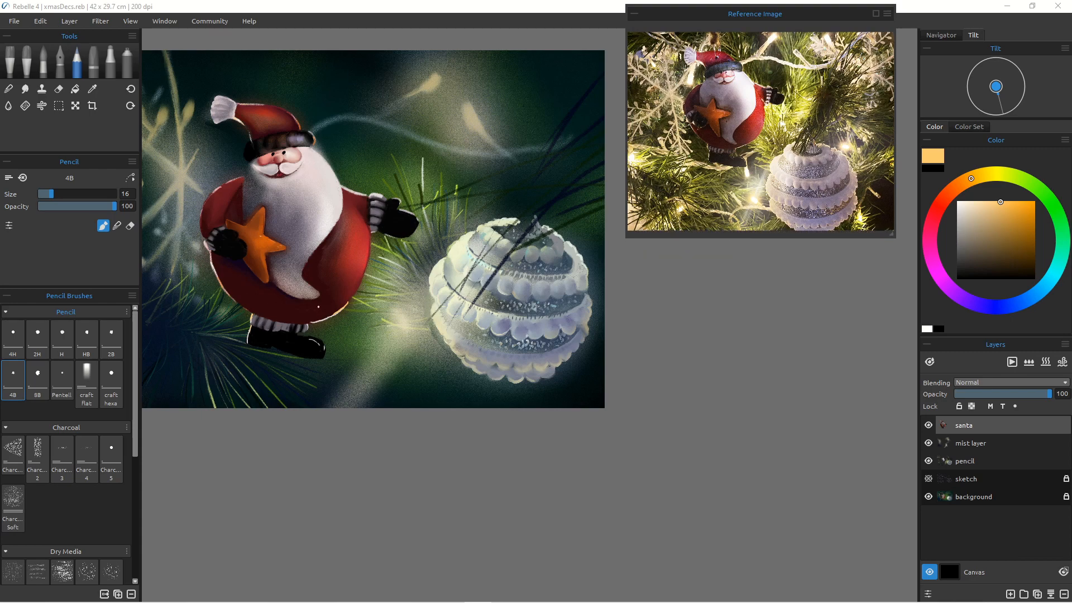
{"action": "mouse_move", "coordinate": [374, 352]}
{"action": "left_mouse_down"}
{"action": "mouse_move", "coordinate": [380, 369]}
{"action": "mouse_move", "coordinate": [371, 363]}
{"action": "mouse_move", "coordinate": [480, 510]}
{"action": "mouse_move", "coordinate": [472, 488]}
{"action": "left_mouse_up"}
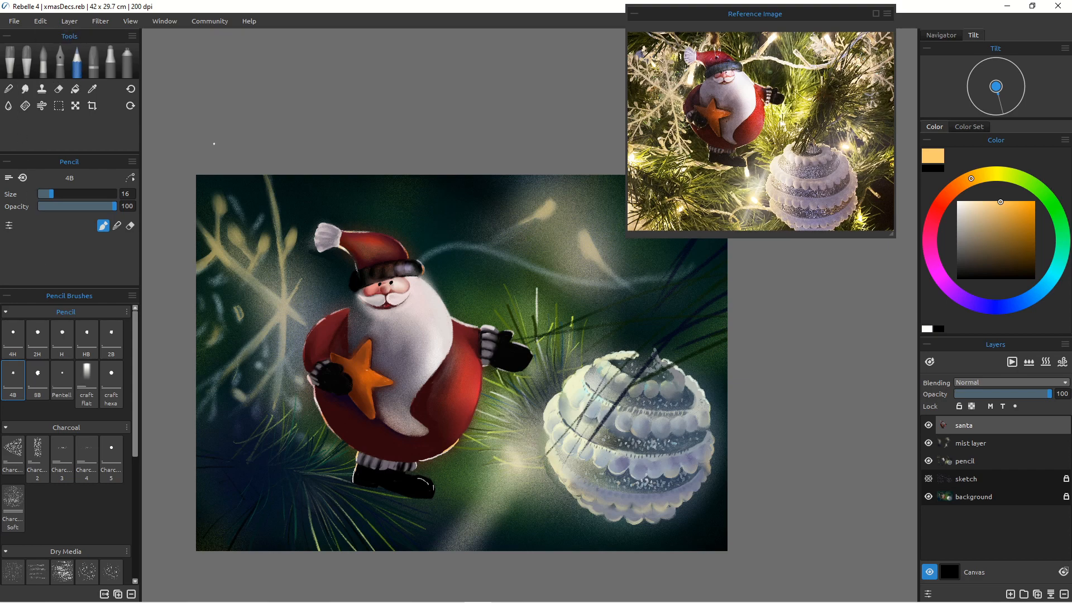
Step: On a new layer, paint dark teal pine needles in the lower-left corner with the 4B pencil at size 60
{"action": "left_click", "coordinate": [1010, 594]}
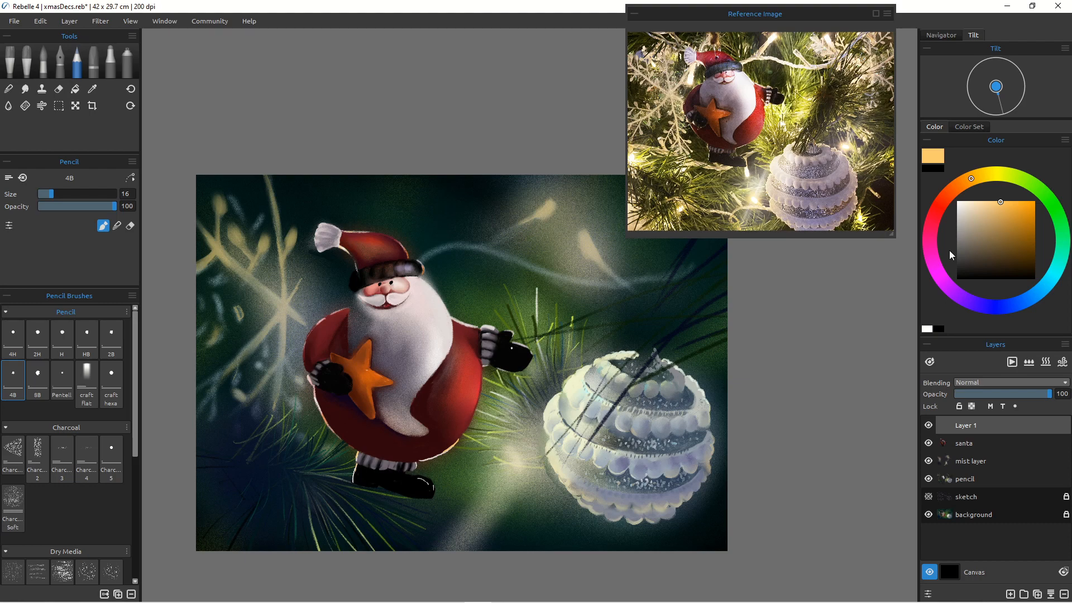
{"action": "left_click", "coordinate": [1043, 287]}
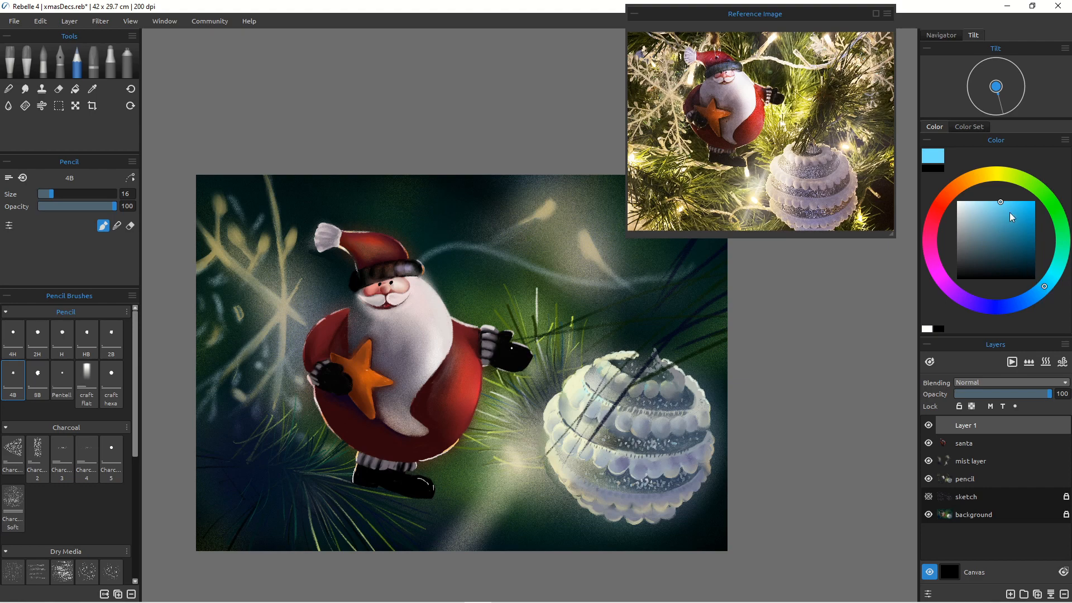
{"action": "left_click", "coordinate": [1062, 270]}
{"action": "left_click_drag", "start_coordinate": [1027, 245], "coordinate": [1031, 257]}
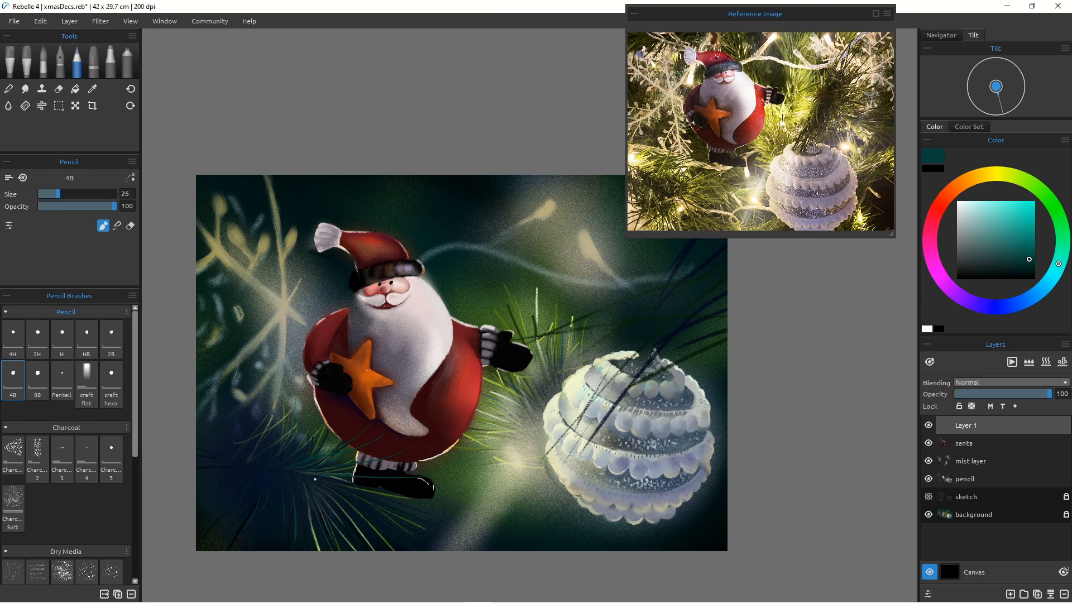
{"action": "key", "text": "bracketright"}
{"action": "key", "text": "bracketright"}
{"action": "key", "text": "bracketright"}
{"action": "key", "text": "bracketright"}
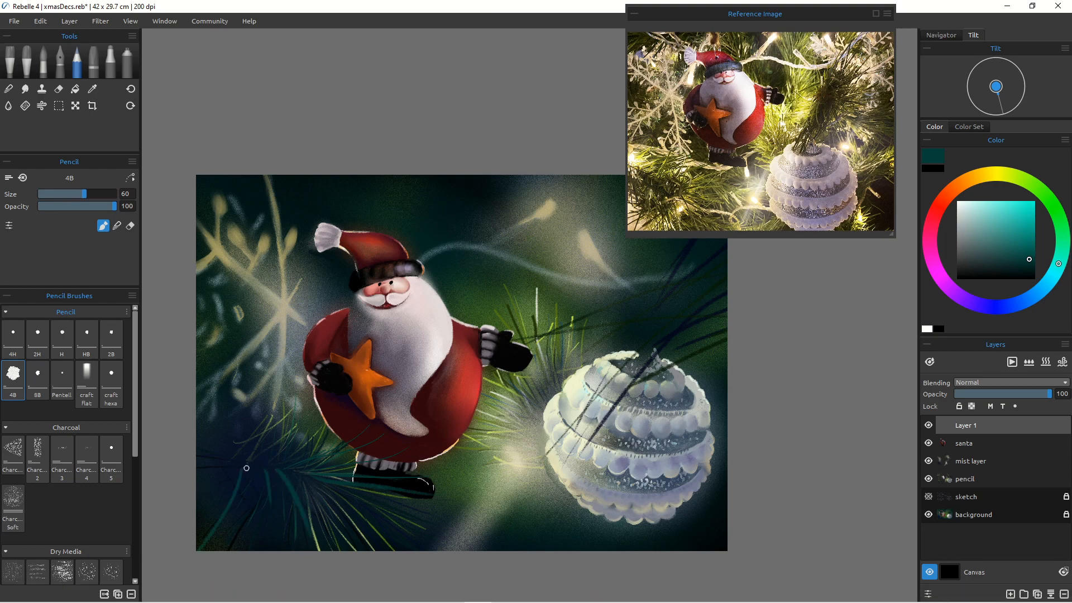
{"action": "left_click_drag", "start_coordinate": [246, 467], "coordinate": [263, 555]}
{"action": "left_click_drag", "start_coordinate": [249, 458], "coordinate": [254, 410]}
{"action": "left_click_drag", "start_coordinate": [235, 456], "coordinate": [226, 411]}
{"action": "left_click_drag", "start_coordinate": [257, 457], "coordinate": [300, 361]}
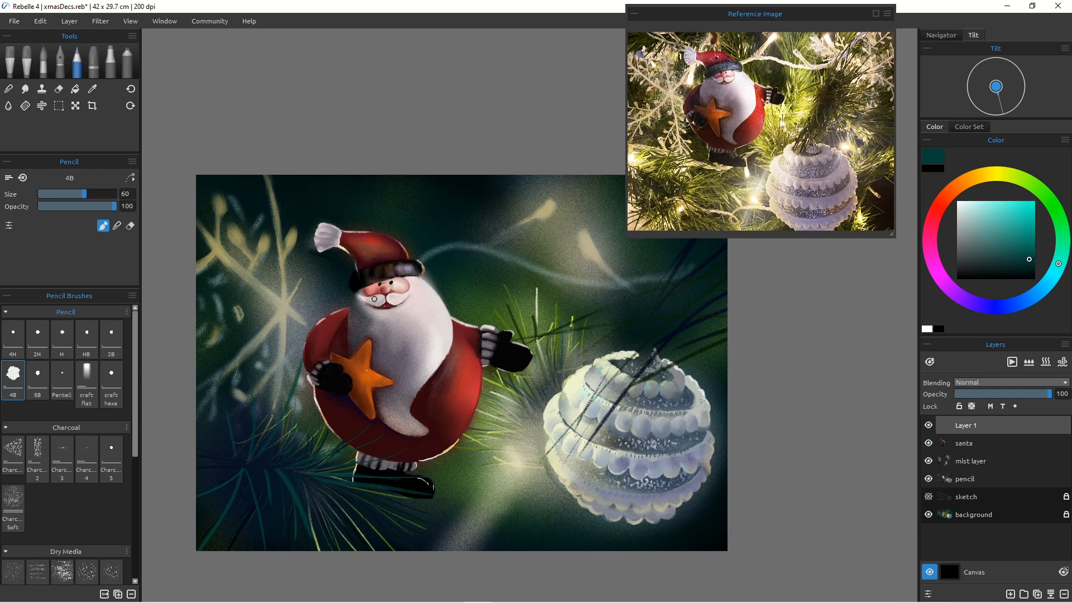
{"action": "left_click_drag", "start_coordinate": [320, 415], "coordinate": [347, 373]}
Step: Paint bright green pine needles across the Santa's lower body with the pencil at size 25
{"action": "left_click", "coordinate": [1029, 183]}
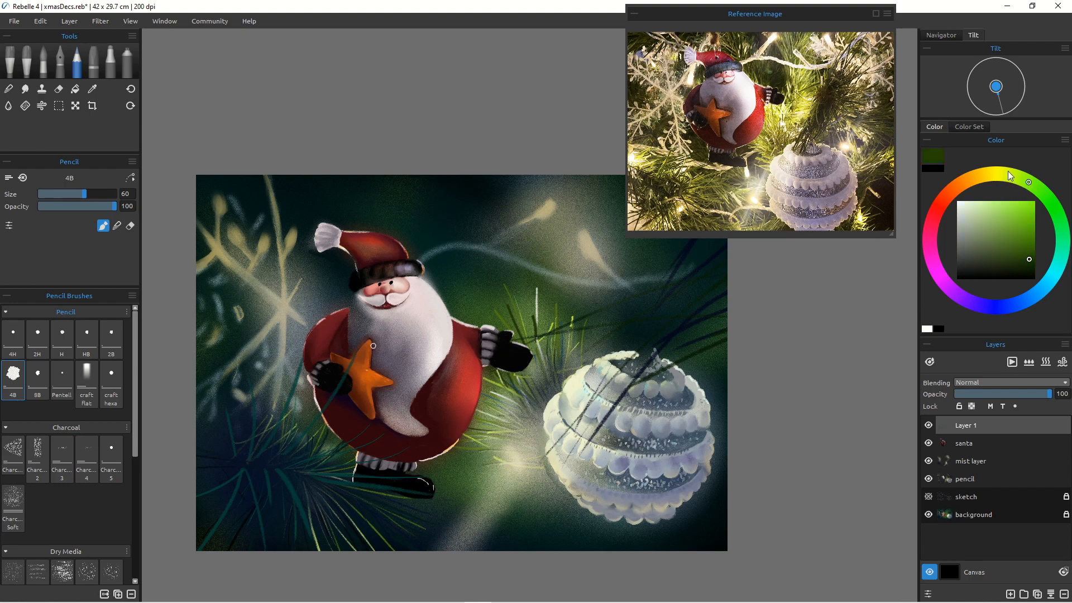
{"action": "left_click", "coordinate": [1022, 206]}
{"action": "key", "text": "["}
{"action": "key", "text": "["}
{"action": "key", "text": "["}
{"action": "key", "text": "["}
{"action": "key", "text": "["}
{"action": "key", "text": "["}
{"action": "key", "text": "bracketleft"}
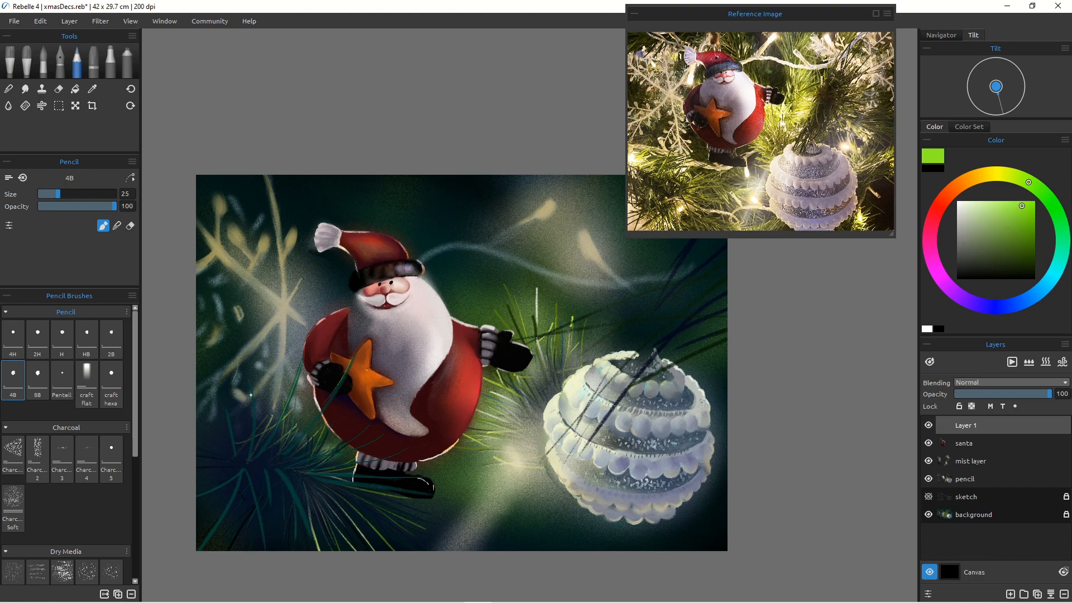
{"action": "mouse_move", "coordinate": [246, 386]}
{"action": "left_mouse_down"}
{"action": "mouse_move", "coordinate": [245, 467]}
{"action": "mouse_move", "coordinate": [223, 408]}
{"action": "mouse_move", "coordinate": [234, 463]}
{"action": "left_mouse_up"}
{"action": "left_click_drag", "start_coordinate": [411, 446], "coordinate": [327, 474]}
{"action": "left_click_drag", "start_coordinate": [382, 434], "coordinate": [342, 445]}
{"action": "left_click_drag", "start_coordinate": [307, 481], "coordinate": [478, 550]}
{"action": "left_click_drag", "start_coordinate": [330, 485], "coordinate": [417, 546]}
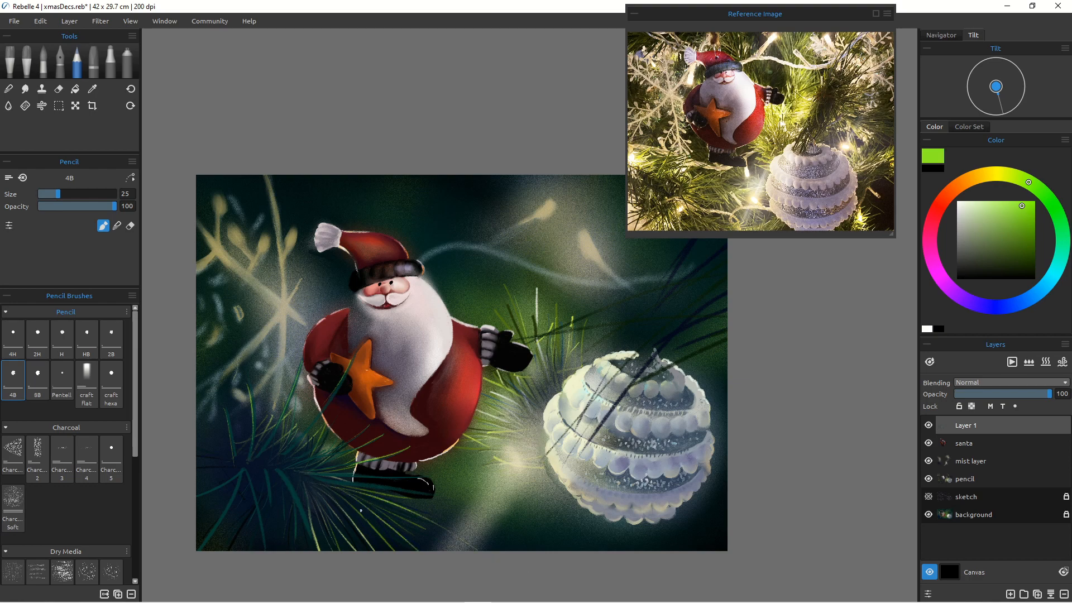
{"action": "left_click_drag", "start_coordinate": [332, 485], "coordinate": [351, 549]}
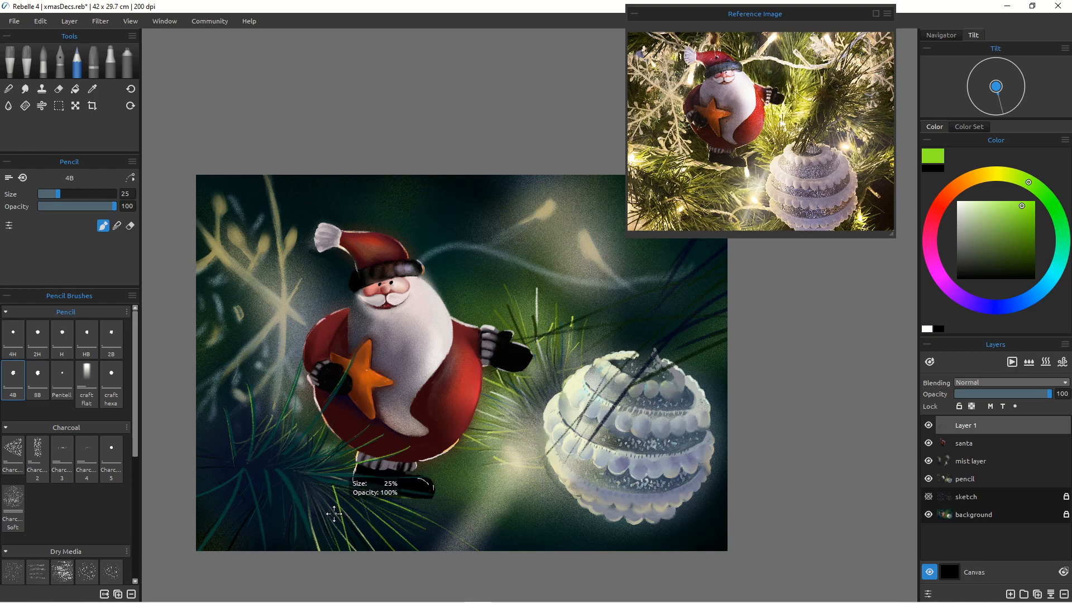
{"action": "key", "text": "ctrl+z"}
{"action": "key", "text": "ctrl+z"}
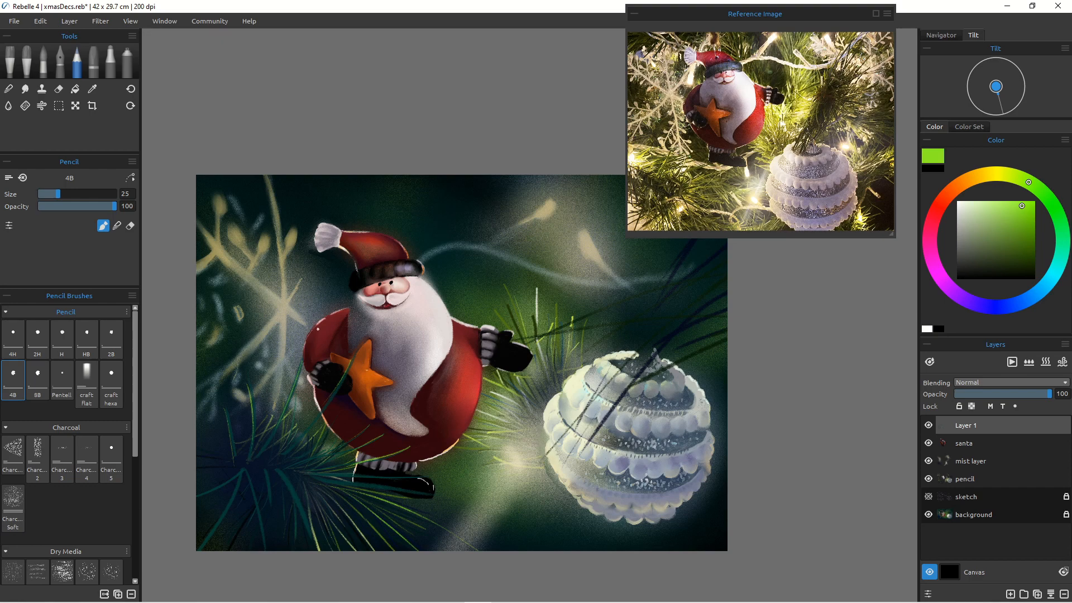
Step: Add more bright green needles to the left of the Santa's body
{"action": "mouse_move", "coordinate": [276, 421]}
{"action": "left_mouse_down"}
{"action": "mouse_move", "coordinate": [314, 337]}
{"action": "mouse_move", "coordinate": [283, 423]}
{"action": "left_mouse_up"}
{"action": "left_click_drag", "start_coordinate": [312, 349], "coordinate": [284, 418]}
{"action": "left_click_drag", "start_coordinate": [331, 391], "coordinate": [296, 440]}
{"action": "left_click_drag", "start_coordinate": [312, 400], "coordinate": [290, 452]}
Step: Move the mist layer to the top of the layer stack
{"action": "left_click", "coordinate": [997, 175]}
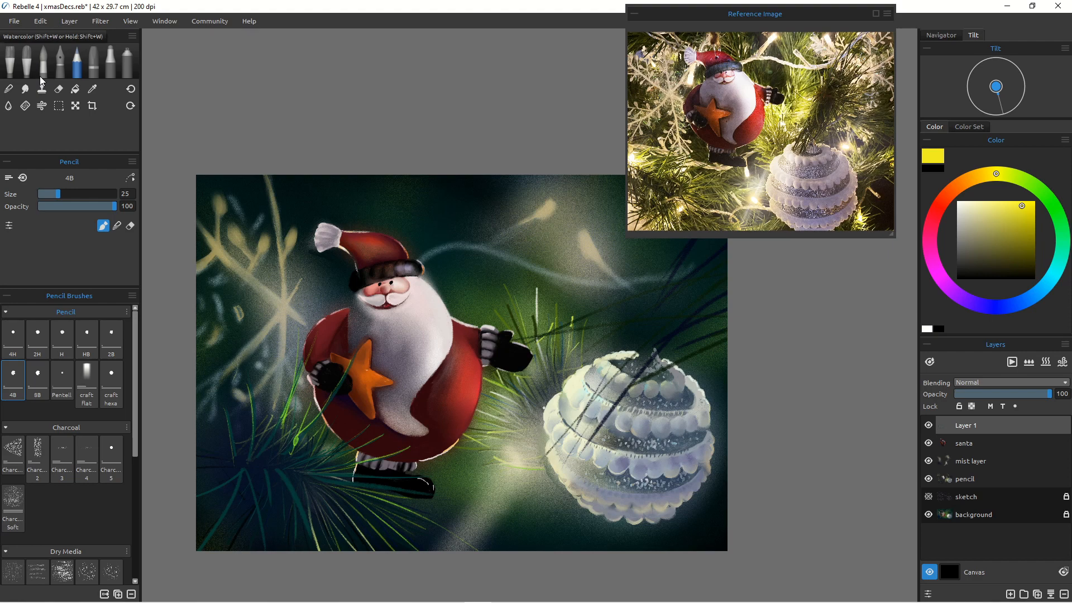
{"action": "left_click", "coordinate": [966, 461]}
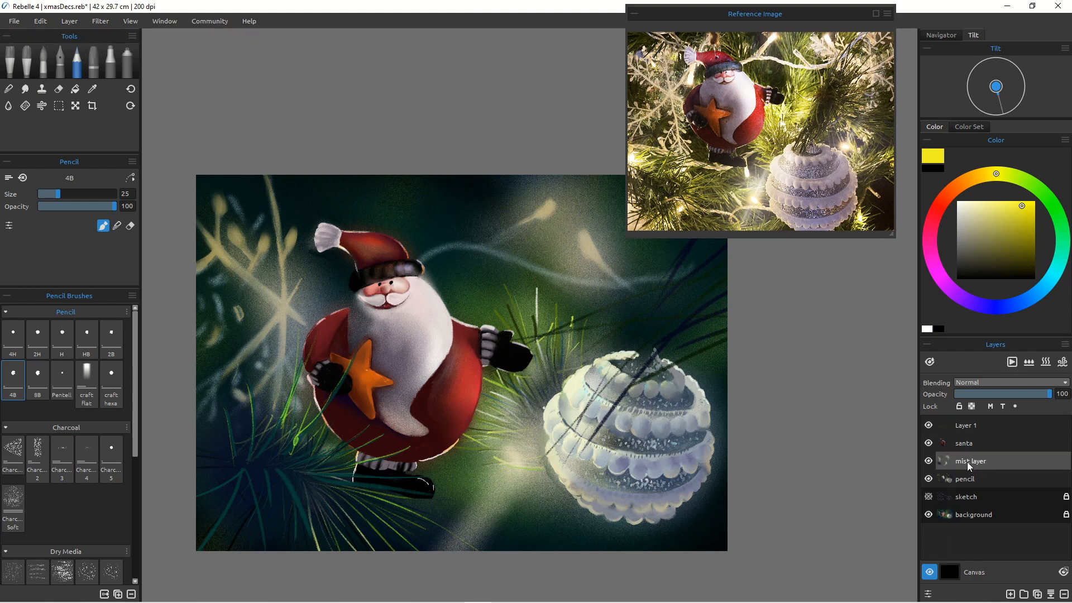
{"action": "left_click_drag", "start_coordinate": [968, 459], "coordinate": [966, 424]}
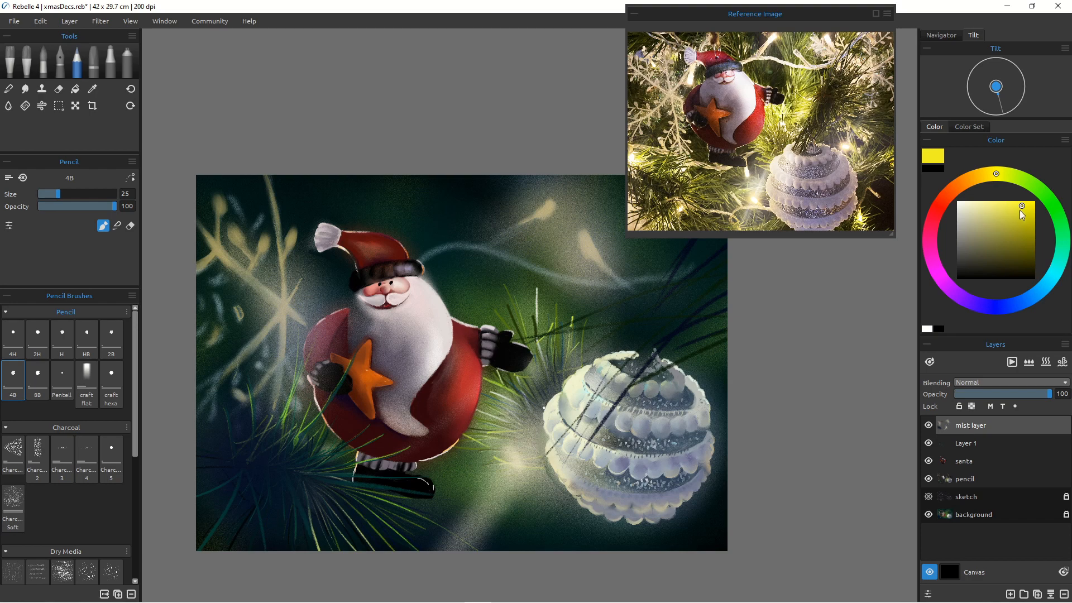
Step: Spray bright yellow glows with the Spray 2 airbrush at size 100 along the top and left of the canvas
{"action": "left_click", "coordinate": [127, 61]}
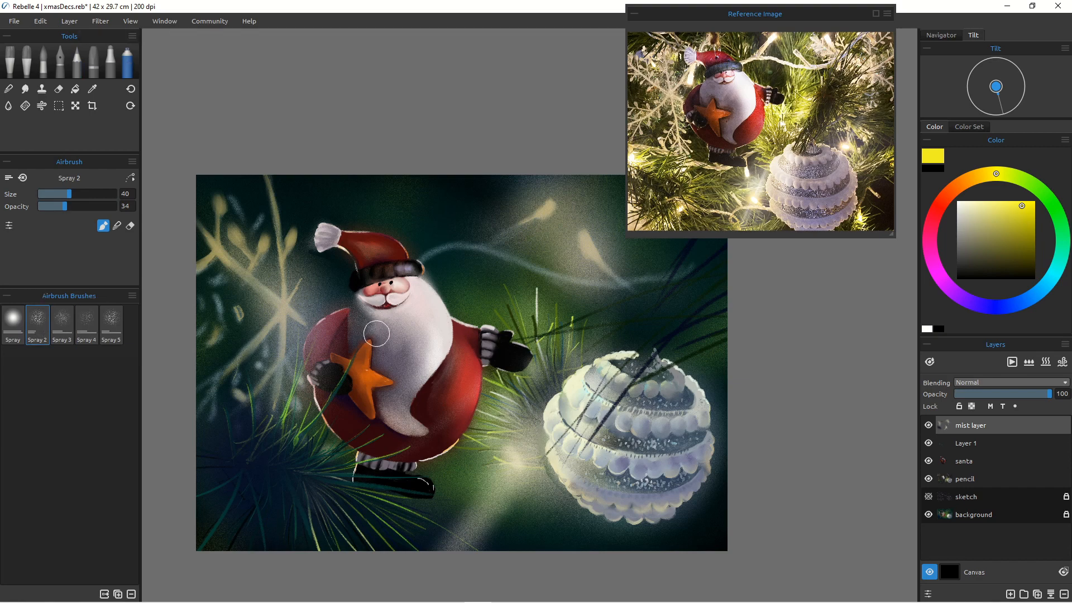
{"action": "key", "text": "bracketright"}
{"action": "key", "text": "bracketright"}
{"action": "key", "text": "bracketright"}
{"action": "key", "text": "bracketright"}
{"action": "key", "text": "bracketright"}
{"action": "key", "text": "bracketright"}
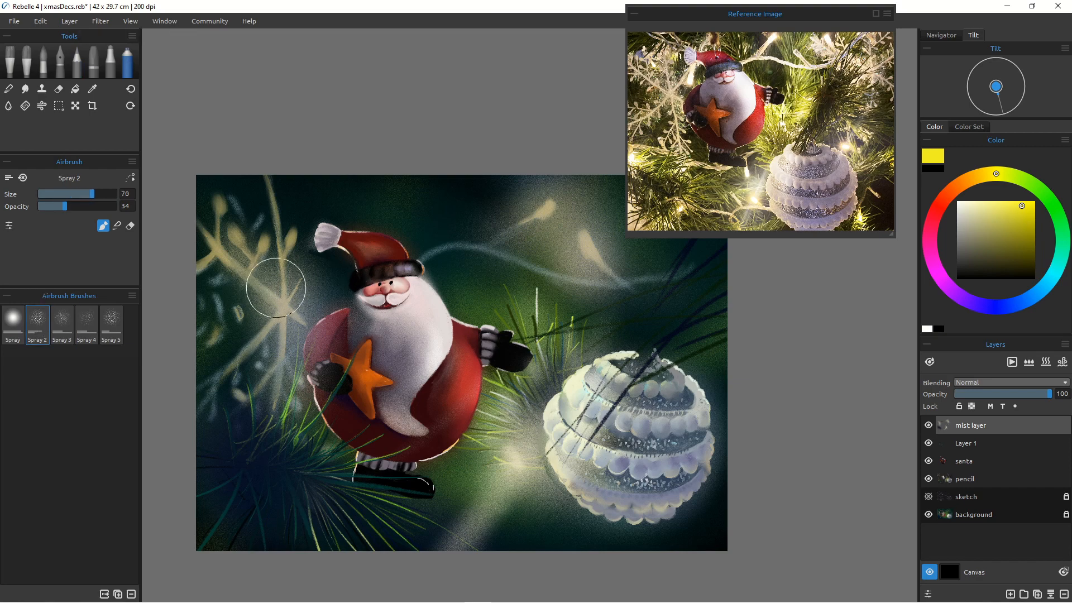
{"action": "left_click", "coordinate": [1035, 208]}
{"action": "key", "text": "bracketright"}
{"action": "key", "text": "bracketright"}
{"action": "key", "text": "bracketright"}
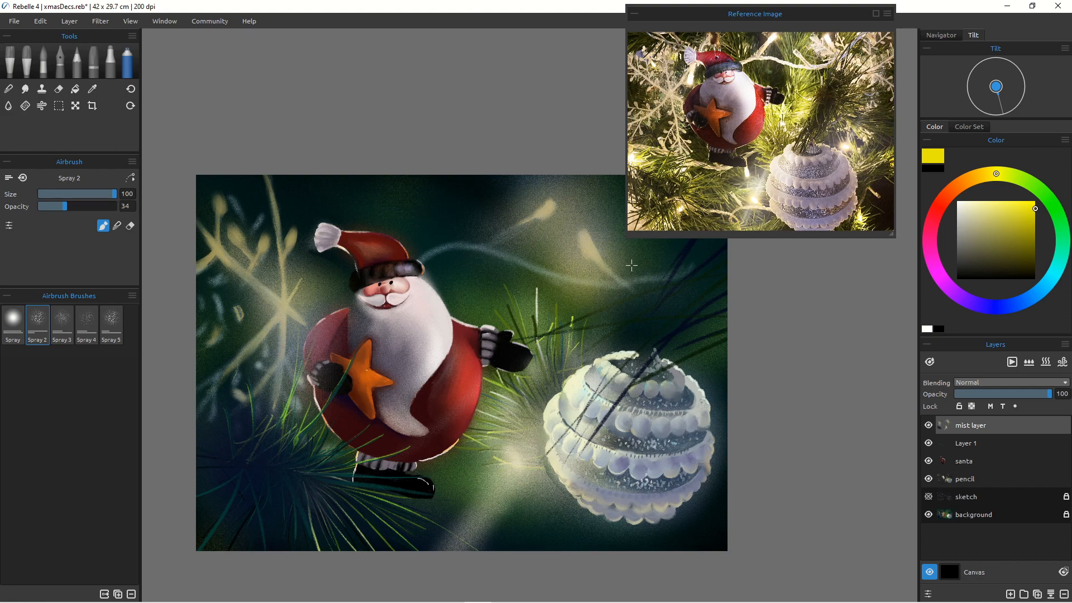
{"action": "left_click_drag", "start_coordinate": [670, 263], "coordinate": [692, 273]}
{"action": "mouse_move", "coordinate": [492, 225]}
{"action": "left_mouse_down"}
{"action": "mouse_move", "coordinate": [509, 218]}
{"action": "mouse_move", "coordinate": [510, 160]}
{"action": "left_mouse_up"}
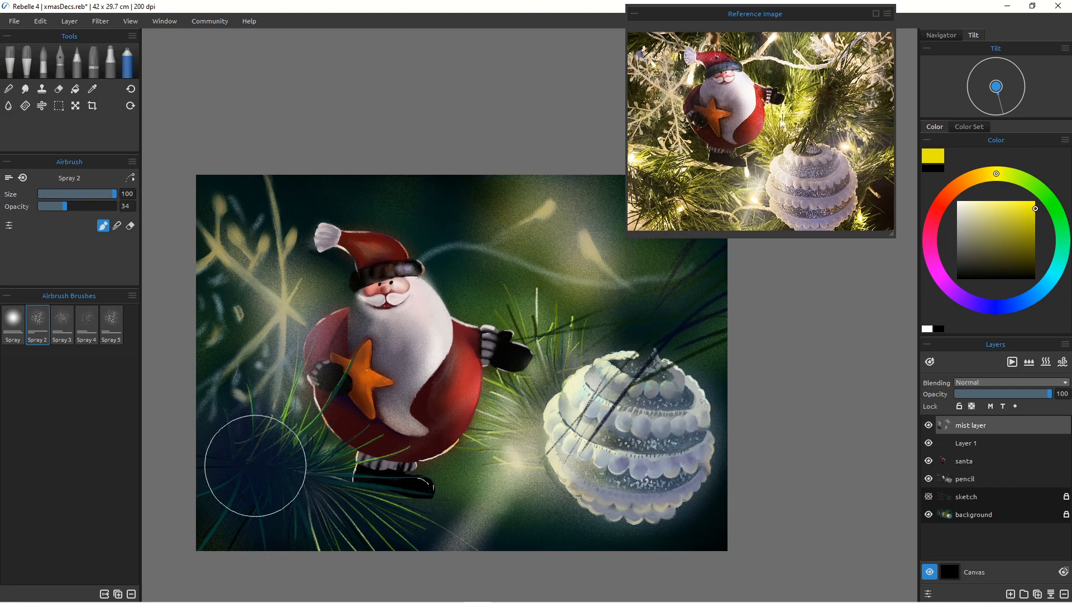
{"action": "mouse_move", "coordinate": [279, 333]}
{"action": "left_mouse_down"}
{"action": "mouse_move", "coordinate": [238, 326]}
{"action": "mouse_move", "coordinate": [168, 284]}
{"action": "mouse_move", "coordinate": [179, 264]}
{"action": "mouse_move", "coordinate": [258, 296]}
{"action": "mouse_move", "coordinate": [263, 251]}
{"action": "mouse_move", "coordinate": [321, 282]}
{"action": "left_mouse_up"}
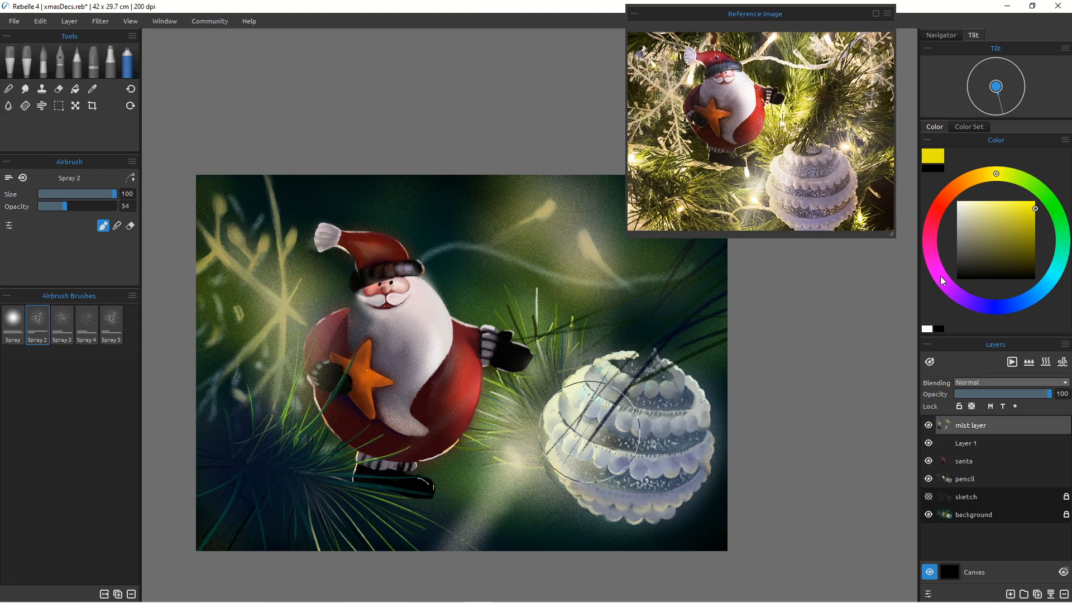
Step: Airbrush purple mist around the canvas edges, the bauble and below the Santa
{"action": "left_click", "coordinate": [956, 293]}
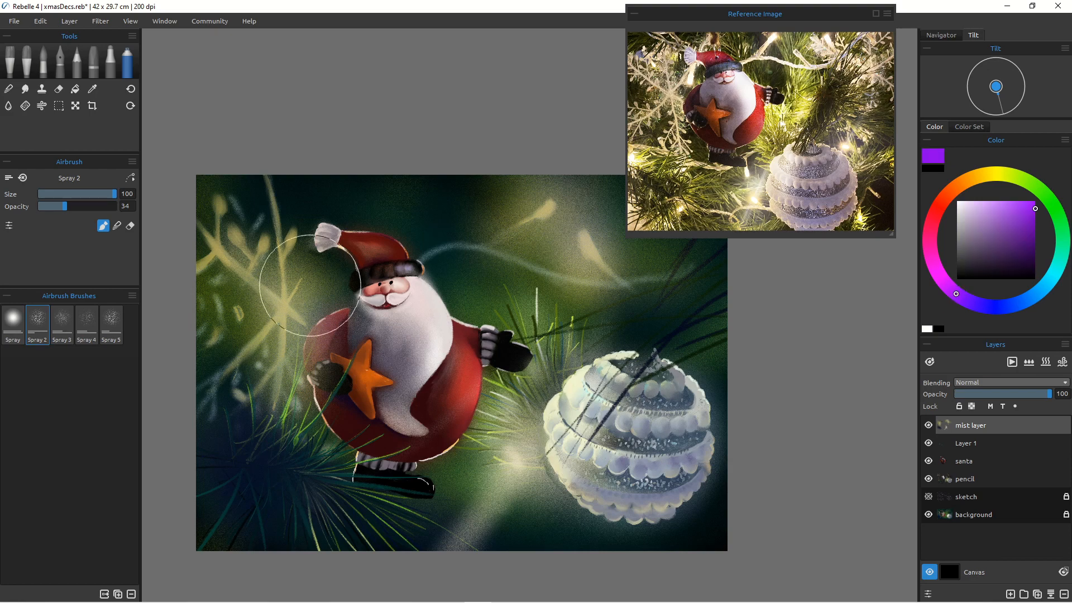
{"action": "mouse_move", "coordinate": [480, 178]}
{"action": "left_mouse_down"}
{"action": "mouse_move", "coordinate": [509, 192]}
{"action": "mouse_move", "coordinate": [529, 169]}
{"action": "left_mouse_up"}
{"action": "mouse_move", "coordinate": [487, 196]}
{"action": "left_mouse_down"}
{"action": "mouse_move", "coordinate": [415, 198]}
{"action": "mouse_move", "coordinate": [465, 281]}
{"action": "mouse_move", "coordinate": [479, 244]}
{"action": "left_mouse_up"}
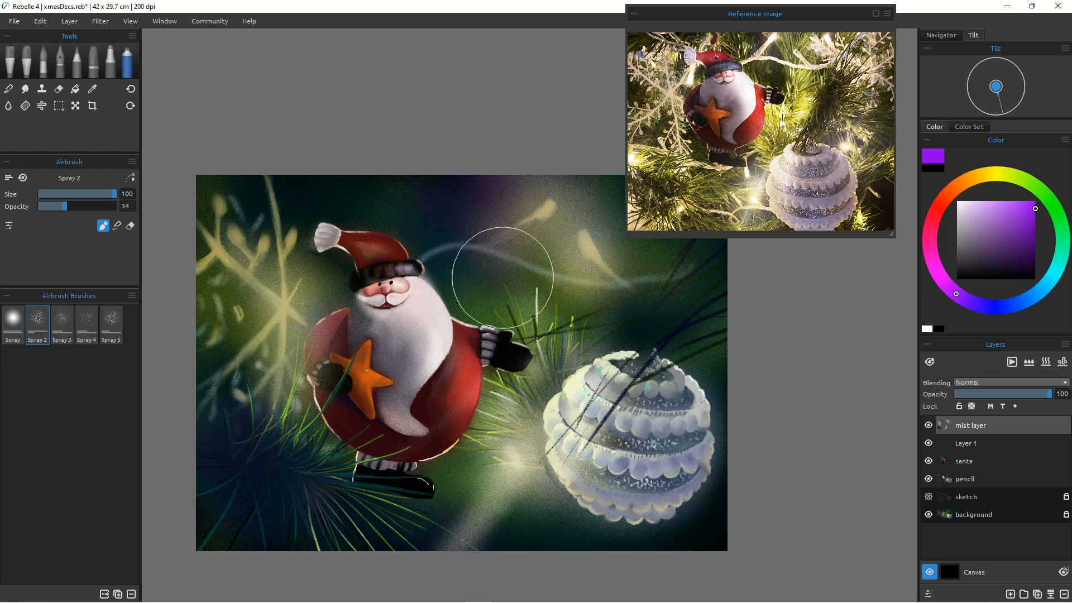
{"action": "mouse_move", "coordinate": [557, 298]}
{"action": "left_mouse_down"}
{"action": "mouse_move", "coordinate": [581, 316]}
{"action": "mouse_move", "coordinate": [558, 328]}
{"action": "left_mouse_up"}
{"action": "mouse_move", "coordinate": [692, 497]}
{"action": "left_mouse_down"}
{"action": "mouse_move", "coordinate": [692, 454]}
{"action": "mouse_move", "coordinate": [719, 460]}
{"action": "left_mouse_up"}
{"action": "mouse_move", "coordinate": [694, 377]}
{"action": "left_mouse_down"}
{"action": "mouse_move", "coordinate": [709, 344]}
{"action": "mouse_move", "coordinate": [703, 382]}
{"action": "left_mouse_up"}
{"action": "left_click_drag", "start_coordinate": [642, 460], "coordinate": [583, 488]}
{"action": "mouse_move", "coordinate": [577, 505]}
{"action": "left_mouse_down"}
{"action": "mouse_move", "coordinate": [585, 529]}
{"action": "mouse_move", "coordinate": [559, 550]}
{"action": "mouse_move", "coordinate": [458, 511]}
{"action": "mouse_move", "coordinate": [511, 532]}
{"action": "mouse_move", "coordinate": [477, 482]}
{"action": "mouse_move", "coordinate": [450, 479]}
{"action": "mouse_move", "coordinate": [479, 479]}
{"action": "mouse_move", "coordinate": [468, 451]}
{"action": "left_mouse_up"}
{"action": "mouse_move", "coordinate": [429, 497]}
{"action": "left_mouse_down"}
{"action": "mouse_move", "coordinate": [441, 452]}
{"action": "mouse_move", "coordinate": [412, 452]}
{"action": "mouse_move", "coordinate": [326, 535]}
{"action": "mouse_move", "coordinate": [291, 542]}
{"action": "left_mouse_up"}
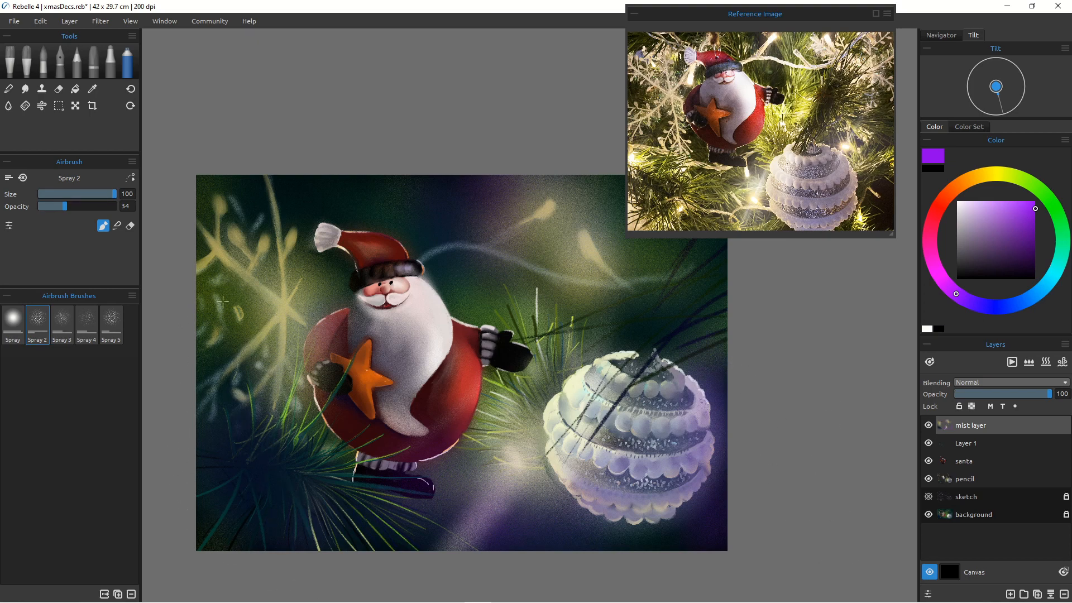
{"action": "mouse_move", "coordinate": [210, 254]}
{"action": "left_mouse_down"}
{"action": "mouse_move", "coordinate": [200, 212]}
{"action": "mouse_move", "coordinate": [220, 158]}
{"action": "left_mouse_up"}
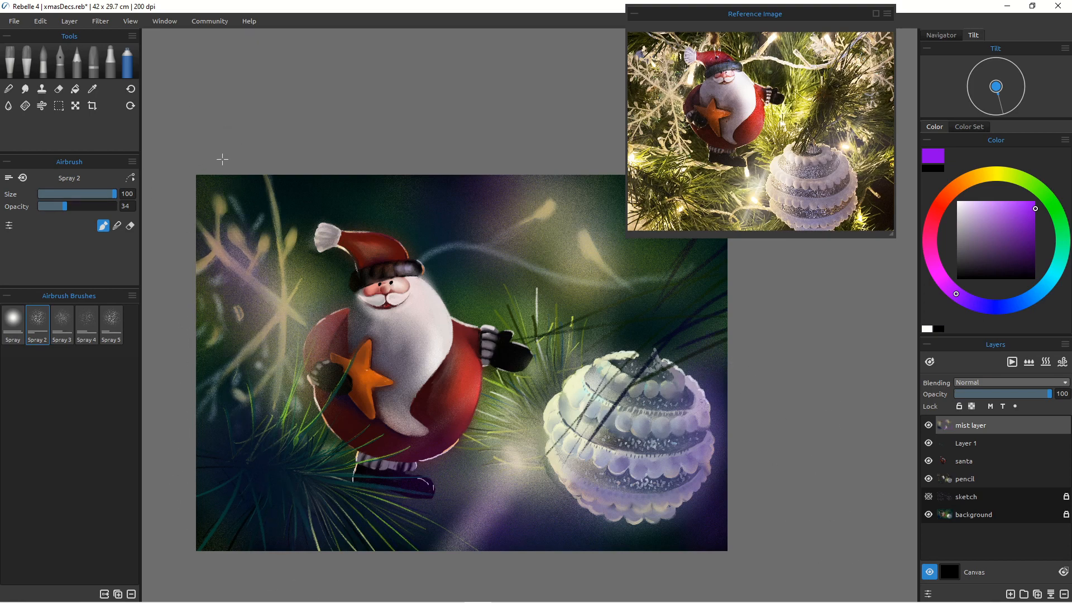
Step: Airbrush red mist over the bauble's lower left side
{"action": "left_click", "coordinate": [943, 199]}
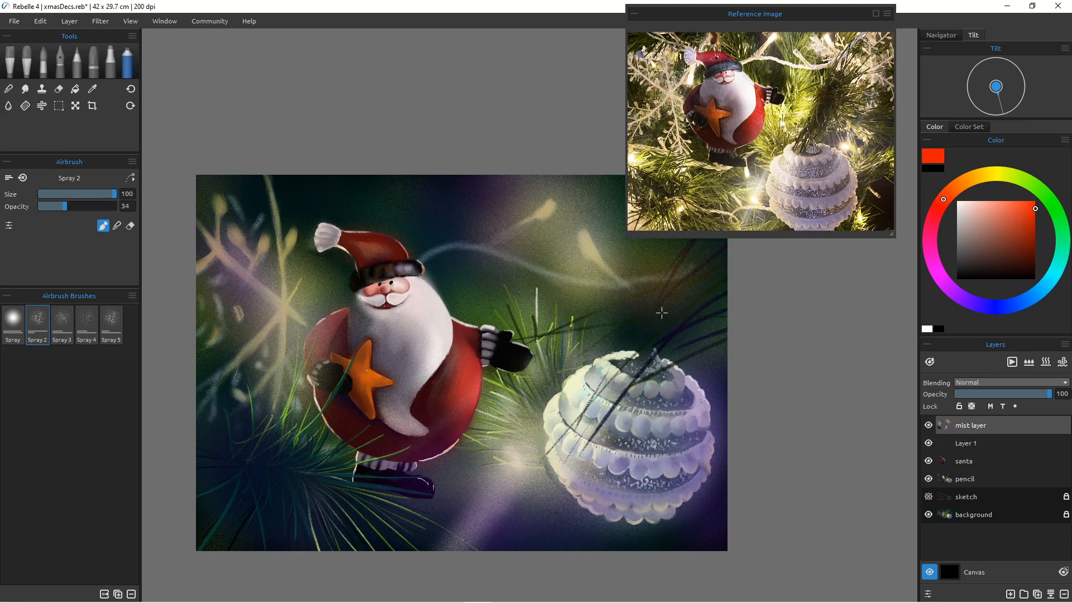
{"action": "mouse_move", "coordinate": [685, 426]}
{"action": "left_mouse_down"}
{"action": "mouse_move", "coordinate": [626, 416]}
{"action": "mouse_move", "coordinate": [594, 448]}
{"action": "left_mouse_up"}
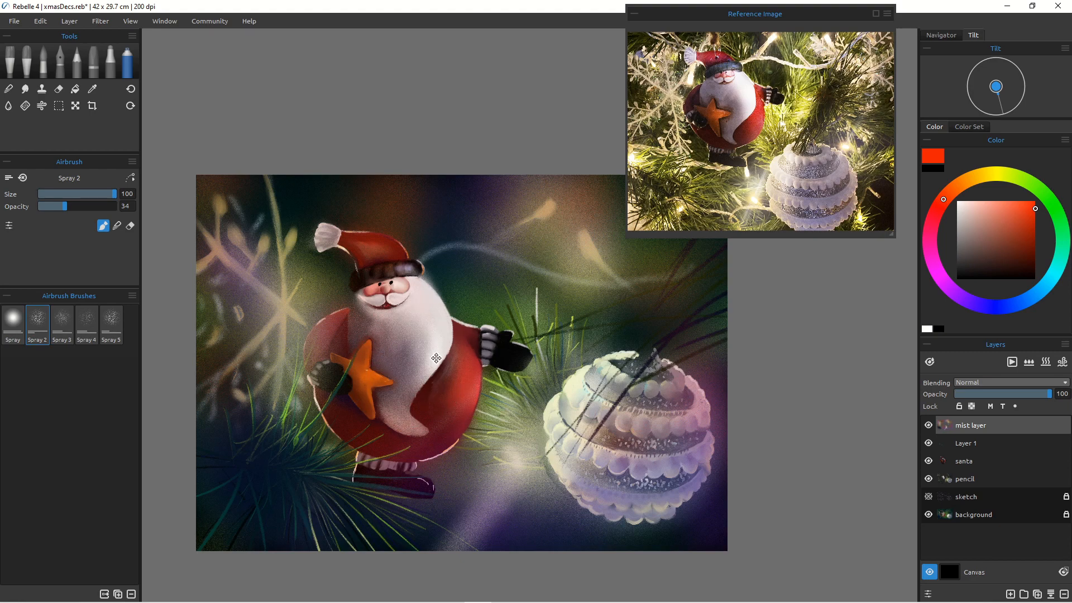
{"action": "scroll", "coordinate": [416, 363], "scroll_direction": "down", "scroll_amount": 2}
{"action": "scroll", "coordinate": [414, 369], "scroll_direction": "up", "scroll_amount": 1}
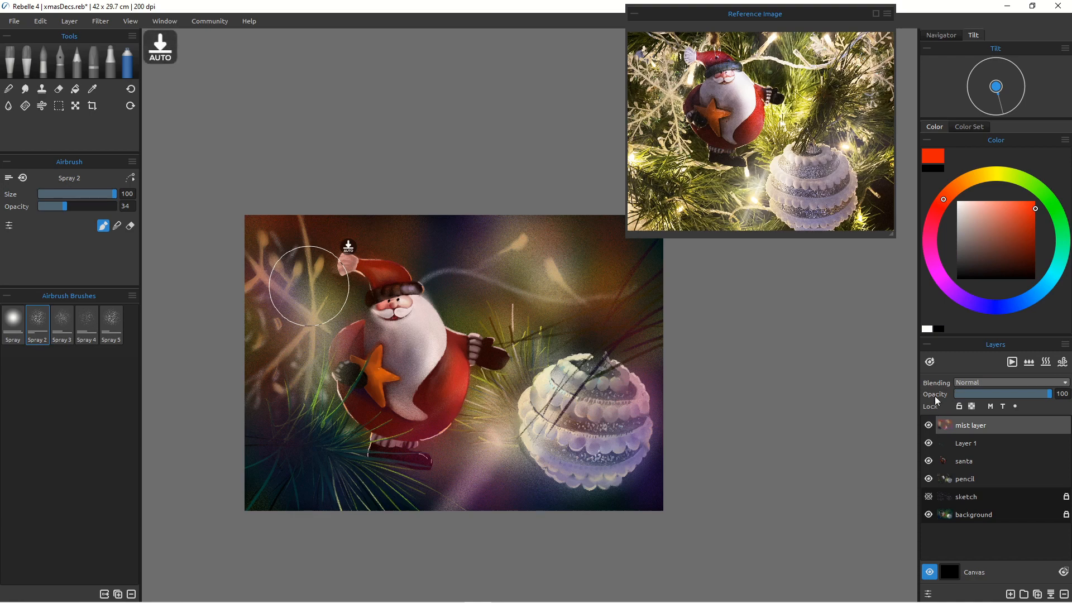
Step: Add a new layer and switch to the pencil with a light blue color
{"action": "left_click", "coordinate": [1009, 594]}
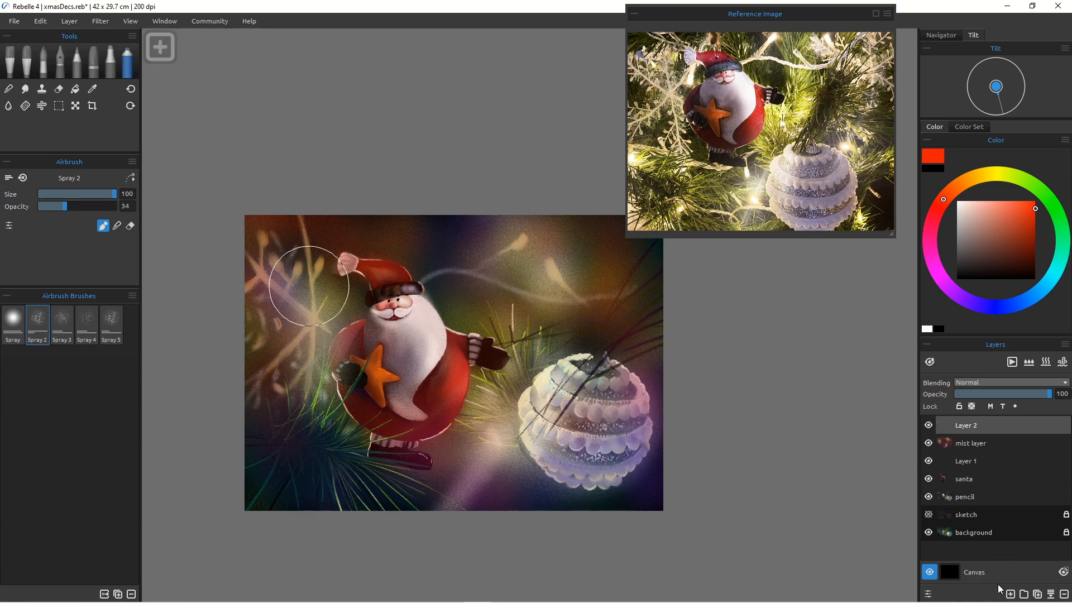
{"action": "left_click", "coordinate": [81, 72]}
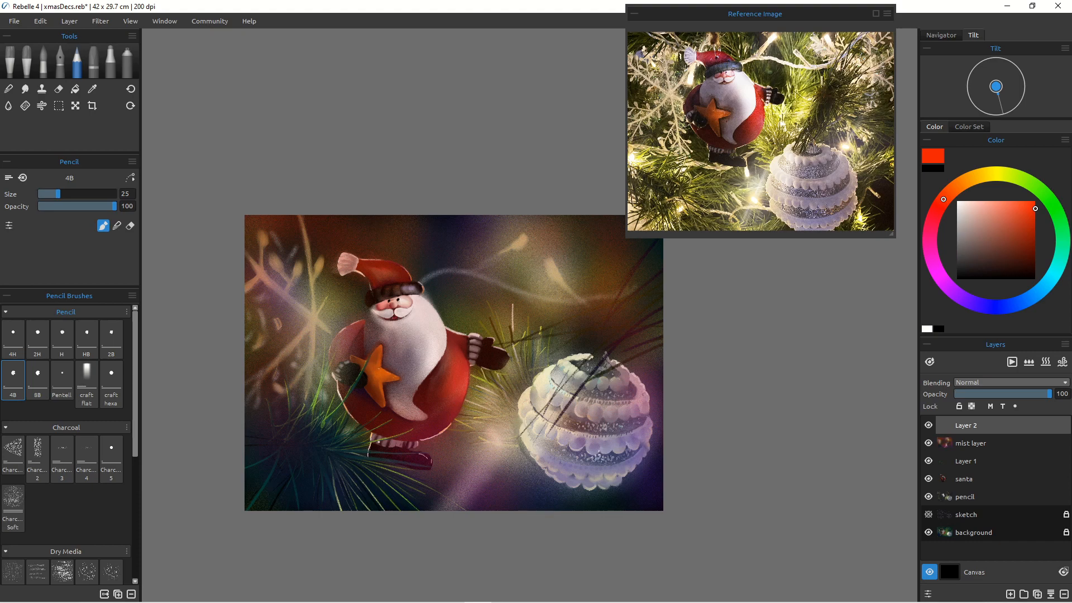
{"action": "left_click", "coordinate": [977, 207]}
{"action": "left_click", "coordinate": [1035, 297]}
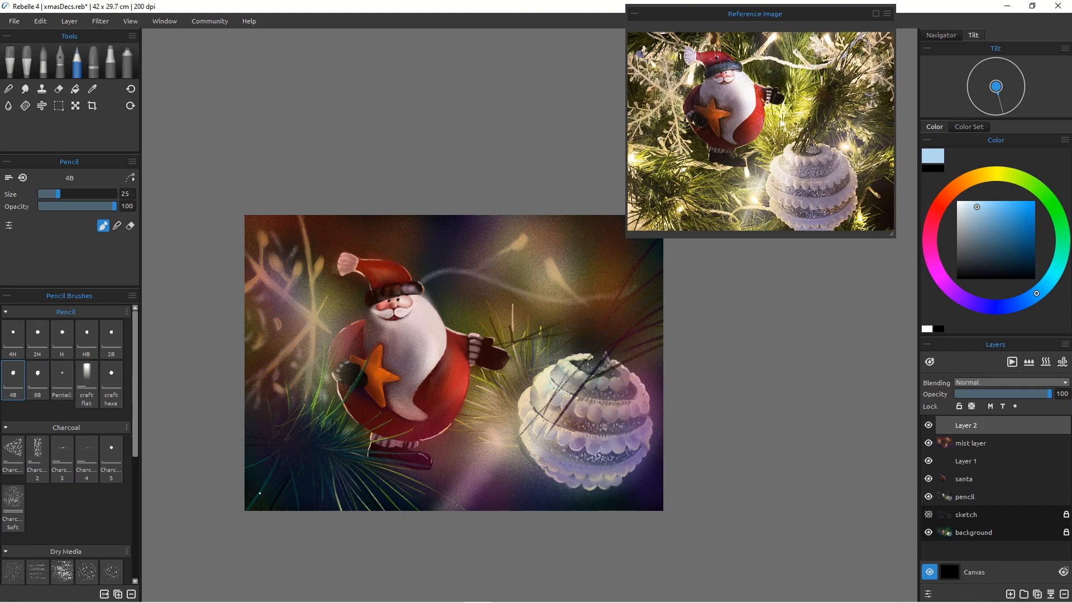
{"action": "left_click_drag", "start_coordinate": [267, 491], "coordinate": [253, 499]}
{"action": "key", "text": "ctrl+z"}
{"action": "key", "text": "ctrl+z"}
Step: Sign the painting in dark blue in the lower-left corner
{"action": "left_click_drag", "start_coordinate": [990, 240], "coordinate": [1000, 252]}
{"action": "mouse_move", "coordinate": [305, 501]}
{"action": "left_mouse_down"}
{"action": "mouse_move", "coordinate": [306, 490]}
{"action": "mouse_move", "coordinate": [345, 502]}
{"action": "mouse_move", "coordinate": [336, 488]}
{"action": "left_mouse_up"}
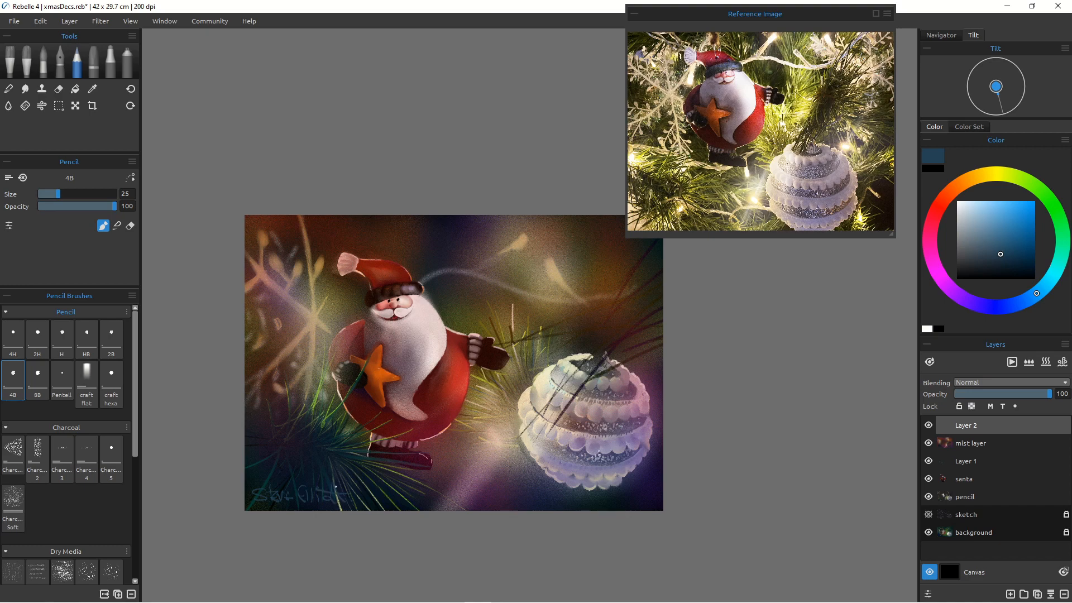